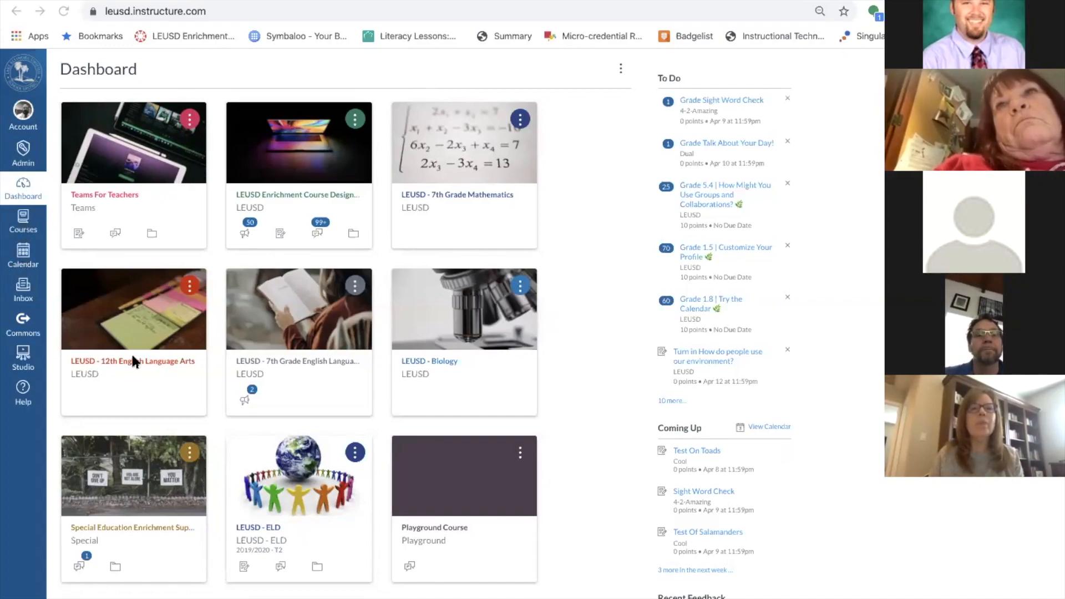
Open Teams For Teachers and toggle its first module item unpublished, then published again.
left_click(212, 10)
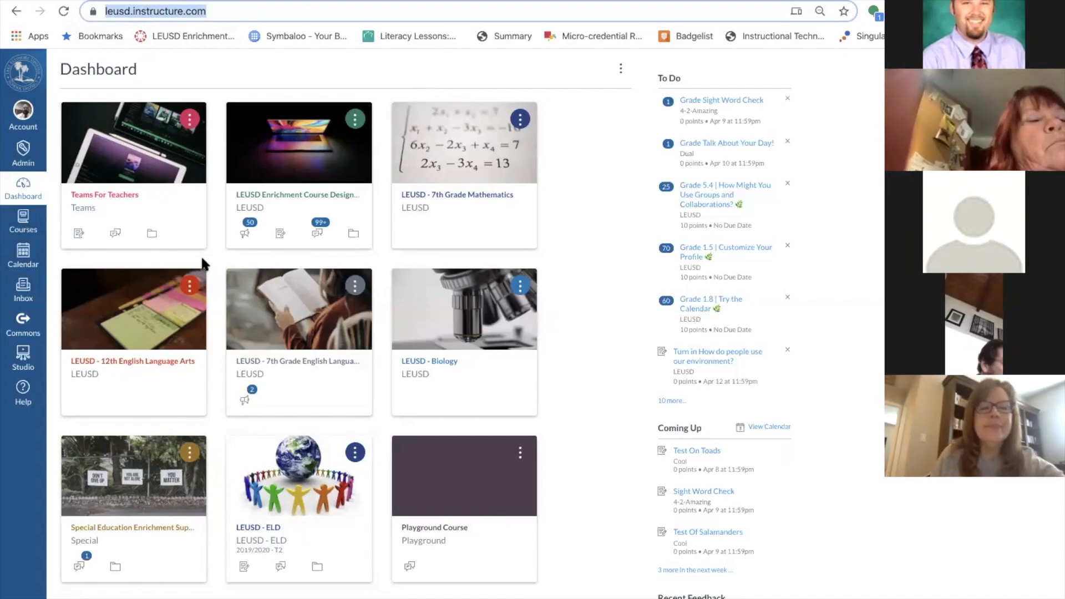
left_click(126, 195)
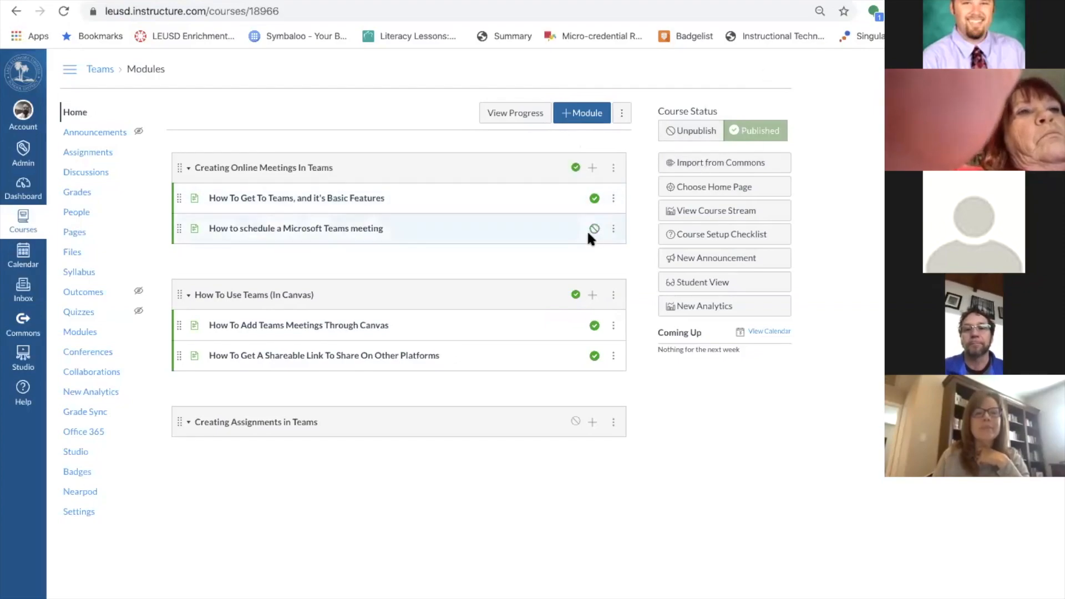
left_click(594, 198)
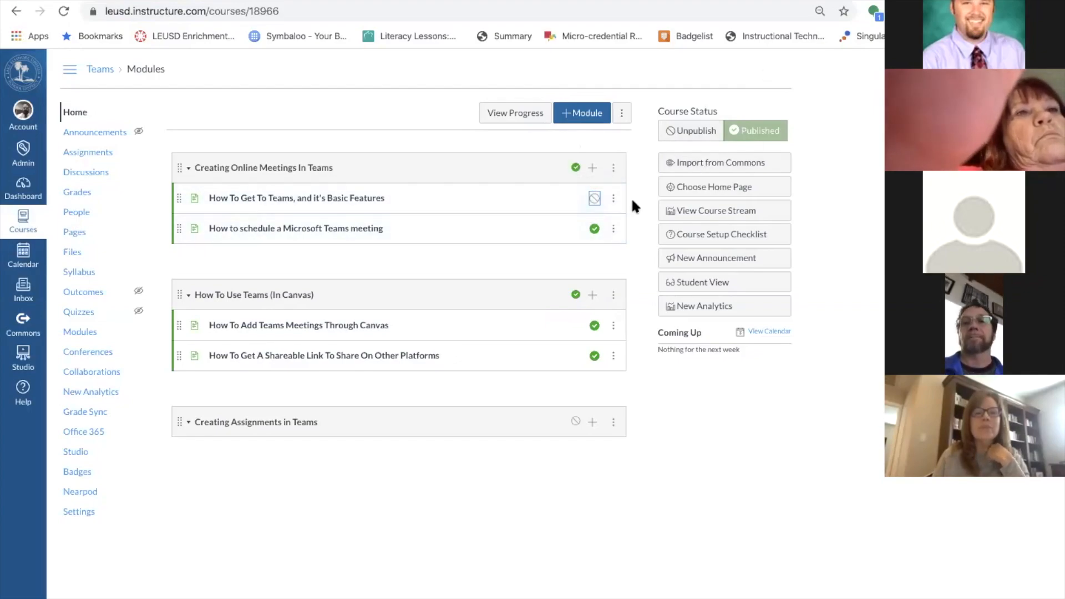
left_click(594, 198)
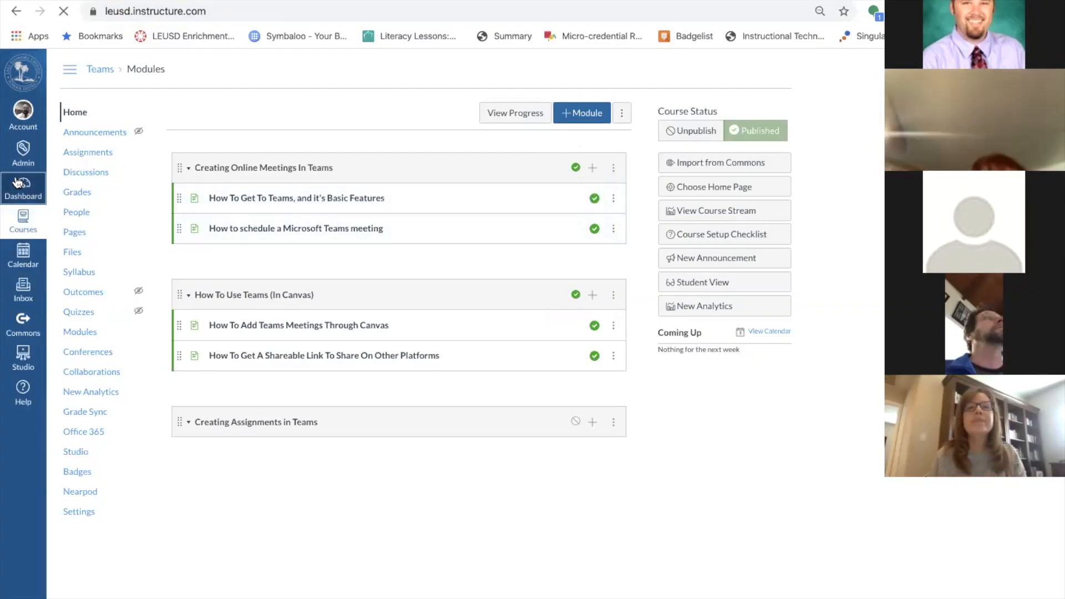
left_click(17, 183)
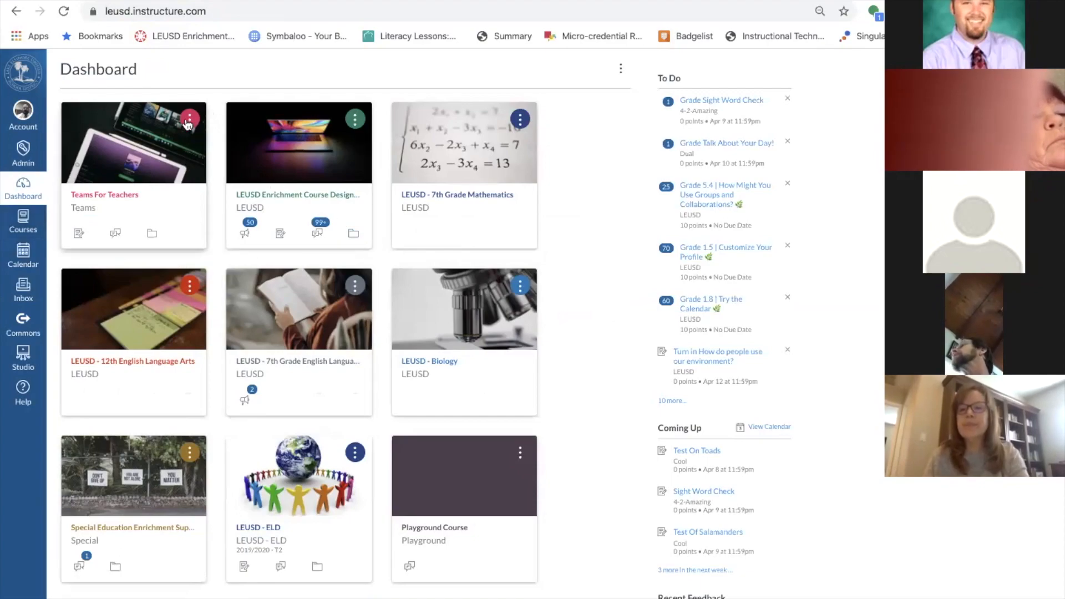
In the All Courses list, star Curriculum Writer's Course as a favorite.
left_click(28, 222)
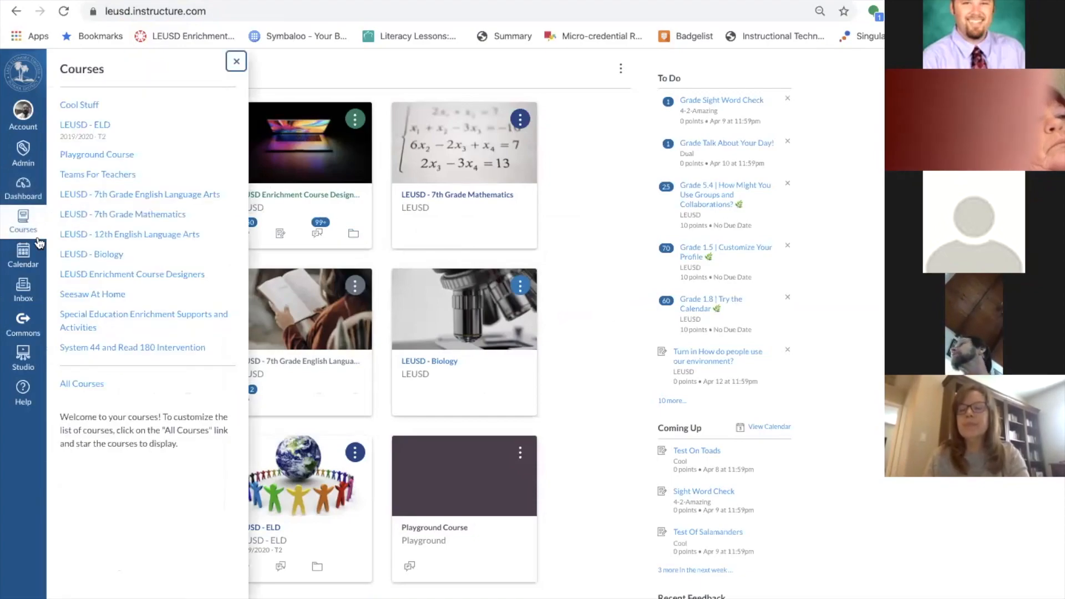
left_click(83, 384)
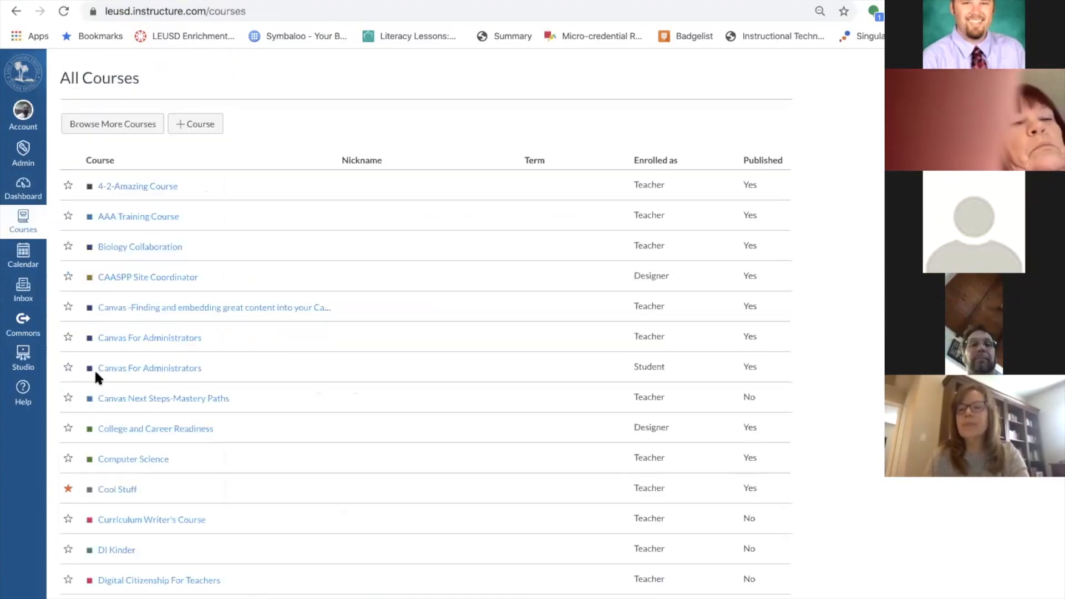
scroll(215, 397, "down", 3)
scroll(215, 397, "down", 5)
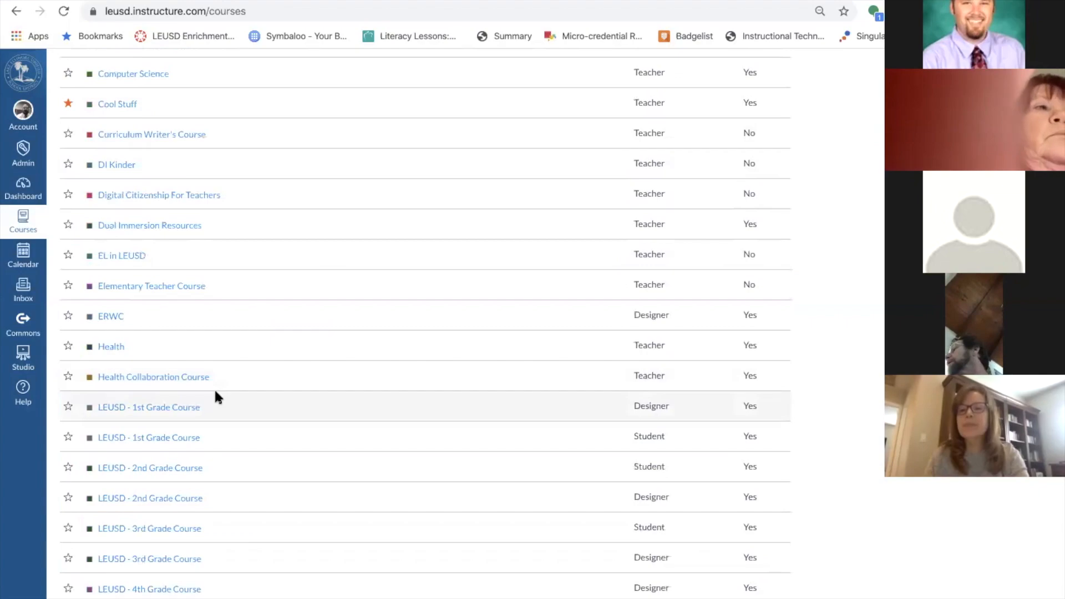
left_click(67, 134)
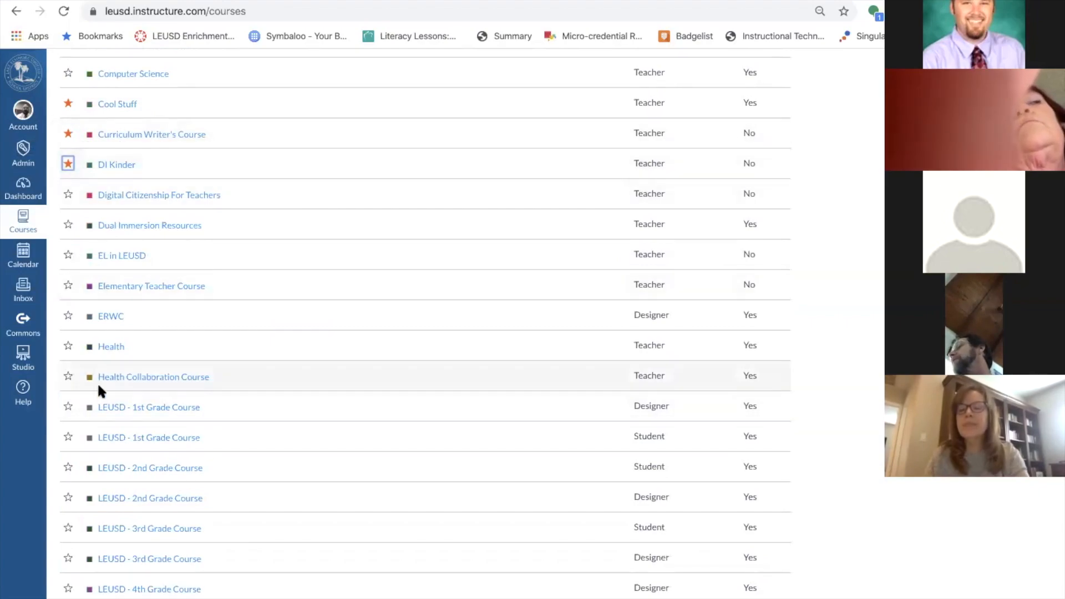
Unstar both 7th Grade English Language Arts and both 7th Grade Mathematics entries, then return to the Dashboard.
scroll(97, 389, "down", 10)
left_click(67, 338)
left_click(67, 369)
left_click(68, 400)
left_click(67, 431)
scroll(319, 275, "up", 10)
scroll(319, 275, "down", 20)
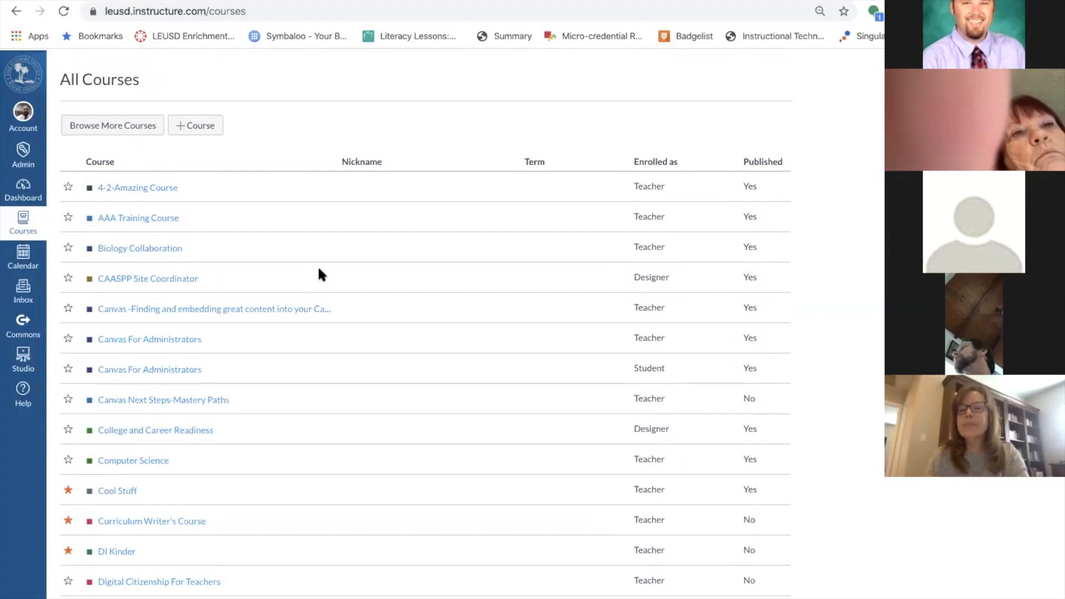
scroll(319, 275, "up", 20)
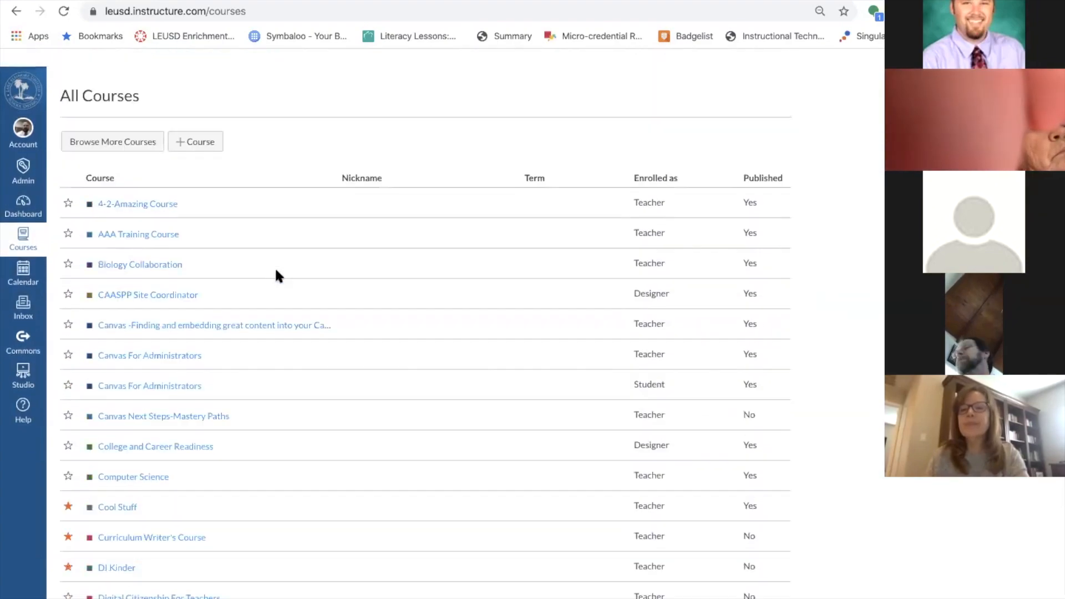
left_click(22, 190)
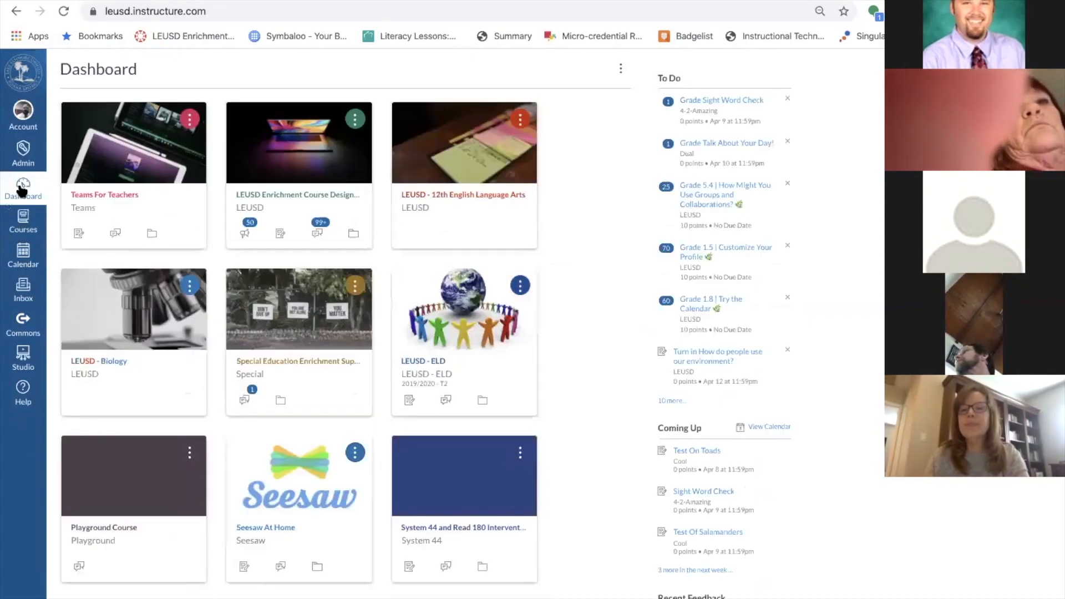
Drag the Enrichment card to the centre slot and move Seesaw At Home up the grid.
left_click_drag(286, 226, 478, 188)
left_click_drag(451, 149, 285, 342)
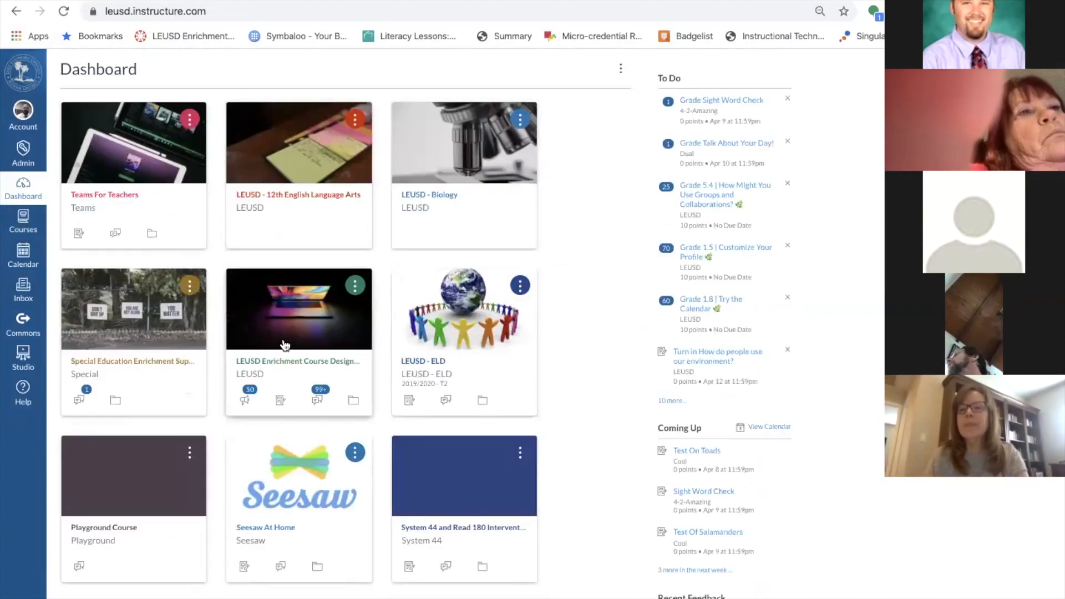
left_click_drag(300, 527, 316, 222)
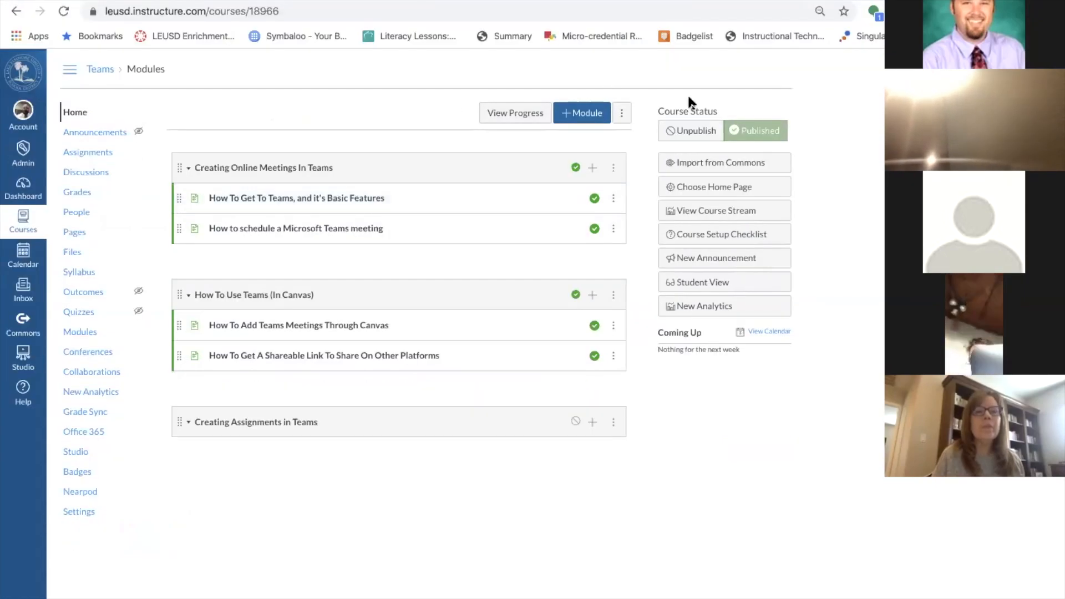
left_click(574, 168)
left_click(574, 168)
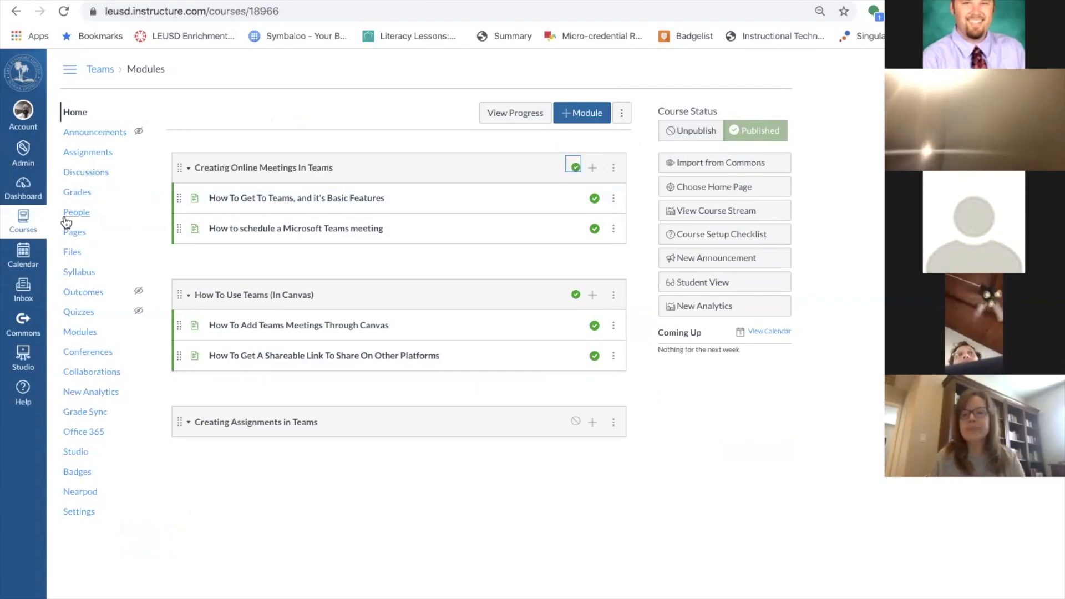
left_click(18, 191)
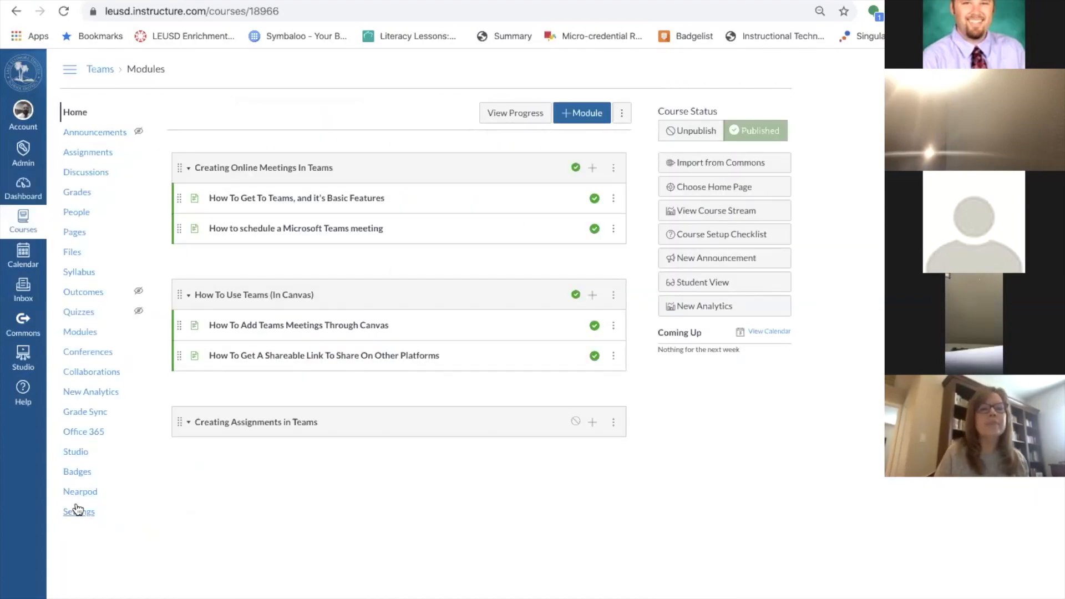
Search Unsplash for 'science' in the course image chooser, then leave without choosing an image.
left_click(79, 512)
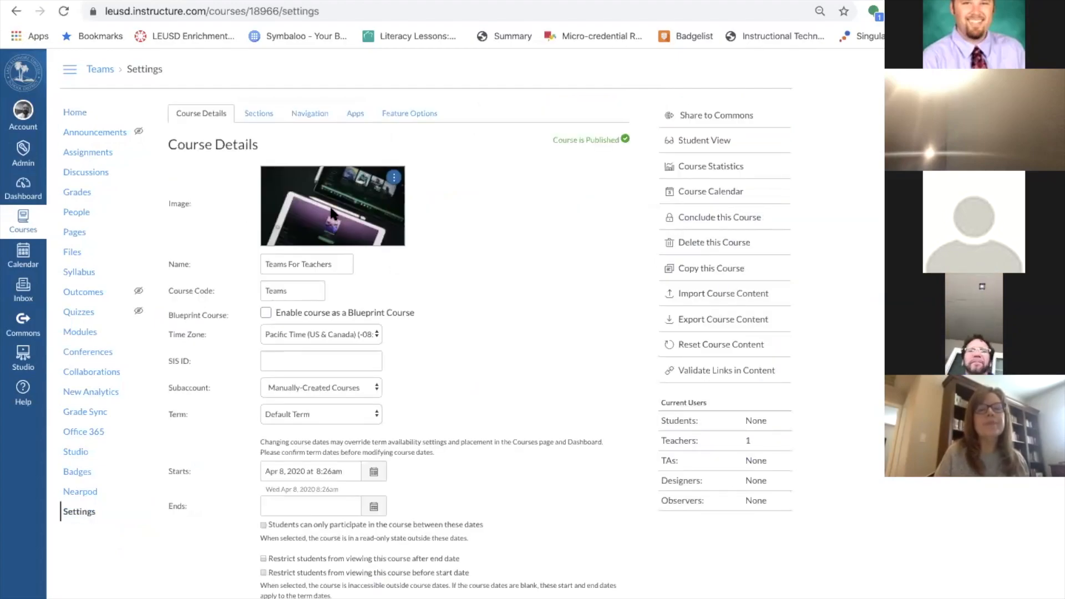
left_click(392, 180)
left_click(396, 207)
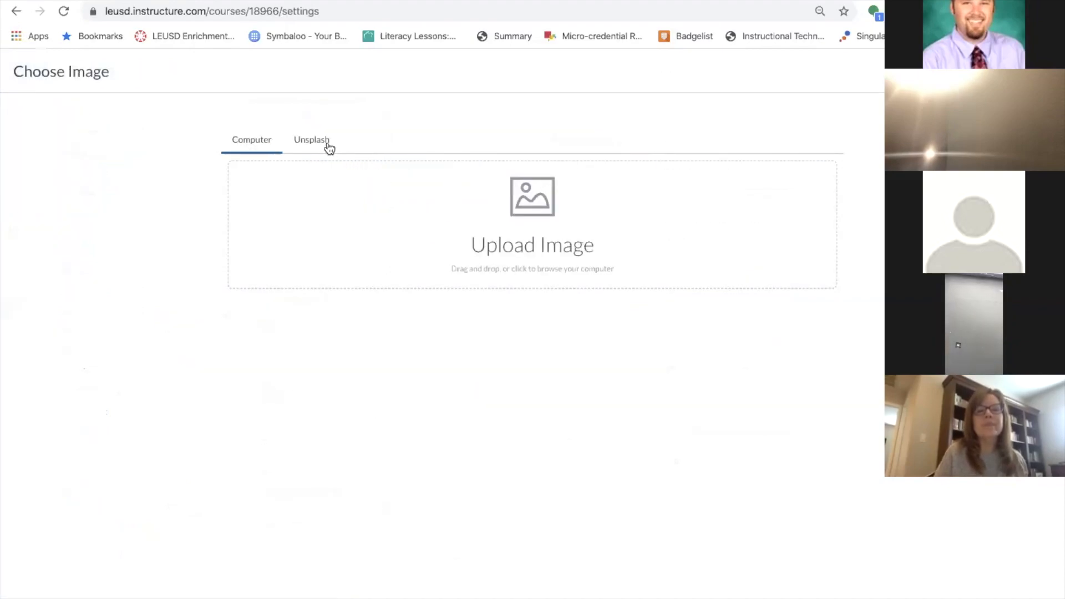
left_click(311, 136)
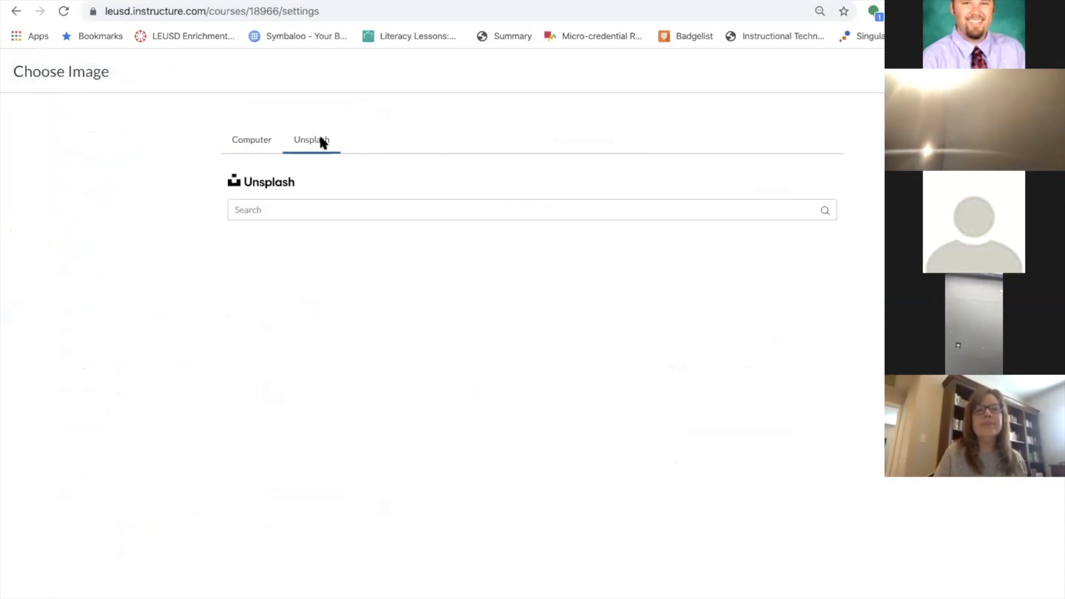
left_click(331, 207)
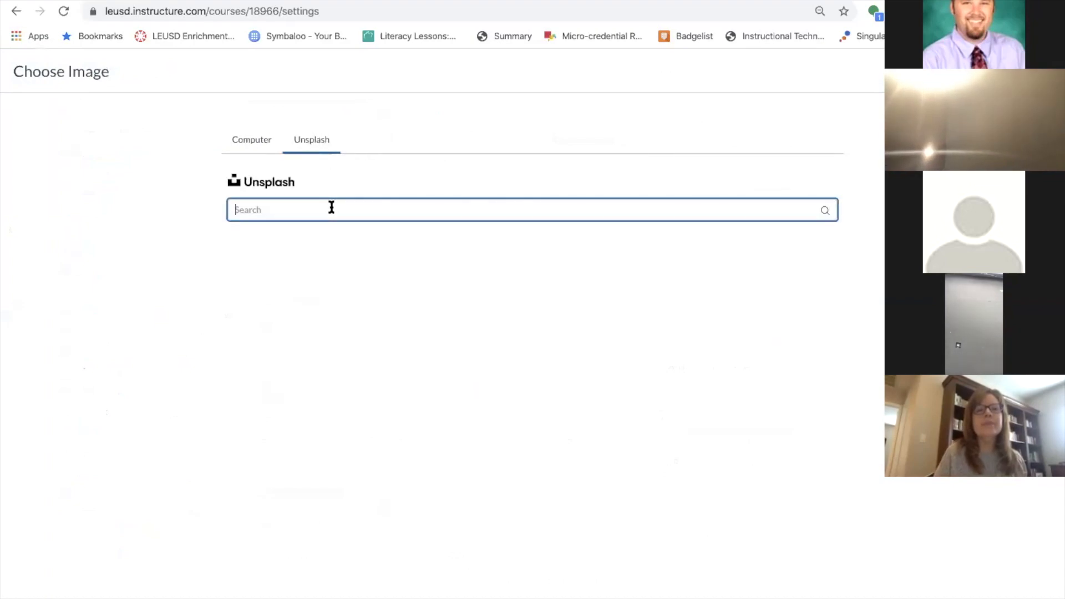
type("sc")
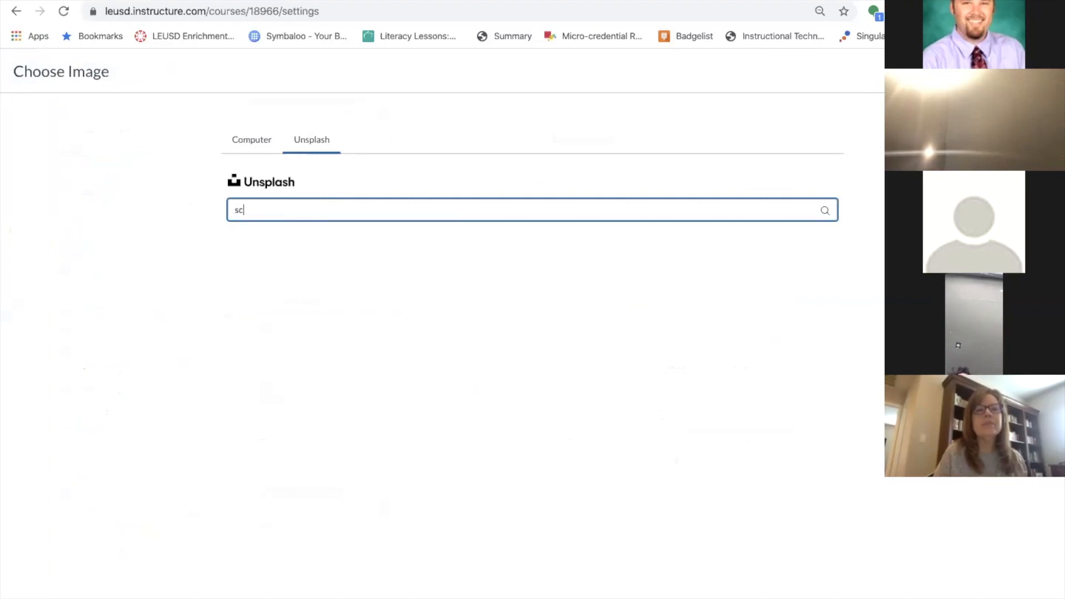
type("inec")
key("BackSpace")
key("BackSpace")
key("BackSpace")
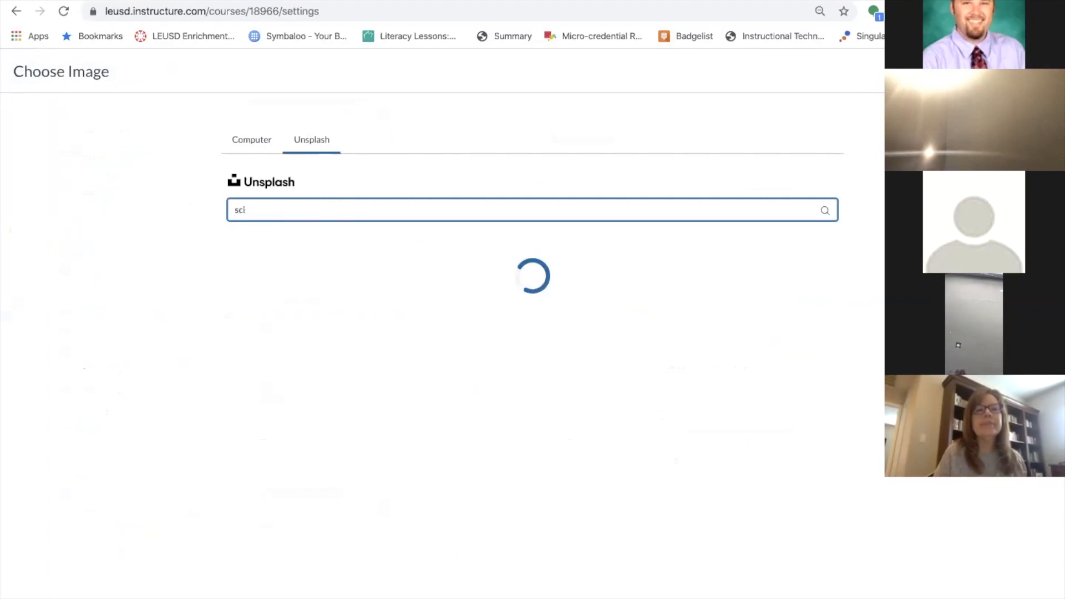
type("ence")
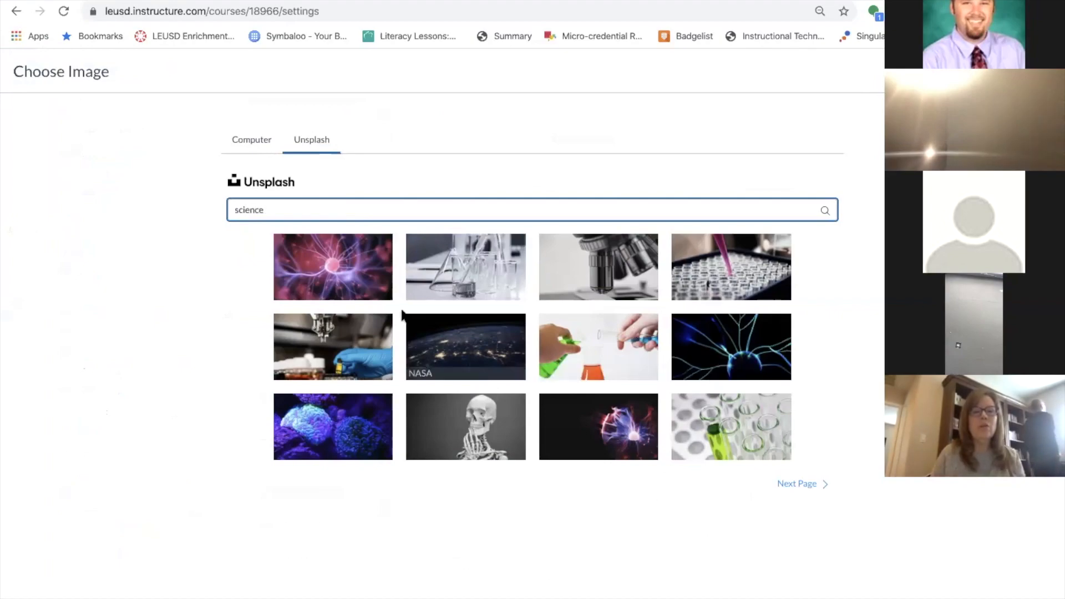
left_click(252, 138)
left_click(19, 13)
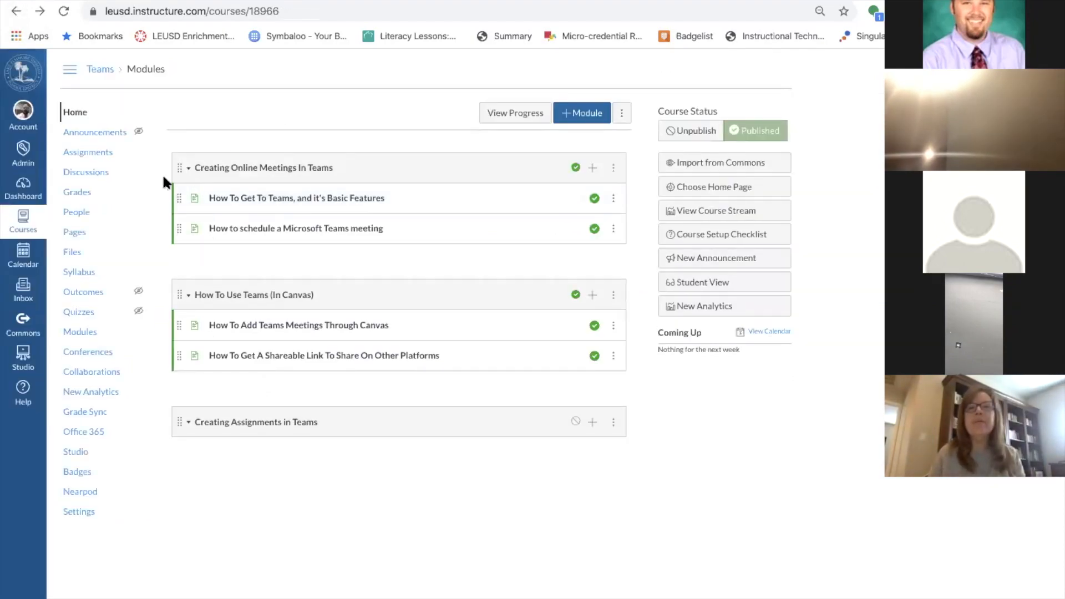
Create a new course named 'Sandbox' from the All Courses list.
left_click(21, 220)
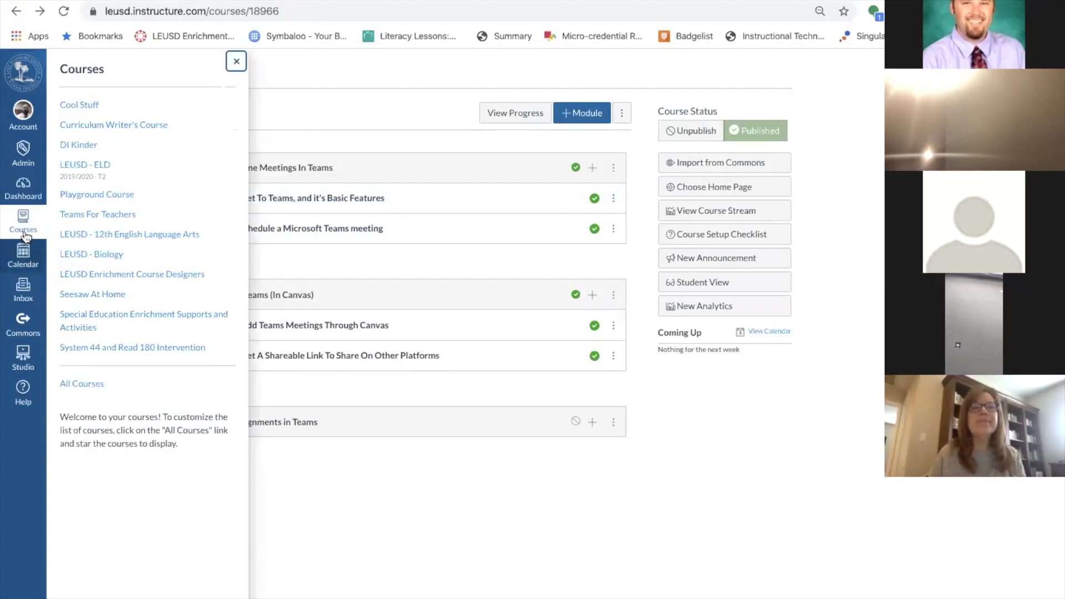
left_click(85, 389)
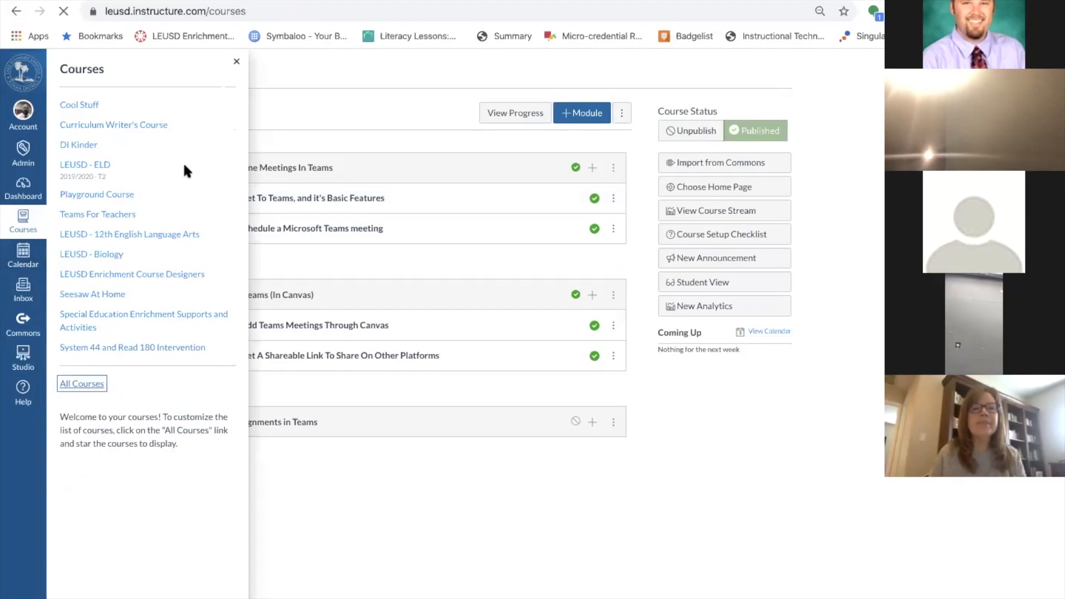
left_click(201, 131)
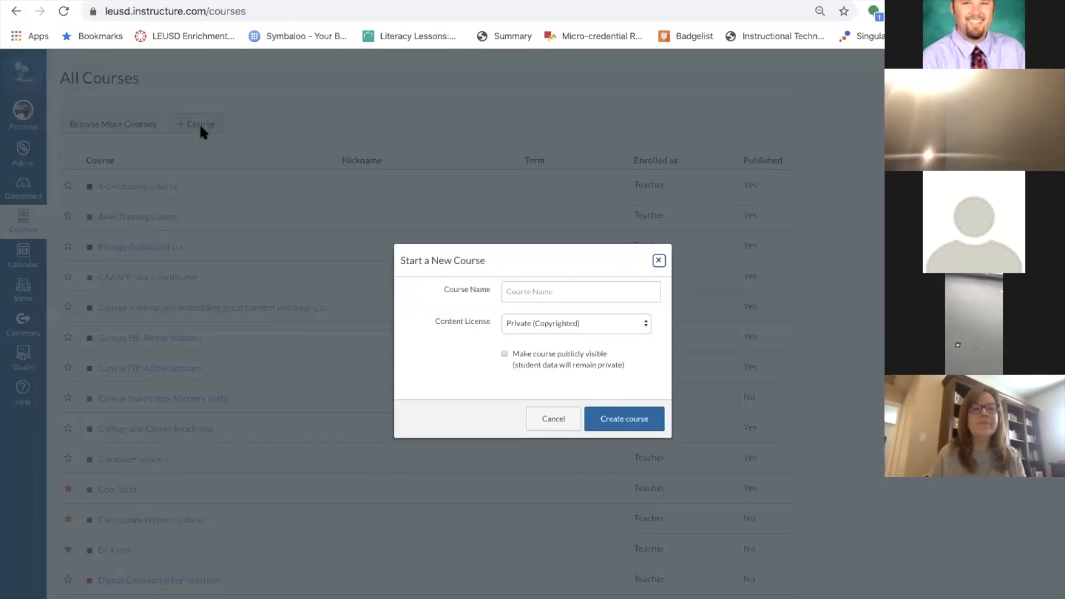
left_click(584, 294)
type("S")
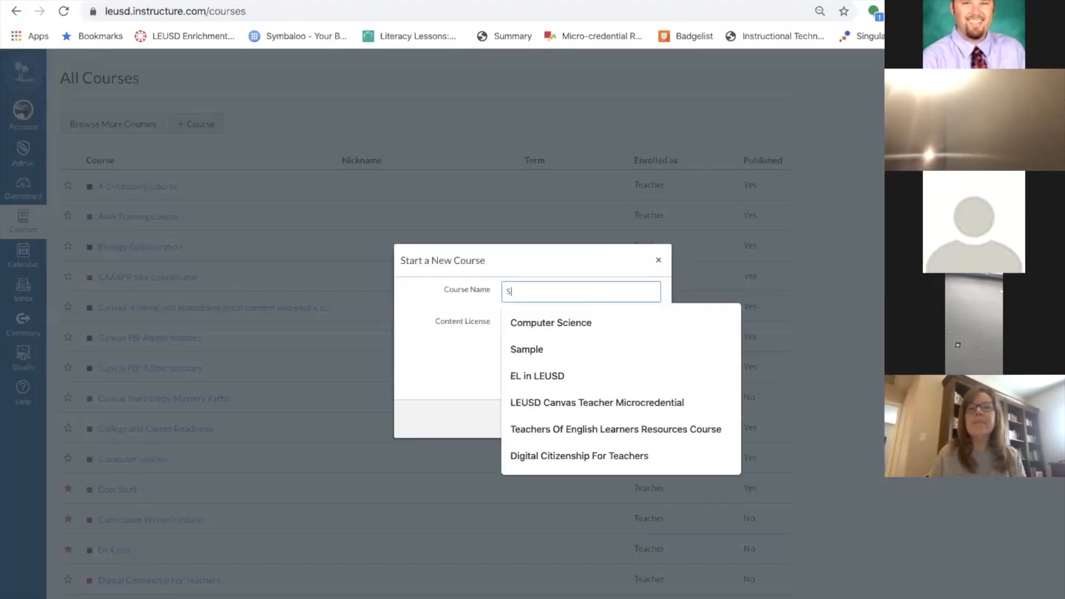
type("andbox")
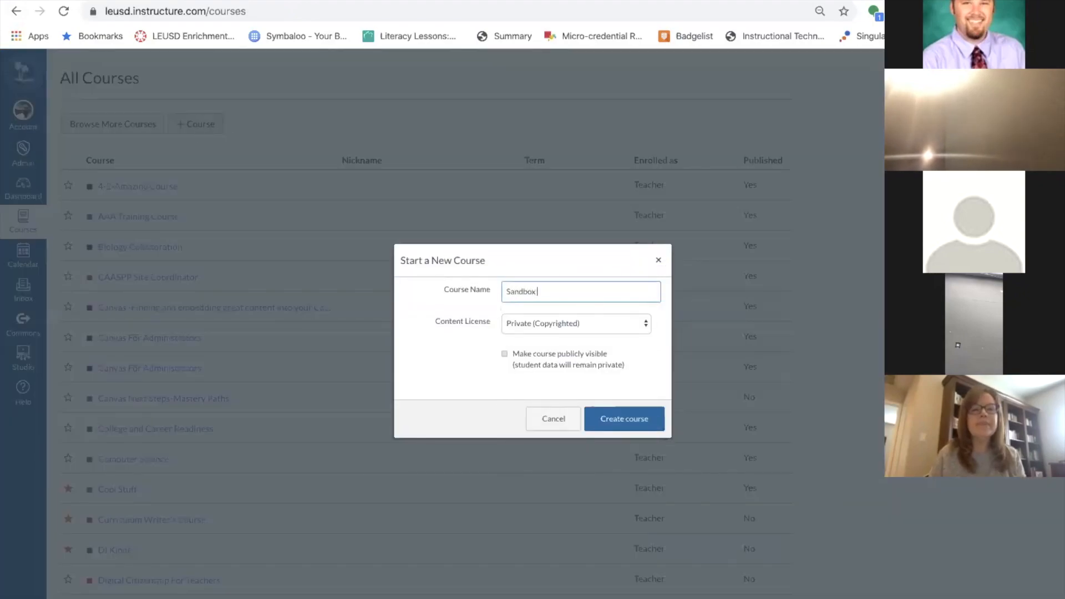
left_click(628, 418)
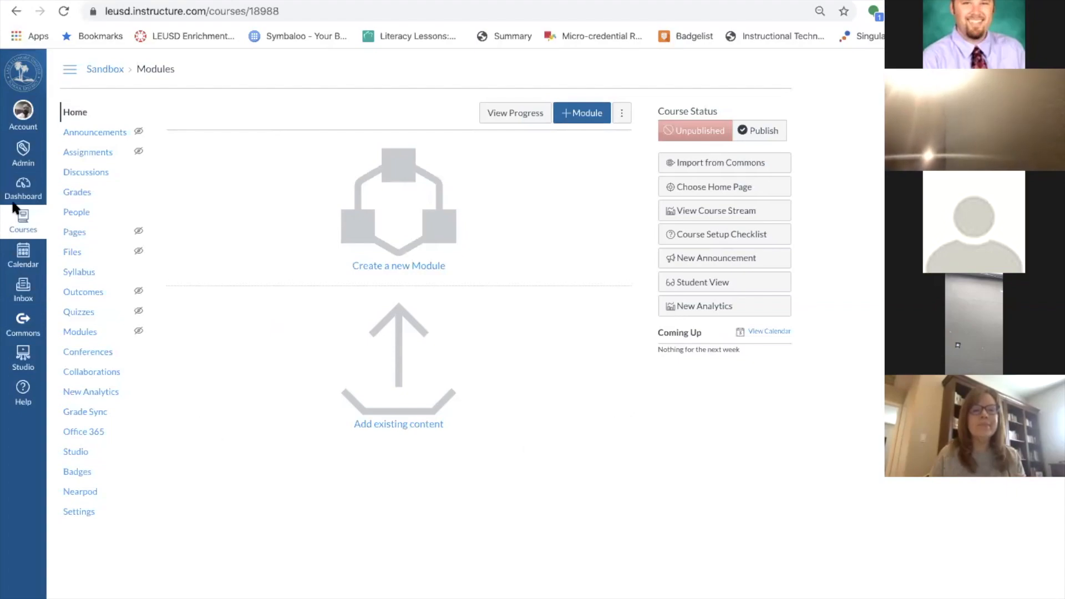
Leave the Sandbox course and go back to the Dashboard.
left_click(22, 188)
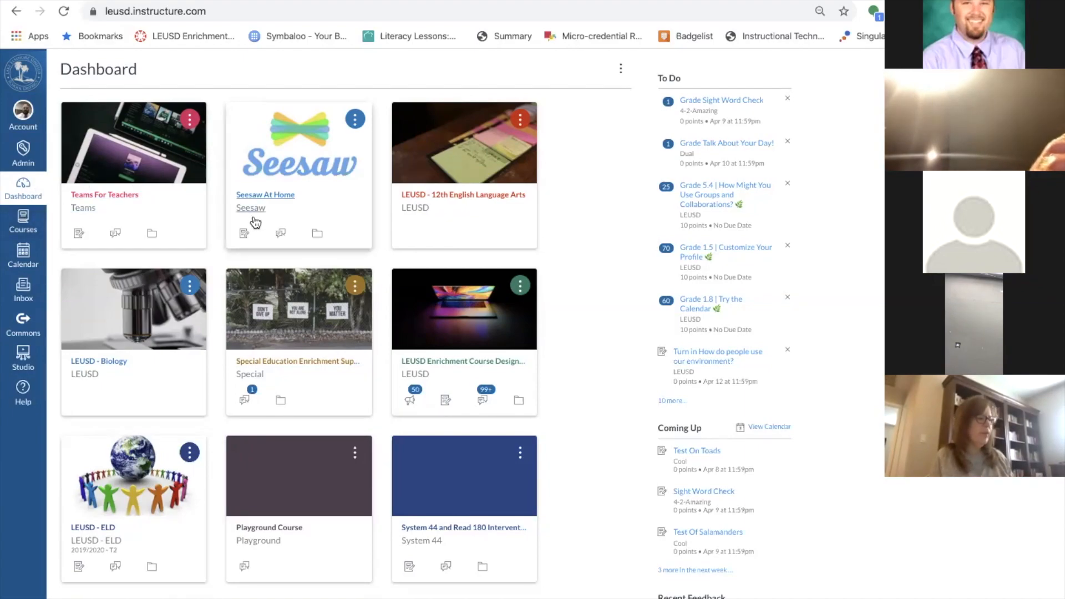
Scroll to the Playground Course and set its course status to Unpublished.
scroll(370, 190, "down", 5)
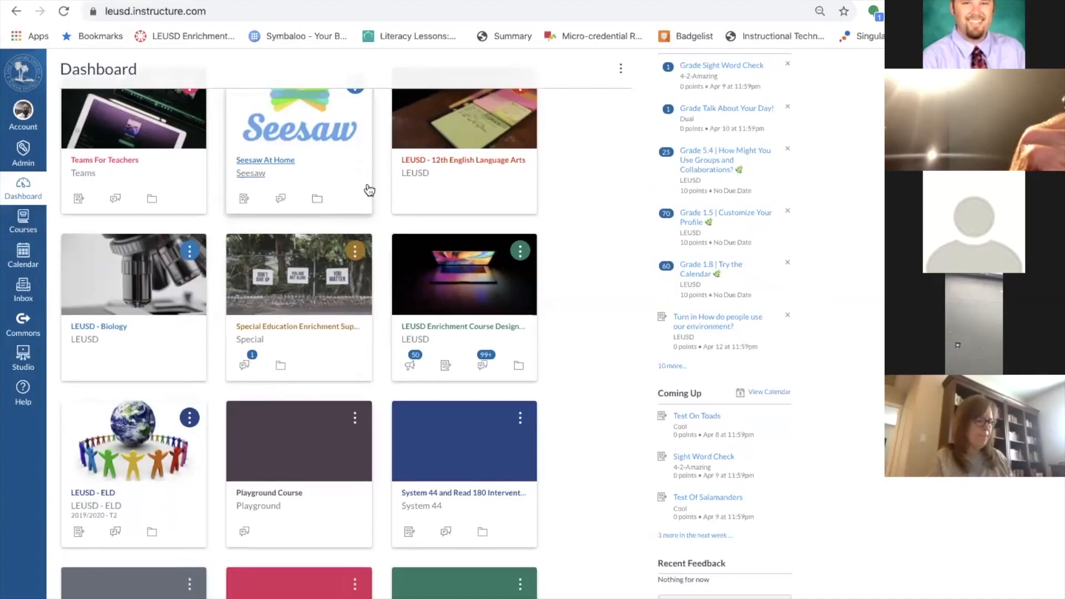
scroll(369, 191, "down", 1)
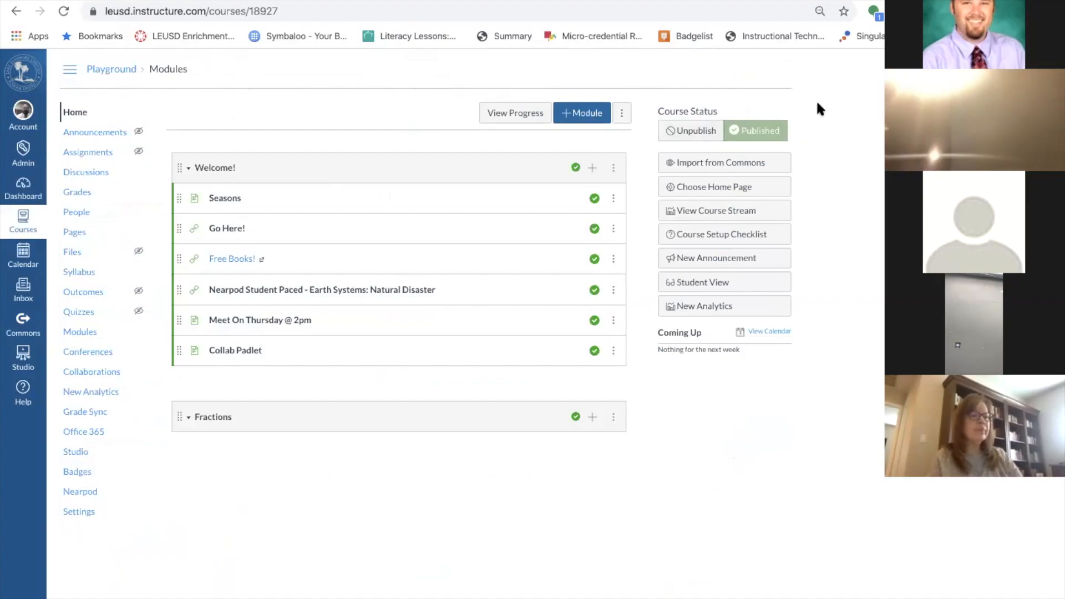
left_click(693, 134)
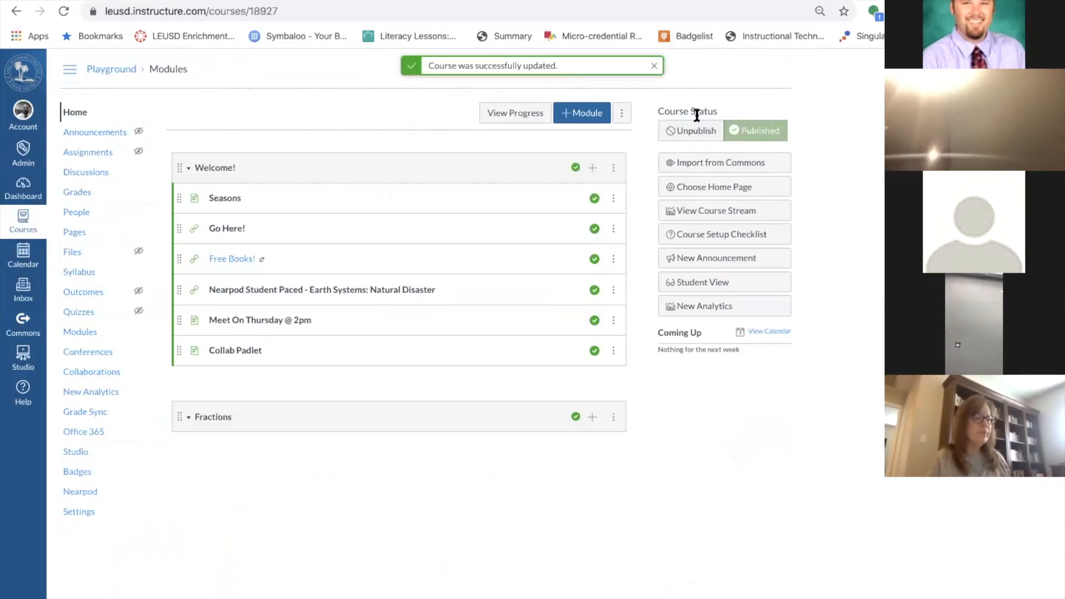
left_click(697, 135)
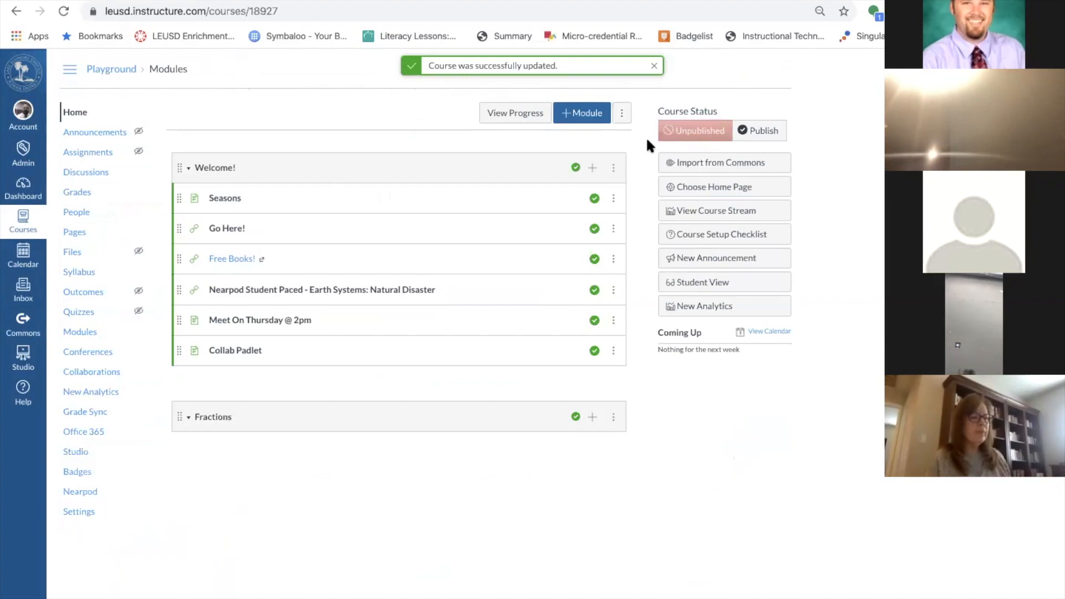
Republish the Playground course, unpublish the Seasons page, and preview it in Student View.
left_click(765, 135)
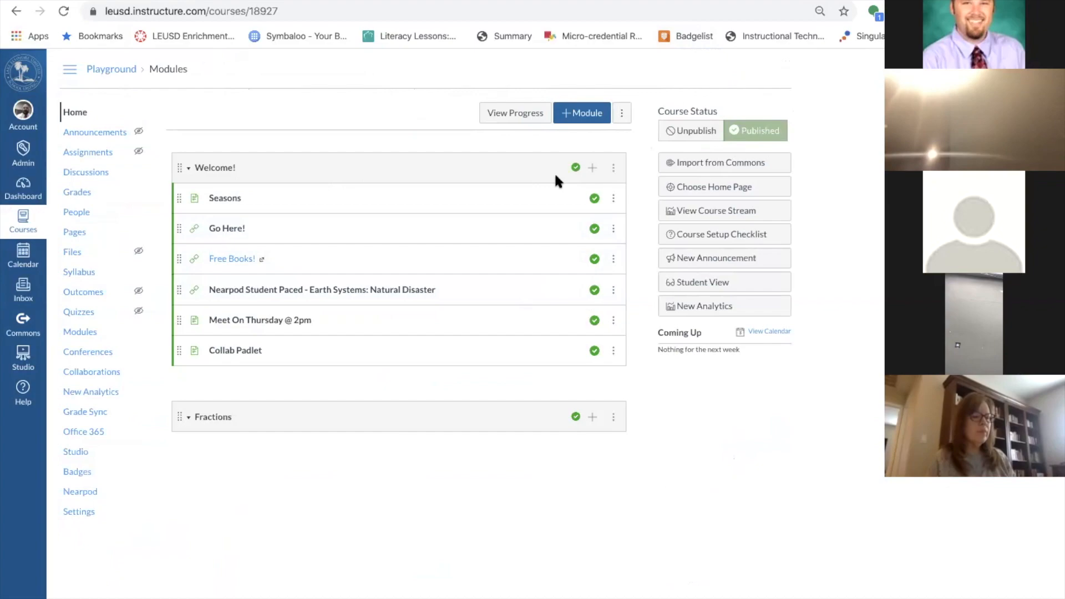
left_click(593, 198)
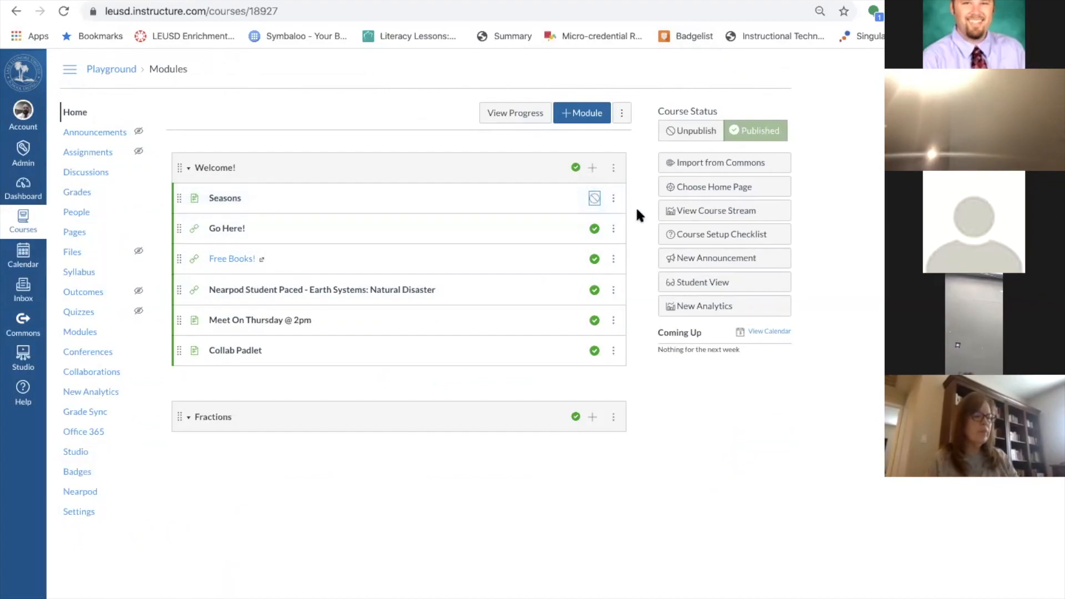
left_click(721, 287)
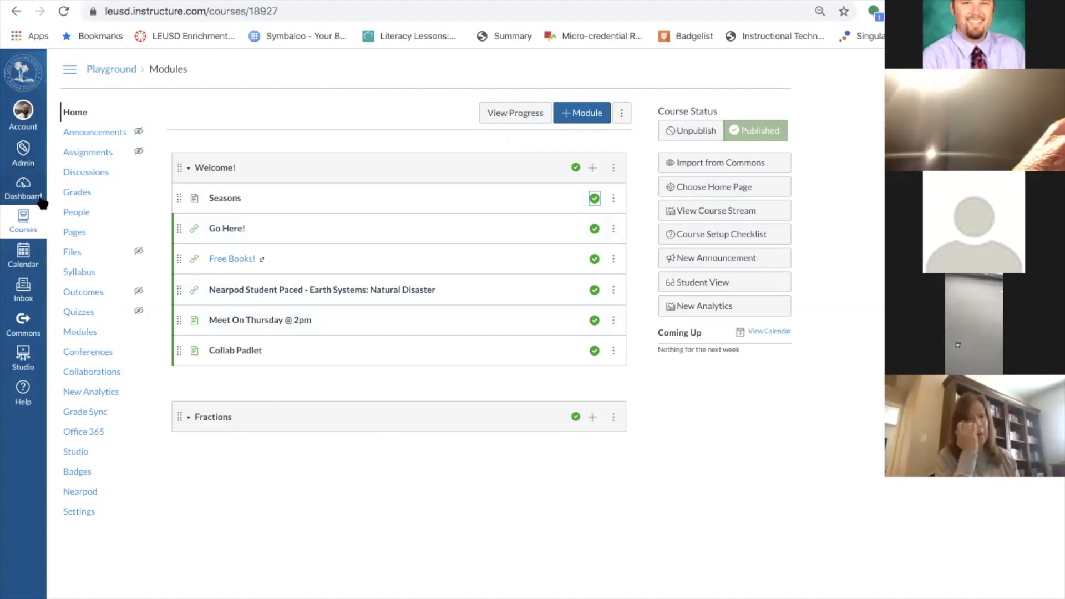
Add a 'Studio Stuff' module and drag it above Welcome! at the top.
left_click(585, 115)
left_click(446, 291)
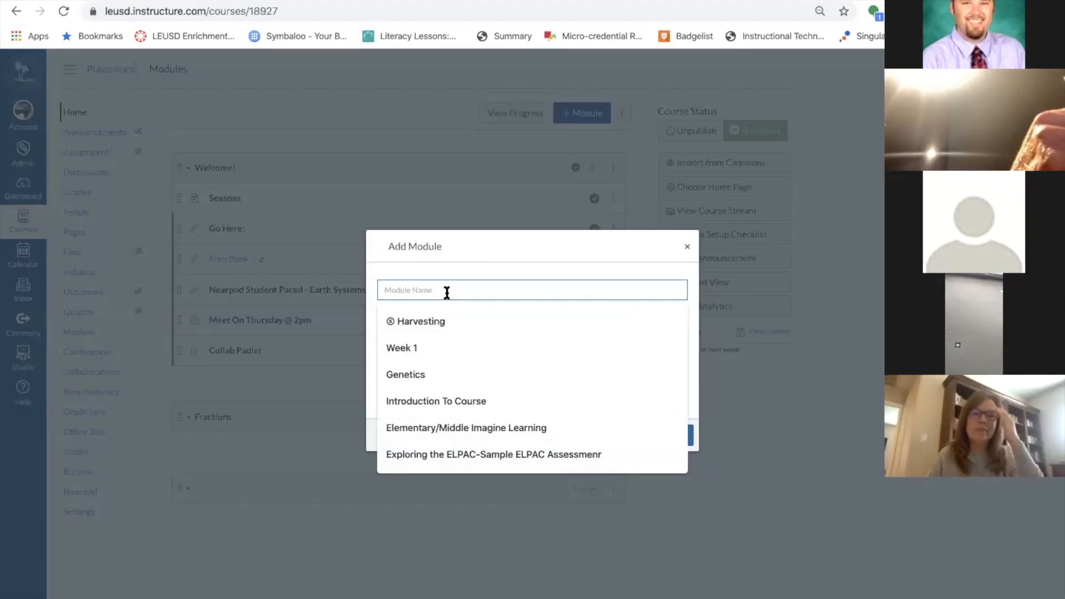
type("Stud")
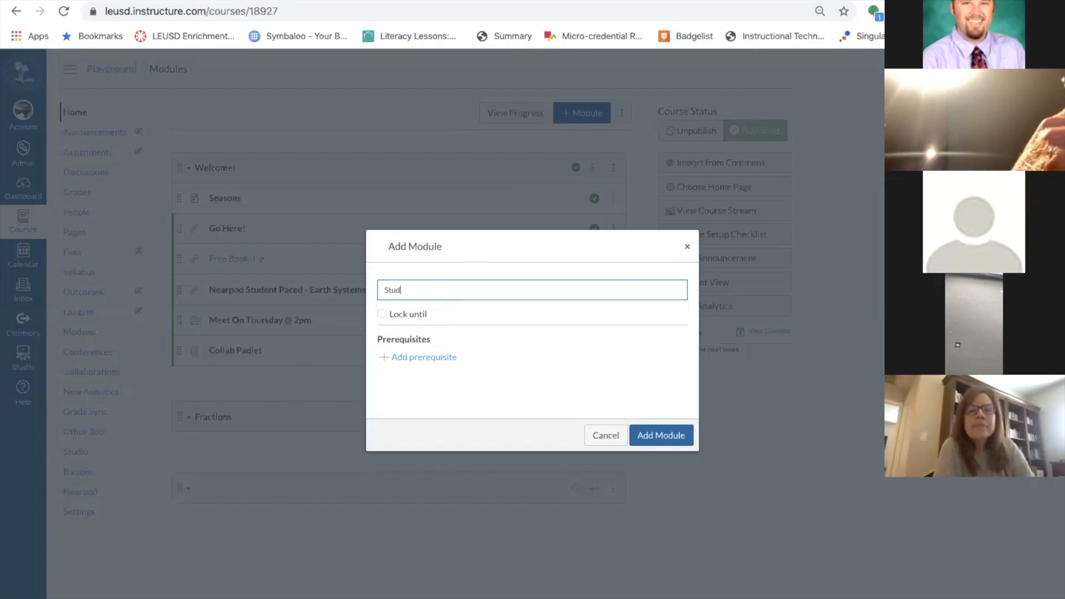
type("io Stuff")
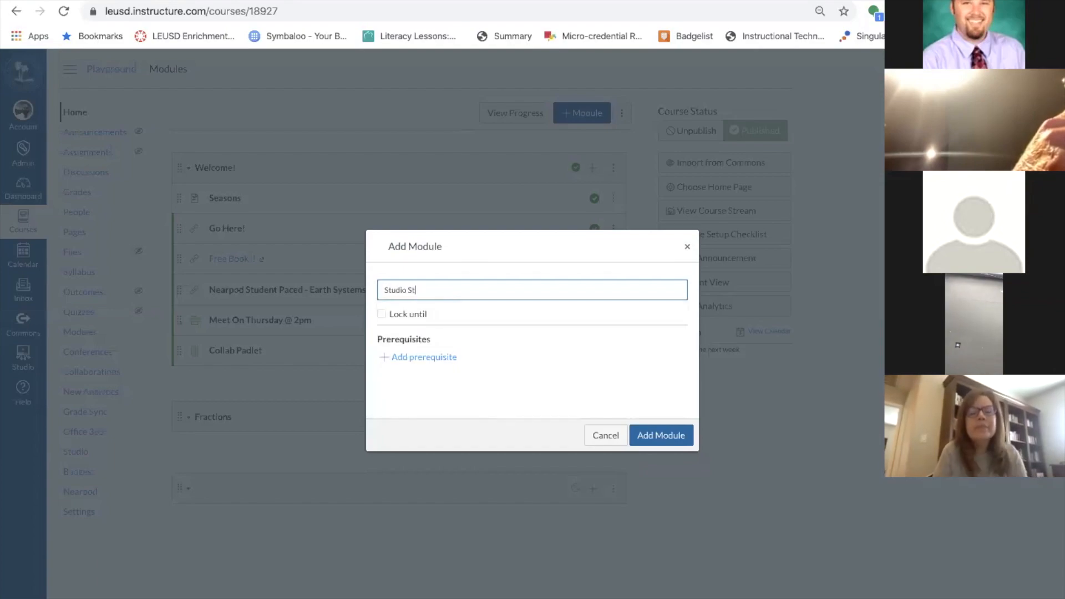
left_click(659, 434)
left_click_drag(178, 483, 172, 151)
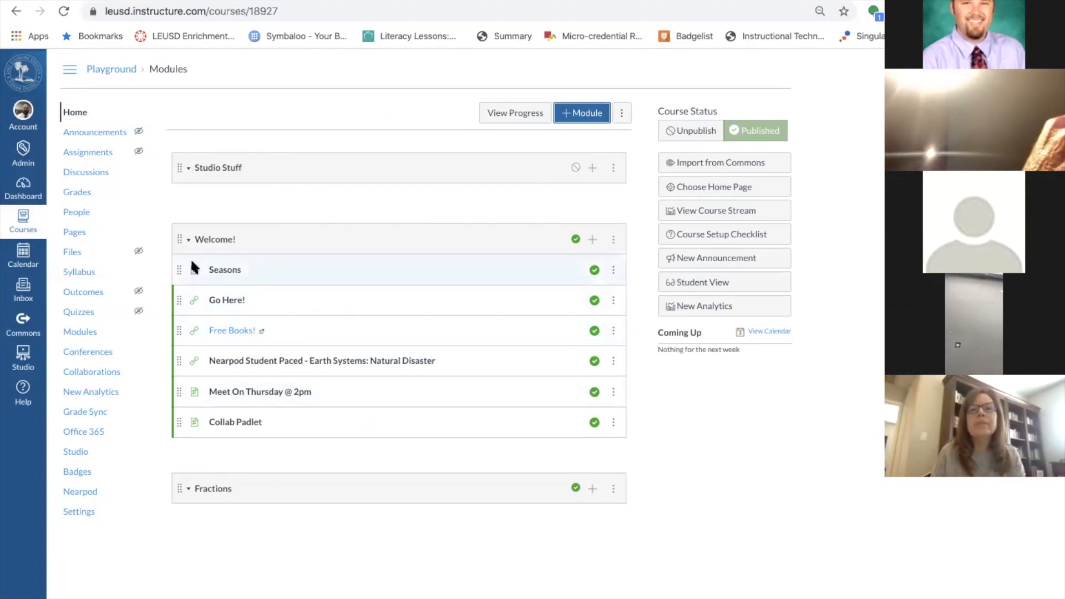
From the Playground course home page, publish the Studio Stuff module.
left_click(86, 334)
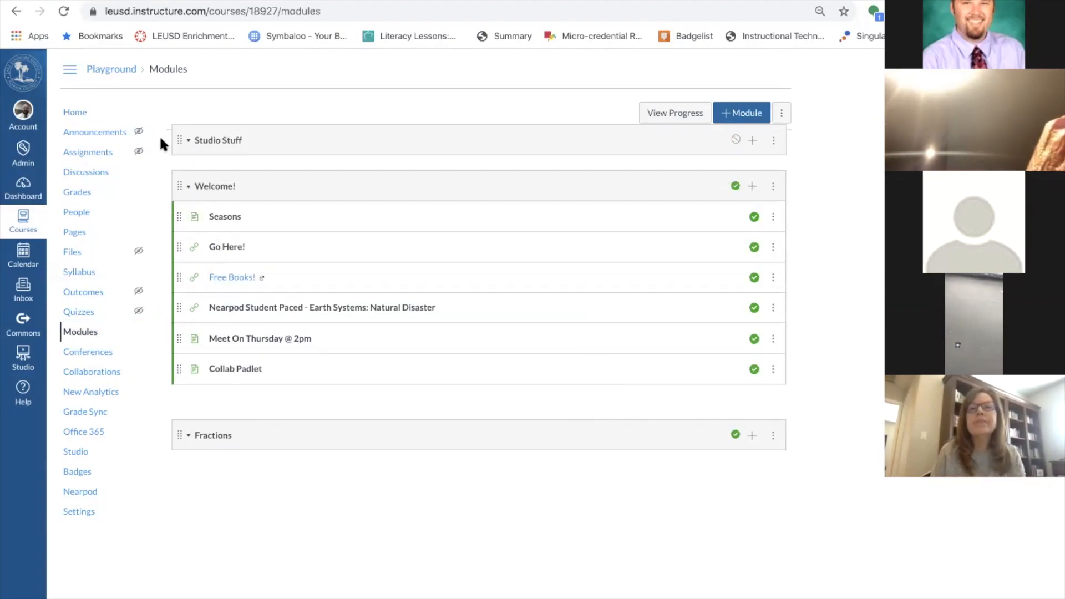
left_click(77, 113)
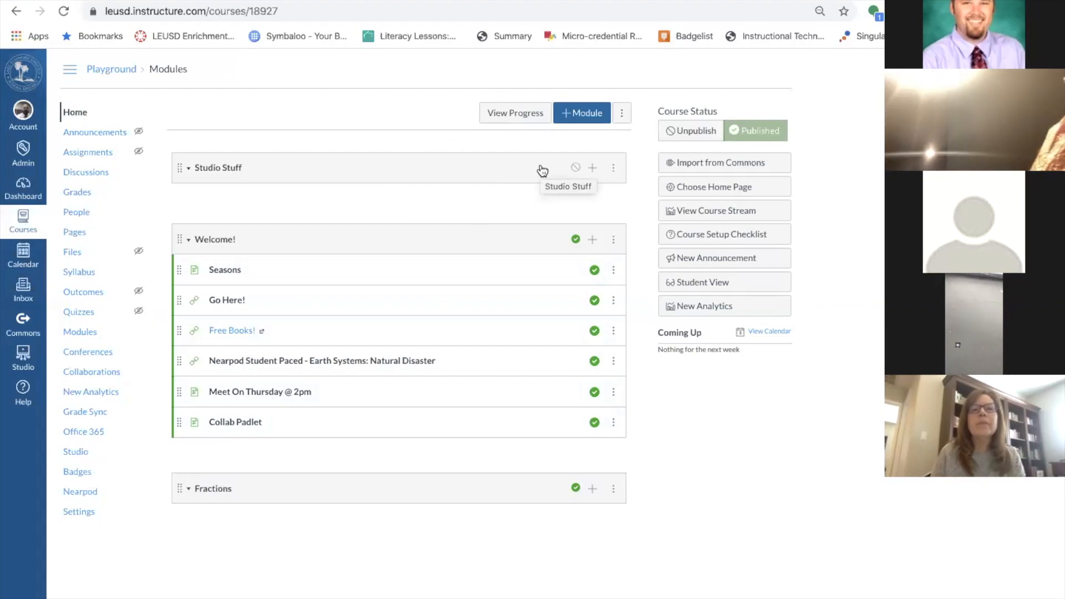
left_click(576, 167)
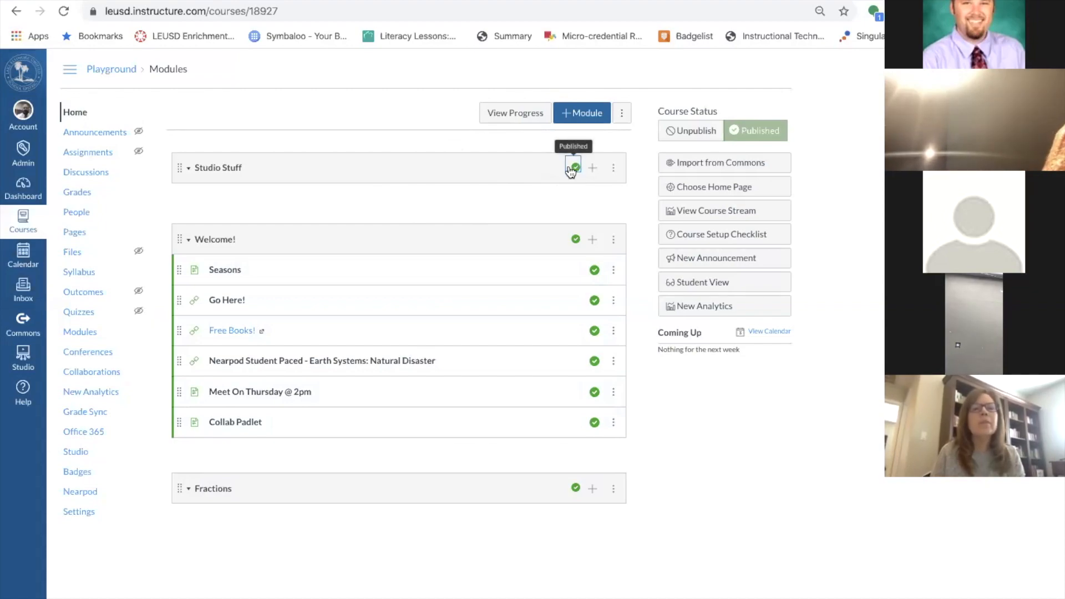
Create a new assignment item named 'Quickwrite on Frogs' inside the Studio Stuff module.
left_click(591, 168)
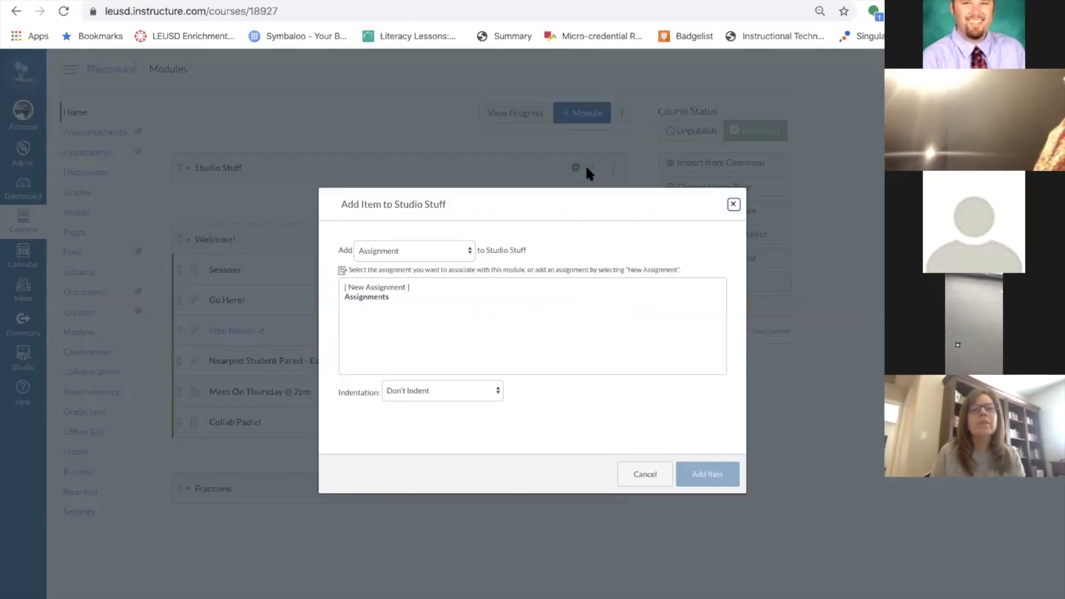
left_click(428, 251)
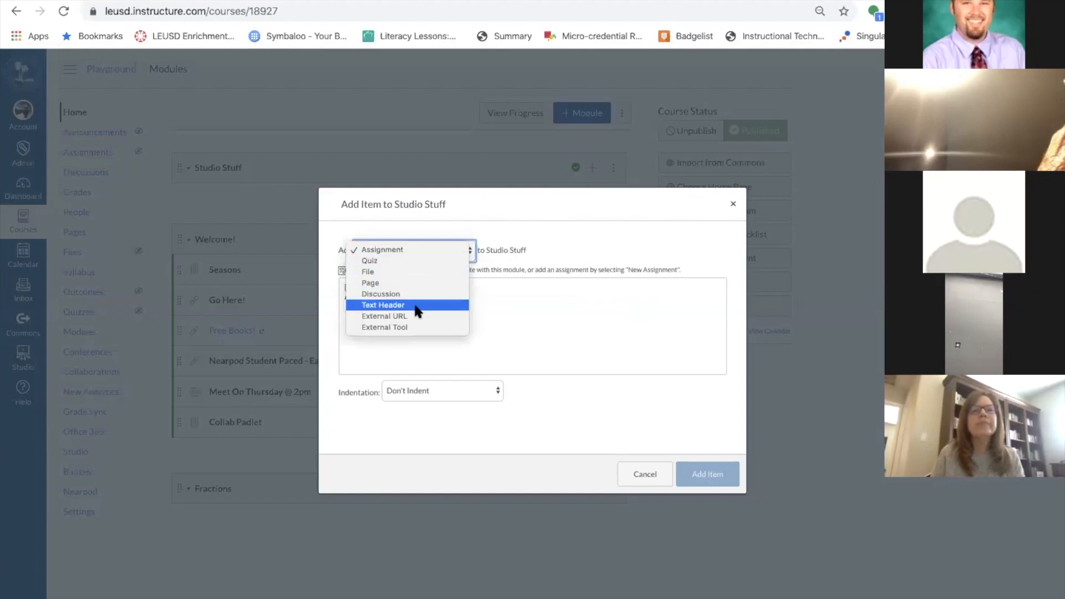
left_click(444, 249)
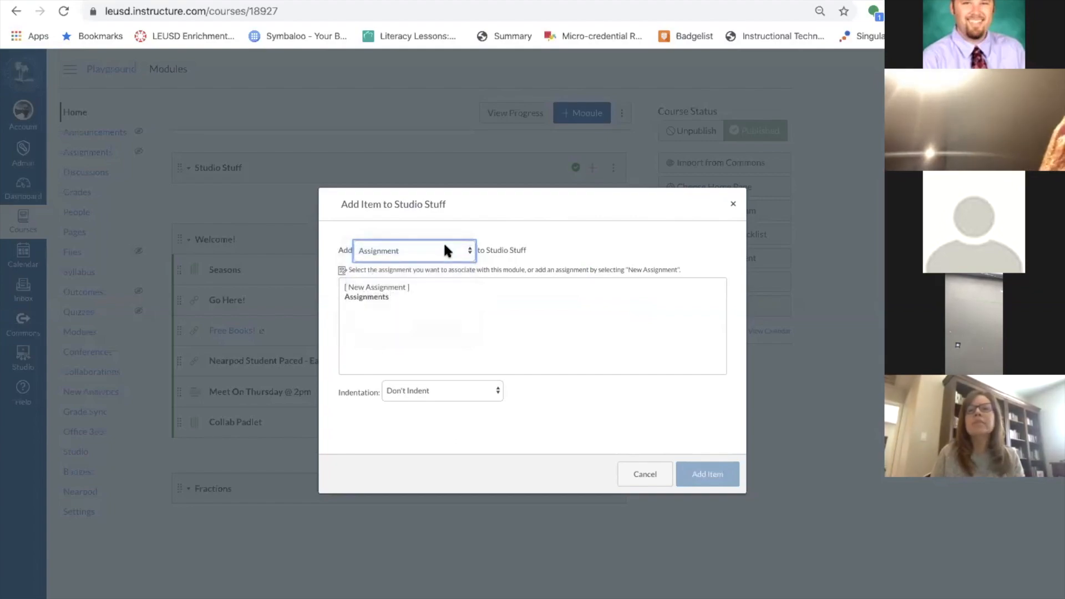
left_click(377, 287)
left_click(428, 390)
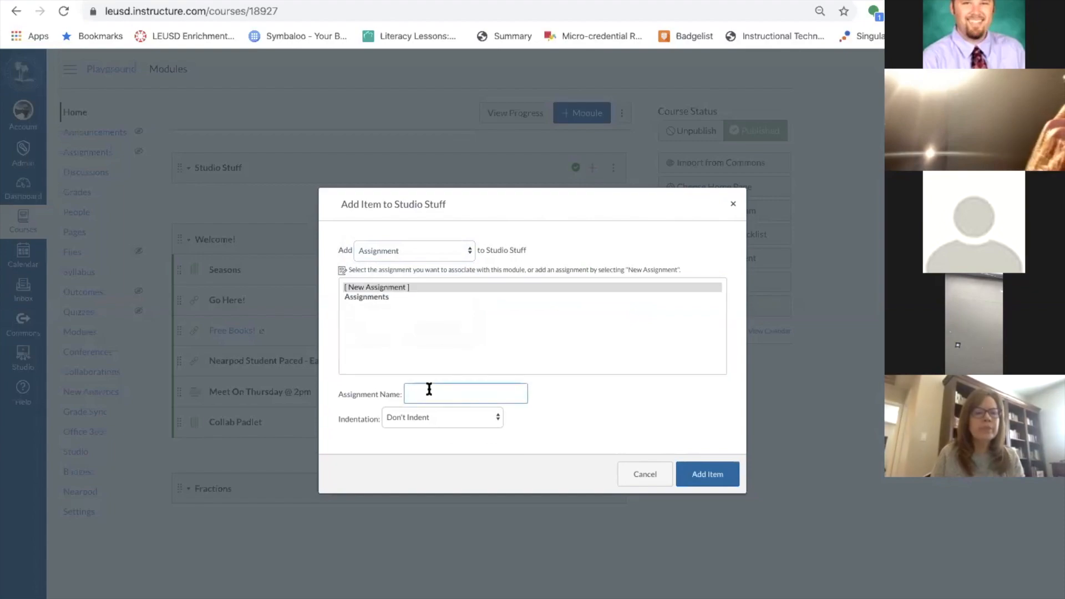
type("Quick")
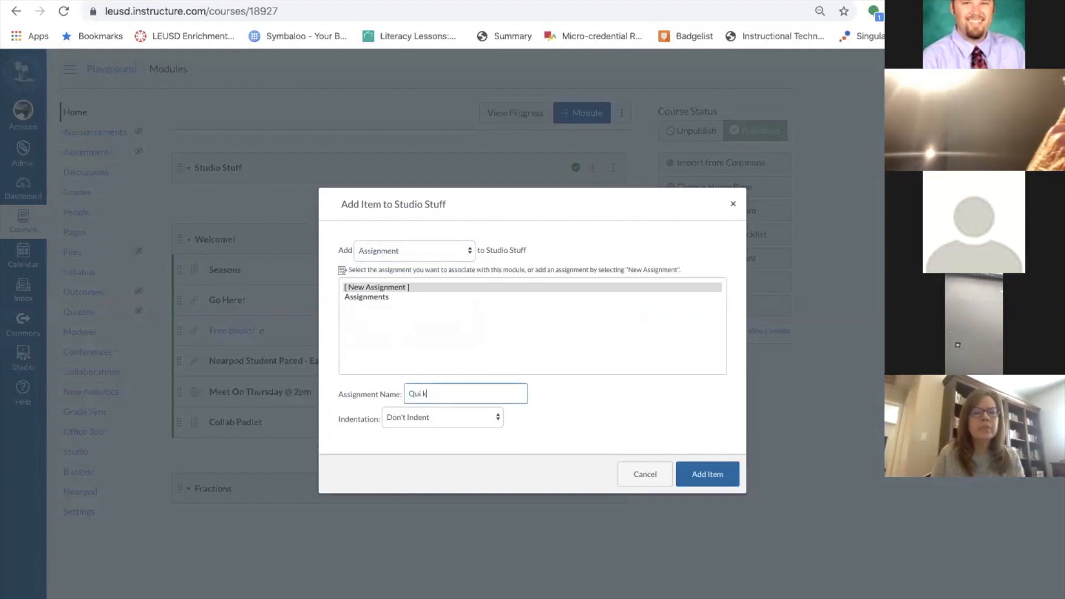
type("write o")
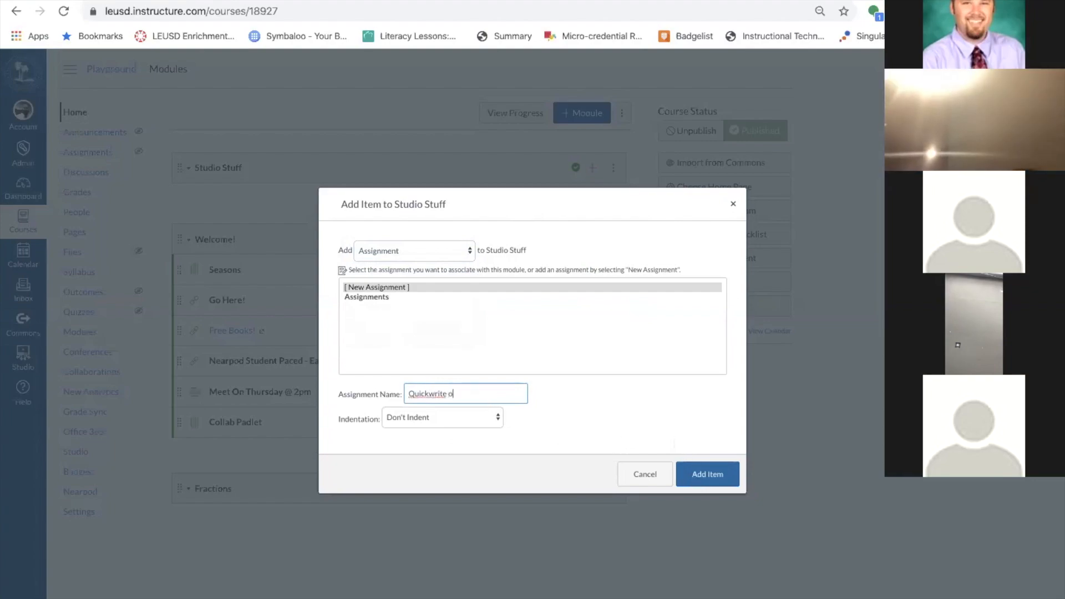
type("n Frogs")
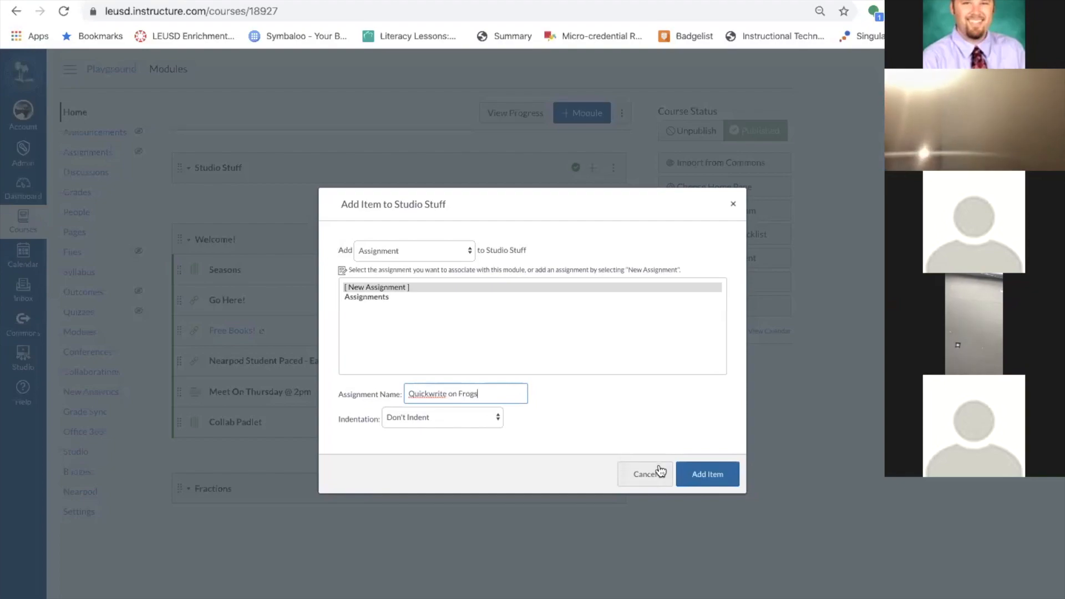
left_click(703, 475)
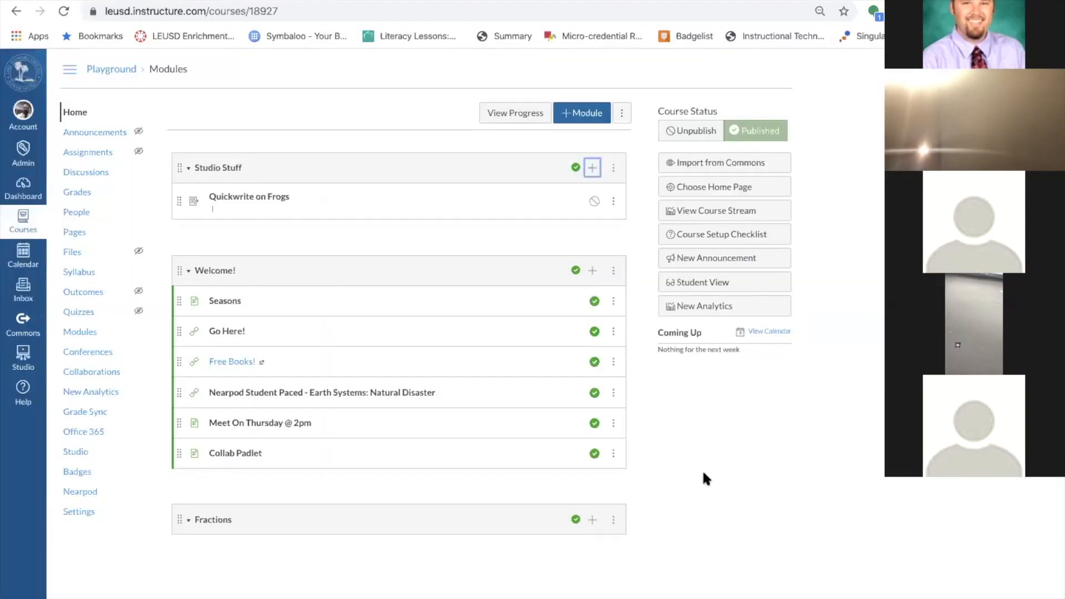
Publish the Quickwrite on Frogs module item and open its assignment page.
left_click(594, 200)
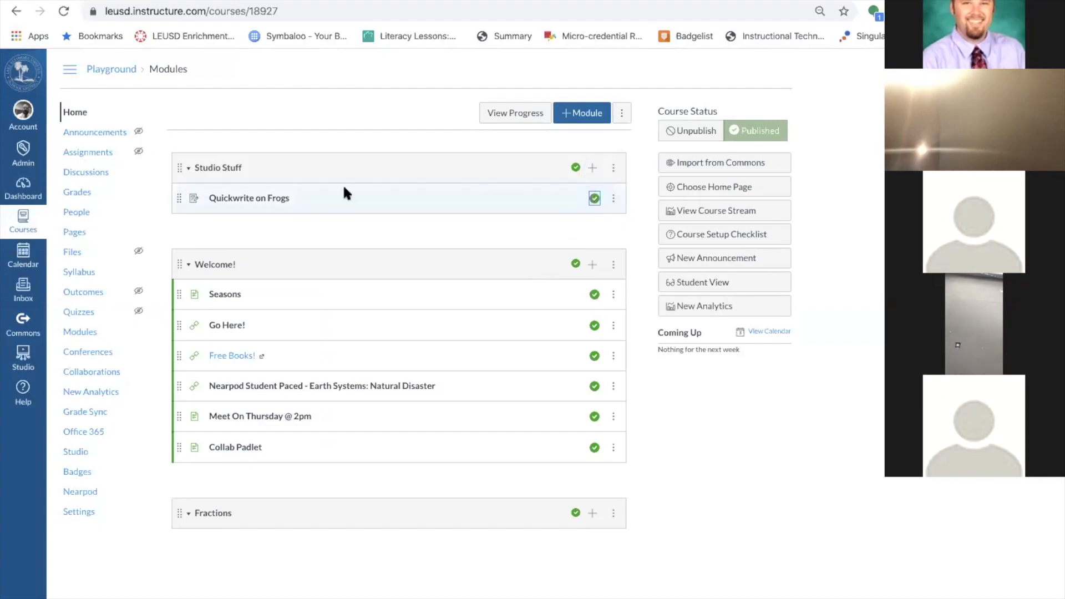
left_click(267, 200)
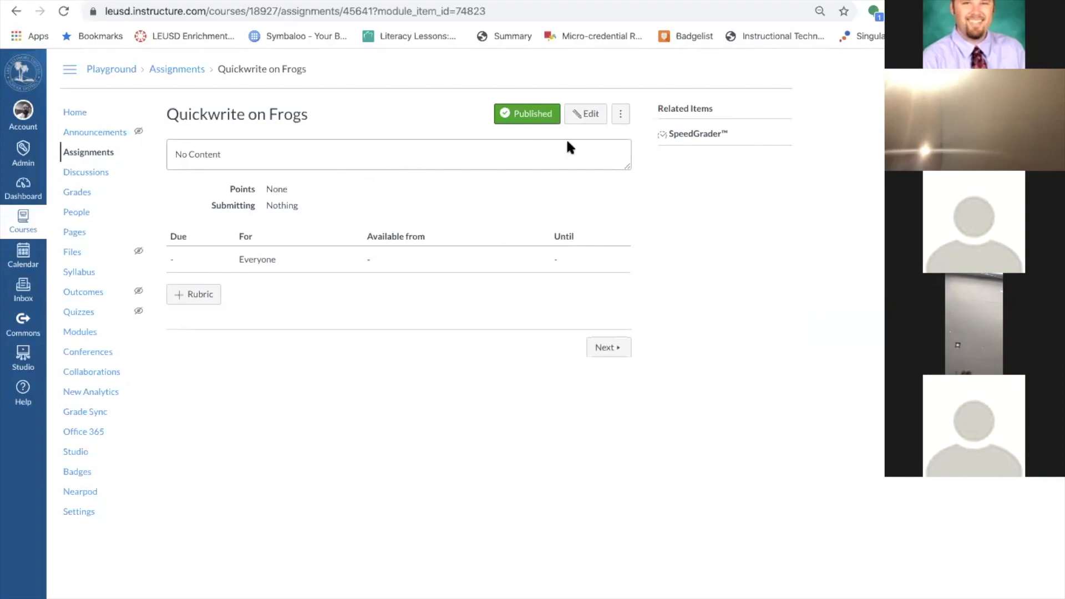
left_click(78, 114)
Write 'Hey kids, submit your video response below:' as the description, correcting 'sumbit' to 'submit'.
left_click(590, 114)
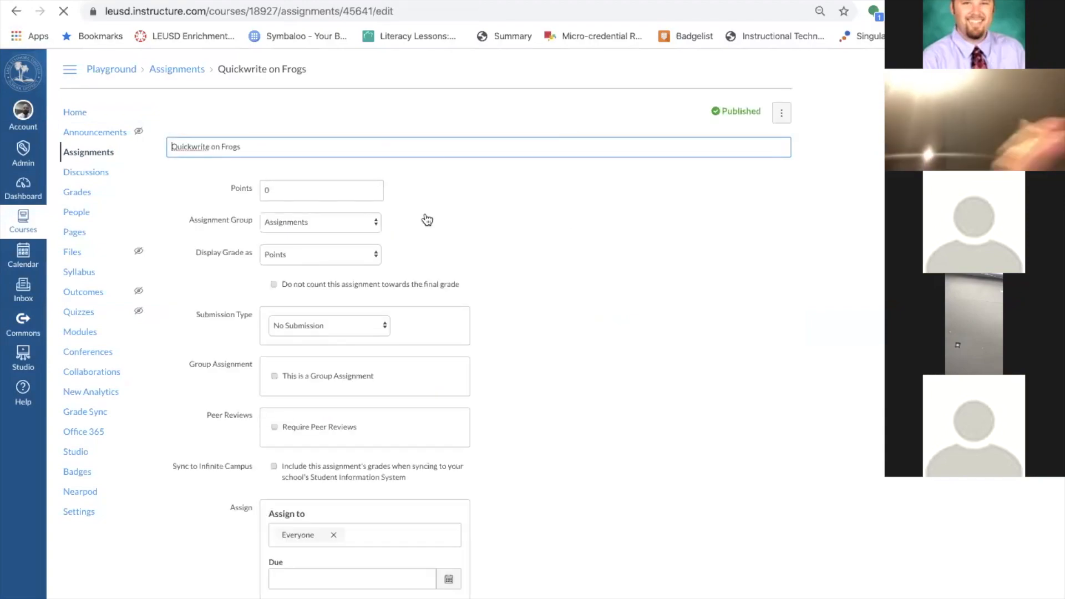
left_click(244, 228)
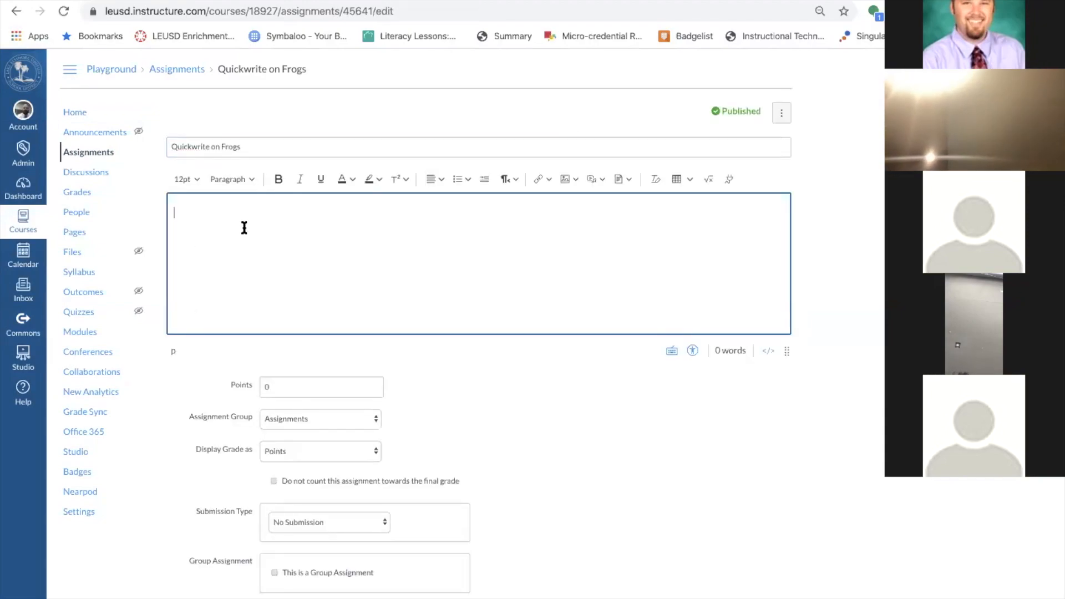
type("H")
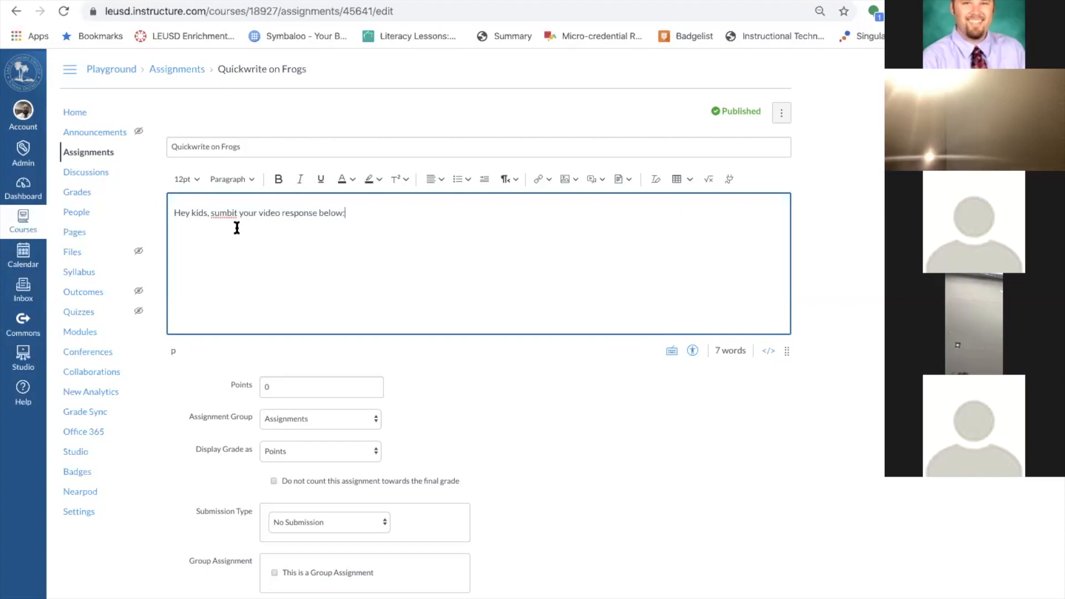
double_click(220, 213)
type("submit")
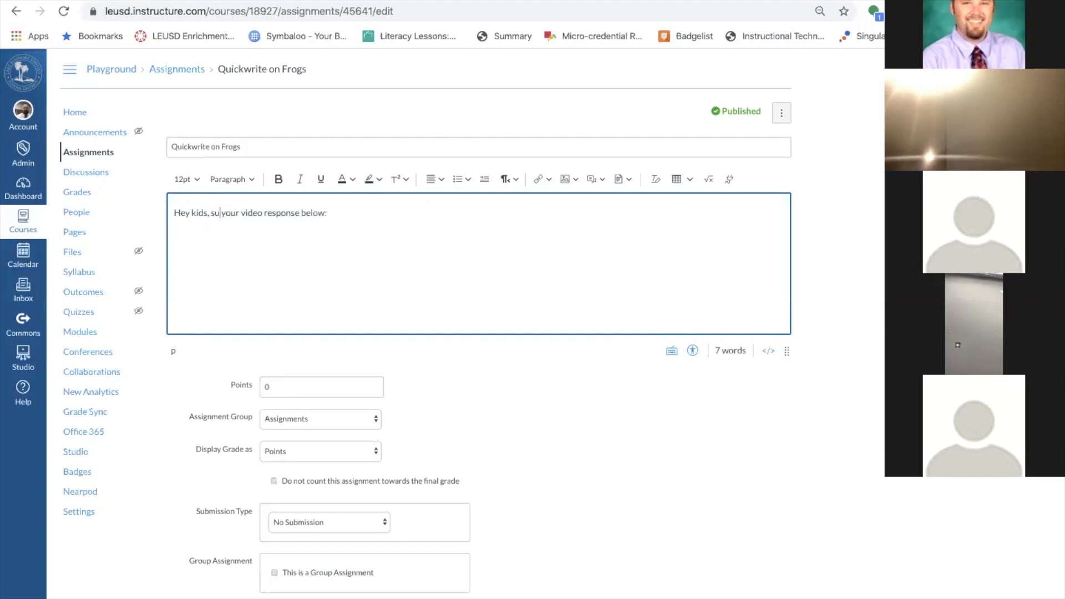
left_click(372, 217)
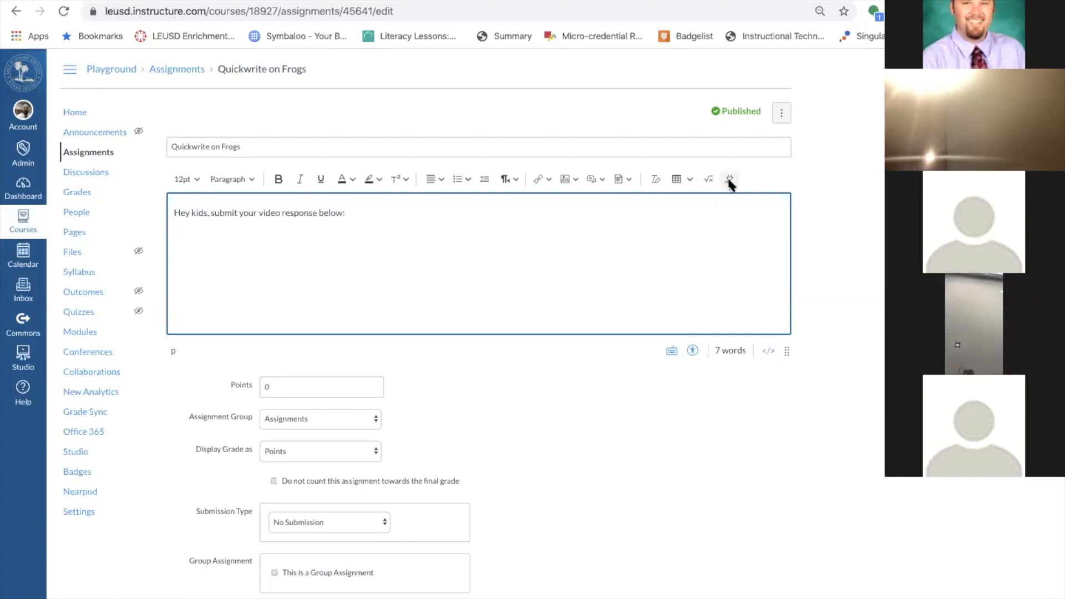
Show the editor's media dropdown listing Upload/Record Media, Course Media and User Media.
scroll(594, 178, "up", 5)
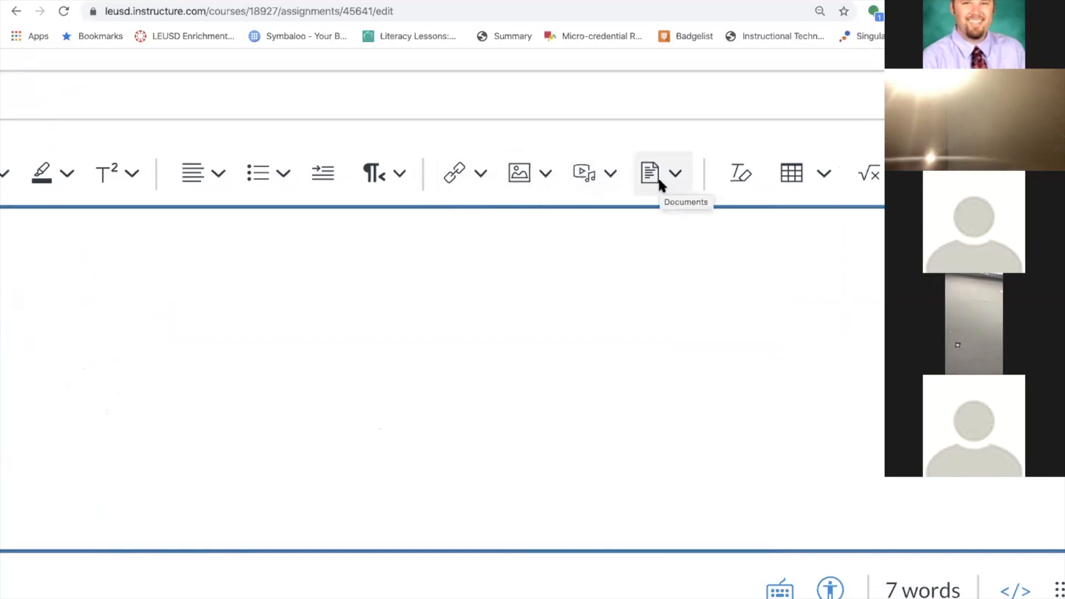
scroll(741, 177, "right", 4)
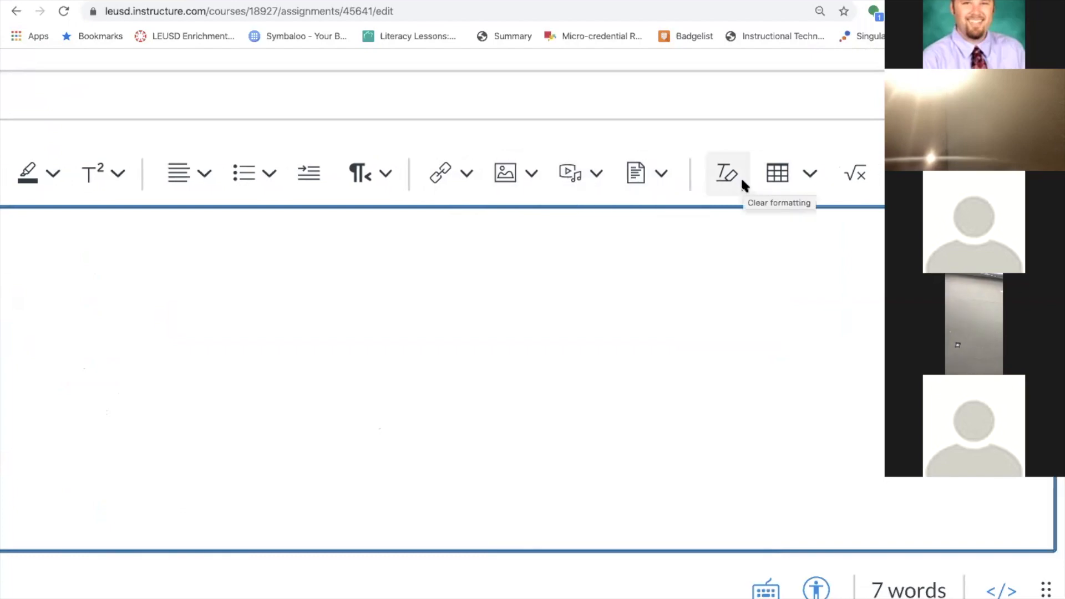
scroll(742, 184, "left", 4)
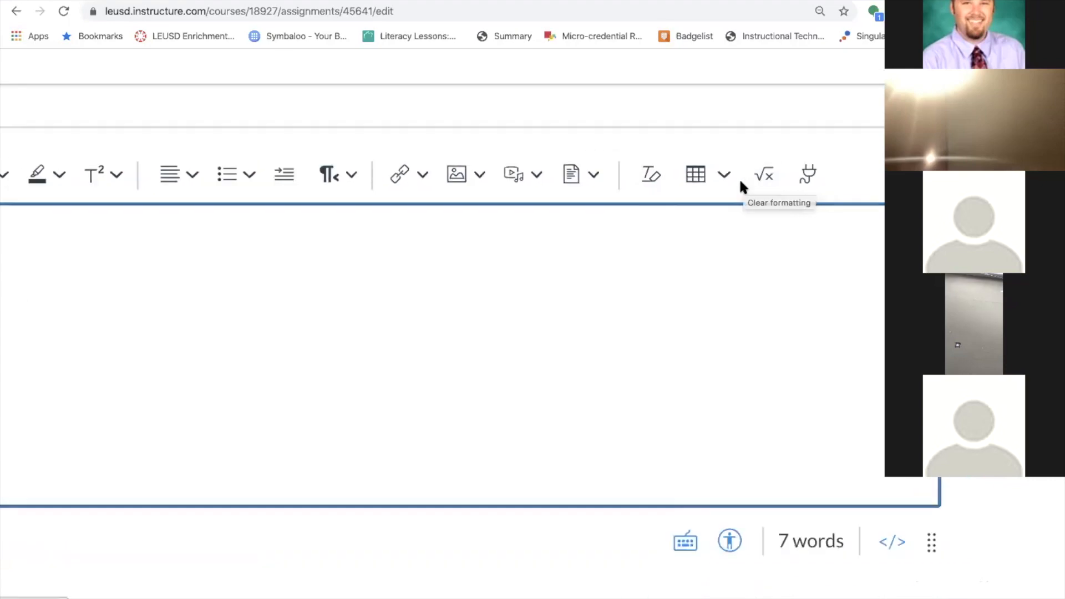
scroll(738, 178, "down", 5)
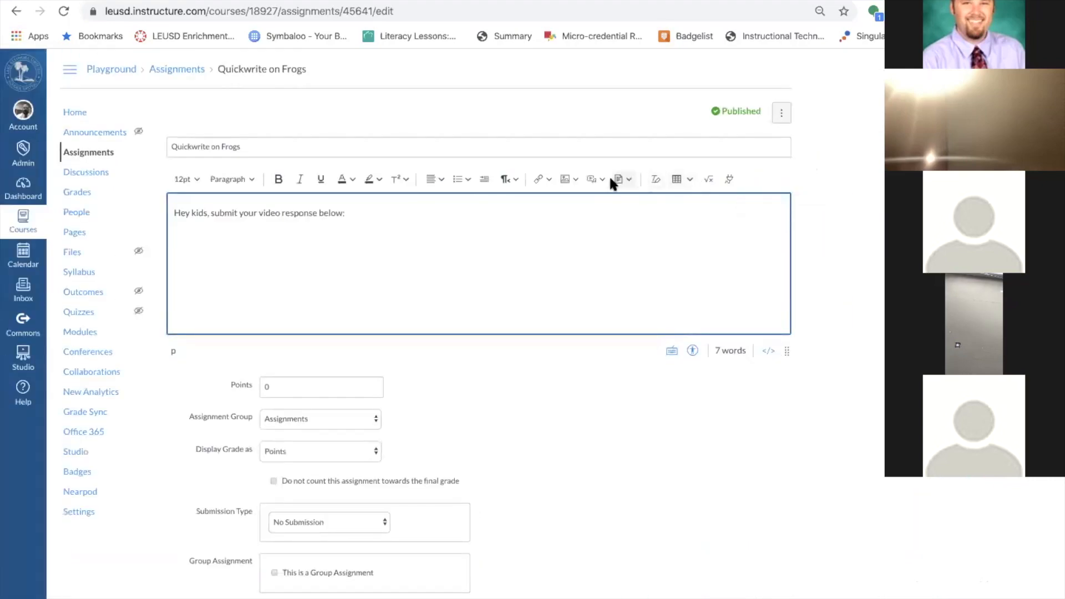
left_click(593, 180)
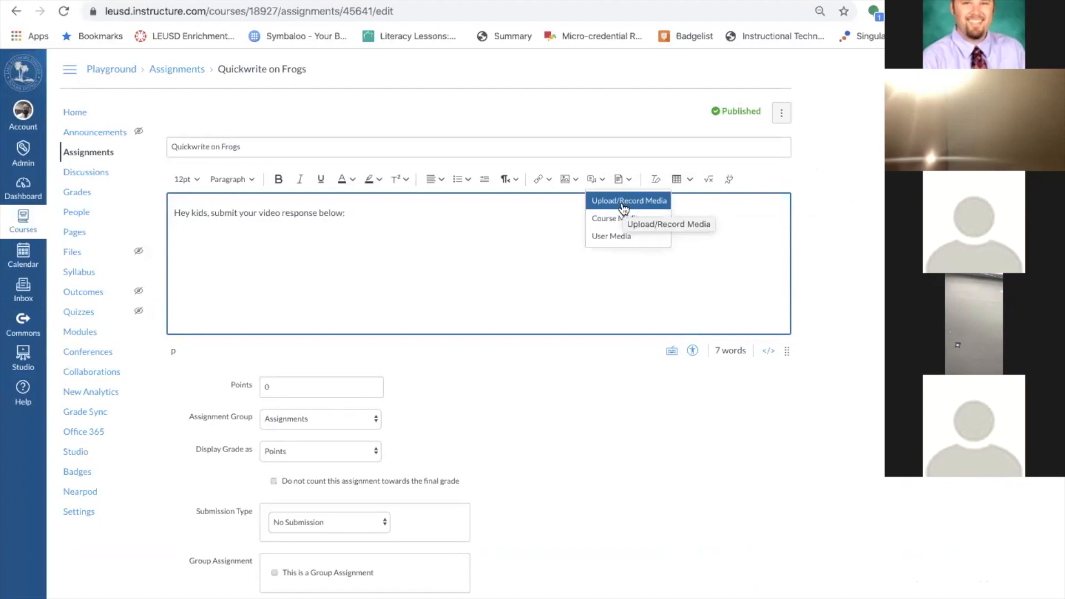
Open Upload/Record Media with the cursor on the line below the instructions.
key("Escape")
left_click(641, 230)
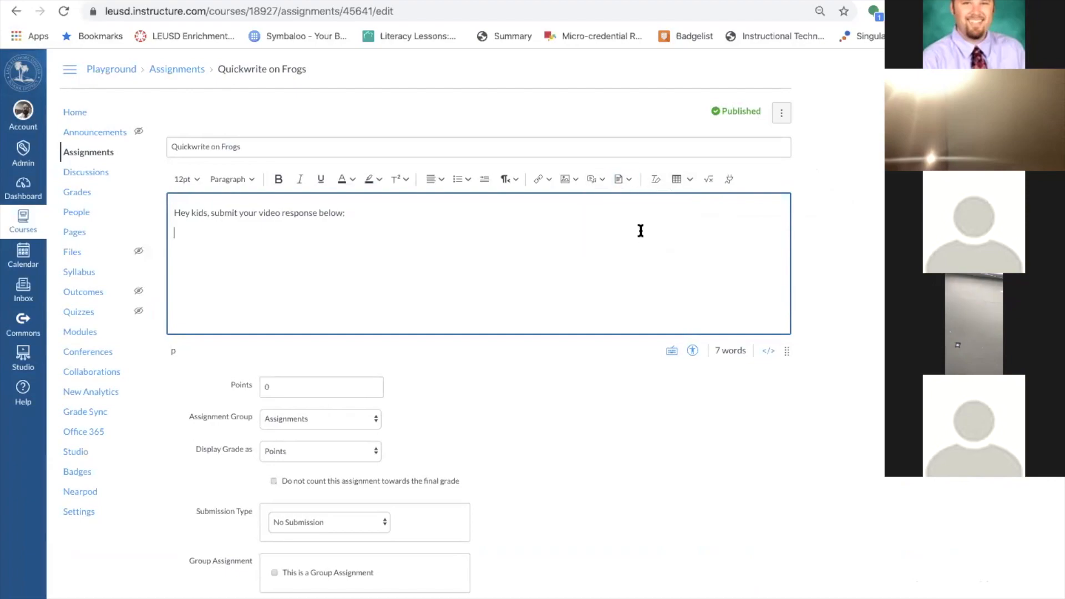
left_click(602, 180)
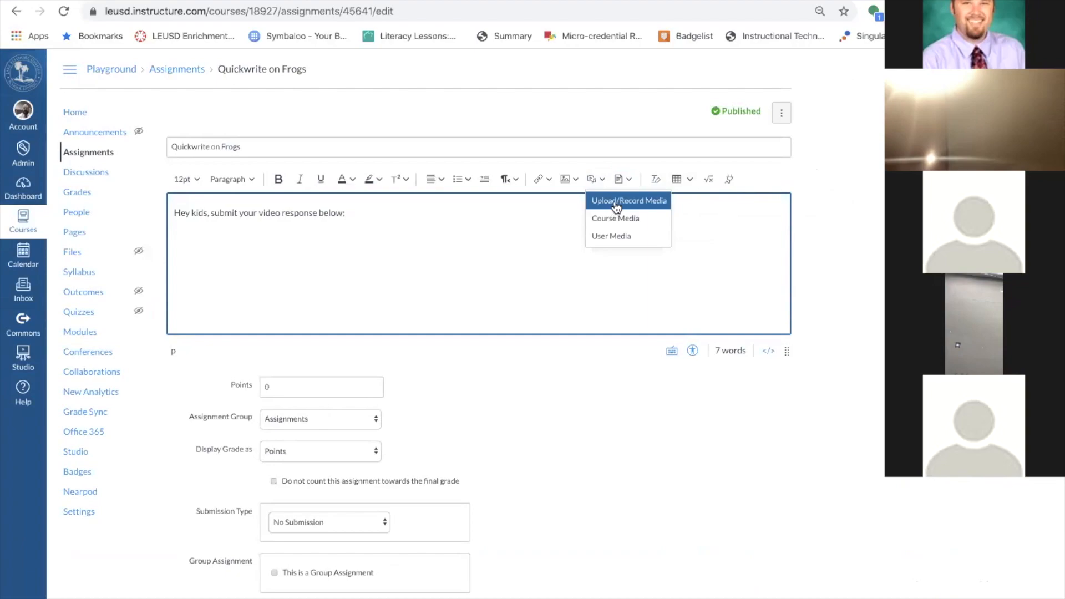
left_click(612, 201)
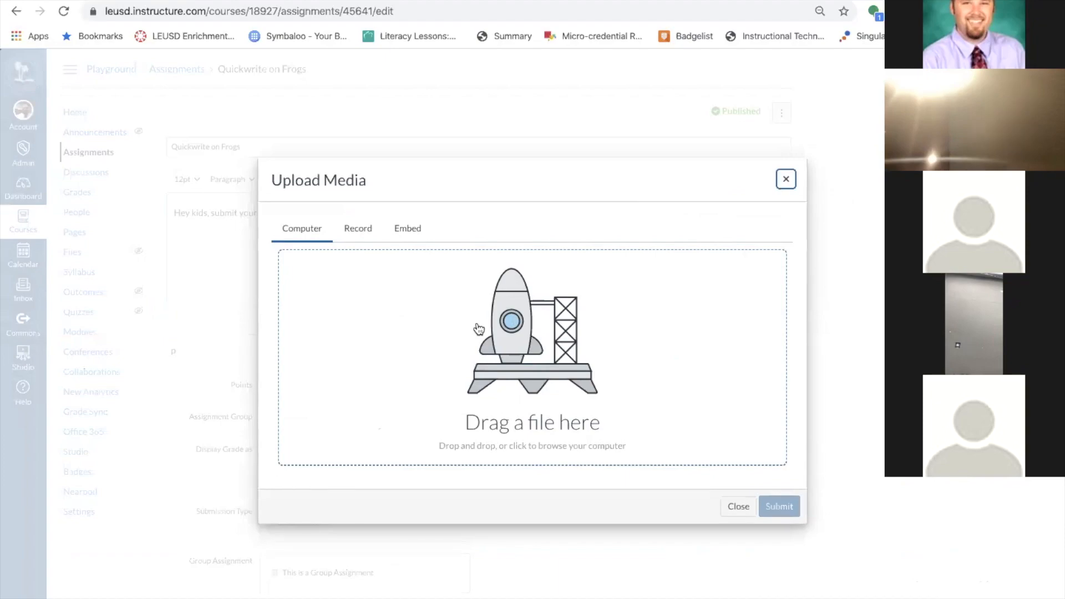
left_click(408, 229)
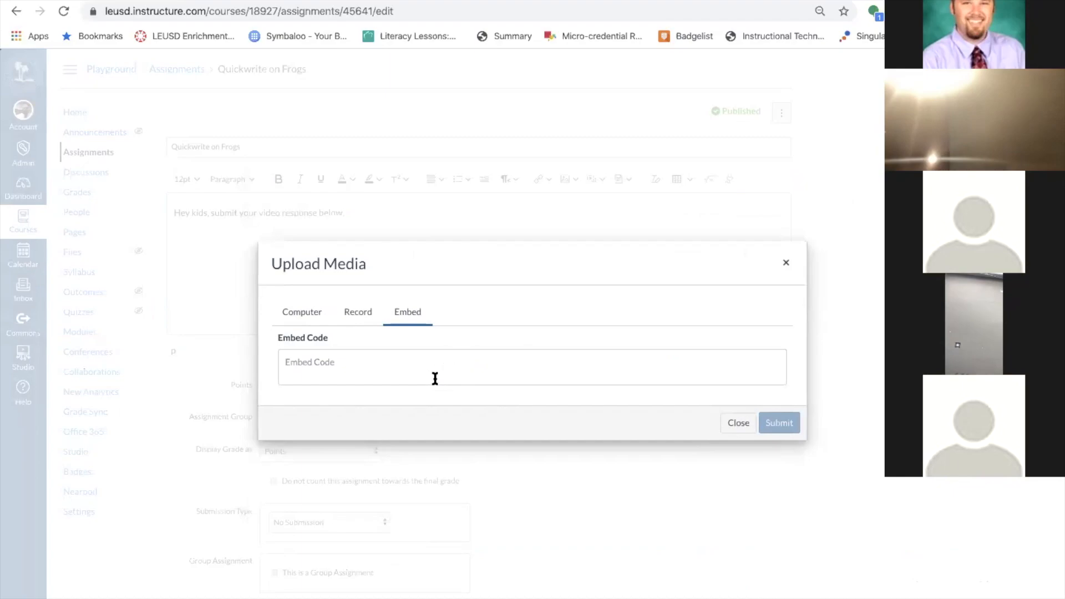
left_click(296, 312)
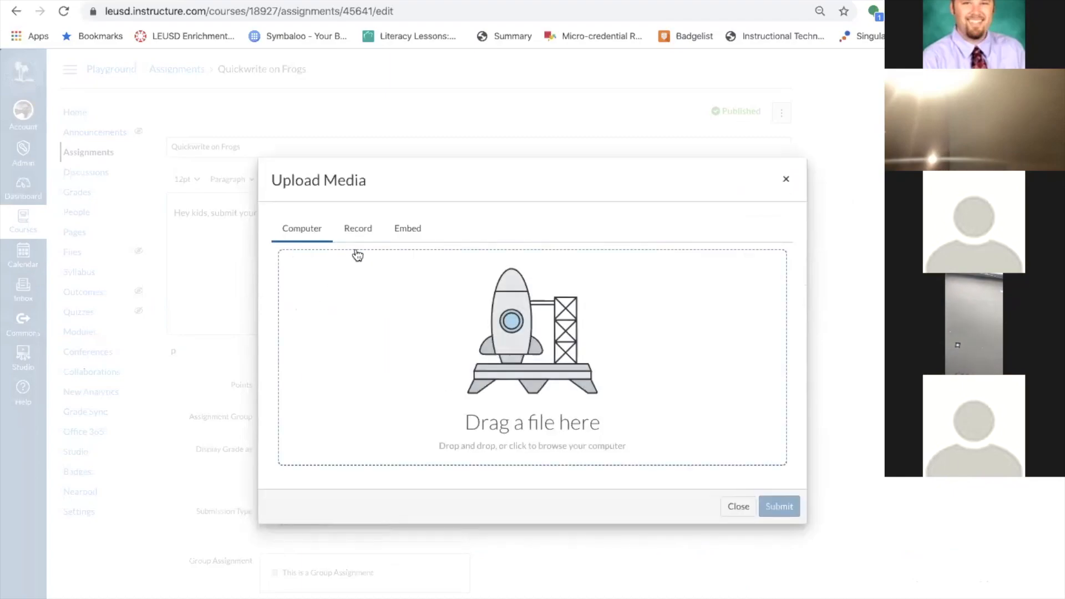
Record a webcam clip on the Record tab and save it into the description.
left_click(359, 229)
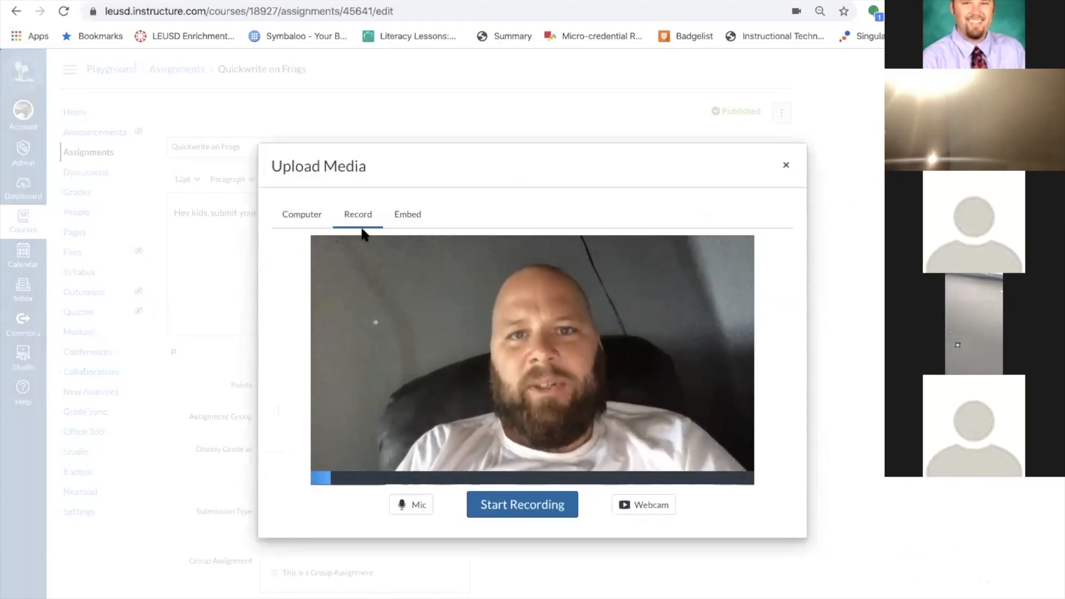
left_click(516, 505)
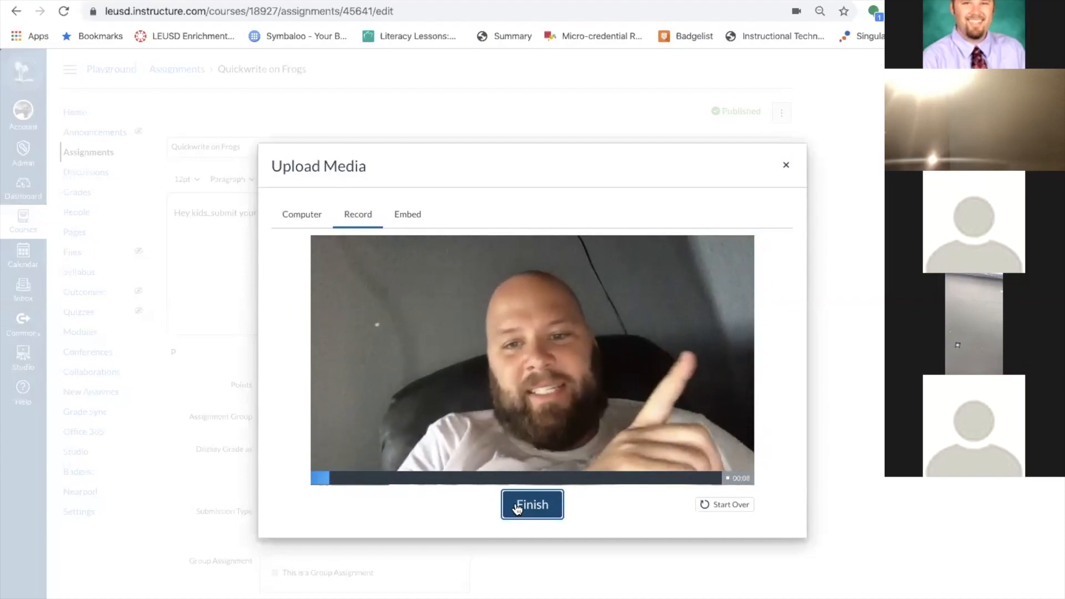
left_click(517, 507)
left_click(520, 499)
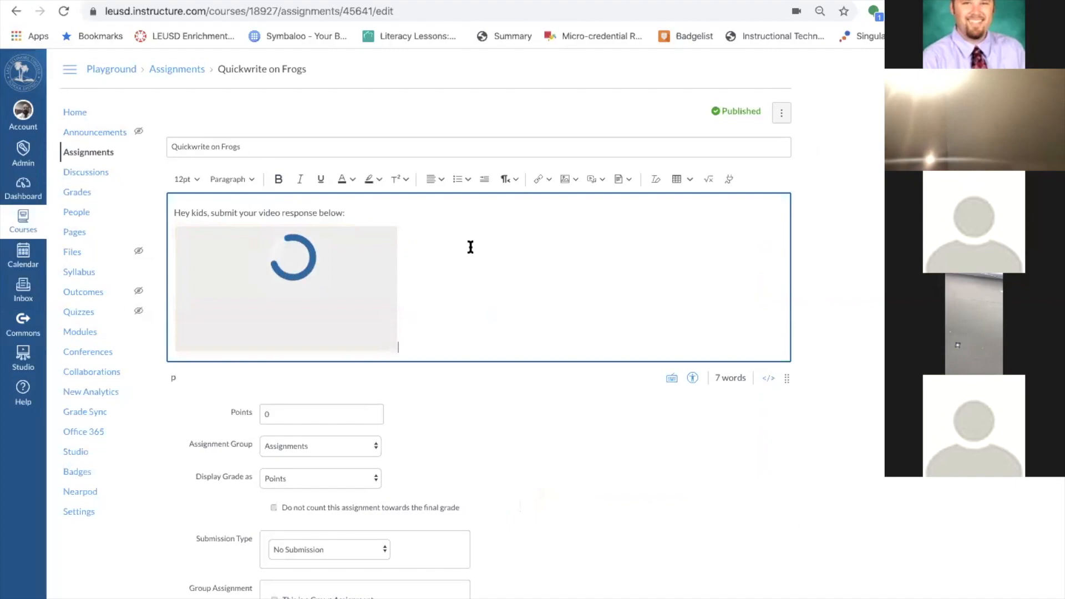
Change the assignment's submission type to Online, leaving Text Entry unchecked.
scroll(484, 387, "down", 4)
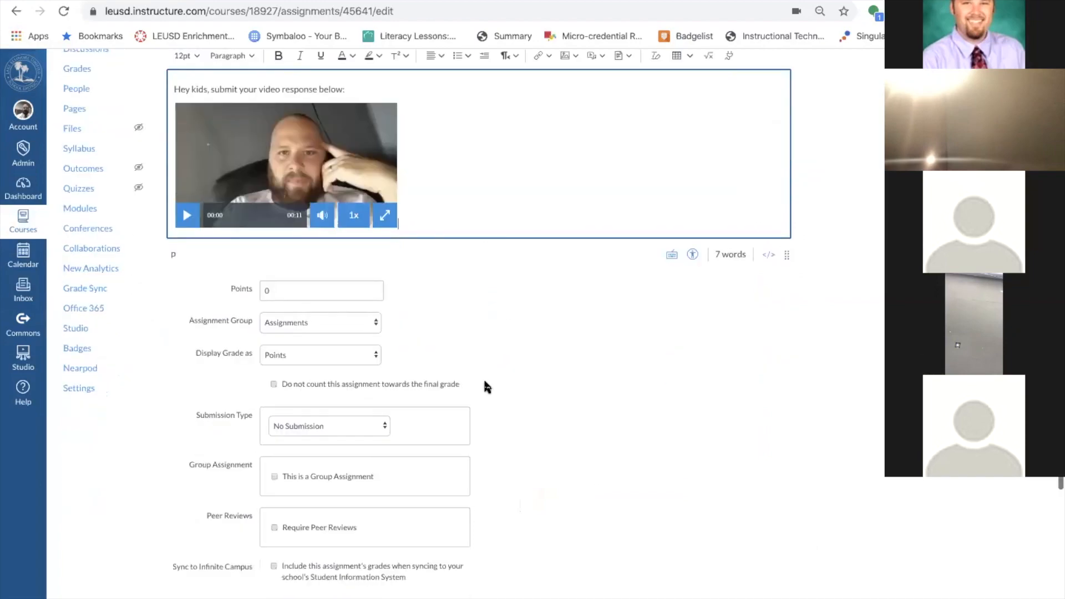
left_click(308, 206)
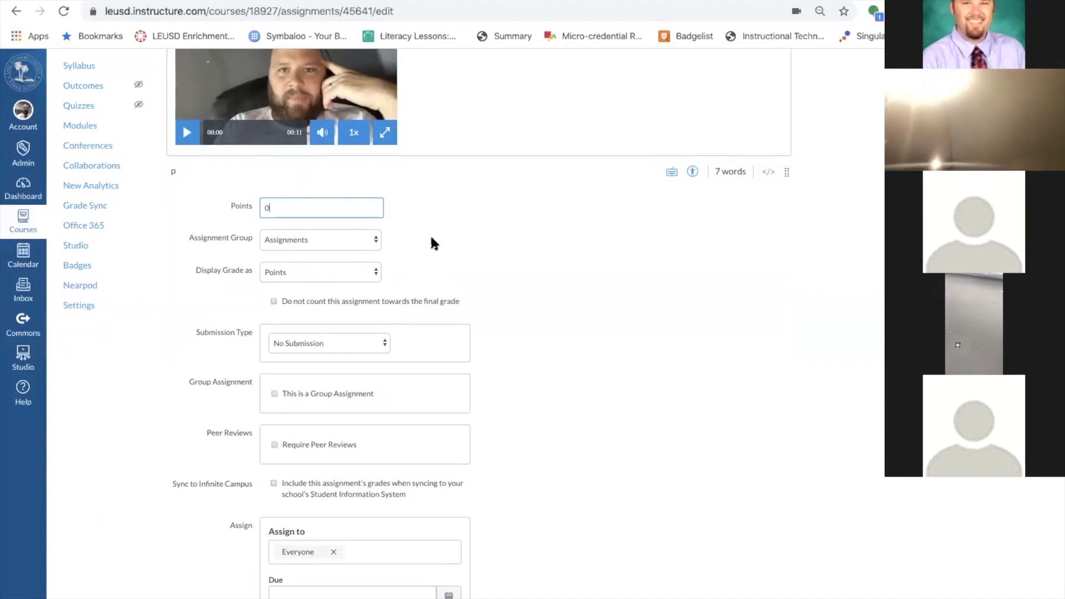
scroll(456, 239, "up", 4)
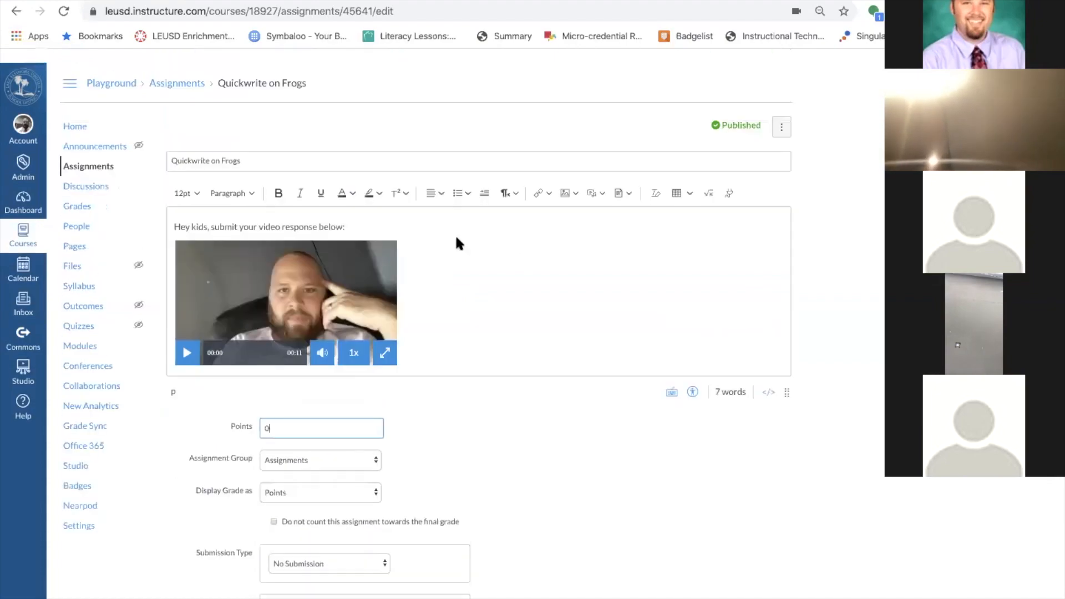
scroll(663, 553, "down", 6)
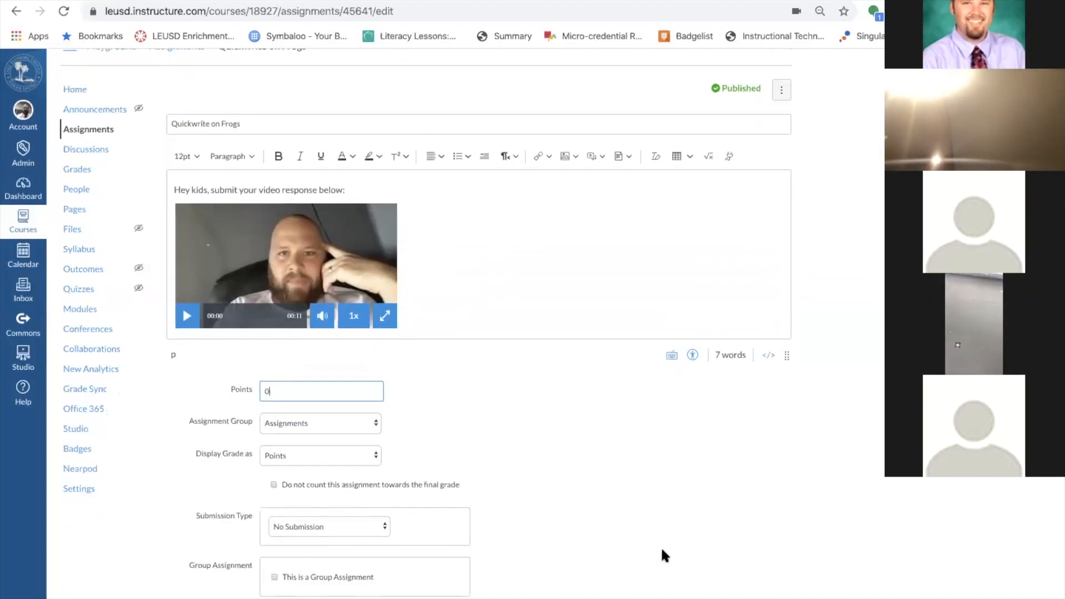
left_click(376, 202)
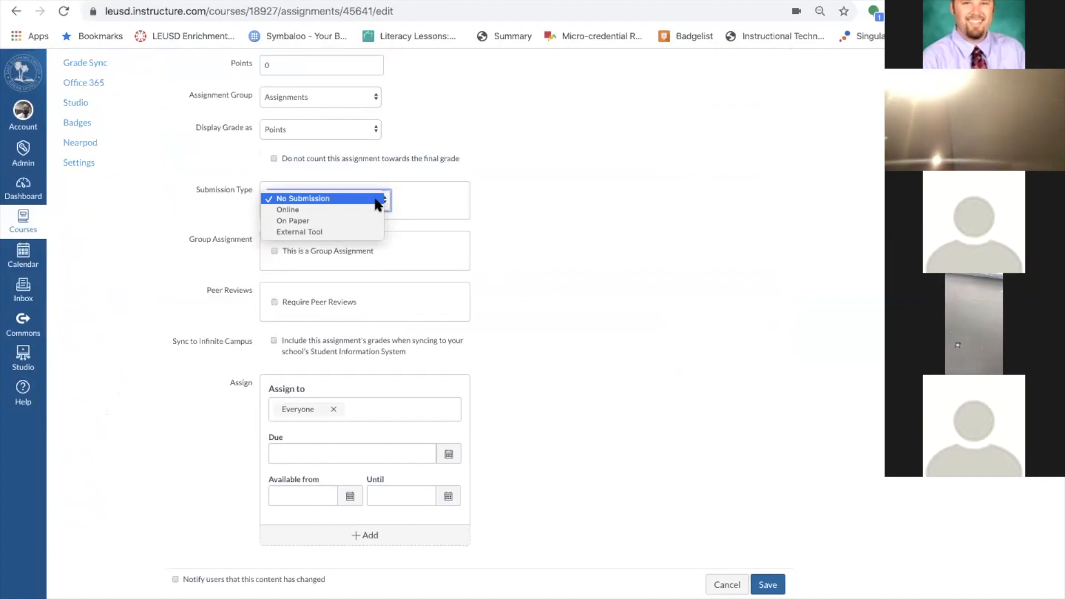
left_click(332, 208)
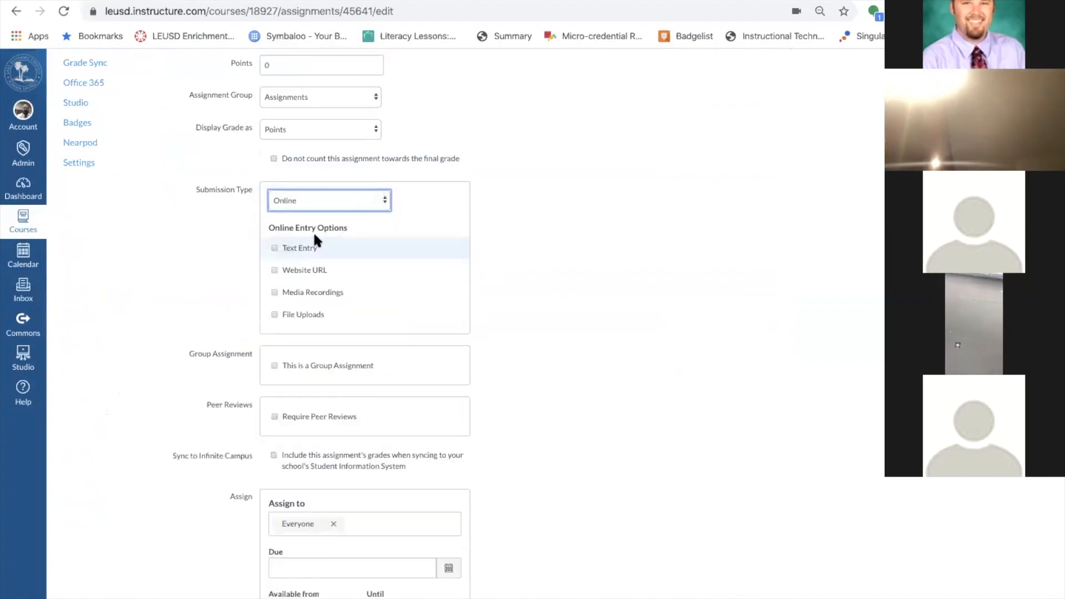
left_click(275, 249)
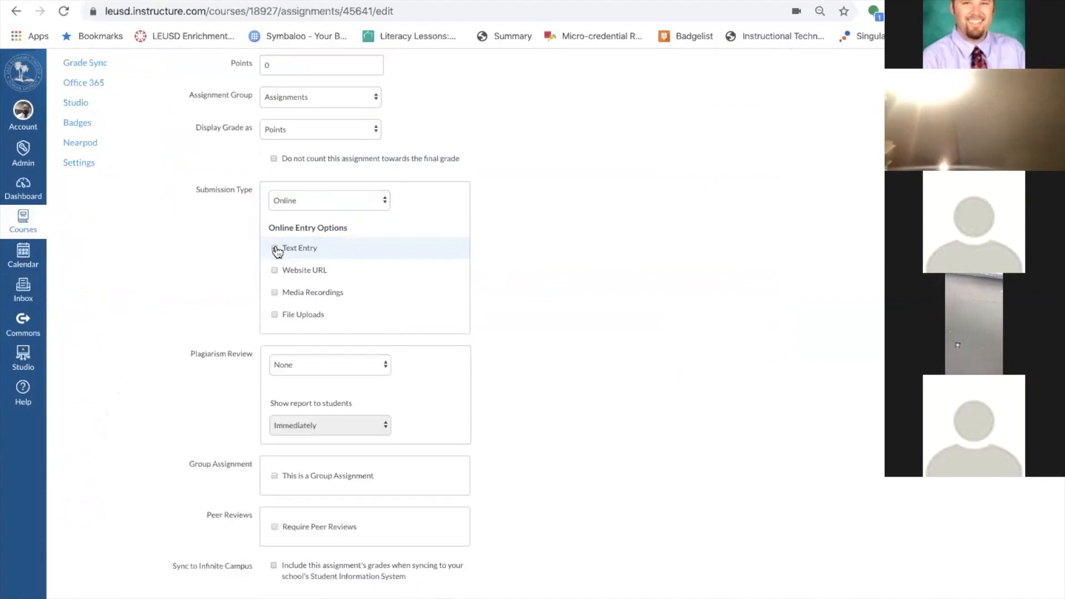
left_click(275, 316)
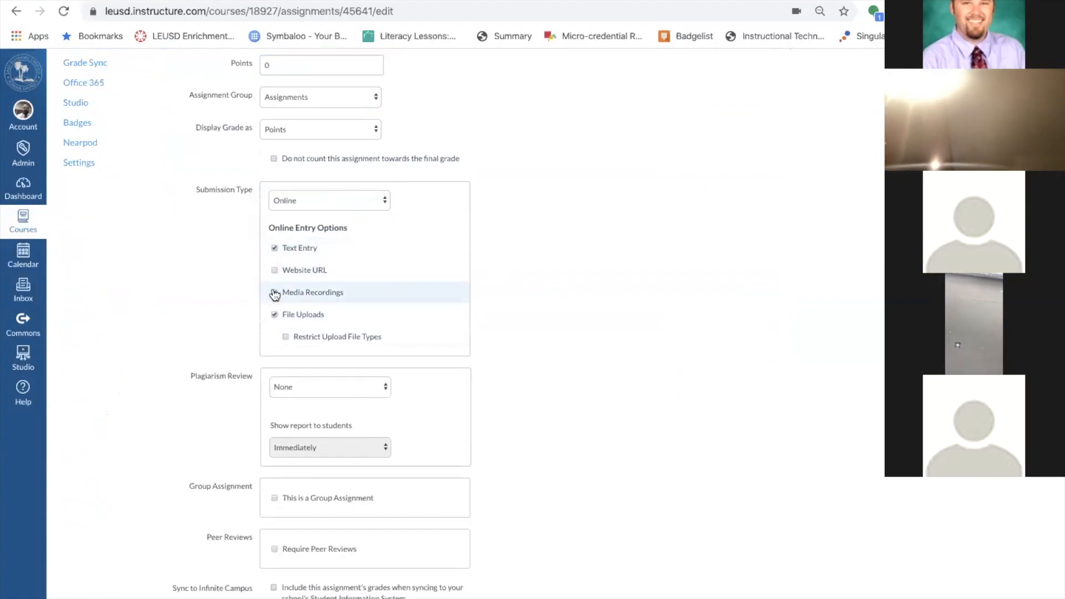
left_click(274, 314)
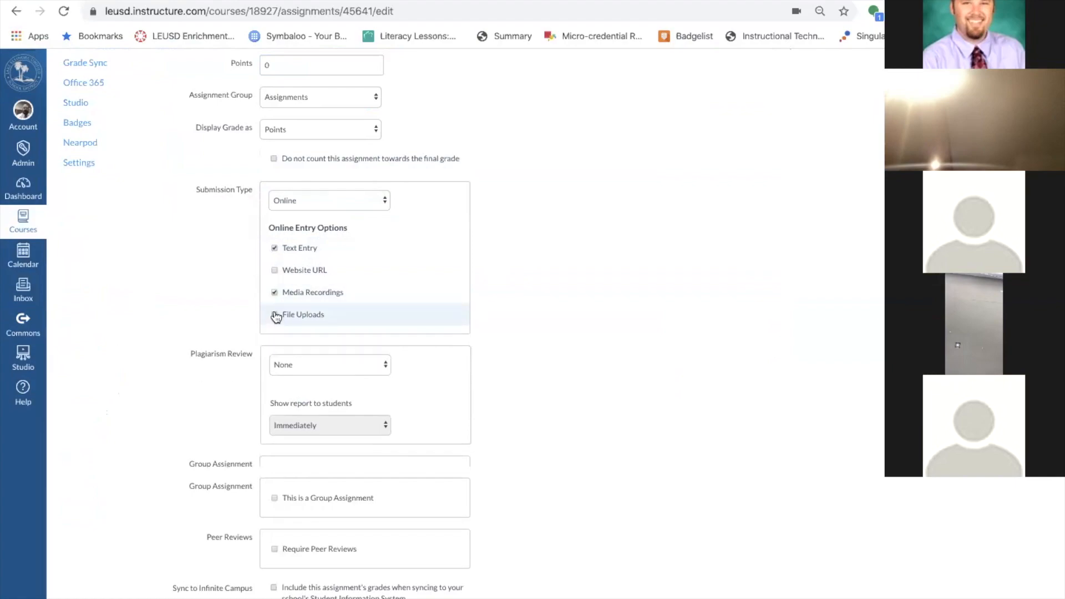
left_click(274, 248)
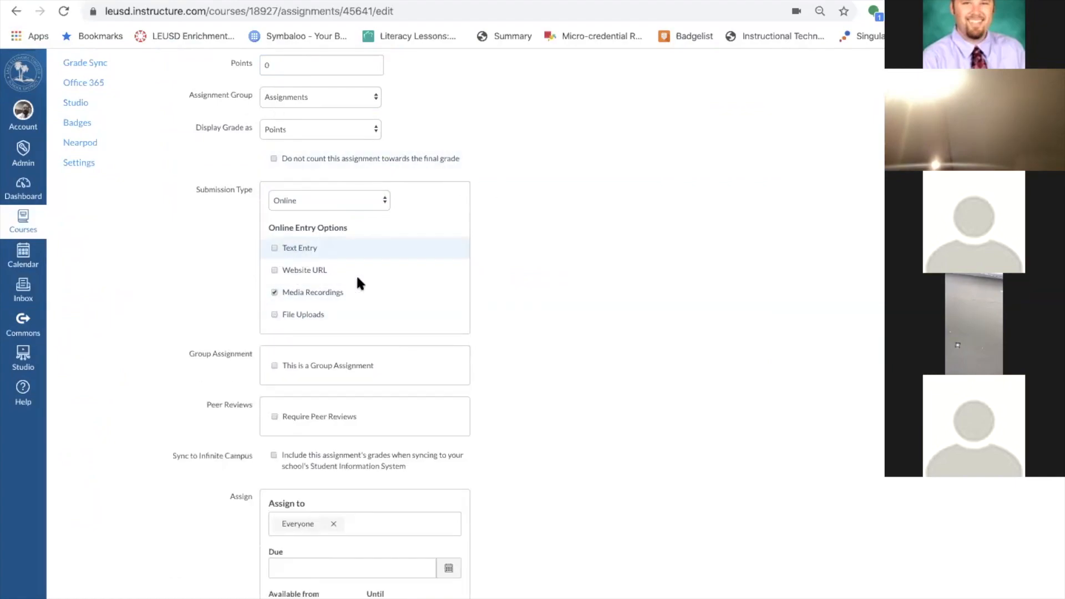
Enable File Uploads alongside Media Recordings as the online entry options.
scroll(744, 214, "up", 6)
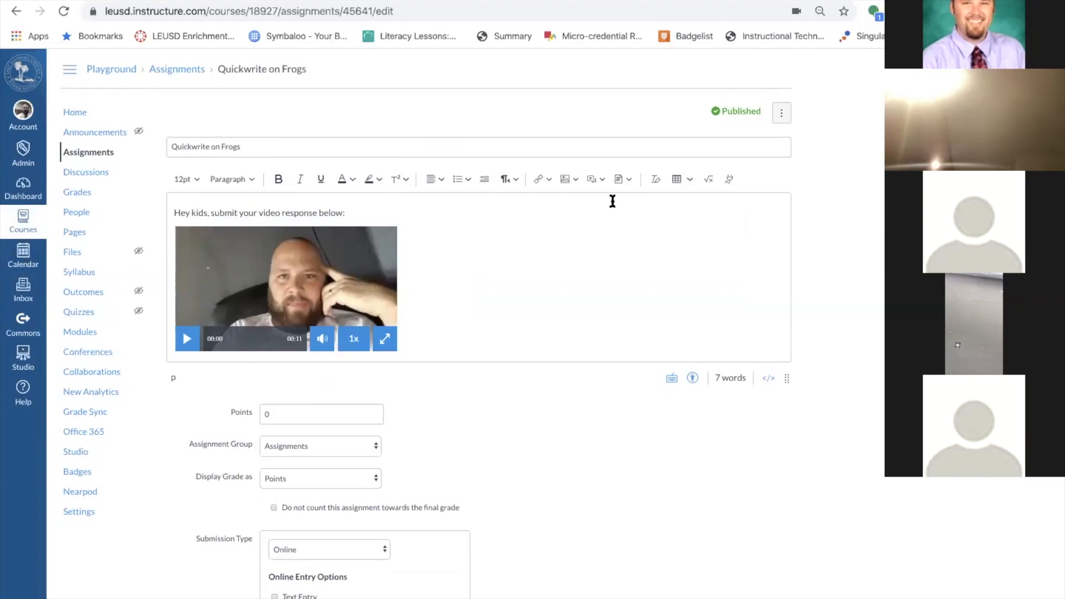
left_click(598, 180)
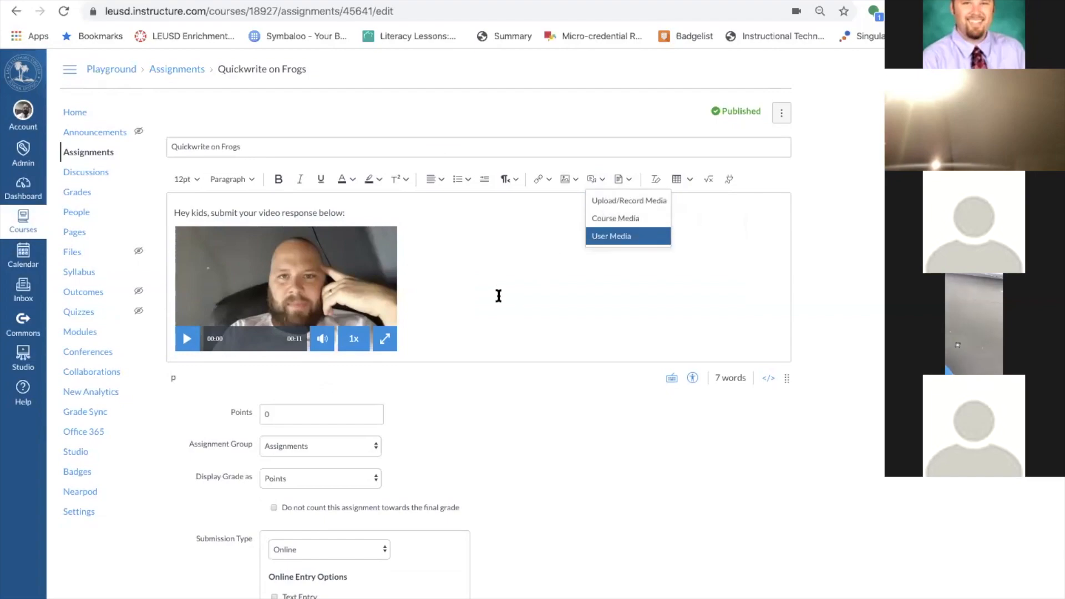
scroll(496, 293, "down", 5)
scroll(497, 294, "down", 1)
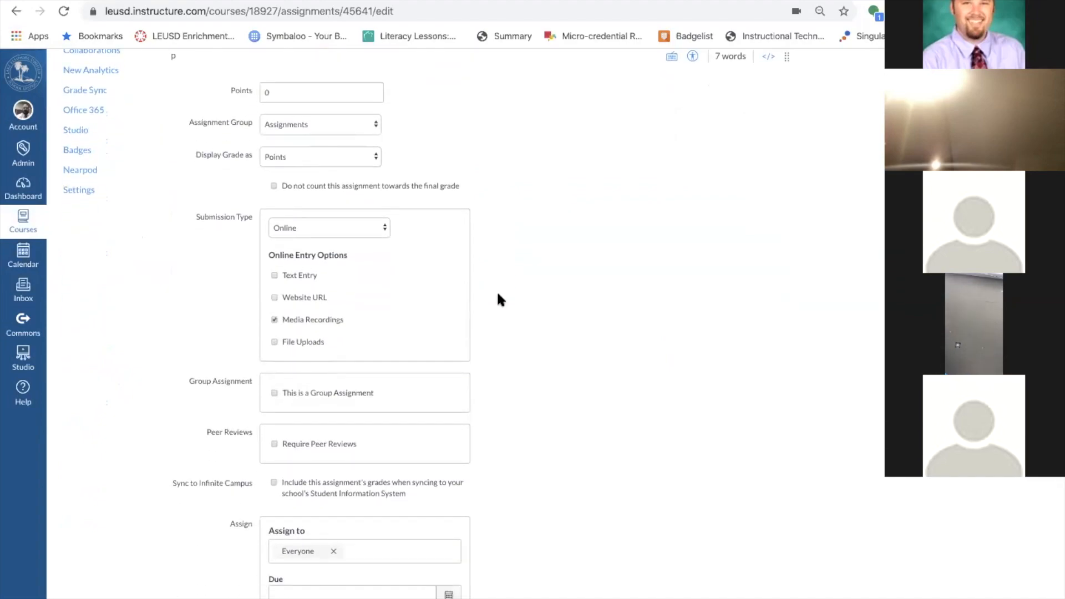
scroll(497, 294, "up", 6)
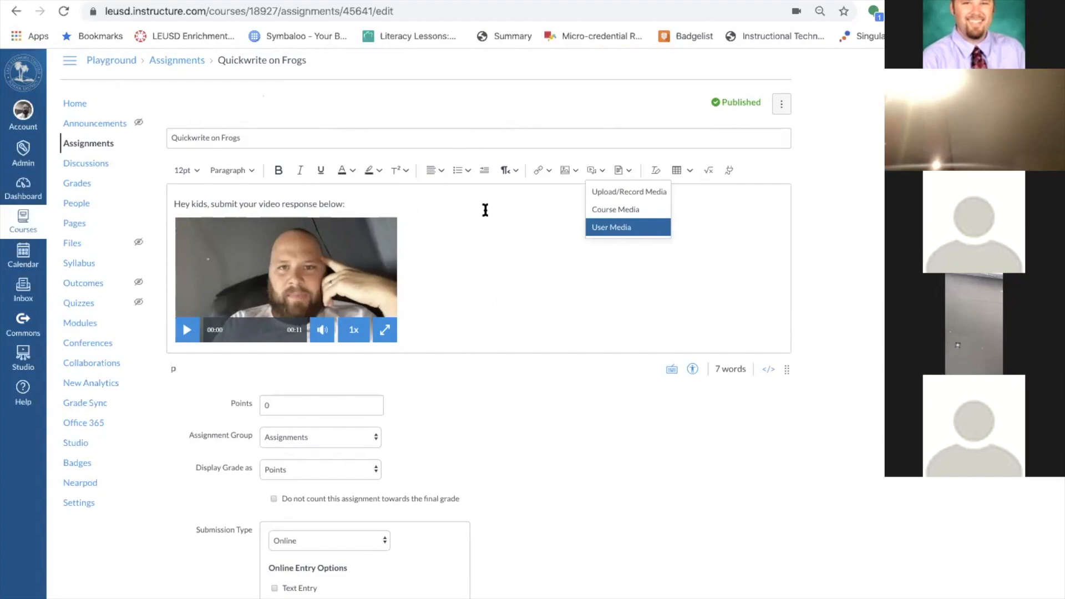
scroll(535, 268, "down", 8)
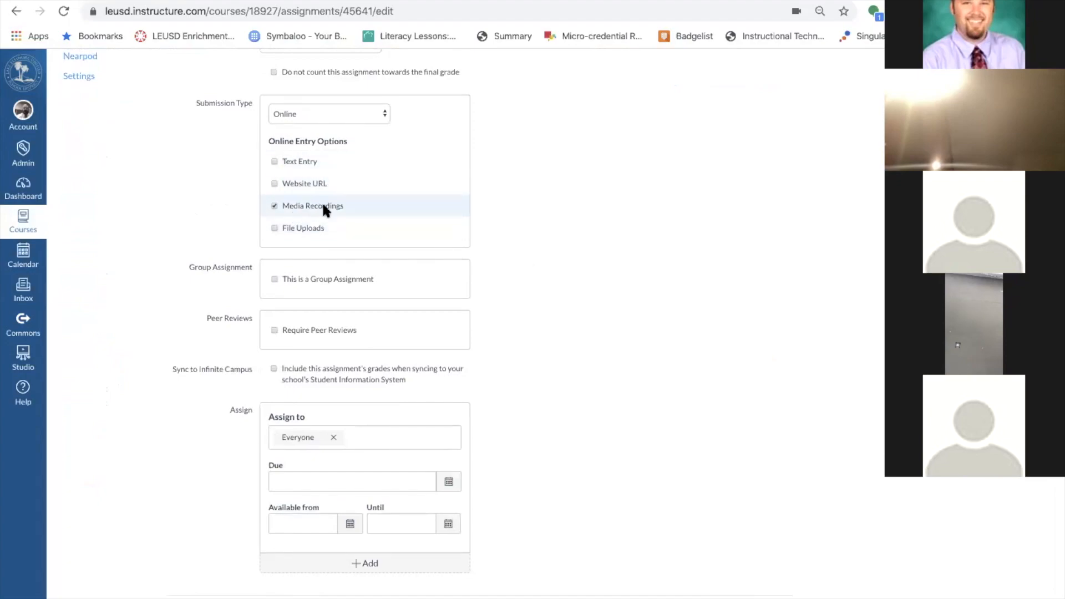
left_click(275, 227)
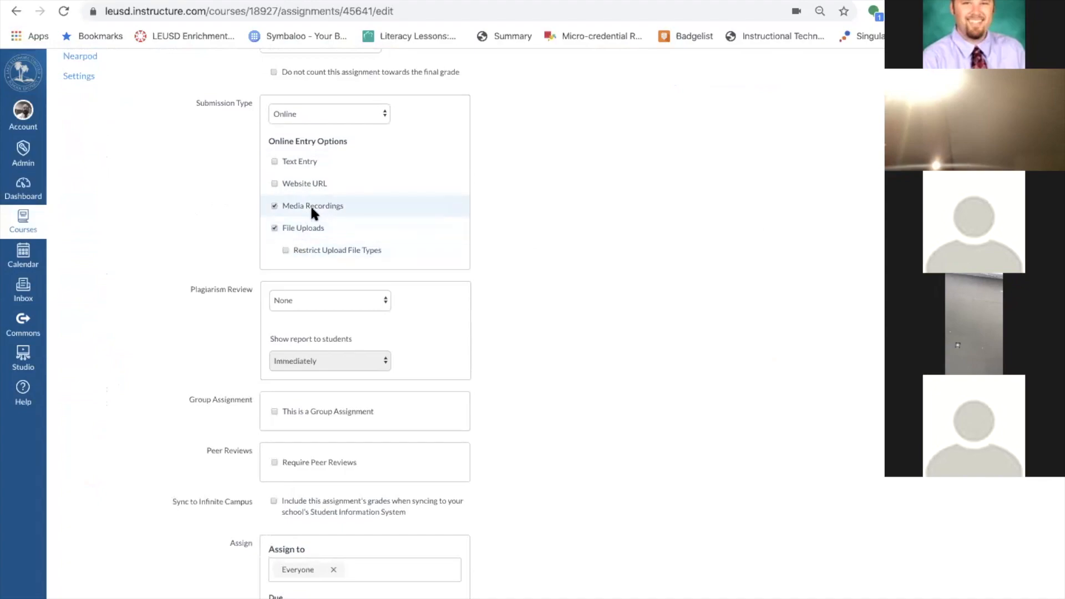
scroll(609, 281, "down", 3)
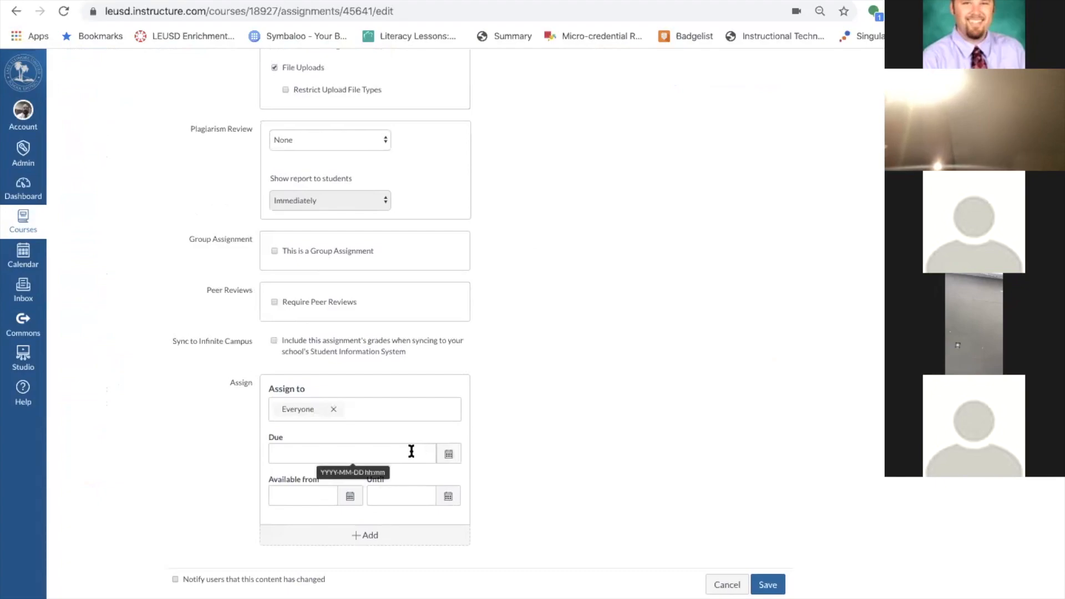
Set the due date to April 9 and save the assignment.
left_click(448, 455)
left_click(355, 524)
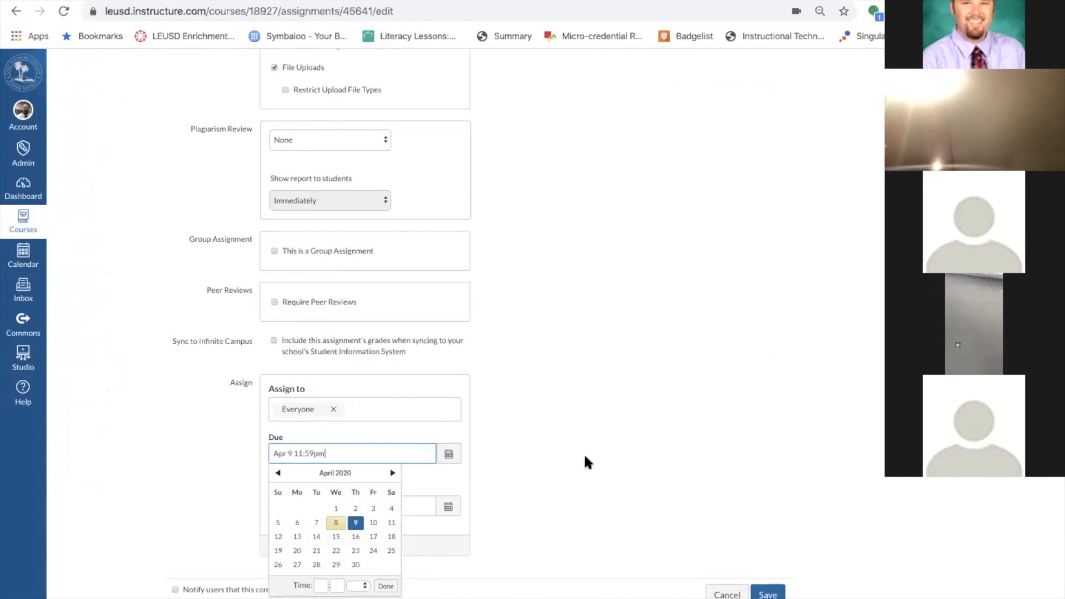
left_click(619, 437)
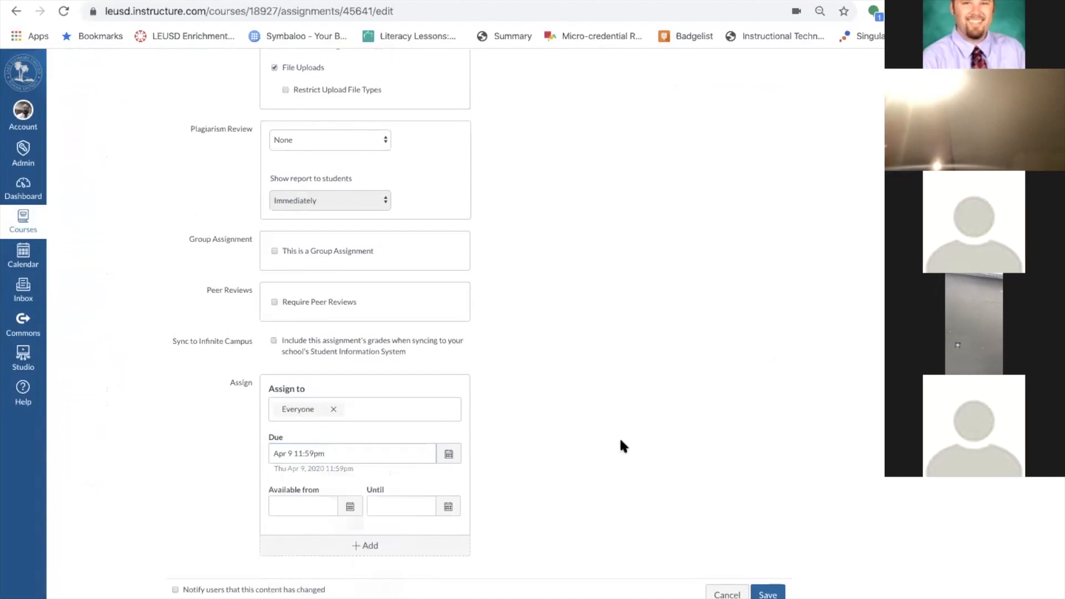
left_click(768, 594)
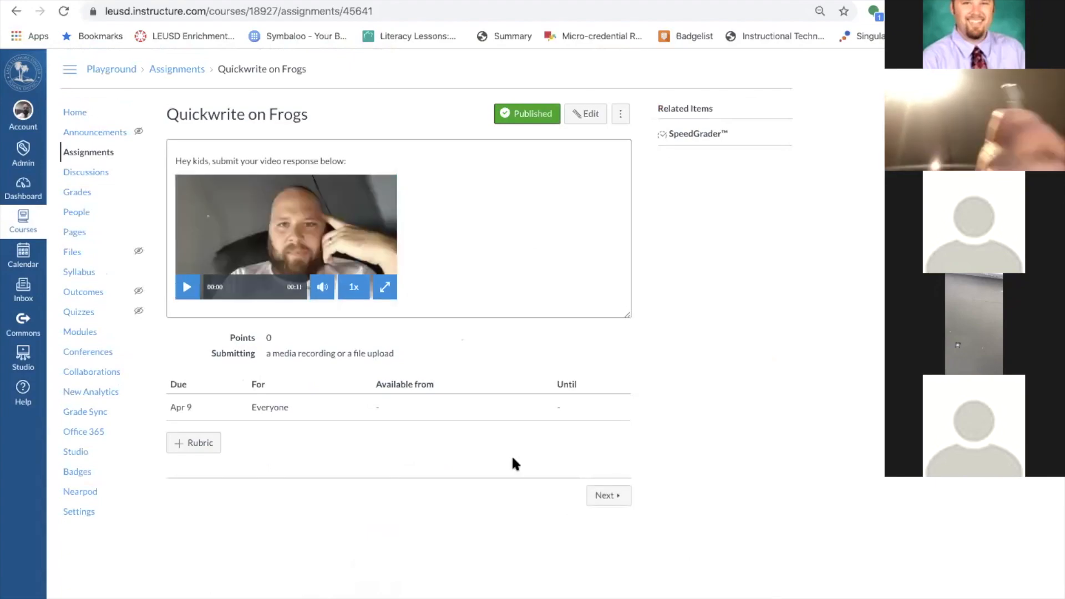
Test the embedded video in full screen and playback, then return to the course Home page.
left_click(385, 287)
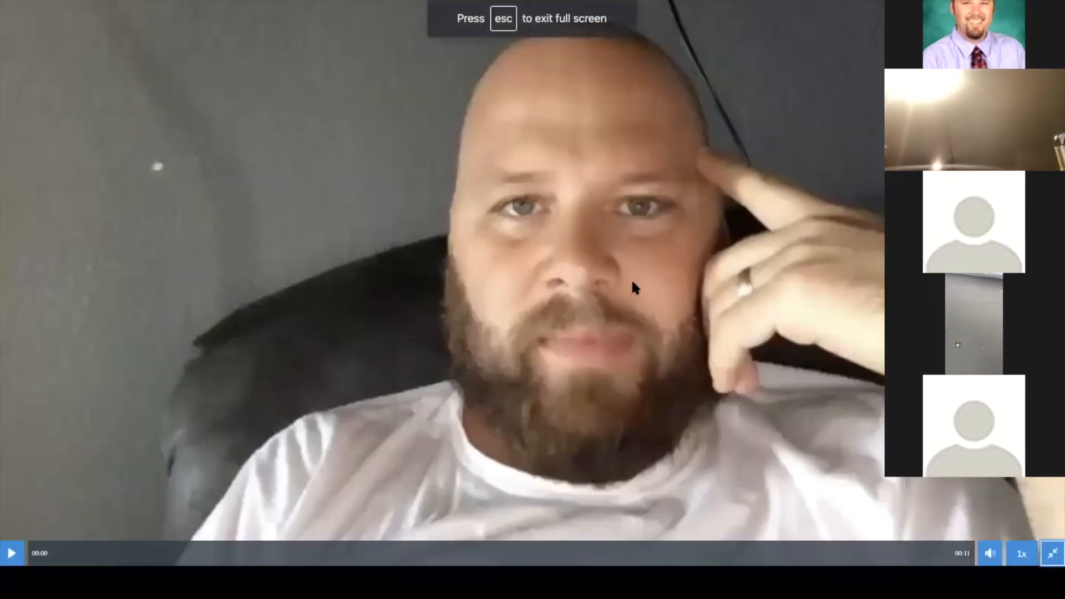
left_click(1051, 557)
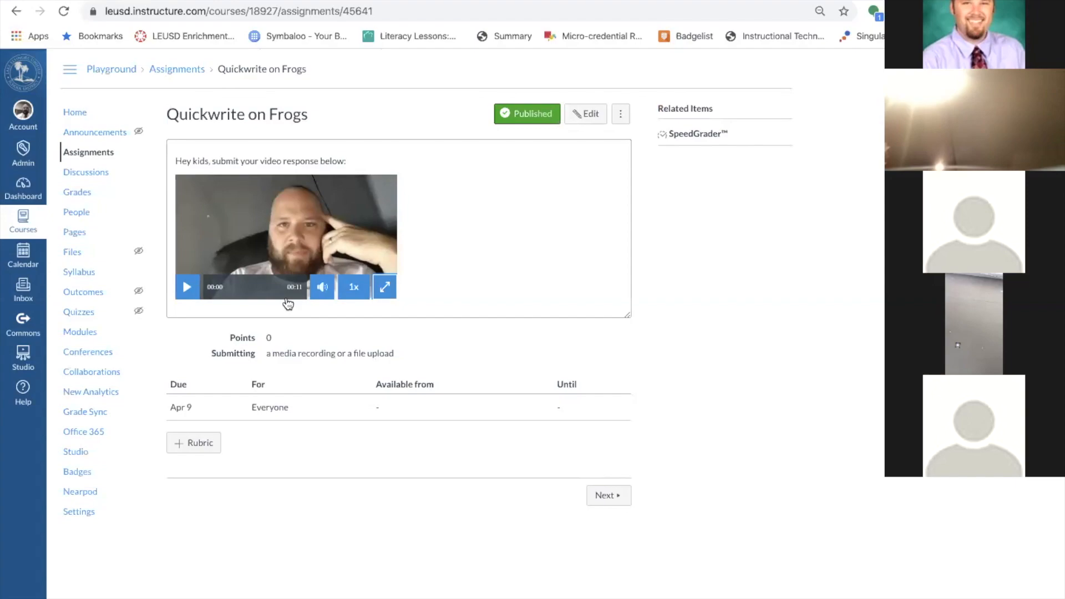
left_click(188, 287)
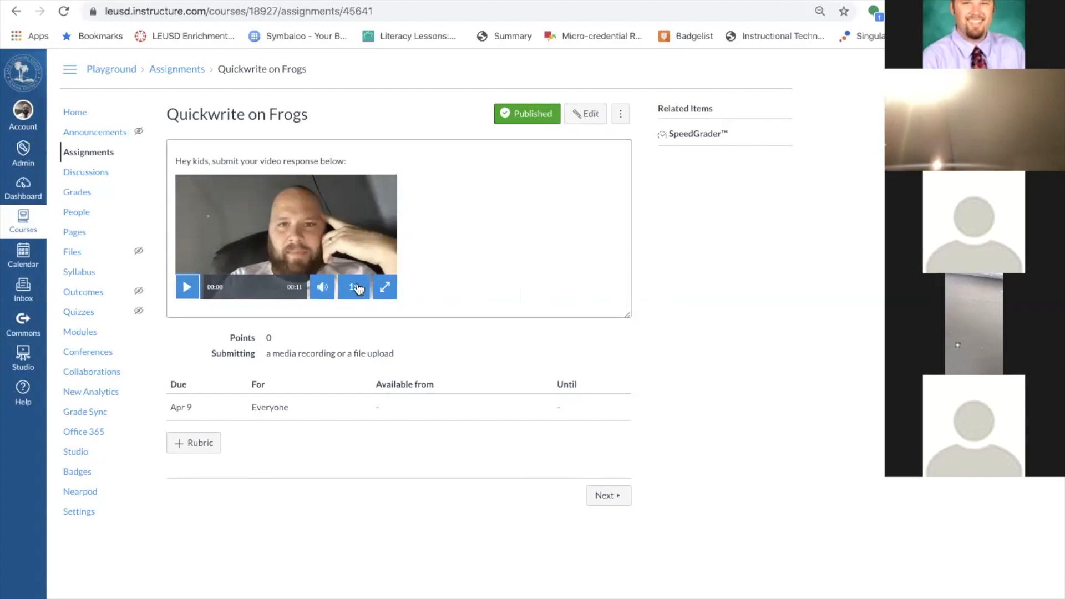
left_click(76, 113)
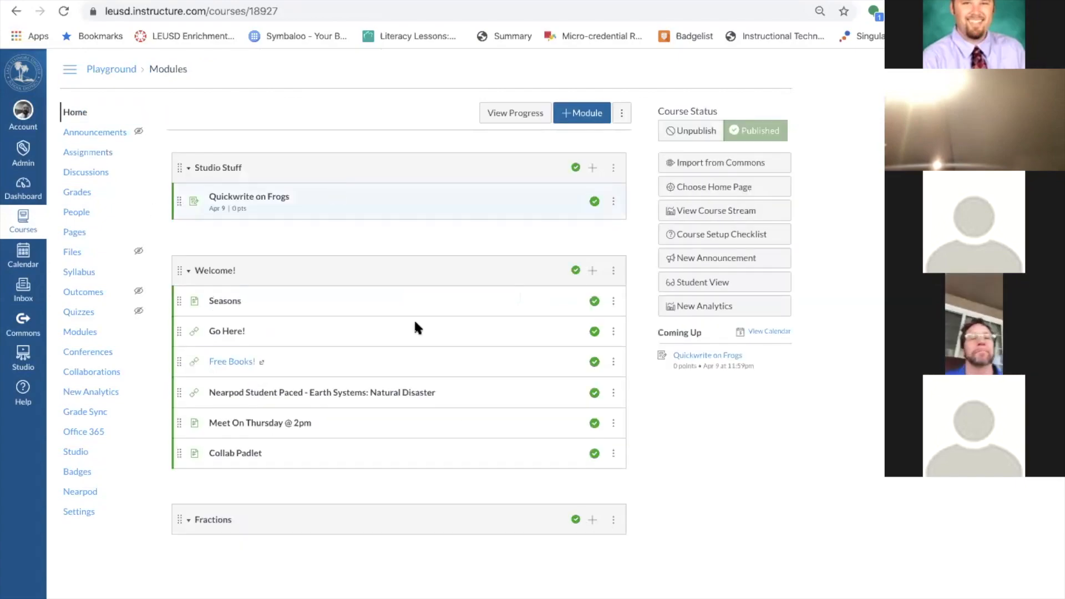
Enter Student View and play the Quickwrite on Frogs video, skipping ahead to 00:07.
left_click(703, 284)
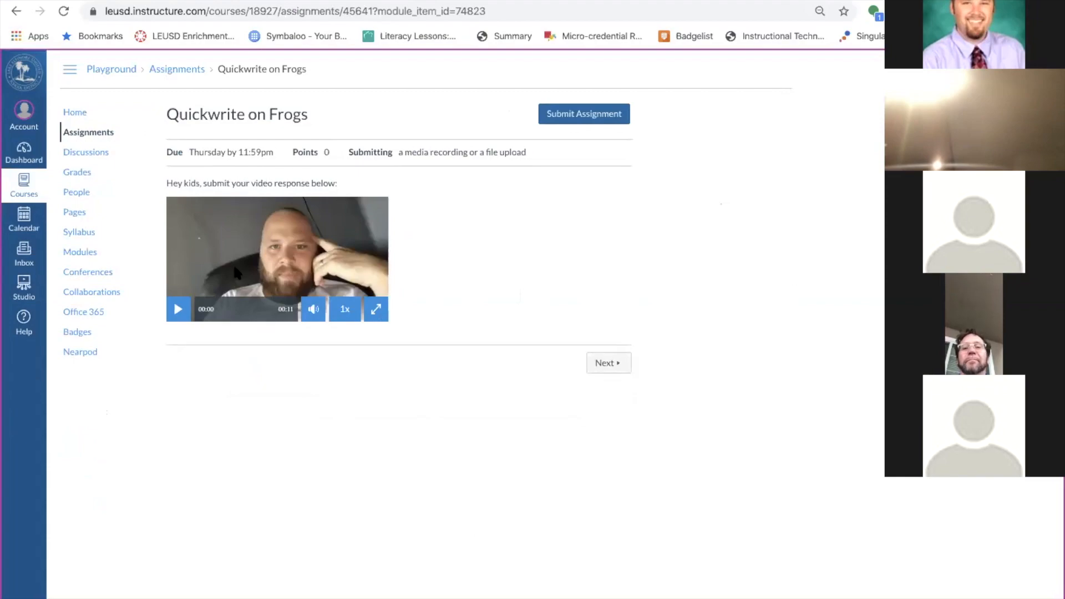
left_click(178, 309)
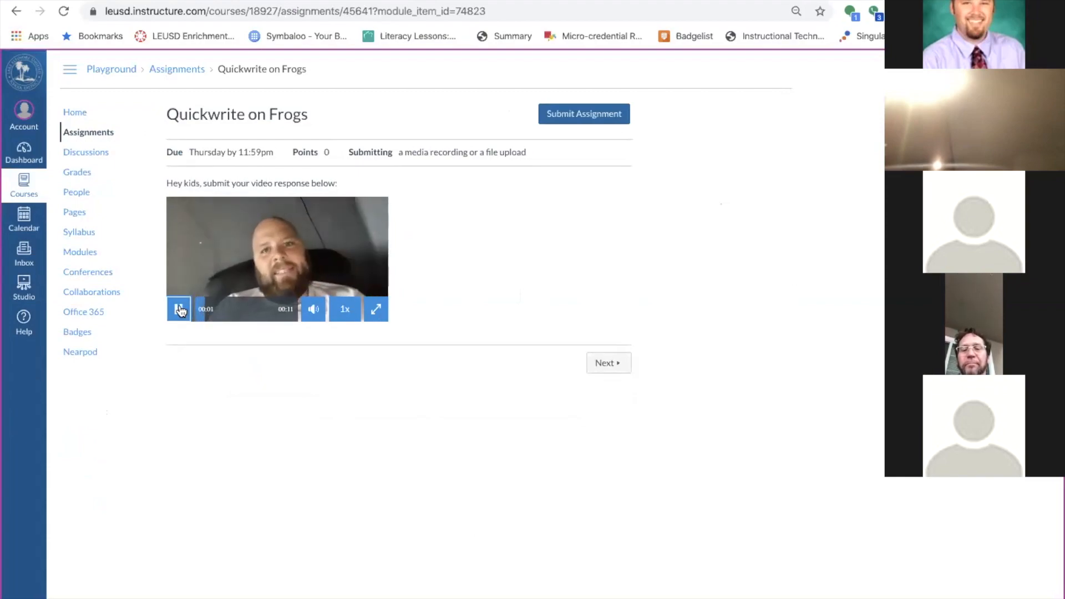
left_click(268, 310)
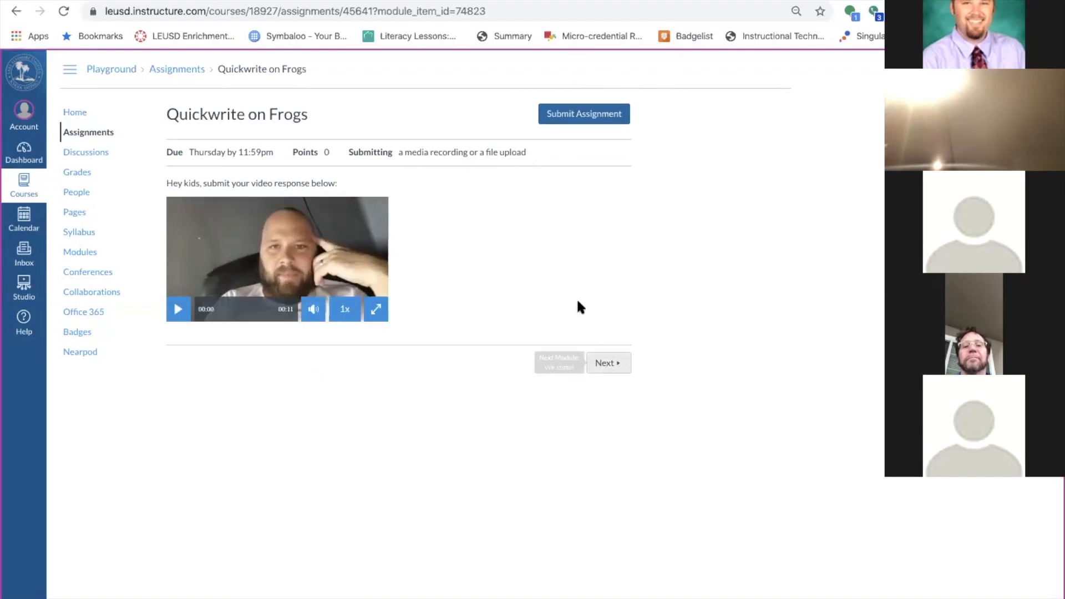
left_click(70, 113)
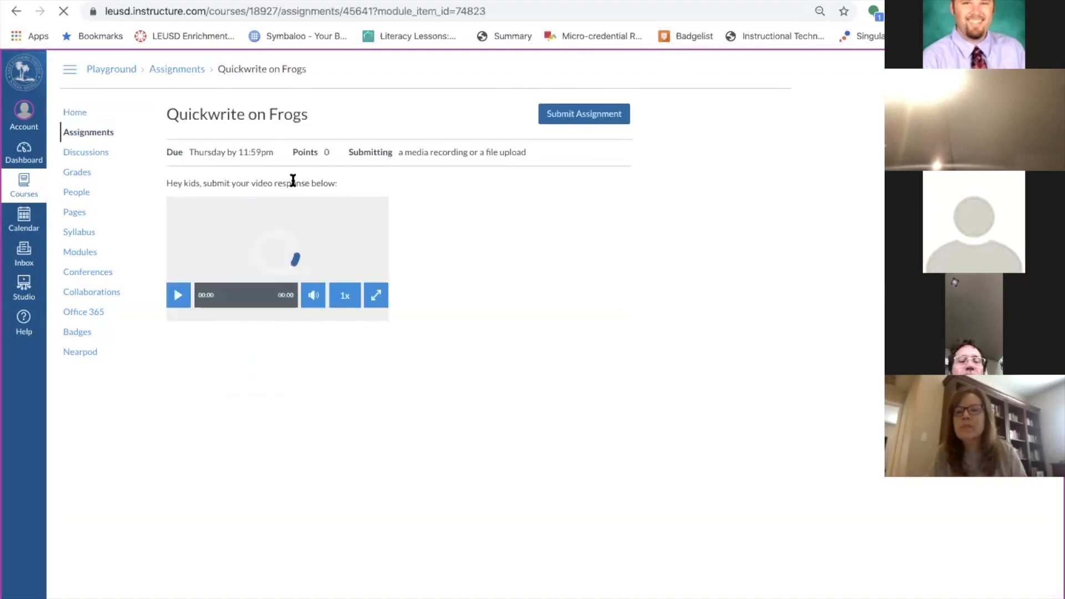
left_click_drag(183, 185, 320, 183)
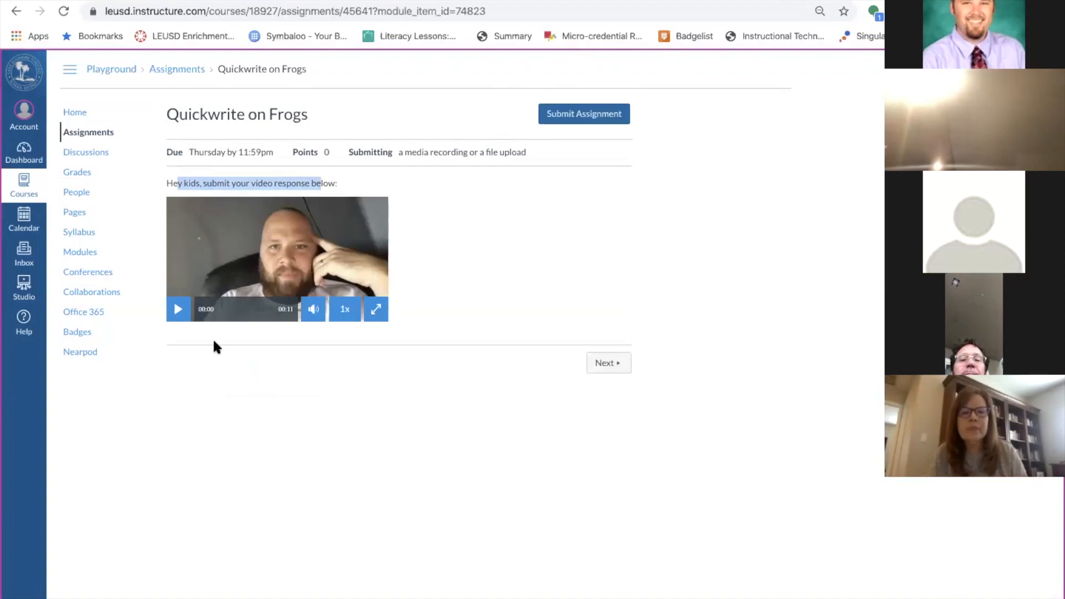
Start a Media submission and record and save a webcam video response.
left_click(592, 116)
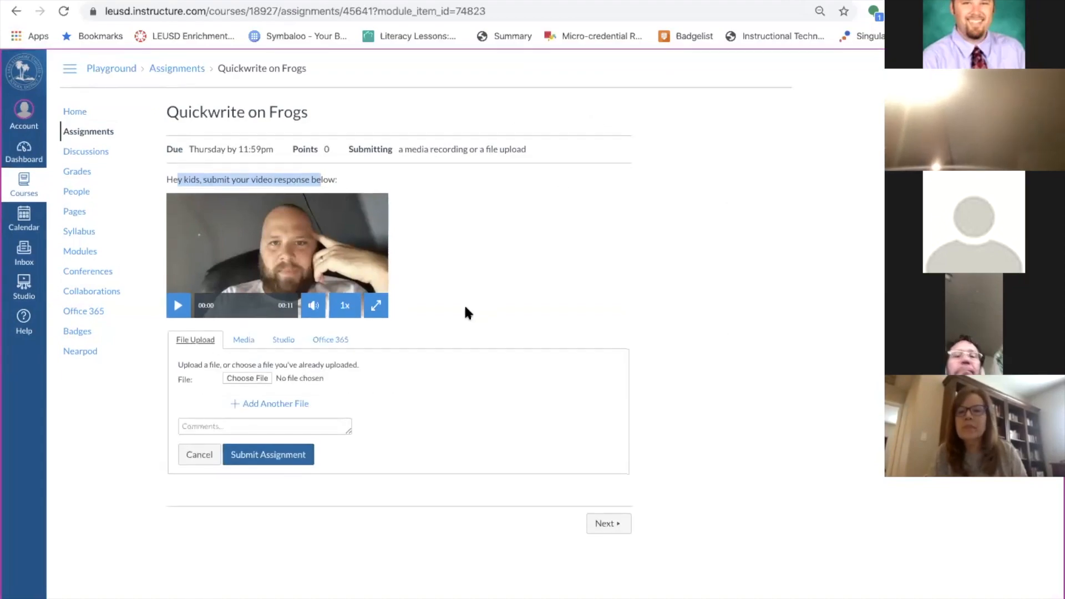
left_click(242, 340)
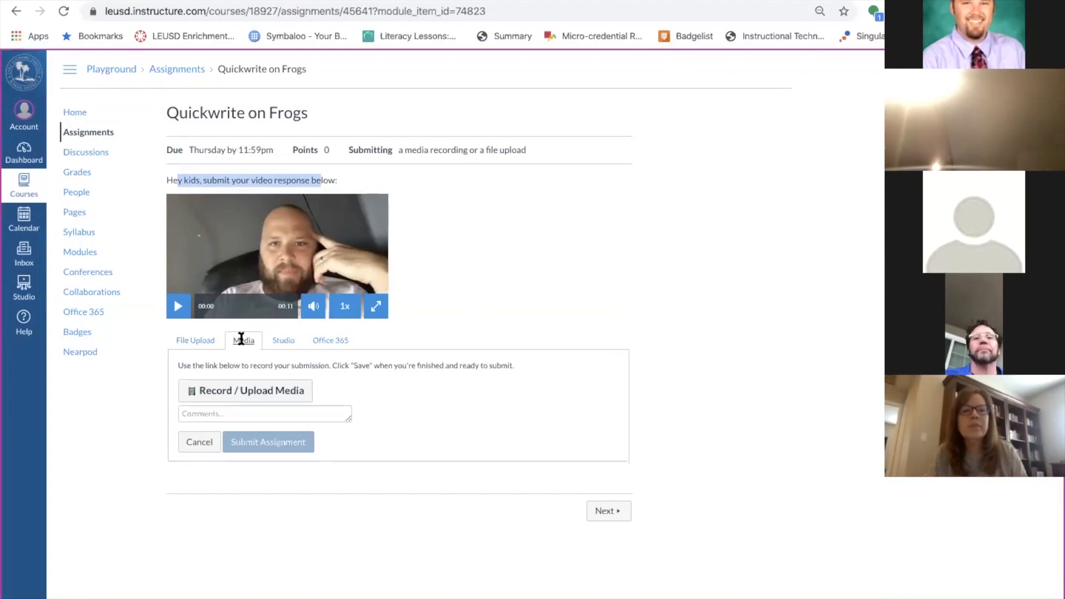
left_click(248, 395)
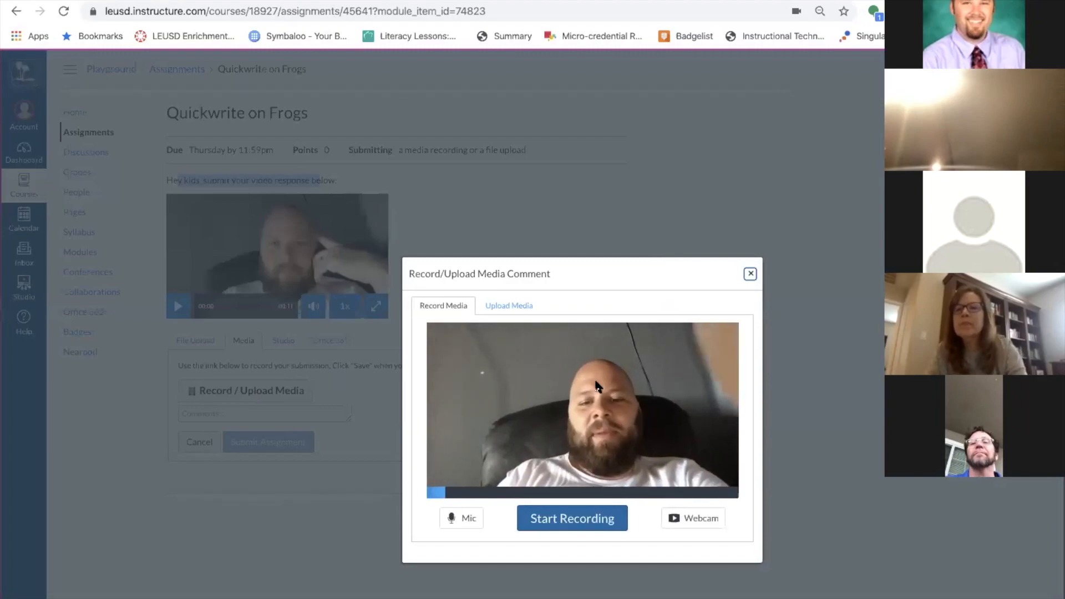
left_click(539, 527)
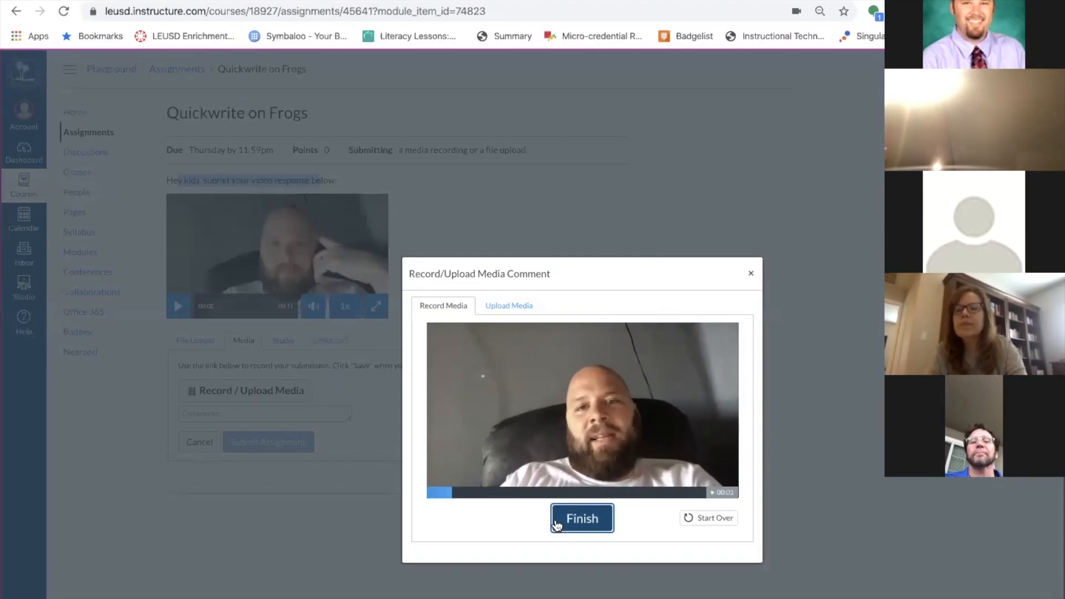
left_click(600, 526)
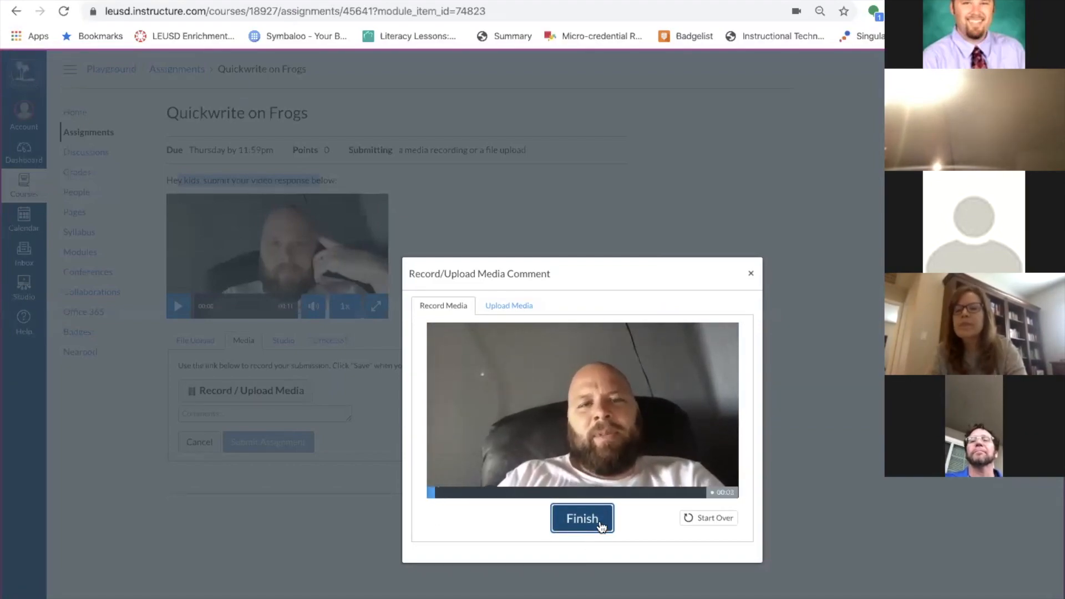
left_click(567, 513)
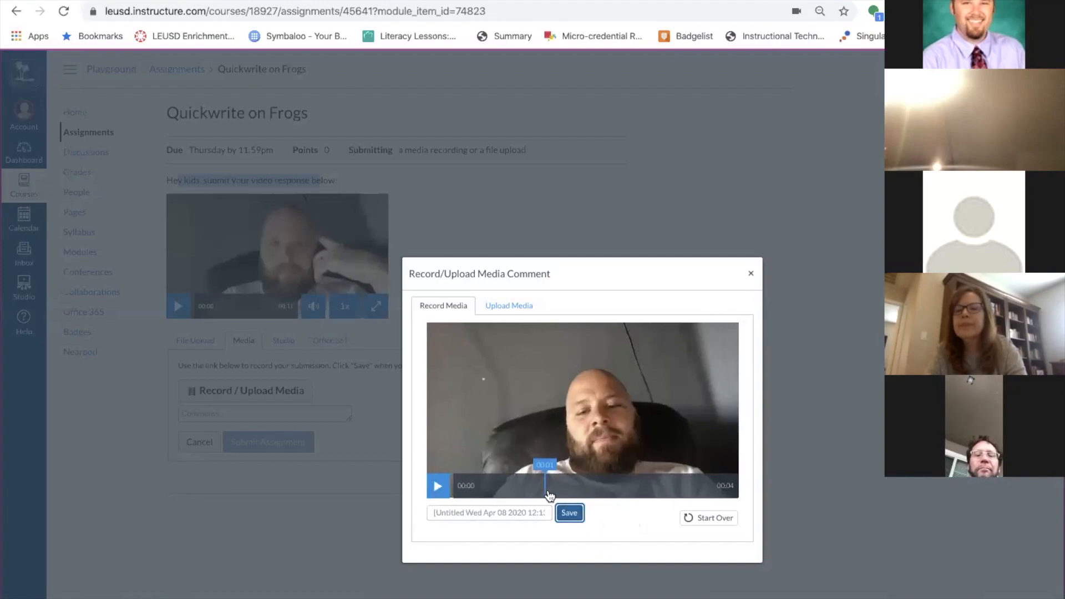
left_click(751, 274)
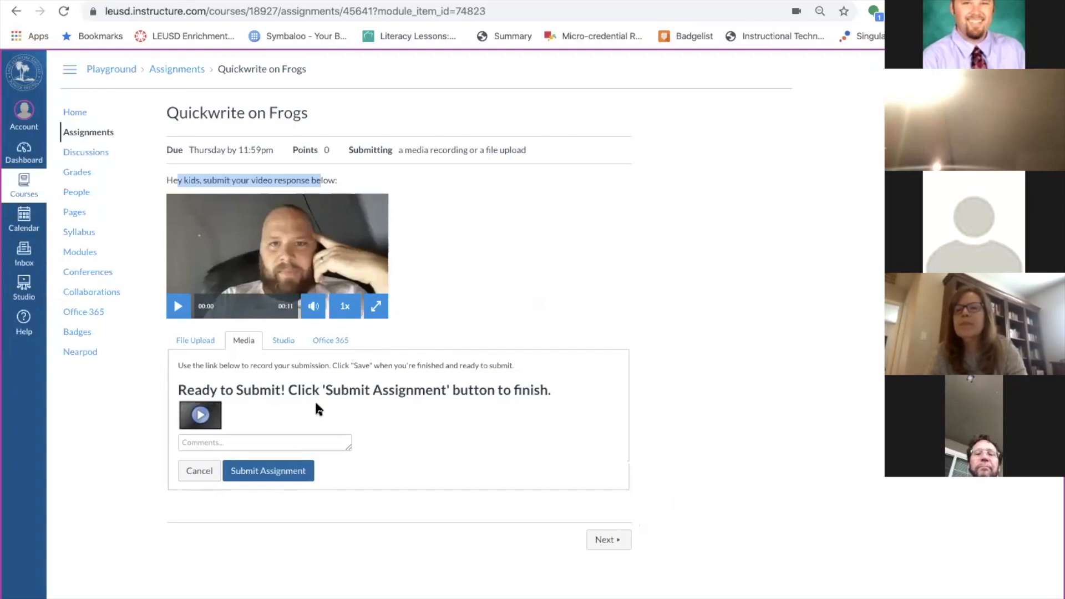
Attach the LOGO file on the File Upload tab, comment 'This was fun!', and submit.
left_click(197, 340)
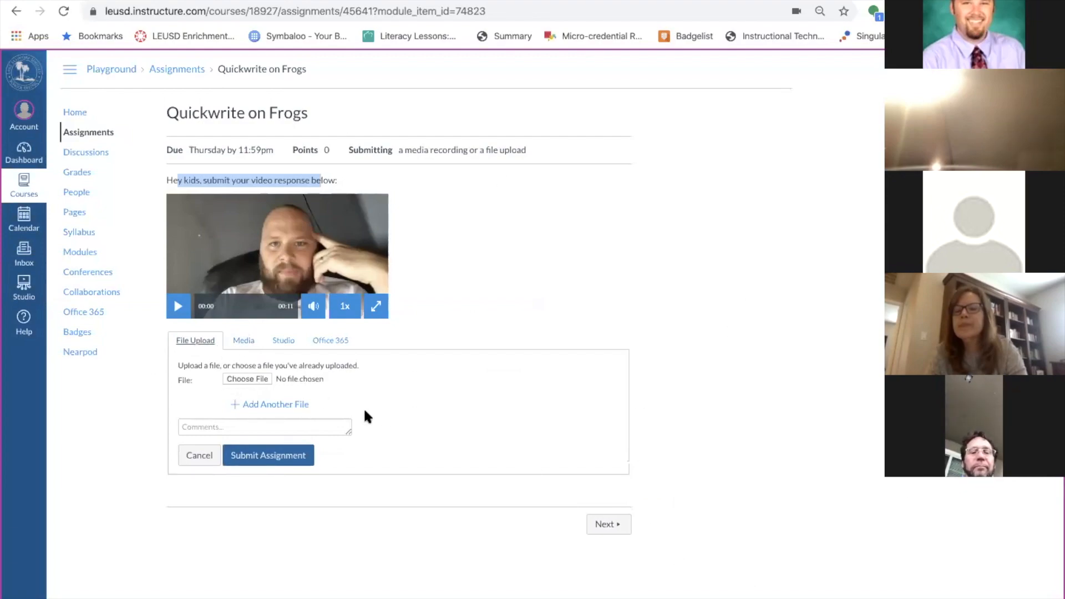
left_click(252, 380)
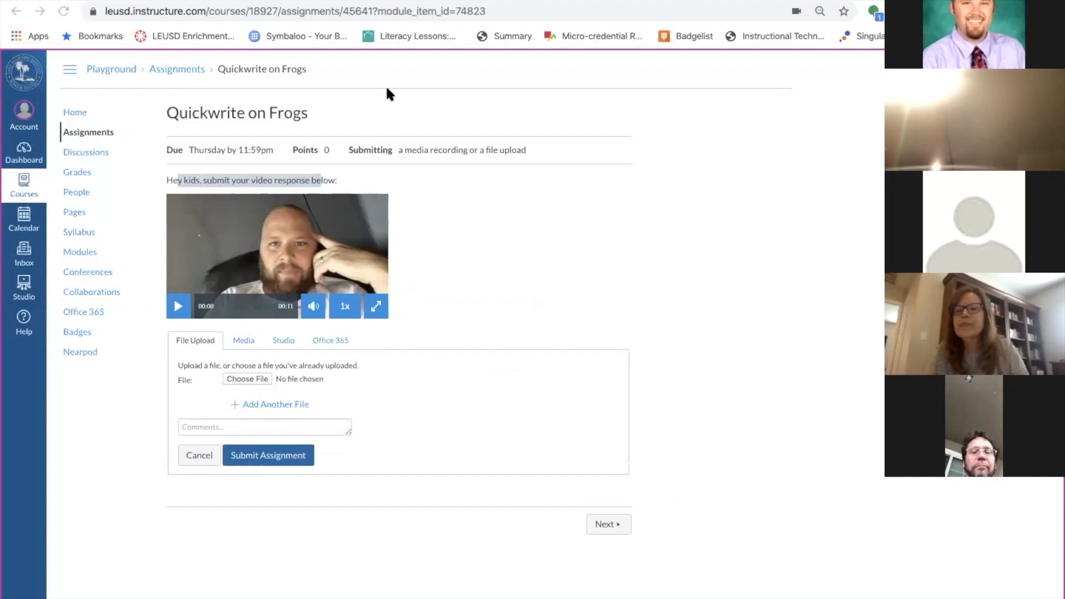
left_click(787, 287)
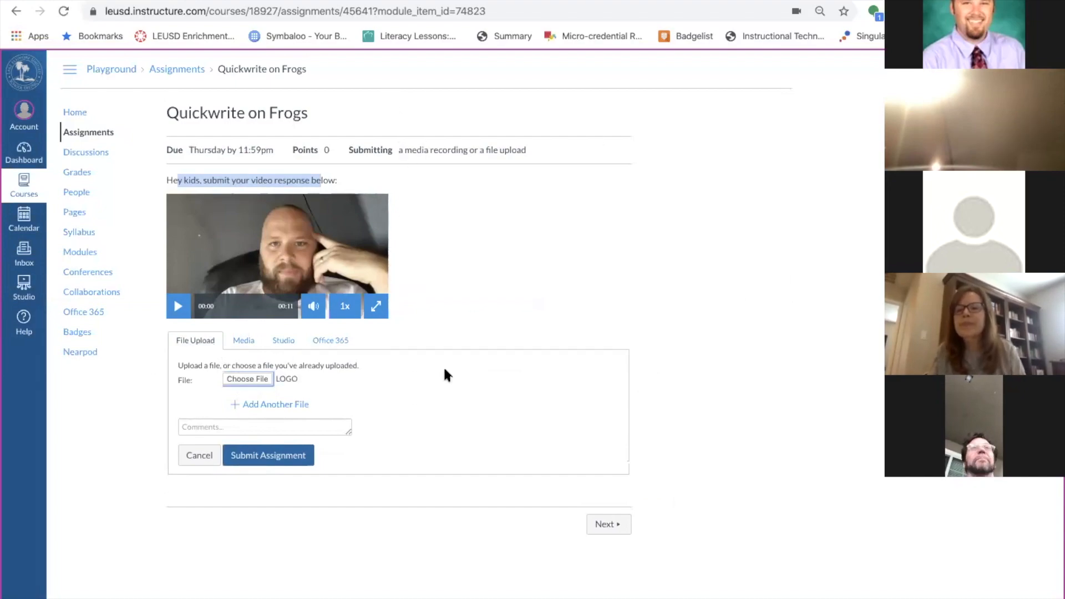
left_click(280, 425)
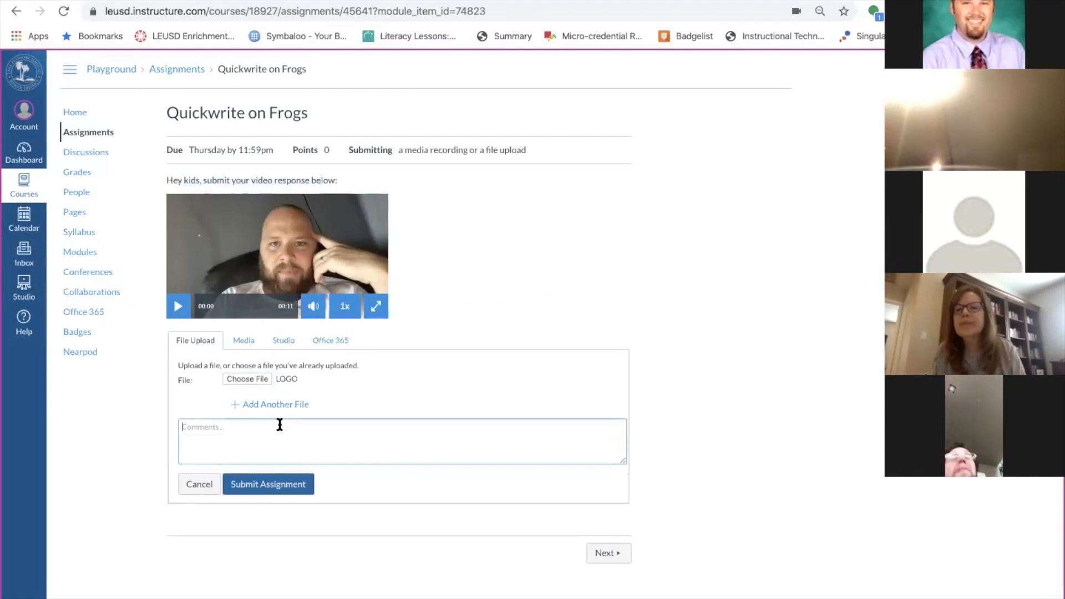
type("This was fun")
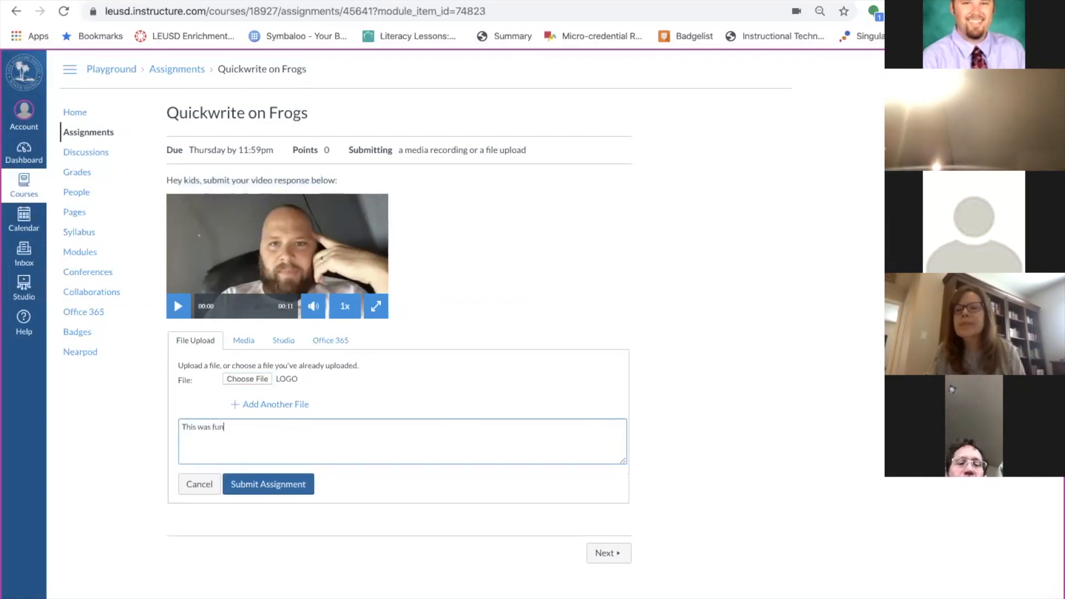
type("!")
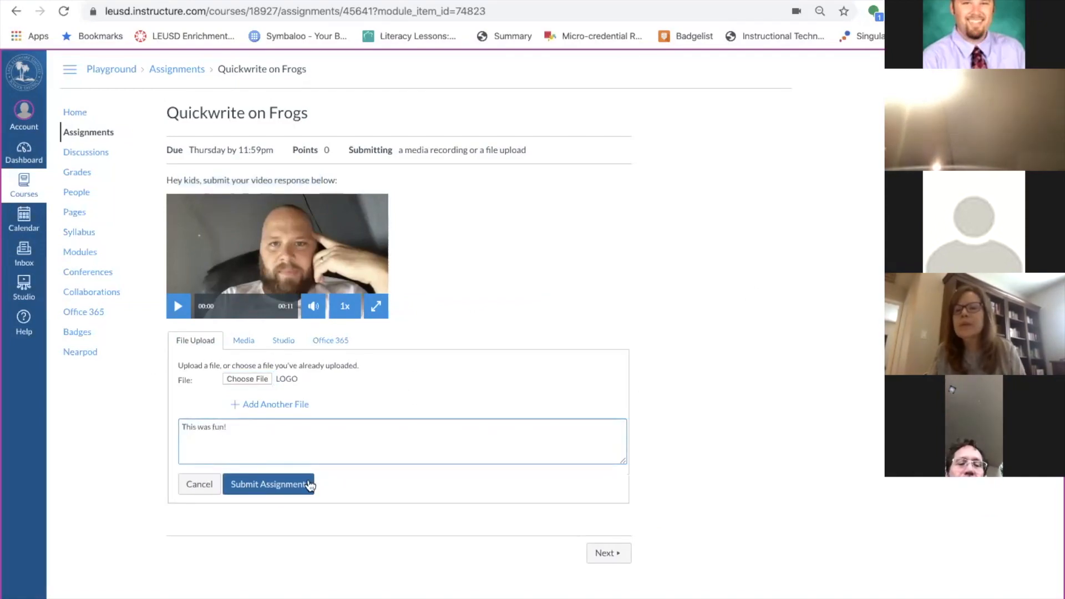
left_click(283, 488)
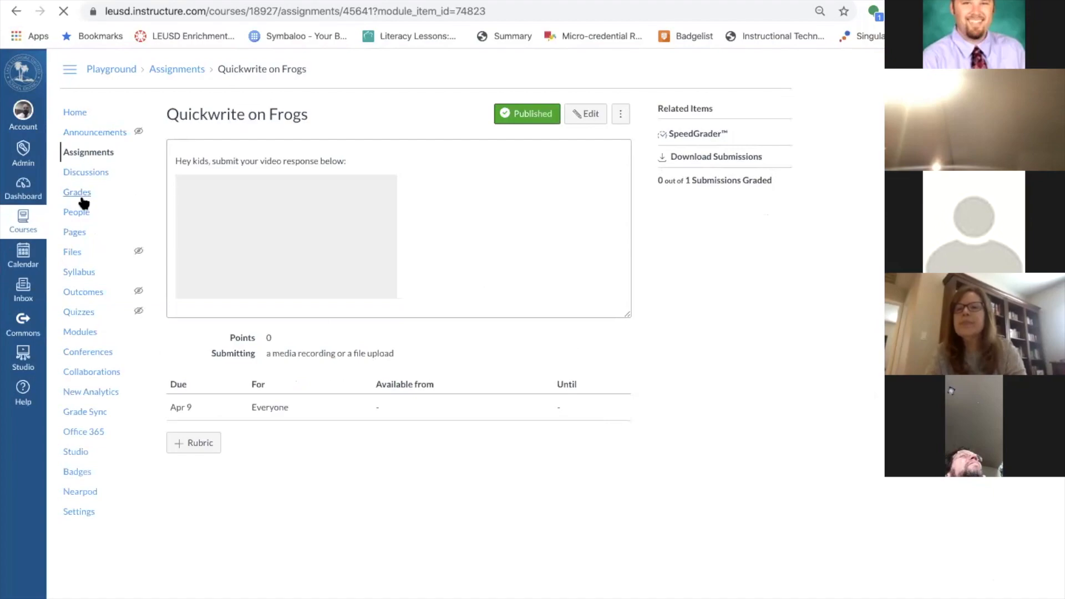
Open the gradebook and view the test student's Quickwrite on Frogs submission and assignment, then return home.
left_click(81, 195)
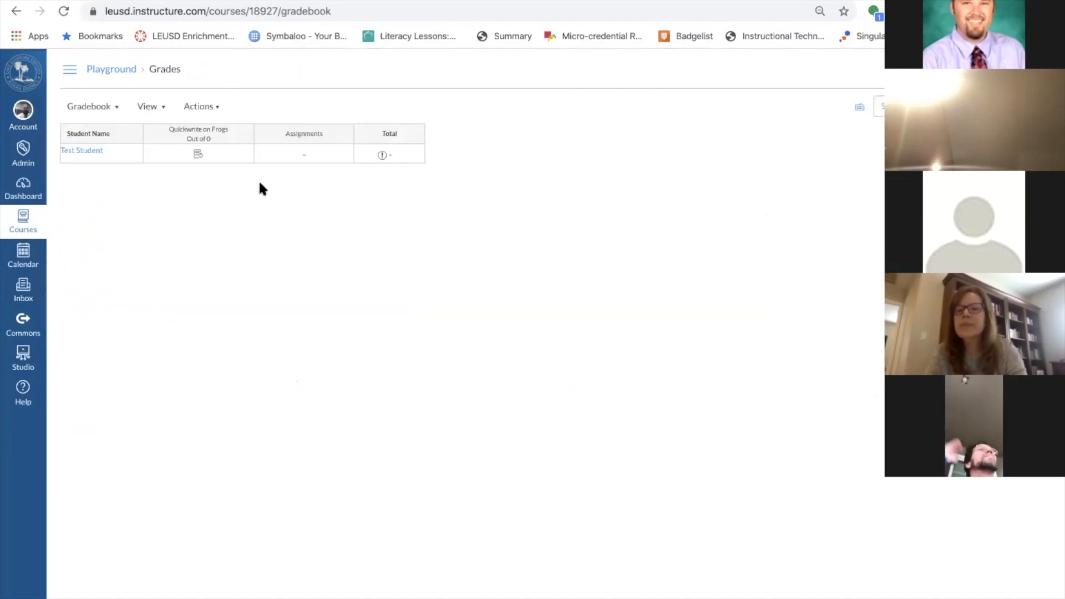
left_click(196, 151)
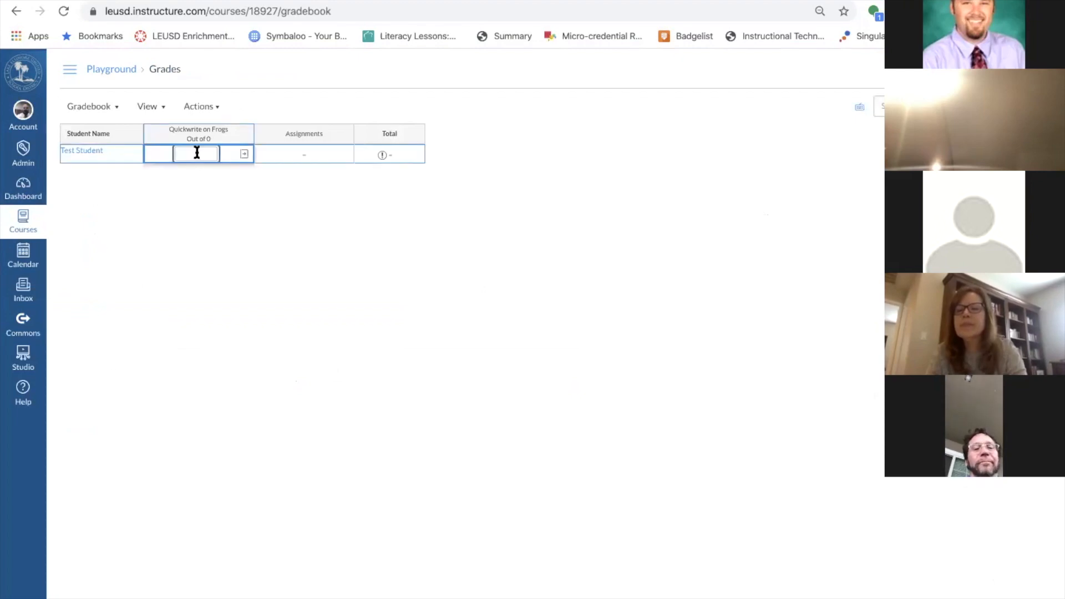
left_click(244, 154)
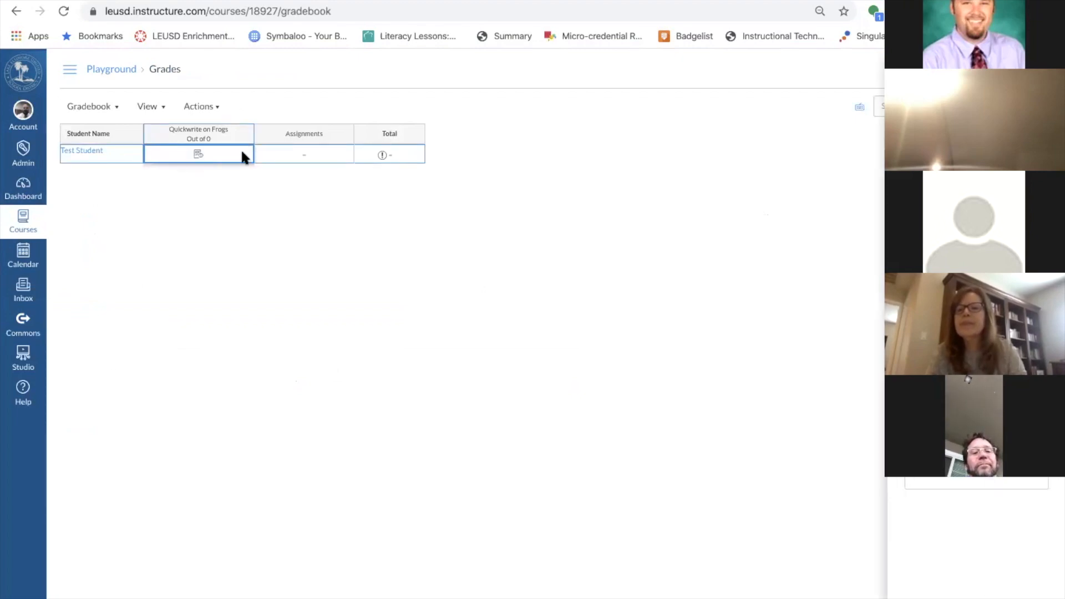
left_click(215, 131)
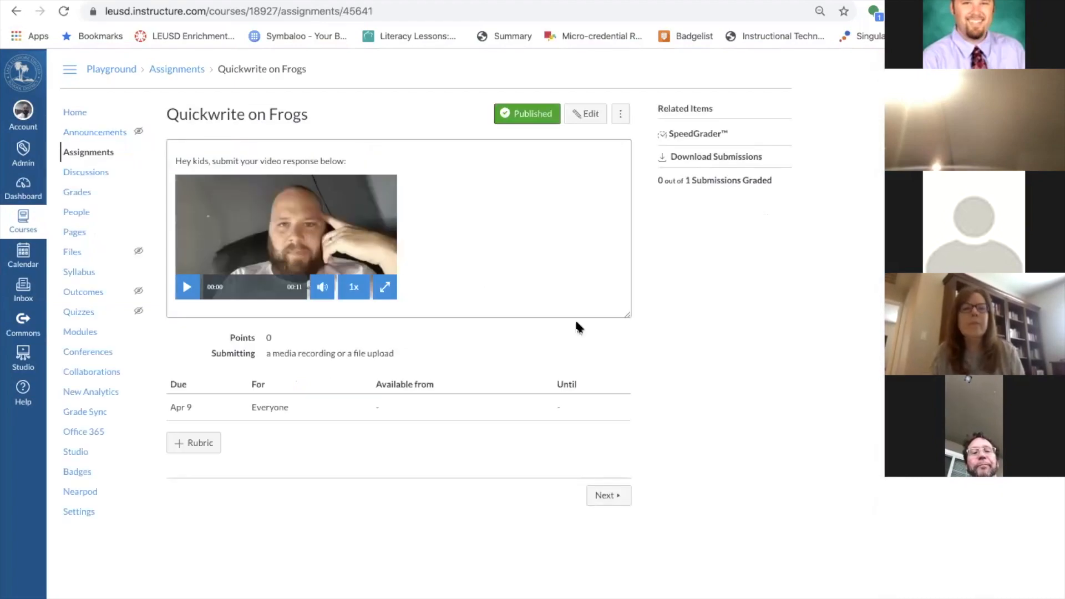
left_click(77, 116)
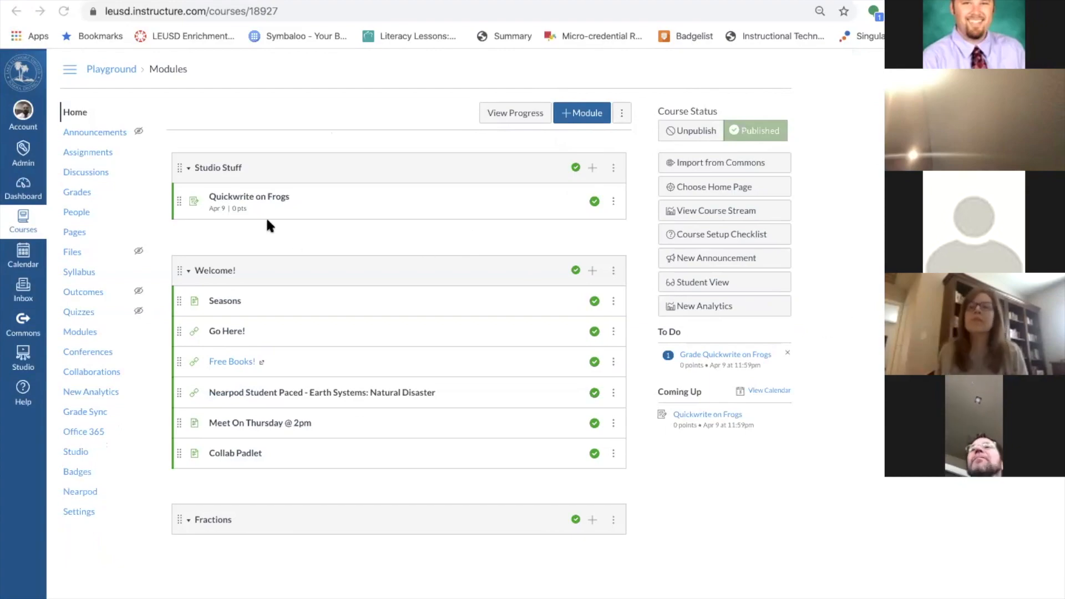
Reopen the gradebook, check the Quickwrite on Frogs column options and grade cell, and show course links.
left_click(78, 189)
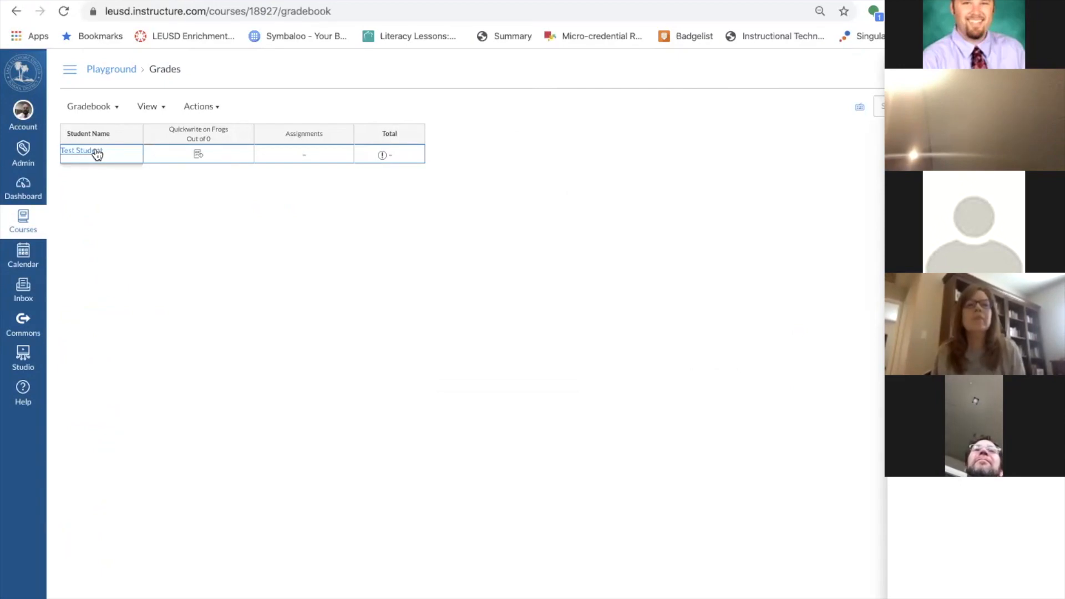
left_click(243, 134)
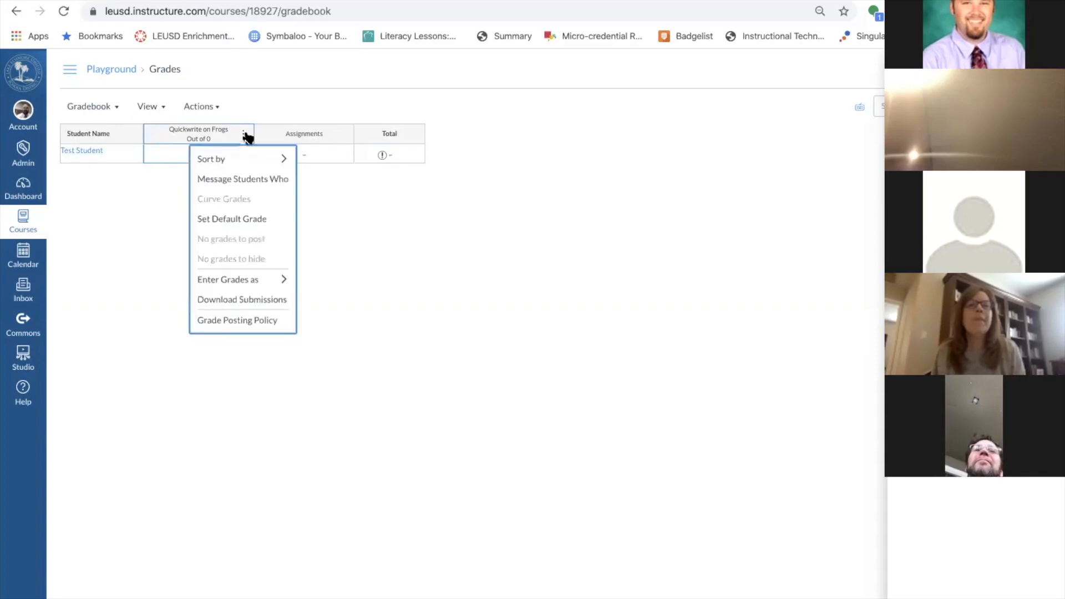
left_click(318, 176)
left_click(195, 154)
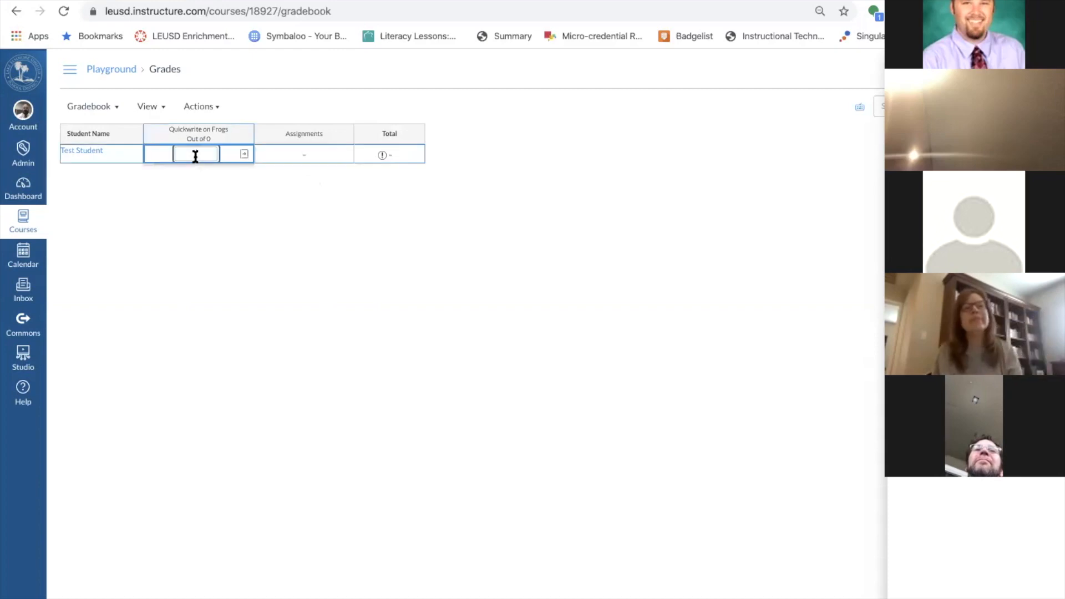
left_click(242, 155)
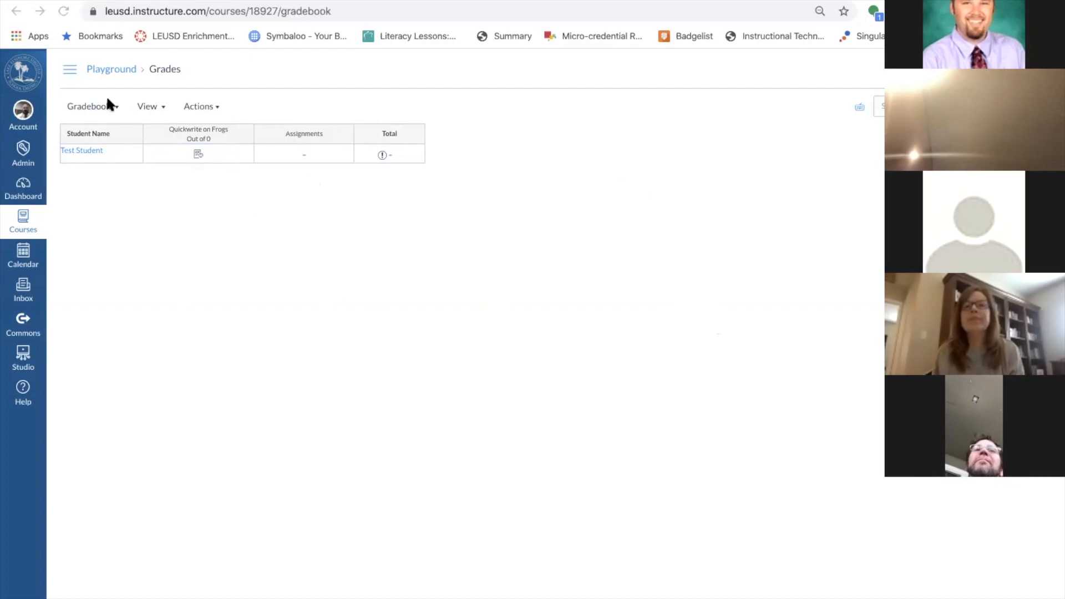
left_click(69, 69)
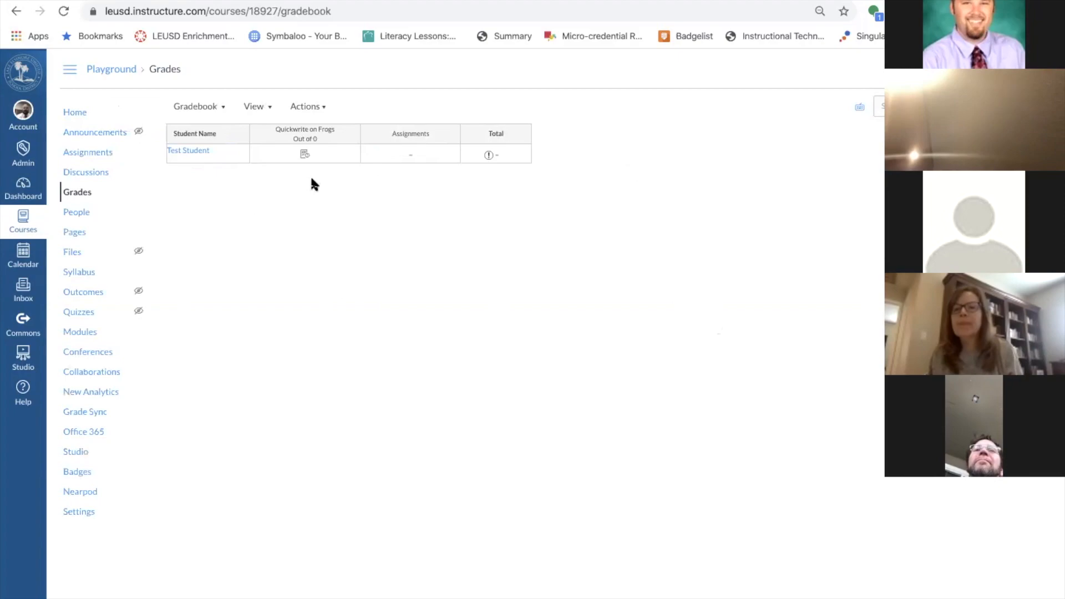
Visit the Grade Sync page, then return to the Playground course's Modules home page.
left_click(74, 113)
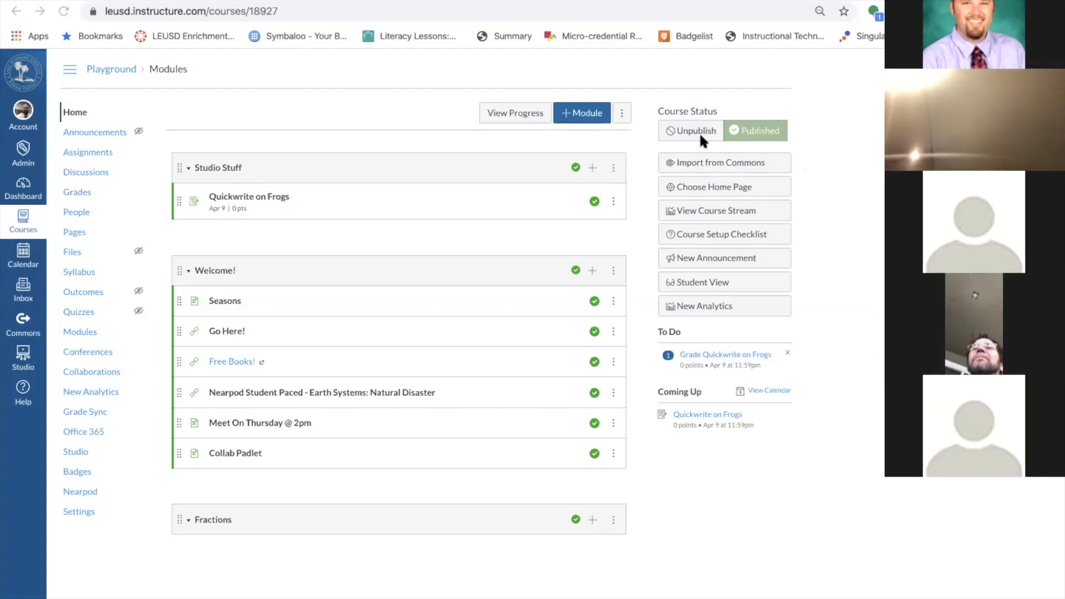
left_click(87, 412)
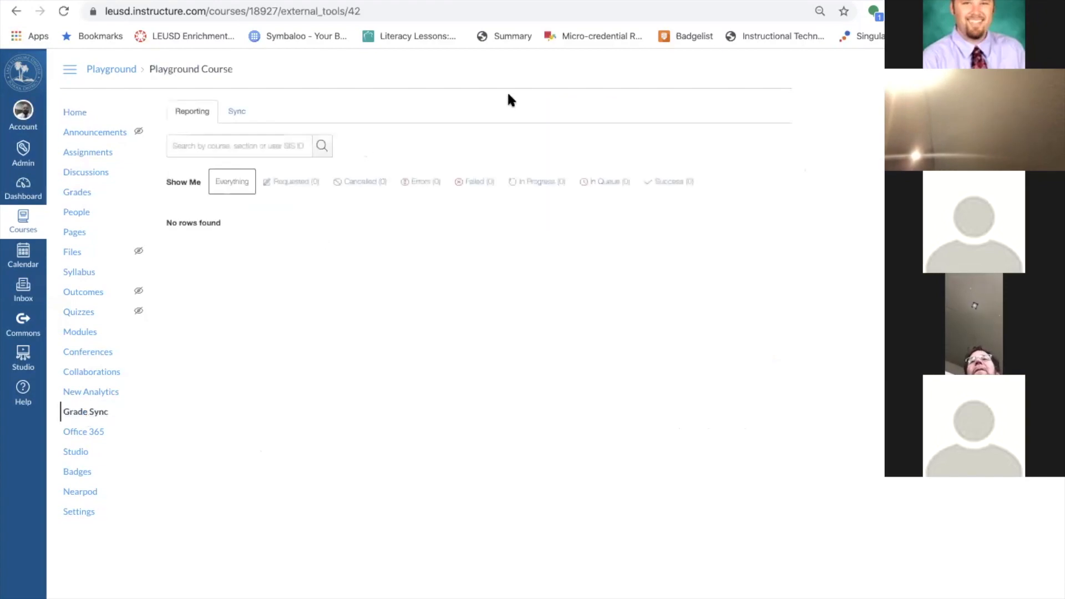
left_click(69, 113)
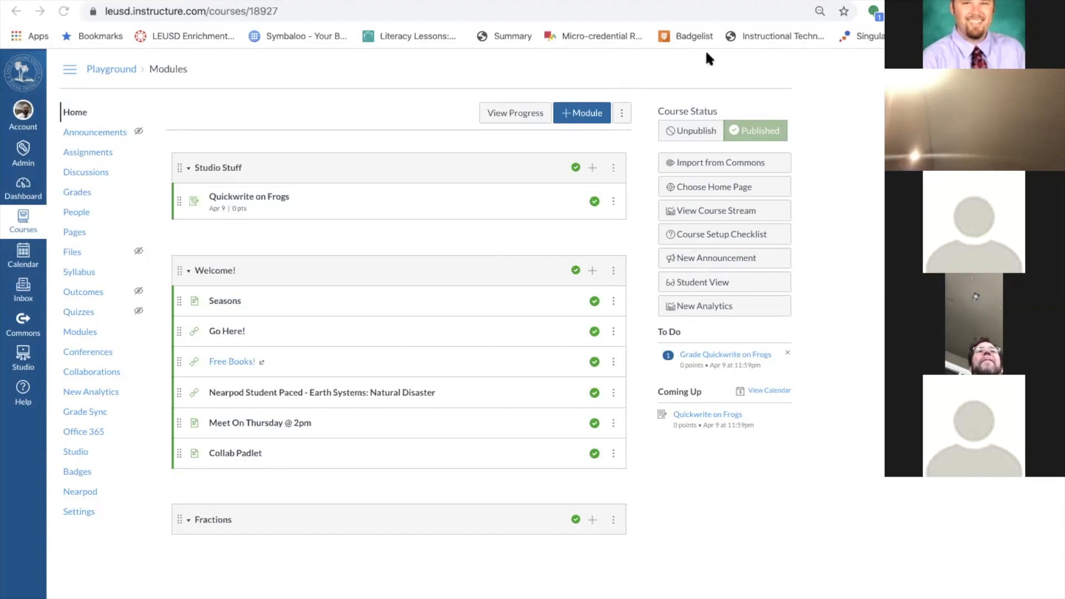
left_click(72, 211)
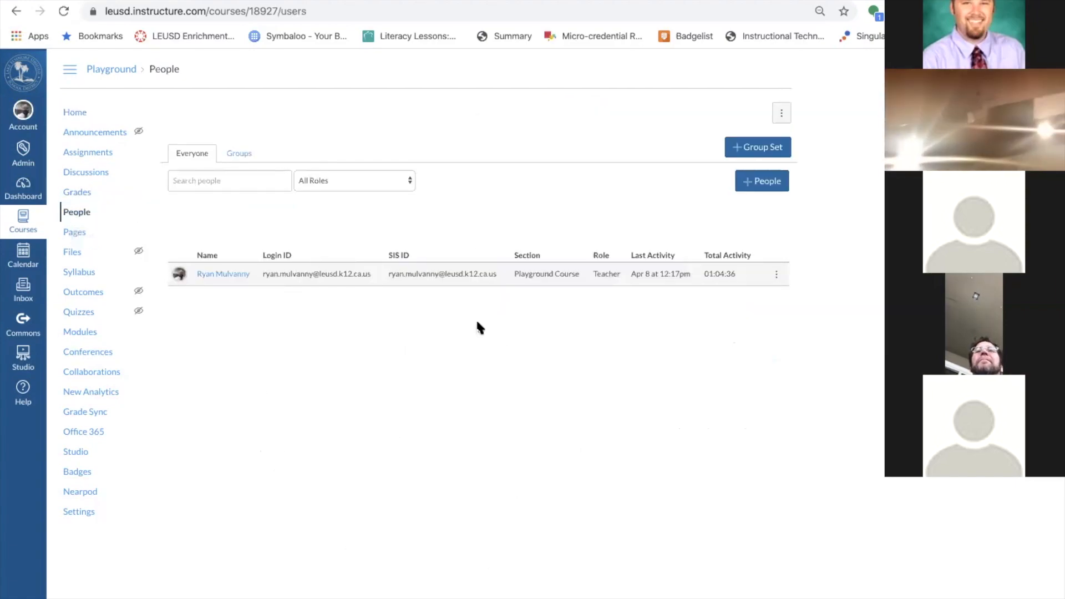
left_click(71, 115)
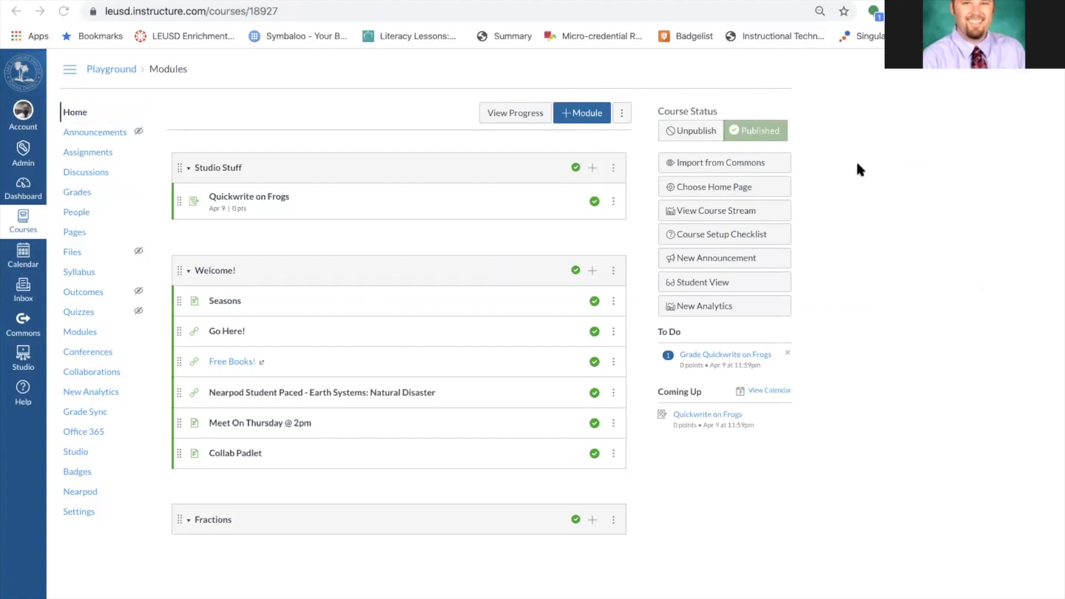
Search Google for 'leusd enrichment' in a new tab and open the LEUSD Enrichment Courses result.
left_click(238, 0)
type("leusd ")
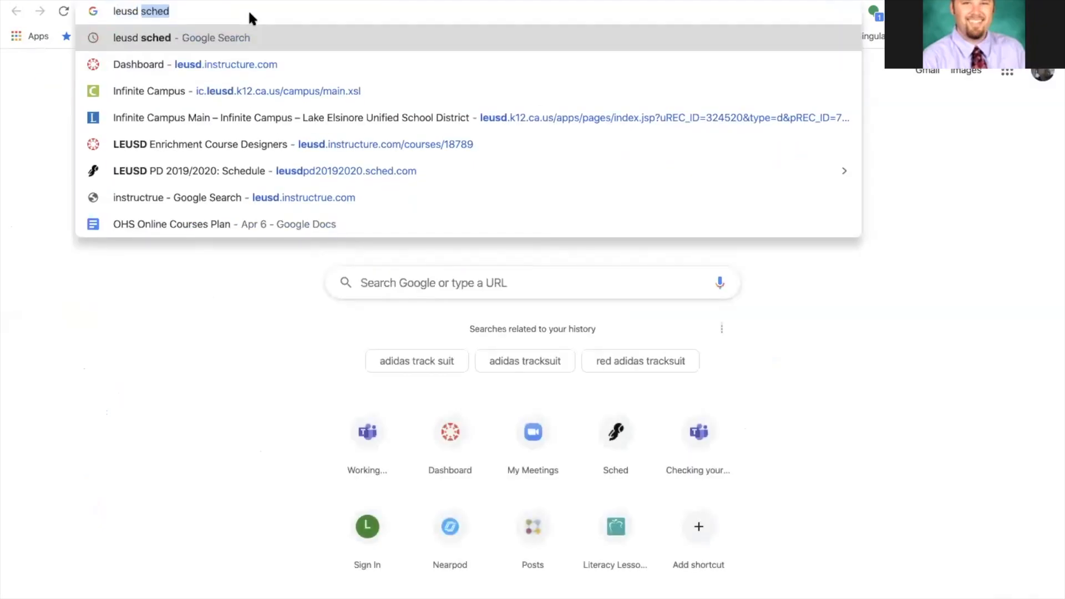
type("enrichme")
key("Return")
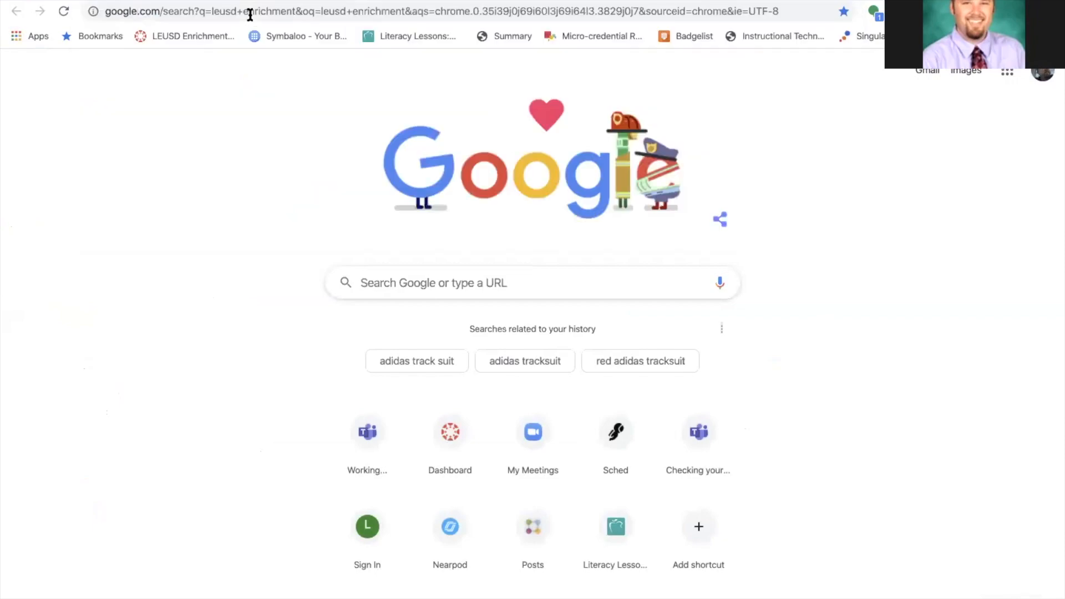
left_click(281, 205)
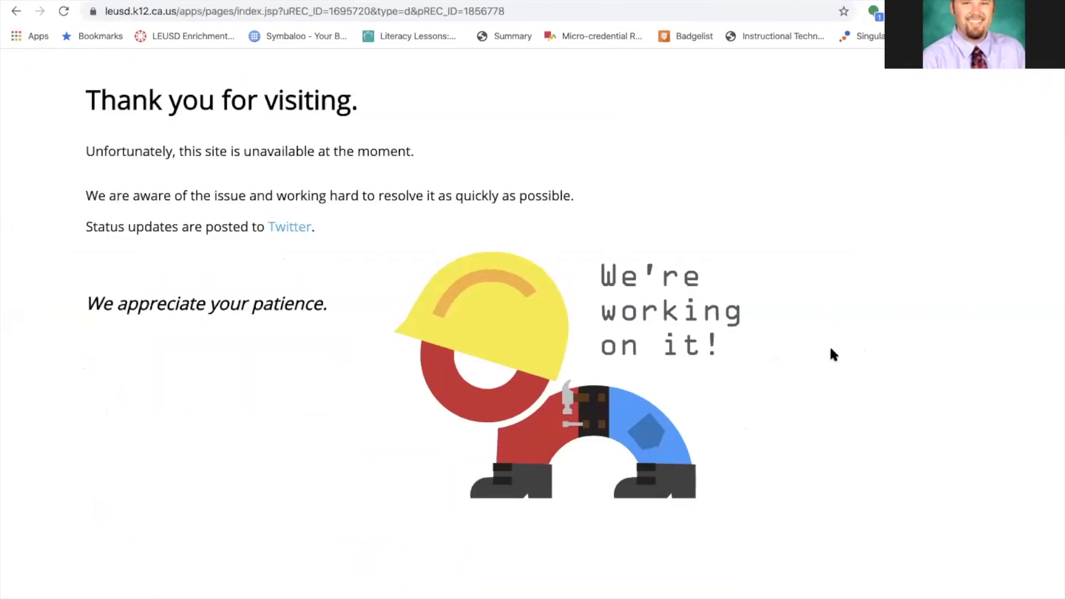
Run a new Google search for 'leusd' from the address bar.
left_click(318, 11)
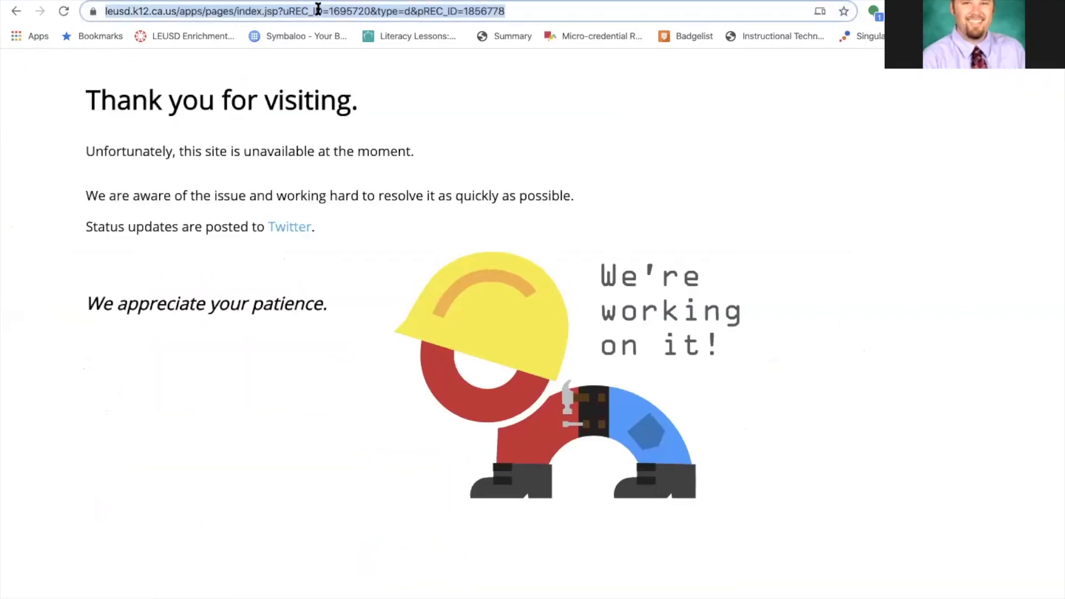
type("leusd")
key("Delete")
key("Return")
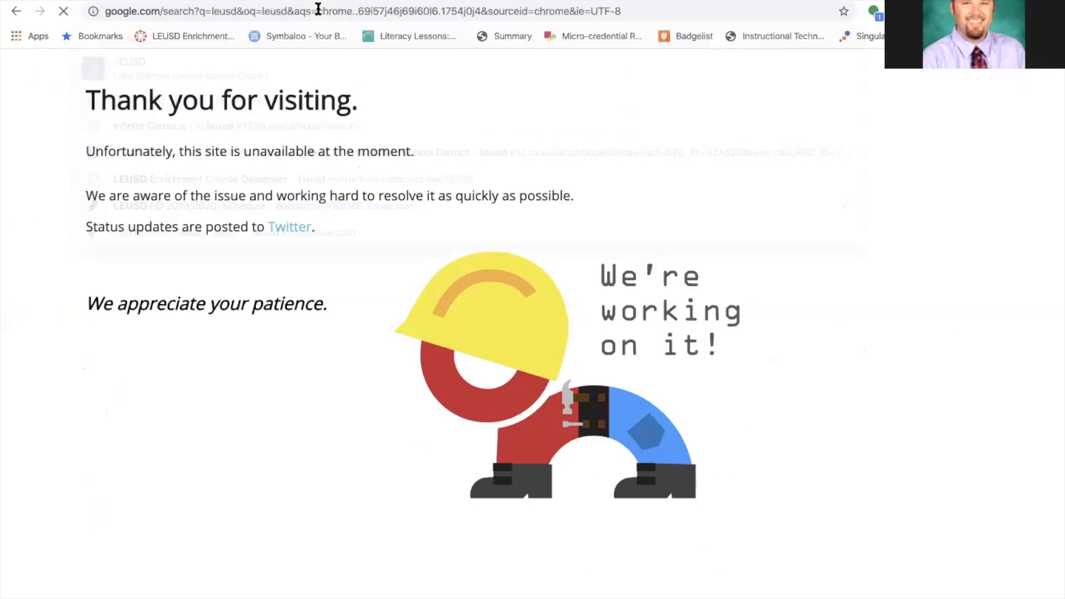
Open the Lake Elsinore Unified School District site and dismiss its COVID-19 briefing popup.
left_click(209, 204)
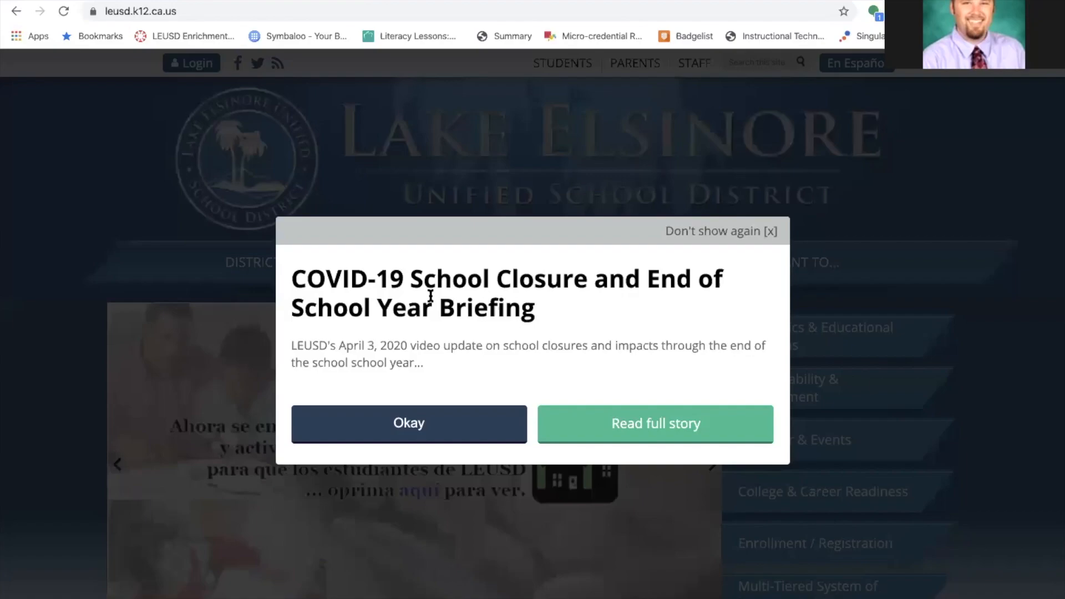
left_click(710, 231)
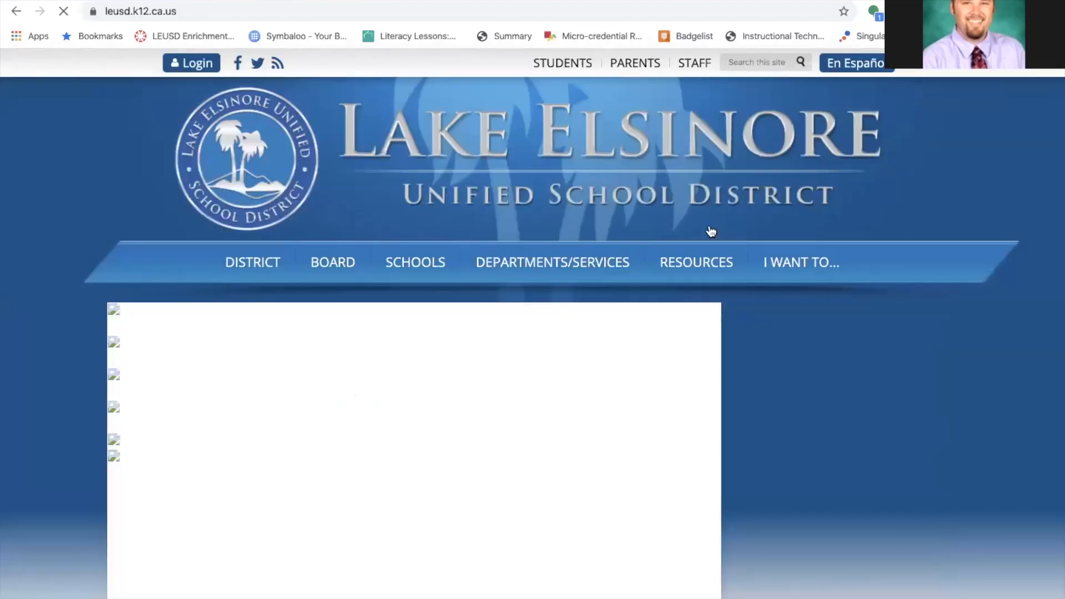
mouse_move(482, 260)
mouse_move(430, 269)
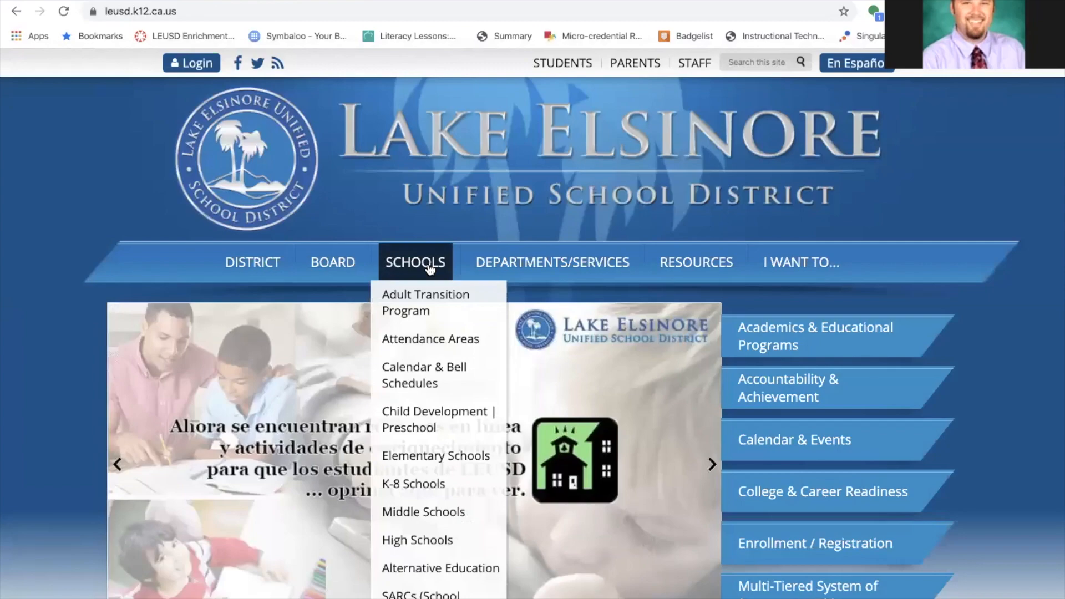
mouse_move(567, 272)
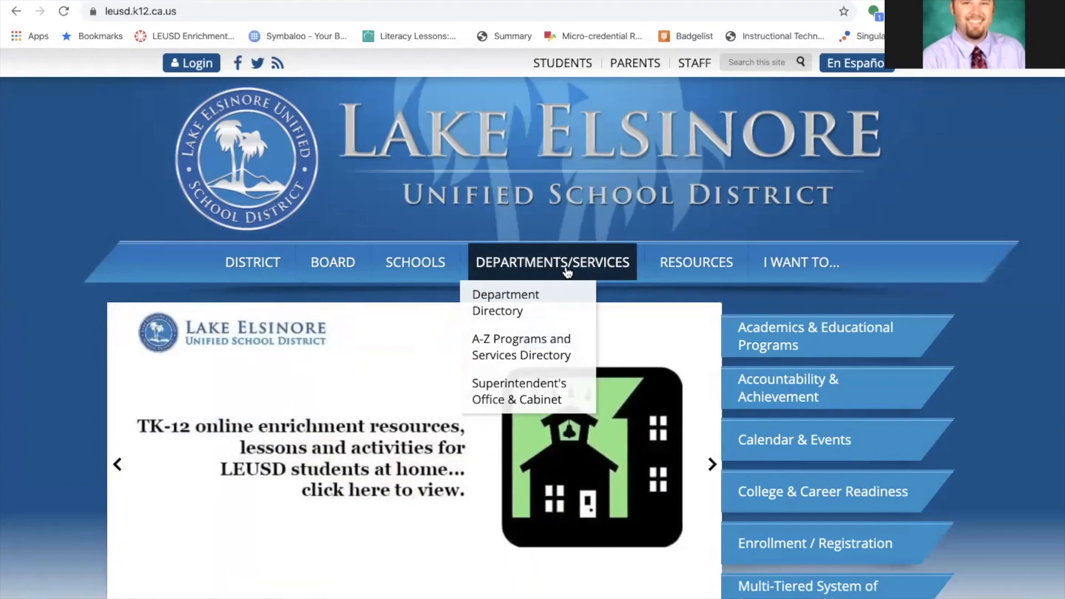
mouse_move(650, 264)
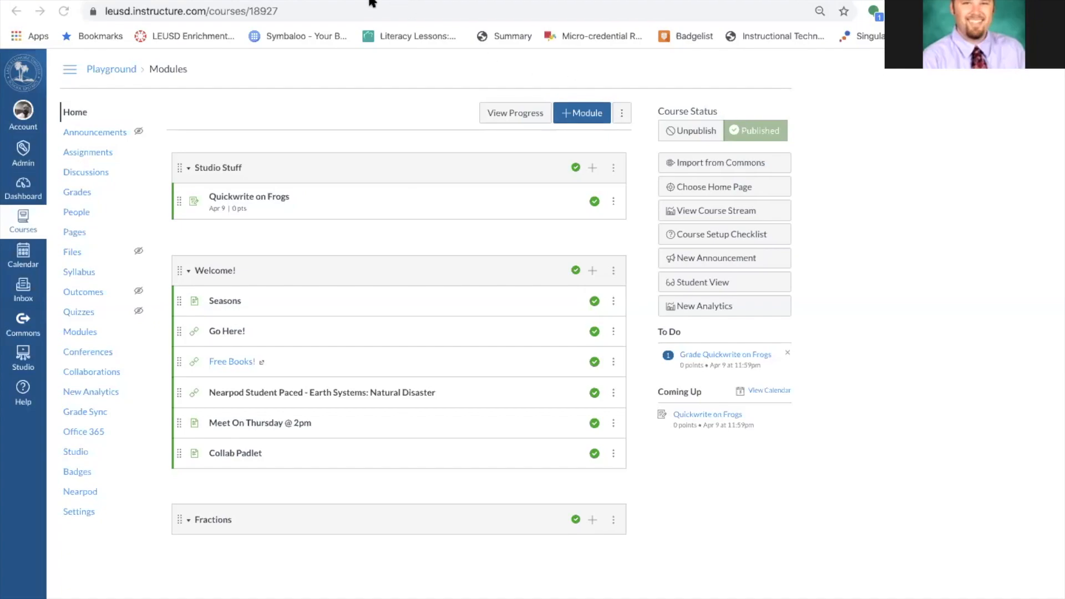
Go to youtube.com and open the '5 GREAT chord tricks everyone should know!' video.
left_click(383, 9)
key("BackSpace")
type("t")
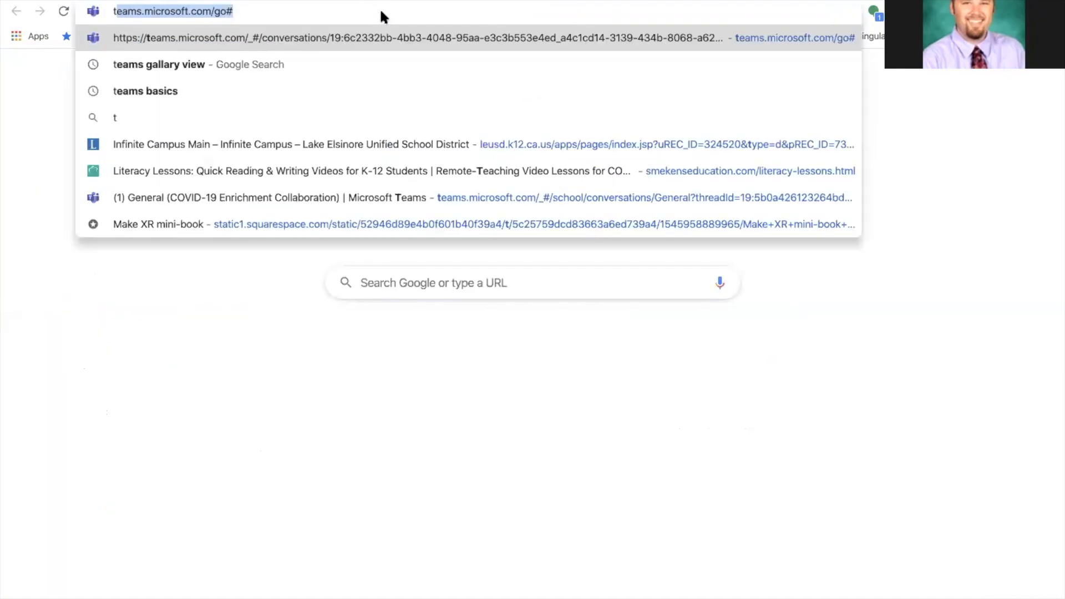
key("BackSpace")
key("BackSpace")
type("youtub")
key("Return")
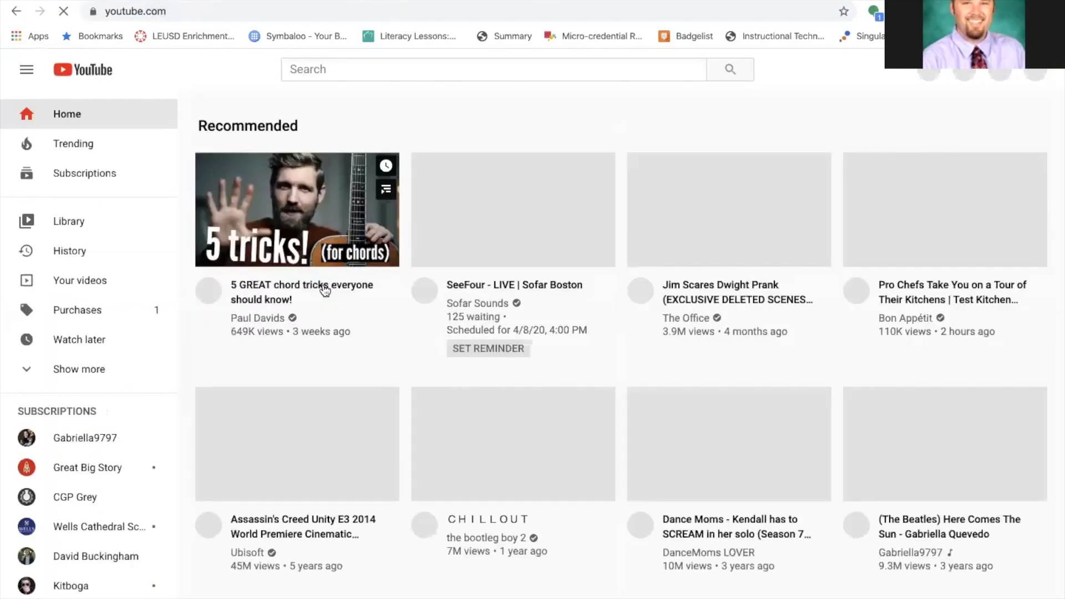
left_click(324, 289)
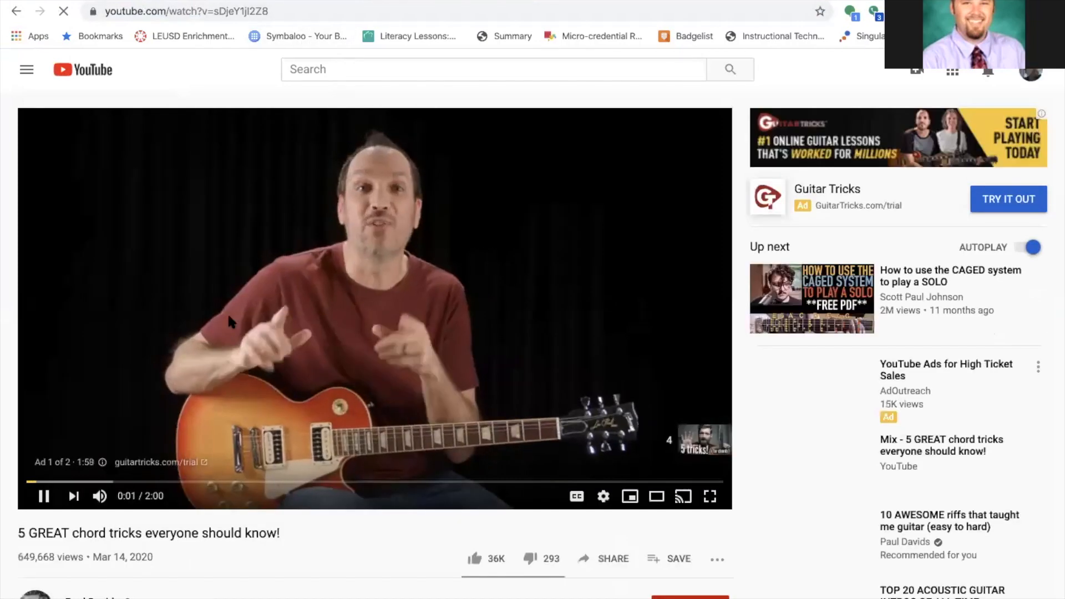
Pause the playing ad and view the video's share link.
left_click(293, 12)
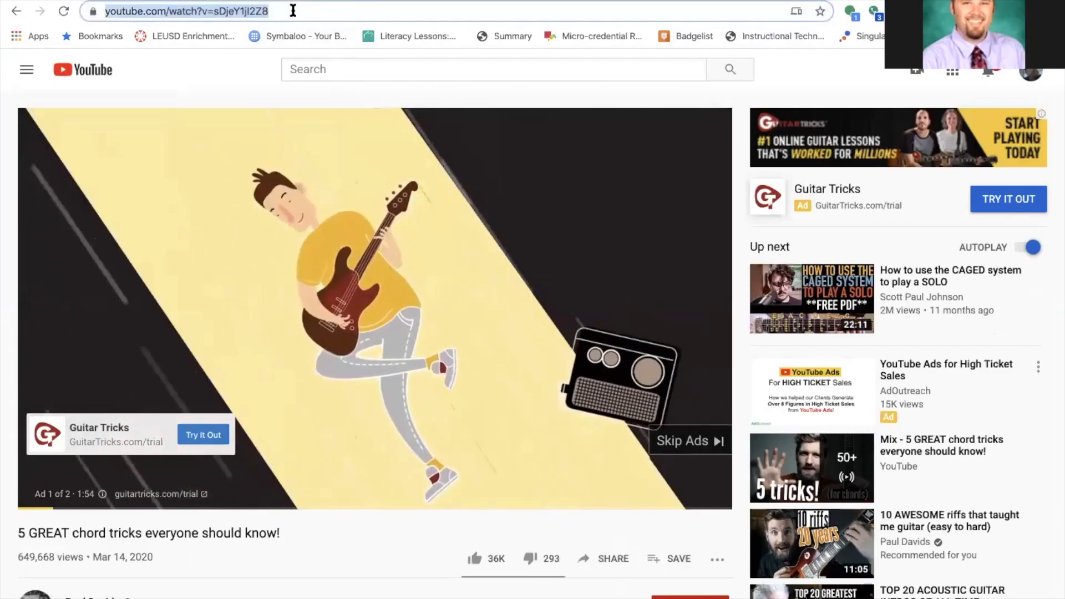
left_click(46, 496)
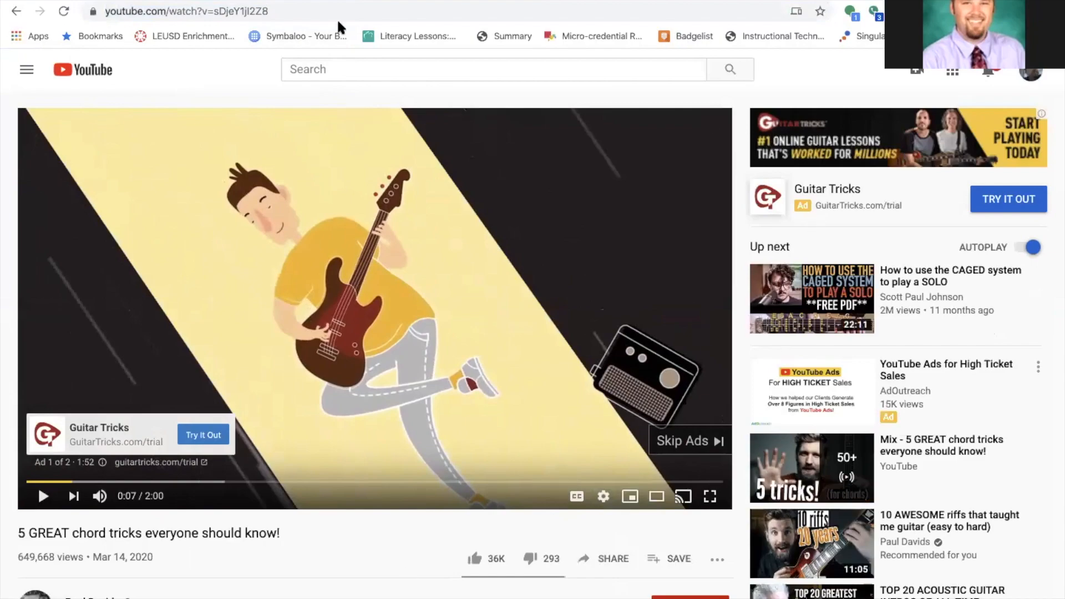
key("ctrl+Tab")
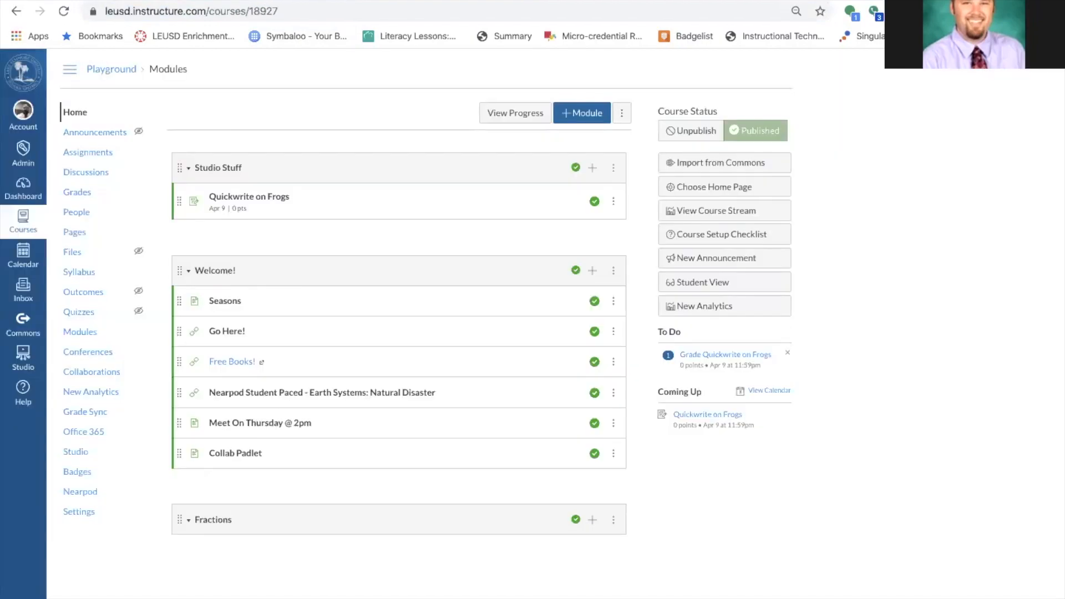
key("ctrl+shift+Tab")
left_click(290, 12)
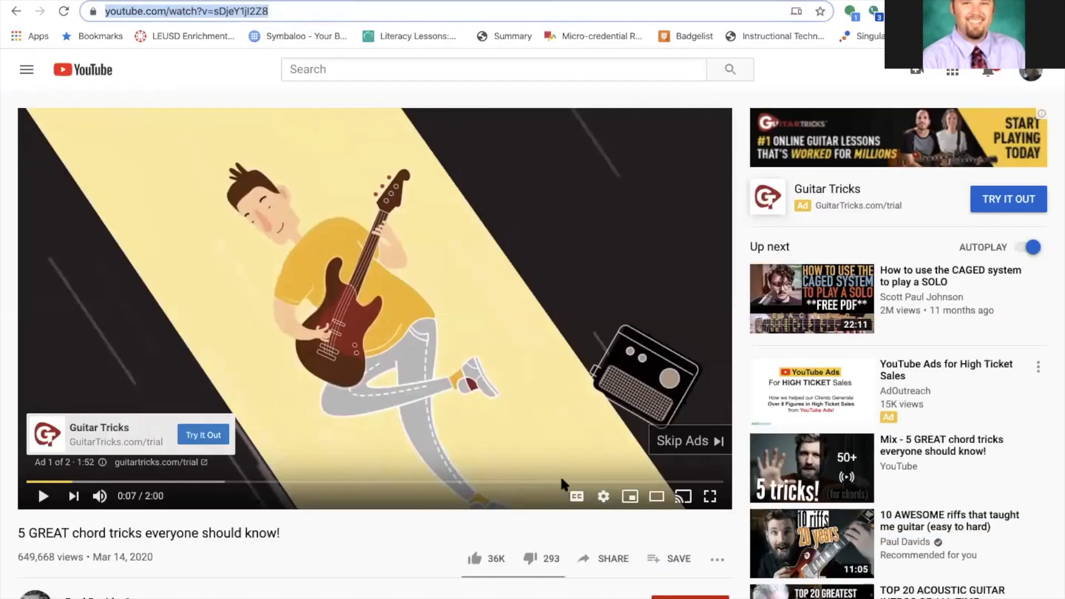
left_click(589, 558)
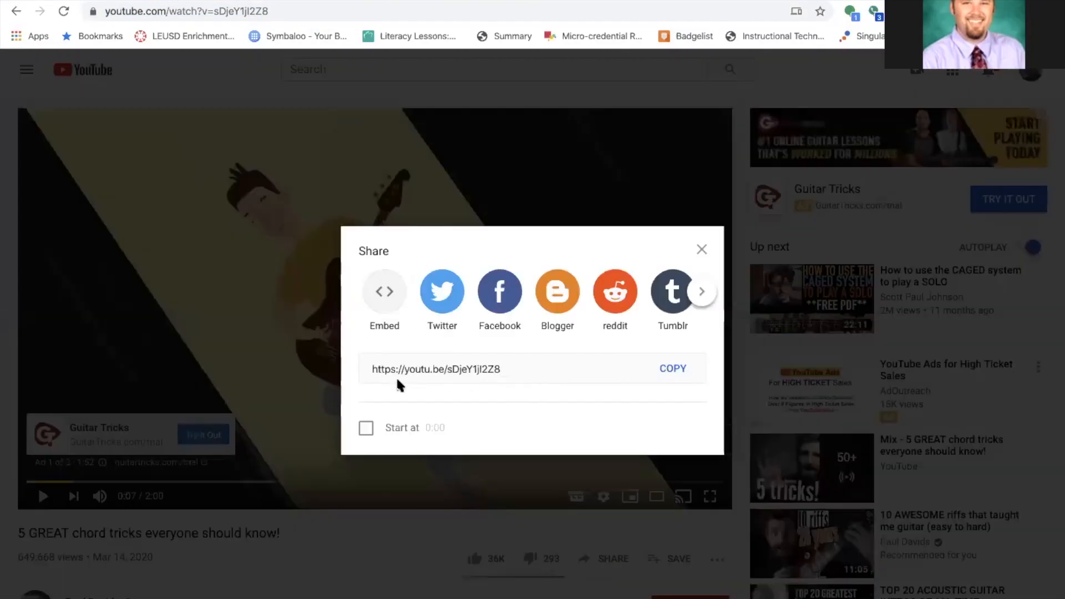
left_click(703, 249)
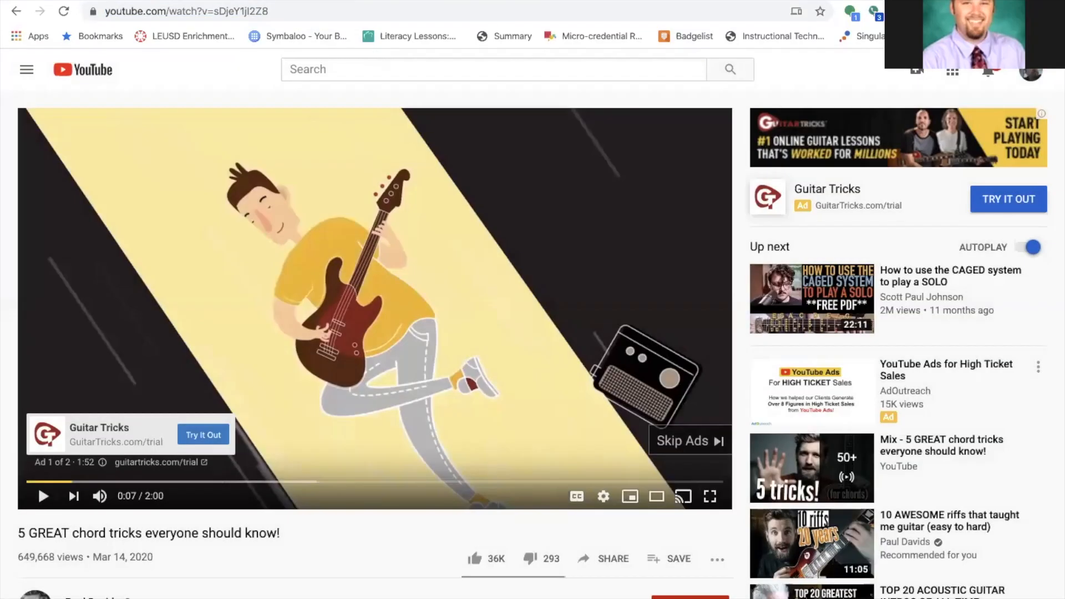
key("ctrl+Tab")
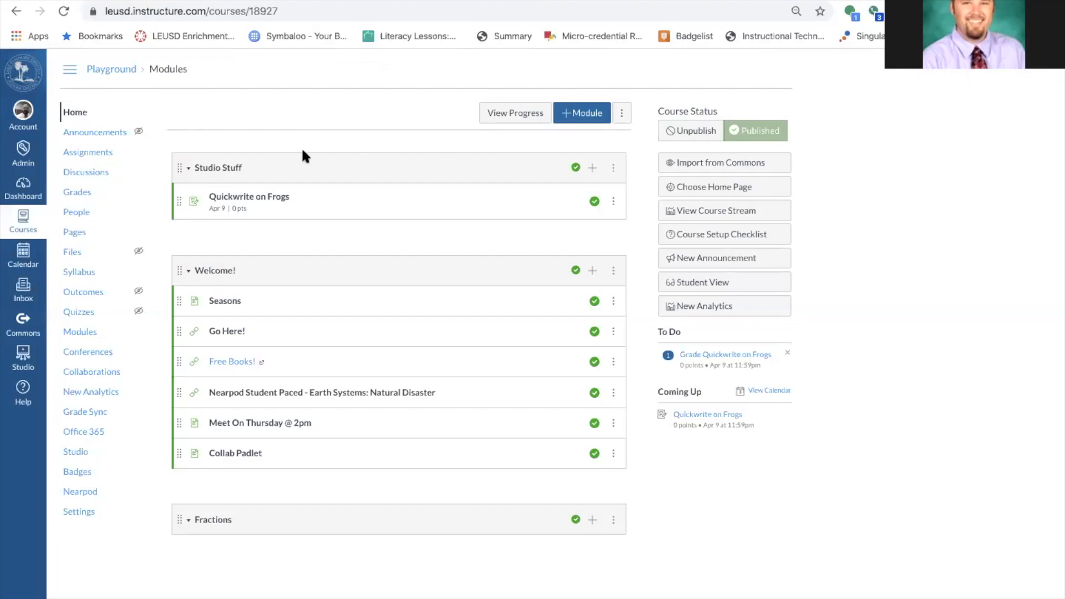
Add a [ New Page ] item named 'Guitar Video' to the Studio Stuff module.
left_click(594, 168)
left_click(439, 245)
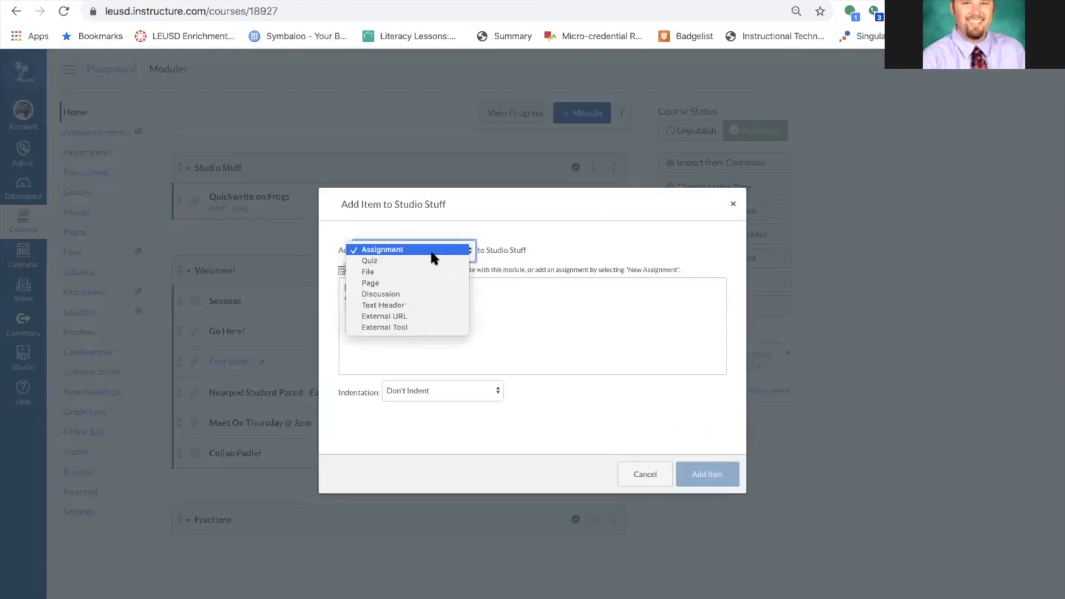
left_click(405, 282)
left_click(381, 286)
left_click(444, 396)
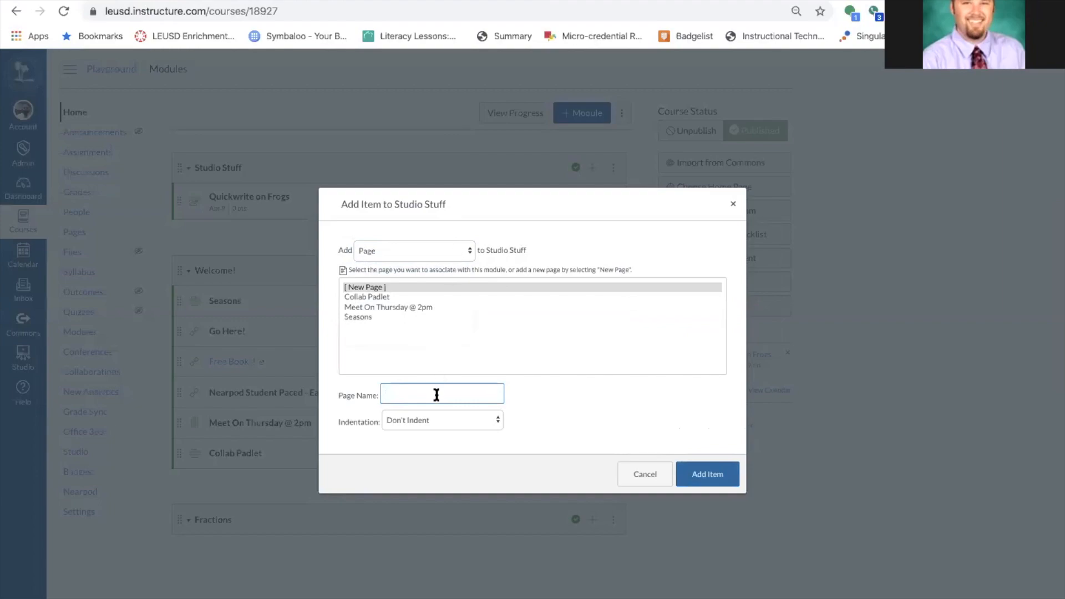
type("Guitar Video")
left_click(710, 473)
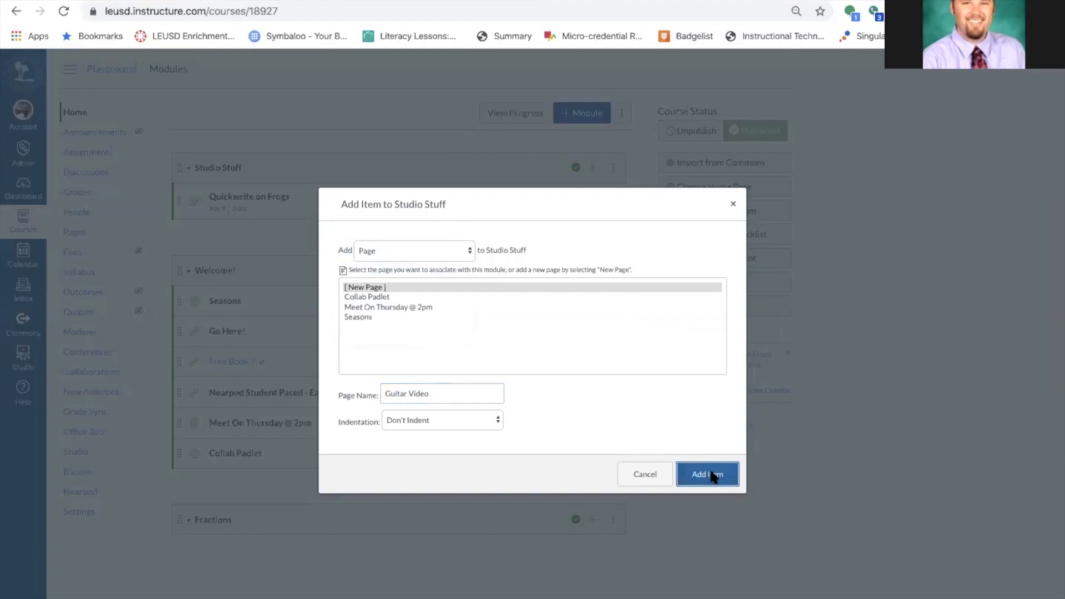
Publish the Guitar Video page and open it for editing.
left_click(594, 235)
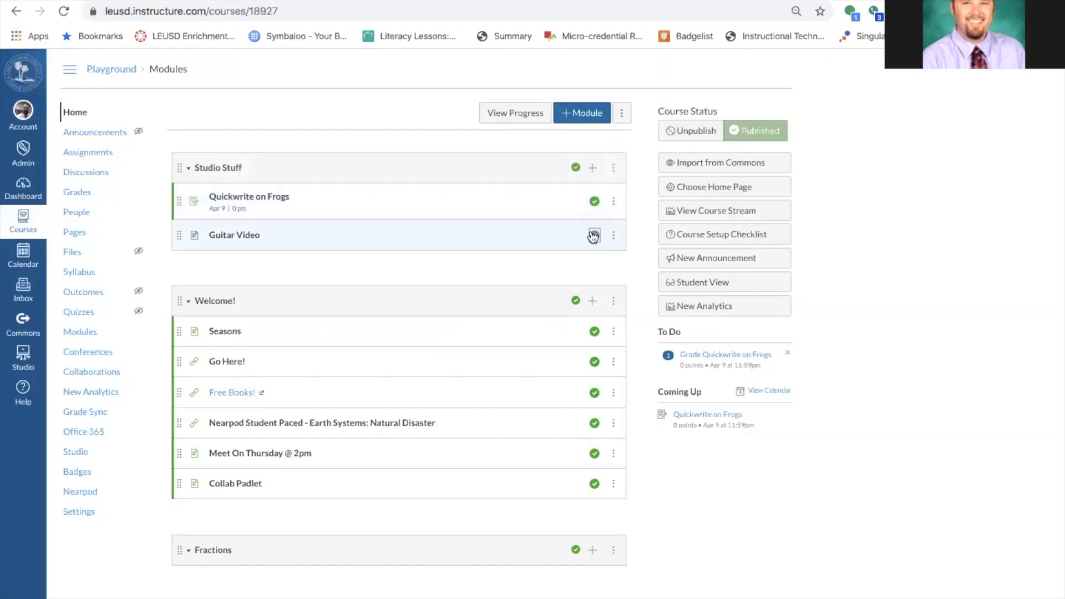
left_click(246, 237)
left_click(637, 115)
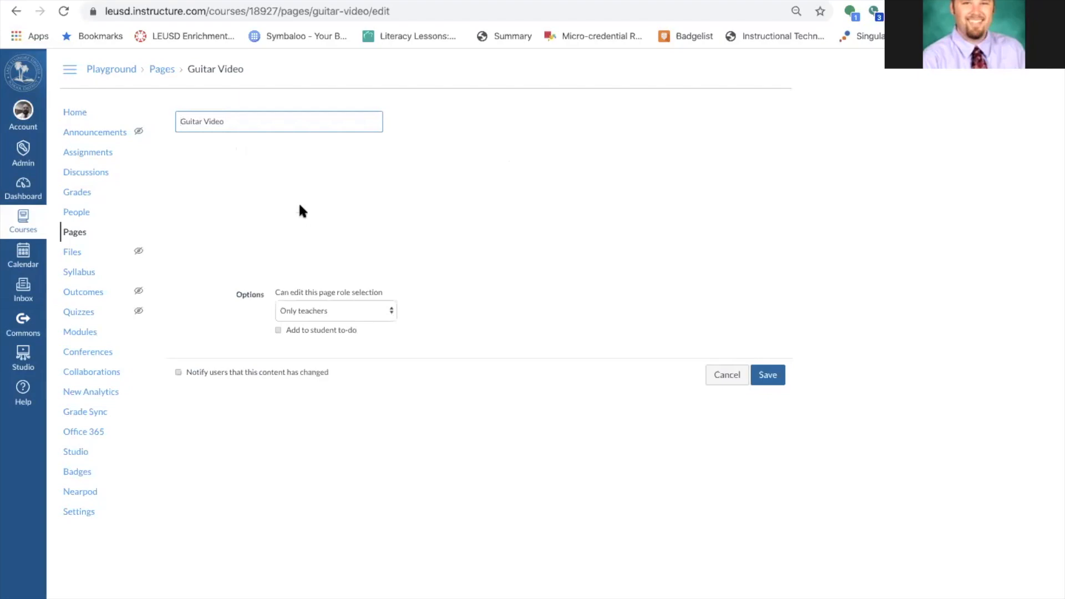
Write 'Hey guys, watch this video' in the page body, removing the pasted YouTube embed.
left_click(213, 182)
type("Hey")
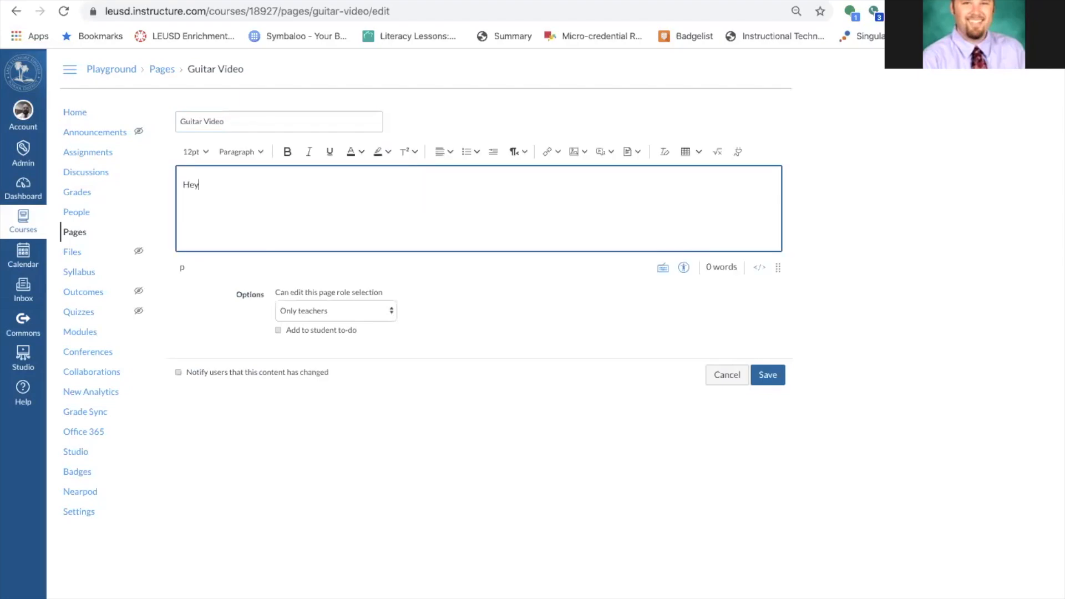
type(" guys, watch this video!")
key("Return")
type("https://www.youtube.com/watch?v=sDjeY1jI2Z8")
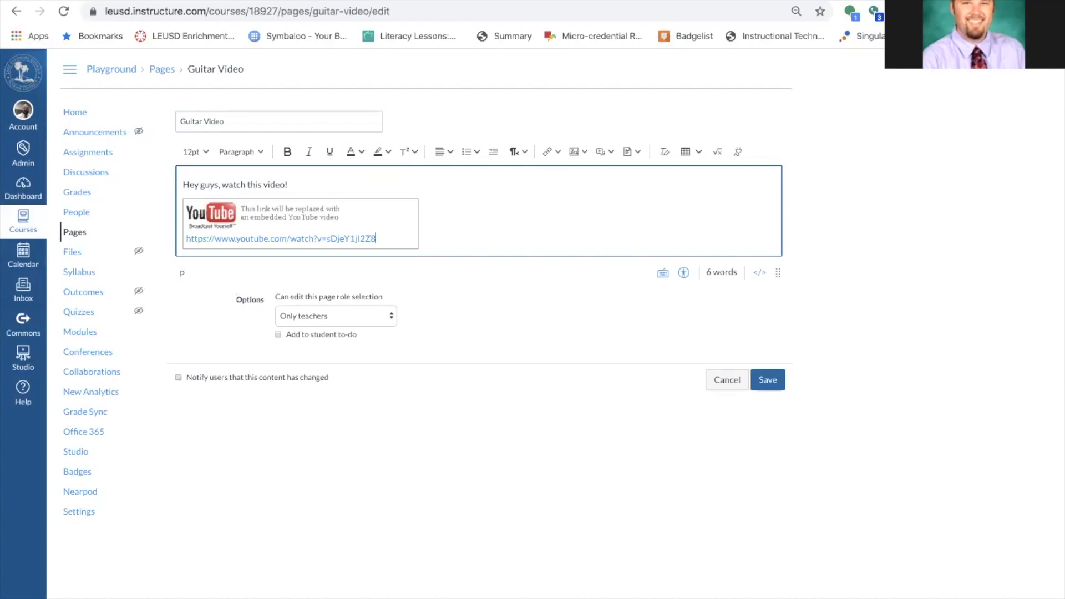
left_click_drag(444, 231, 199, 219)
key("BackSpace")
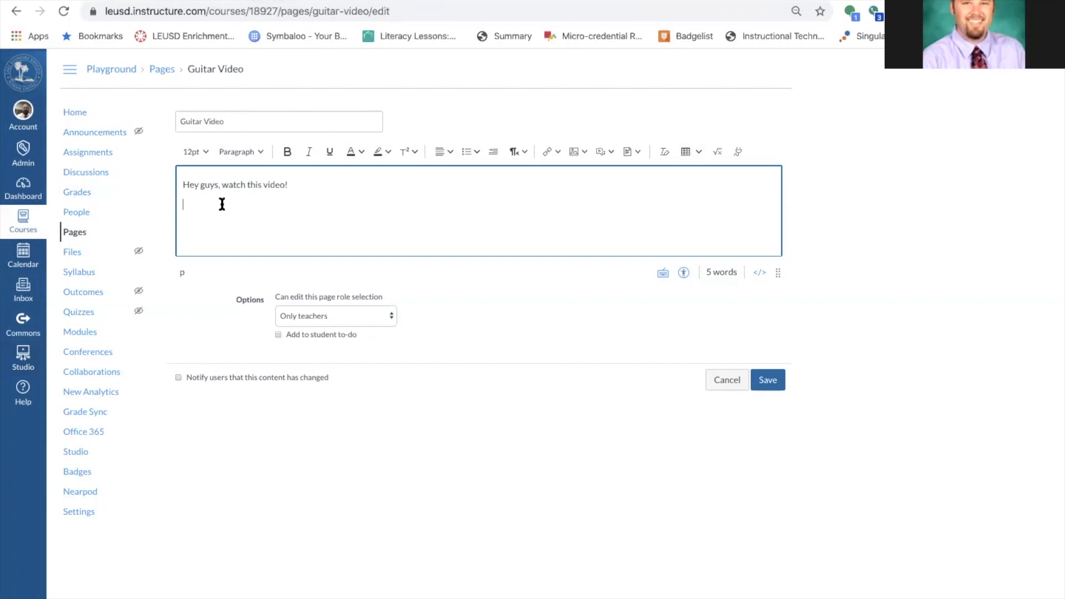
left_click(738, 151)
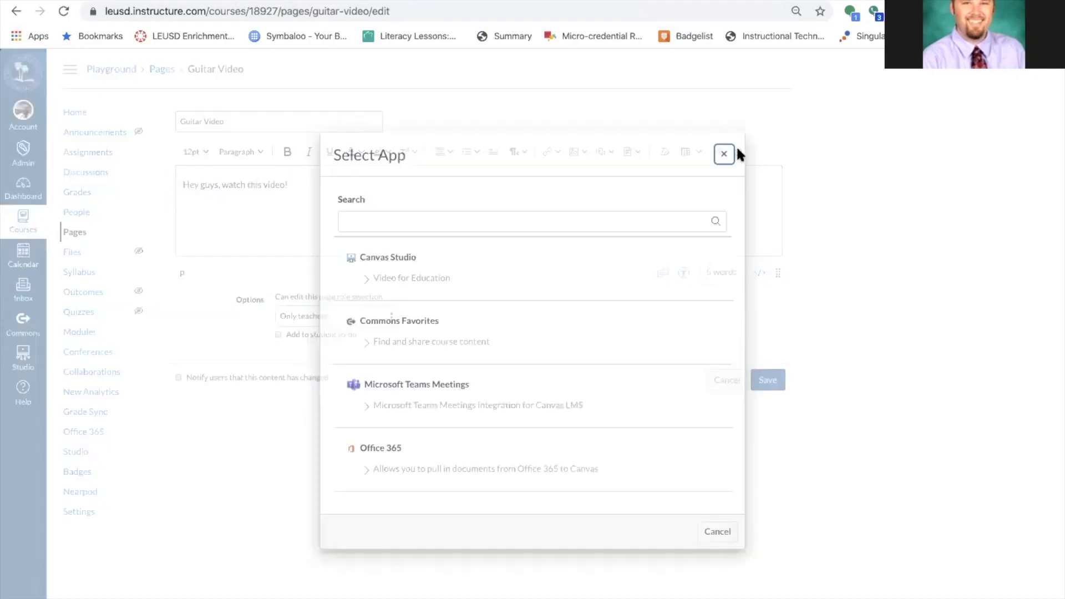
Open Canvas Studio and add the YouTube chord tricks video by pasting its URL.
left_click(361, 283)
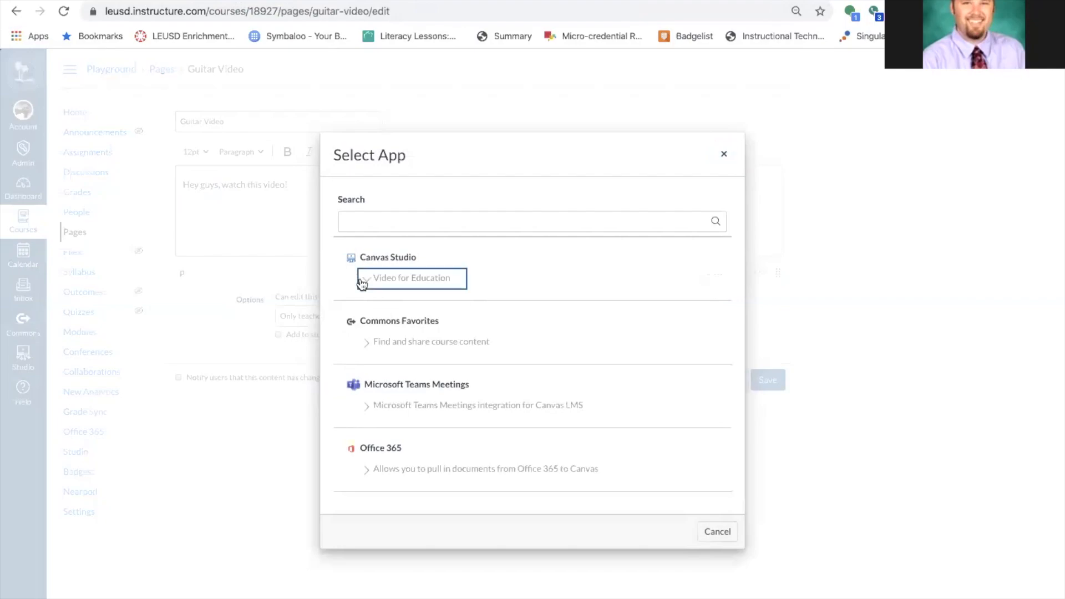
left_click(351, 256)
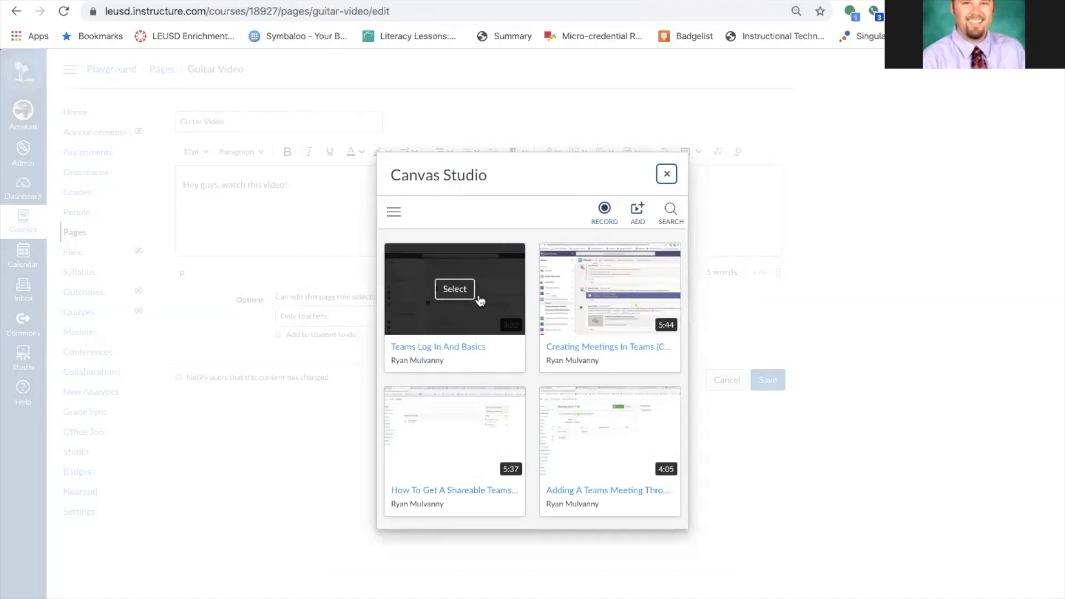
mouse_move(593, 279)
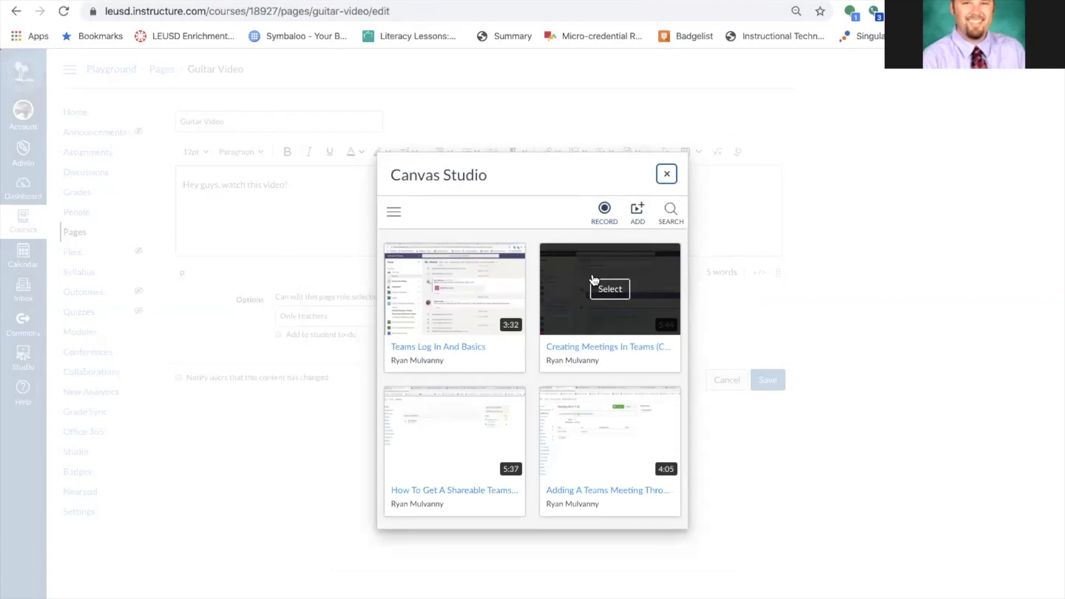
left_click(636, 213)
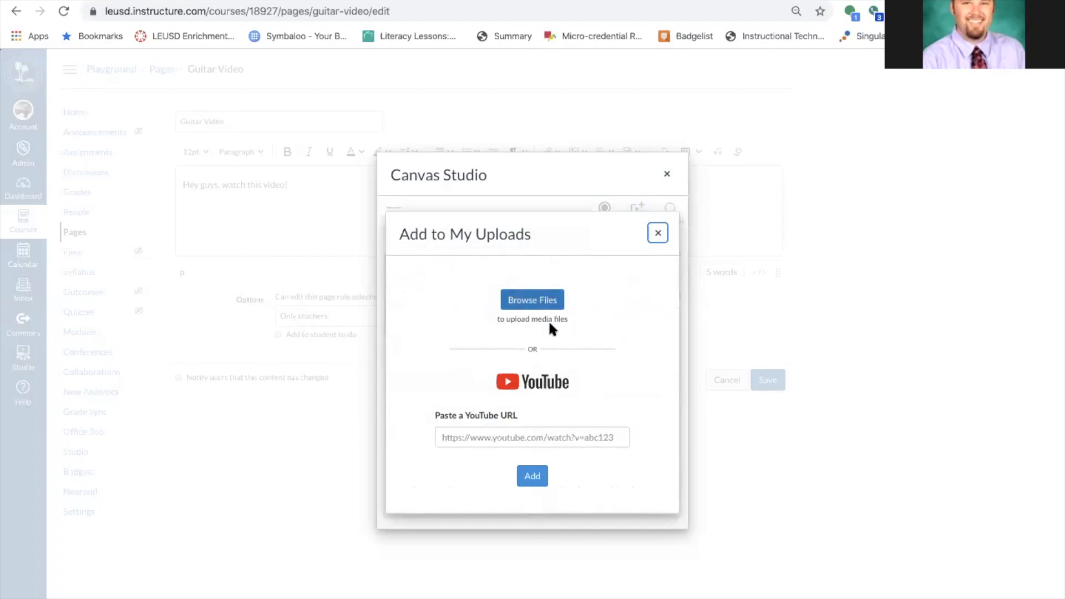
left_click(527, 439)
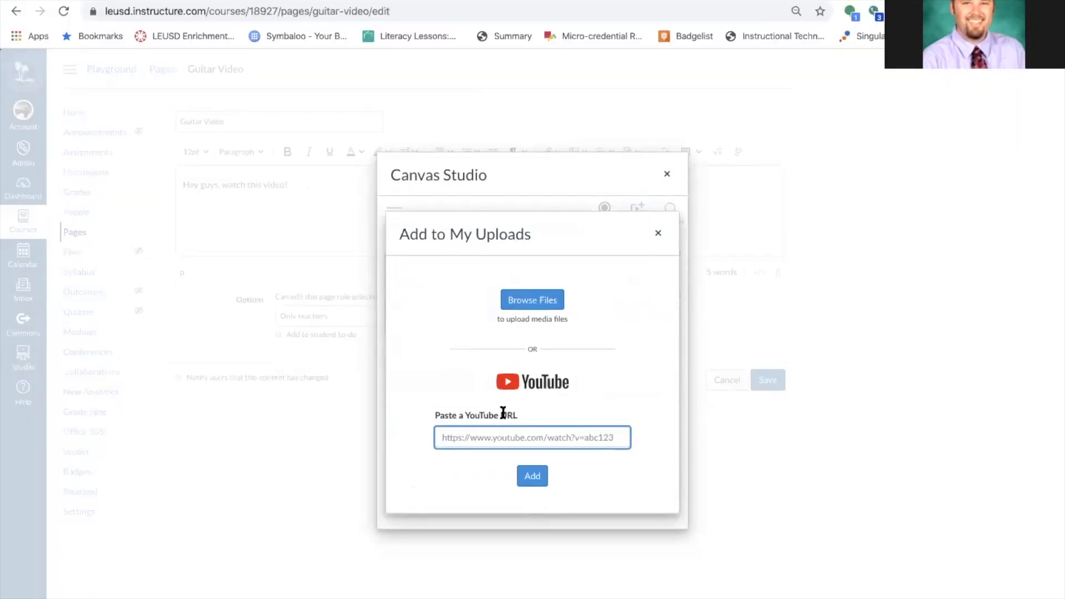
key("ctrl+v")
left_click(534, 475)
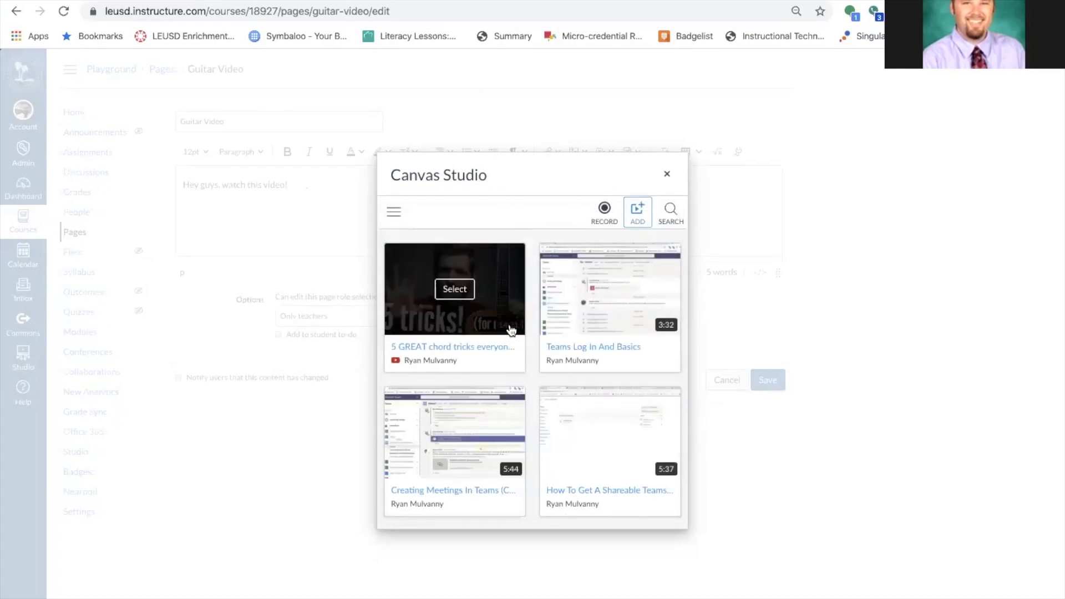
Embed the chord tricks video with Allow Comments on and save the Guitar Video page.
left_click(454, 288)
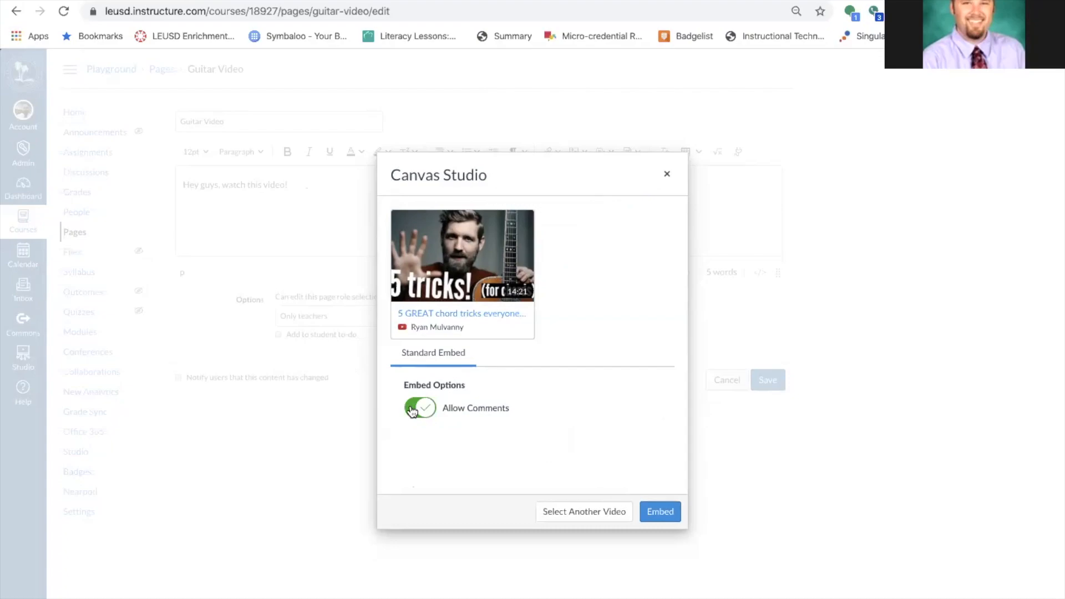
left_click(666, 508)
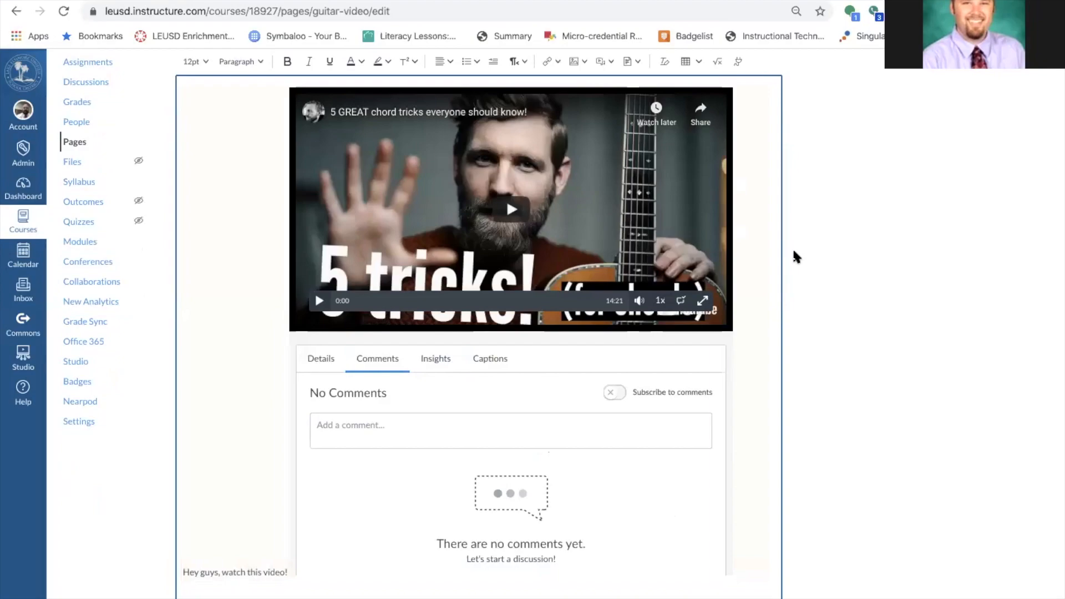
scroll(797, 257, "down", 3)
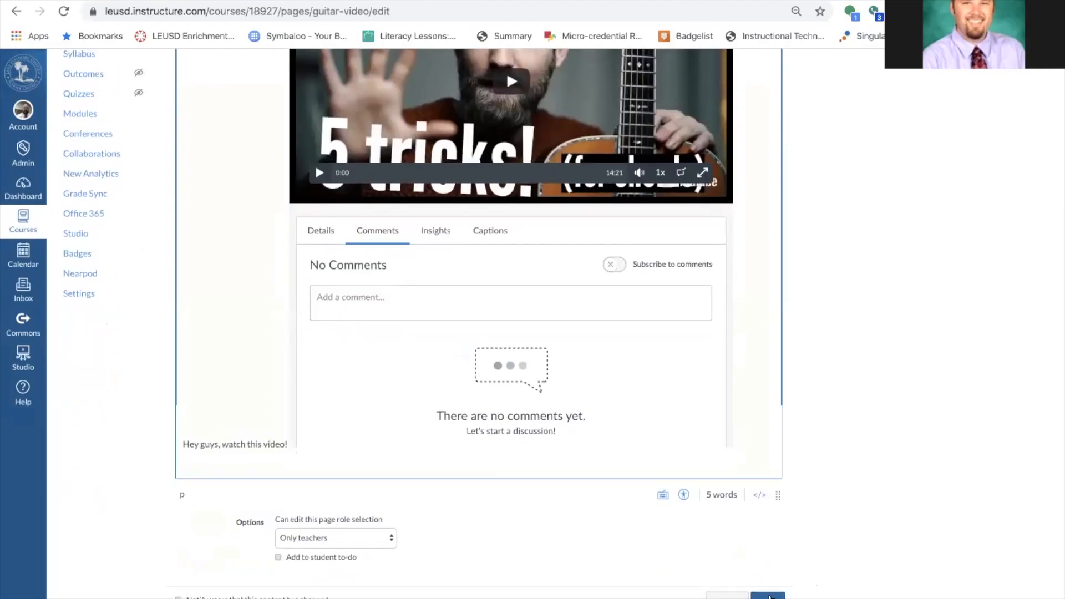
left_click(769, 596)
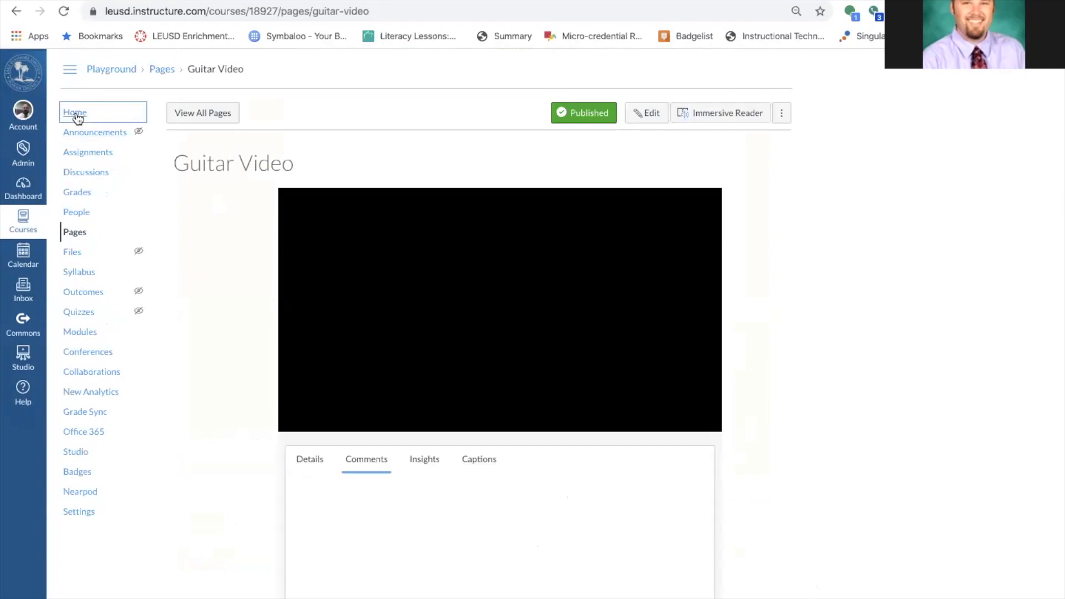
Preview the course as a student and open the Guitar Video page.
left_click(77, 113)
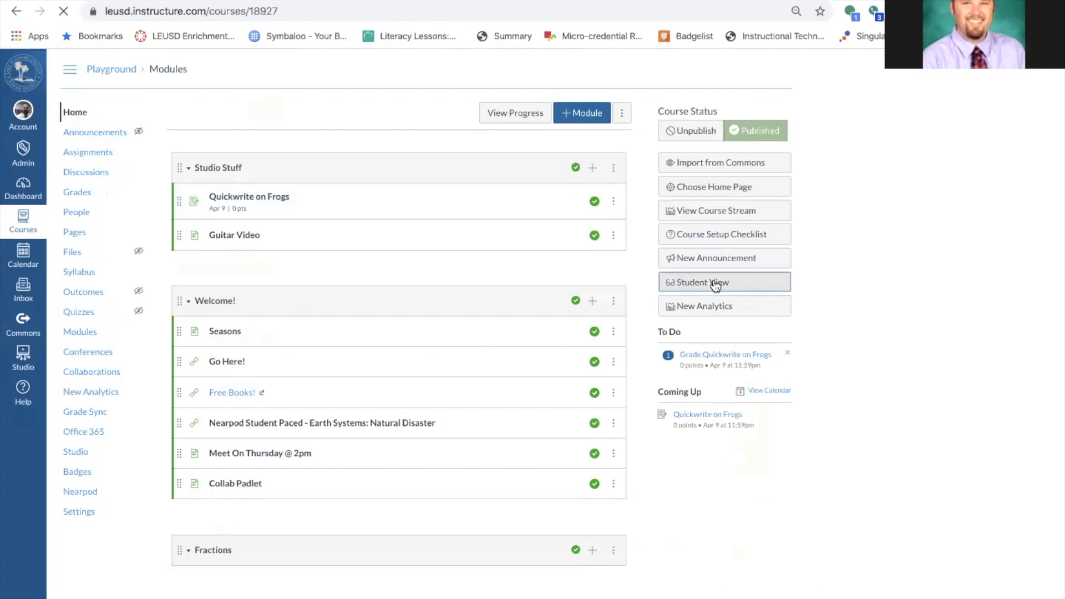
left_click(716, 284)
left_click(237, 233)
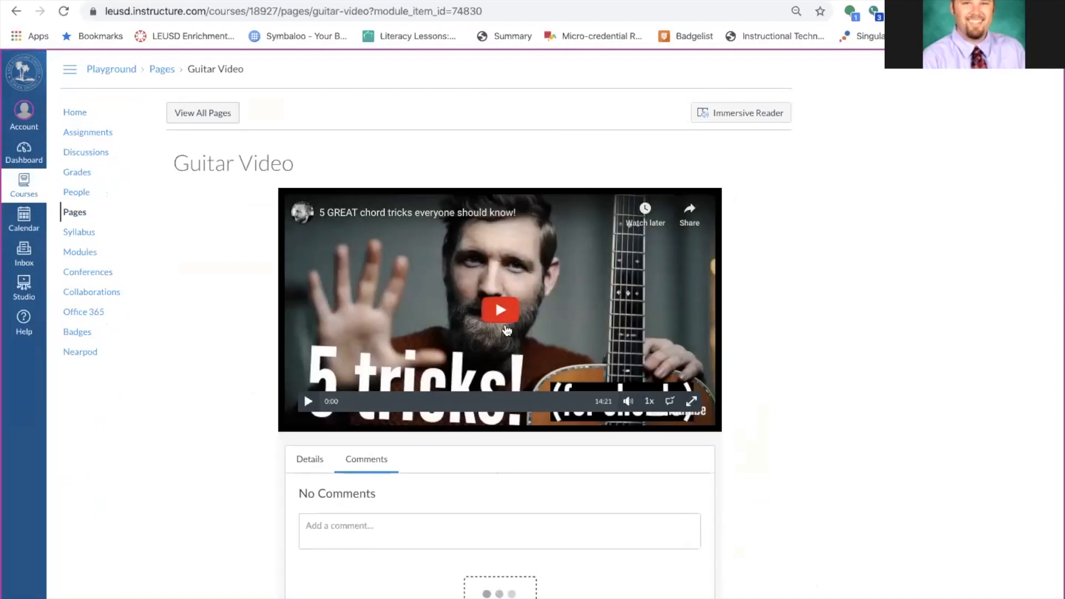
Play the embedded video, lower its volume, and post the comment 'This is great' at 0:10.
left_click(307, 401)
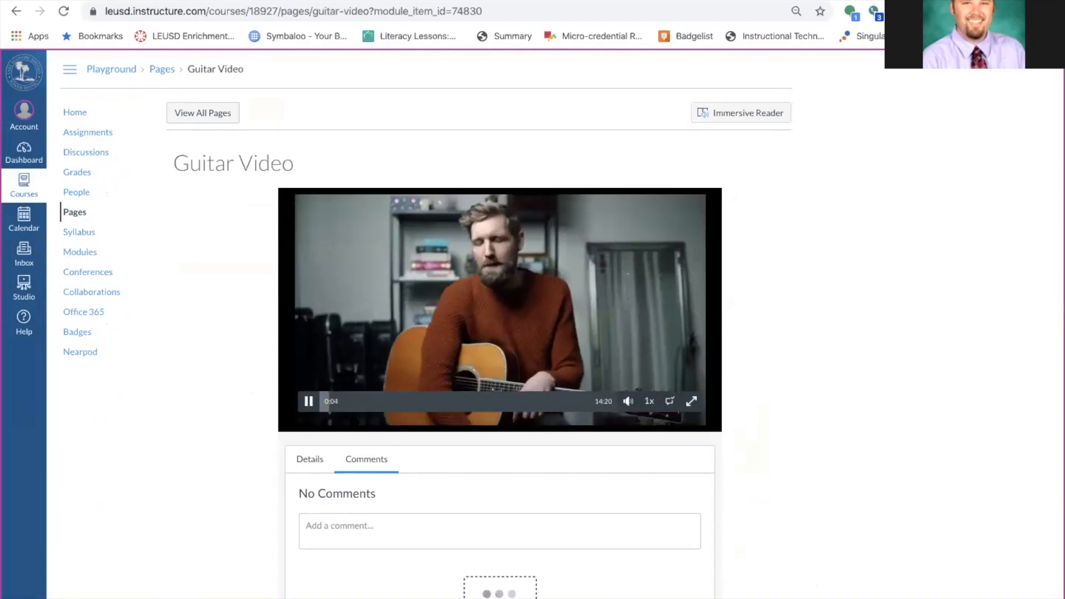
mouse_move(629, 405)
left_click_drag(677, 370, 597, 376)
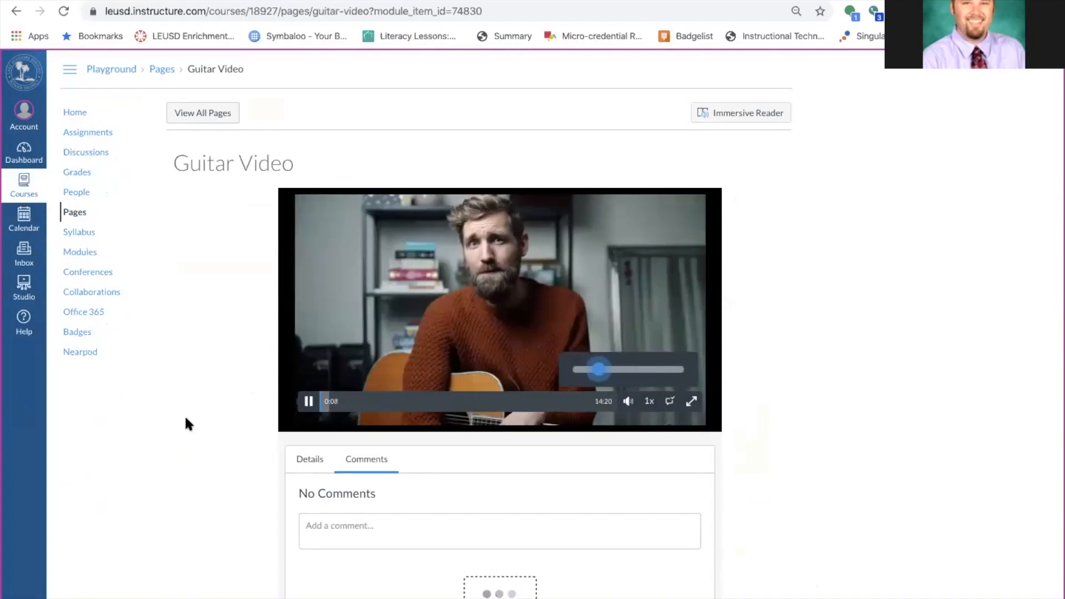
left_click(377, 526)
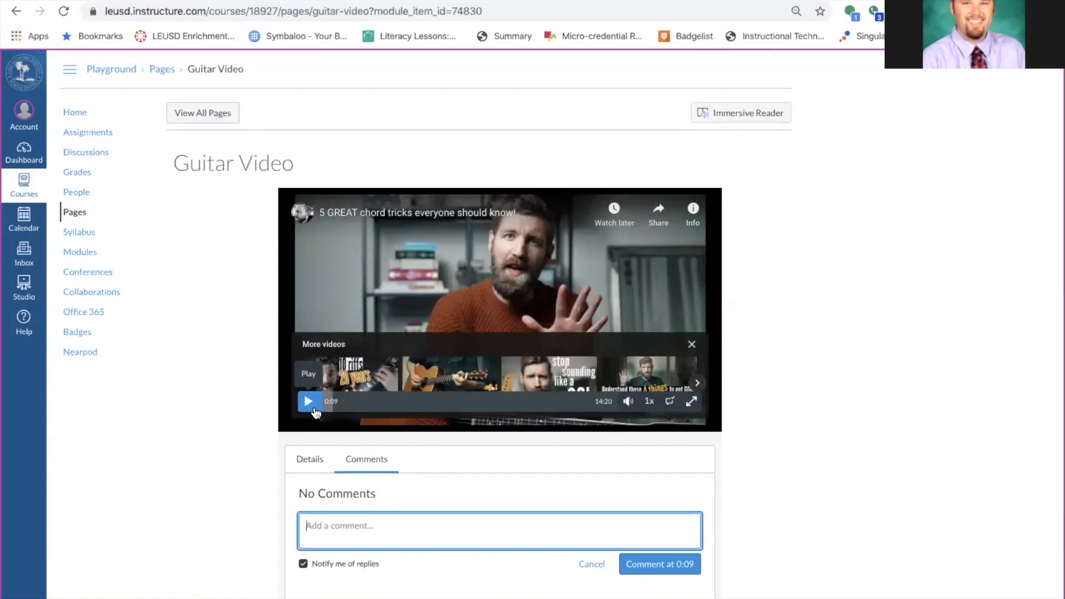
left_click(308, 402)
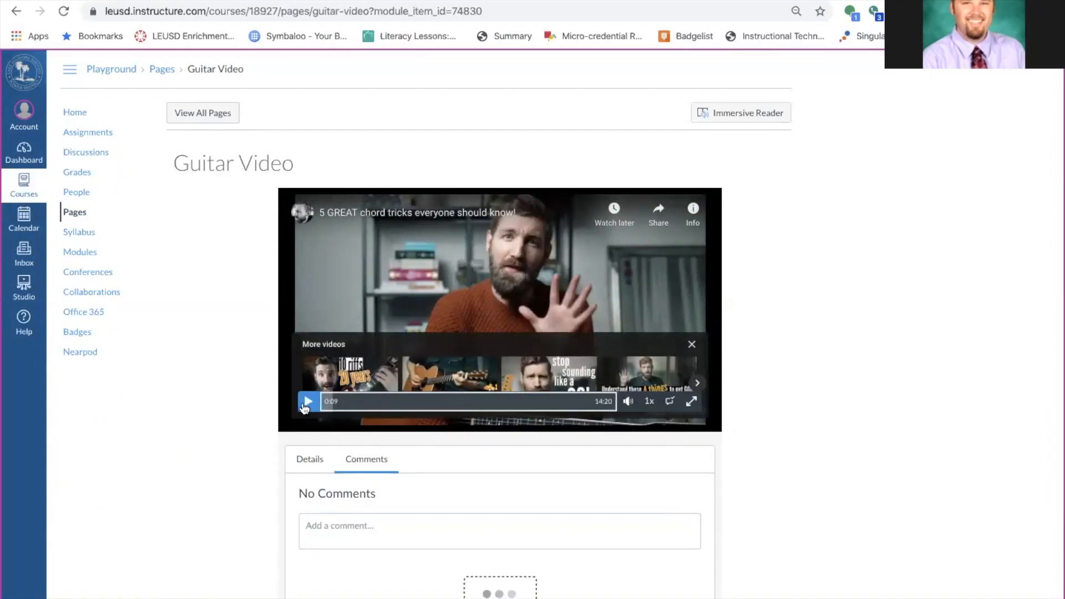
left_click(309, 401)
left_click(347, 530)
type("This is great!")
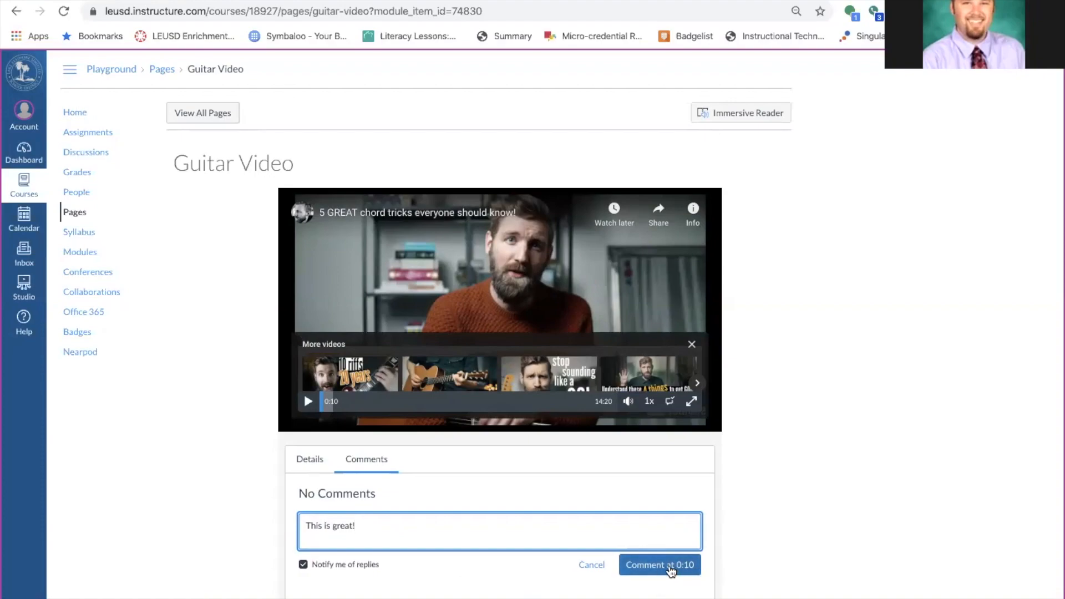
left_click(671, 571)
Pause and resume the video, then return to the course's modules list.
scroll(841, 458, "down", 3)
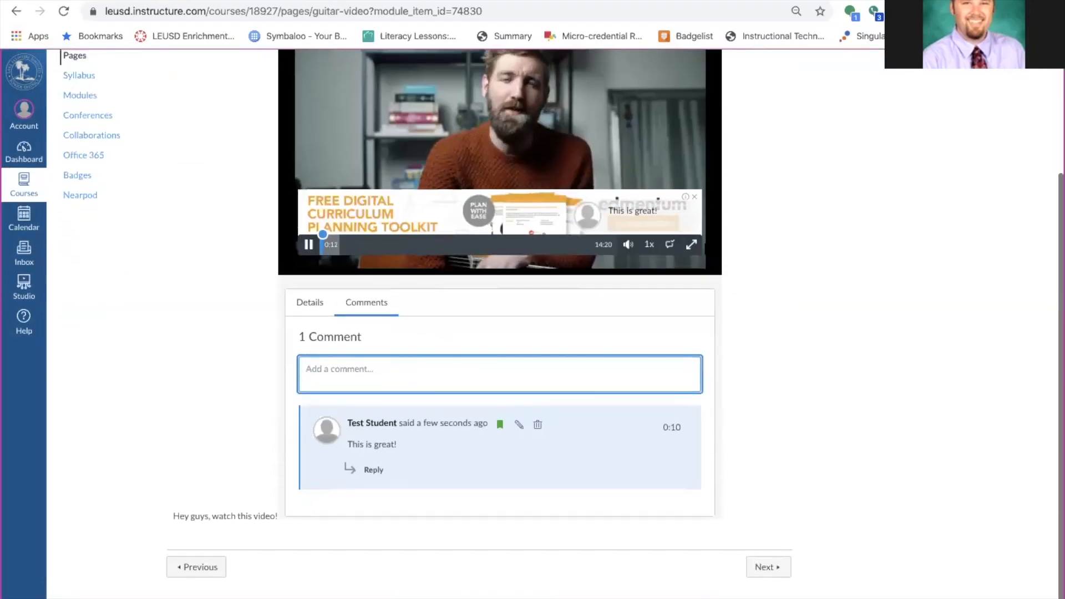
scroll(338, 238, "up", 3)
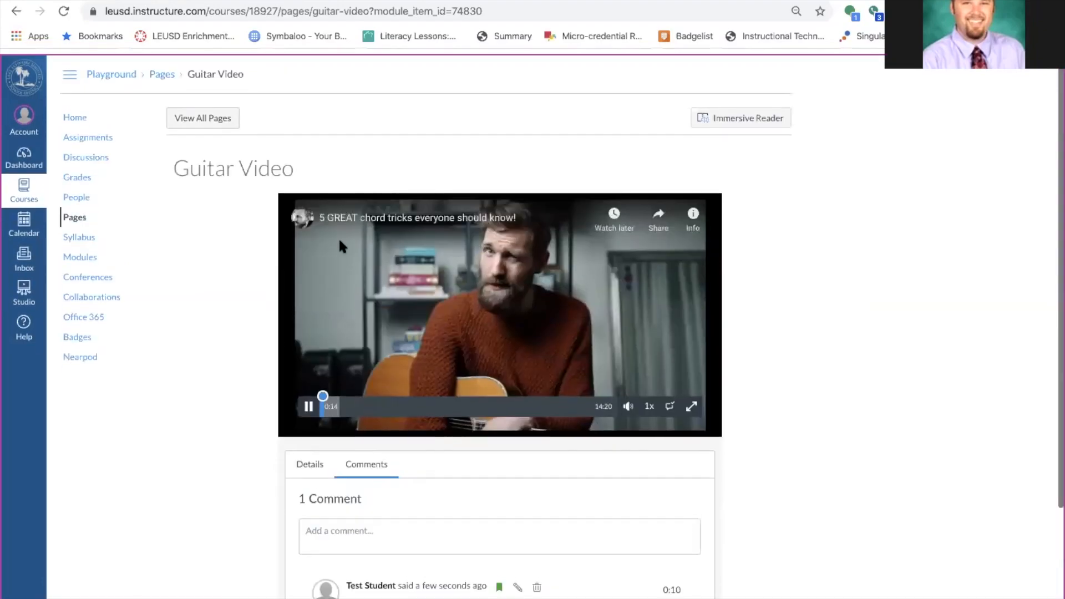
left_click(305, 391)
left_click(305, 392)
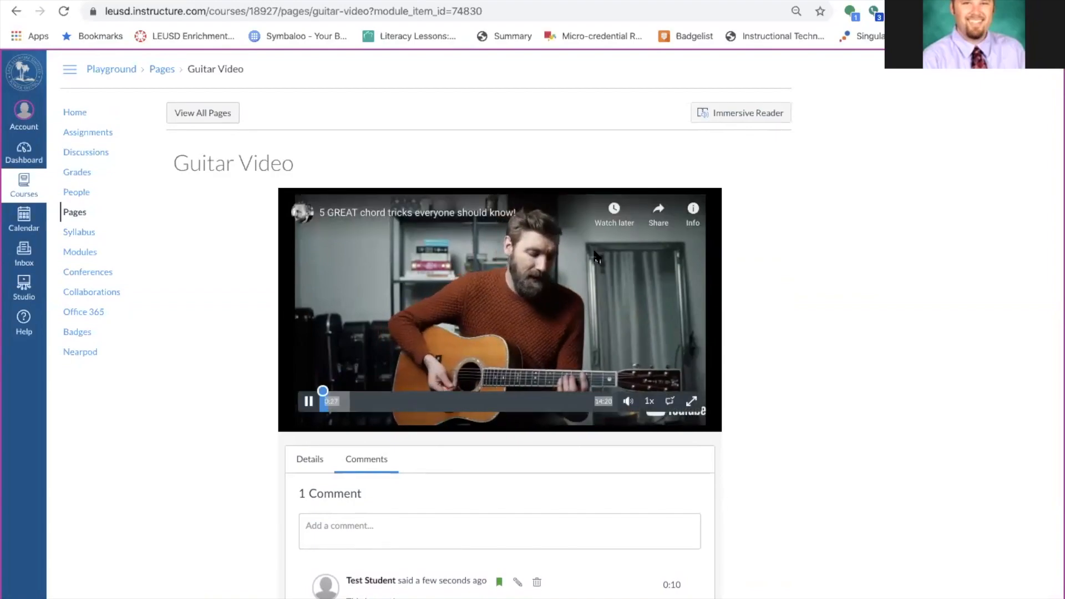
scroll(764, 294, "down", 3)
scroll(764, 290, "up", 1)
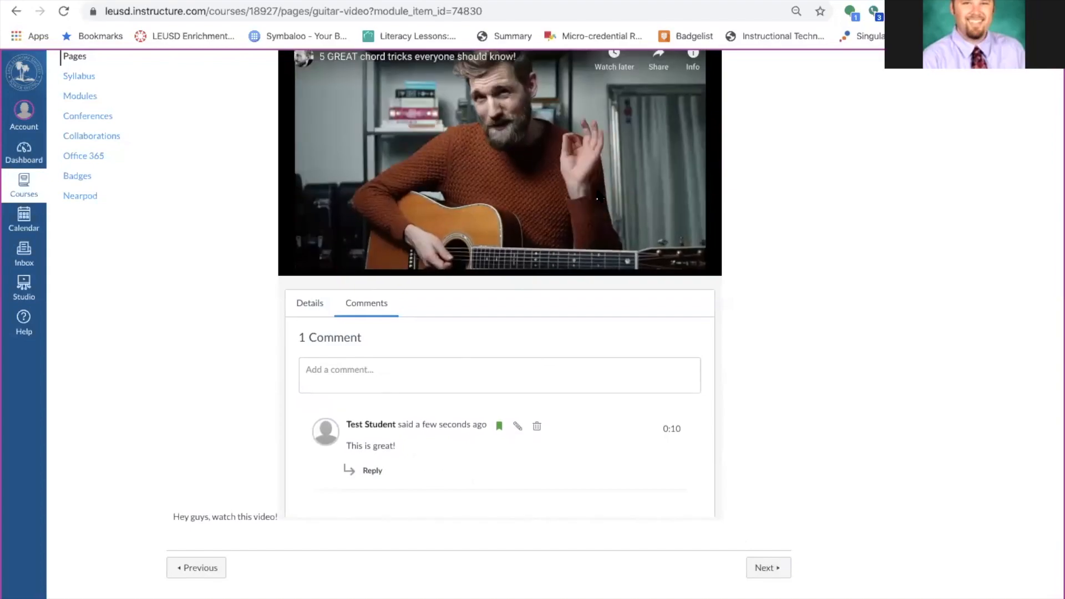
scroll(813, 268, "up", 3)
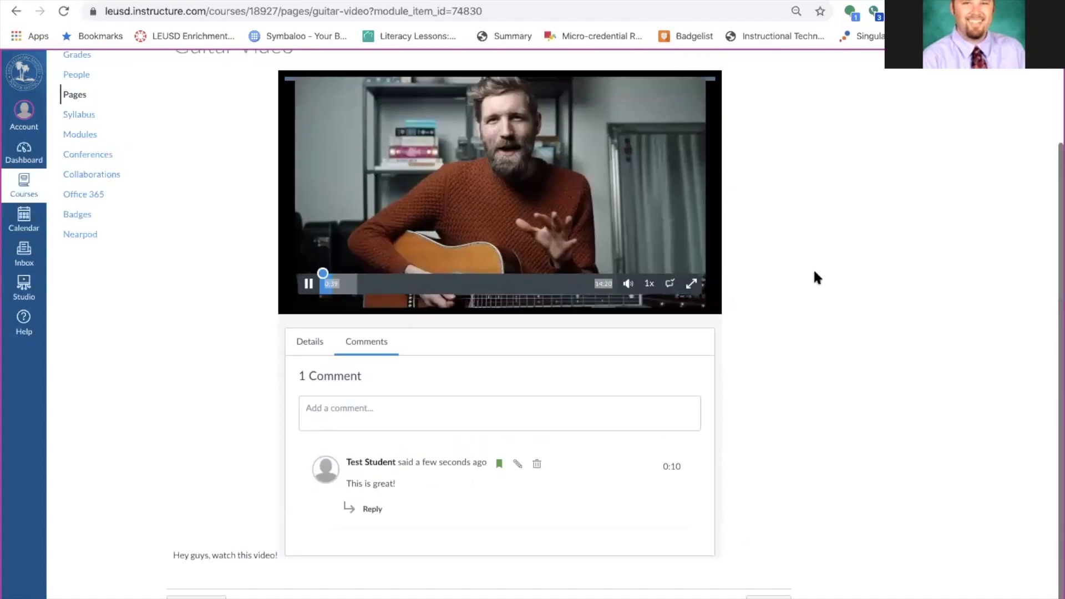
left_click(75, 113)
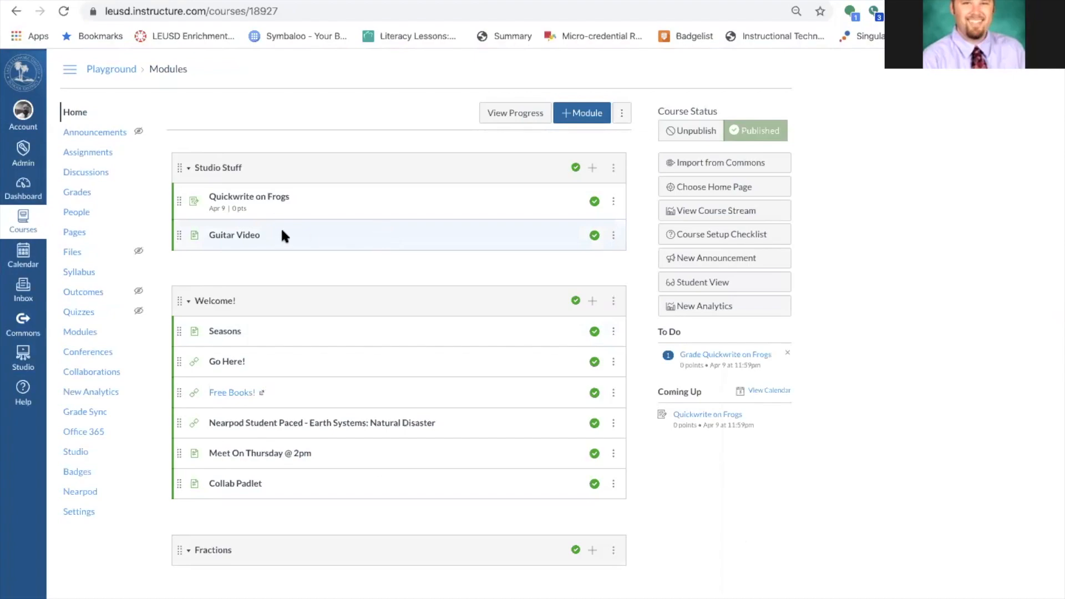
Open the Guitar Video page and view the Test Student's viewing insights.
left_click(222, 240)
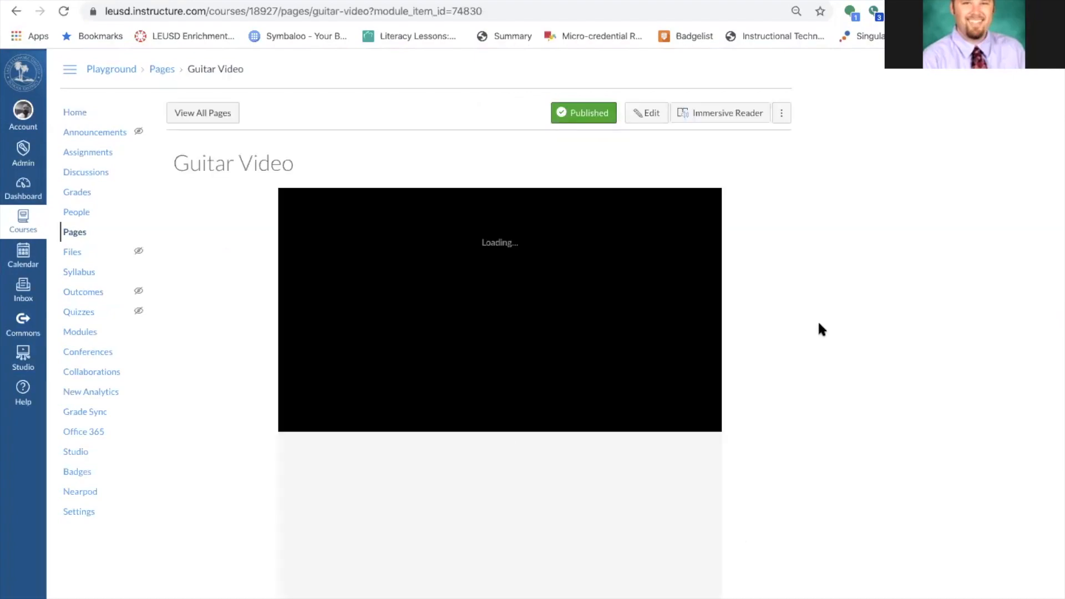
scroll(818, 321, "down", 3)
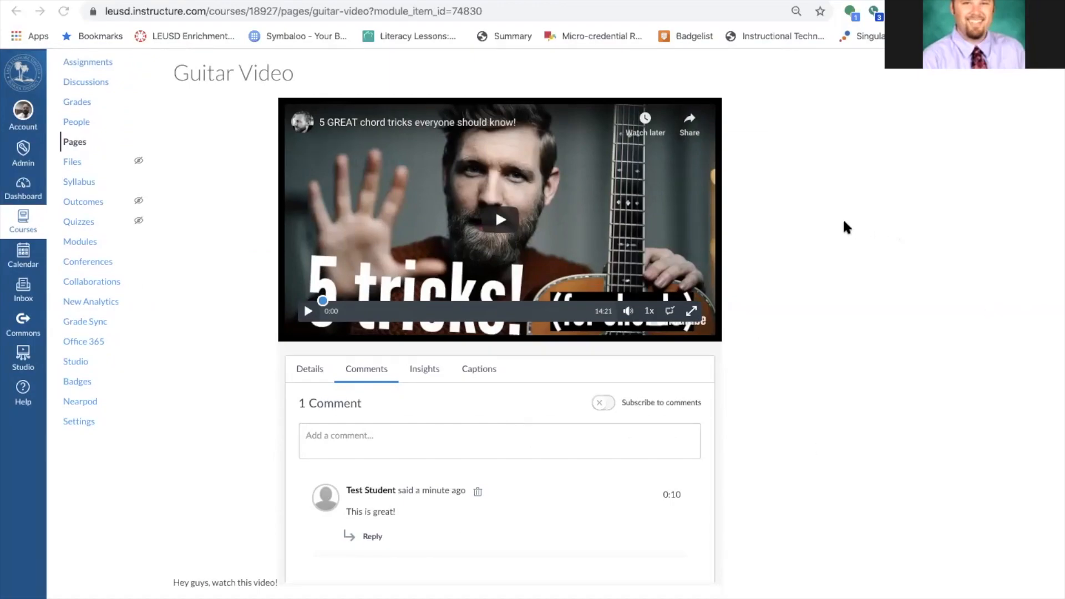
left_click(425, 370)
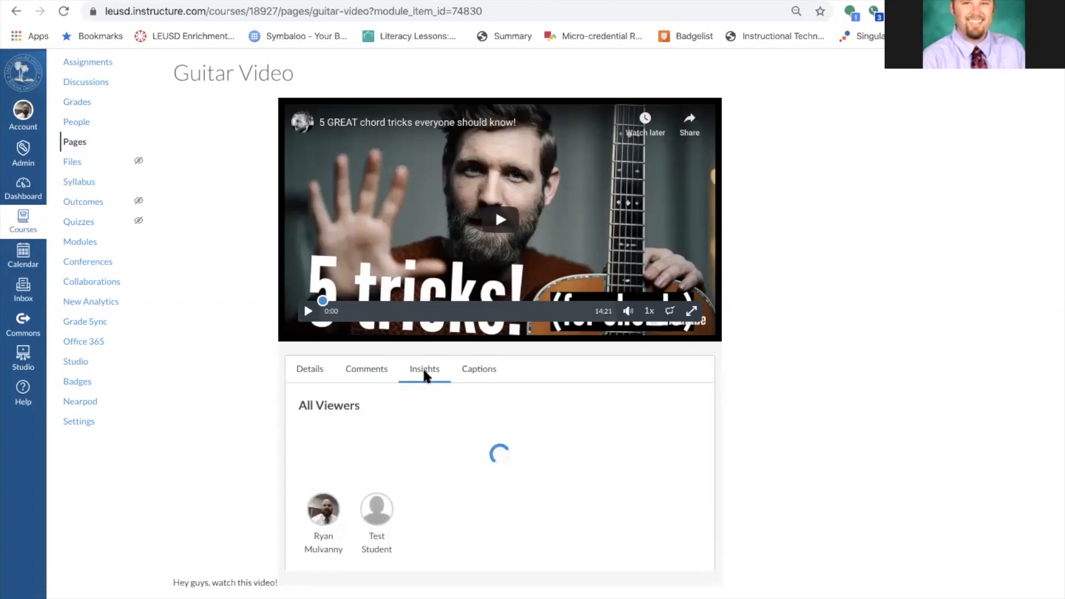
left_click(377, 511)
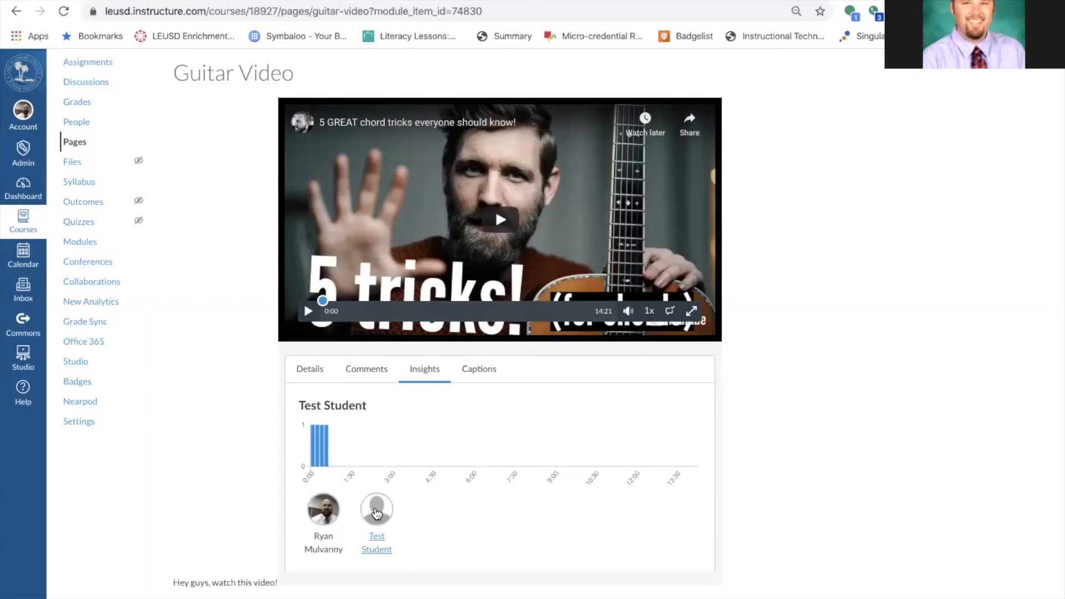
Show the video's title and full YouTube description on the Details tab.
mouse_move(327, 444)
left_click(310, 374)
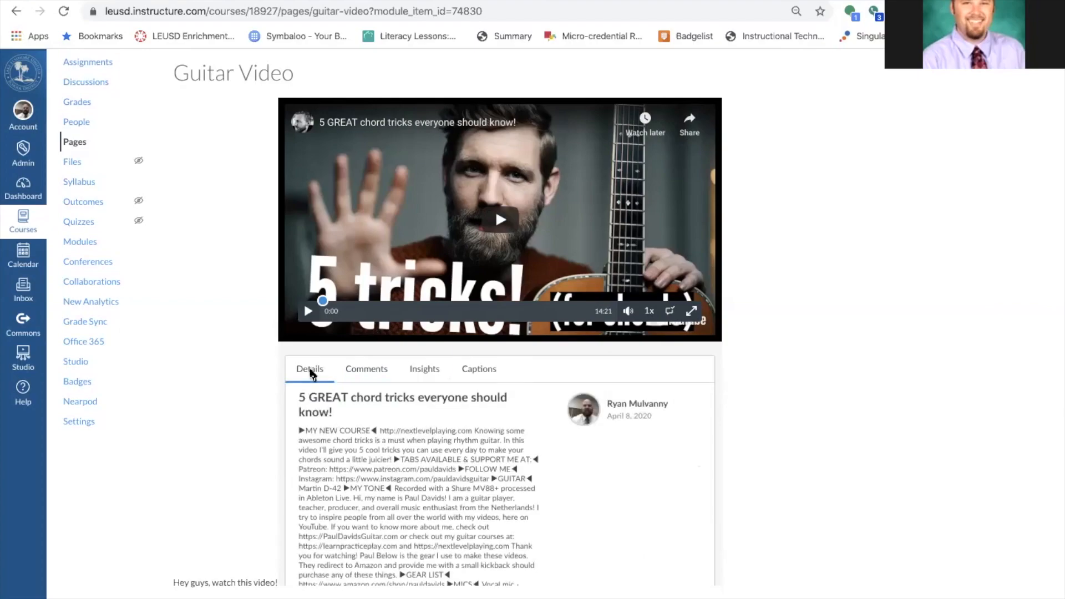
scroll(427, 470, "down", 2)
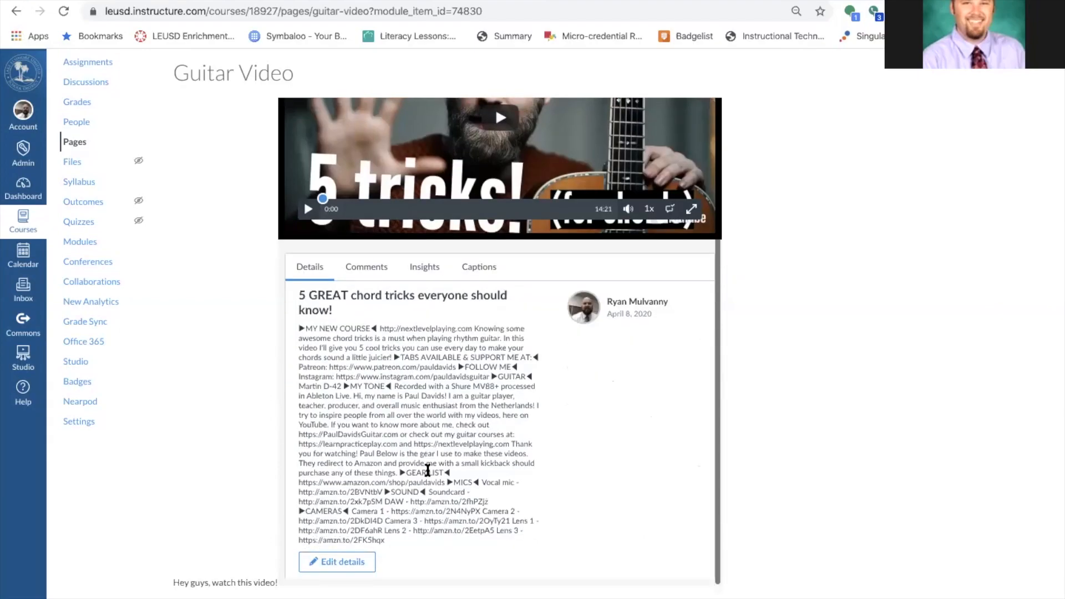
scroll(427, 470, "up", 1)
scroll(427, 471, "down", 1)
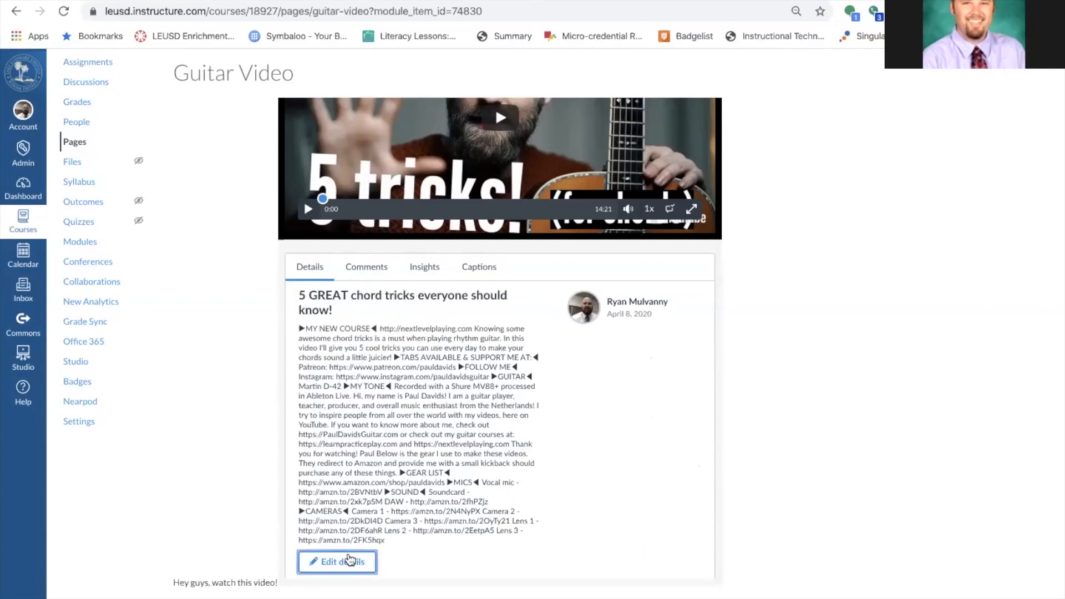
Replace the video description with 'Make sure you watch the whole thing!' and save it.
left_click(350, 561)
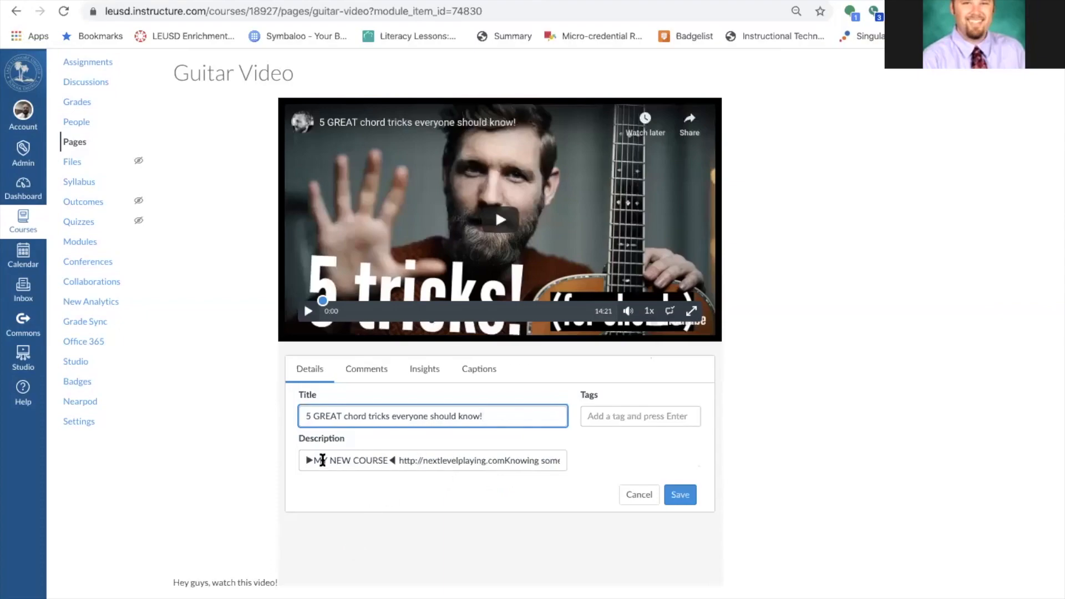
left_click_drag(306, 459, 735, 580)
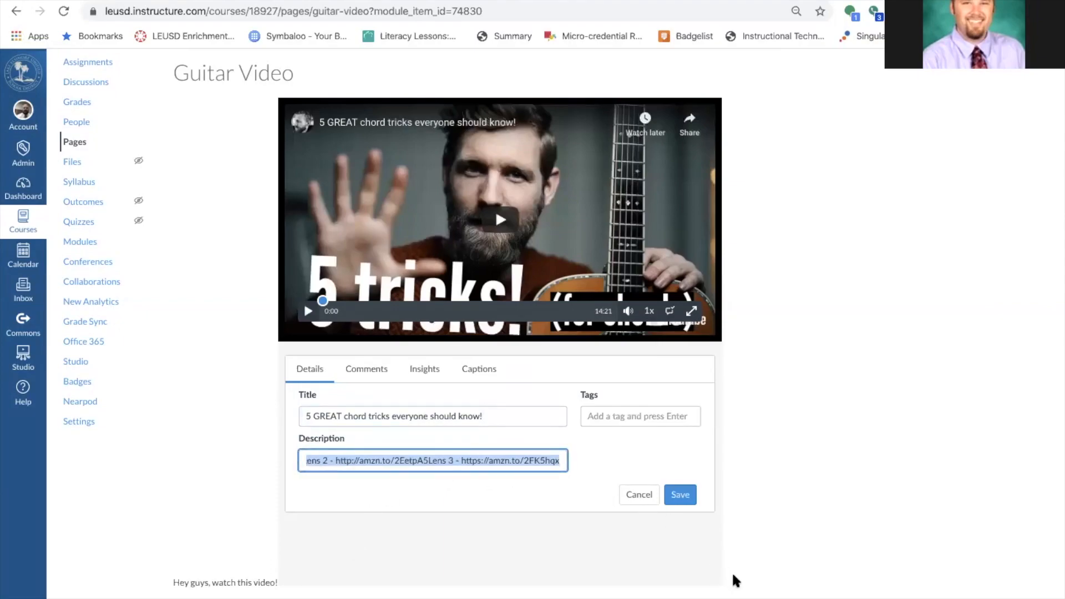
type("M")
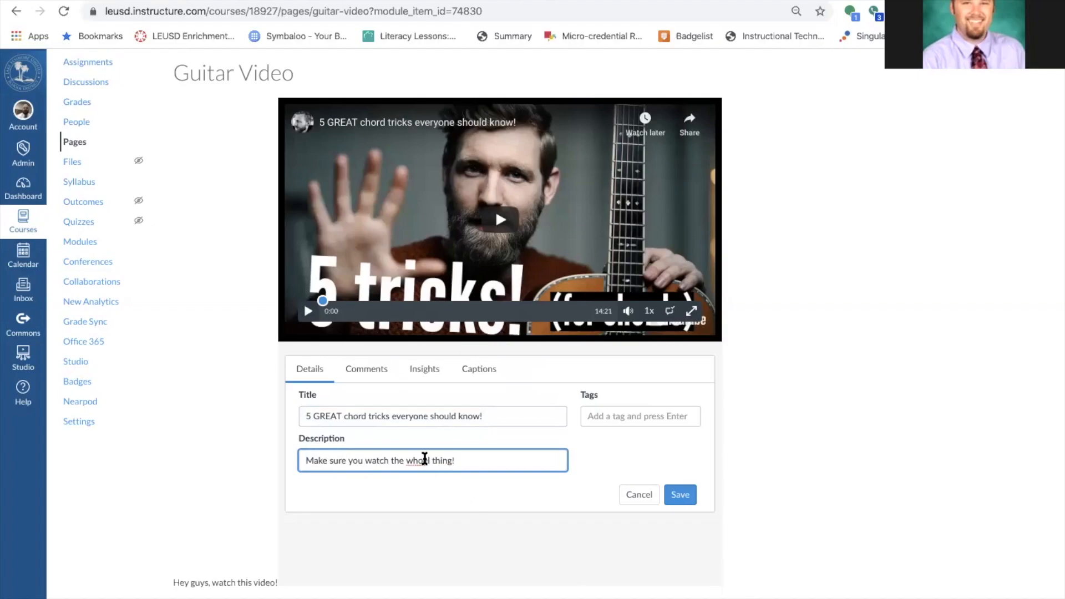
key("BackSpace")
key("BackSpace")
type("le")
left_click(678, 497)
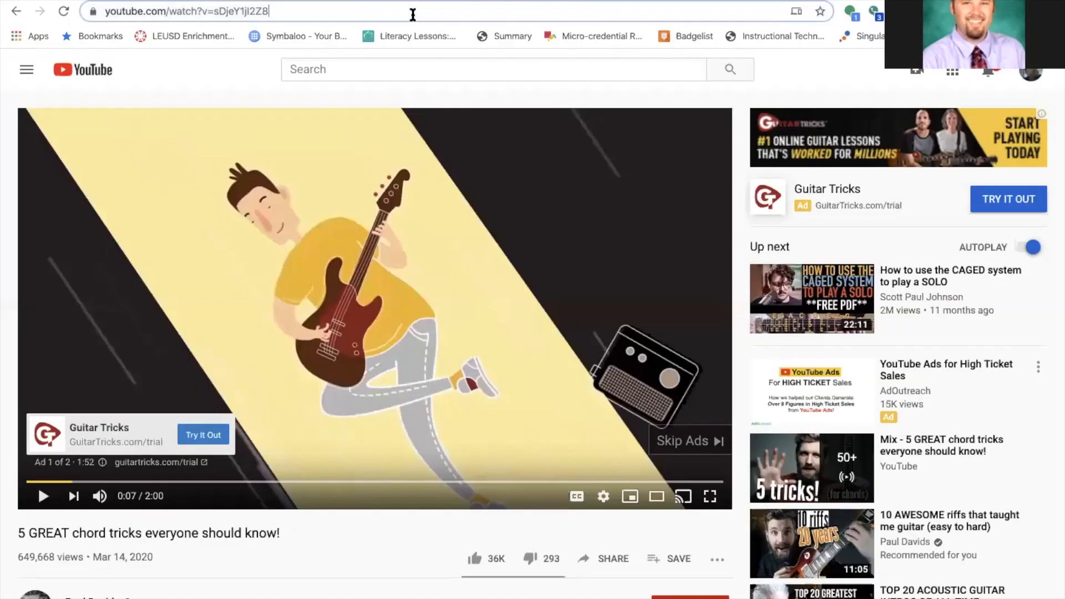
Return to the Playground course's Modules page.
left_click(412, 13)
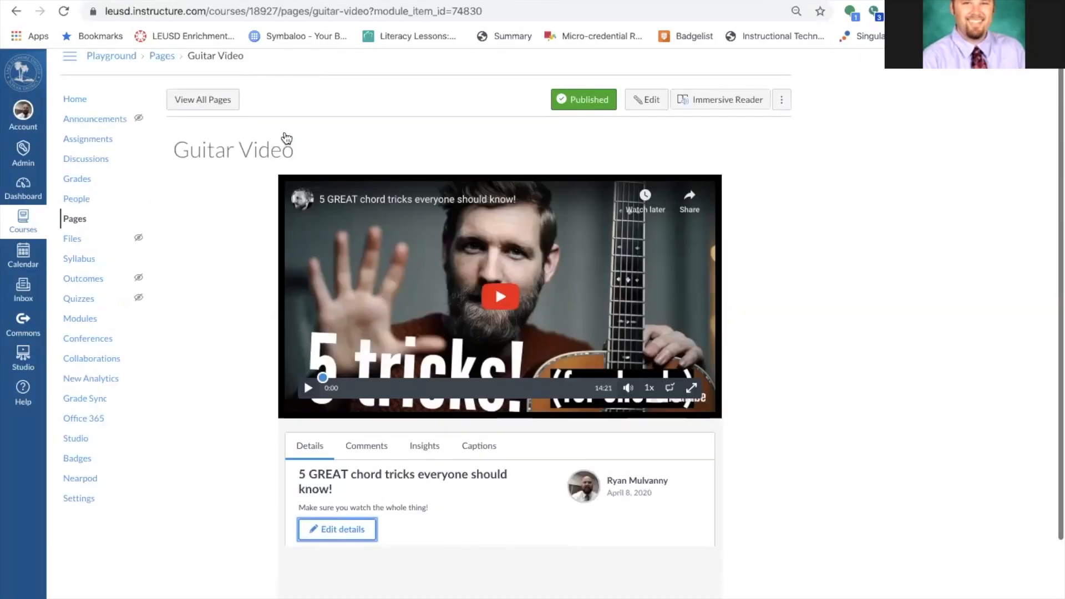
scroll(286, 137, "up", 1)
left_click(89, 113)
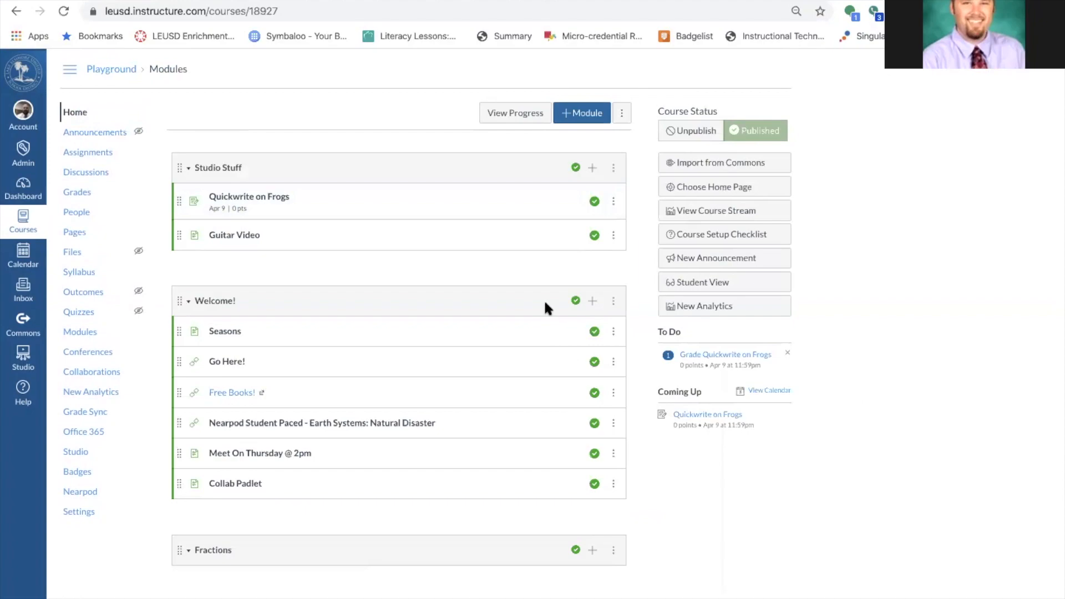
Add a new page named 'Video' to the end of the Welcome! module.
left_click(592, 302)
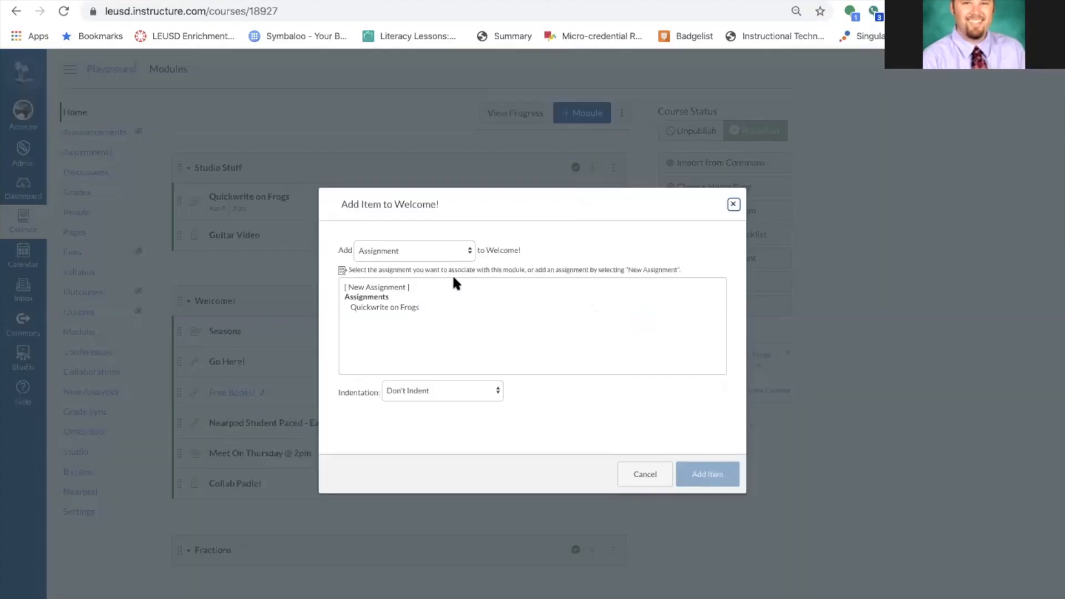
left_click(443, 248)
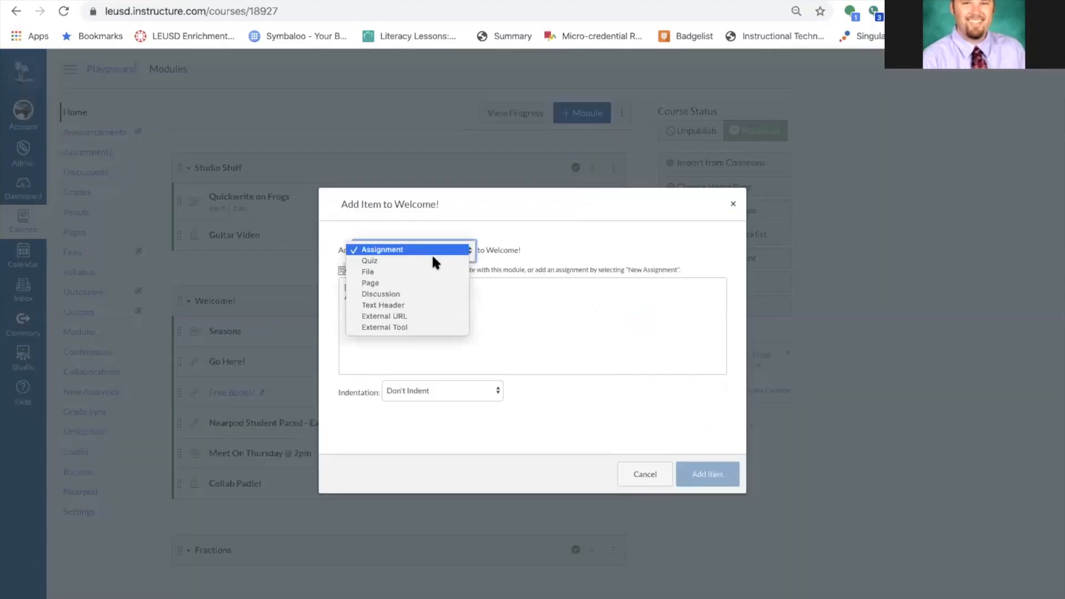
left_click(418, 282)
left_click(377, 288)
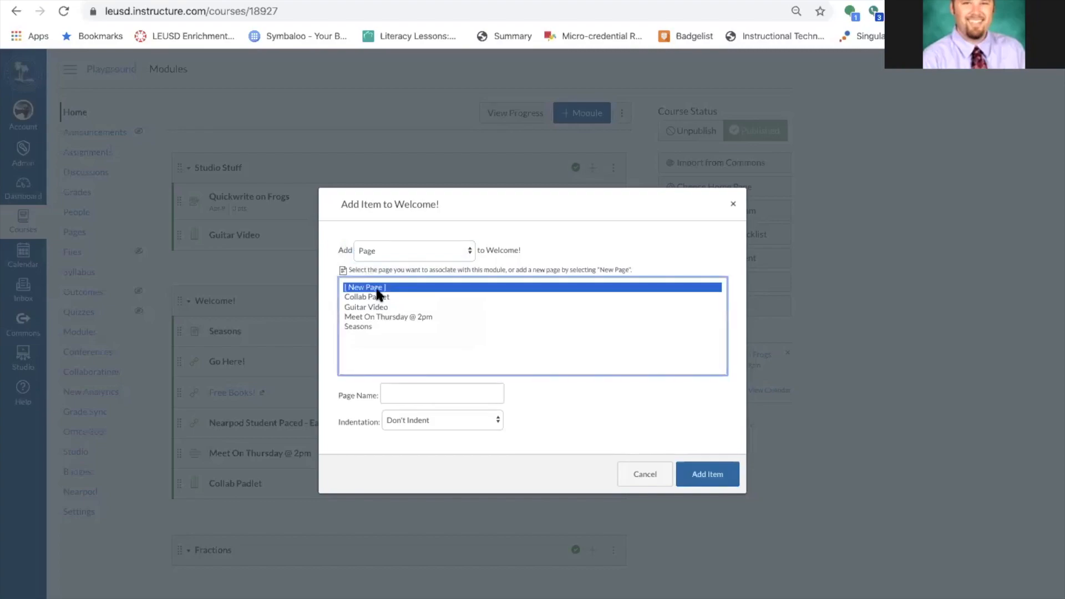
left_click(426, 394)
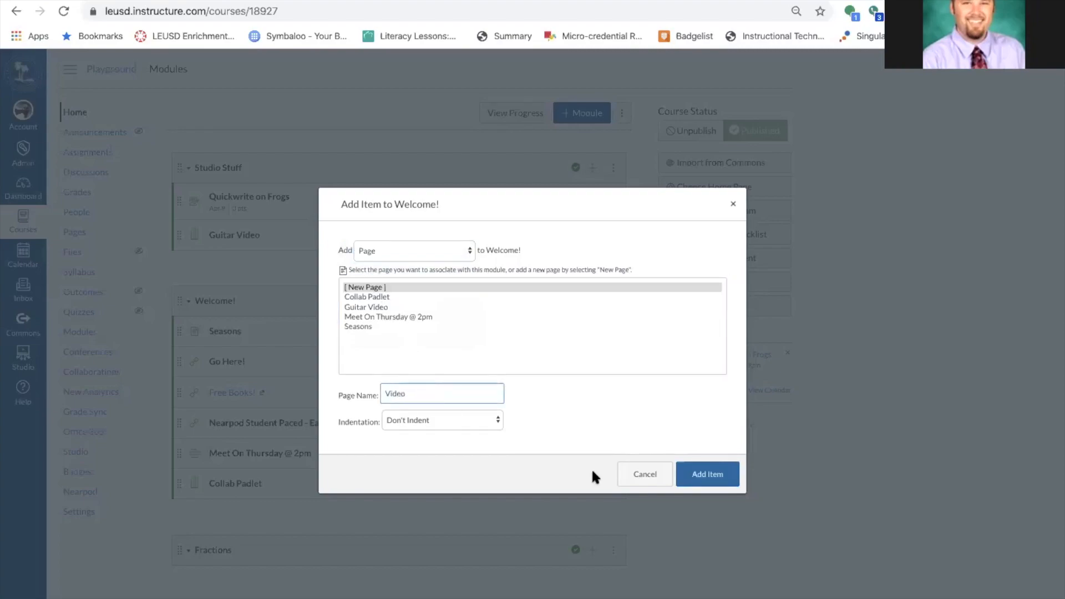
left_click(703, 474)
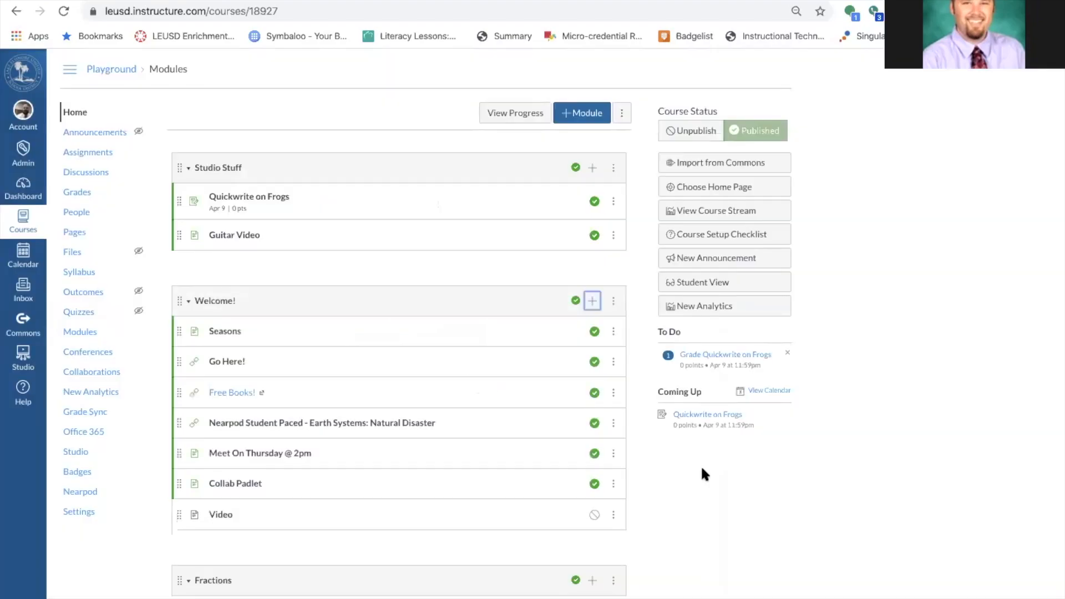
Publish the Video page and open it in the page editor.
left_click(594, 515)
left_click(220, 515)
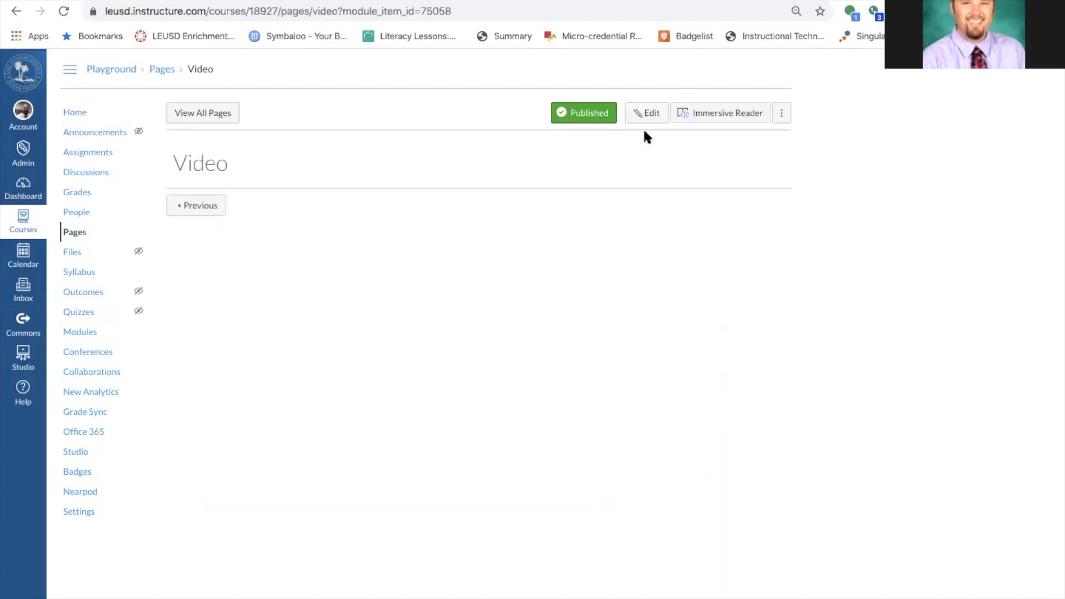
left_click(651, 115)
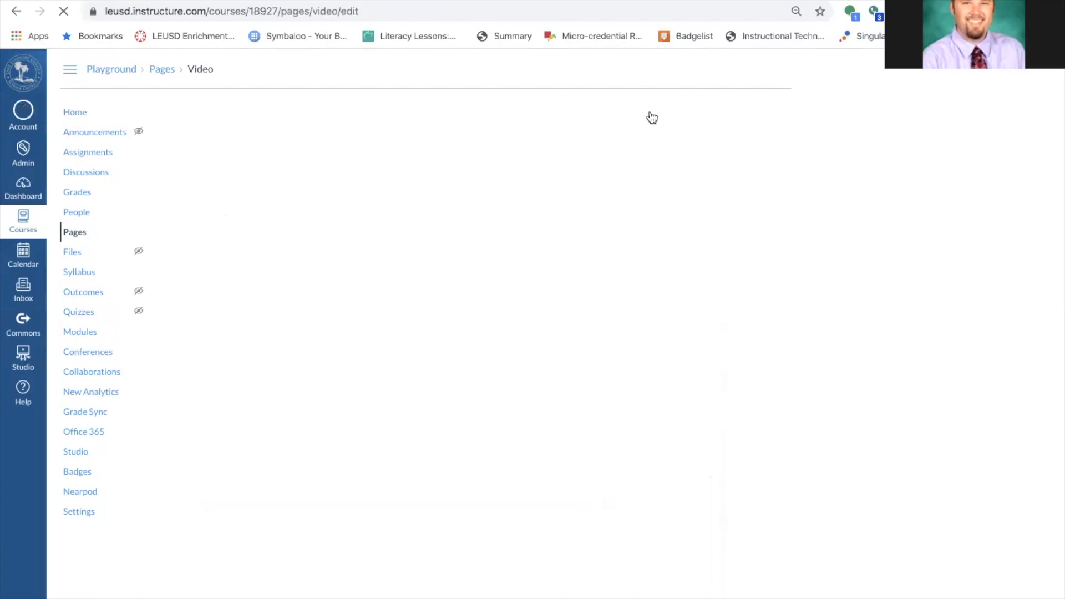
left_click(269, 213)
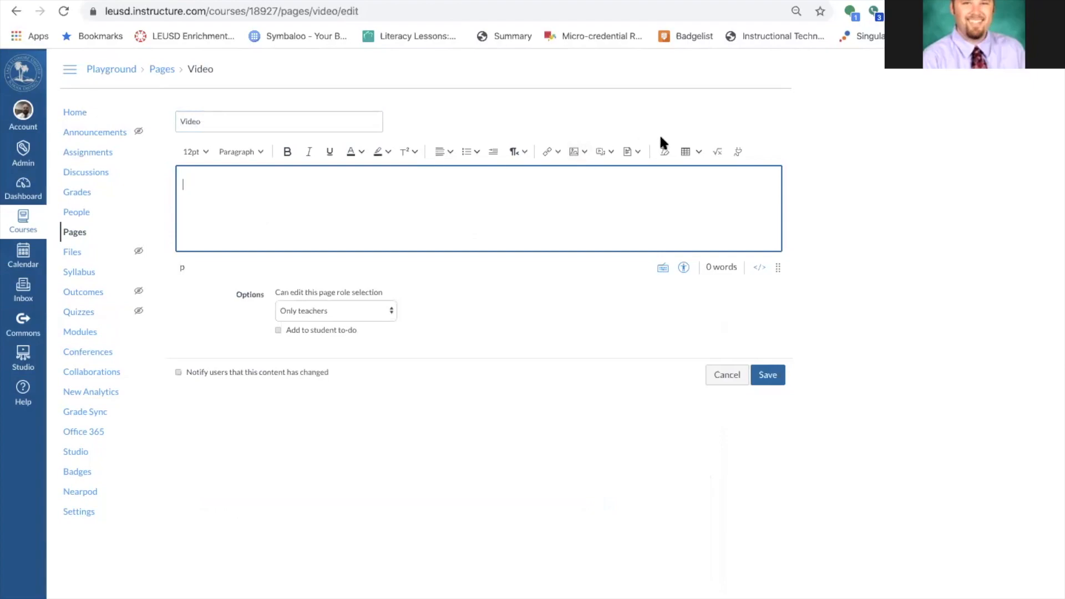
Add the YouTube guitar video to the Studio uploads through the Canvas Studio app.
left_click(735, 150)
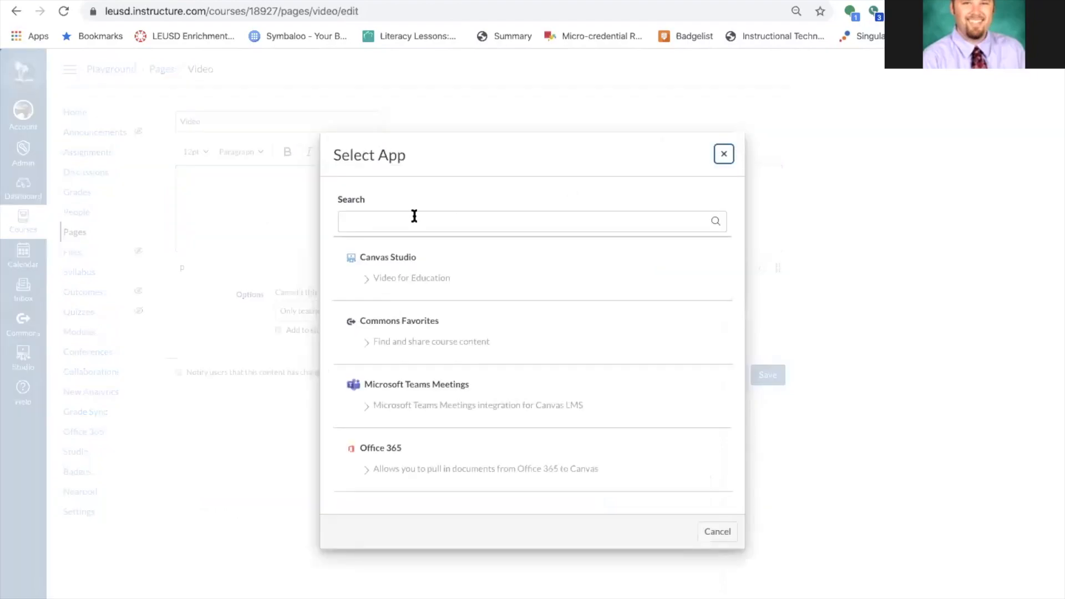
left_click(346, 258)
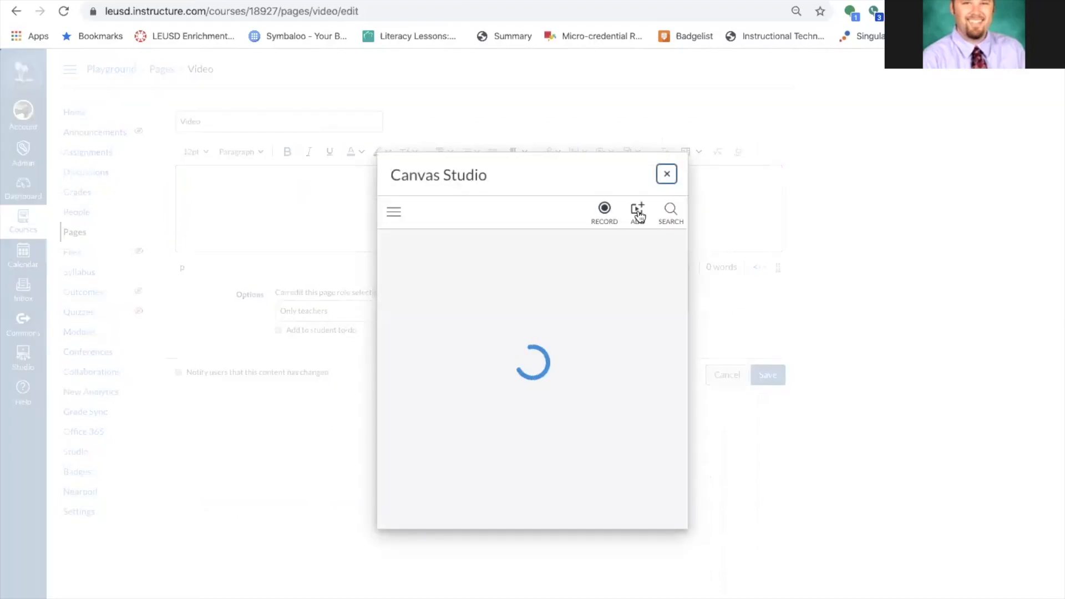
left_click(637, 214)
left_click(565, 433)
type("https://www.youtube.com/watch?v=sDjeY1jI2Z8")
left_click(533, 478)
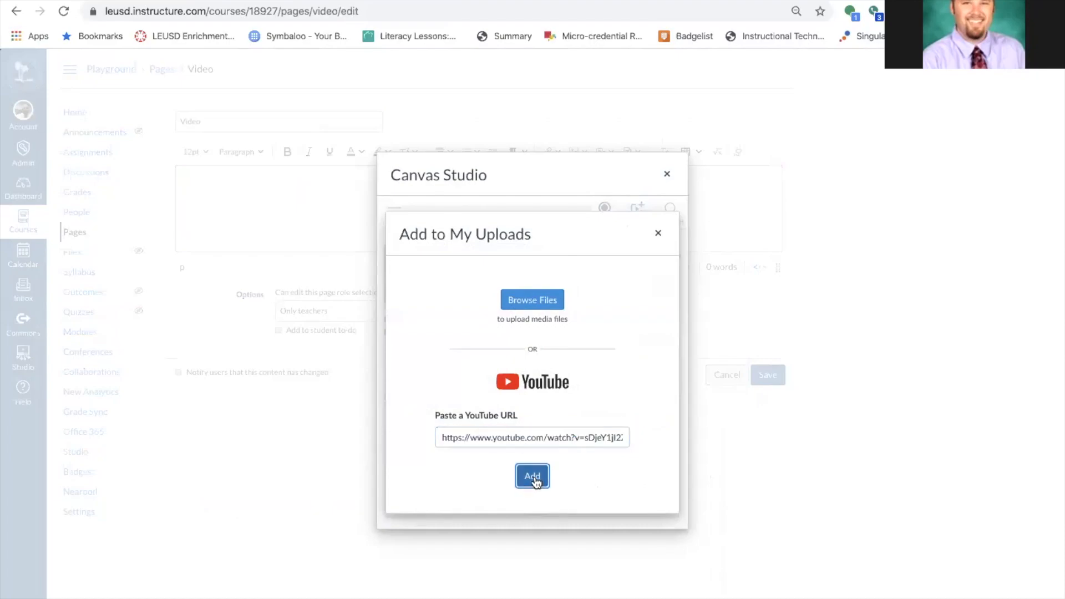
mouse_move(508, 315)
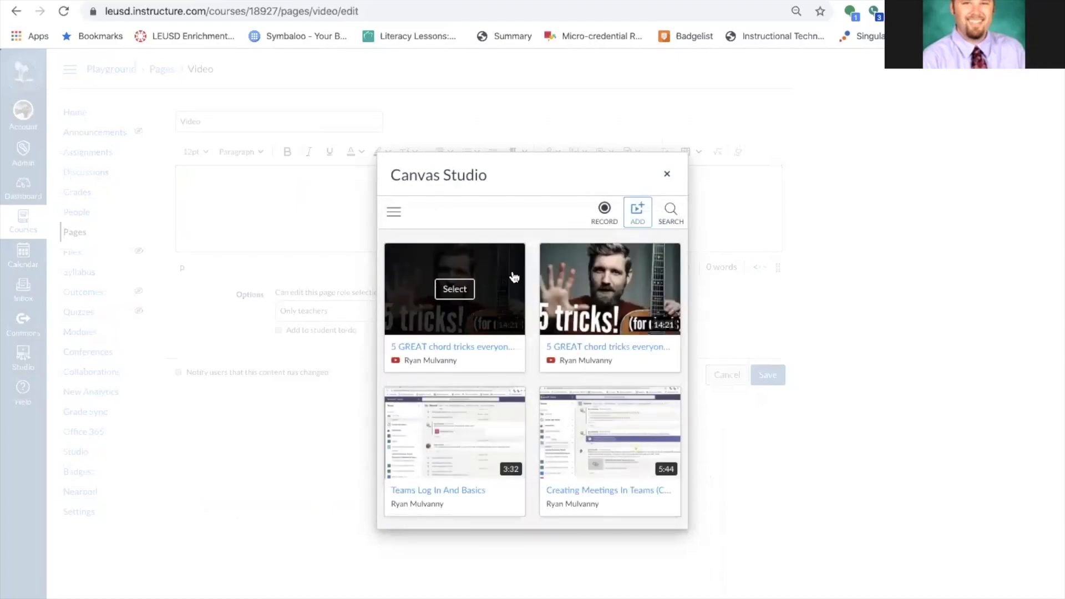
left_click(665, 176)
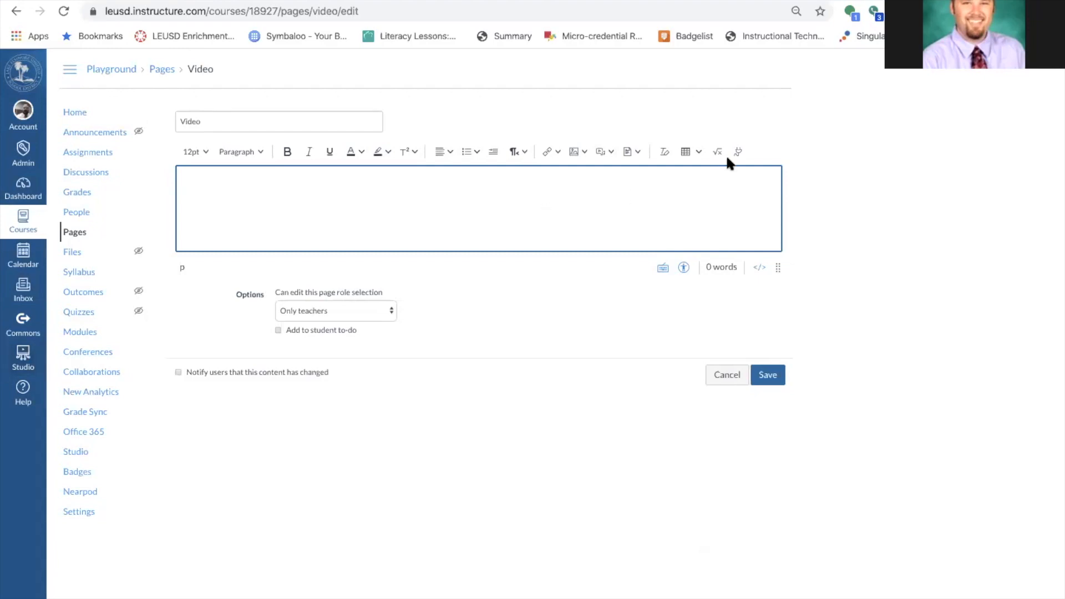
In the Studio library, create a public link for '5 GREAT chord tricks everyone should know!' and select it.
left_click(22, 355)
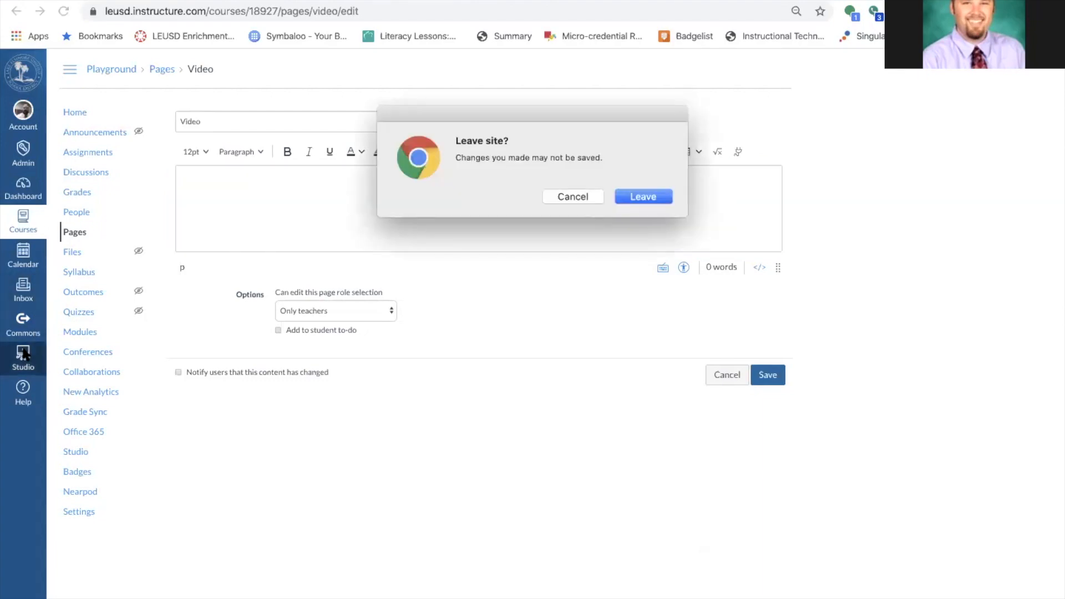
left_click(631, 197)
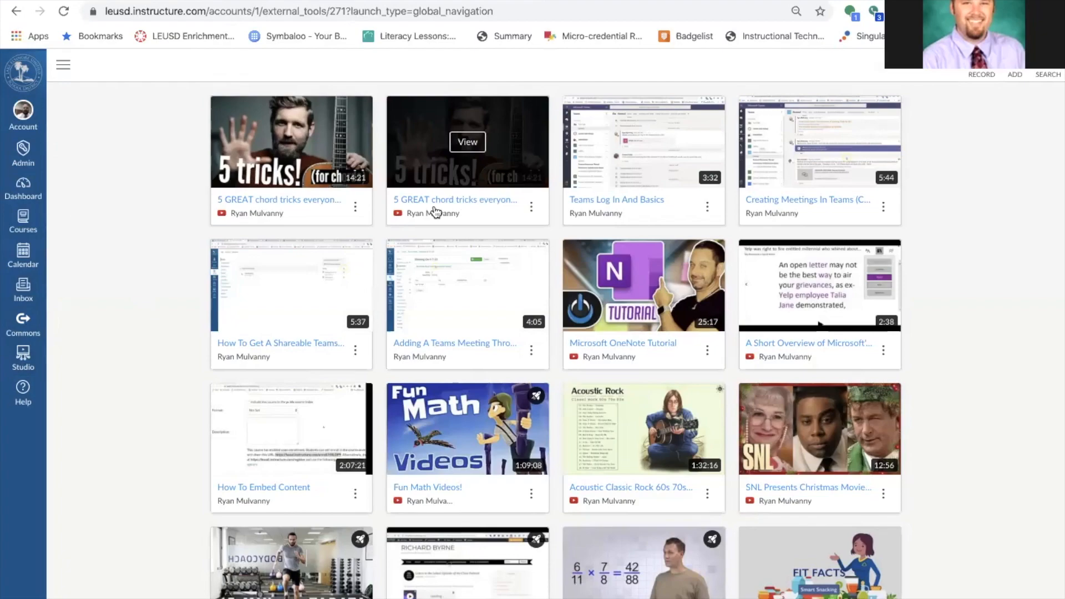
left_click(531, 207)
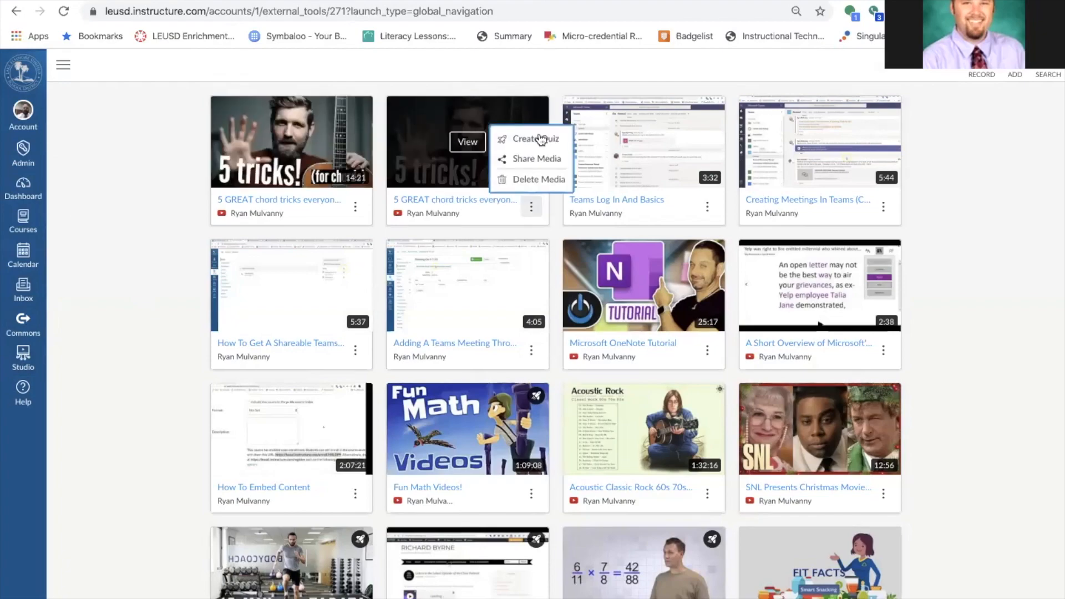
left_click(543, 161)
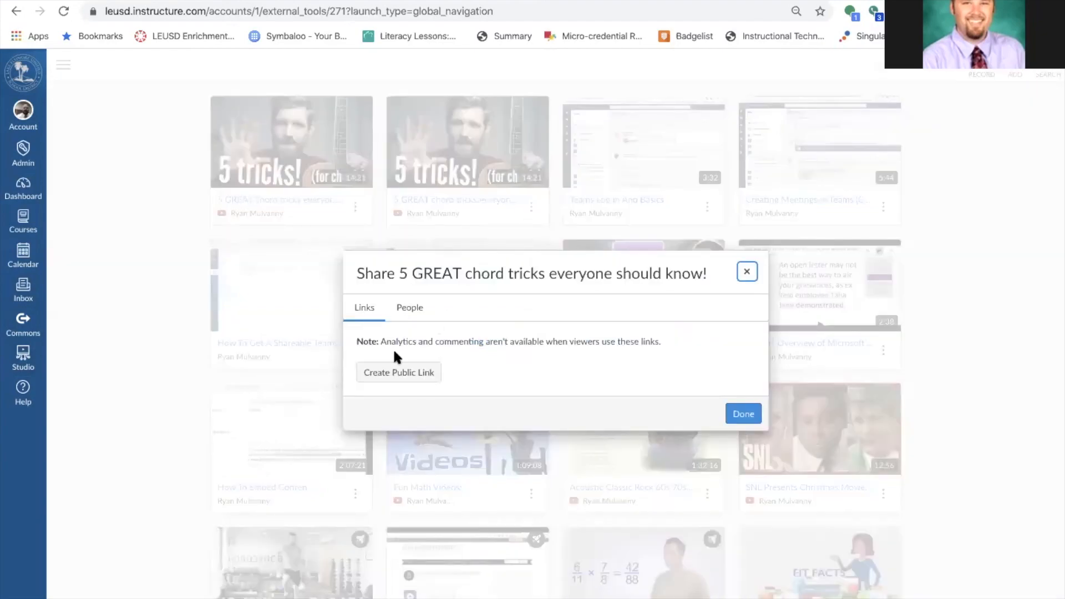
left_click(386, 377)
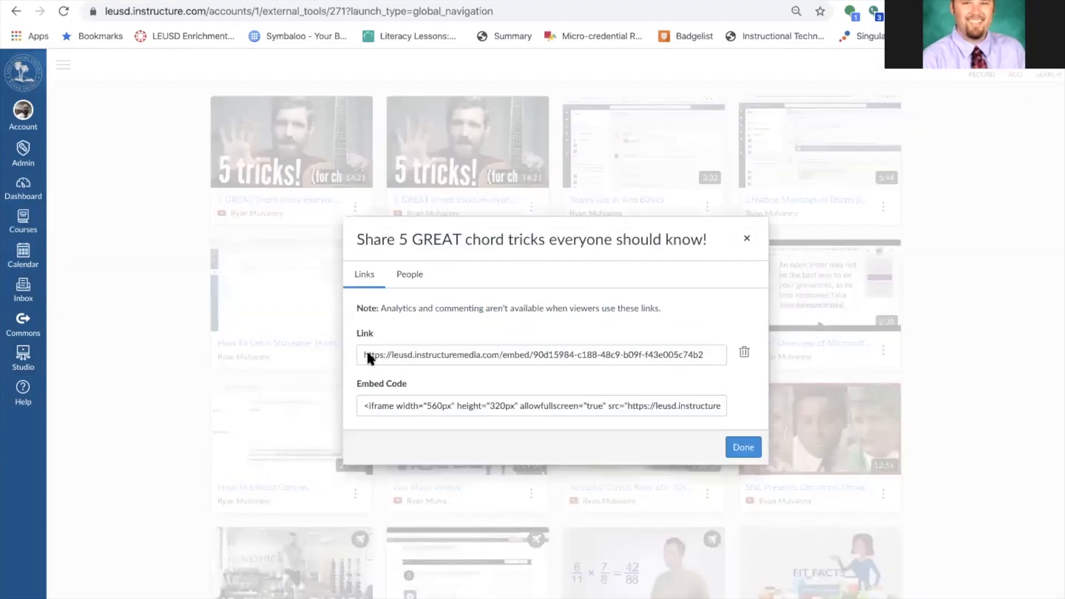
left_click_drag(357, 354, 604, 355)
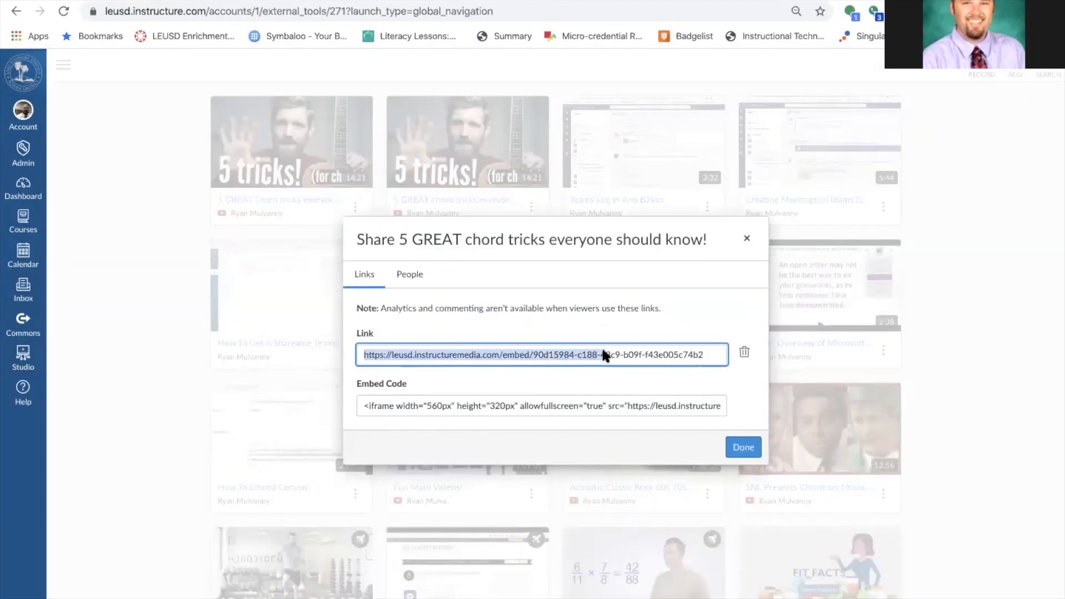
triple_click(603, 350)
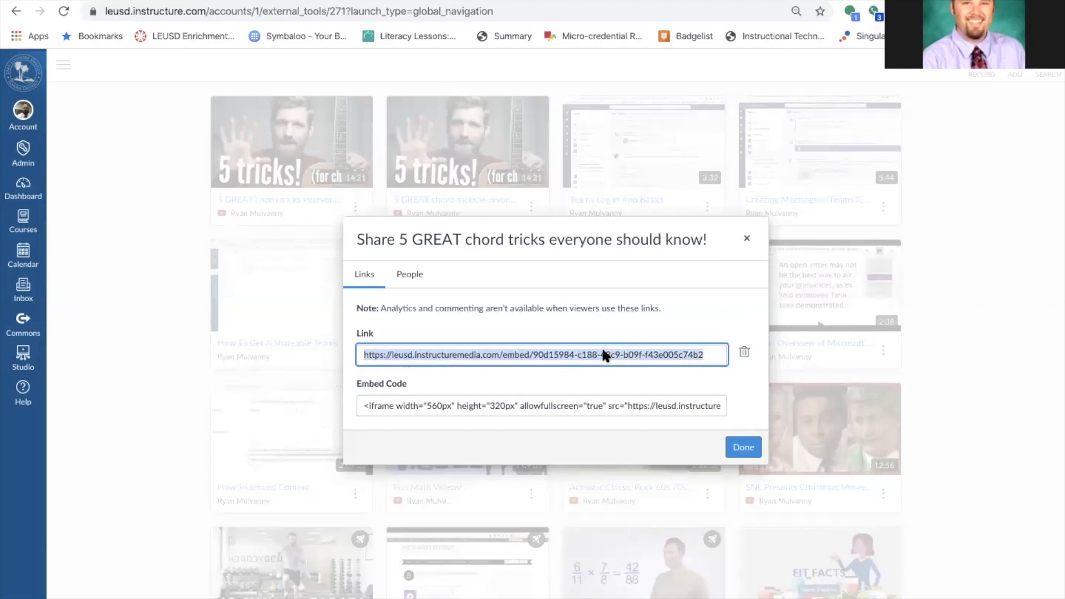
Play the chord tricks video from its public link in a new tab, then return to Studio.
left_click(749, 242)
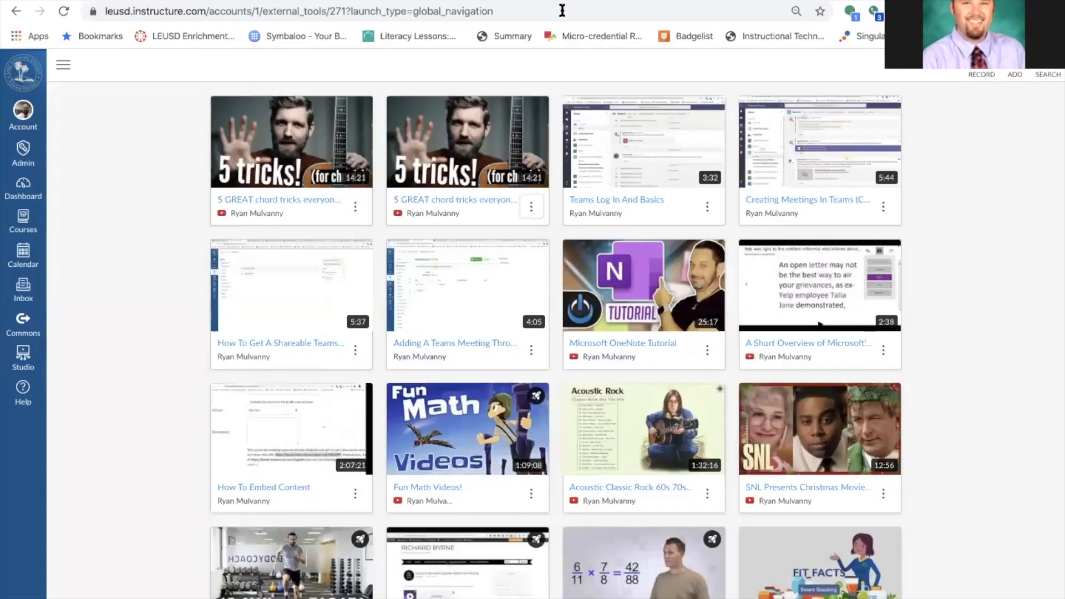
key("ctrl+t")
type("https://leusd.instructuremedia.com/embed/90d15984-c188-48c9-b09f-f43e005c74b2")
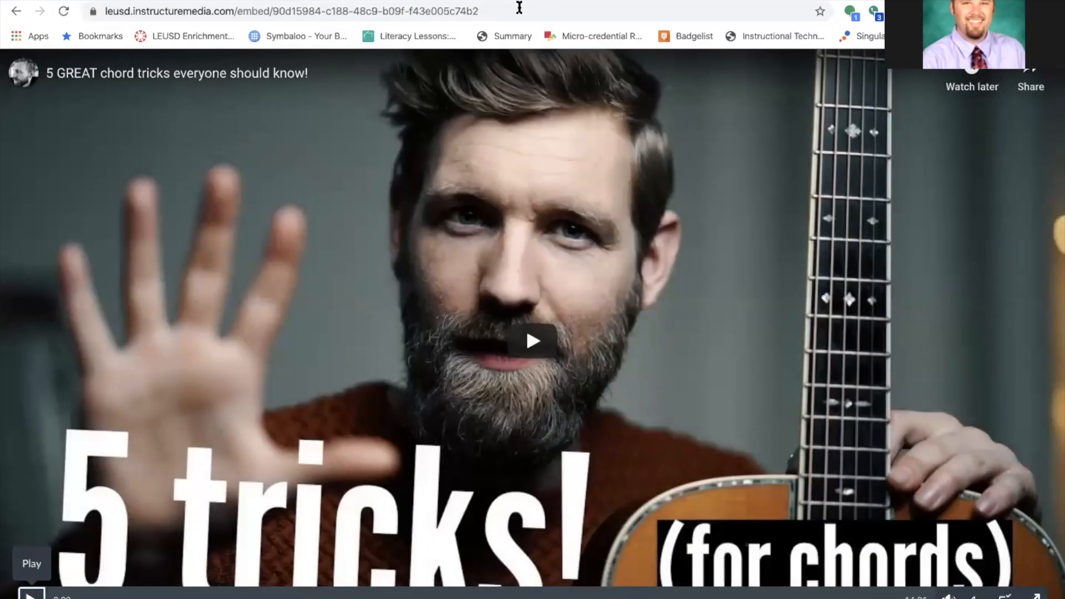
left_click(31, 591)
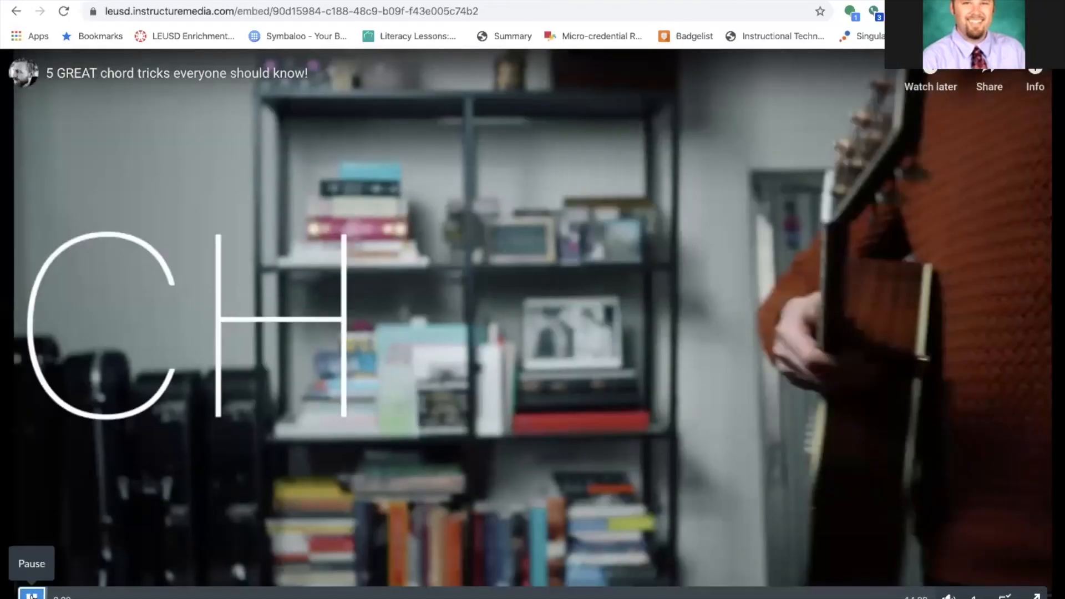
left_click(32, 593)
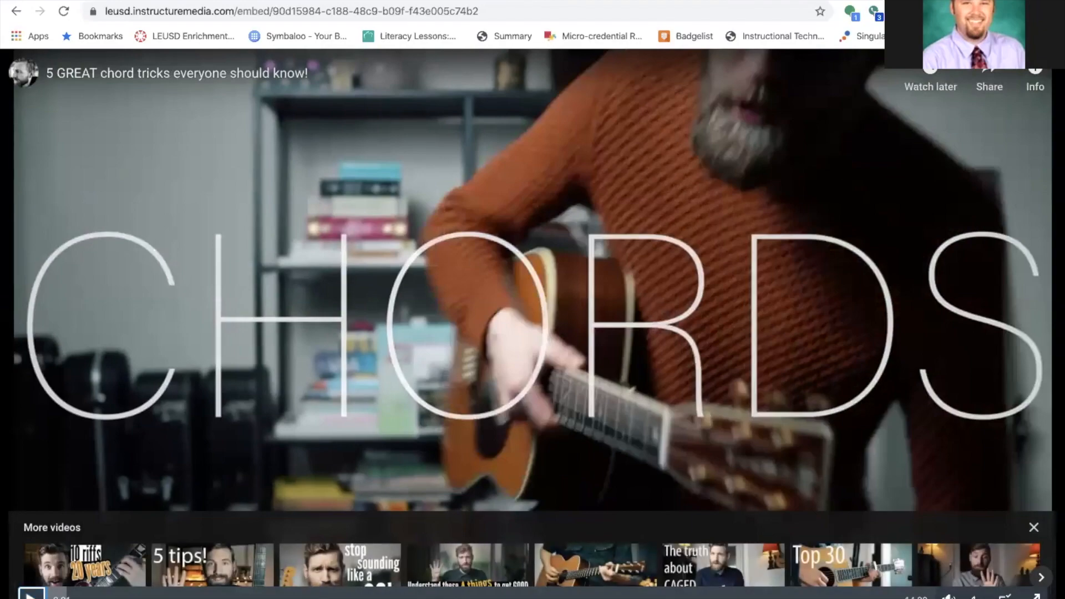
left_click(243, 1)
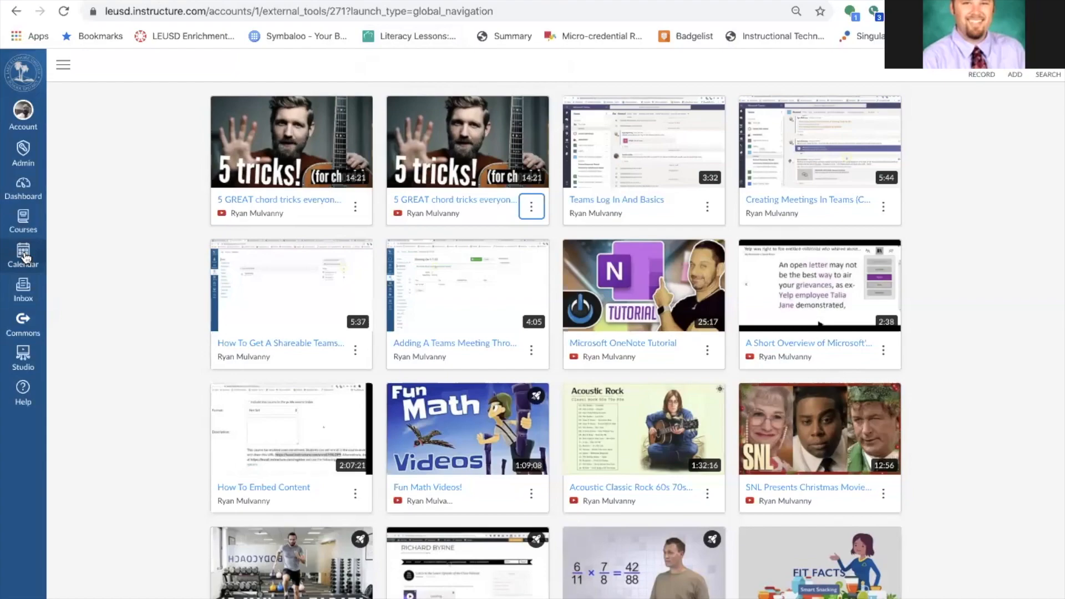
Go through the Dashboard and Sandbox course to the Playground Course's Modules page.
left_click(26, 231)
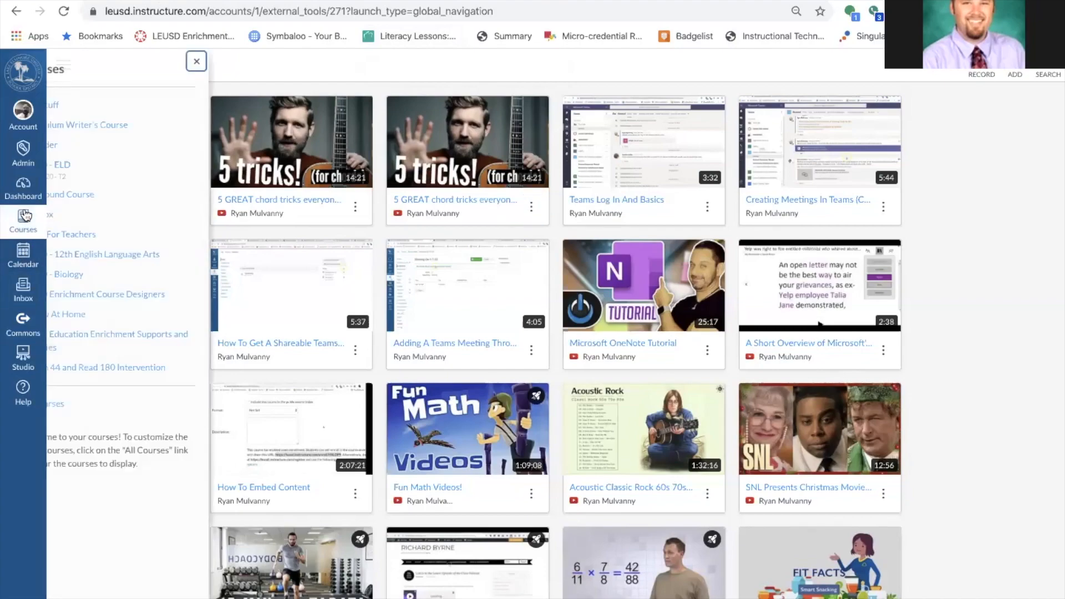
left_click(23, 358)
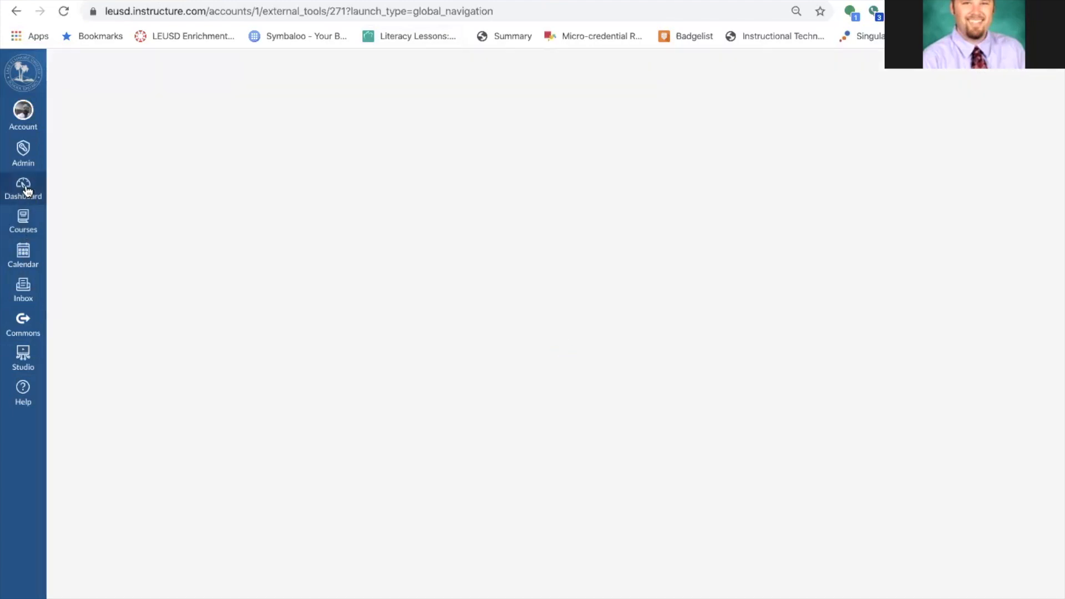
left_click(24, 189)
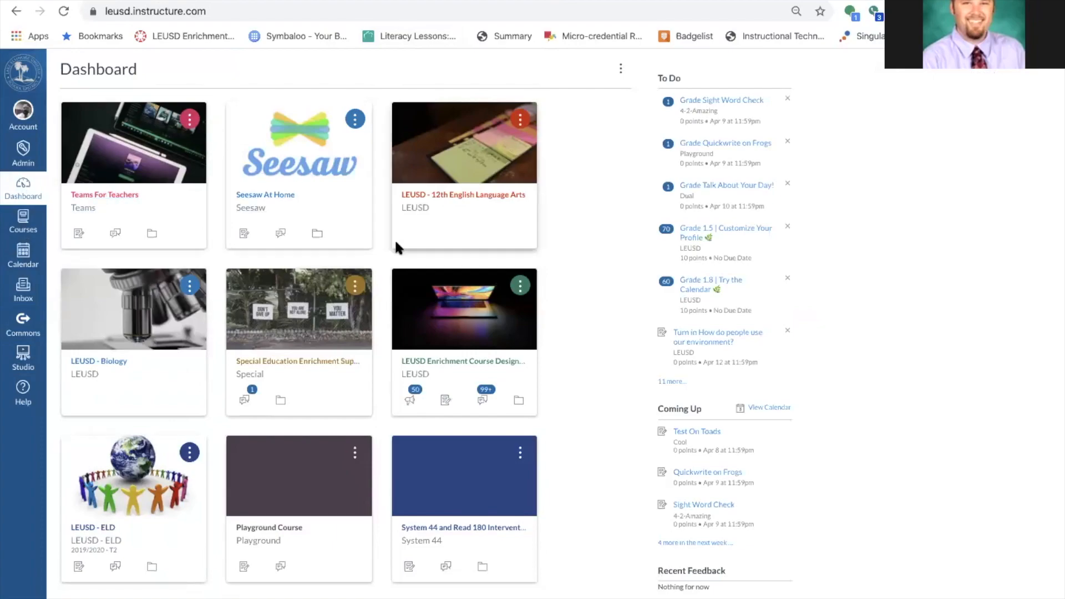
scroll(394, 238, "down", 6)
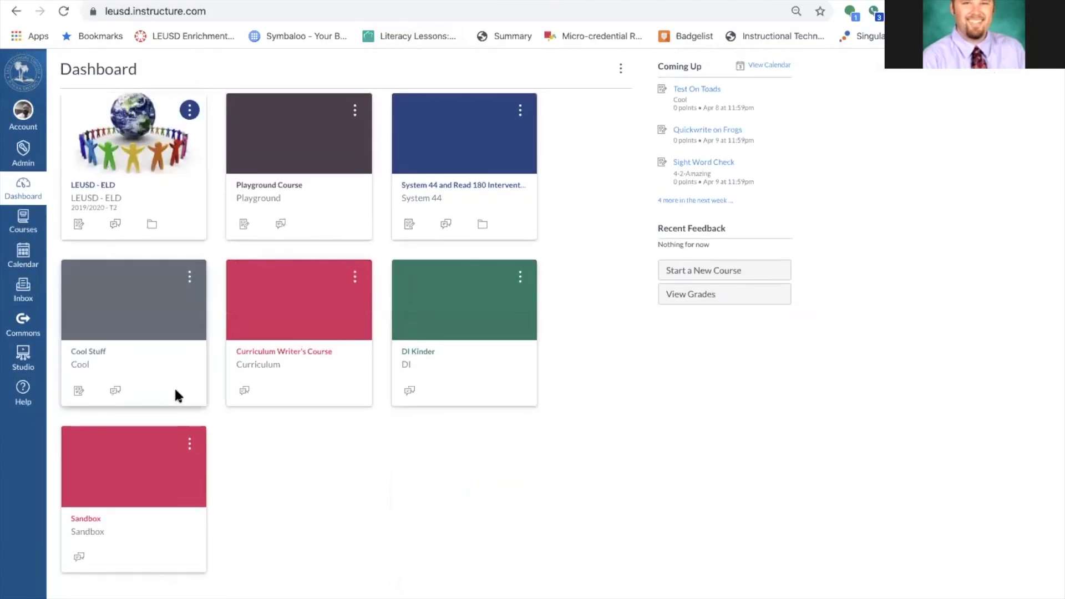
left_click(86, 521)
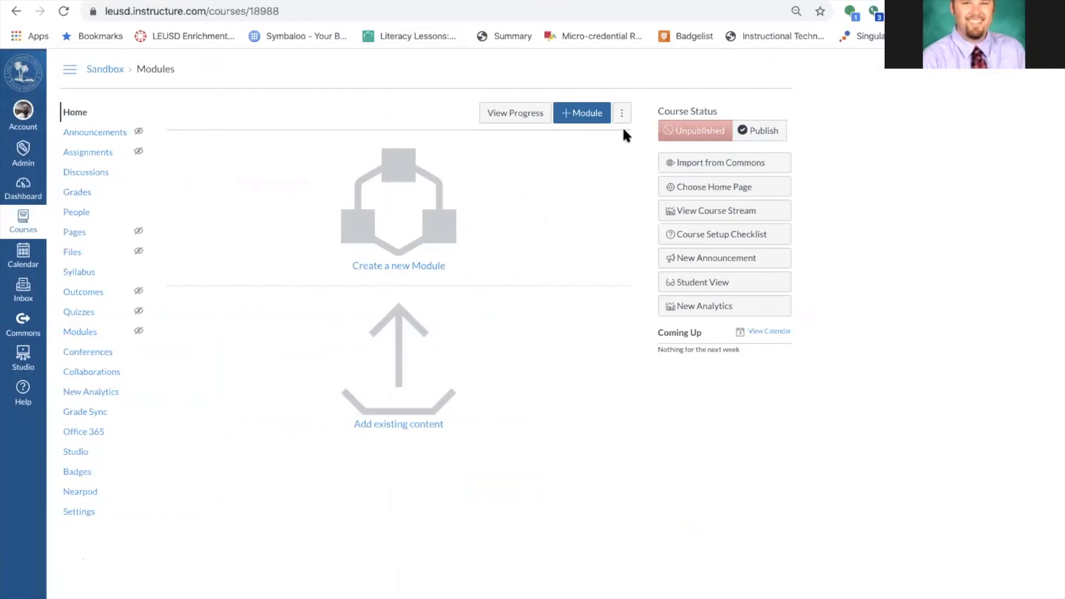
left_click(23, 222)
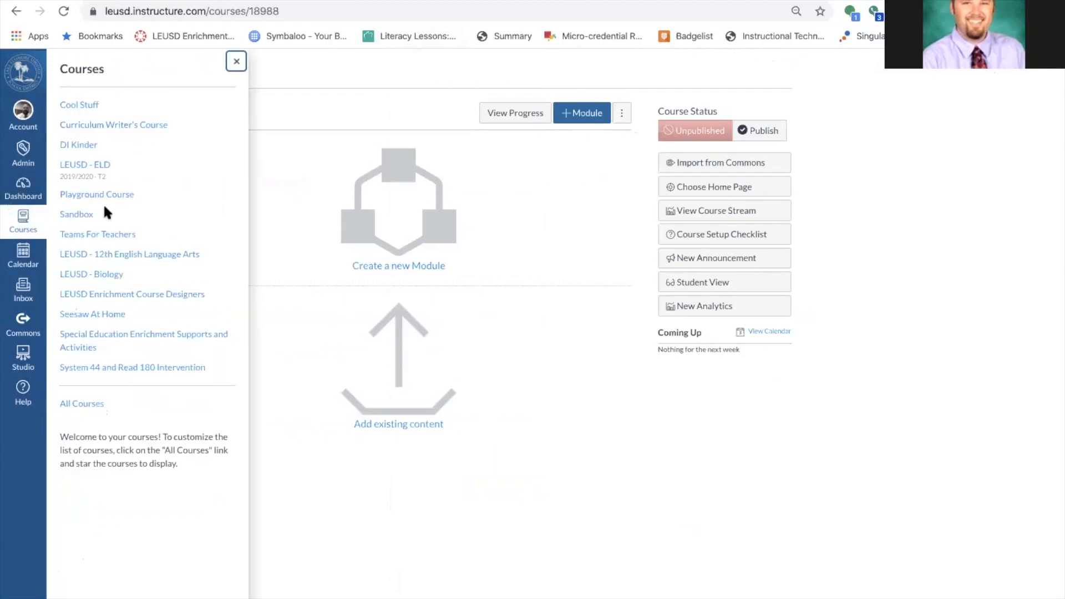
left_click(104, 195)
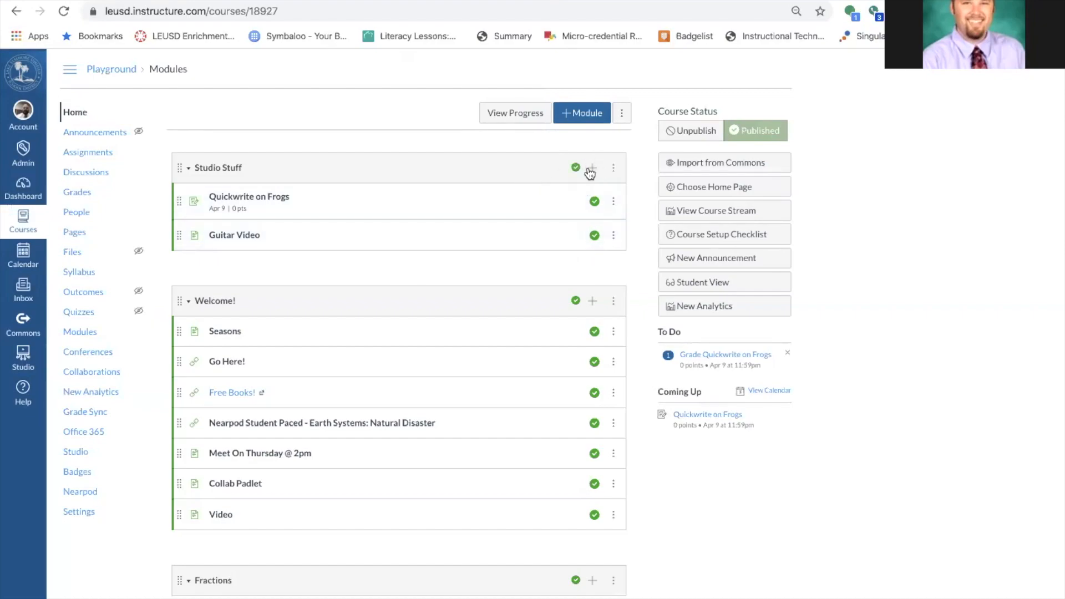
Open Studio and scroll through the grid of uploaded videos, ending back at the top.
left_click(11, 361)
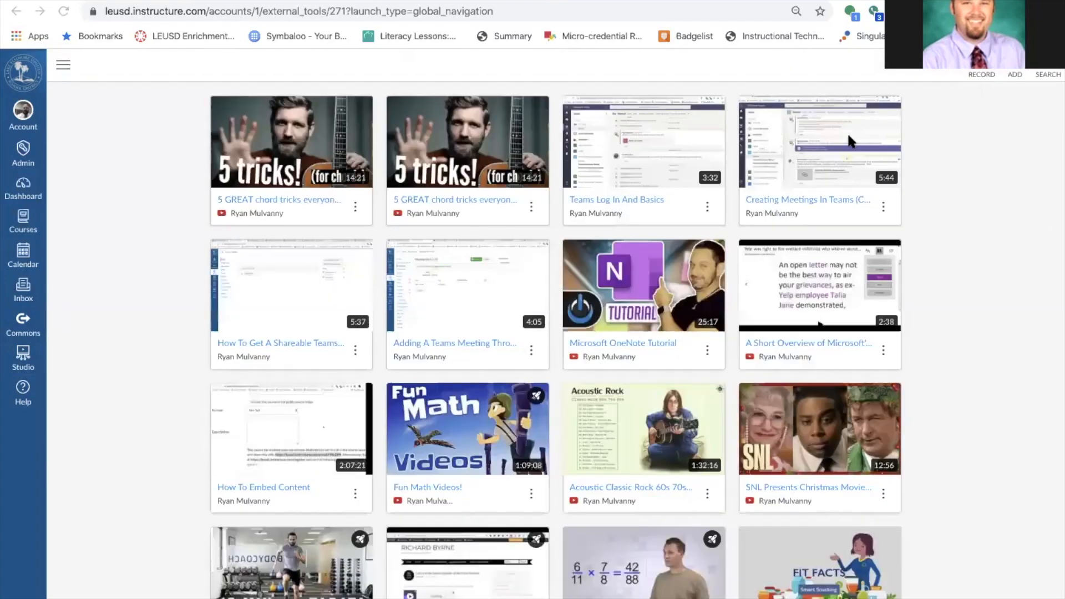
scroll(436, 216, "down", 5)
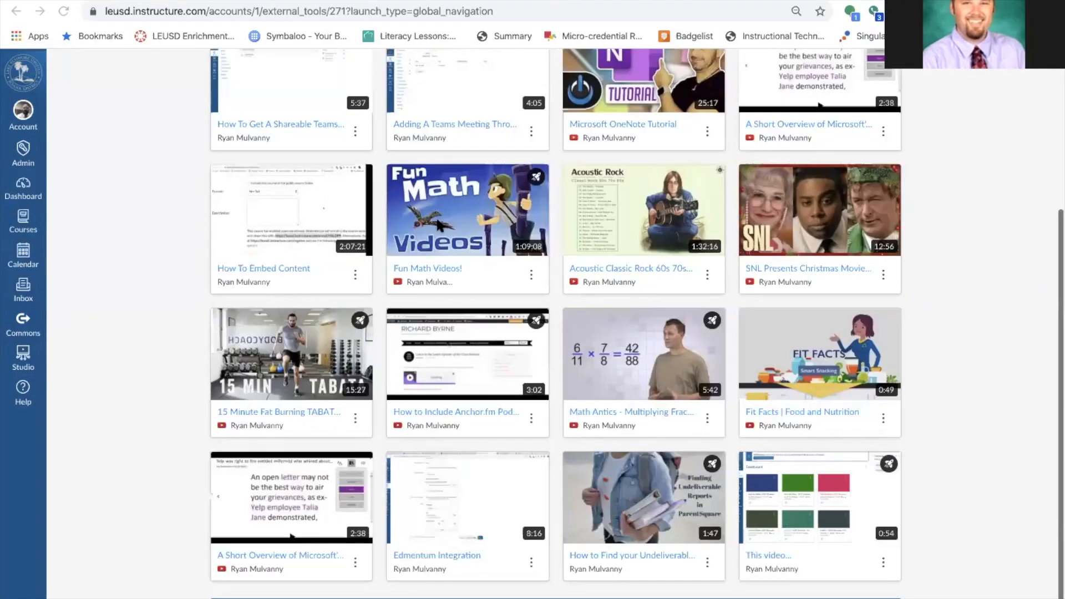
scroll(435, 216, "up", 5)
scroll(436, 216, "down", 5)
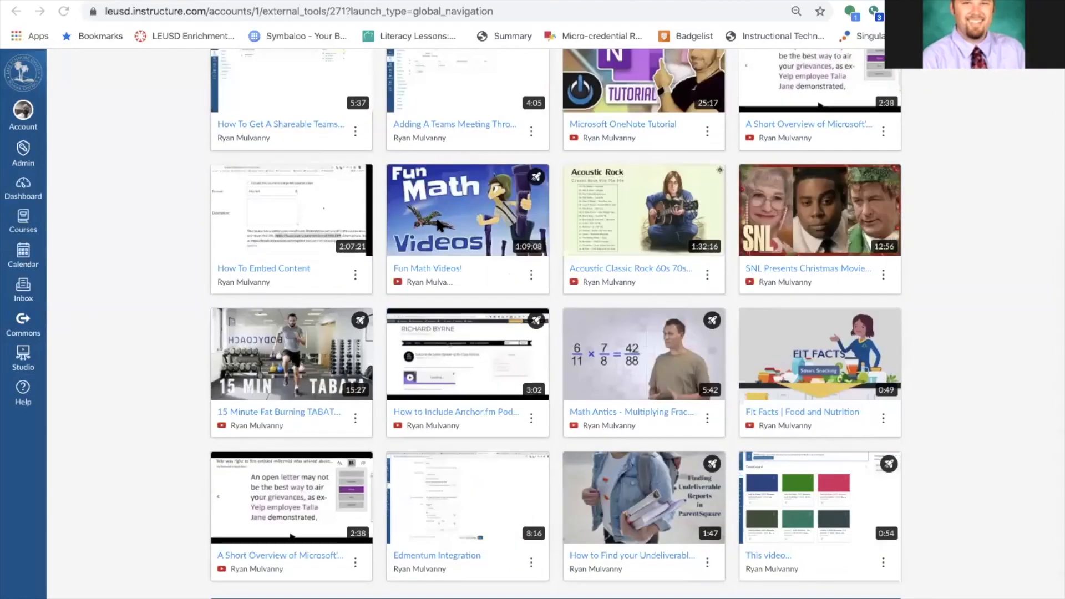
scroll(436, 216, "up", 5)
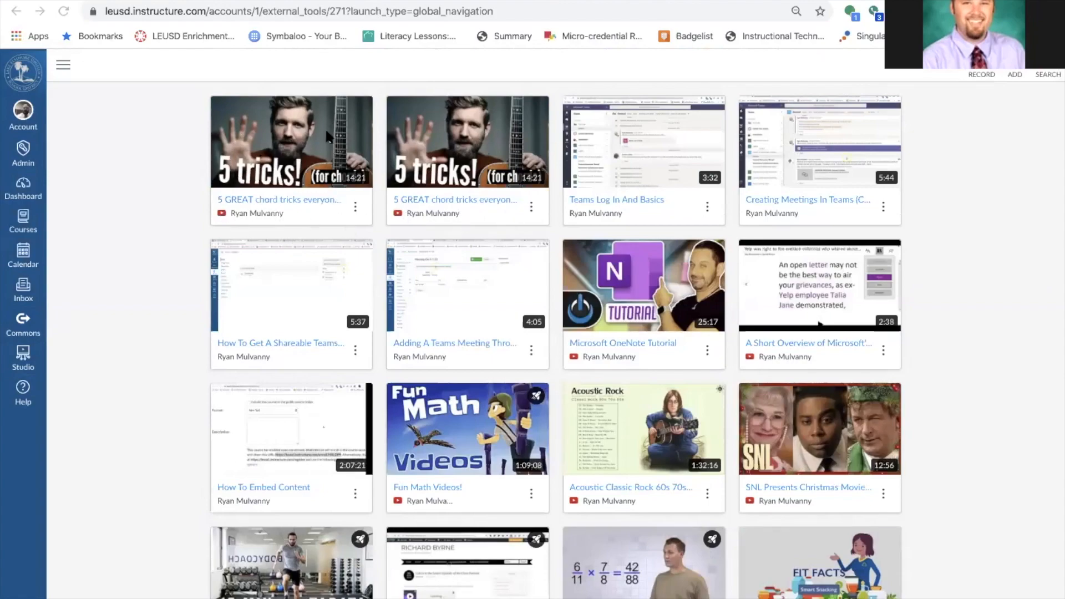
scroll(327, 136, "down", 4)
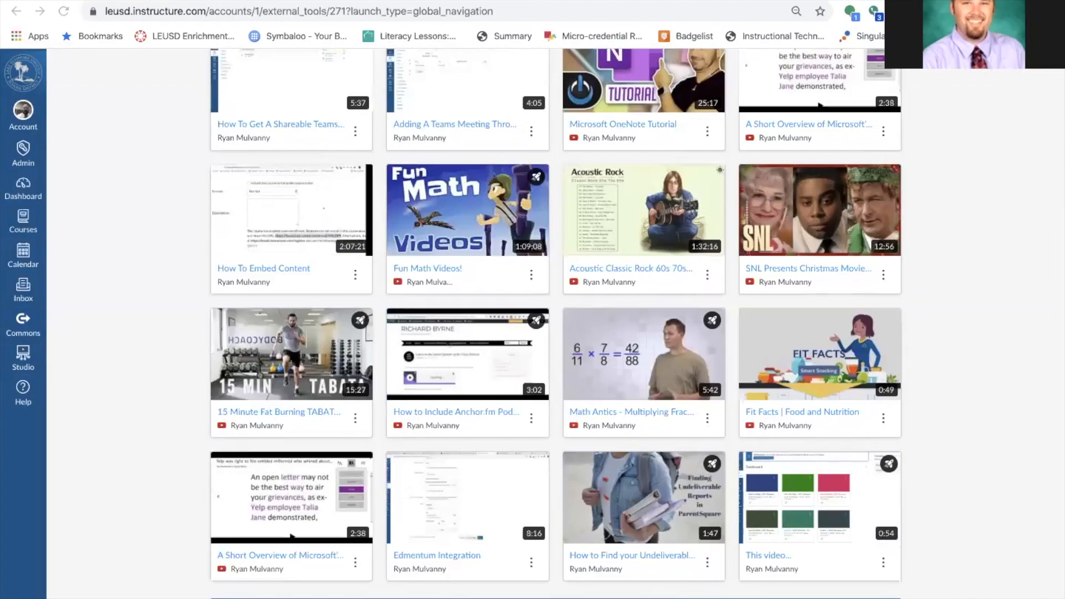
scroll(678, 596, "down", 2)
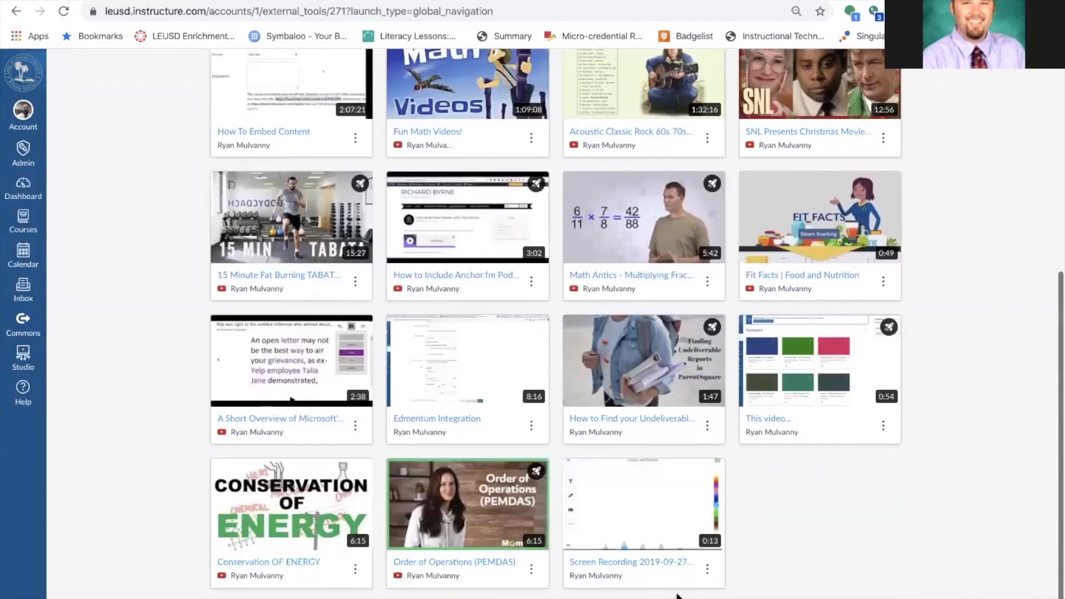
scroll(677, 596, "up", 6)
mouse_move(417, 444)
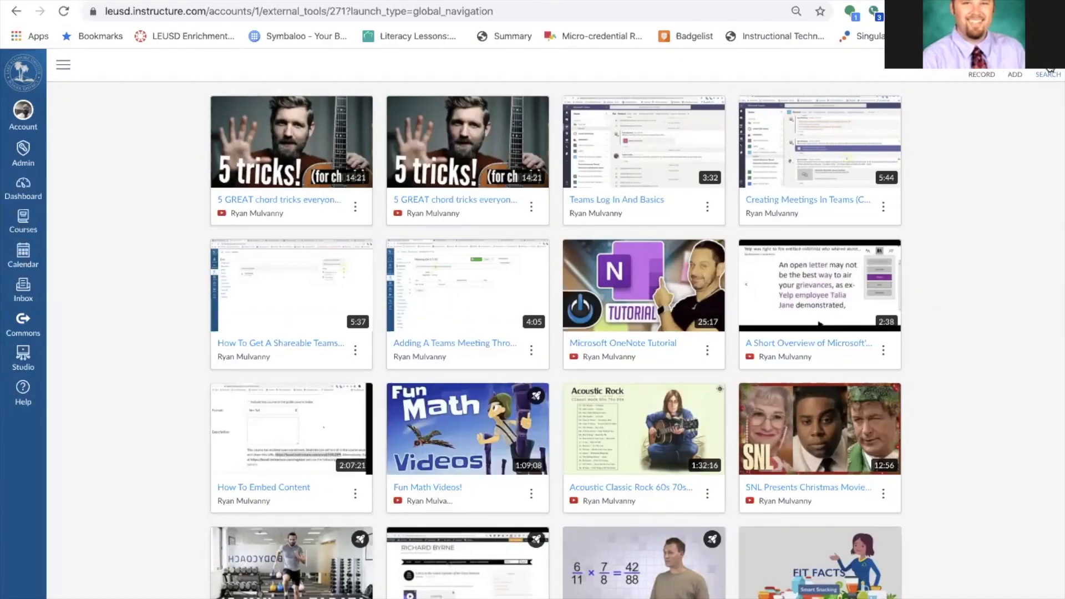
mouse_move(529, 210)
left_click(26, 356)
left_click(1024, 71)
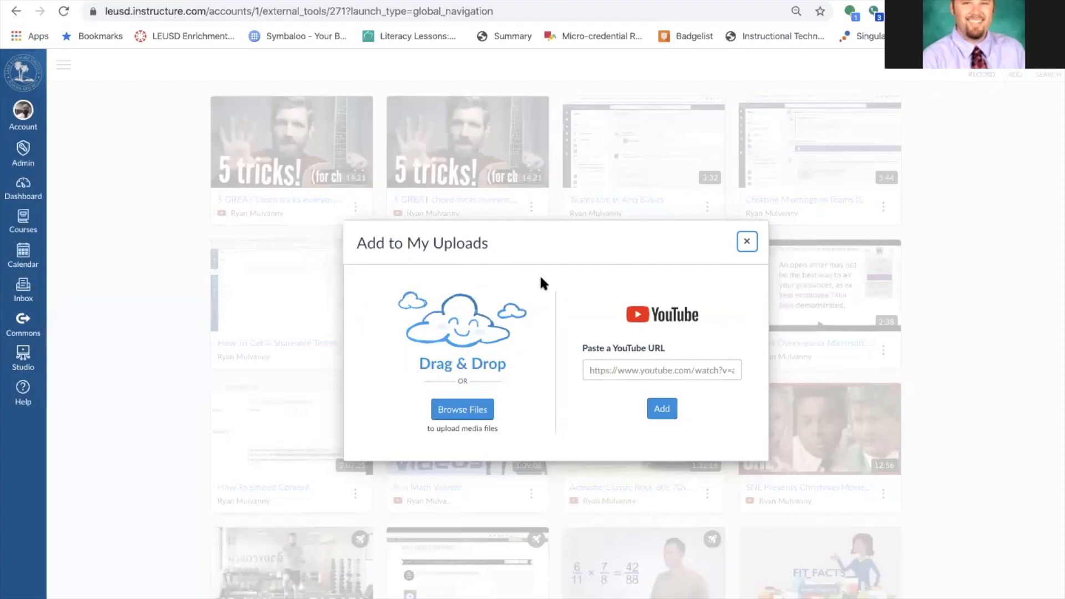
left_click(746, 243)
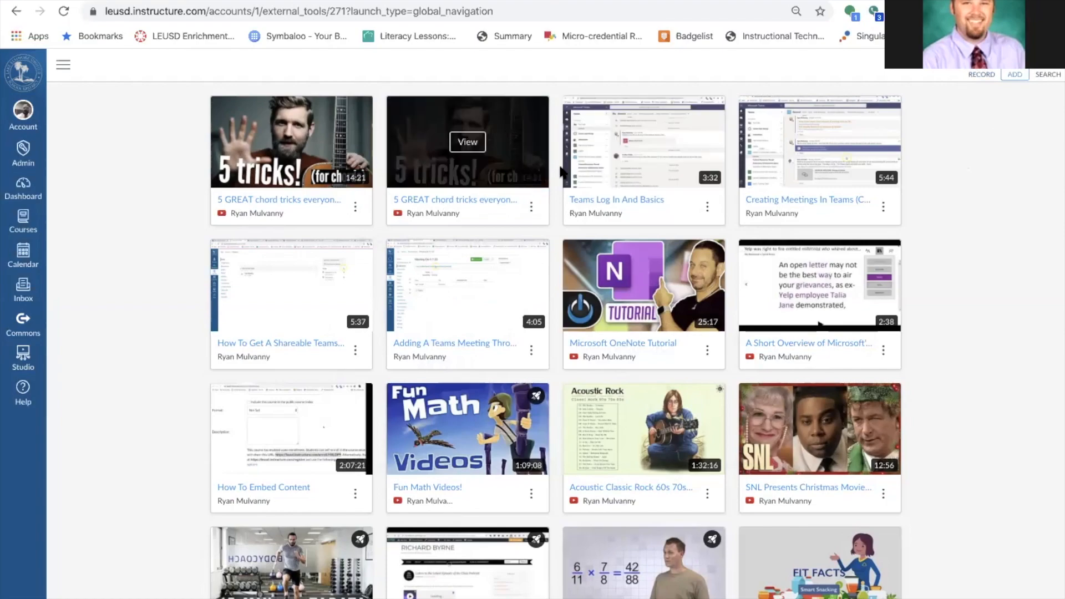
left_click(984, 74)
left_click(995, 98)
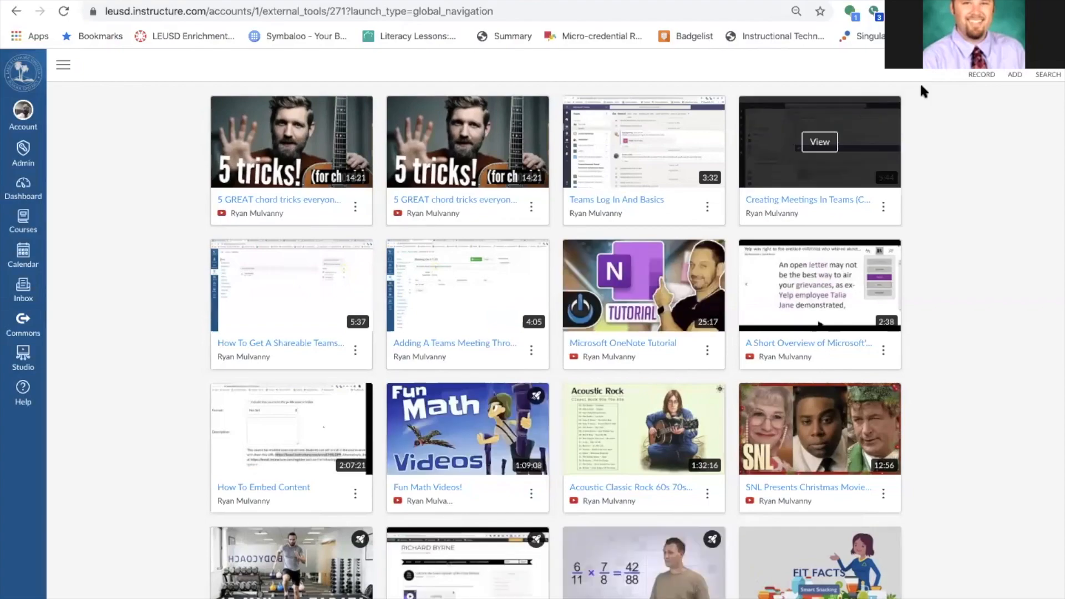
Record a new Studio item titled 'Test' from the RECORD options.
left_click(980, 73)
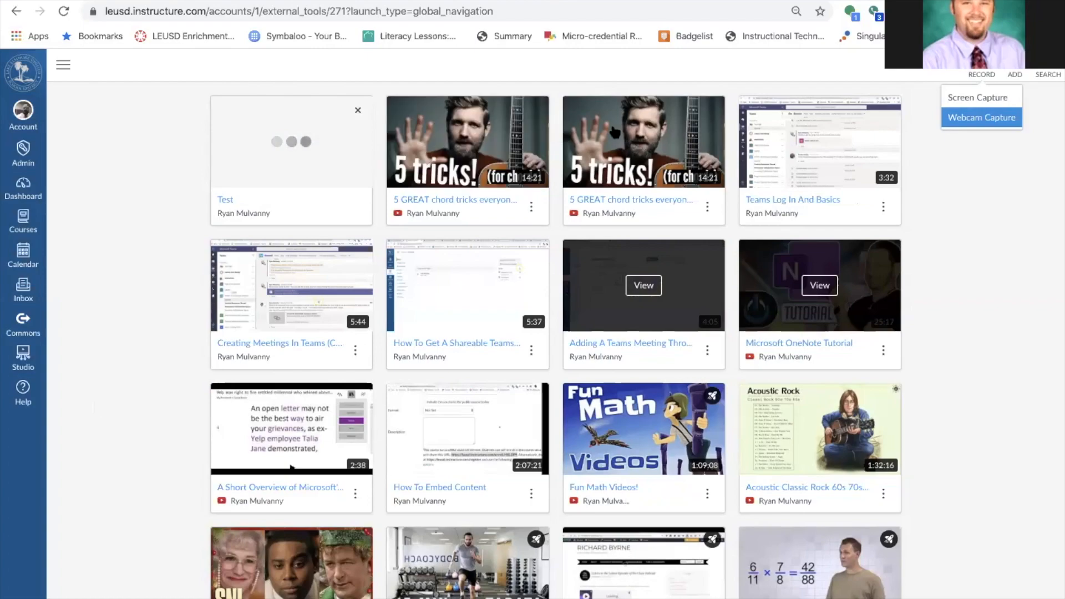
left_click(960, 163)
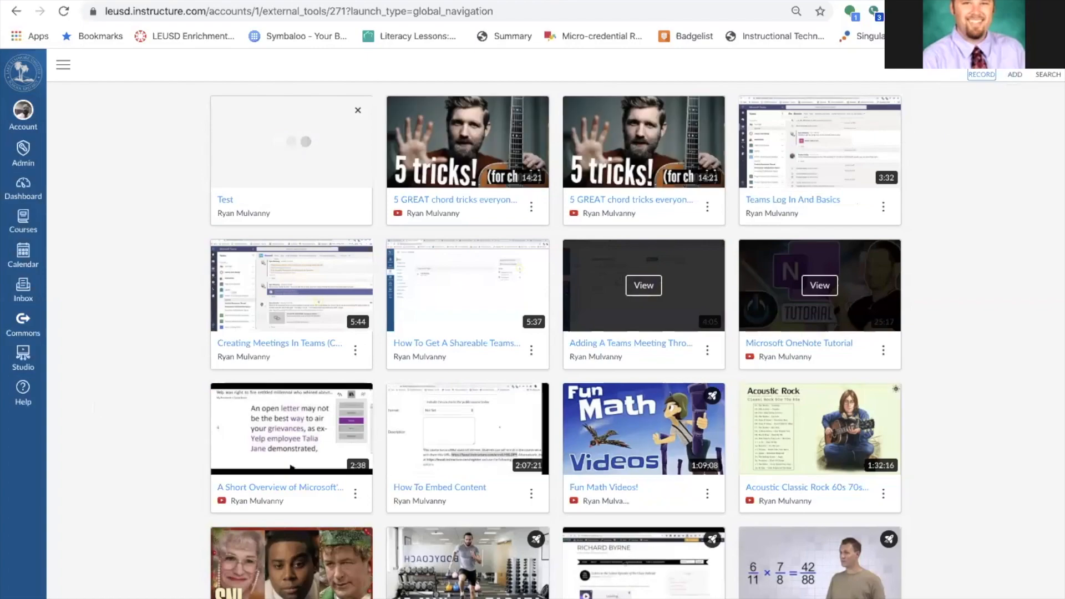
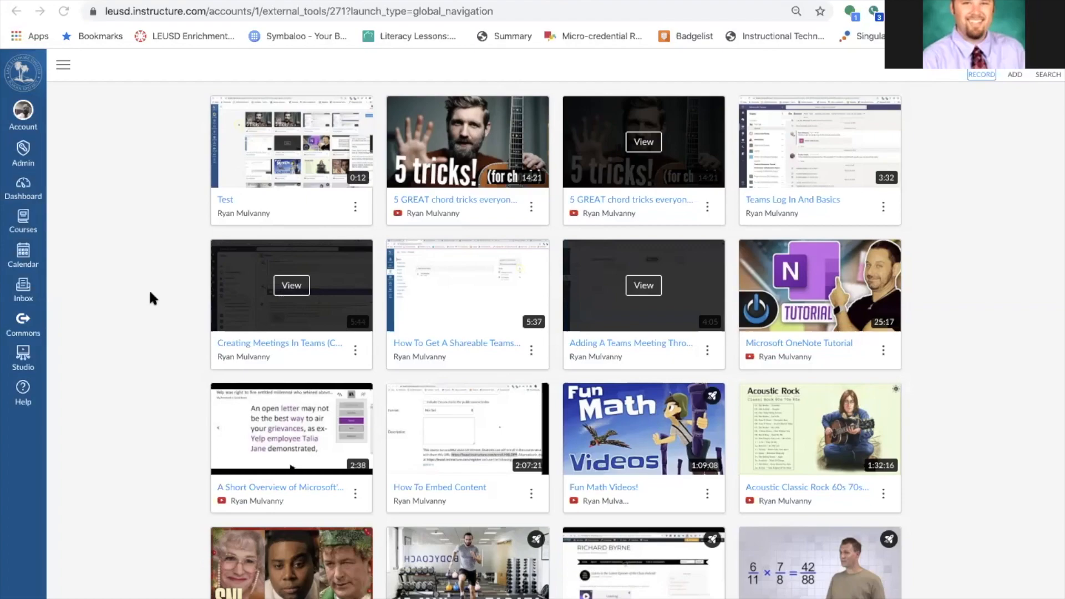
Open the Playground Course from the Courses list to reach its Modules page.
left_click(22, 222)
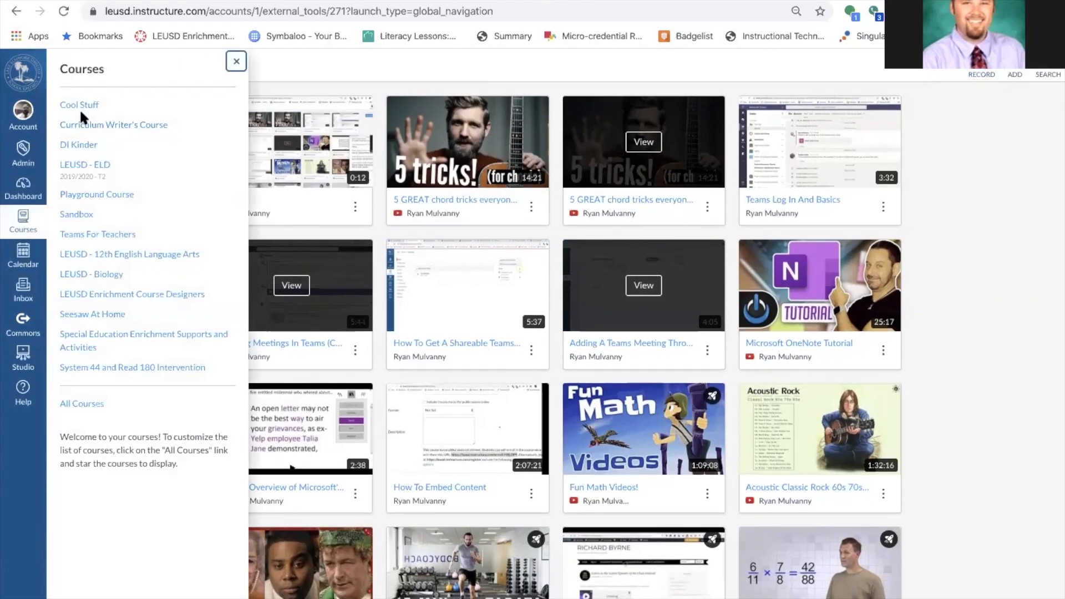
left_click(92, 195)
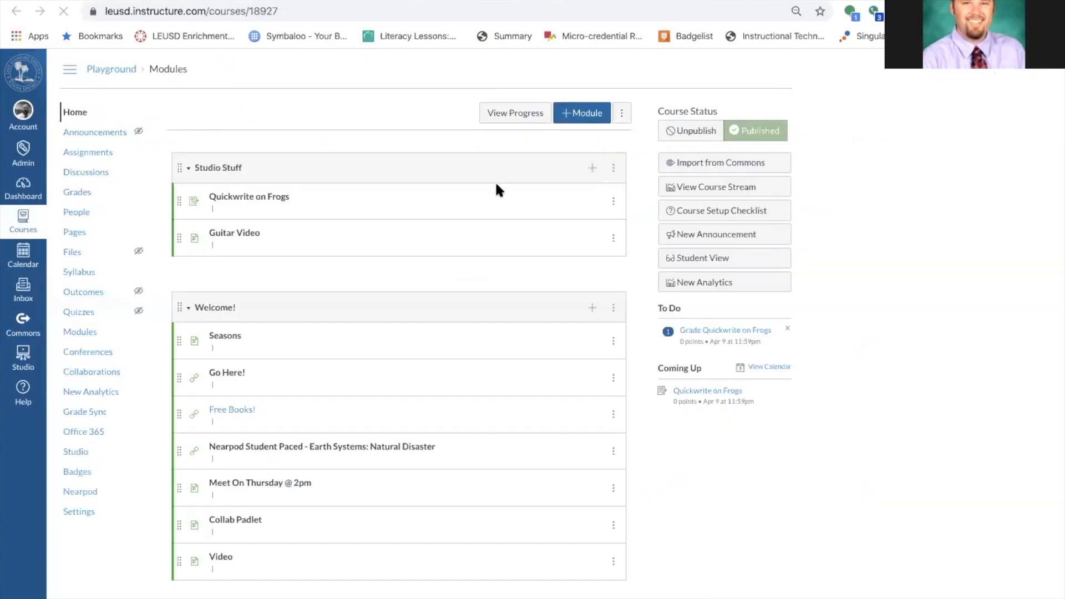
Add a new assignment named 'Essay' at the bottom of the Welcome! module.
left_click(591, 301)
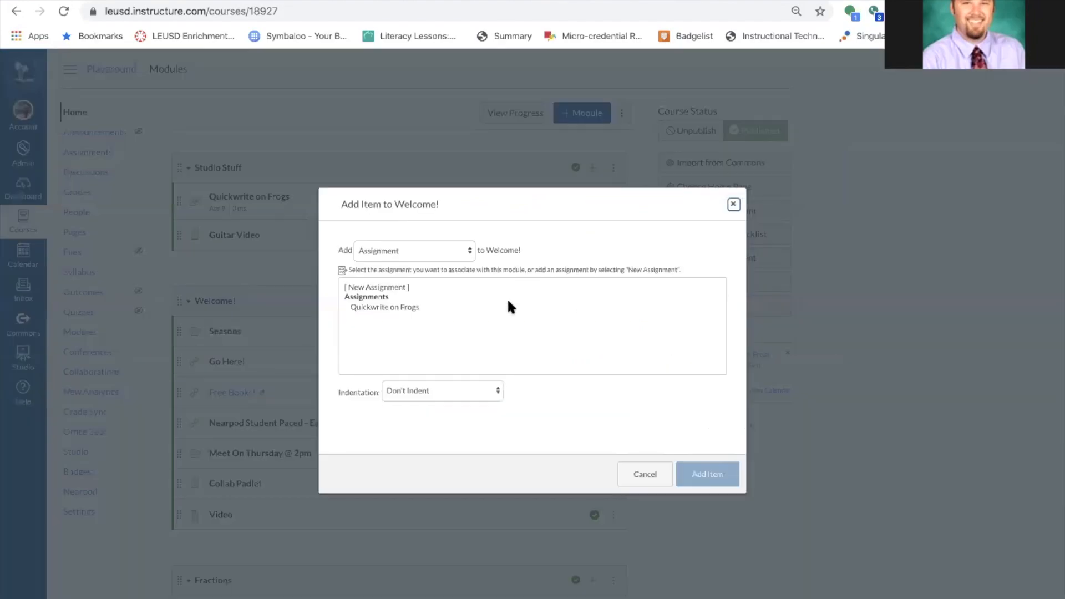
left_click(437, 252)
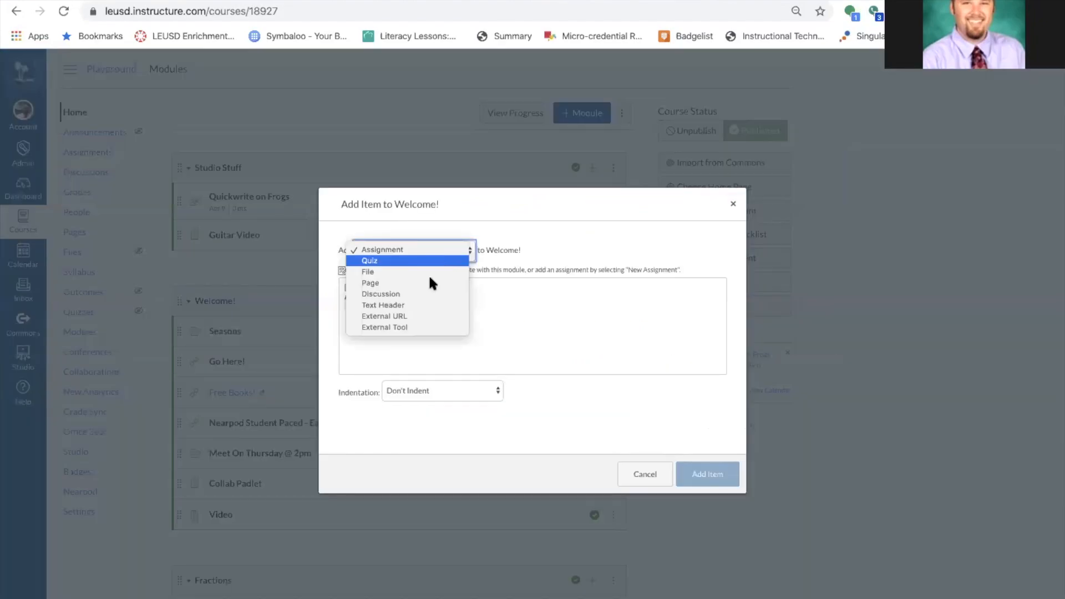
left_click(443, 315)
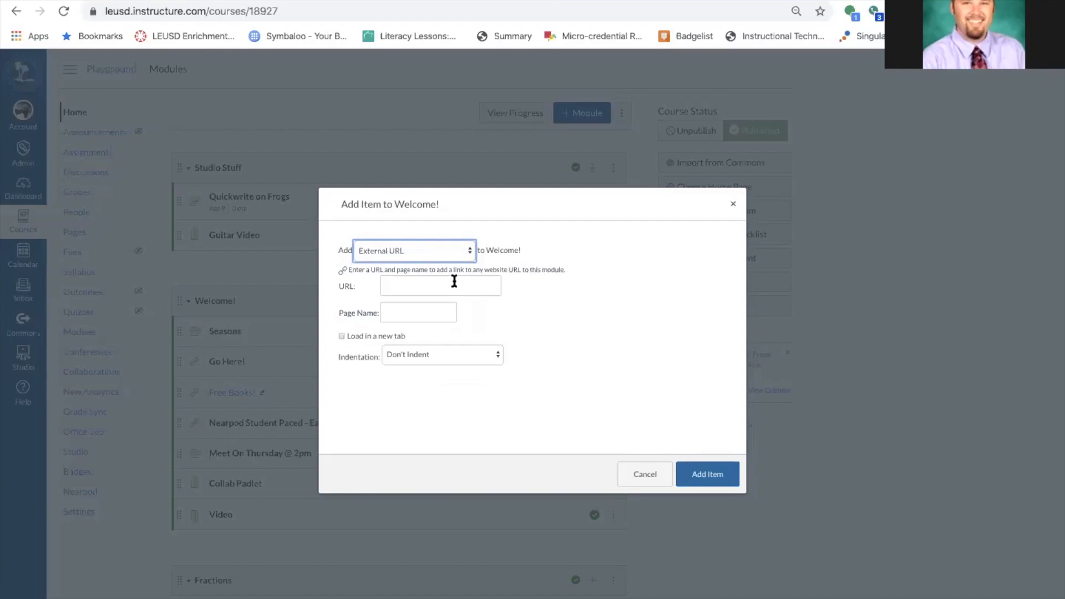
left_click(457, 247)
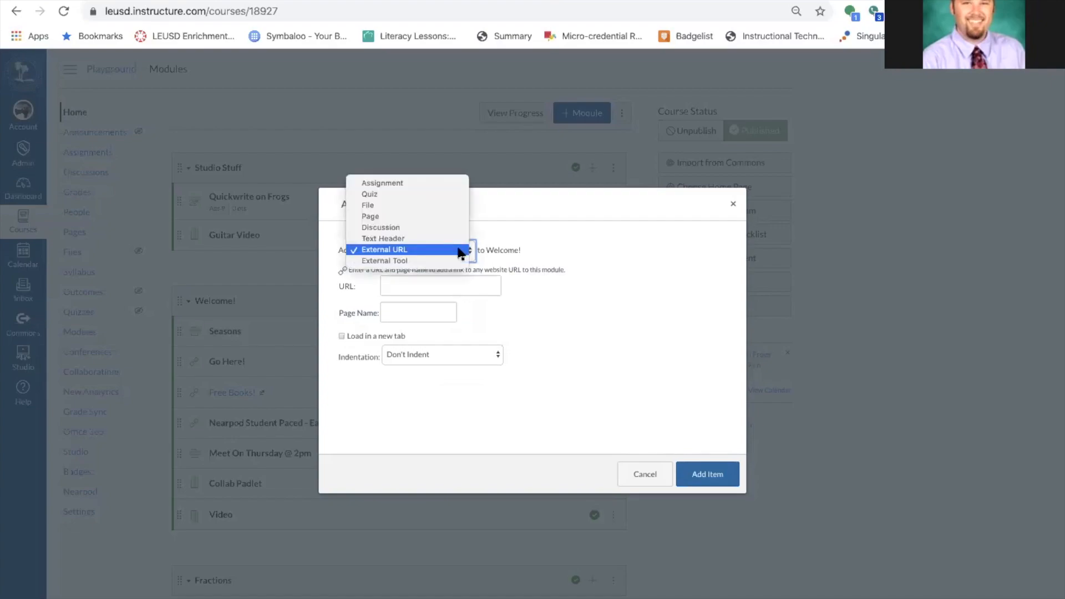
left_click(420, 183)
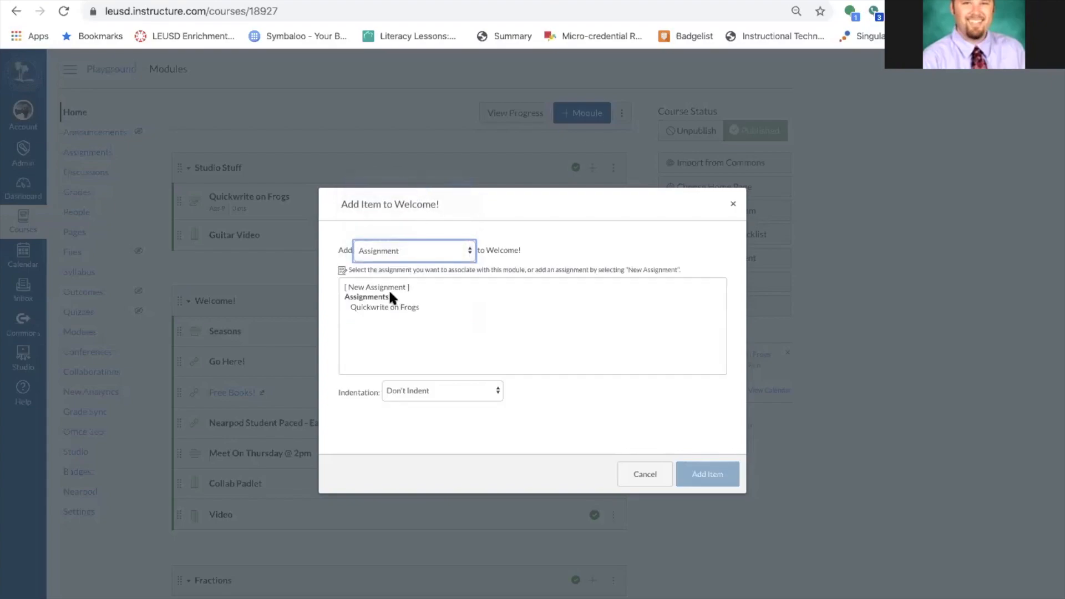
left_click(384, 288)
left_click(420, 394)
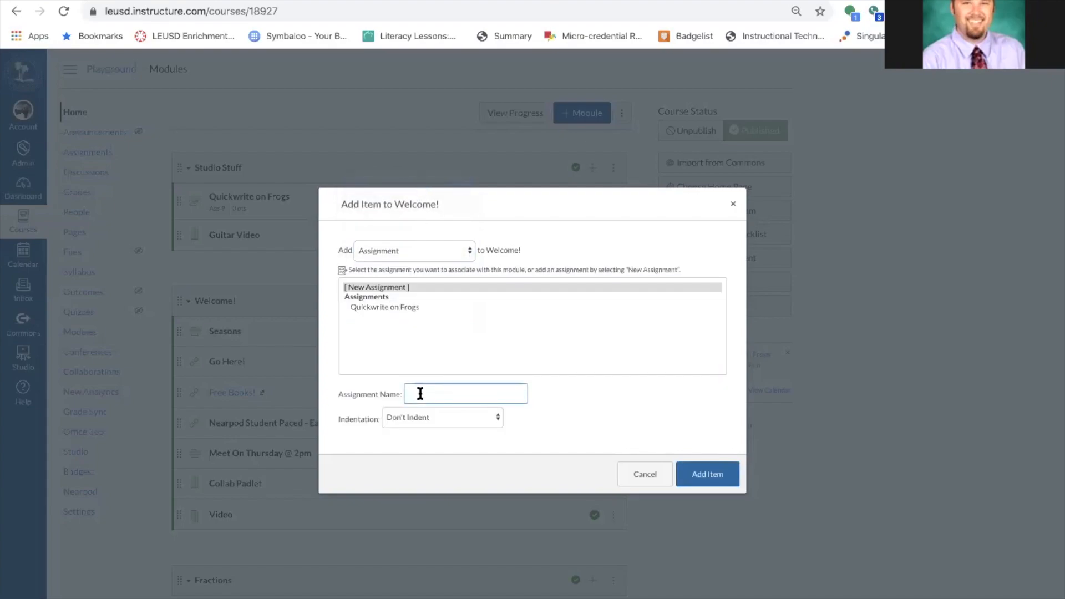
type("Essay")
left_click(707, 475)
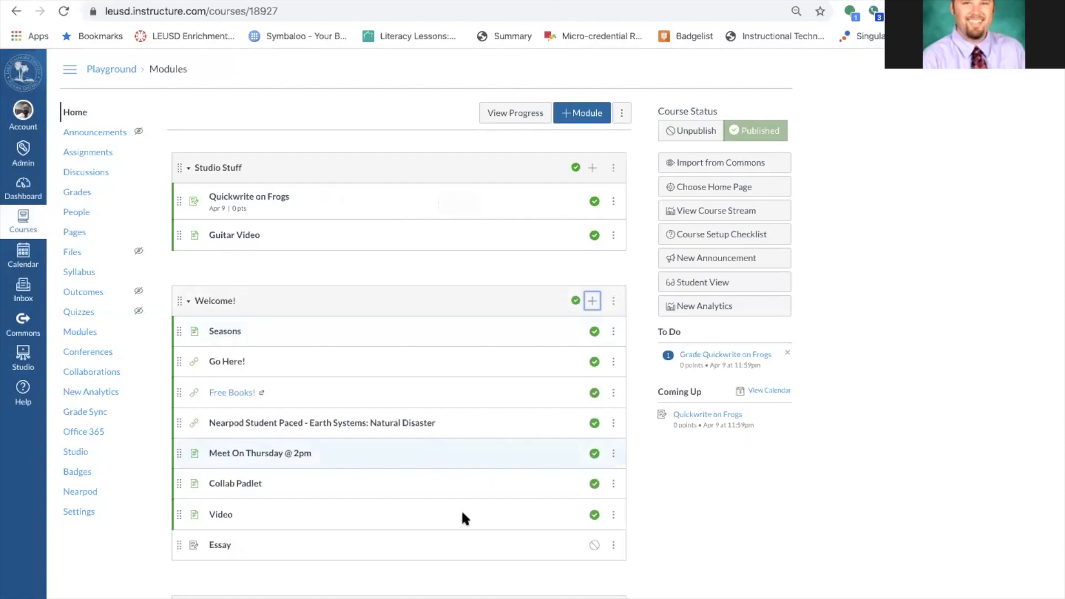
Edit the Essay assignment, write 'Do this..' as its description, and open the Apps list.
left_click(233, 548)
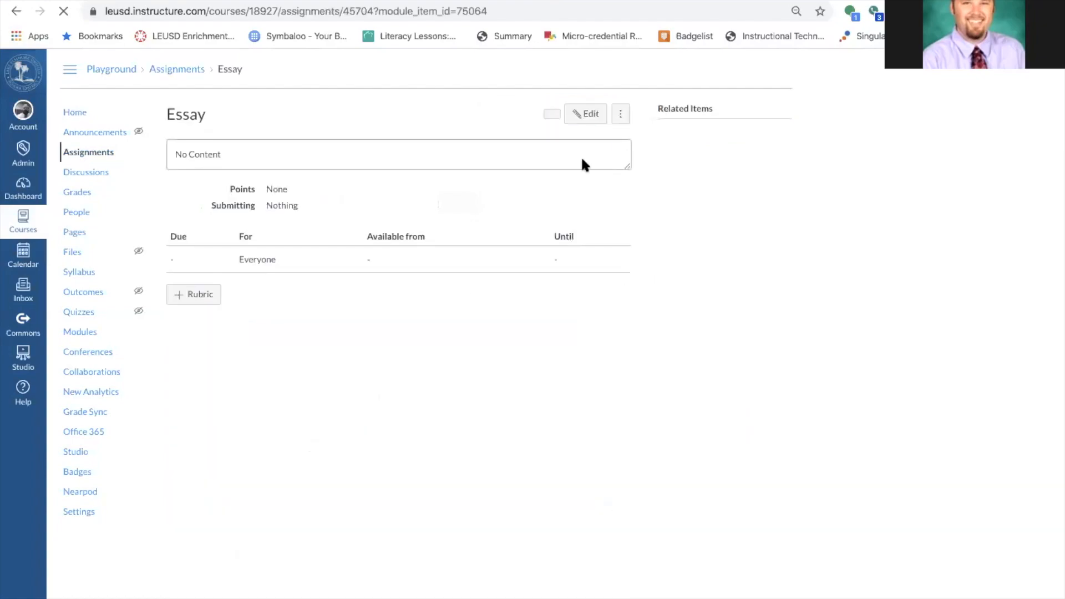
left_click(592, 114)
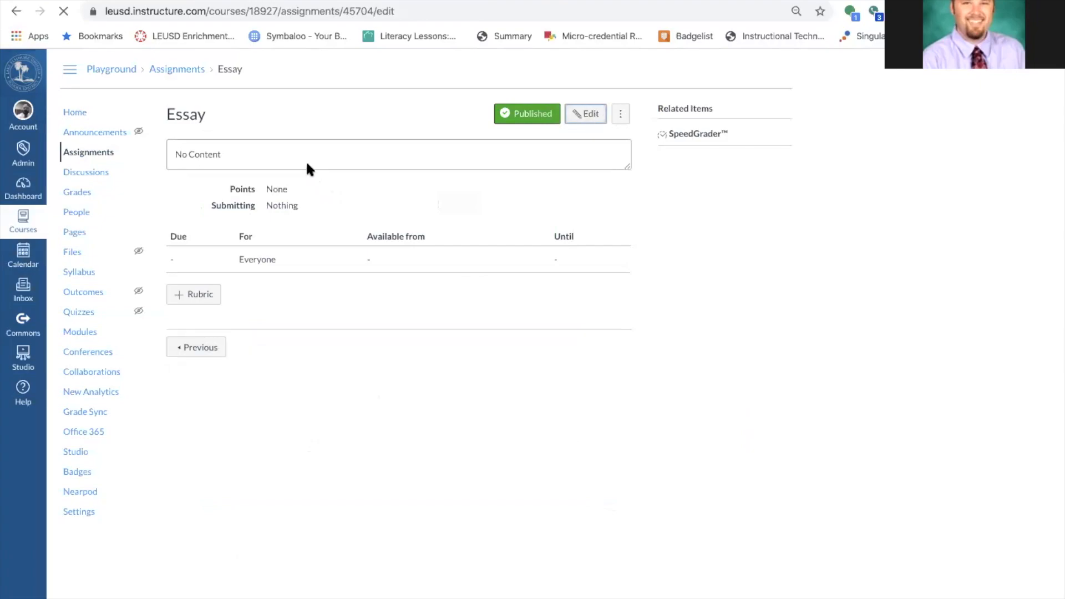
left_click(275, 201)
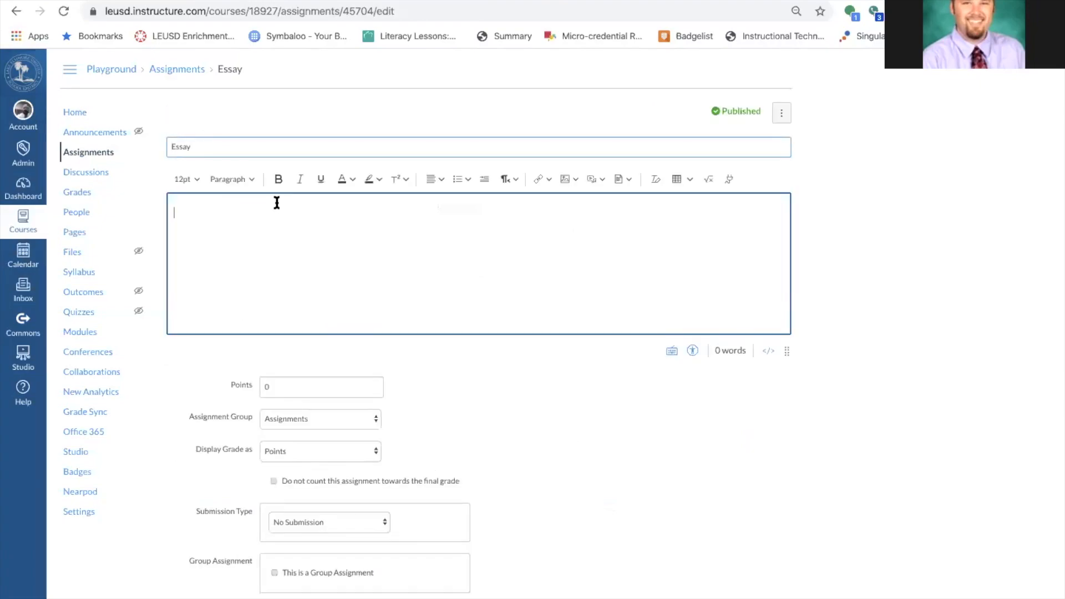
type("Do this..")
key("Return")
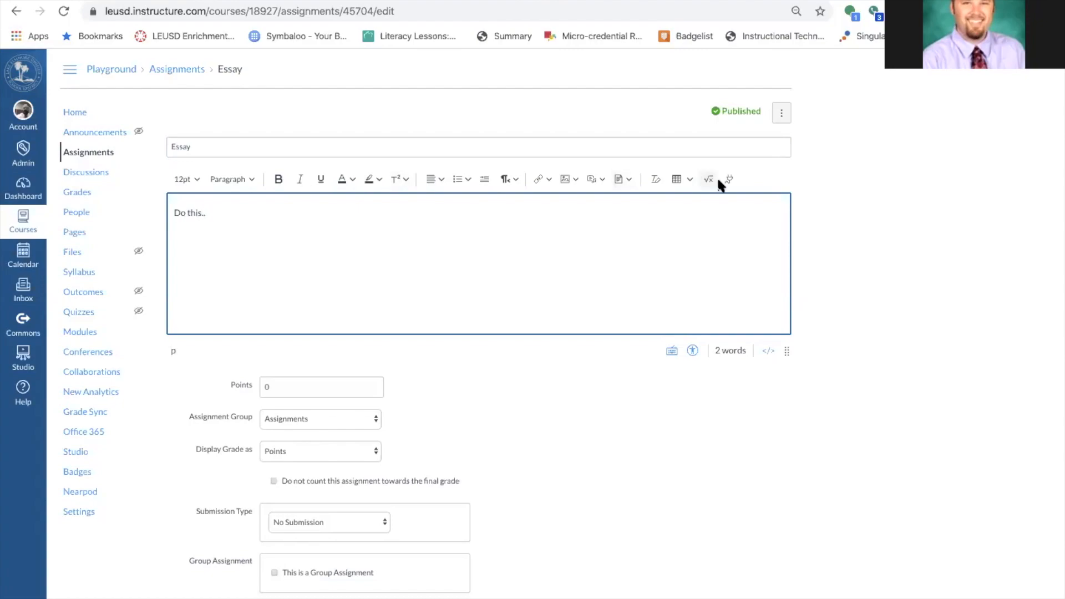
left_click(733, 182)
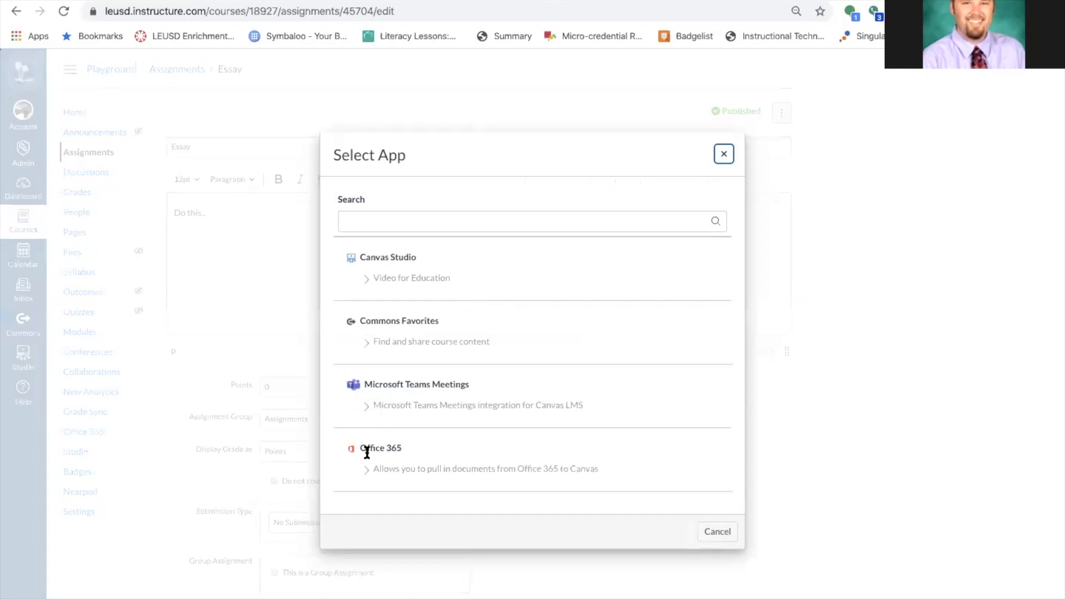
Through Office 365, pick Document.docx in the Cool WTH Stuff folder and attach it.
left_click(347, 445)
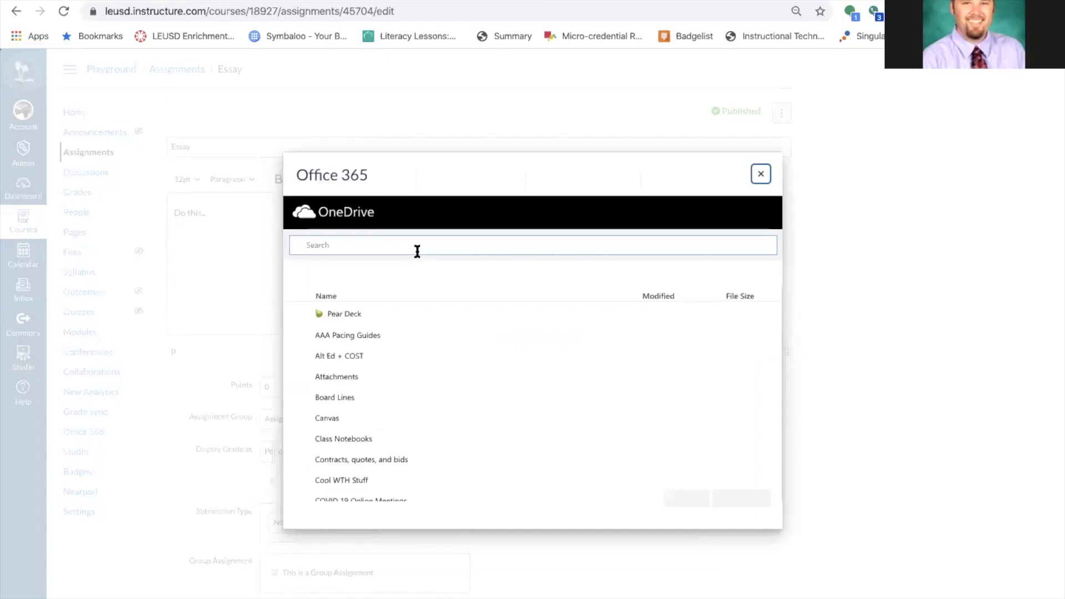
scroll(424, 441, "down", 2)
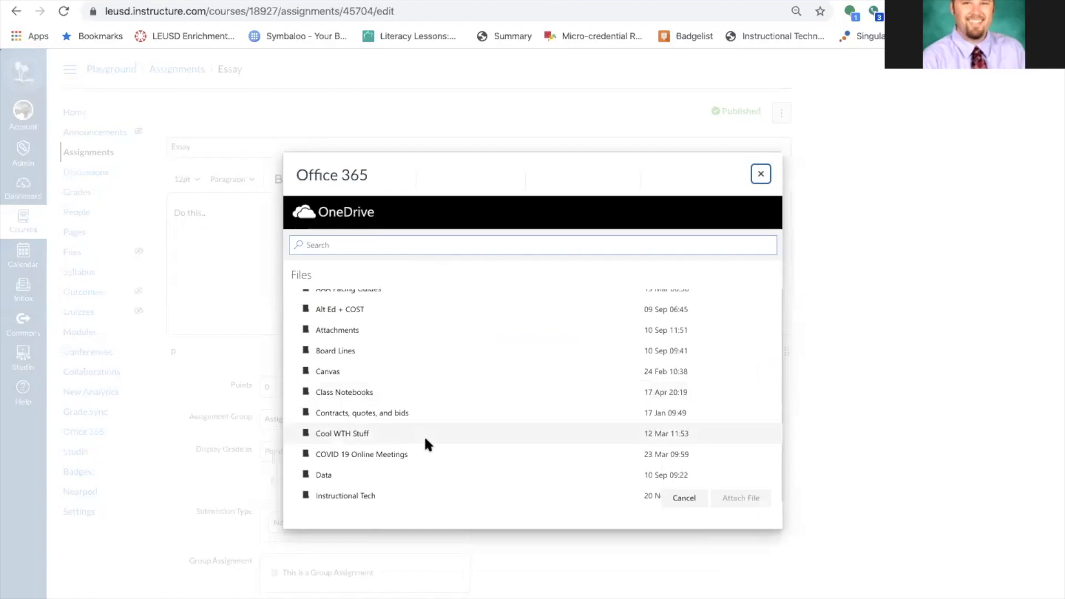
scroll(425, 442, "down", 2)
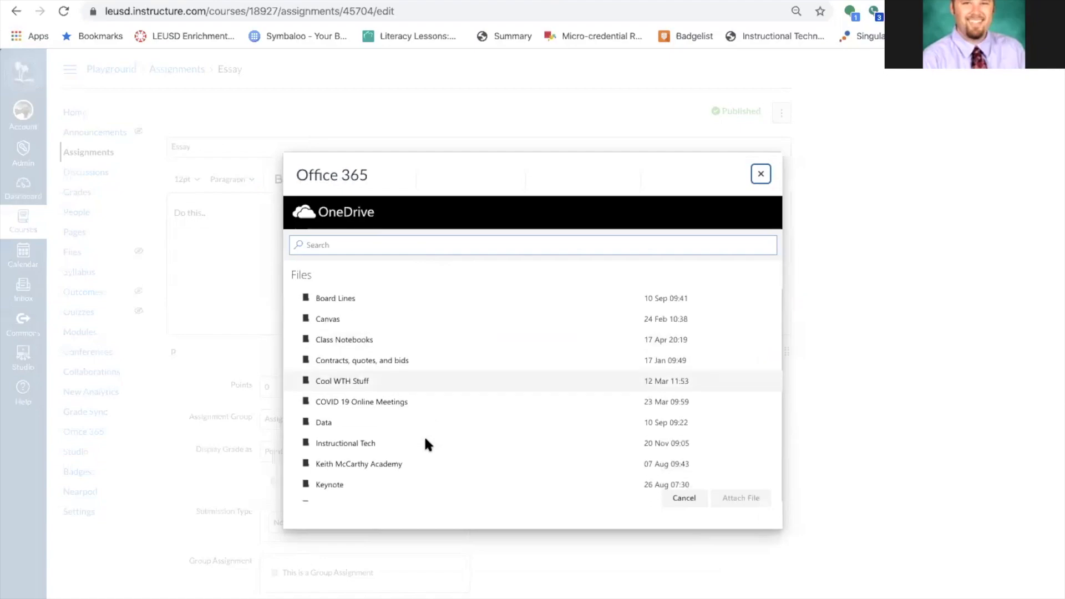
left_click(346, 382)
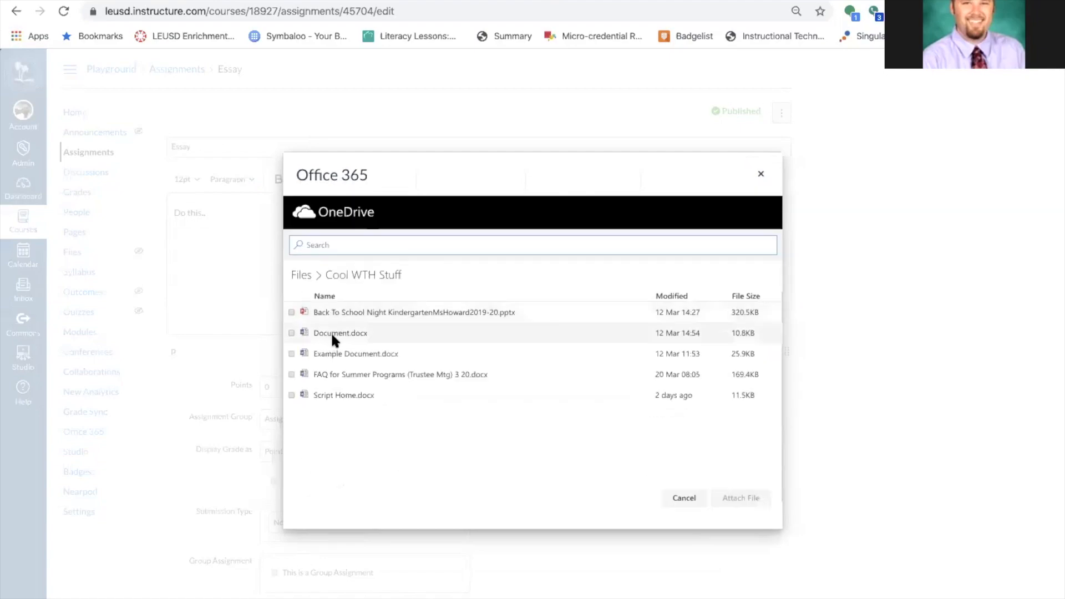
left_click(291, 333)
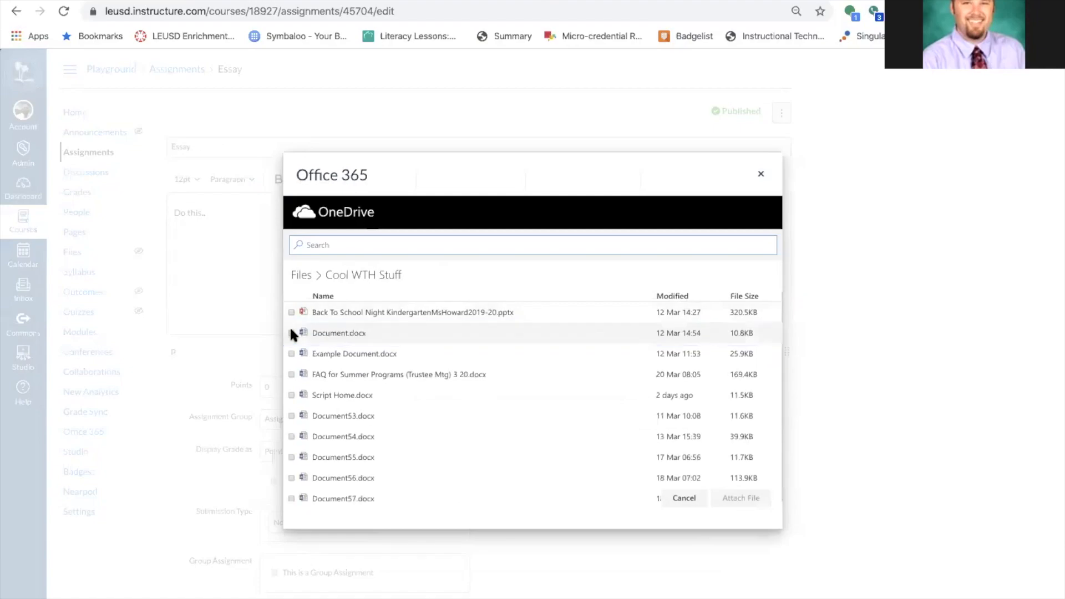
left_click(288, 375)
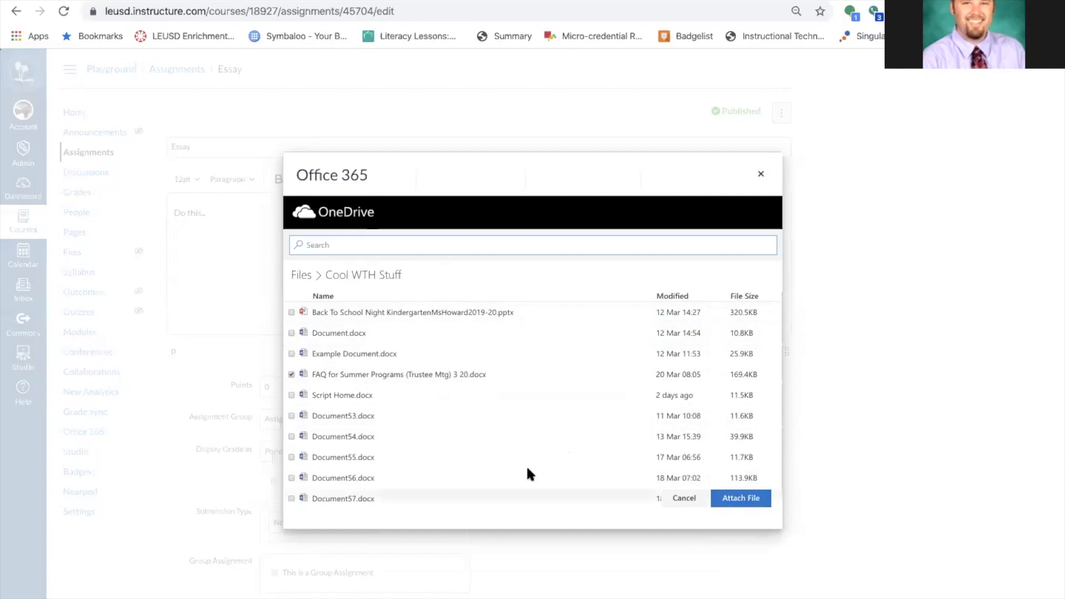
left_click(291, 375)
left_click(291, 333)
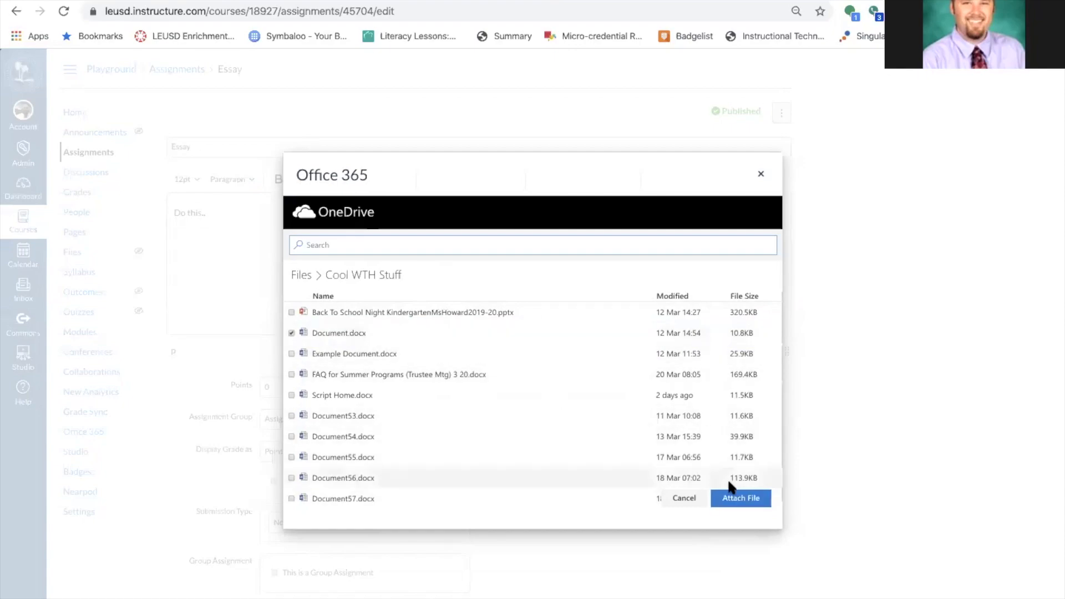
left_click(754, 497)
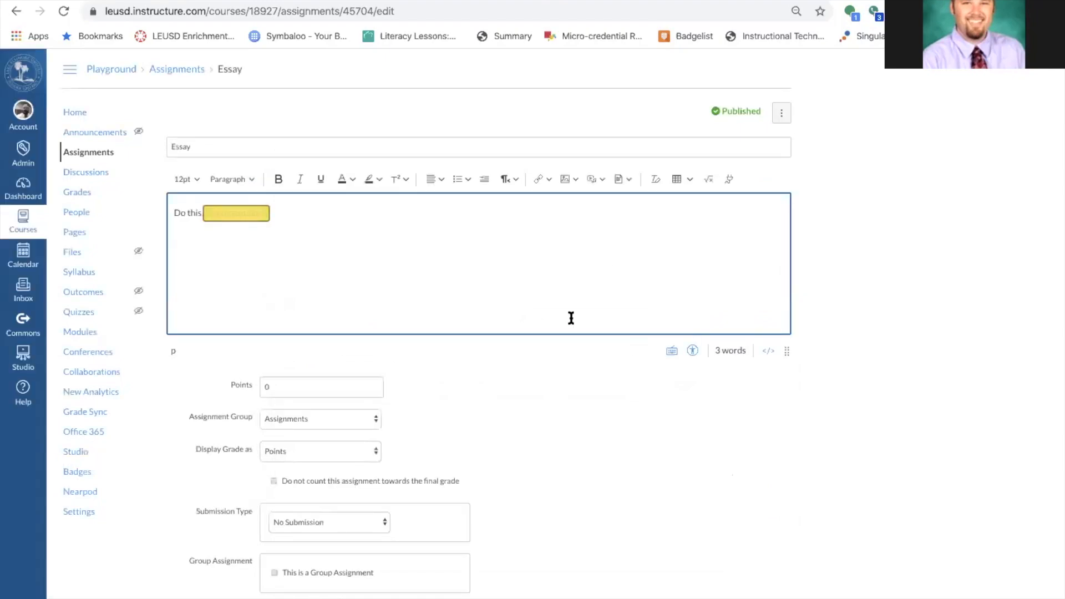
Set Essay to online submission with file uploads and media recordings, then save it.
scroll(483, 288, "down", 1)
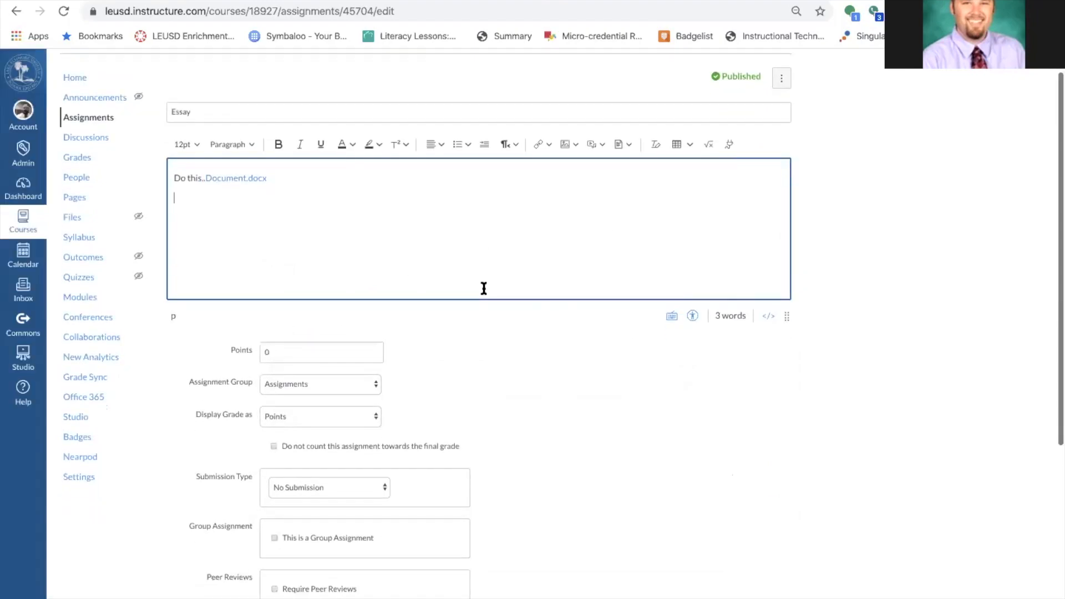
scroll(484, 288, "down", 3)
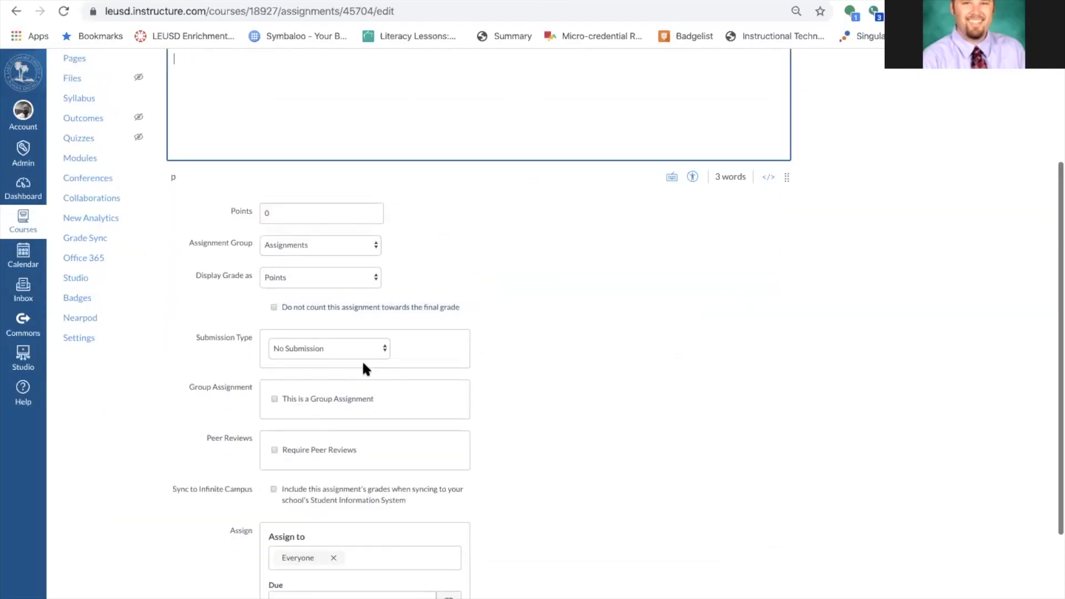
left_click(358, 354)
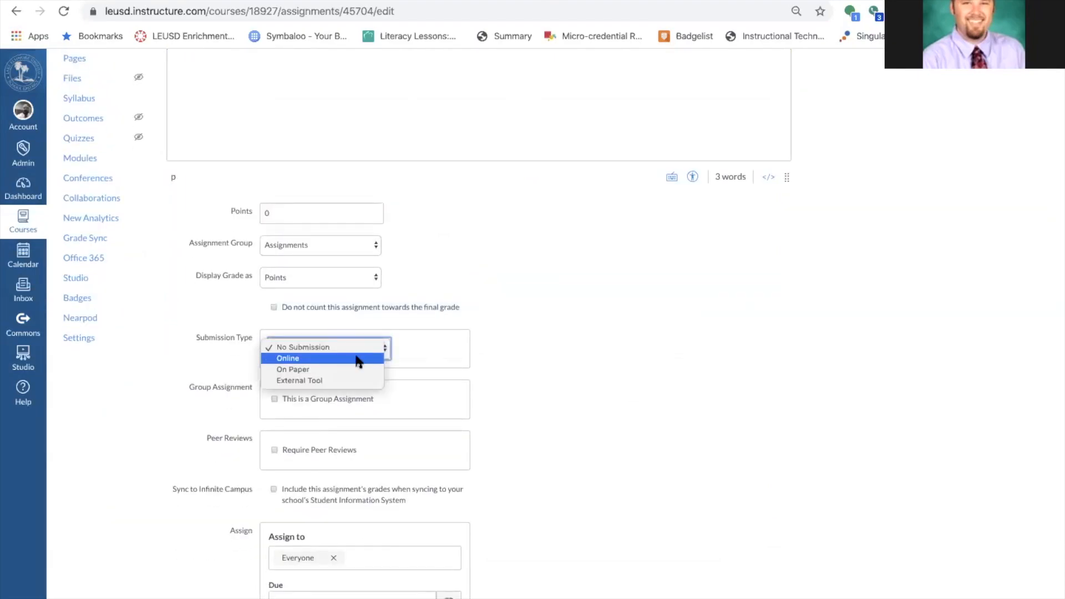
left_click(357, 359)
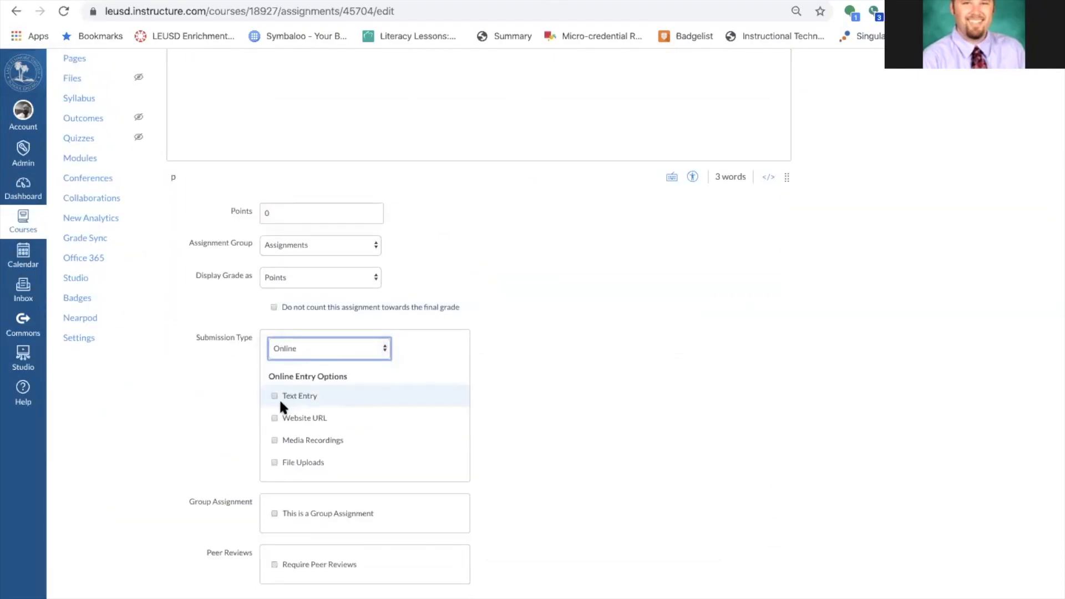
left_click(274, 462)
scroll(729, 404, "down", 1)
scroll(694, 408, "up", 4)
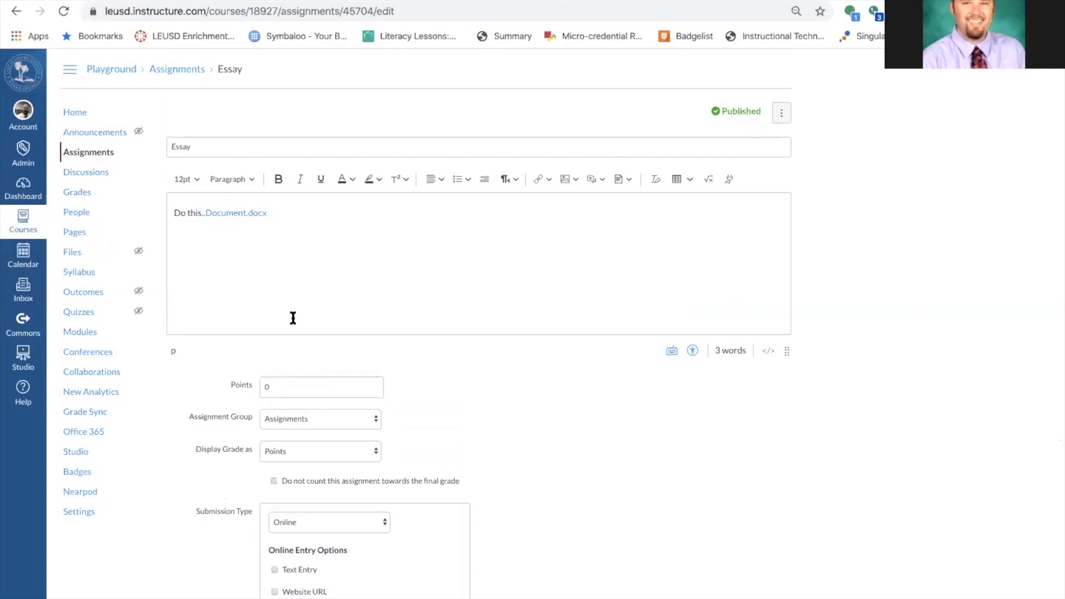
scroll(604, 497, "down", 1)
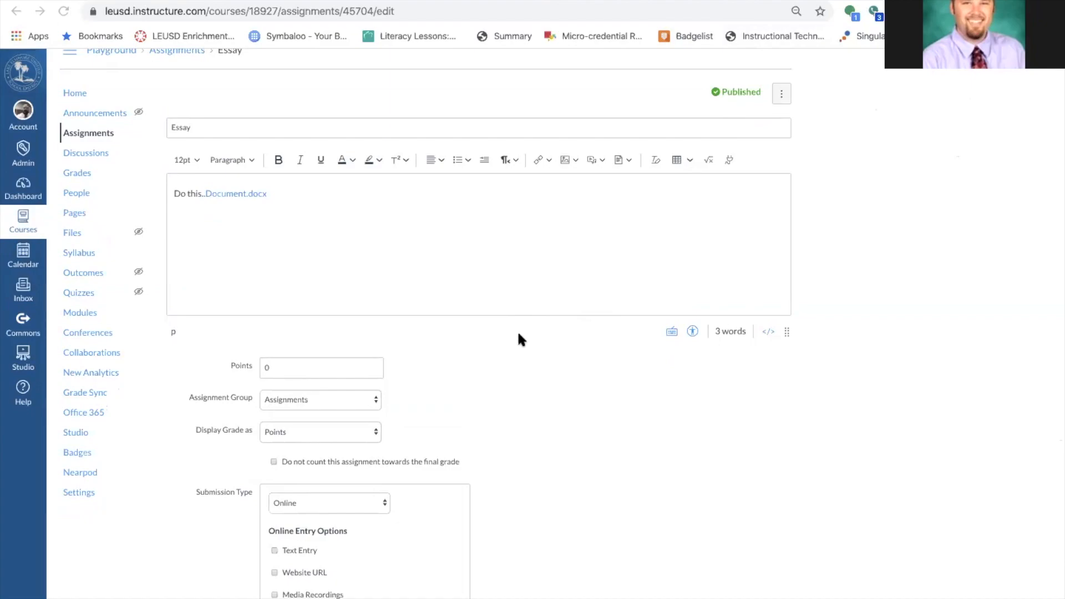
scroll(453, 347, "down", 4)
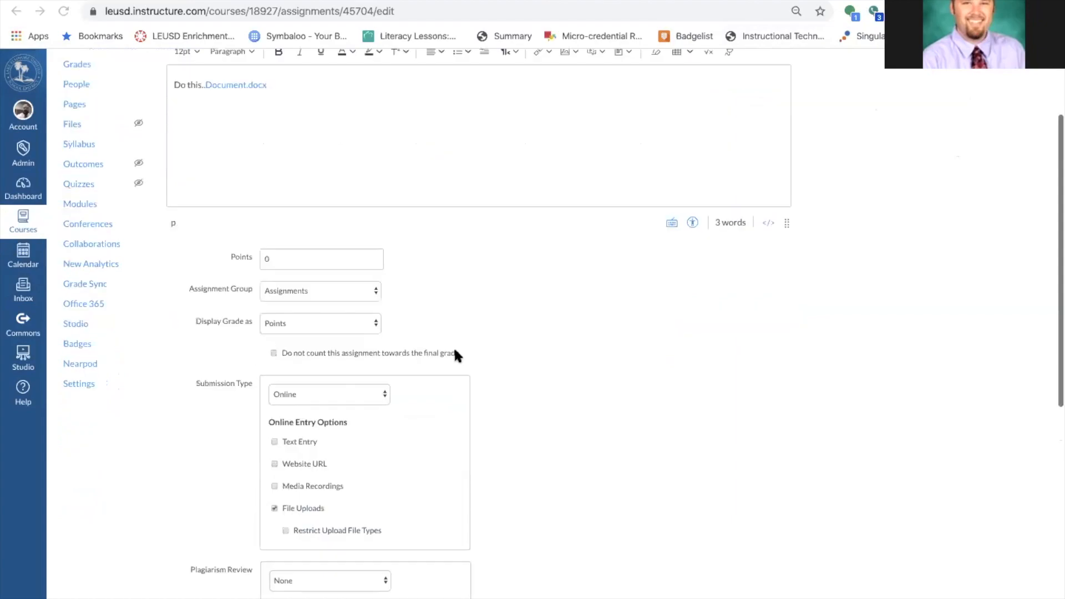
left_click(274, 377)
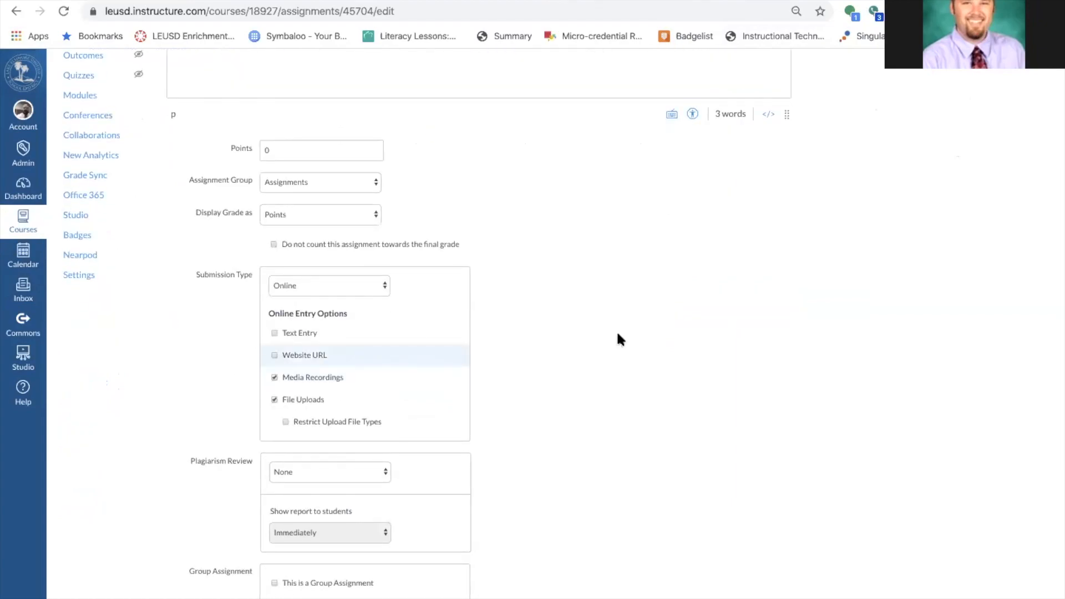
scroll(631, 331, "down", 6)
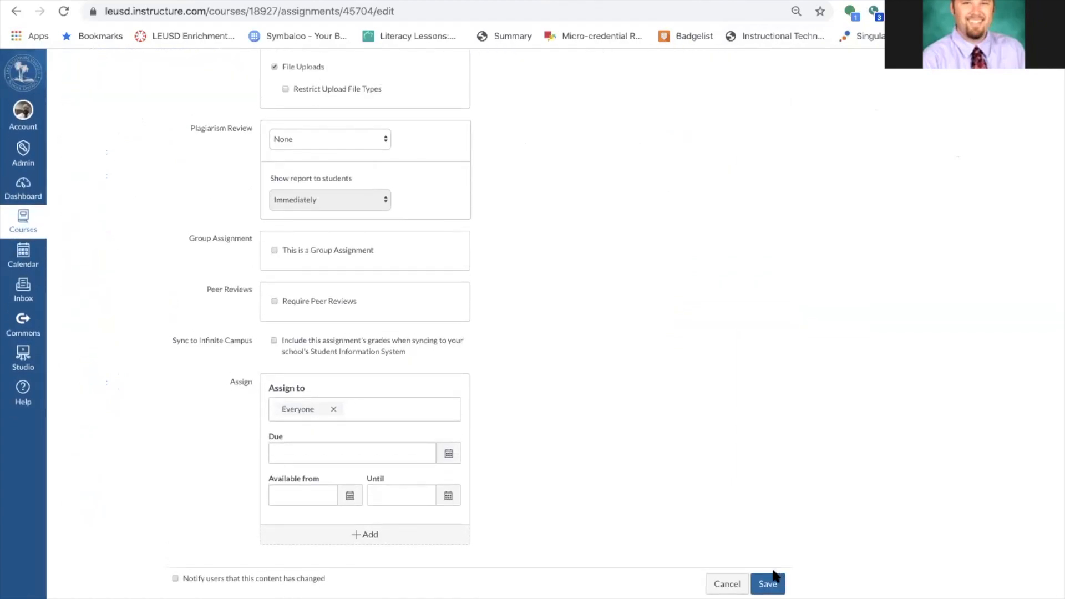
left_click(774, 579)
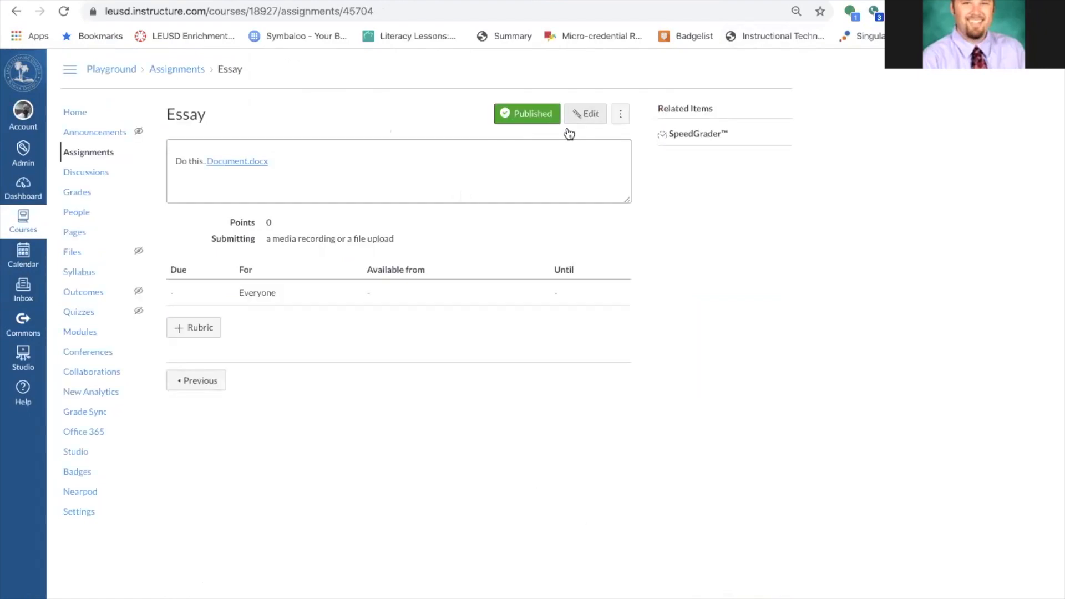
In Student View, open Essay's submission form and check its Studio and Office 365 options.
left_click(77, 112)
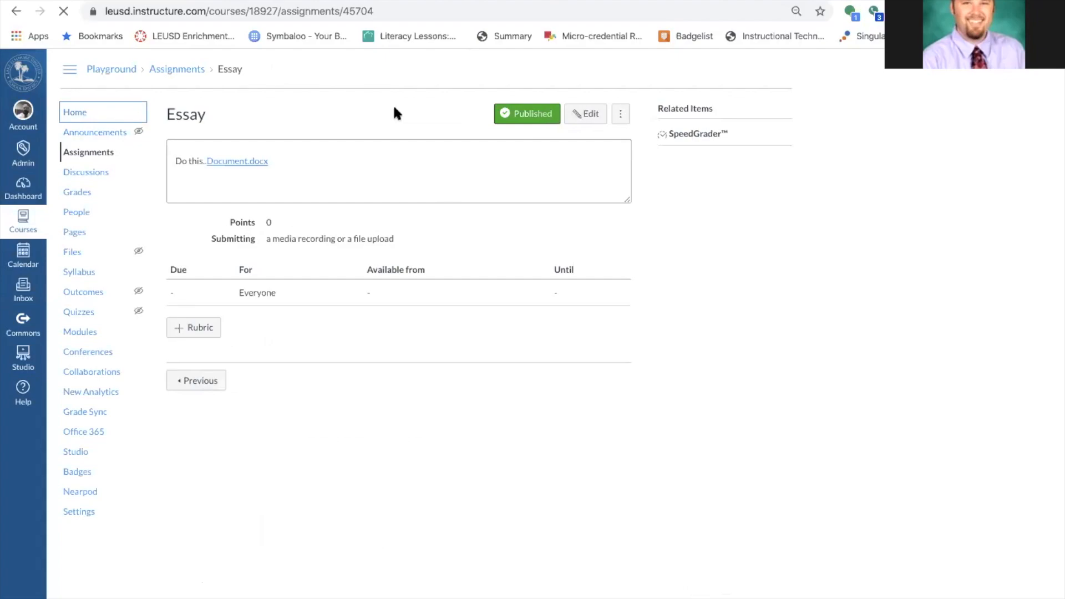
left_click(719, 283)
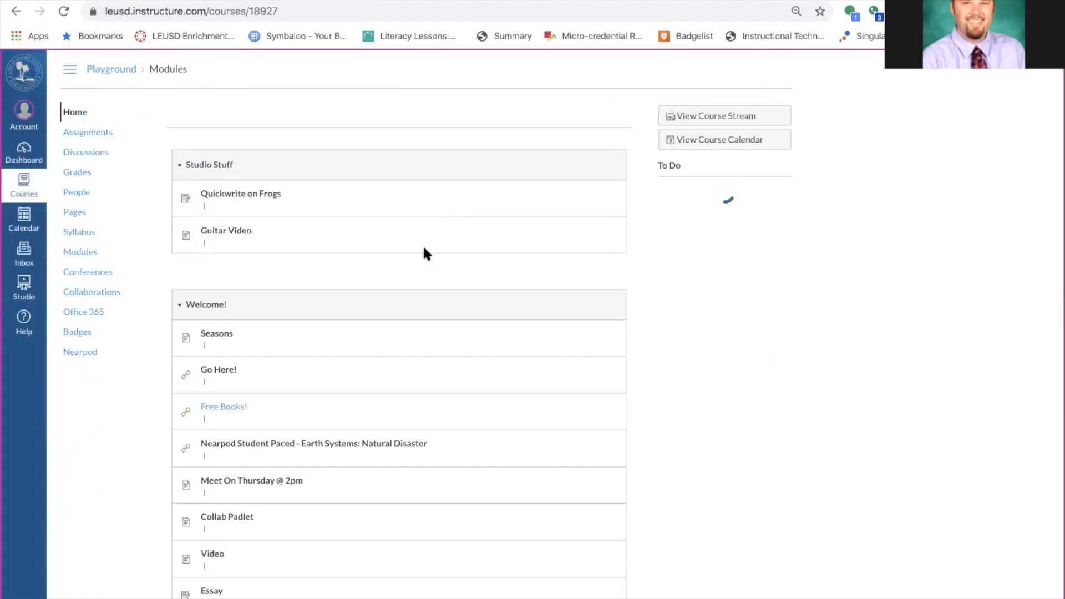
scroll(424, 250, "down", 2)
left_click(211, 438)
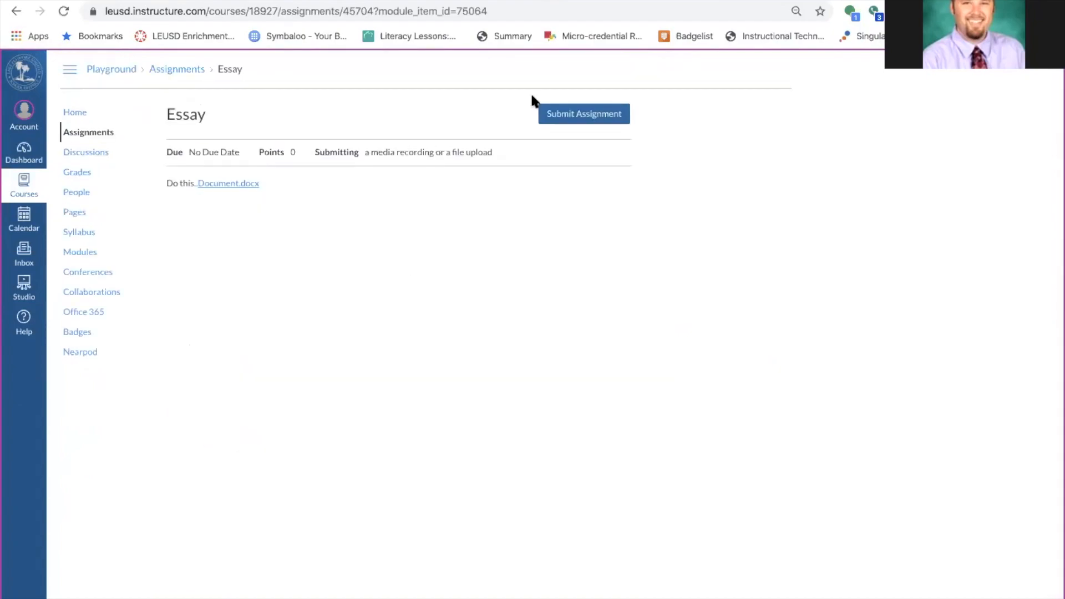
left_click(574, 116)
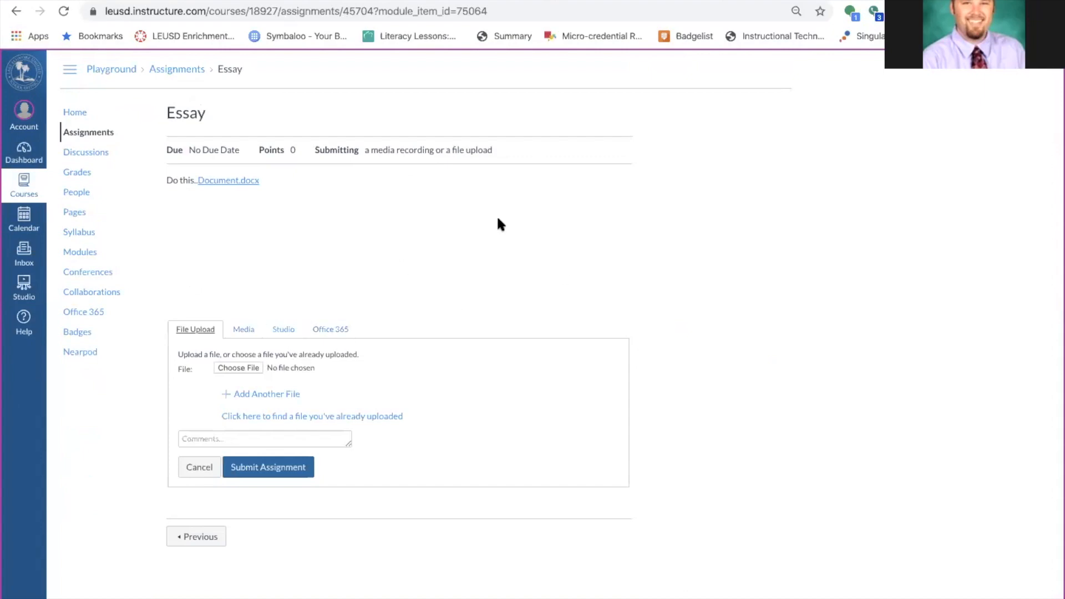
left_click(284, 328)
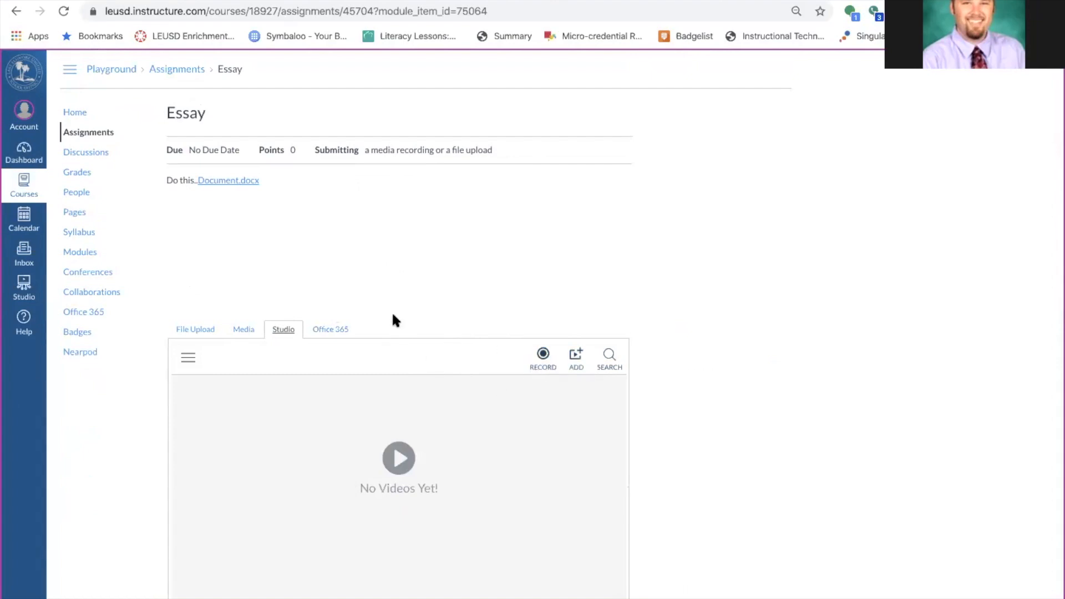
left_click(332, 331)
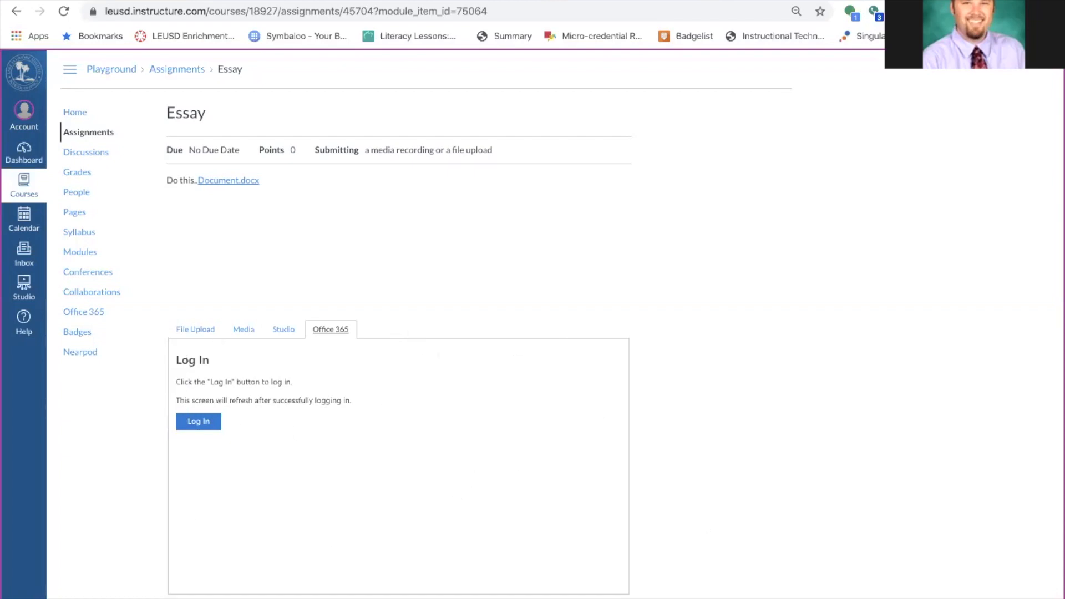
Dismiss the leave-site prompt, switch tabs and back, then head for the course Home.
key("super+r")
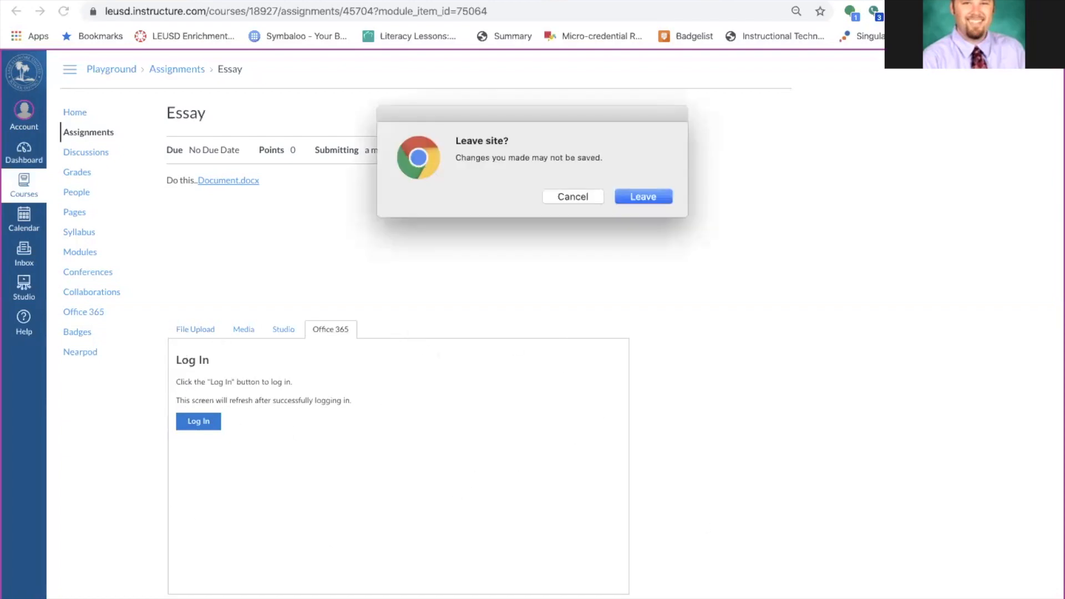
left_click(578, 197)
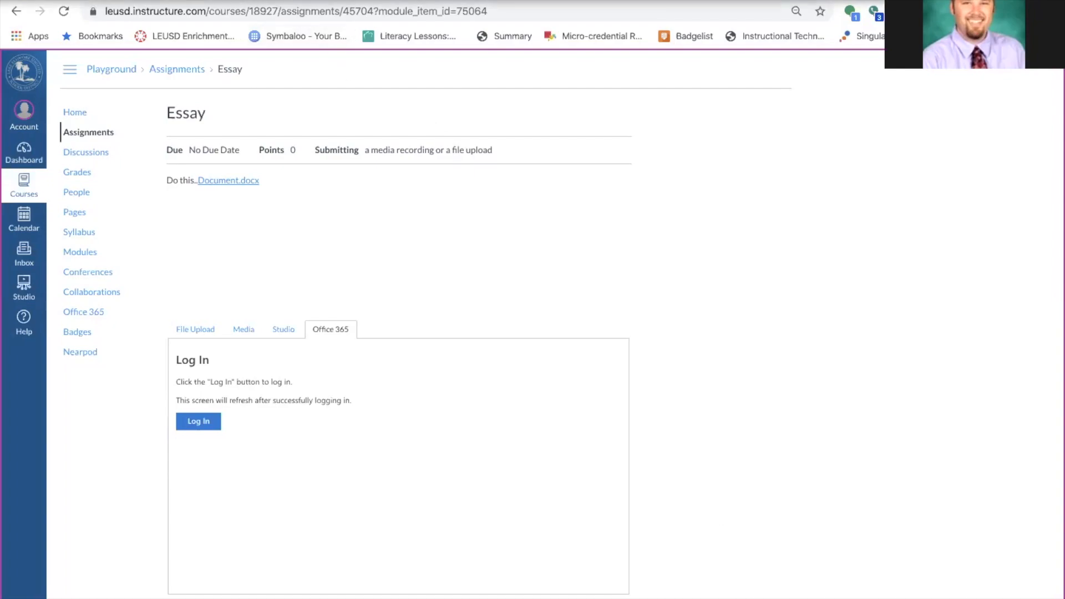
mouse_move(436, 6)
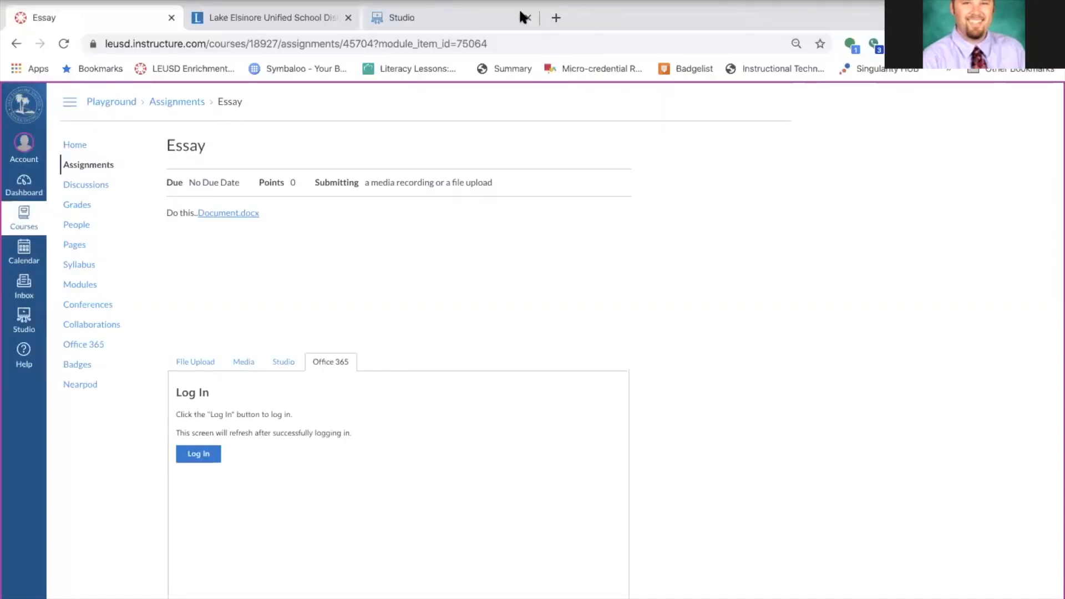
key("ctrl+Tab")
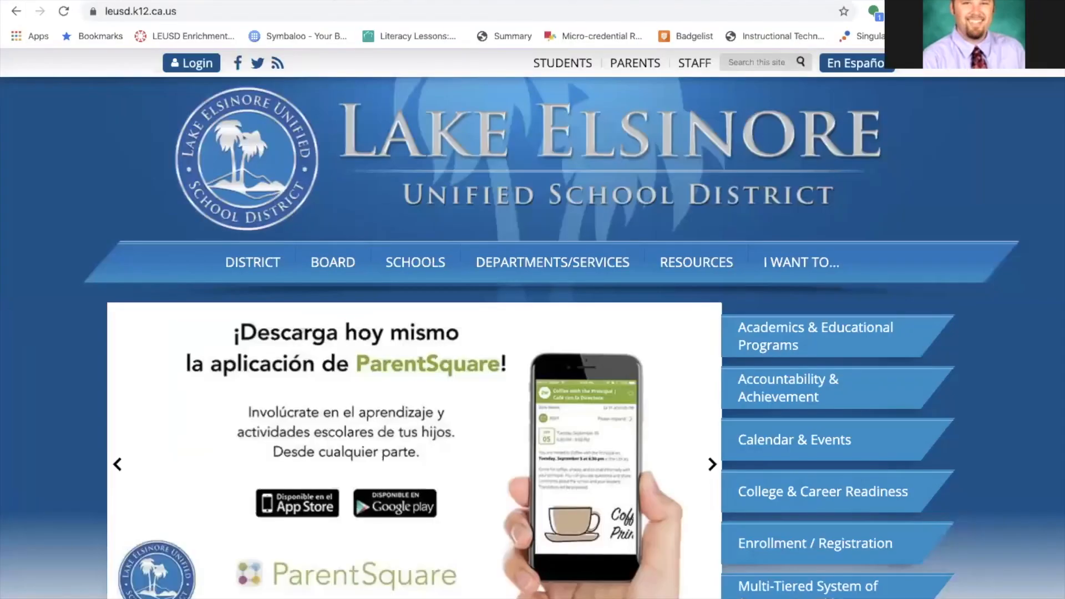
key("ctrl+shift+Tab")
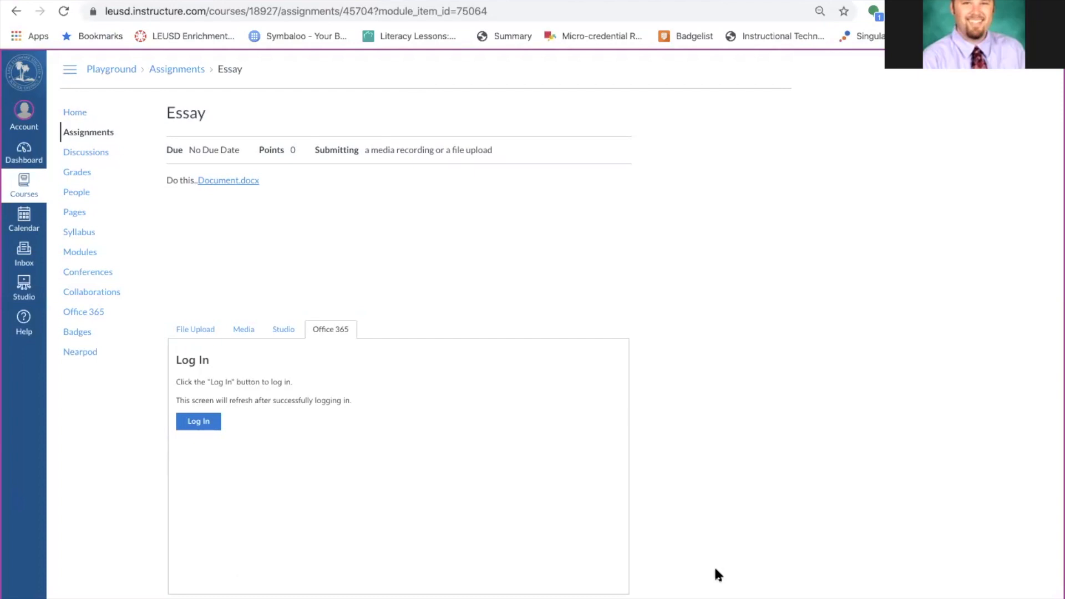
left_click(67, 114)
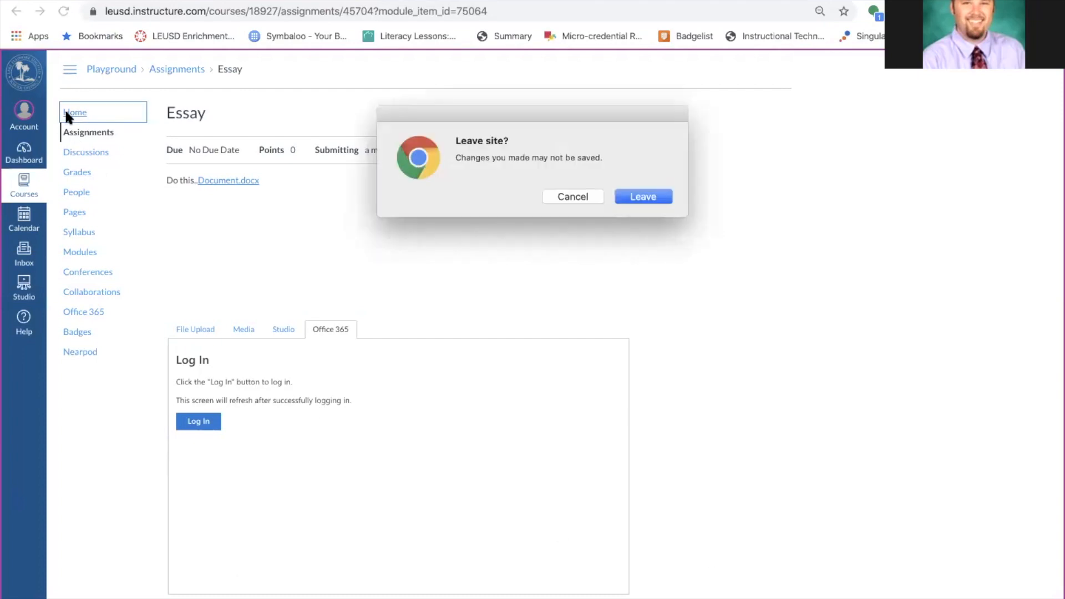
Confirm leaving the page, go to Canvas Studio, and open the uploaded video 'Test'.
left_click(618, 196)
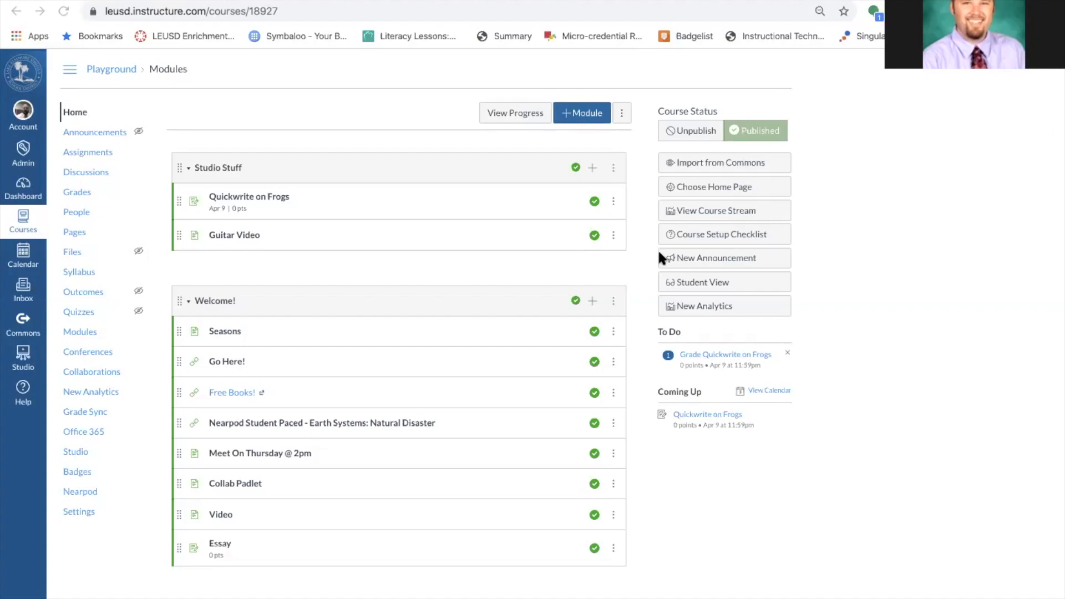
left_click(23, 358)
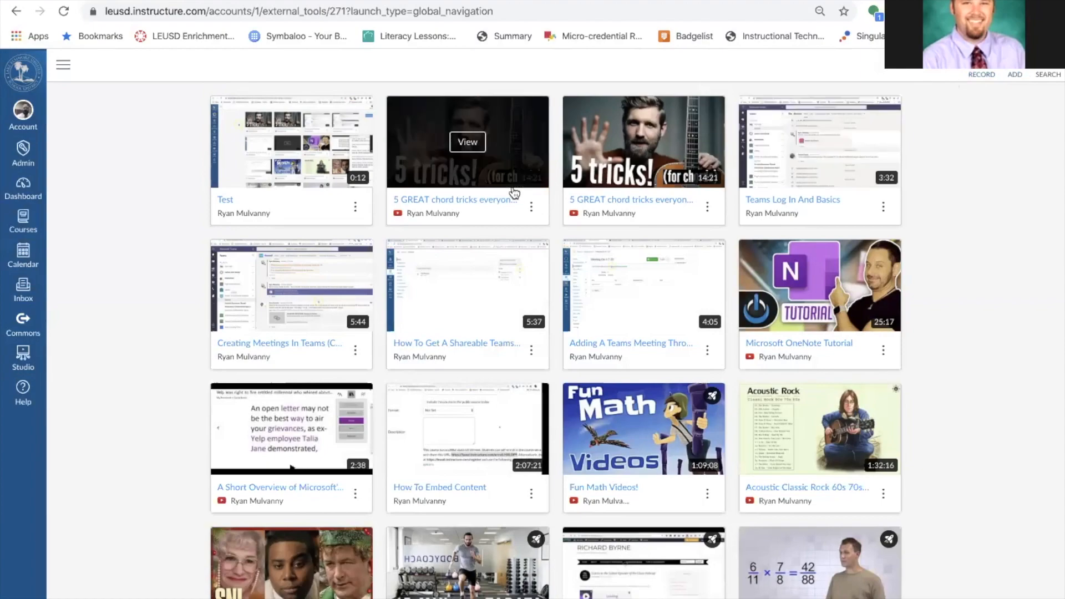
left_click(296, 143)
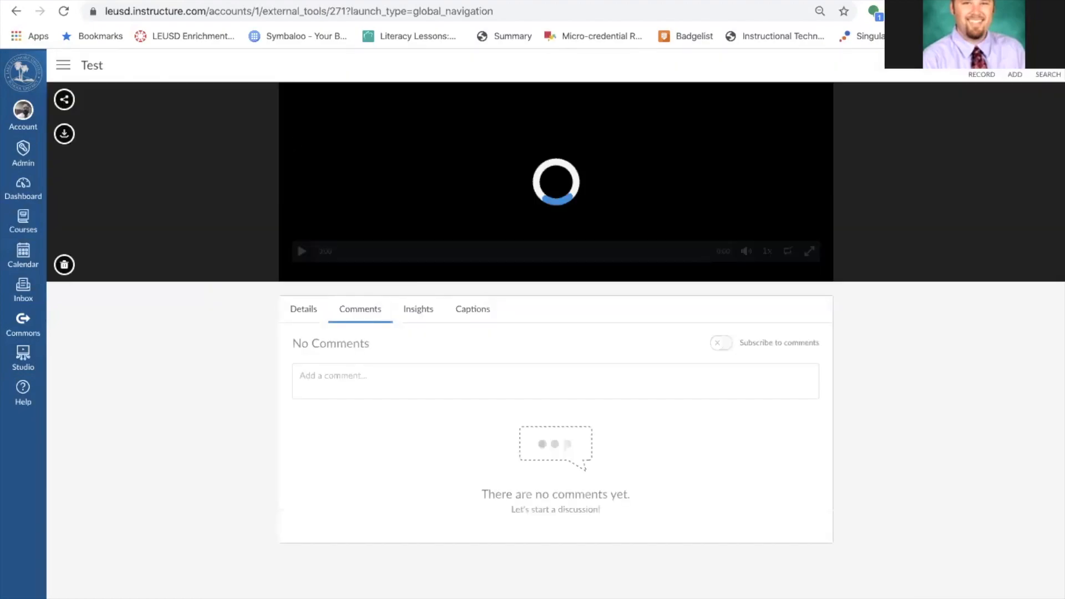
Play the Test video full screen, exit full screen, and go back to My Uploads.
left_click(302, 252)
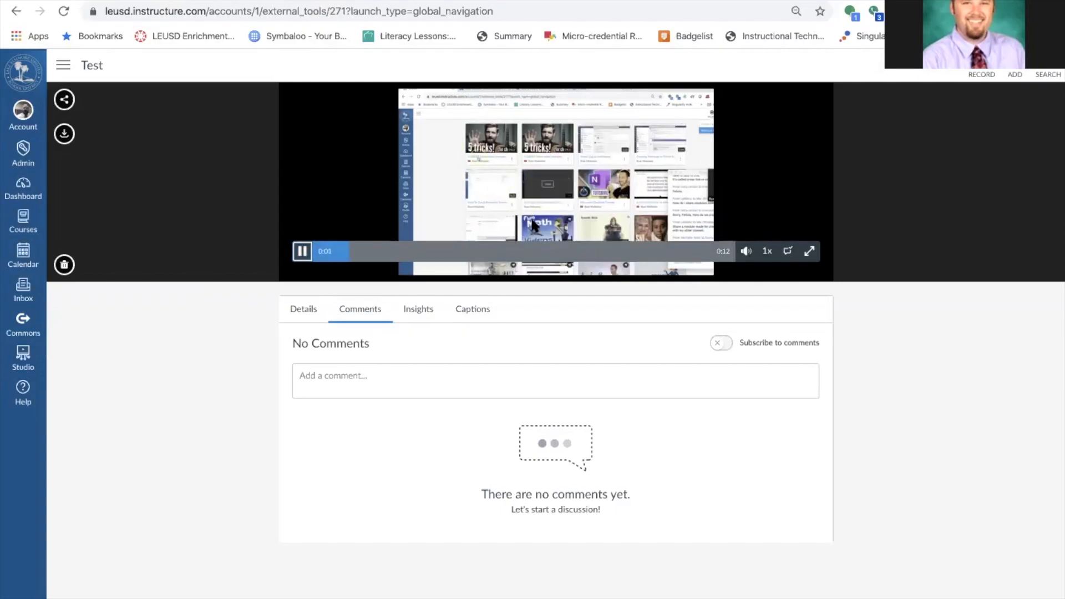
left_click(812, 254)
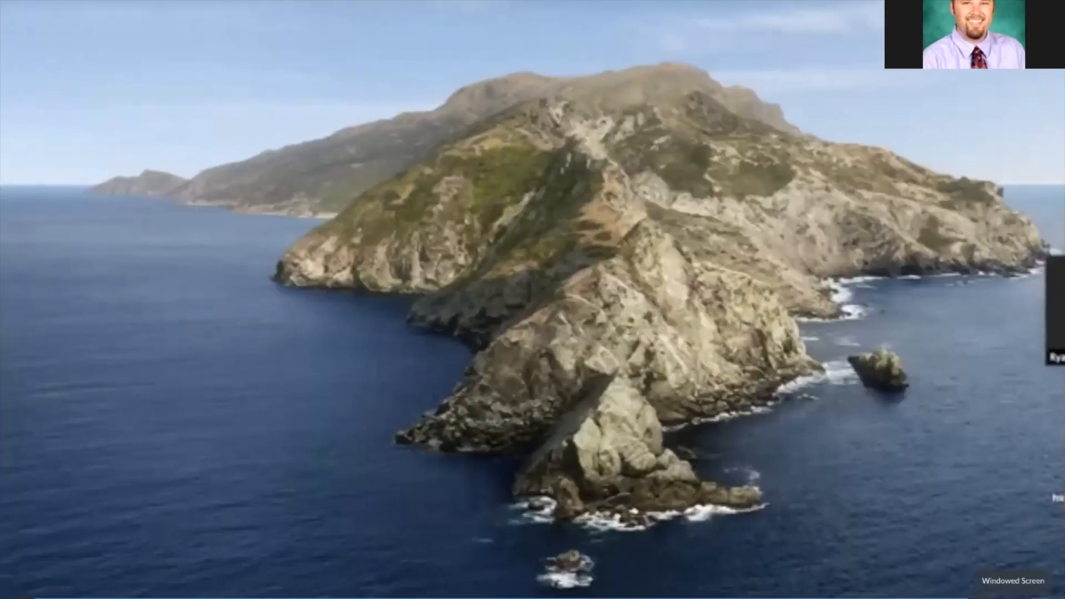
left_click(1041, 598)
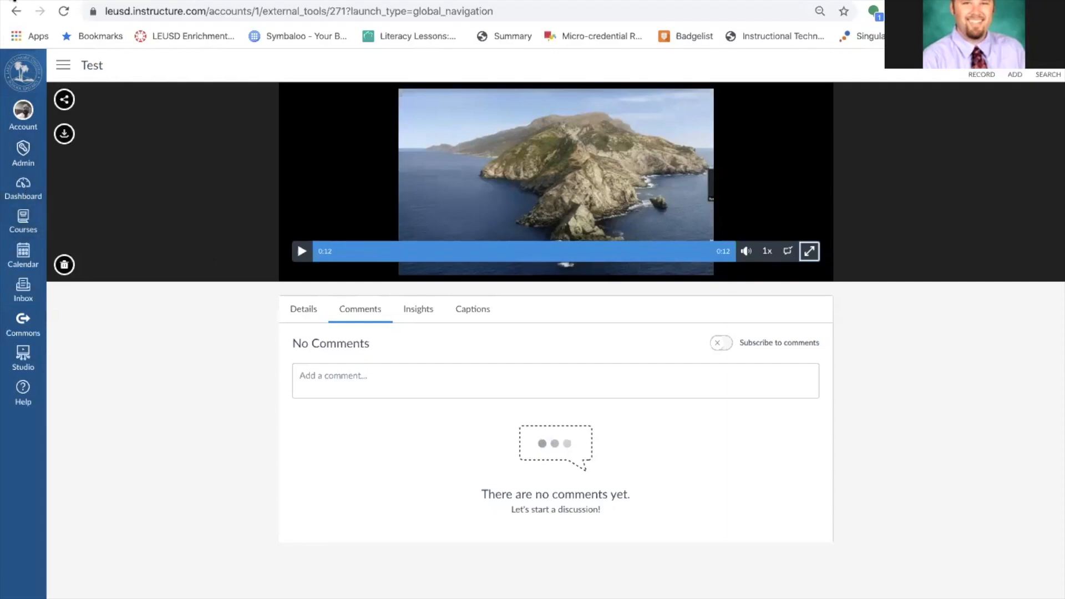
left_click(16, 12)
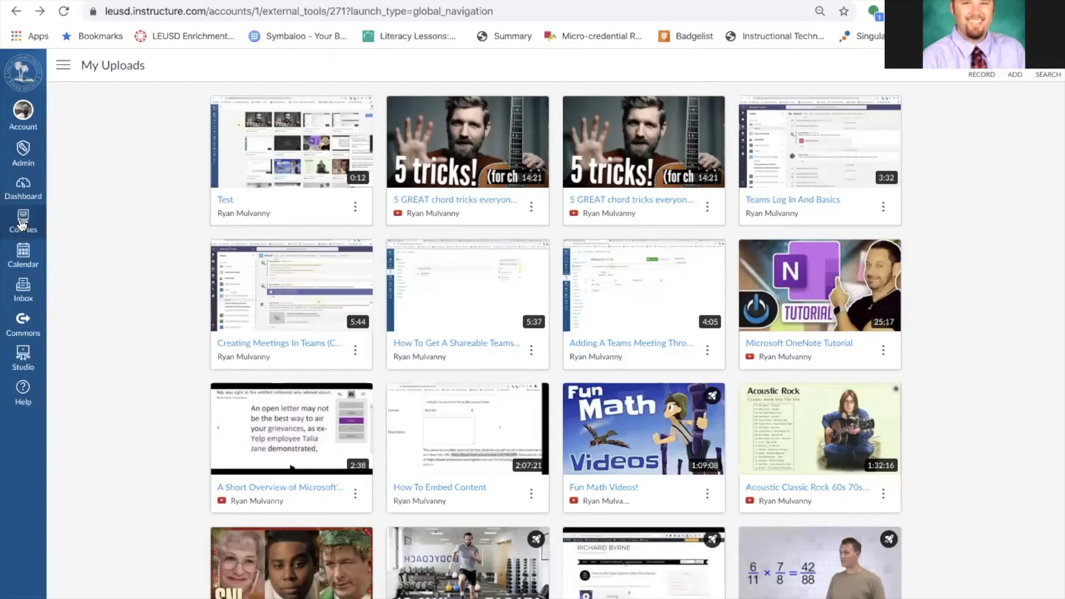
scroll(448, 372, "down", 4)
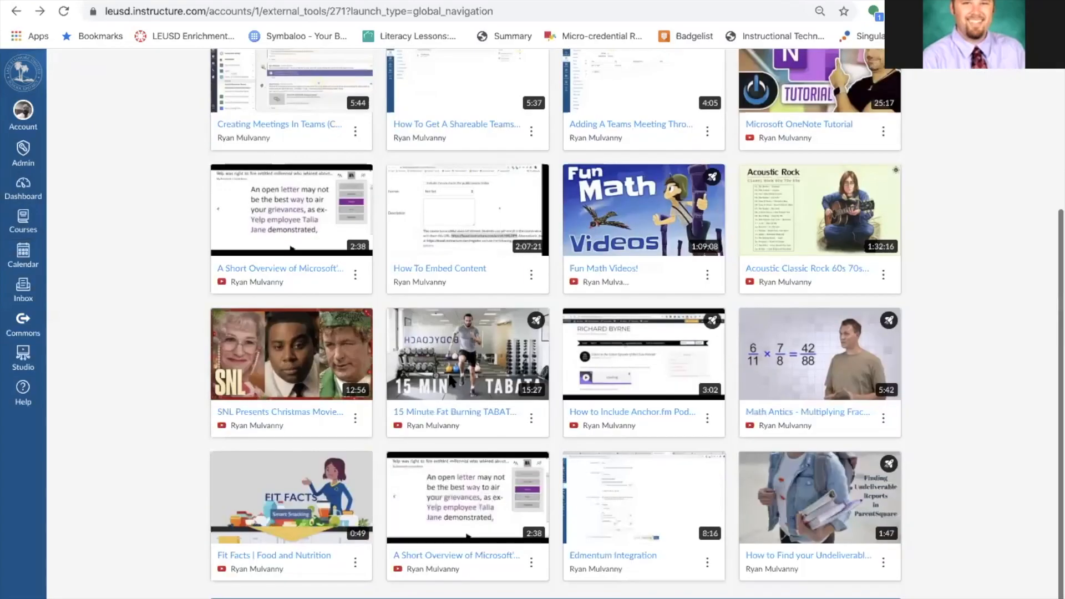
scroll(542, 371, "up", 4)
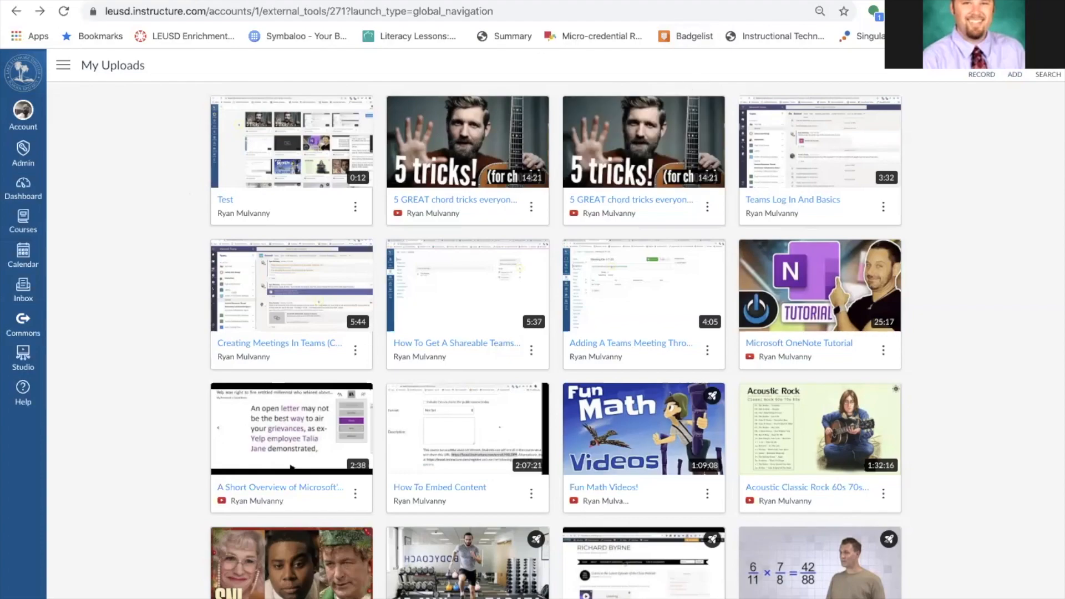
Search Google for 'crash course', open the History of Science Preview video, and select its URL.
left_click(198, 1)
type("cra")
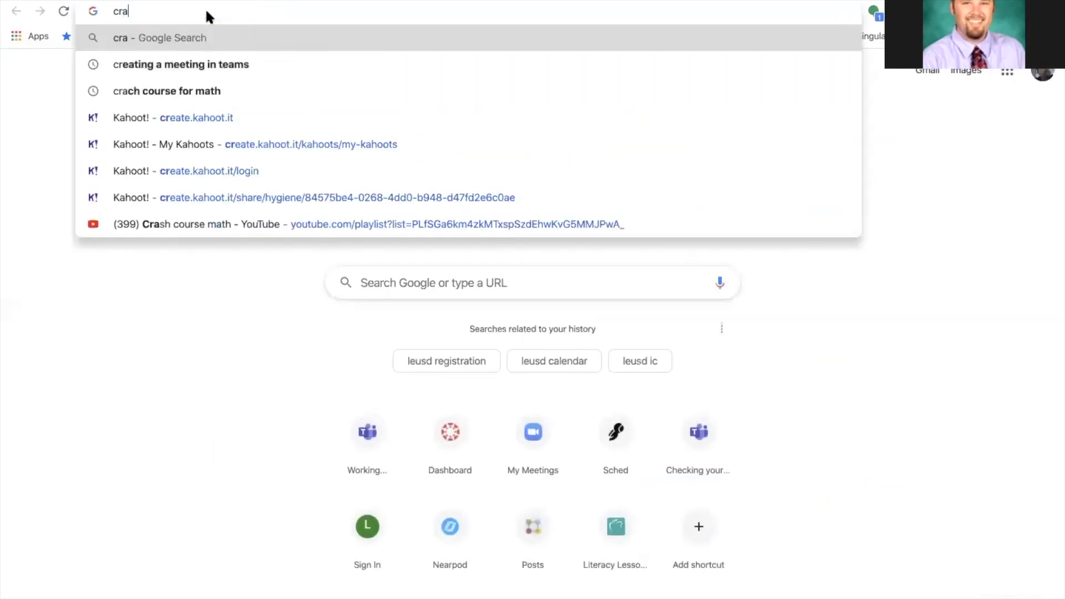
type("sh course")
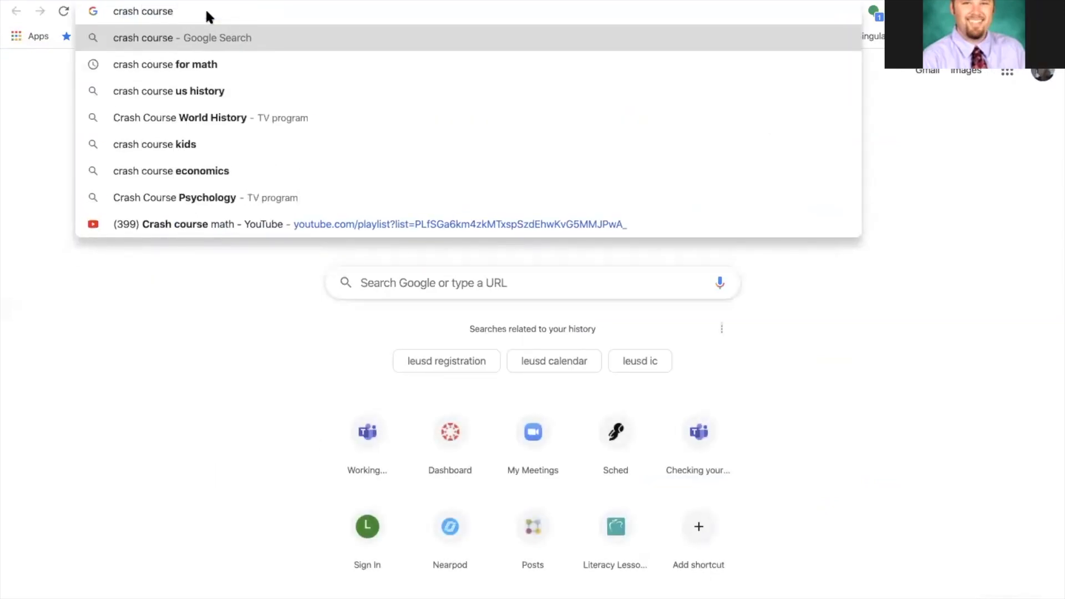
key("Return")
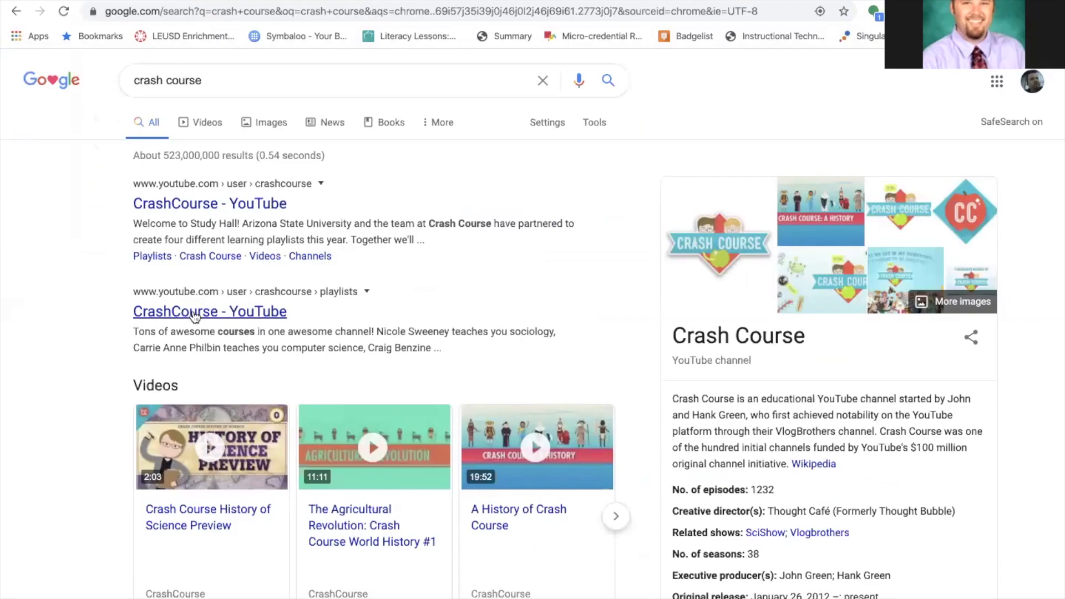
left_click(216, 518)
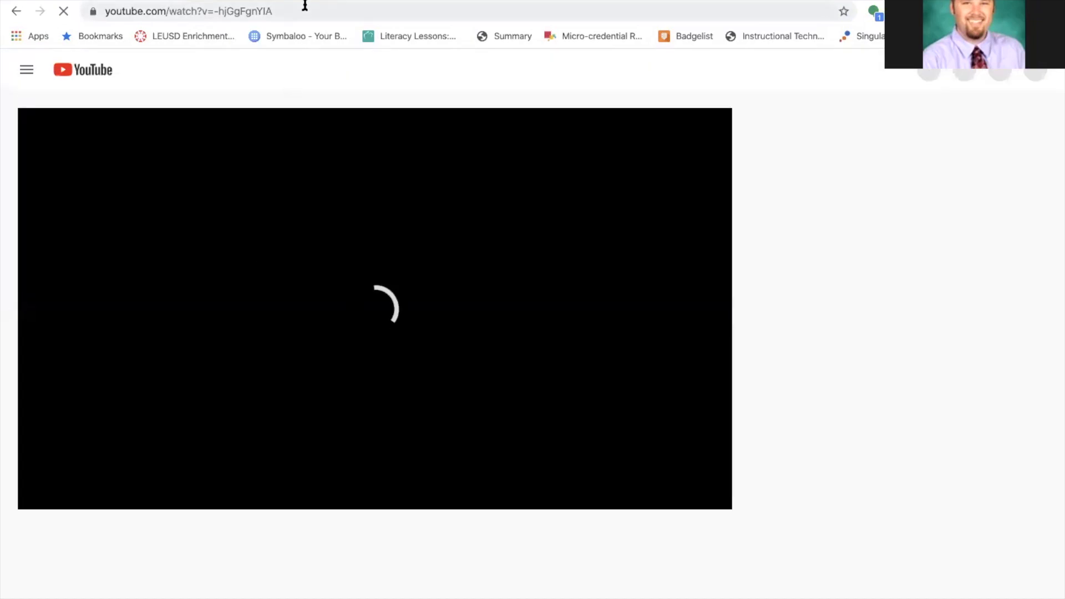
left_click(296, 12)
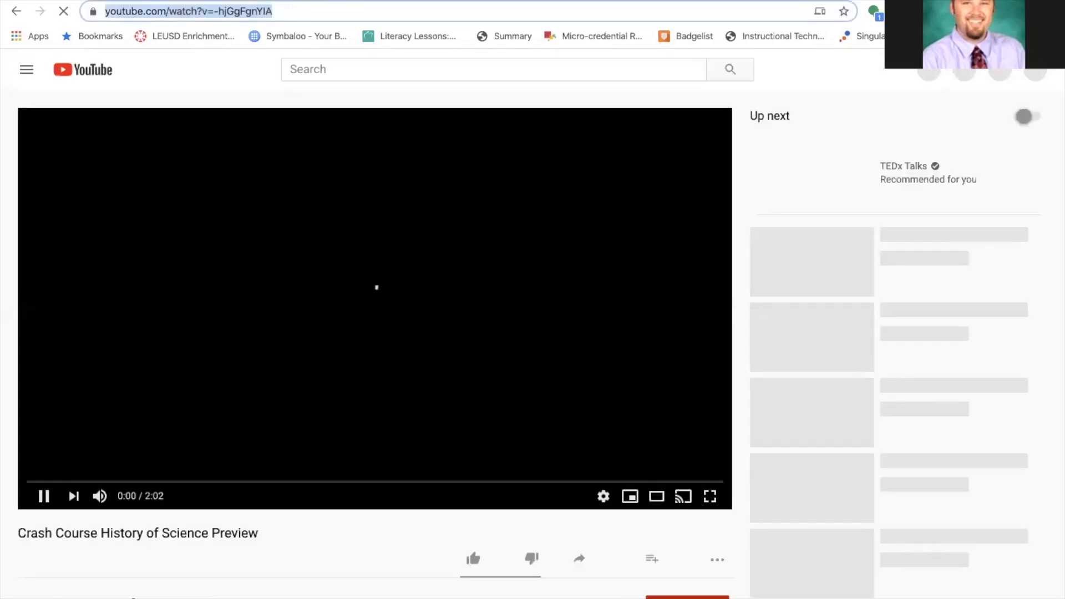
Add the copied Crash Course YouTube link as a new video in Studio's My Uploads.
left_click(145, 1)
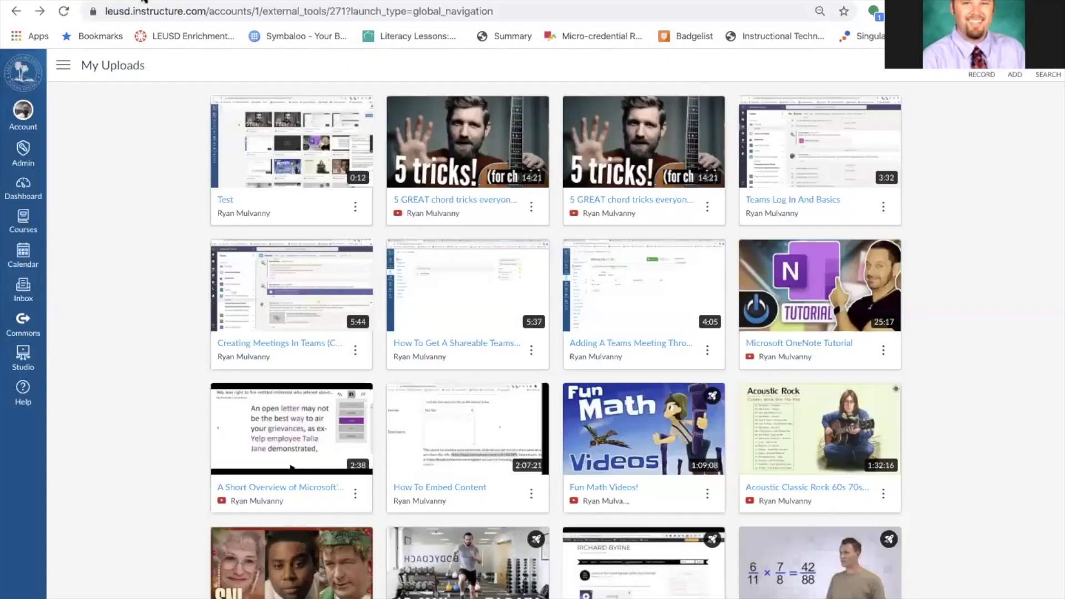
left_click(1014, 75)
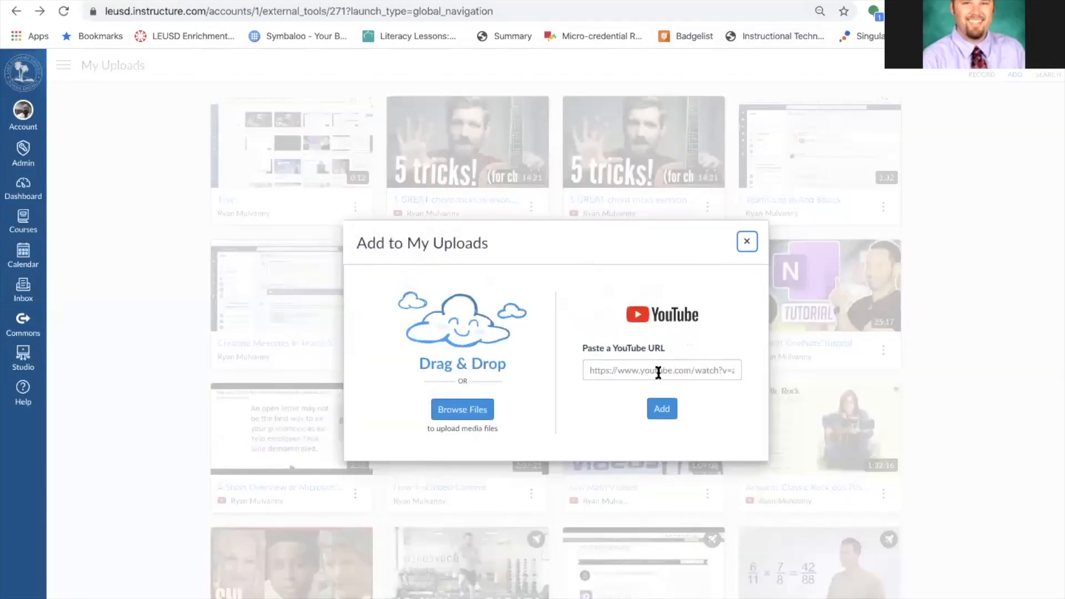
left_click(671, 371)
key("ctrl+v")
left_click(664, 410)
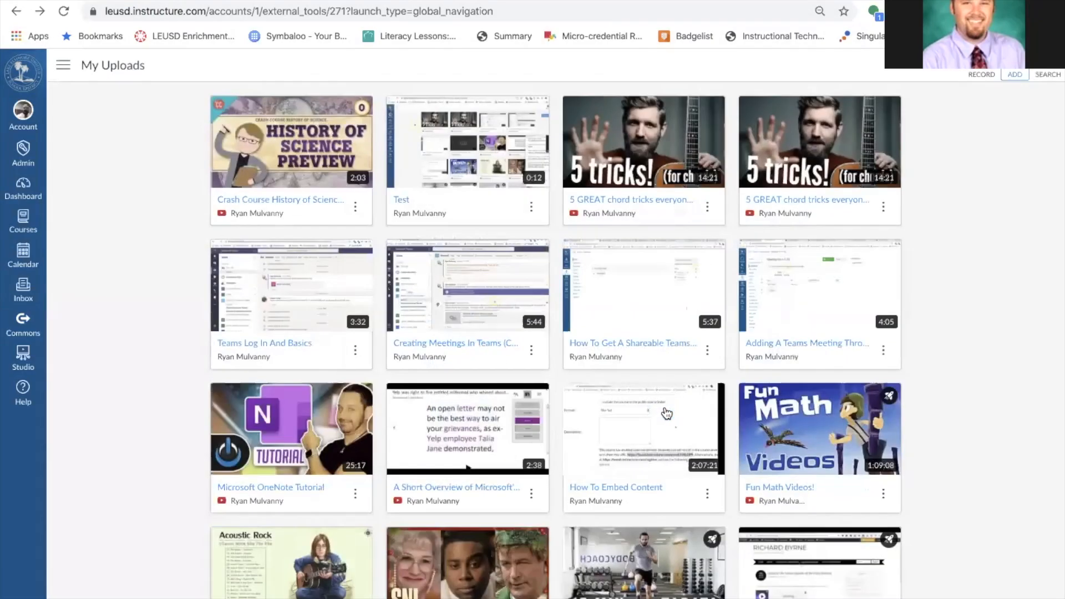
Open the History of Science preview, play and pause it, and bring up its sharing options.
left_click(297, 149)
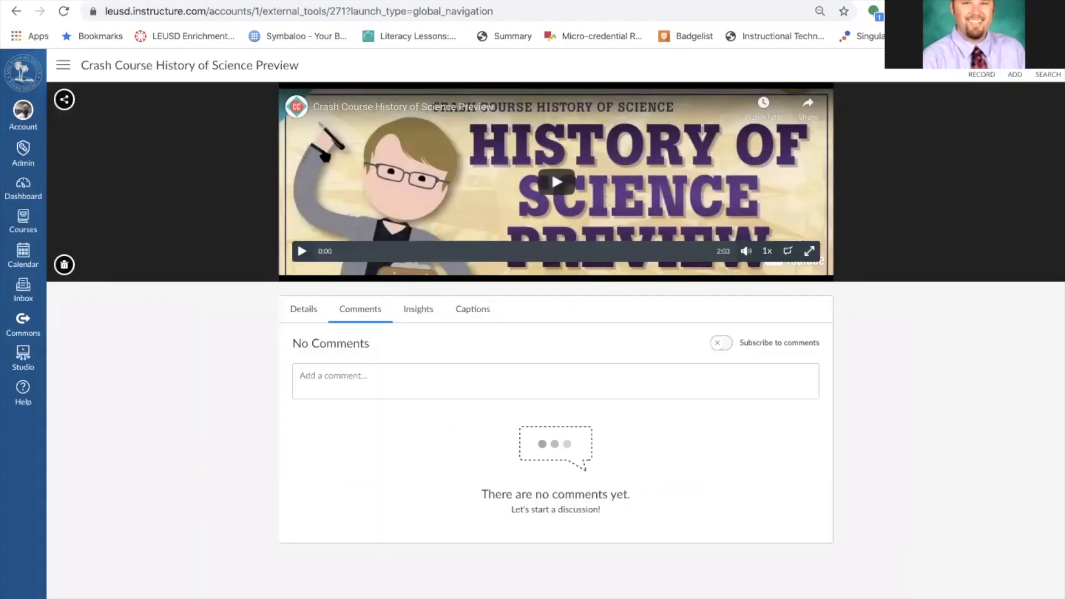
left_click(297, 240)
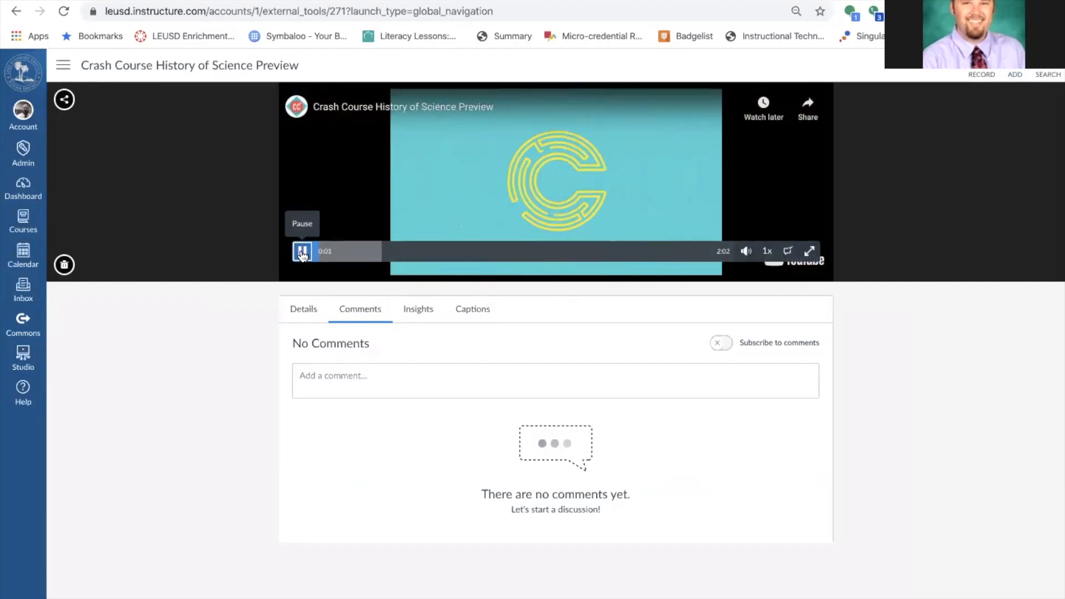
left_click(303, 253)
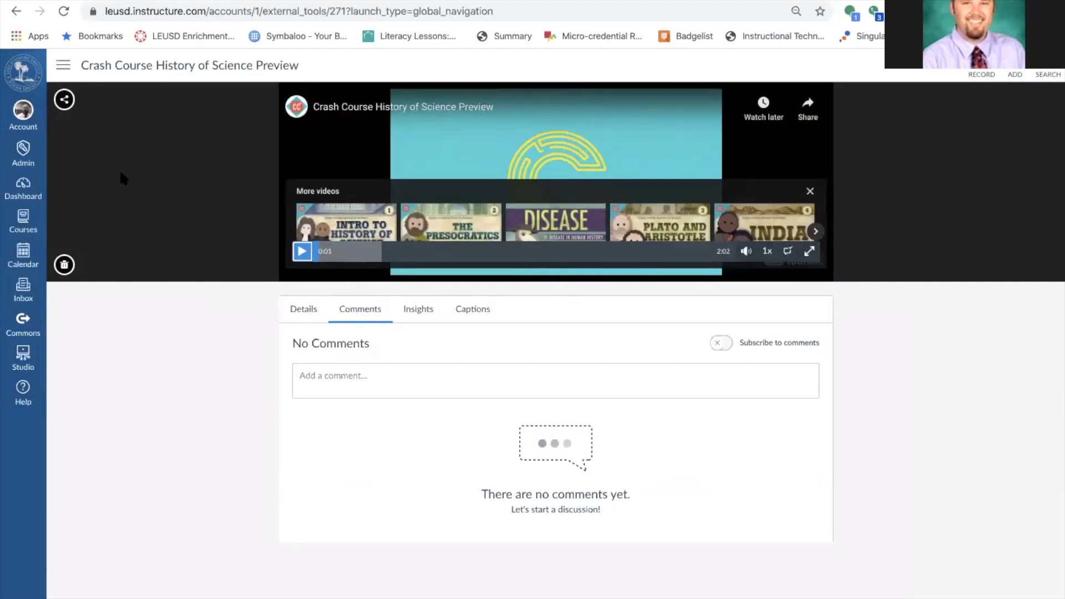
left_click(65, 101)
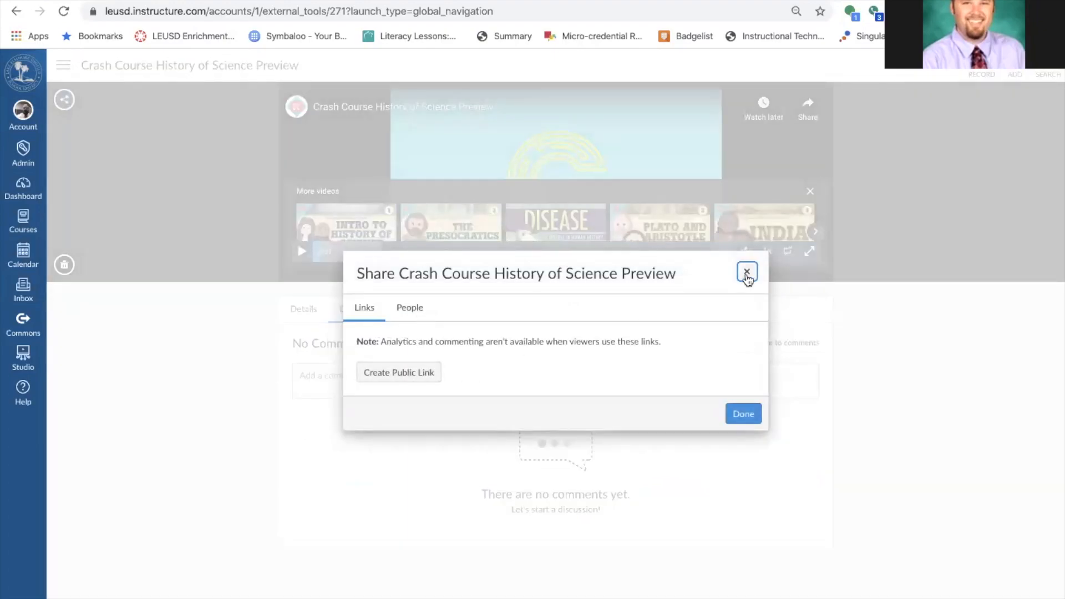
Share the video with a colleague found by name with Can Edit access, then return to My Uploads.
left_click(411, 309)
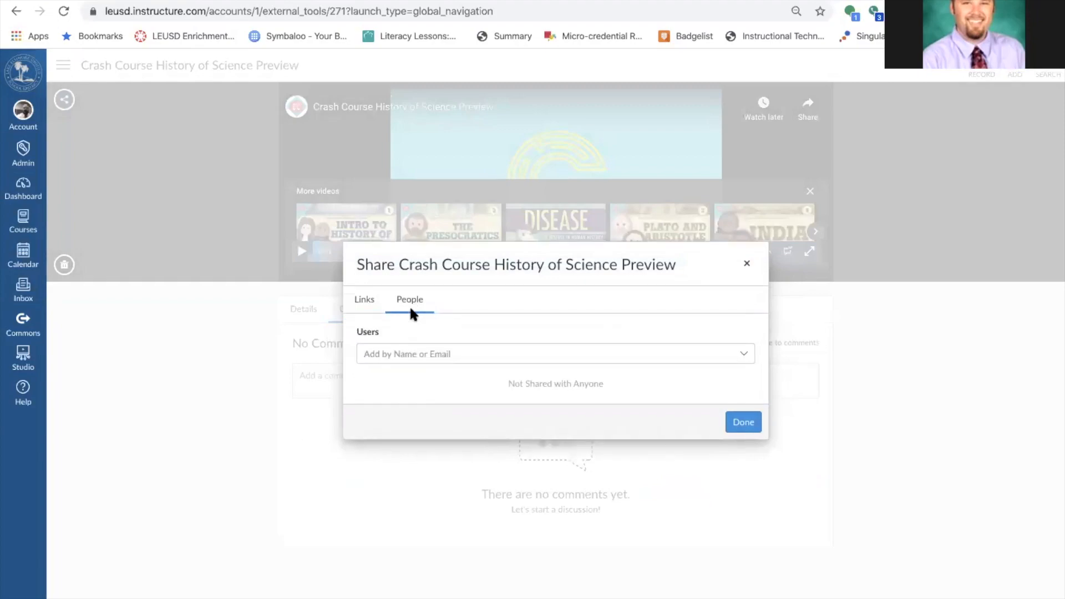
left_click(419, 357)
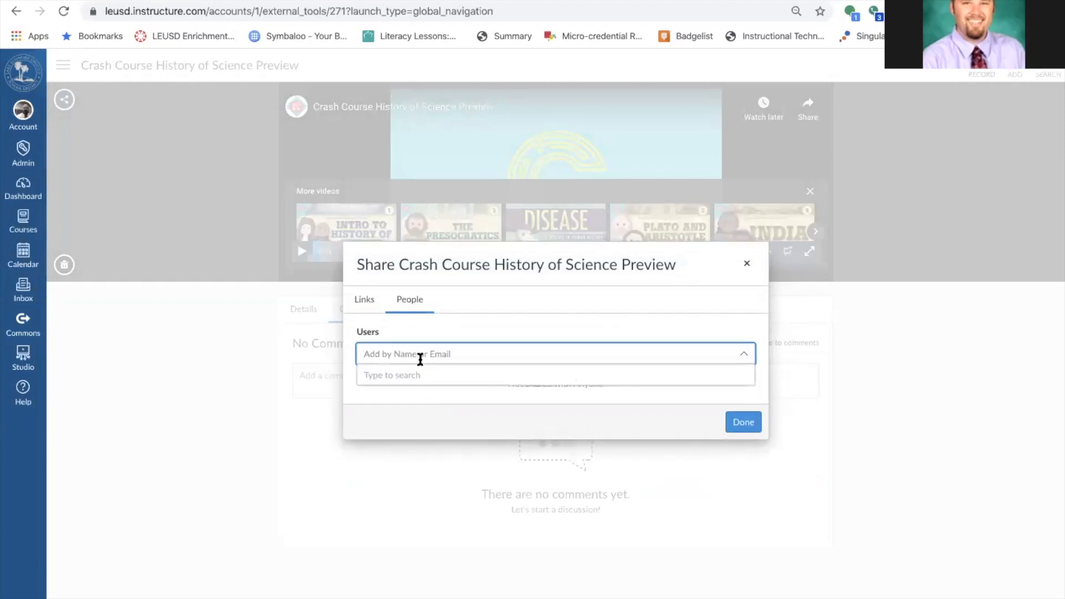
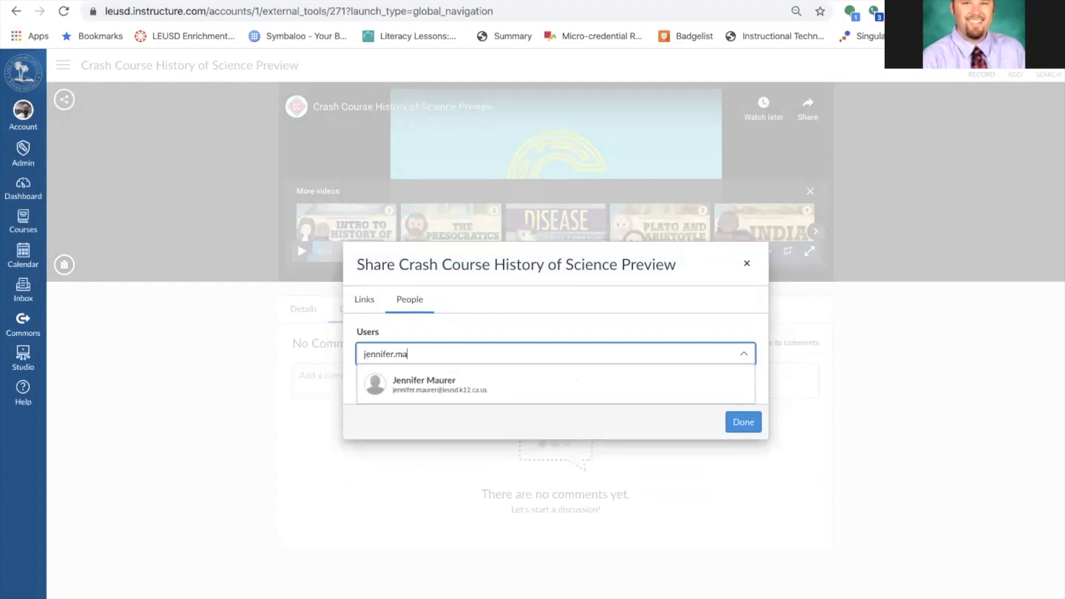
left_click(442, 394)
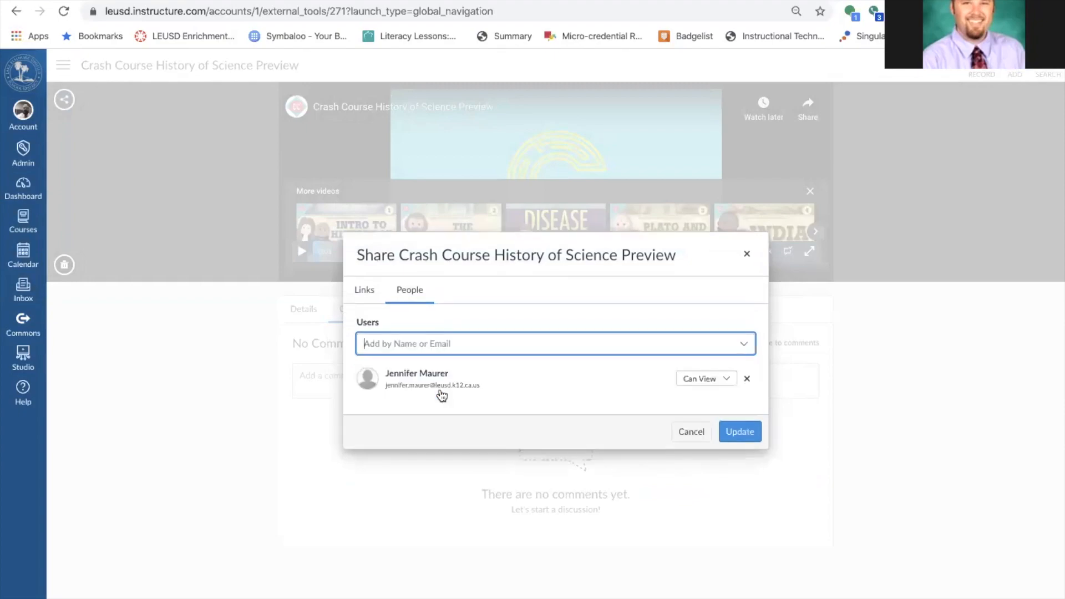
left_click(716, 374)
left_click(713, 400)
left_click(740, 434)
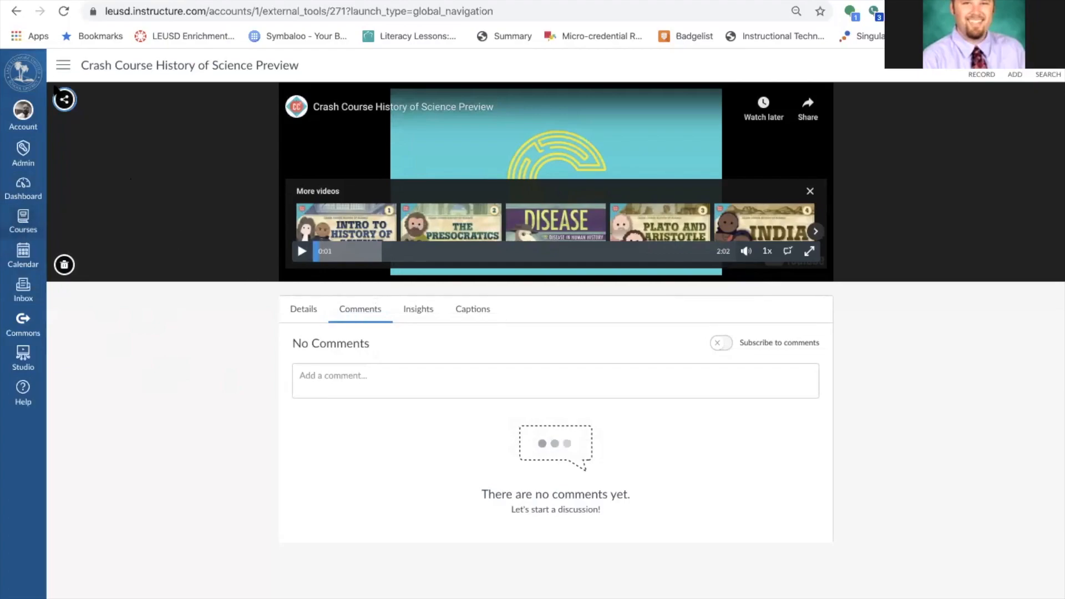
left_click(15, 11)
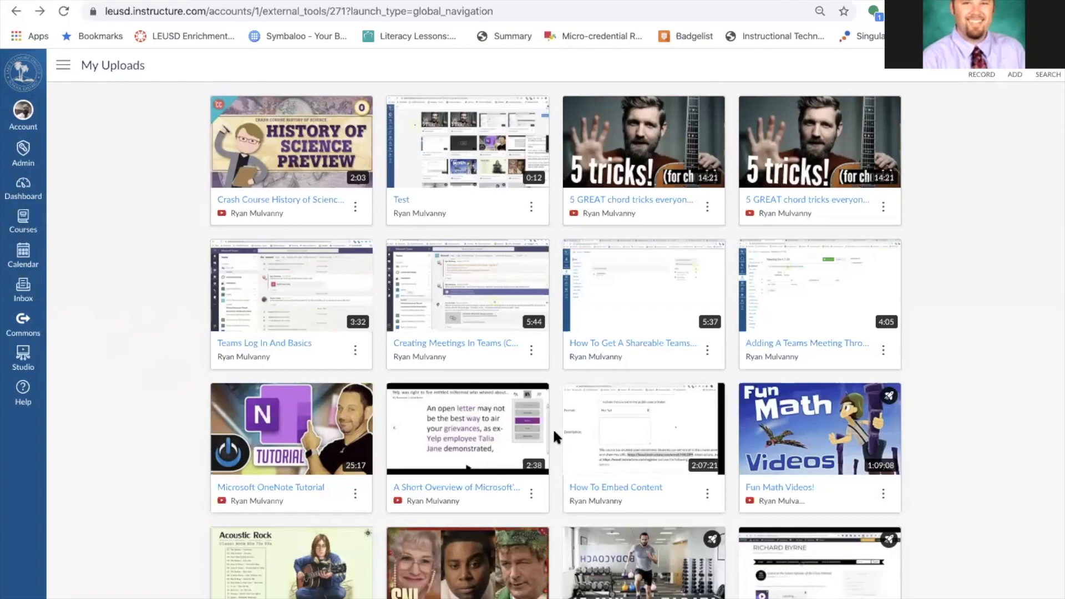
left_click(355, 208)
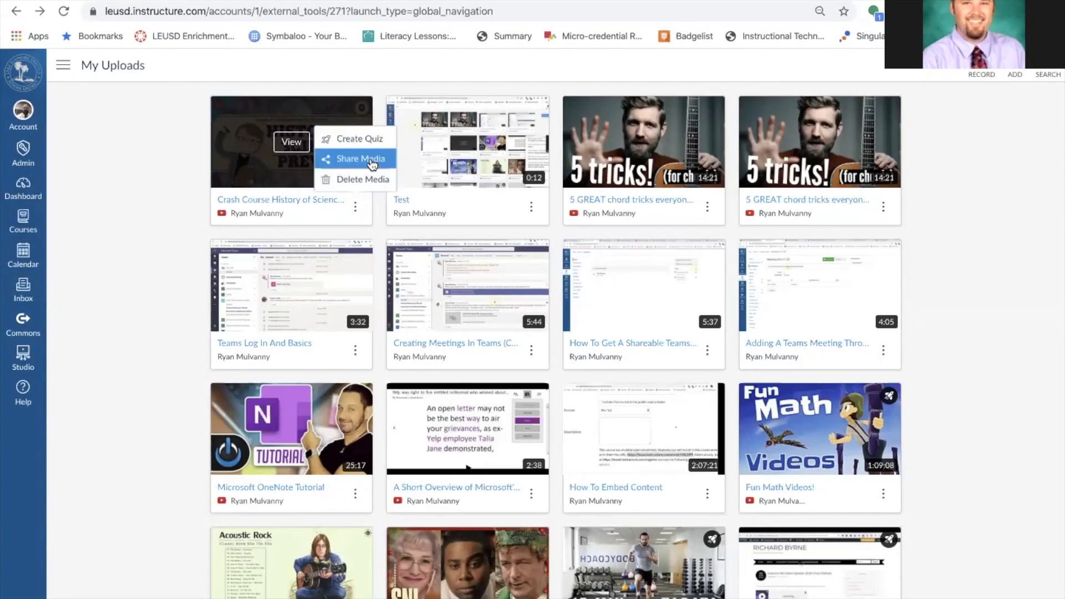
left_click(182, 178)
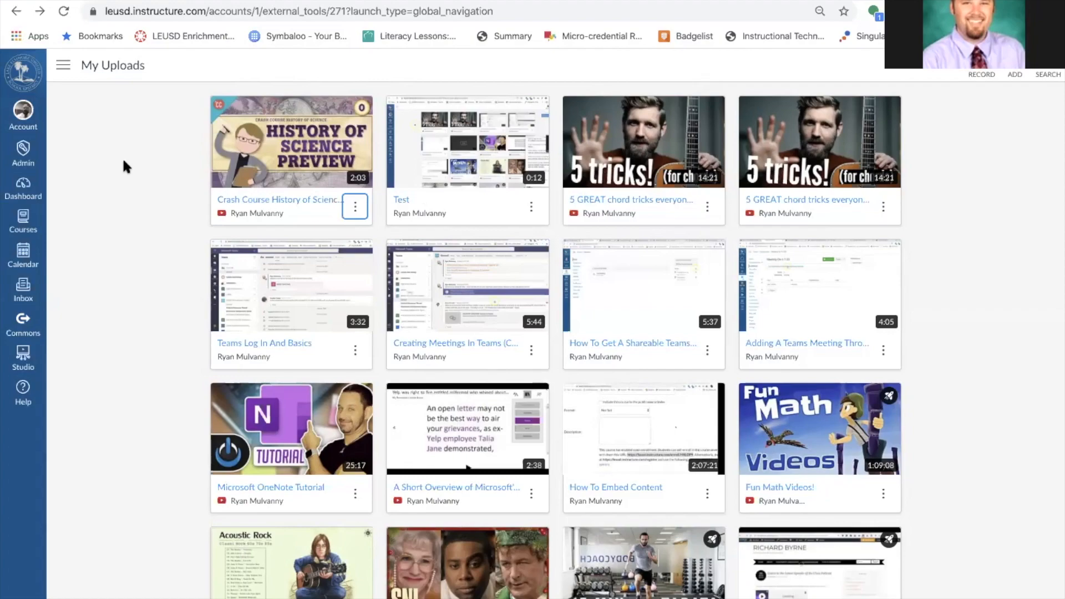
left_click(24, 363)
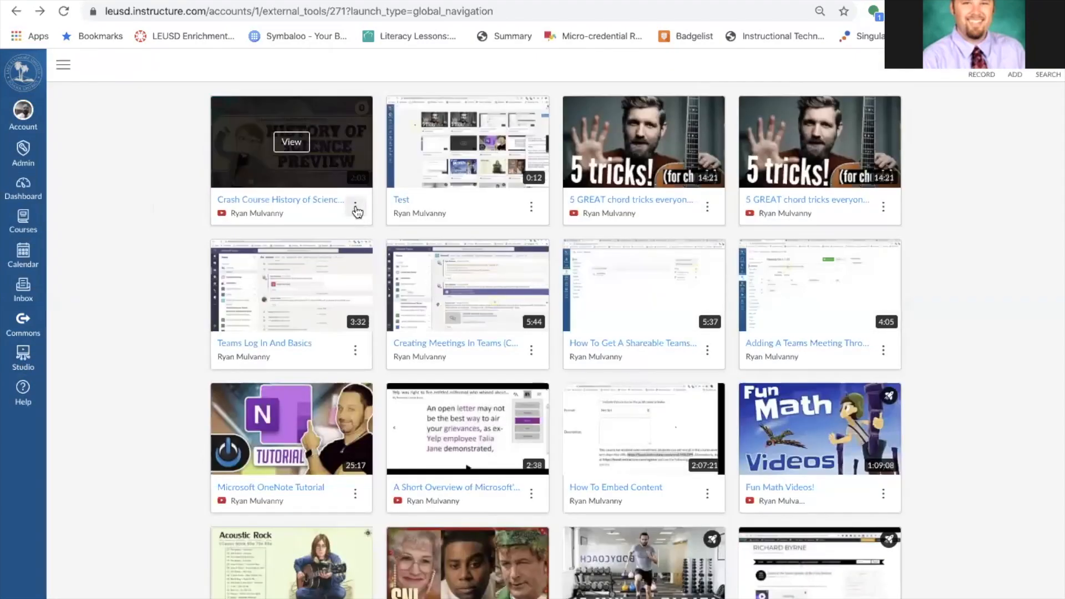
left_click(356, 207)
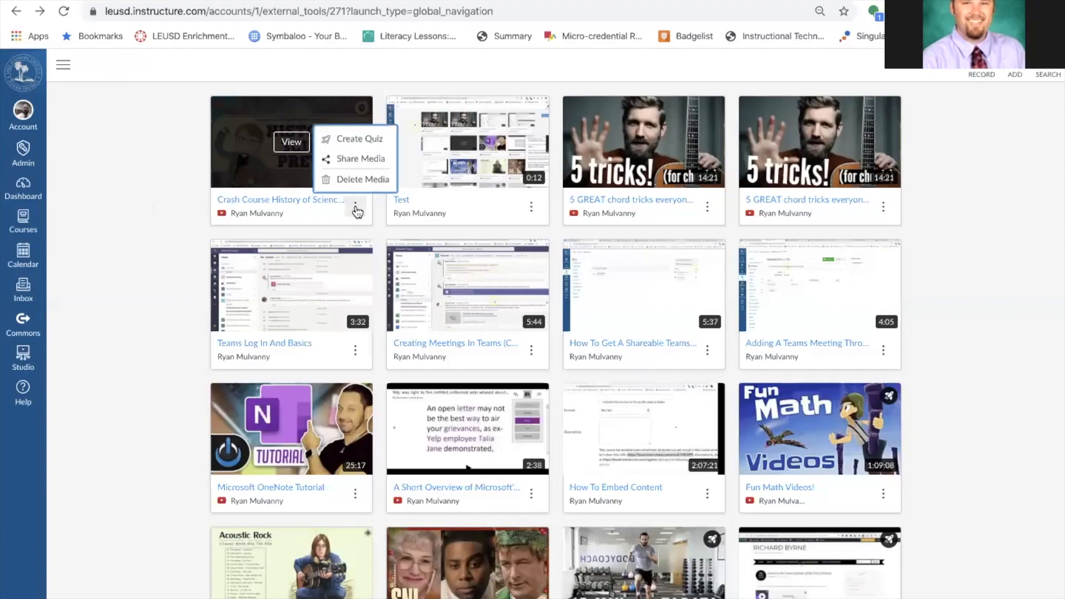
left_click(1048, 74)
type("history")
key("Return")
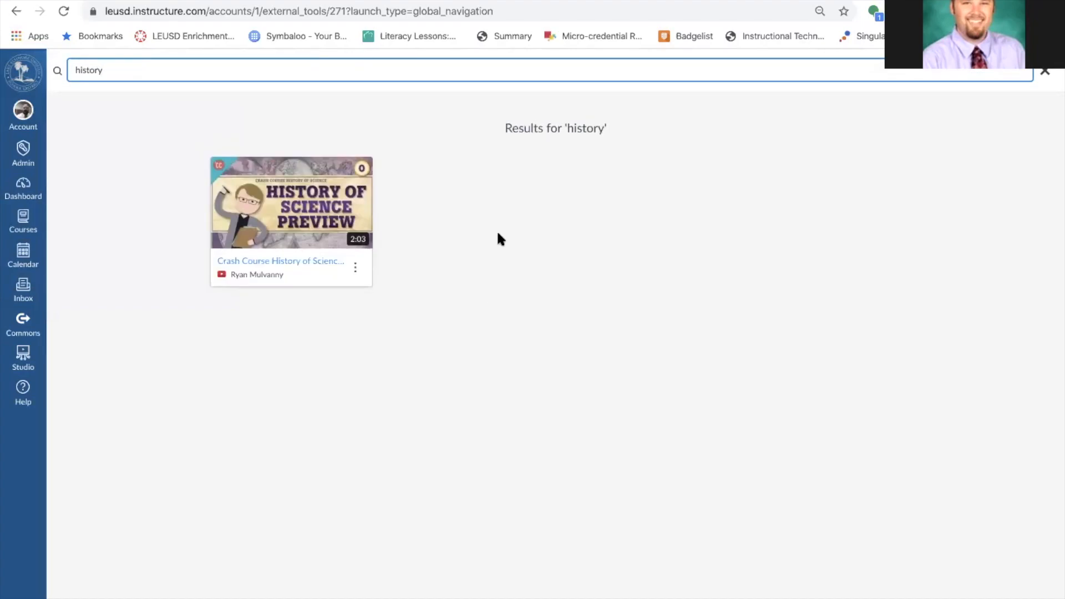
left_click(355, 272)
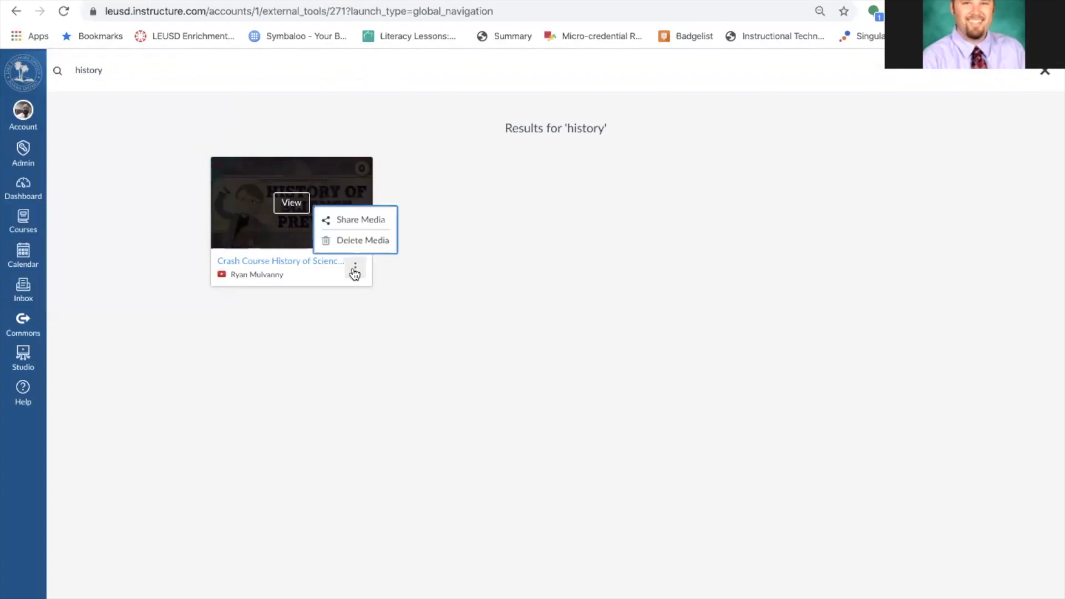
left_click(413, 298)
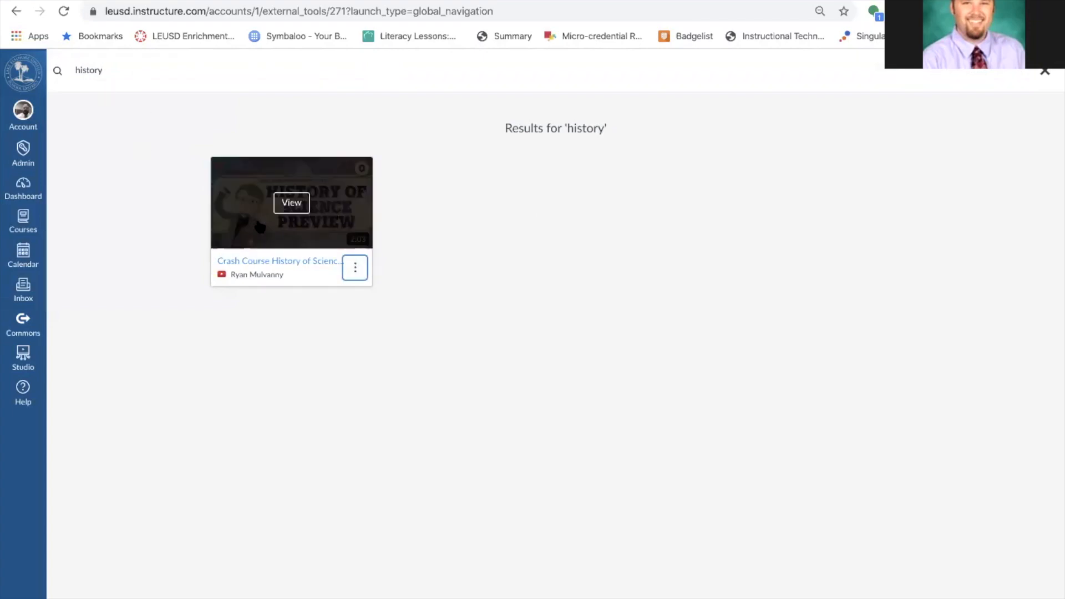
left_click(23, 357)
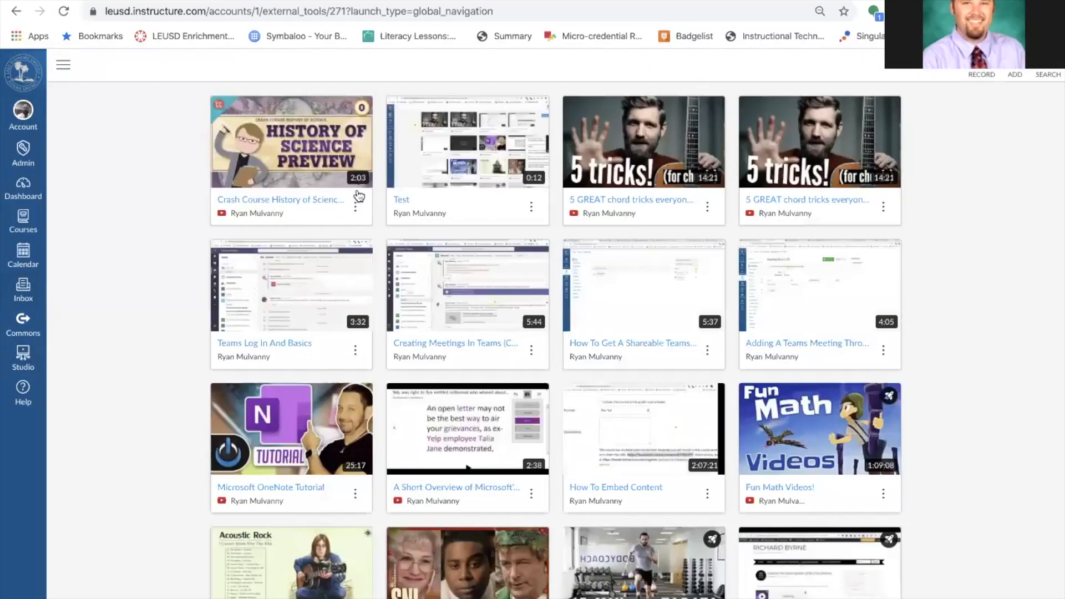
Create a quiz from the video's menu, titled 'This one!' with description 'Period 1 and 3'.
left_click(357, 209)
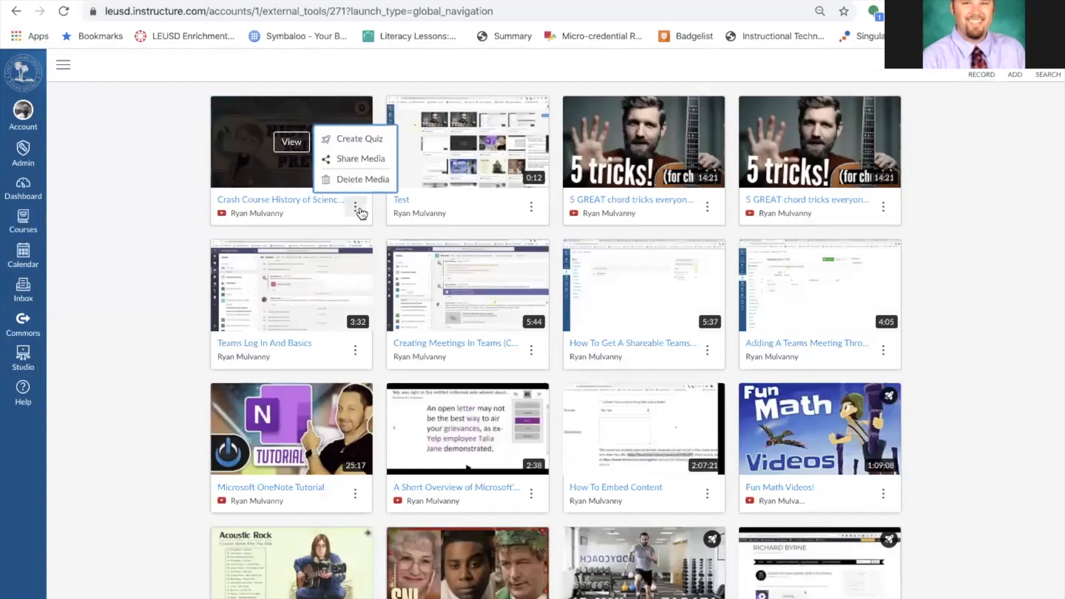
left_click(379, 143)
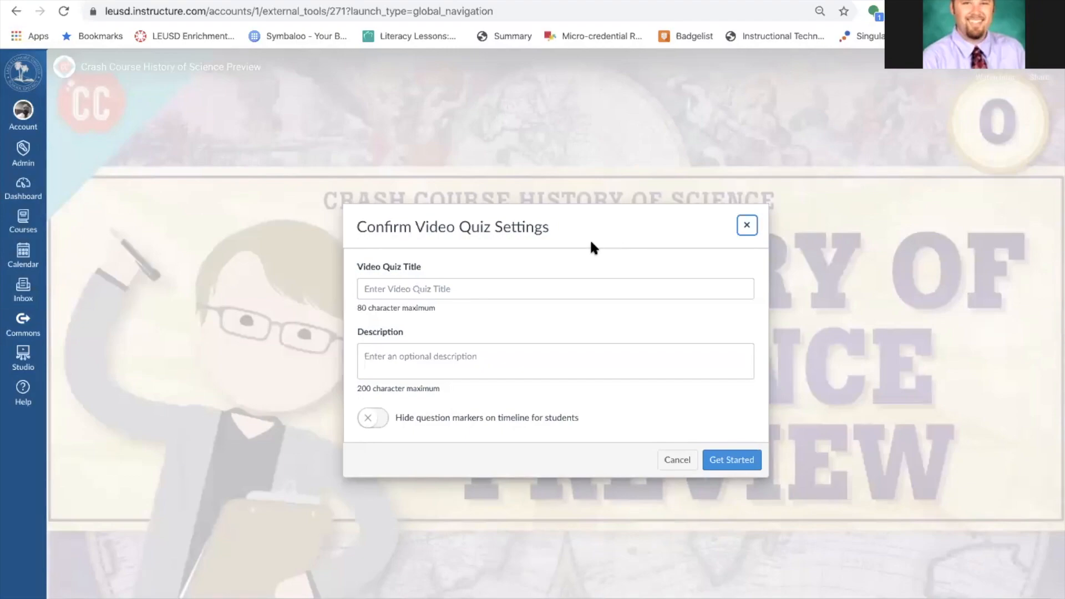
left_click(472, 296)
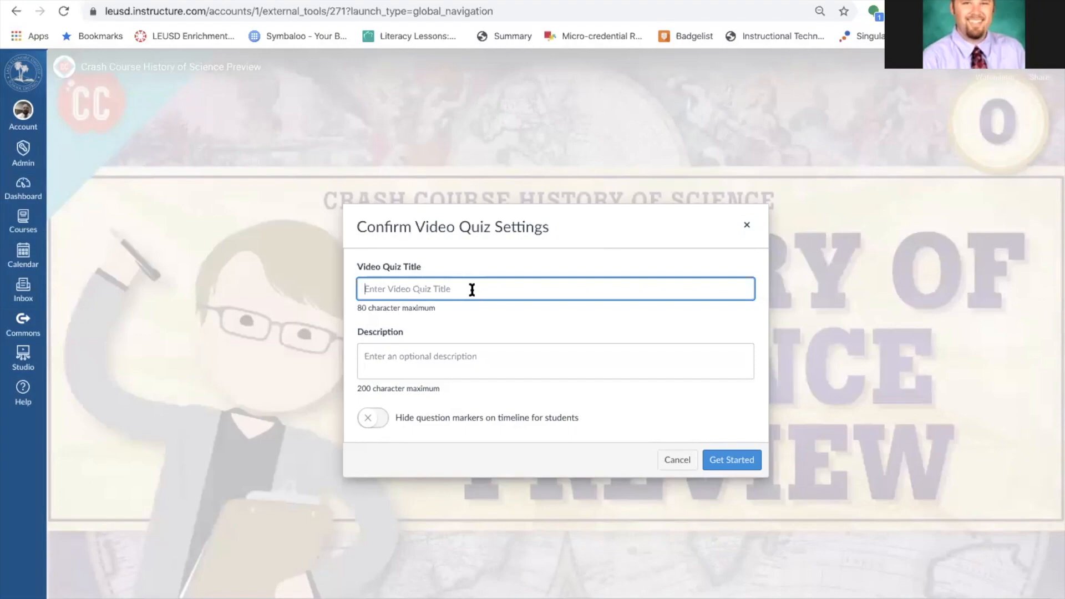
type("Tester")
double_click(416, 287)
type("This one!")
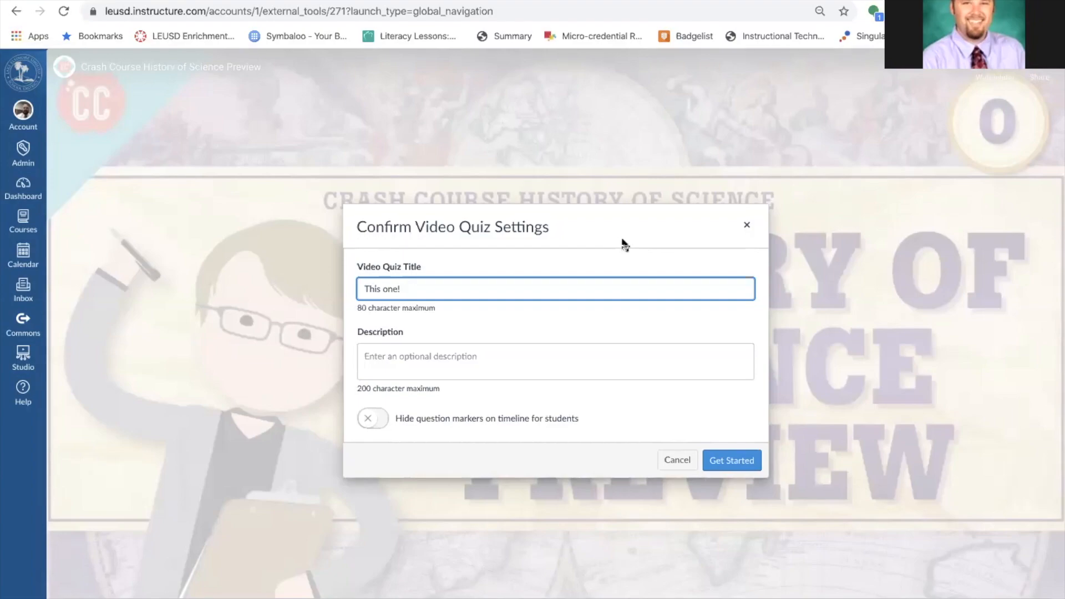
left_click(461, 358)
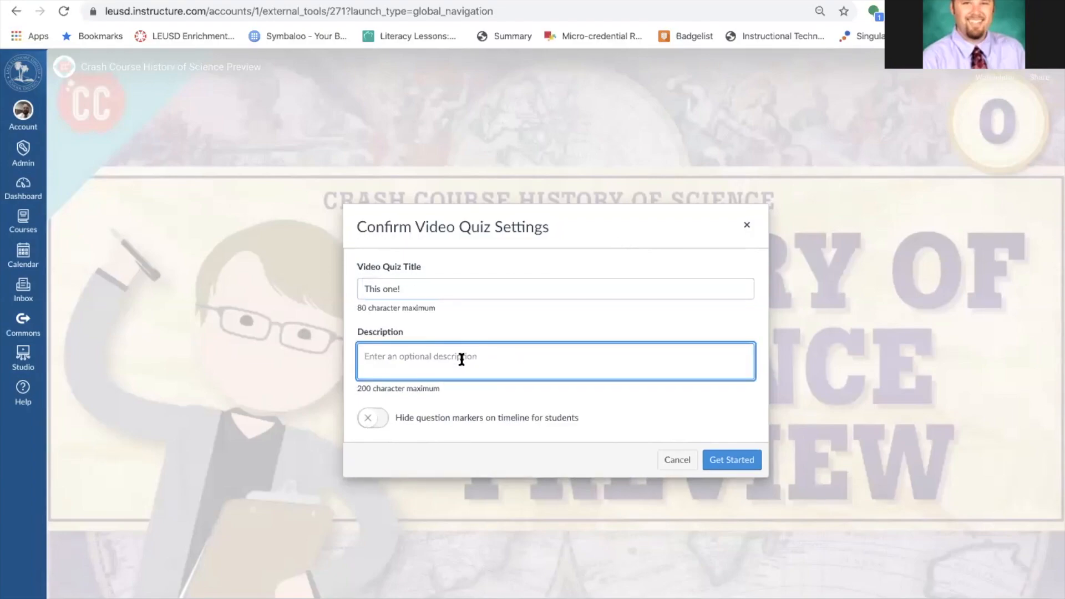
type("Period 1 and 3")
Hide question markers from students, confirm the quiz settings, and open the question-type list.
left_click(376, 421)
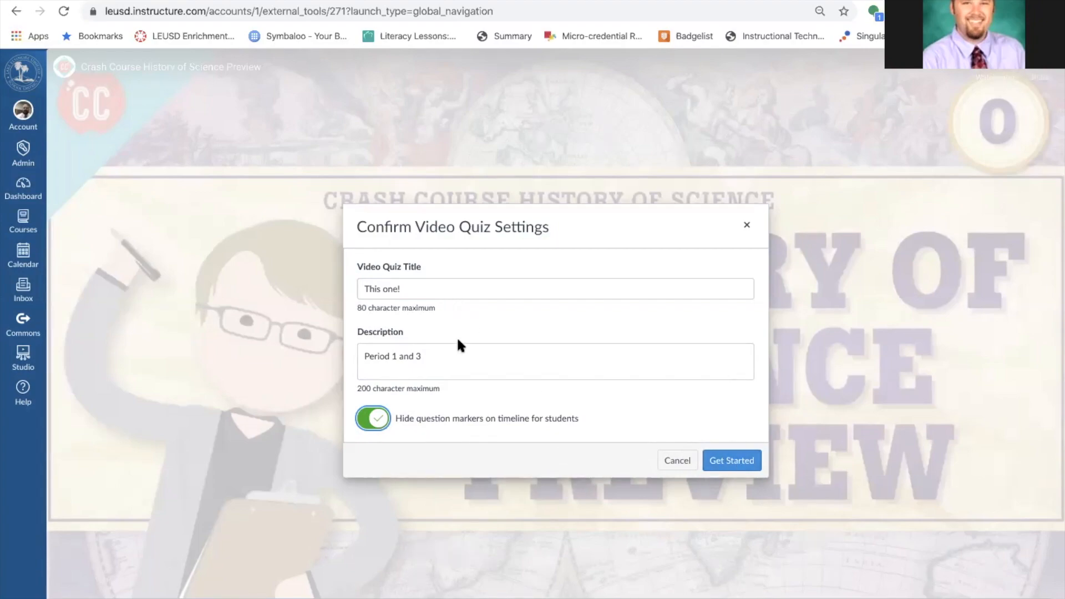
left_click(459, 358)
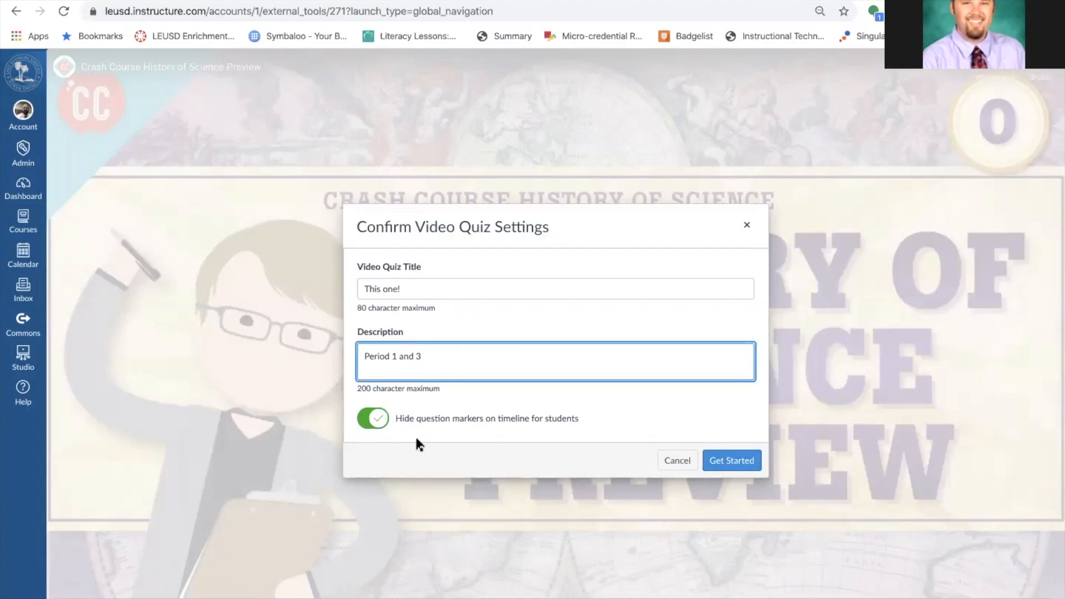
left_click(733, 462)
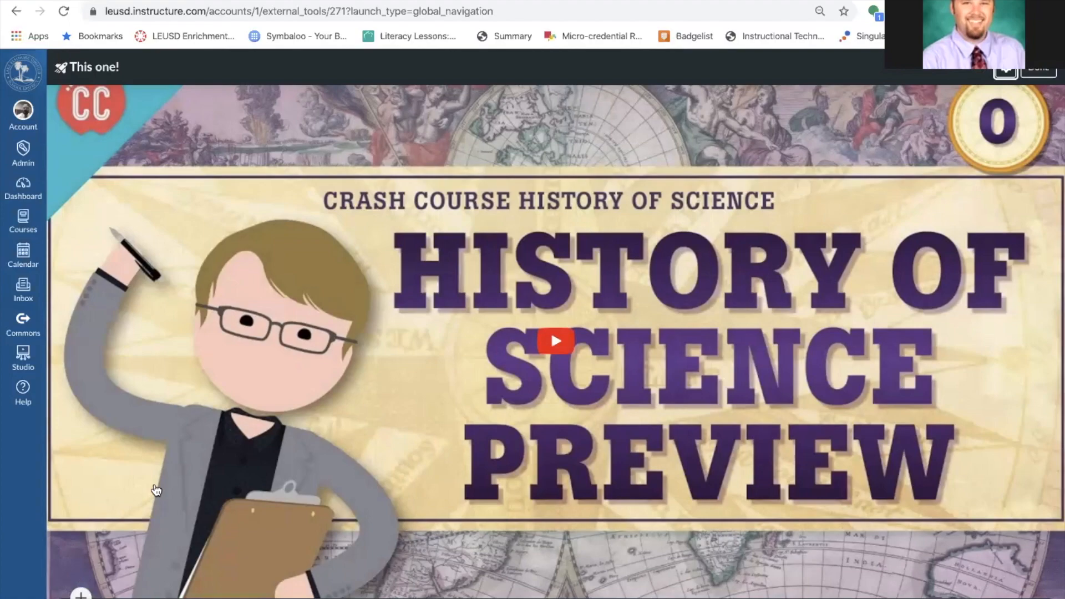
left_click(80, 595)
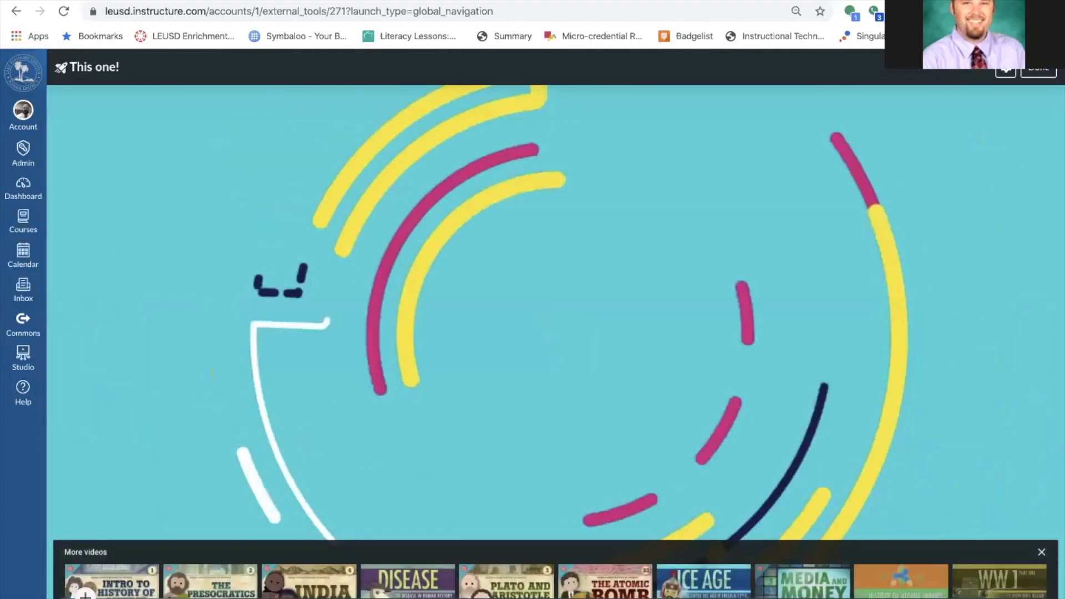
left_click(85, 595)
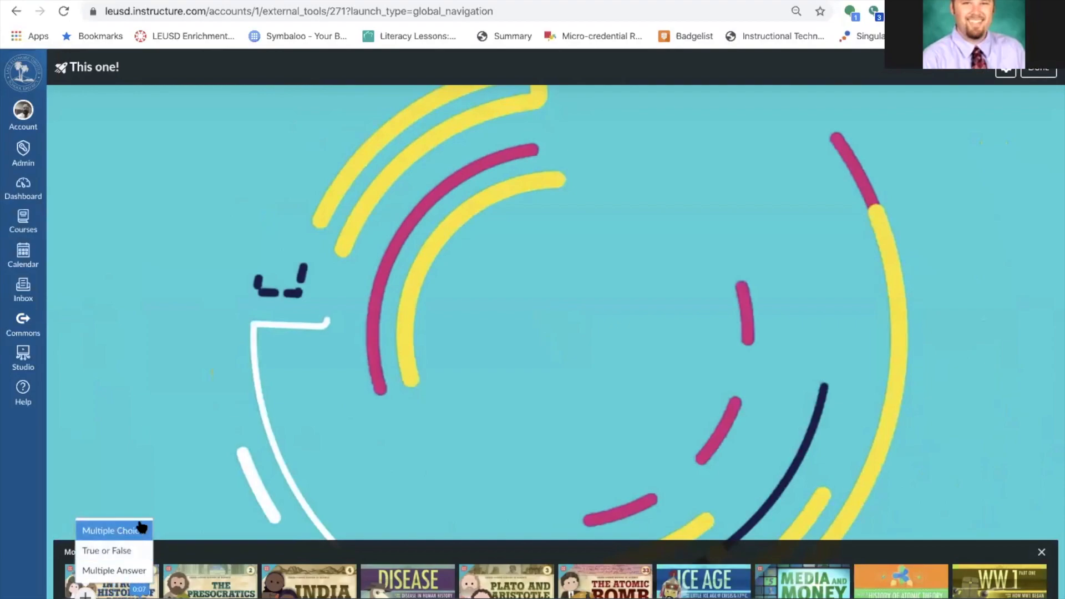
Add a True/False question 'Plants are green.' at 0:00 with True as the correct answer.
left_click(99, 550)
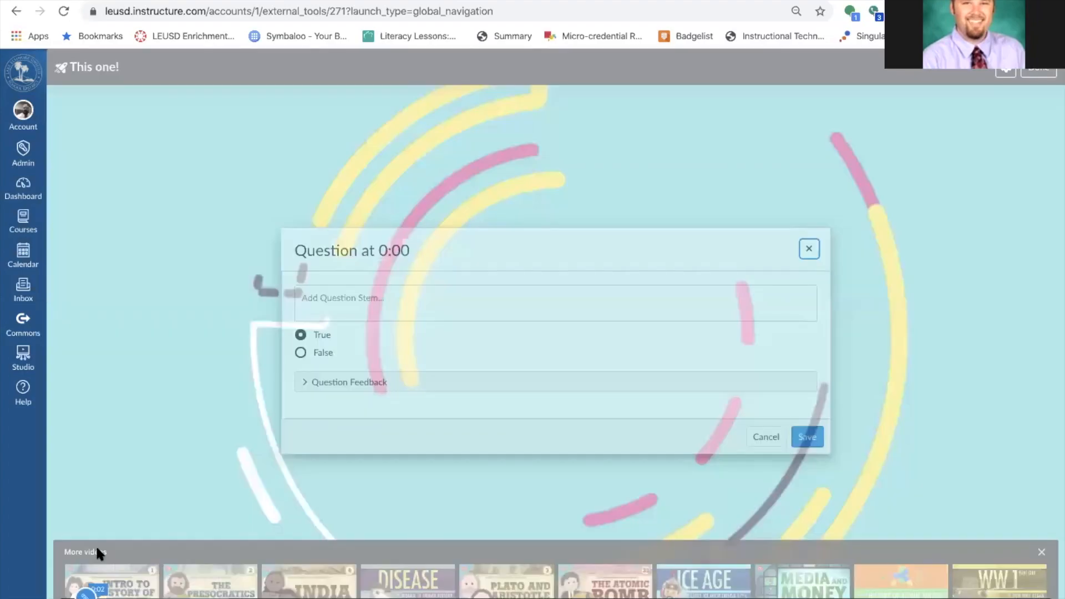
left_click(413, 298)
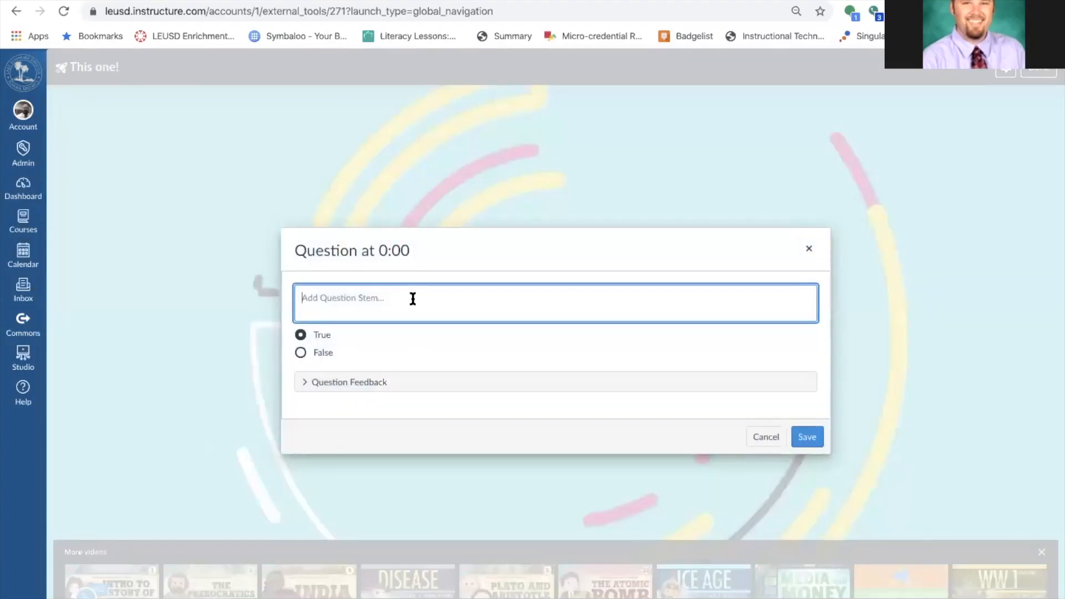
type("How are")
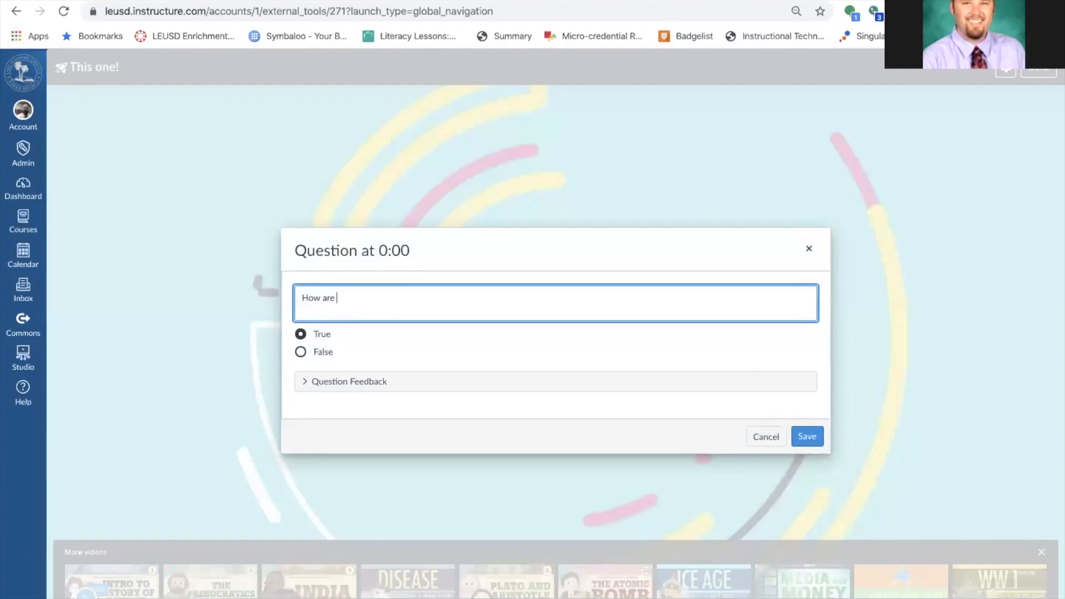
key("BackSpace")
key("BackSpace")
key("BackSpace")
key("BackSpace")
key("BackSpace")
key("BackSpace")
type("What is two plus two?")
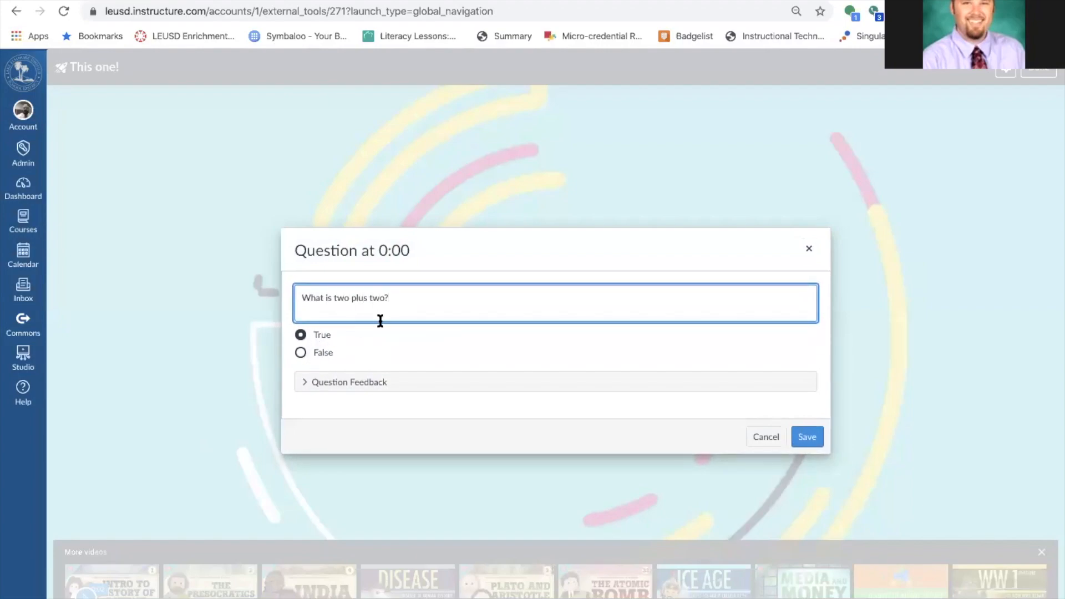
left_click_drag(407, 297, 258, 302)
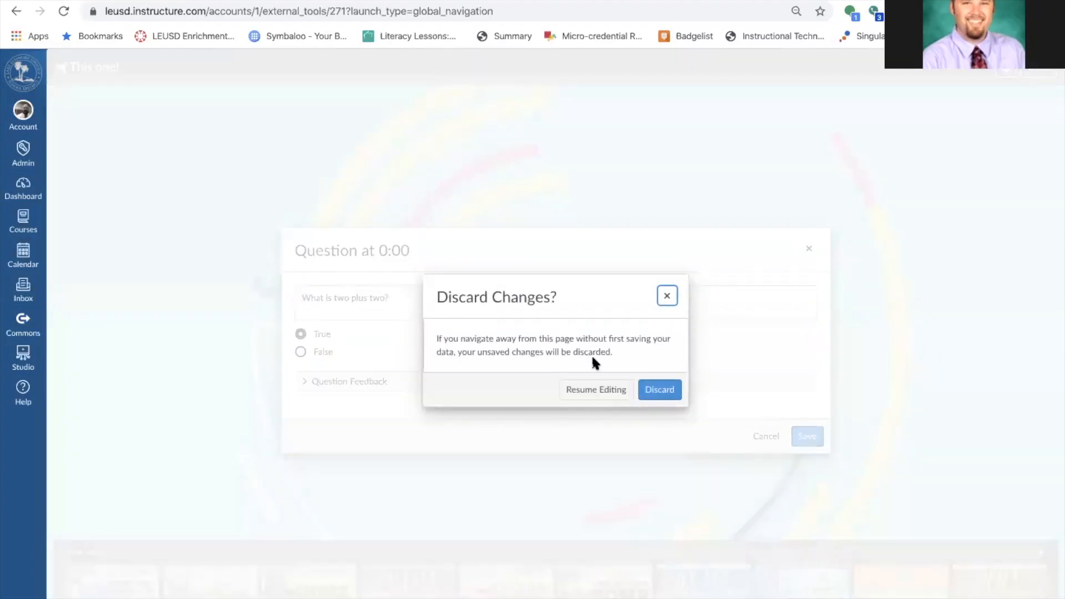
left_click(597, 389)
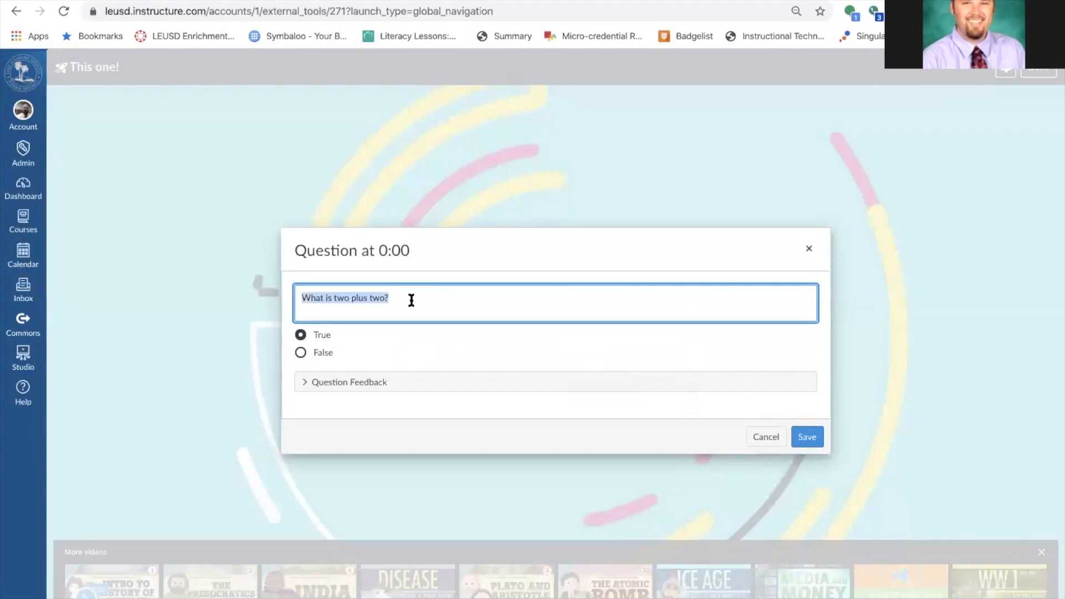
type("Plants are green")
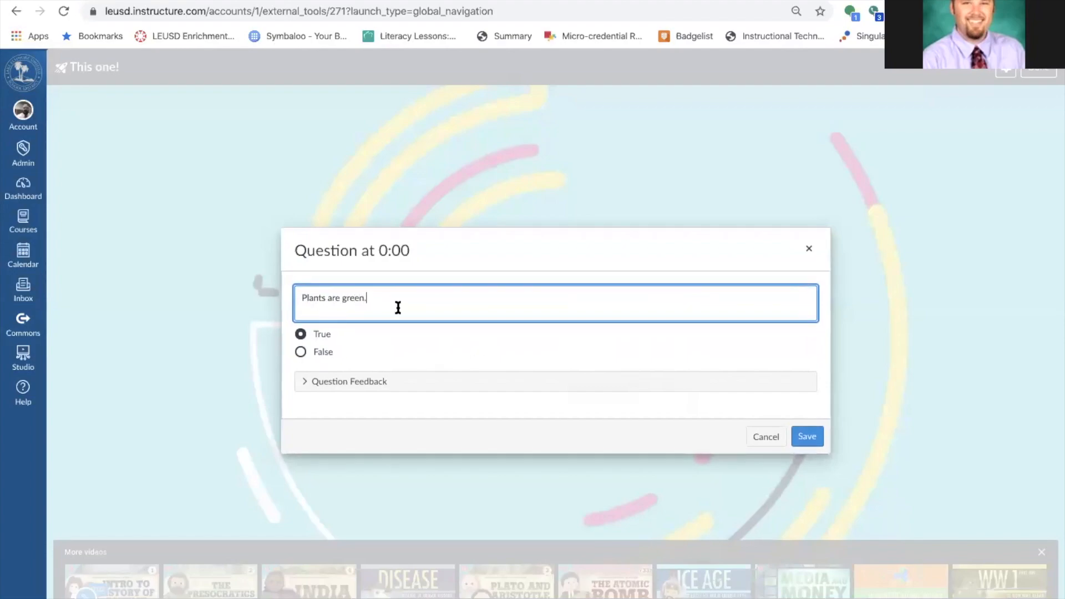
type(".")
left_click(297, 355)
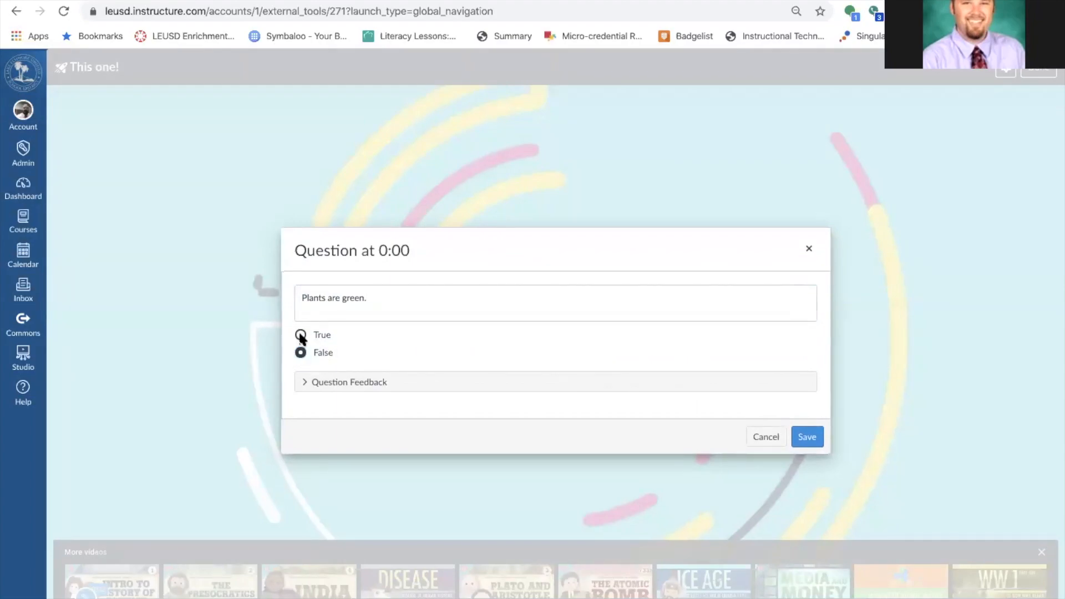
left_click(300, 335)
left_click(807, 437)
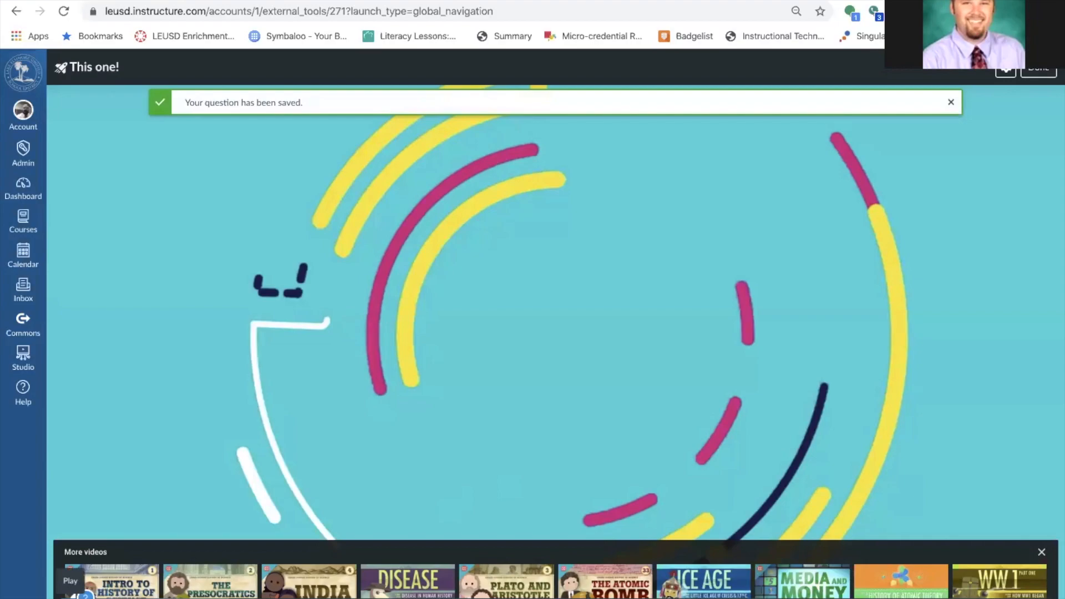
Re-save the 0:00 question unchanged and pause the video at 0:22 for the next question.
left_click(86, 595)
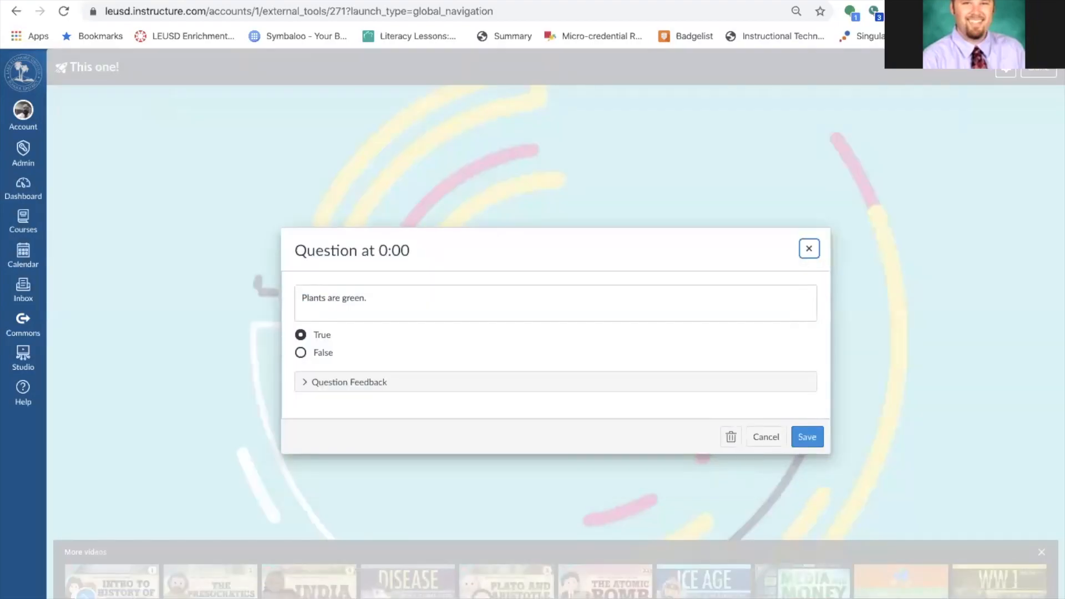
left_click(806, 438)
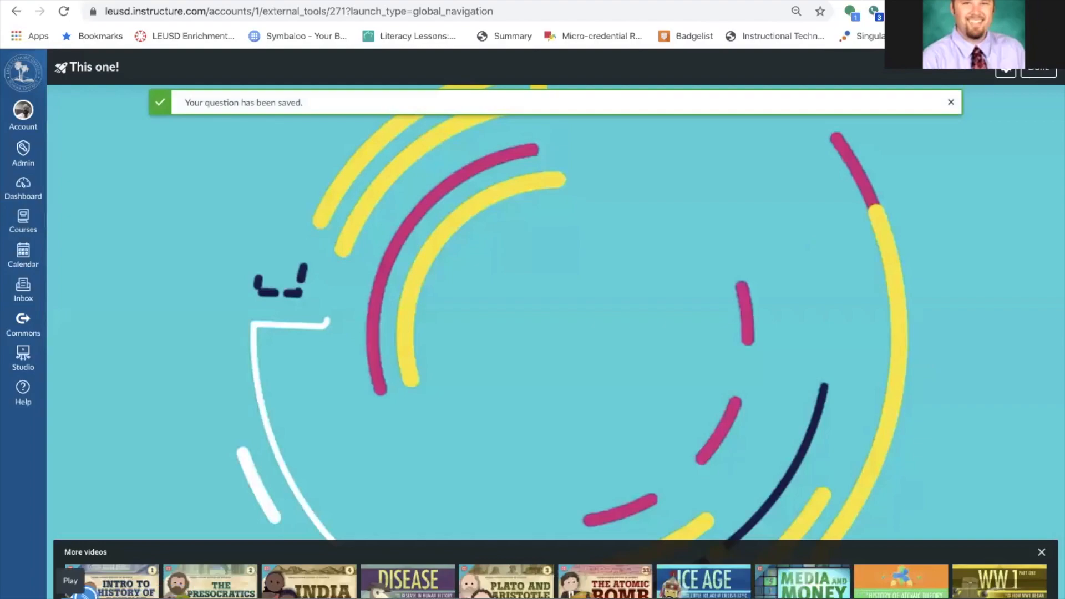
left_click(85, 596)
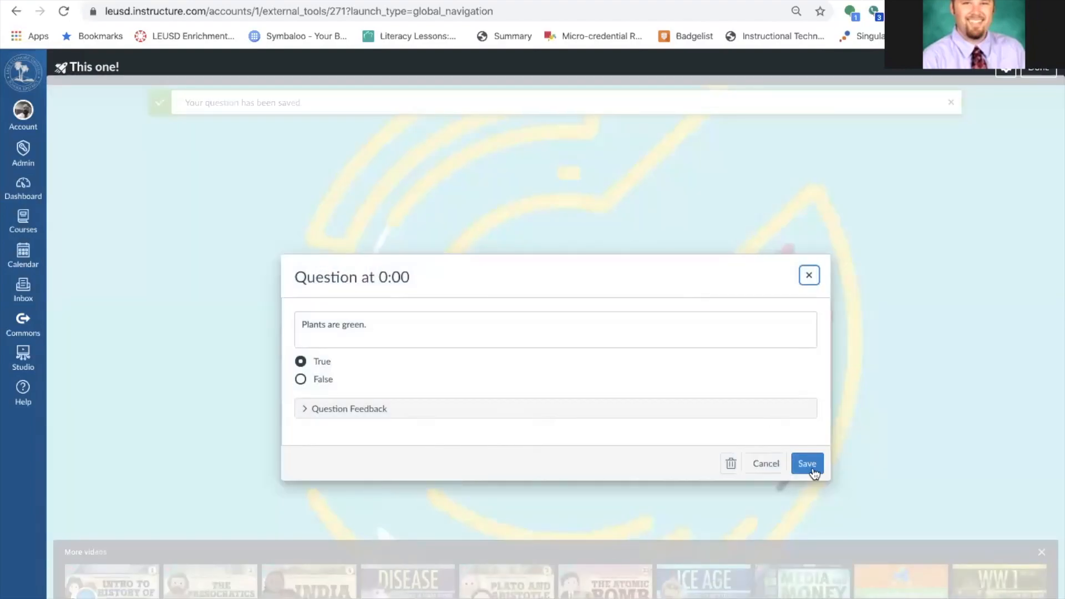
left_click(811, 468)
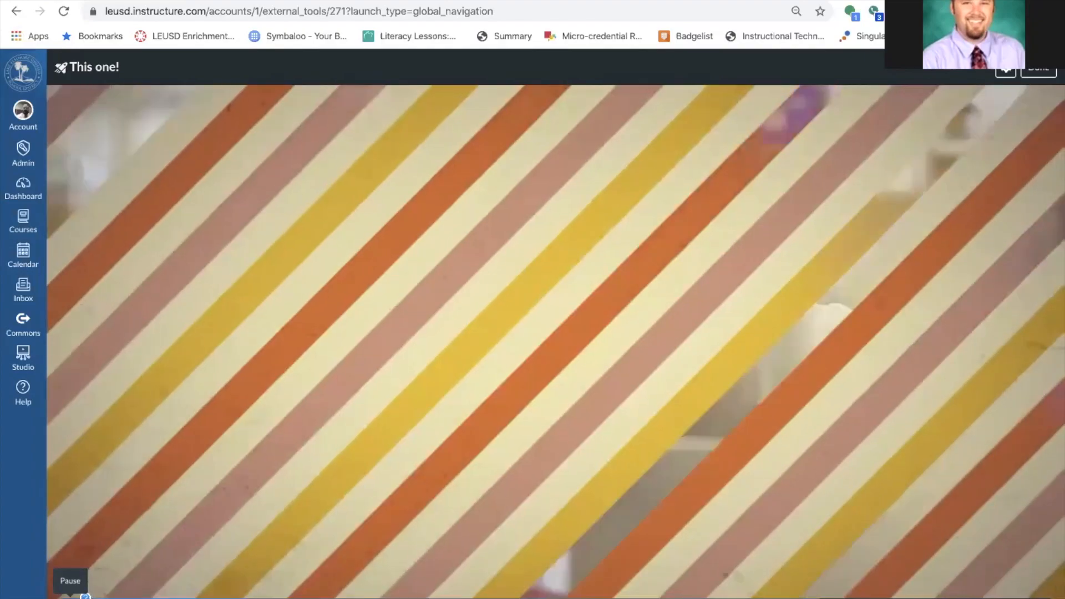
left_click(71, 598)
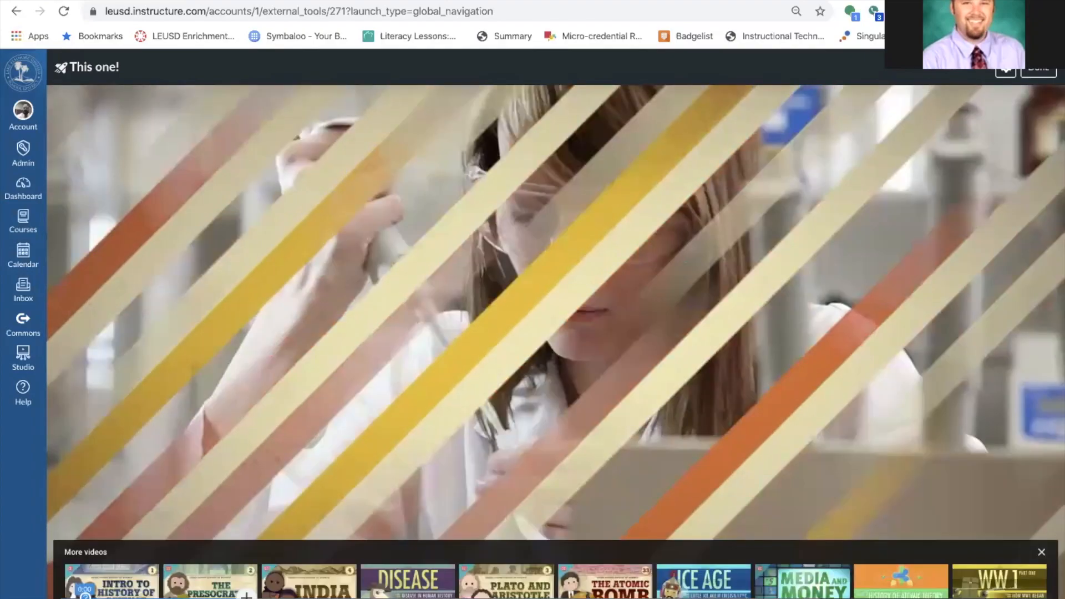
Start a 0:22 multiple-choice question 'What is the scientific method?' with four placeholder 'asdf' answers.
left_click(246, 595)
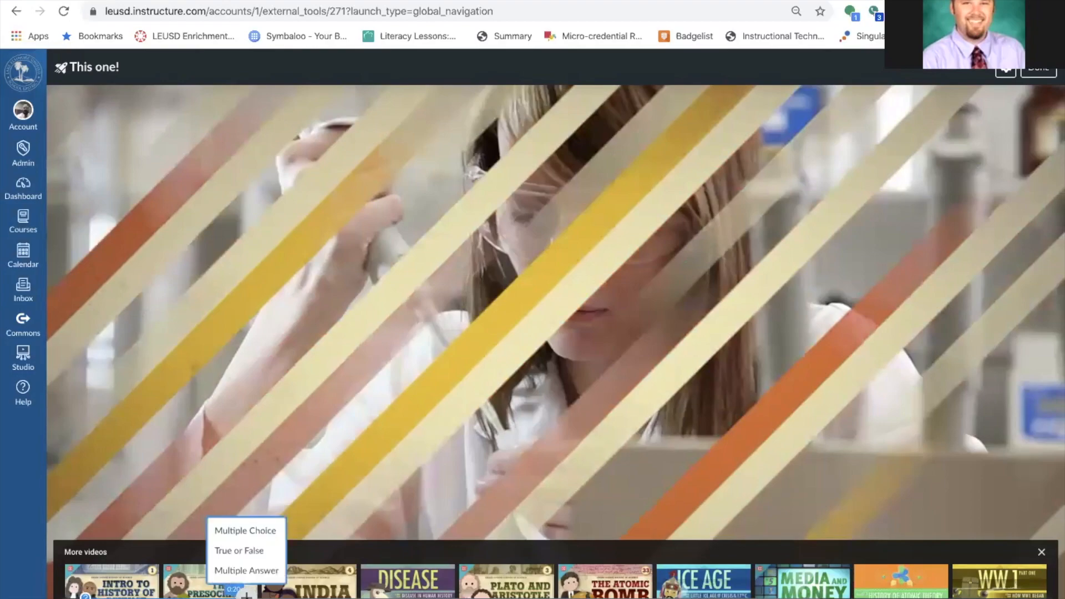
left_click(230, 528)
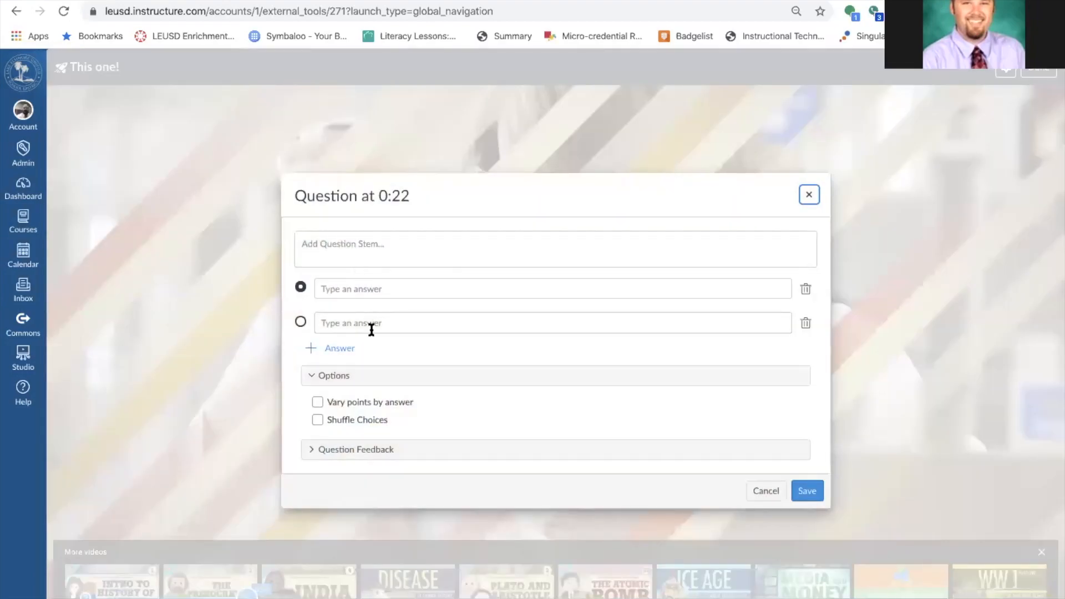
left_click(354, 243)
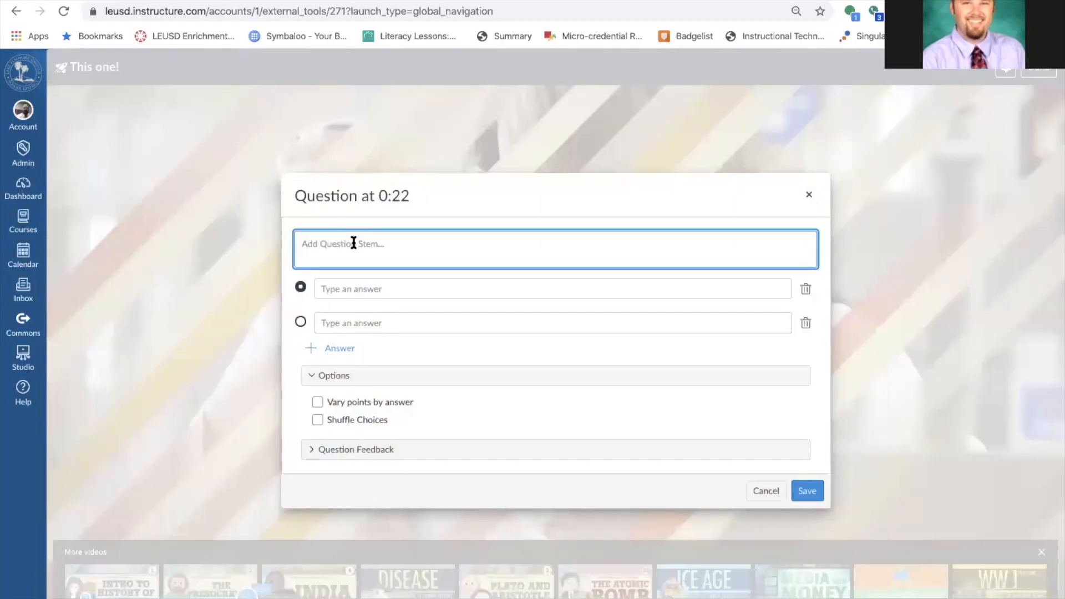
type("What i")
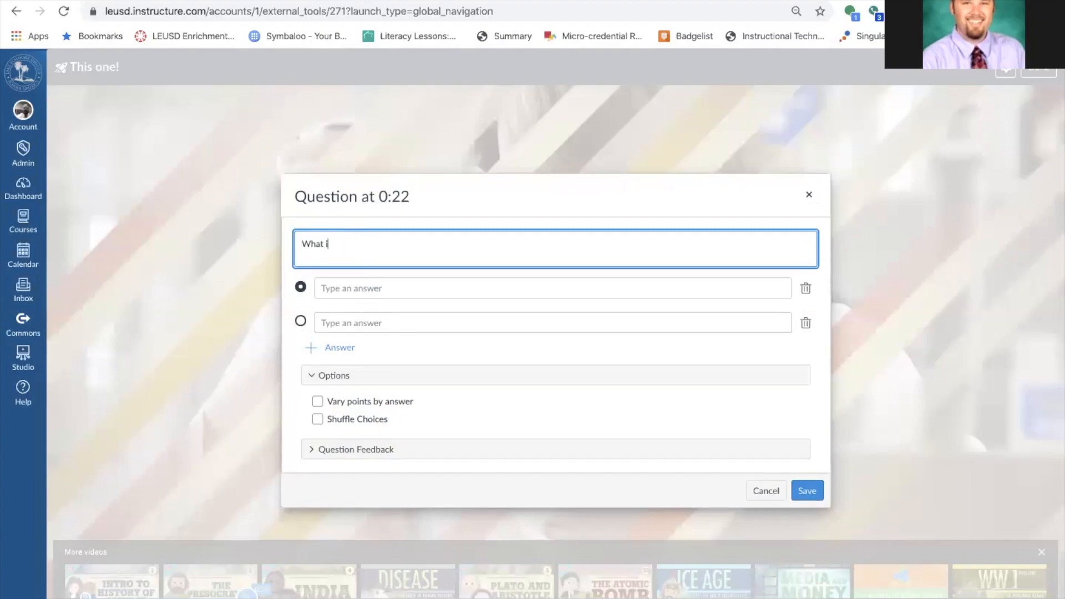
type("s the sciencti")
key("BackSpace")
key("BackSpace")
key("BackSpace")
type("ti")
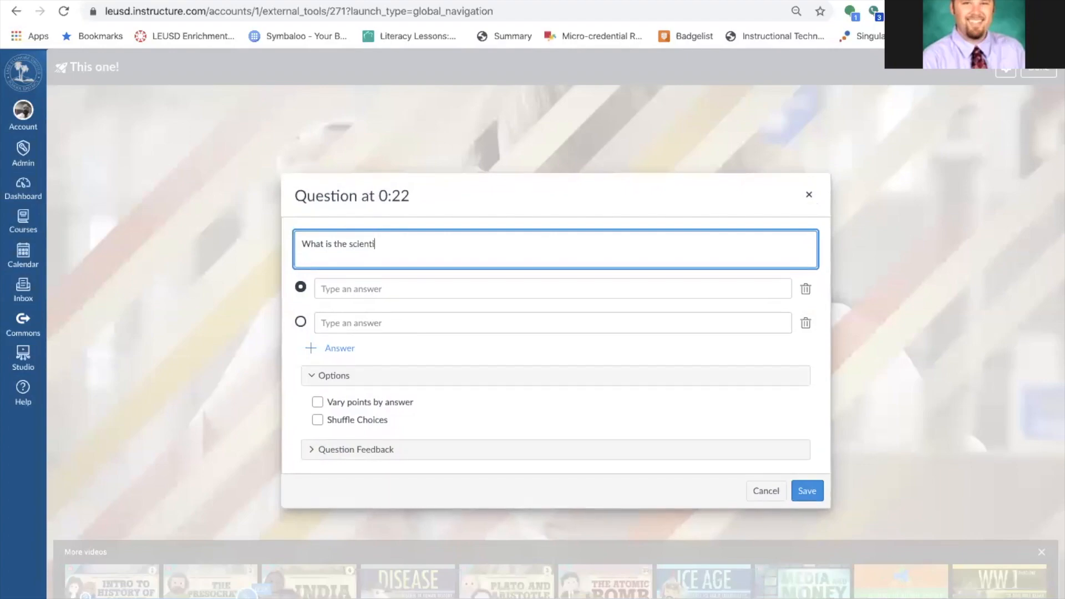
type("fic method?")
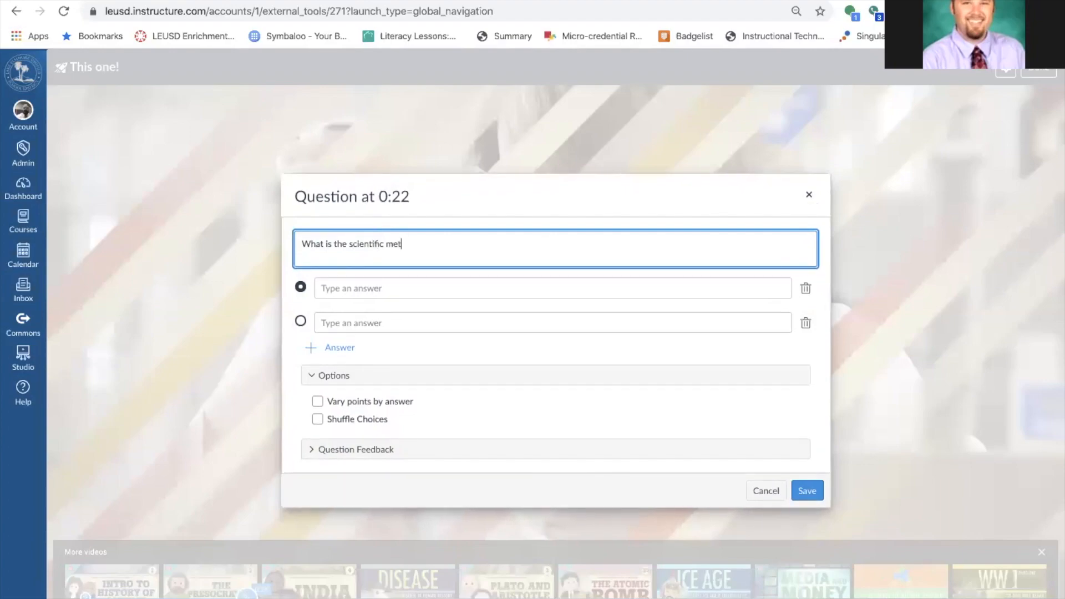
left_click(348, 294)
type("asdf")
left_click(354, 322)
type("asdf")
left_click(349, 351)
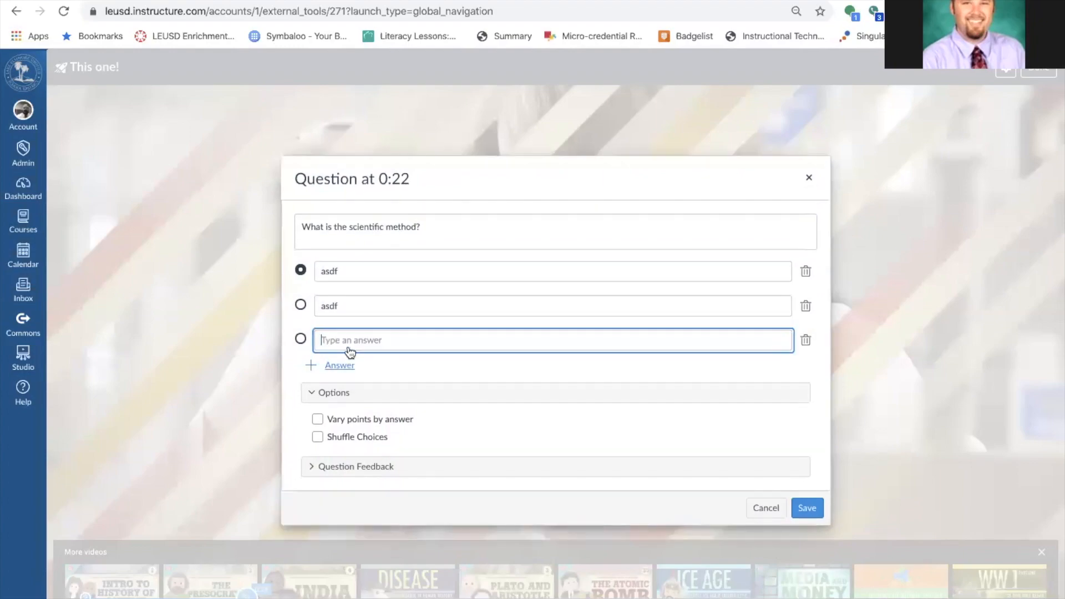
type("asdf")
left_click(339, 367)
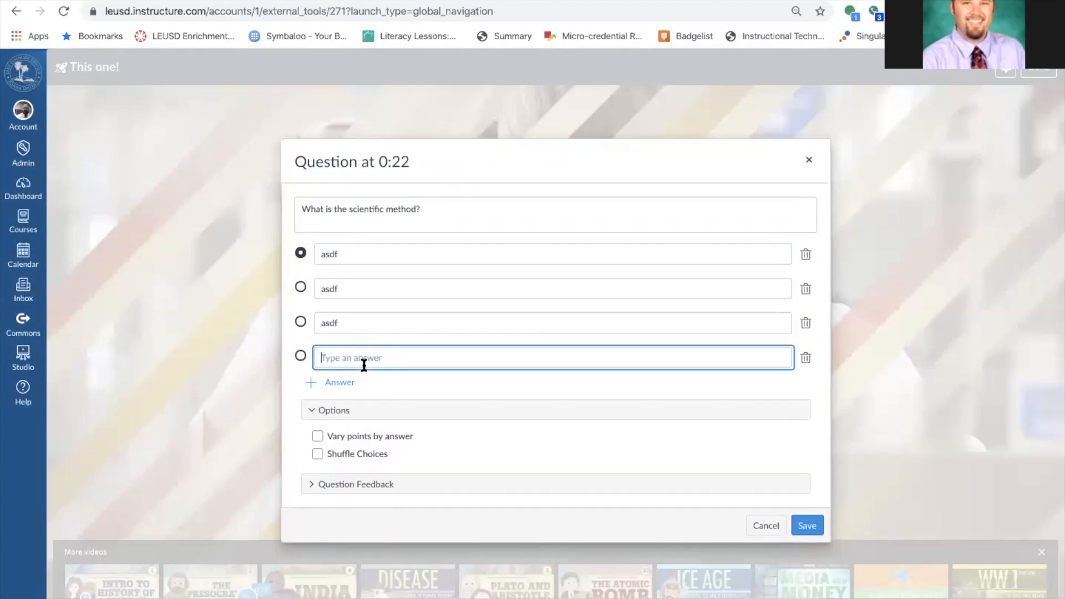
type("asd")
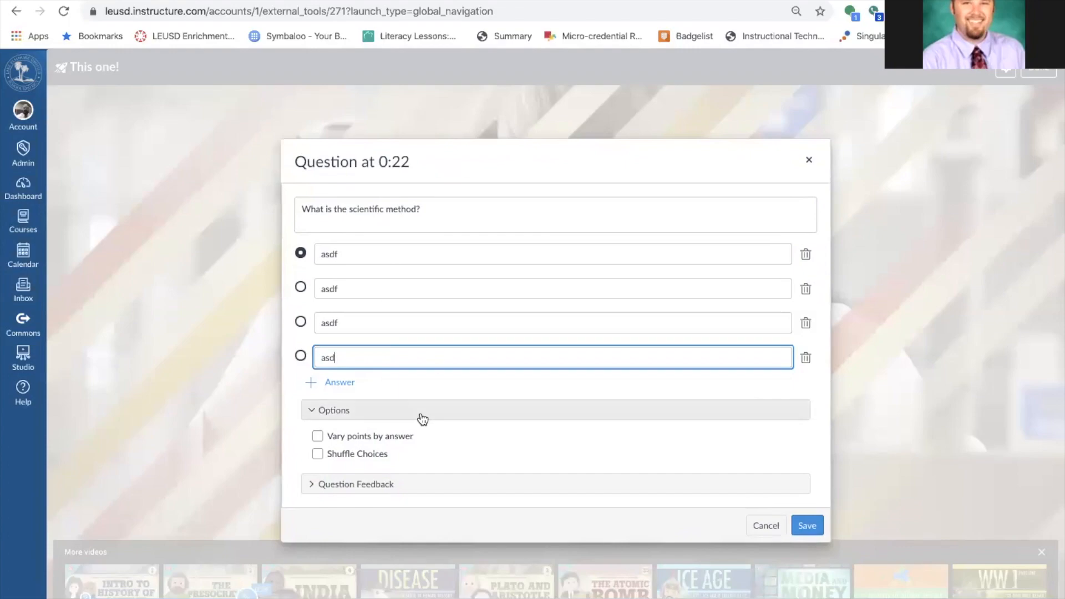
Enable points per answer, scoring the first answer 4 and the second 1, and reveal feedback fields.
left_click(312, 434)
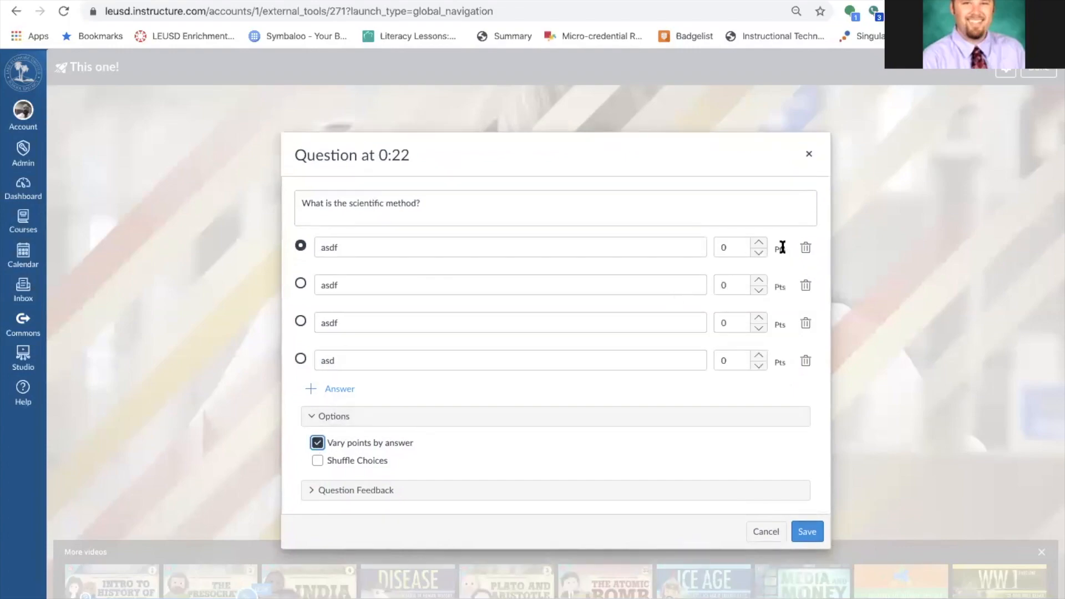
left_click(758, 242)
left_click(758, 242)
left_click(759, 290)
left_click(759, 290)
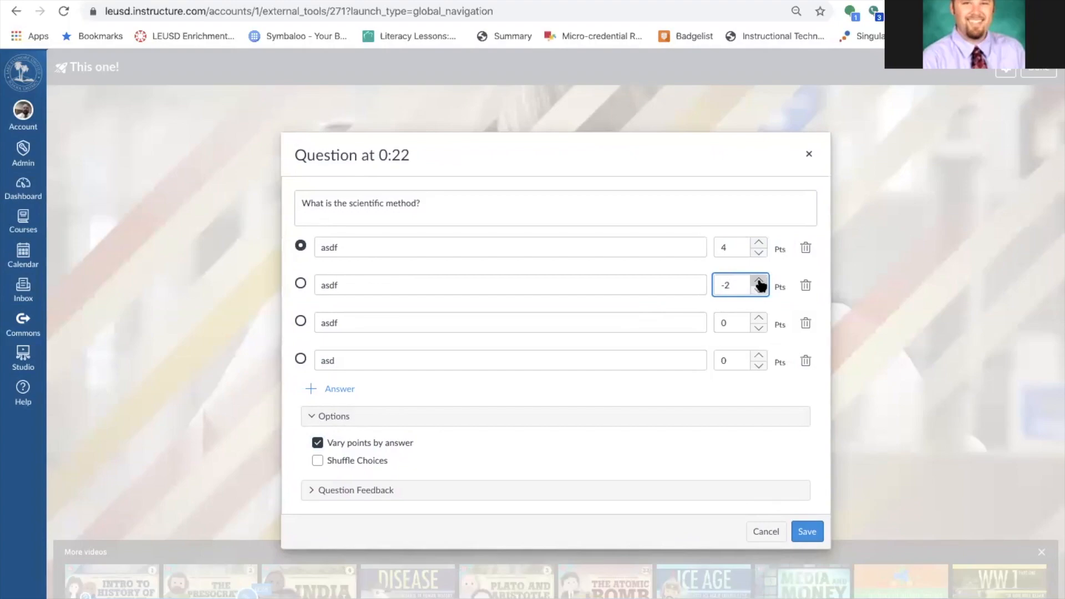
left_click(759, 280)
left_click(759, 281)
left_click(759, 281)
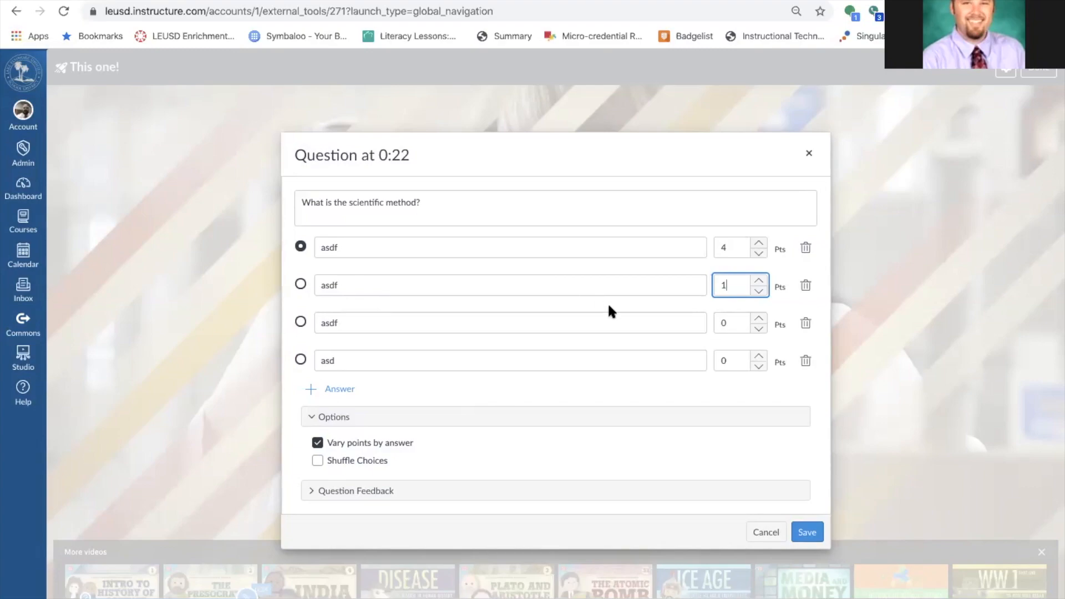
left_click(308, 490)
Set feedback: 'Glad to hear it!' for correct, 'C'mon...' for incorrect, 'Great job!' general.
left_click(376, 471)
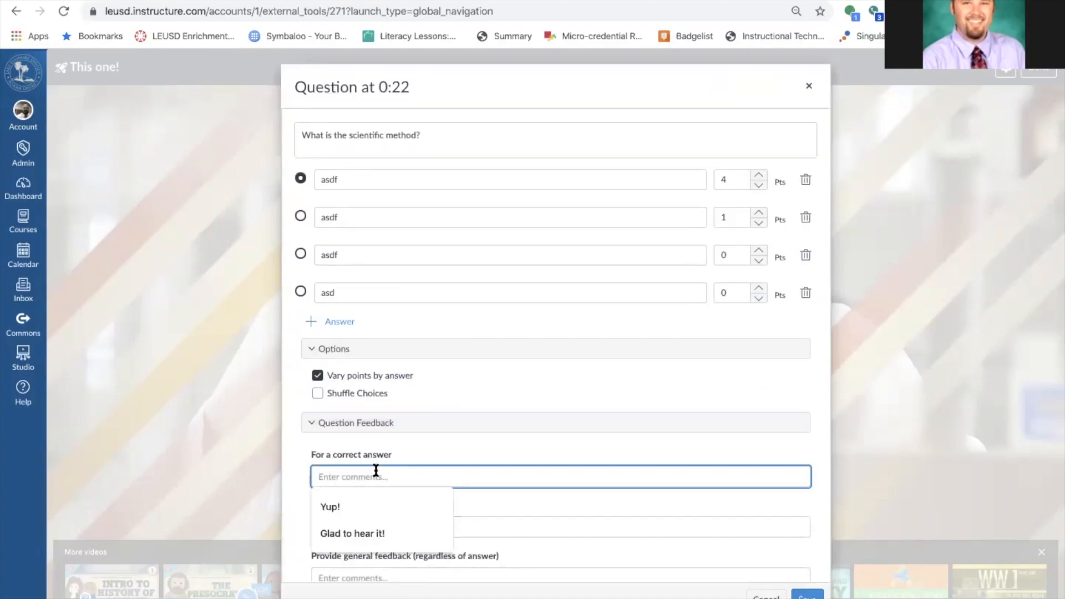
left_click(368, 532)
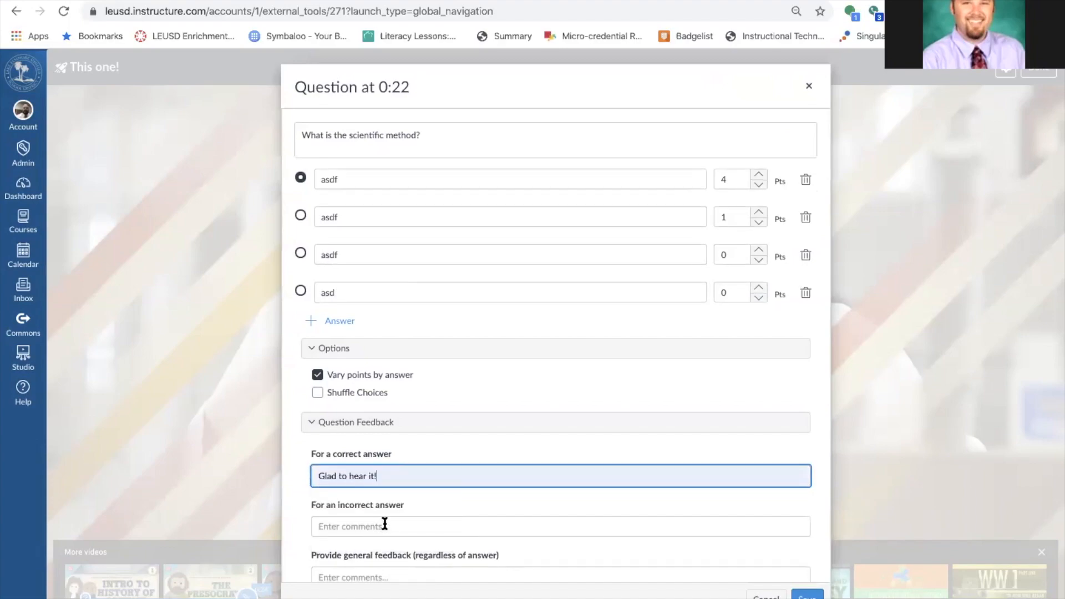
left_click(387, 524)
left_click(374, 552)
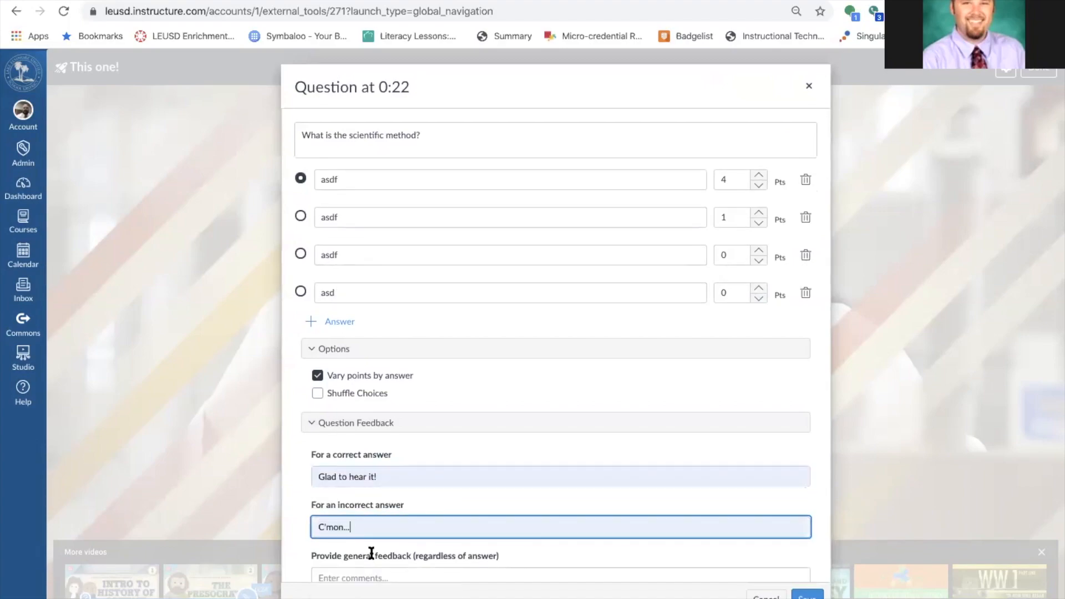
scroll(498, 480, "down", 1)
left_click(373, 559)
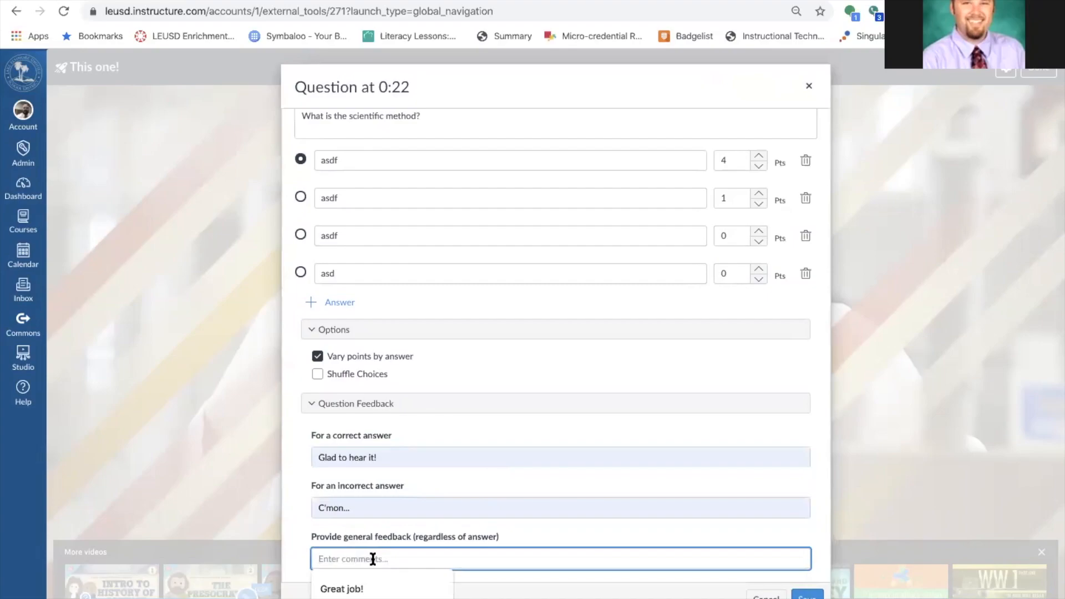
left_click(370, 590)
Rename the duplicate answers to asdfrt and asdfrtt and save the question.
left_click(807, 595)
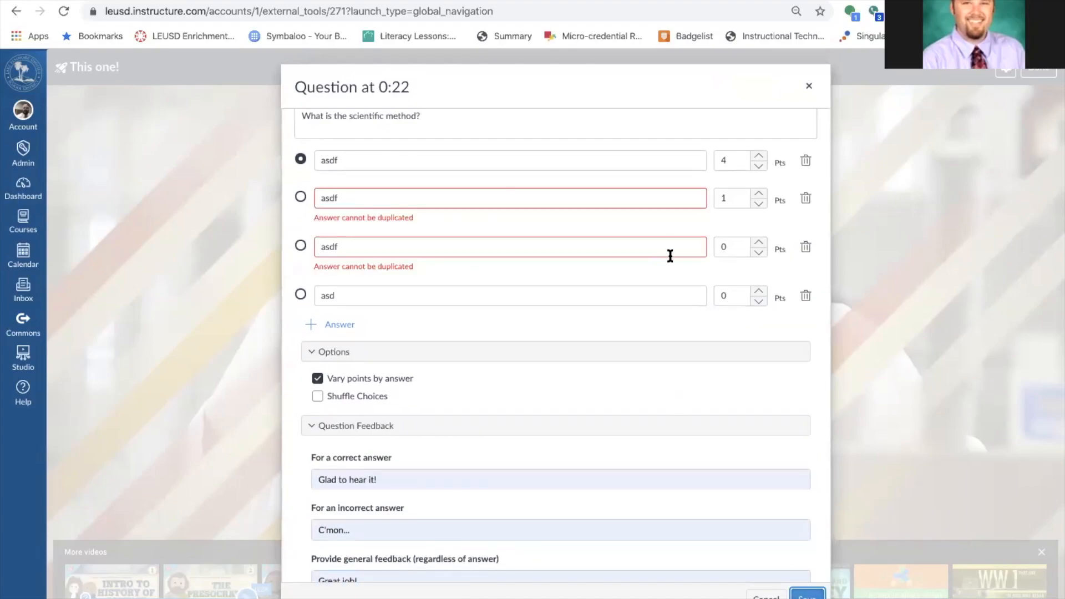
left_click(359, 201)
type("rt")
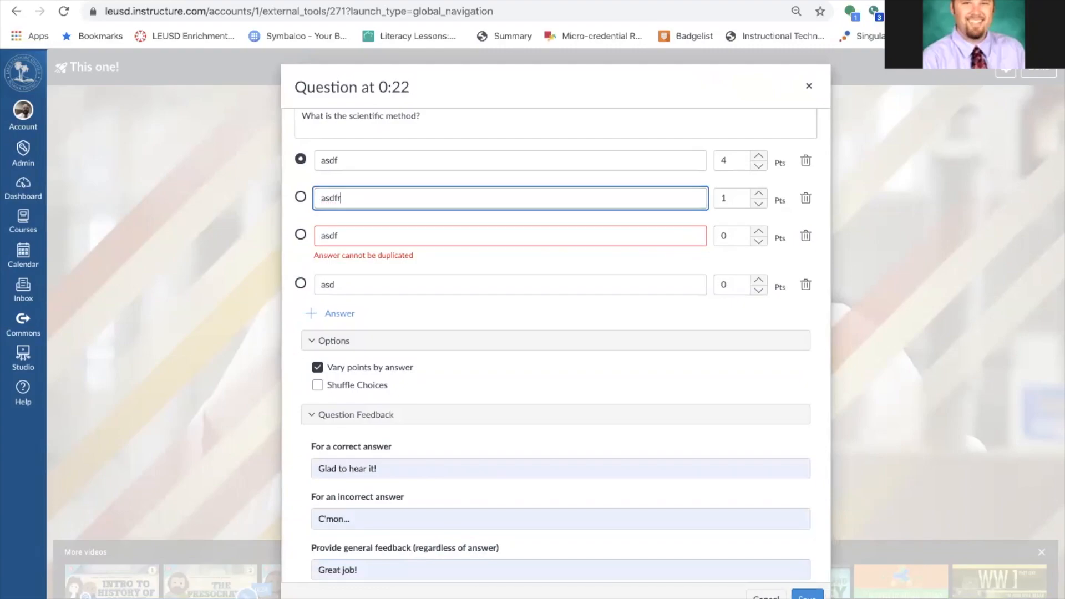
left_click(358, 233)
type("rtt")
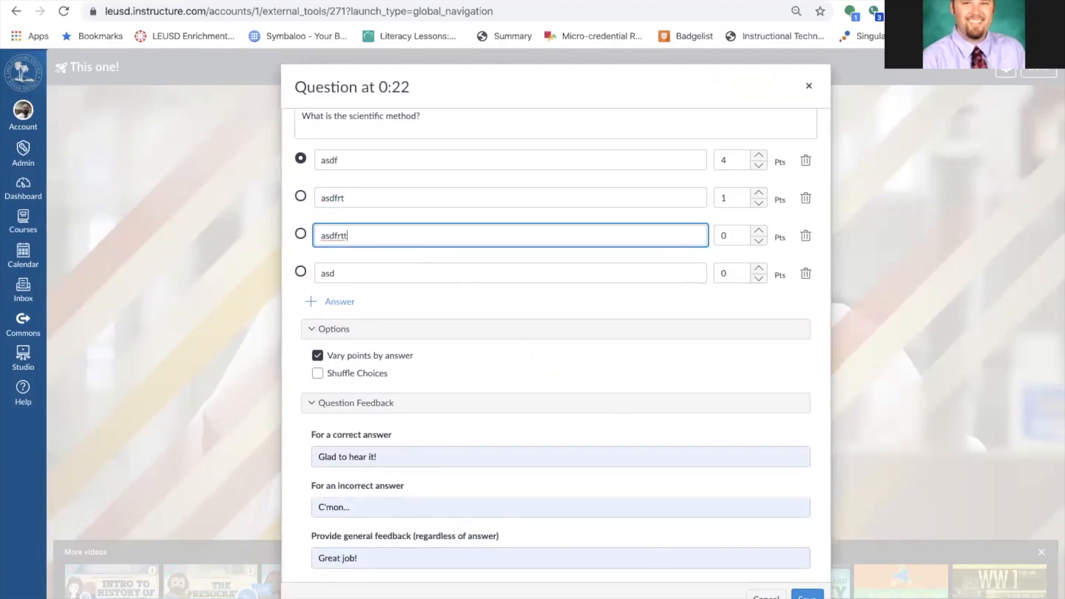
left_click(806, 595)
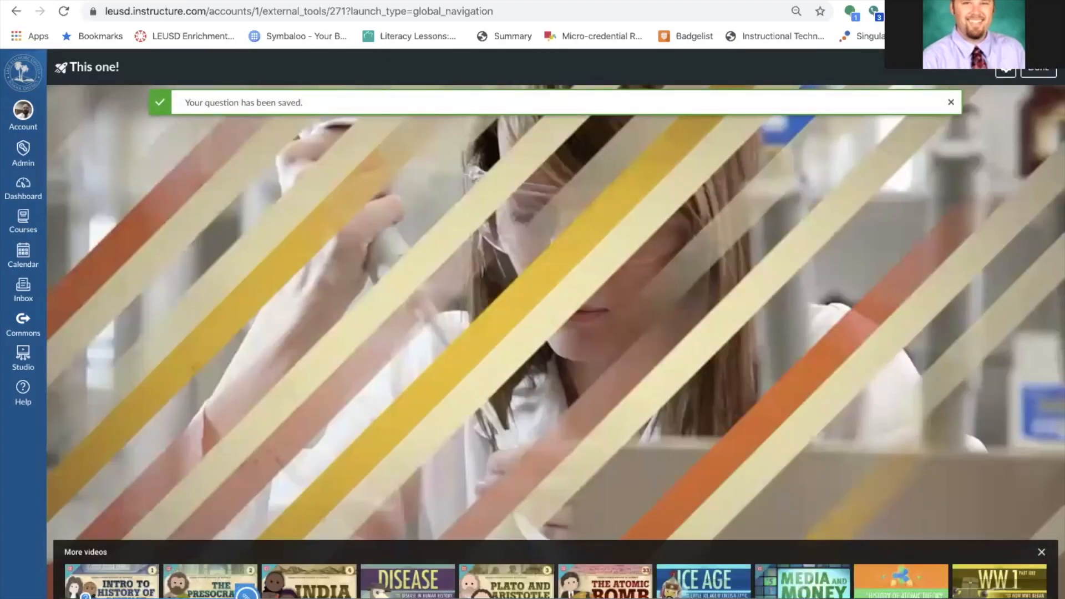
Reopen the 0:22 question, discard it unchanged, and finish with the quiz.
left_click(247, 594)
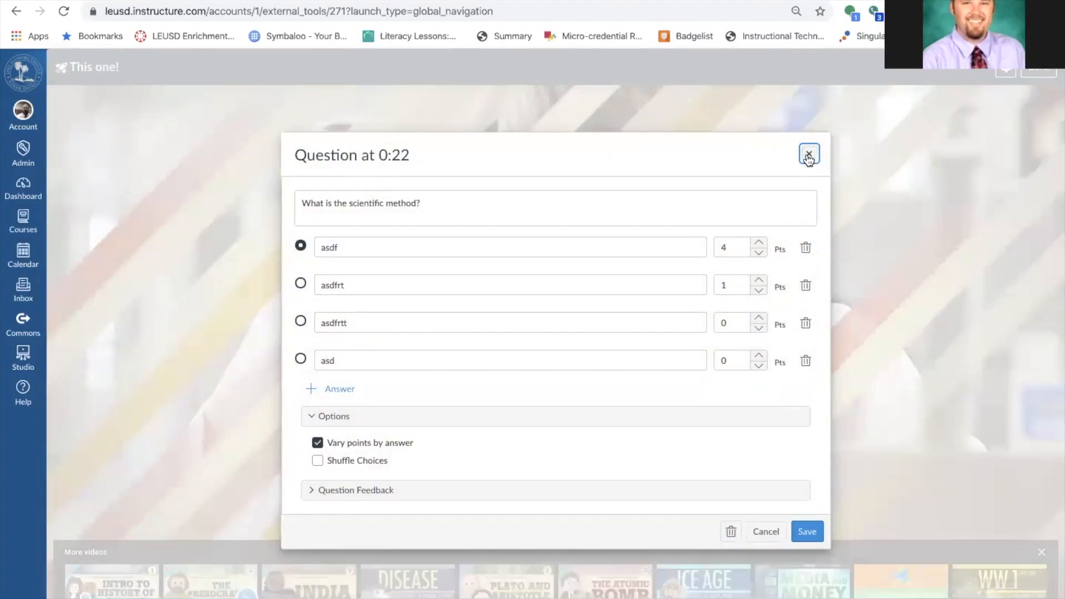
left_click(808, 154)
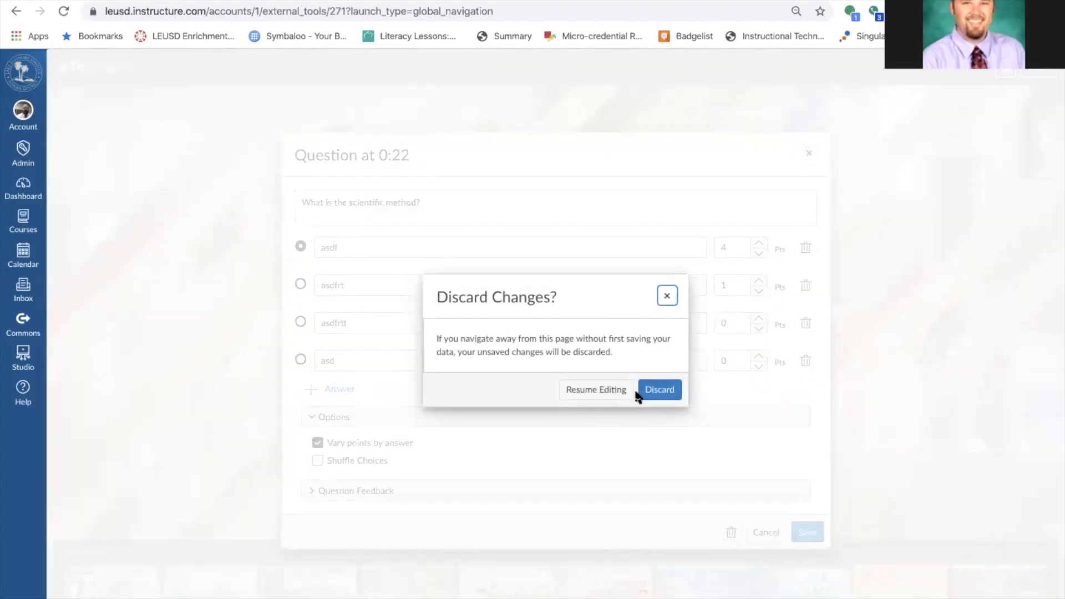
left_click(659, 388)
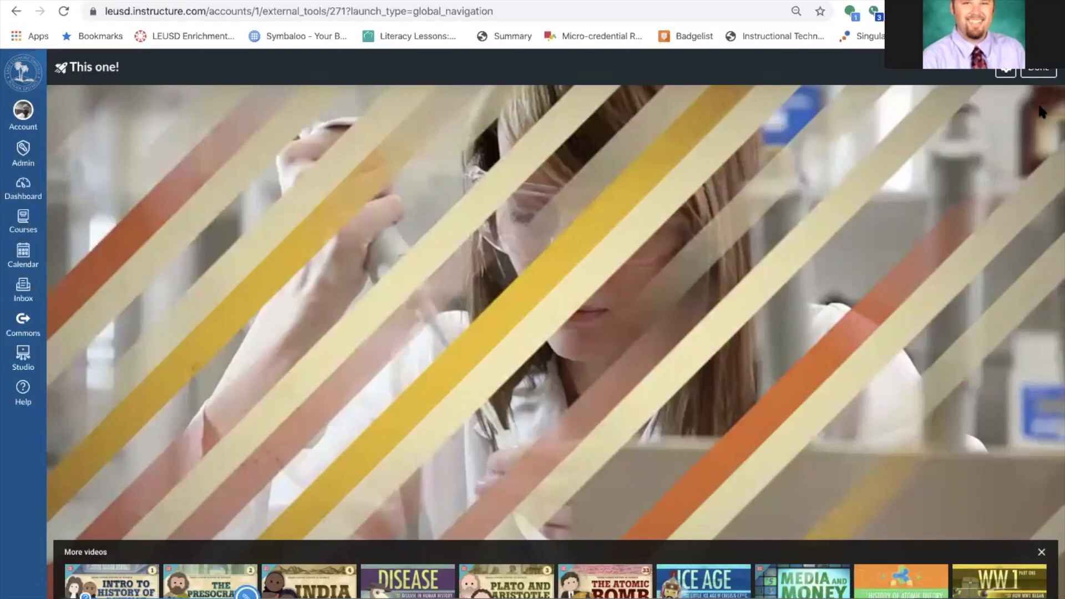
left_click(1038, 71)
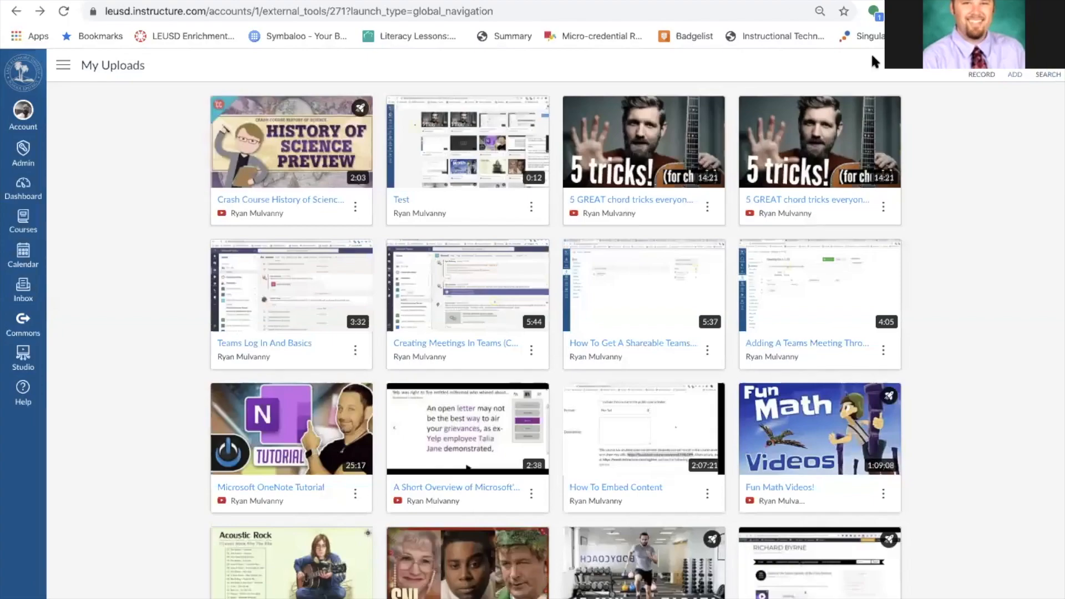
Reopen the This one! quiz from the Crash Course video's options menu.
mouse_move(424, 197)
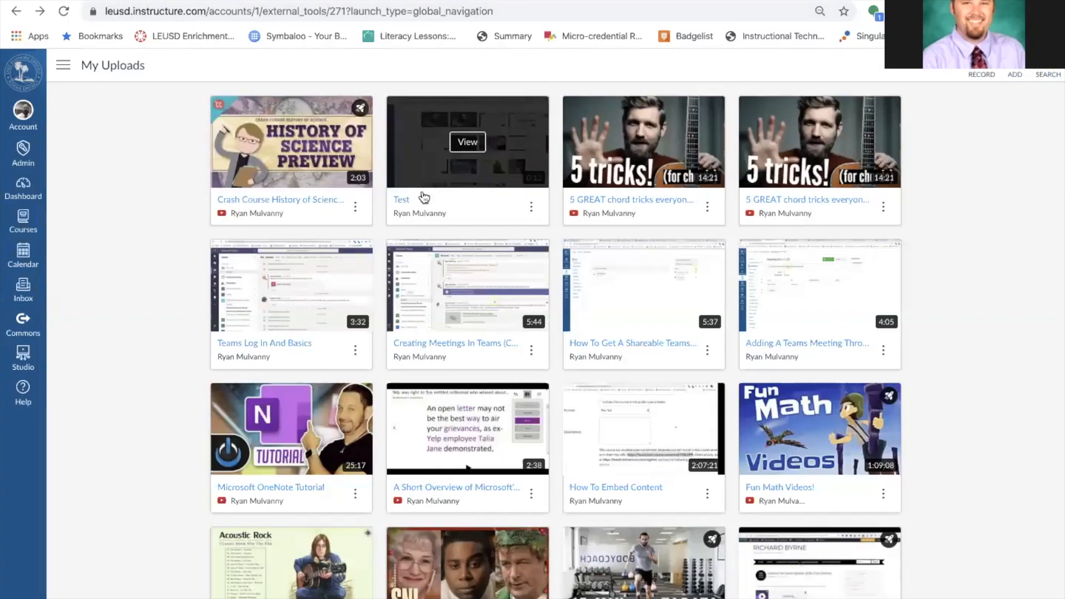
left_click(355, 207)
mouse_move(360, 139)
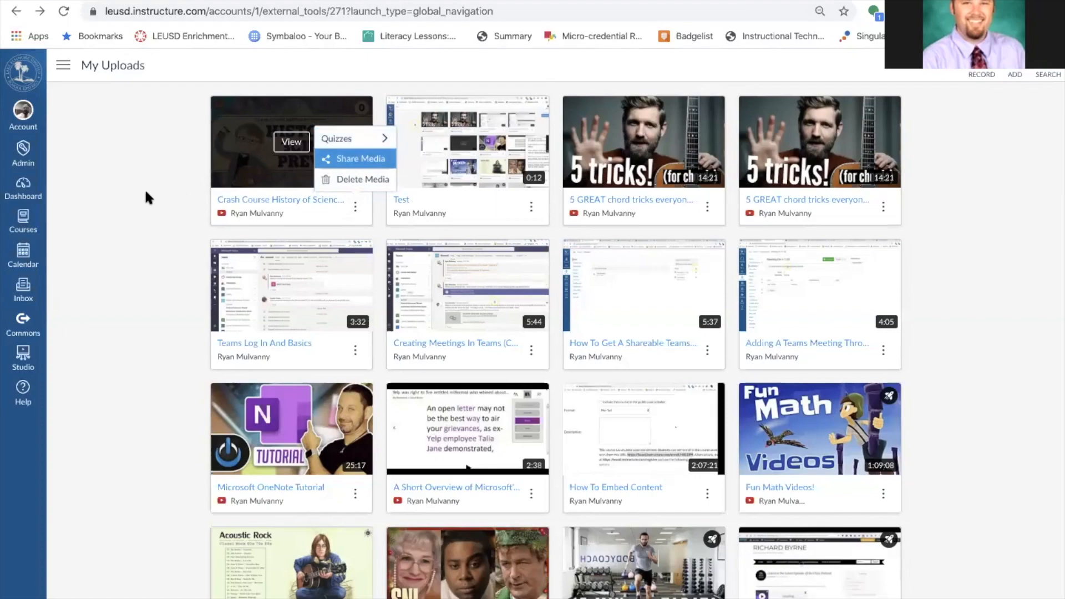
mouse_move(395, 143)
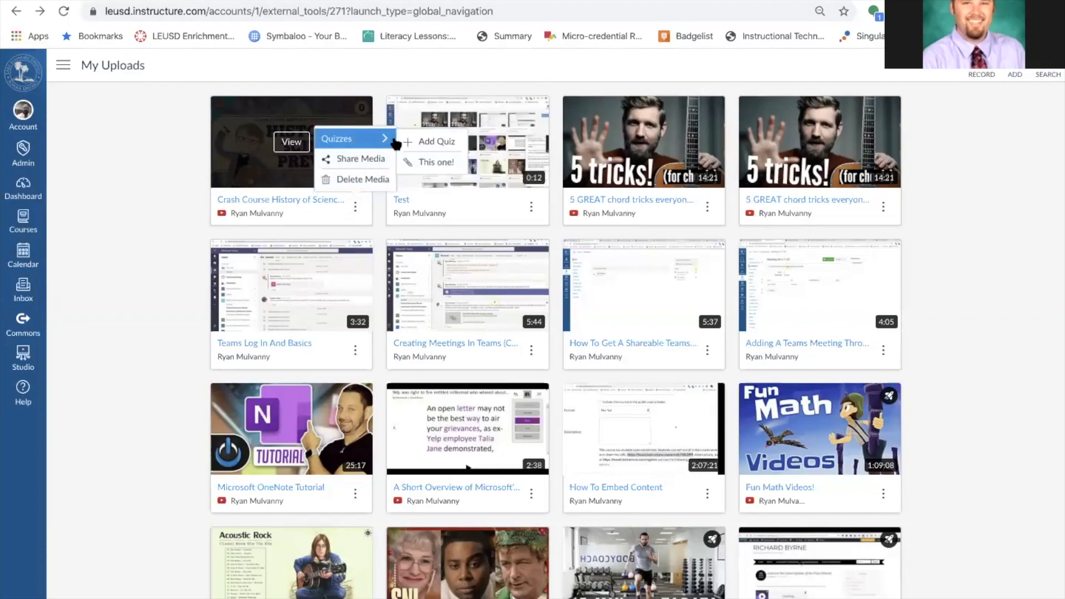
left_click(435, 163)
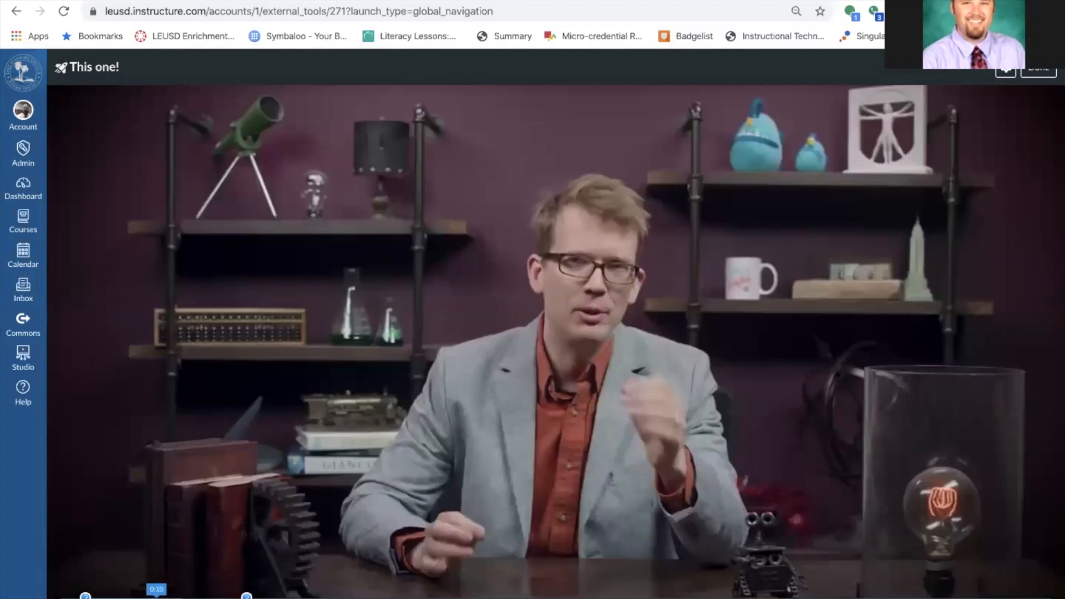
Start a 0:11 multiple-answer question 'What color is a candy cane?' with answers Red and White.
left_click(192, 594)
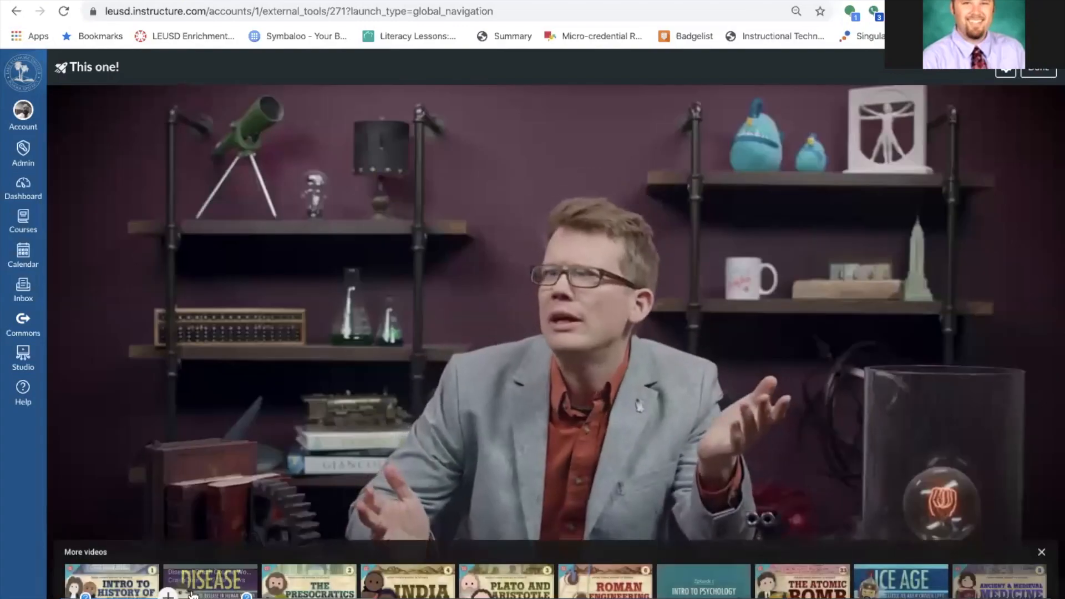
left_click(168, 594)
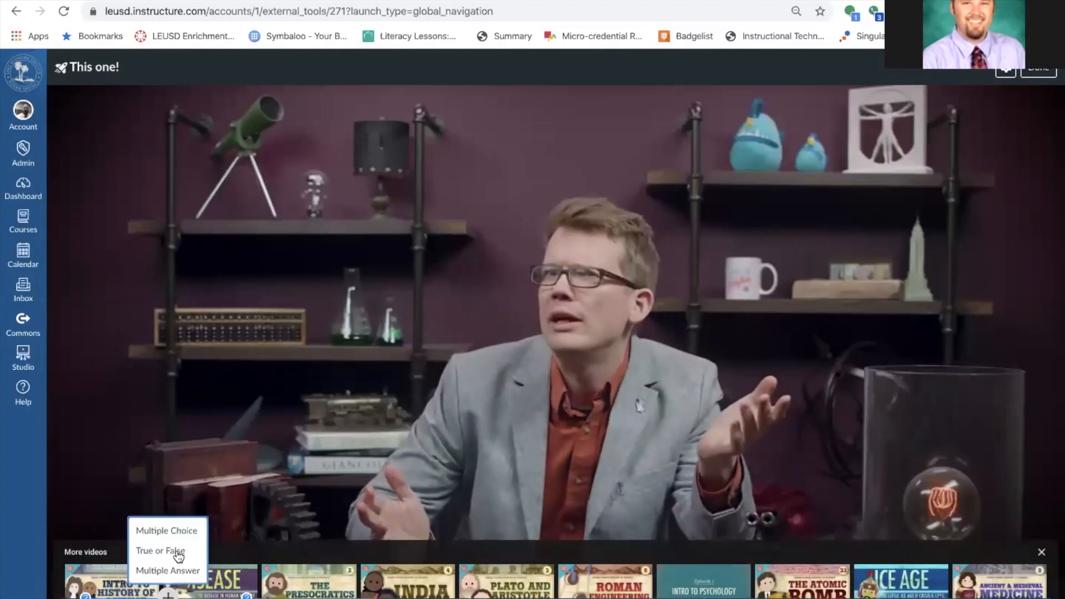
left_click(167, 570)
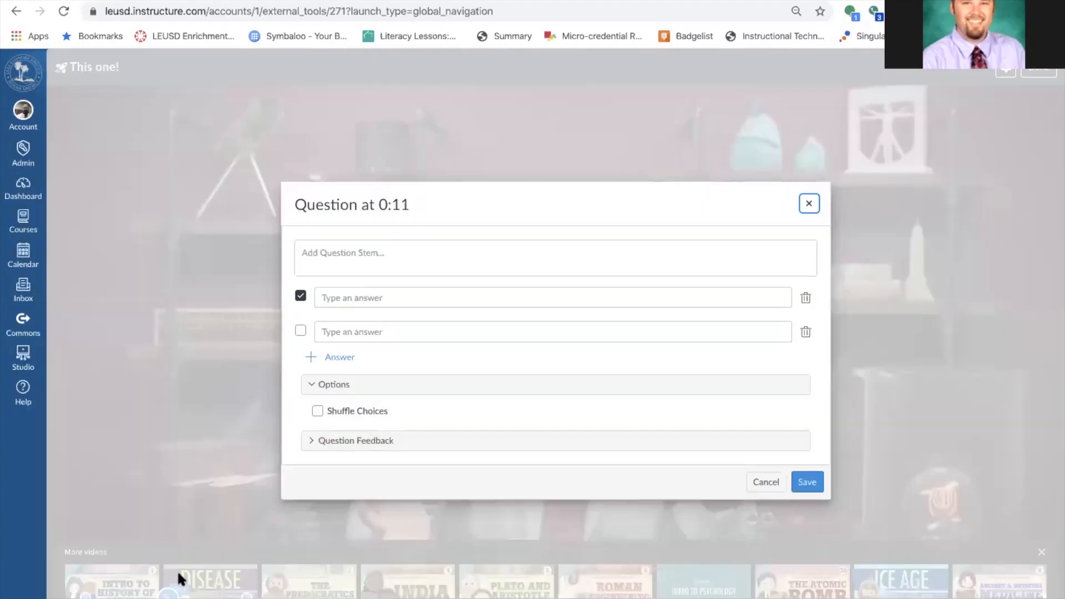
left_click(381, 258)
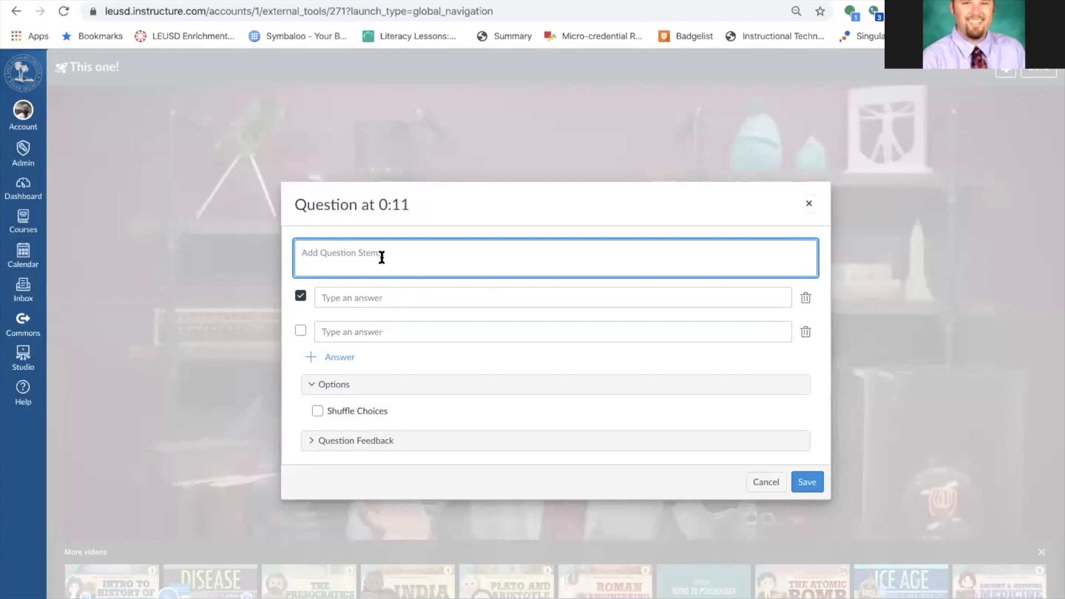
type("Wh")
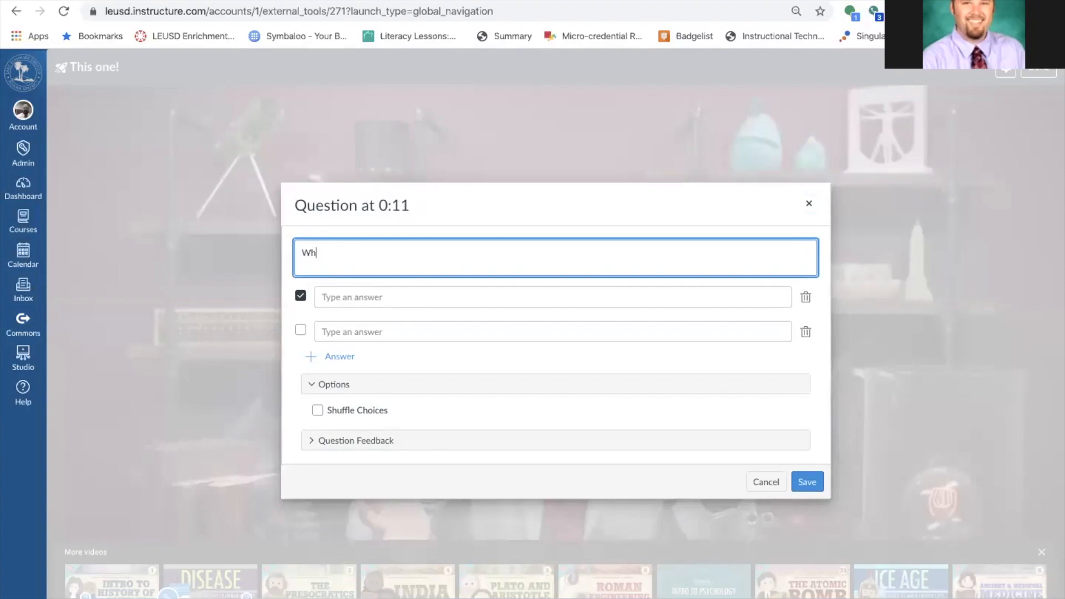
type("at color is a candy cane?")
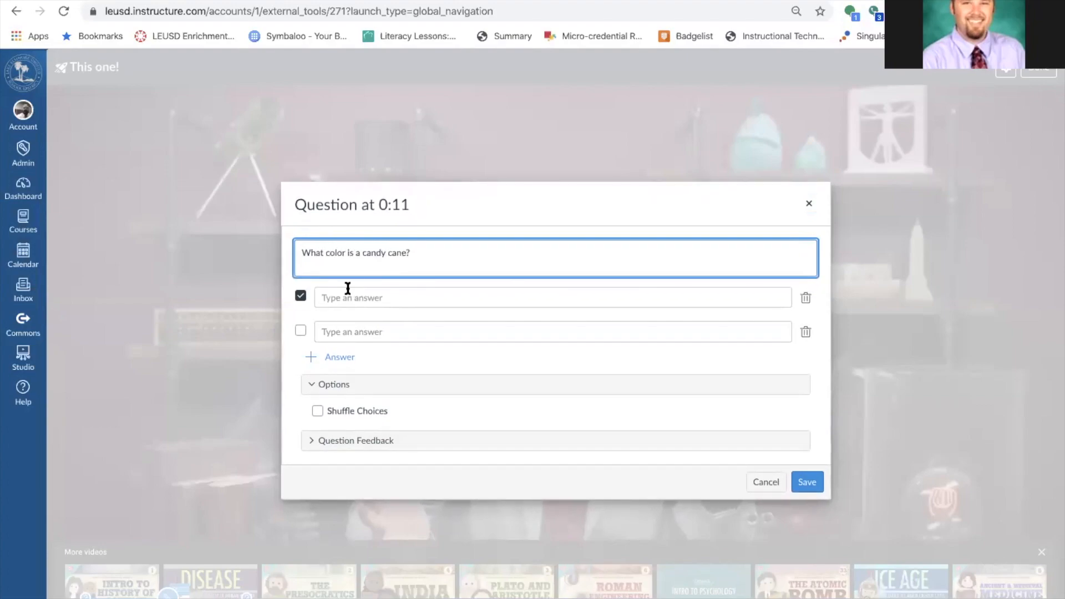
type("Red")
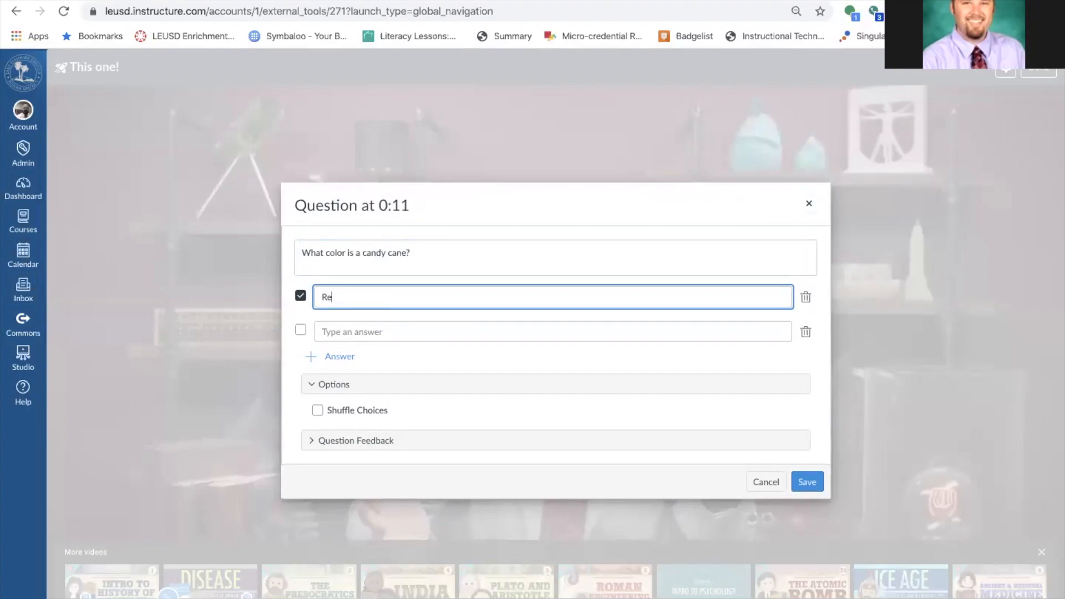
left_click(361, 331)
type("White")
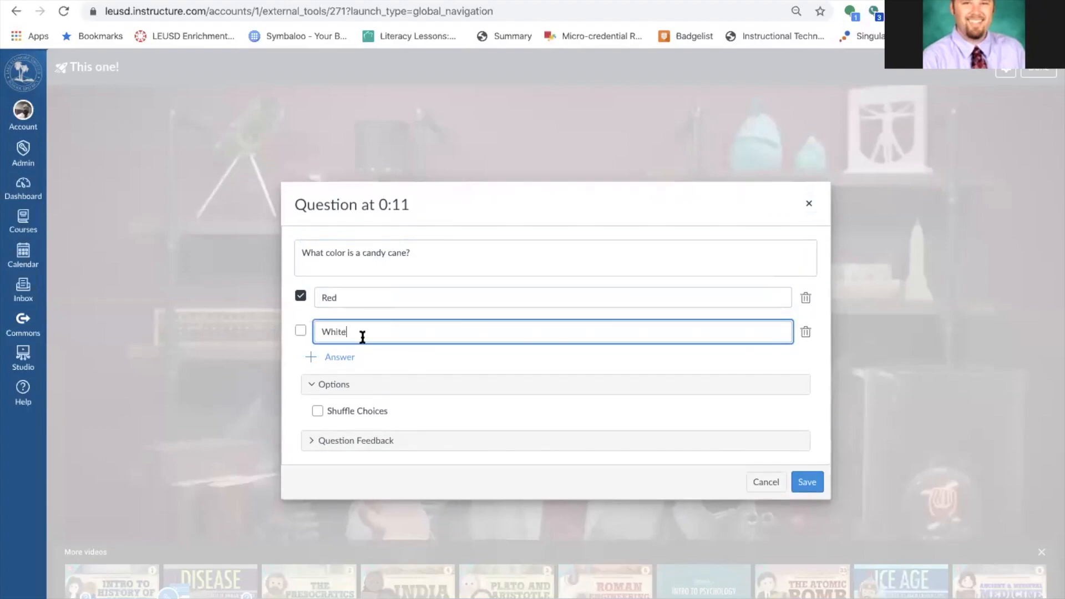
Add answers green and purple, mark Red and White correct, shuffle choices, and save.
left_click(311, 356)
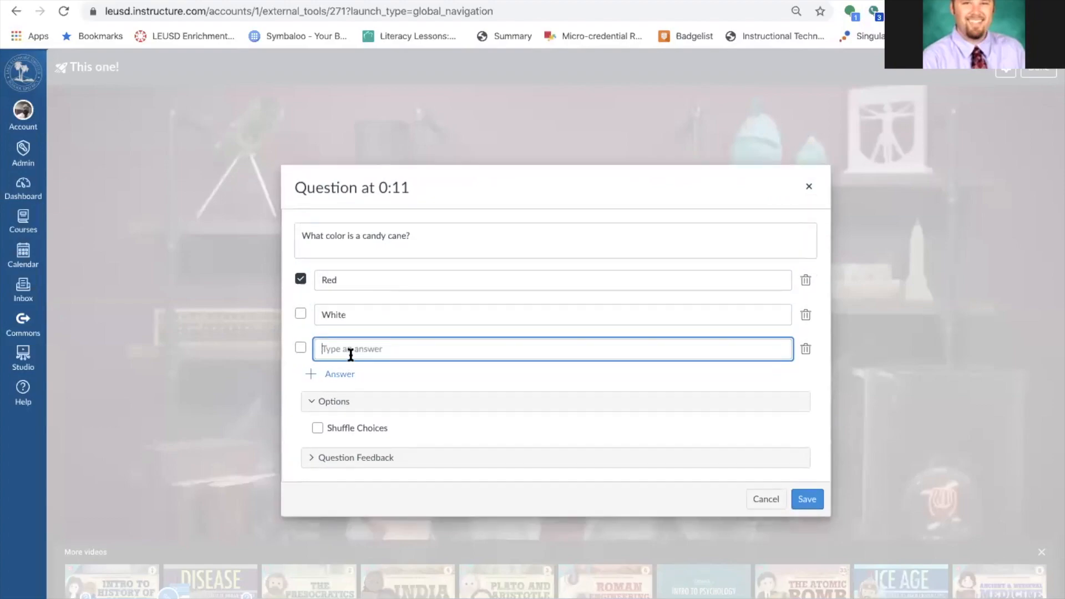
left_click(300, 314)
left_click(351, 347)
type("green")
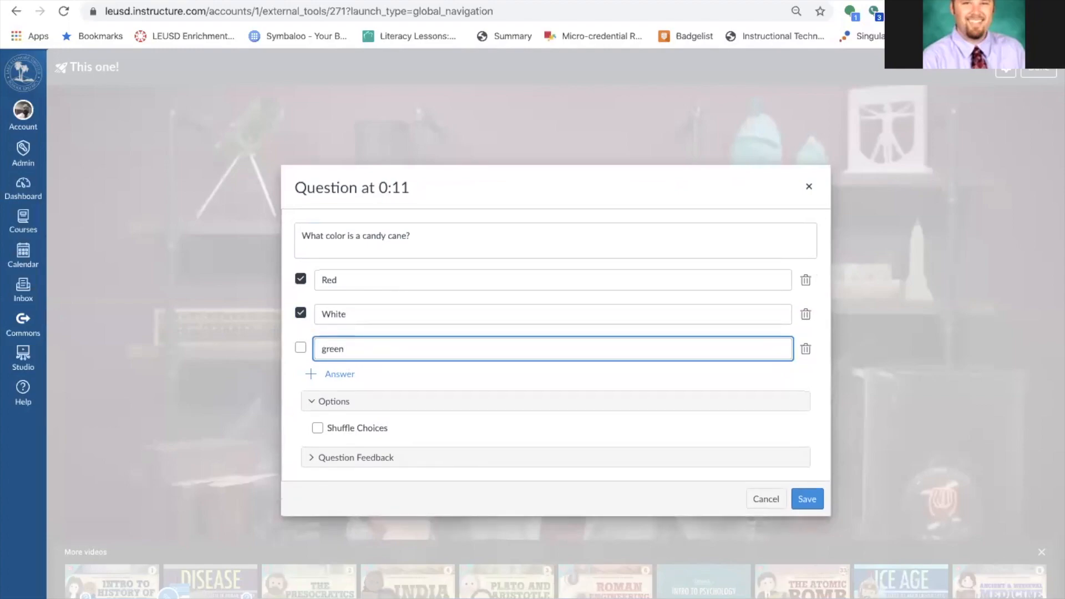
left_click(341, 374)
type("purple")
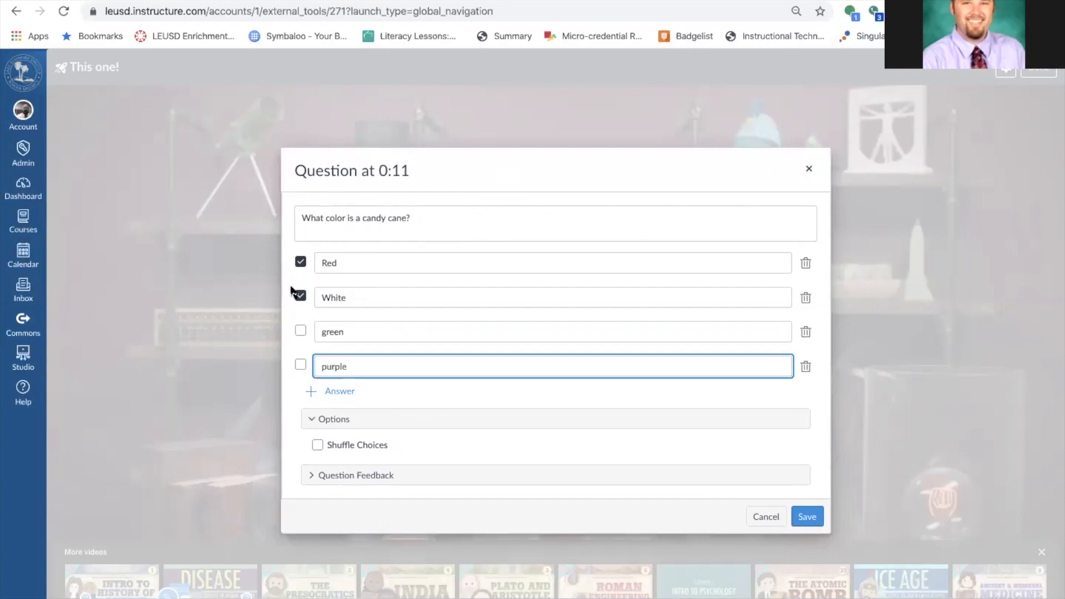
left_click(318, 445)
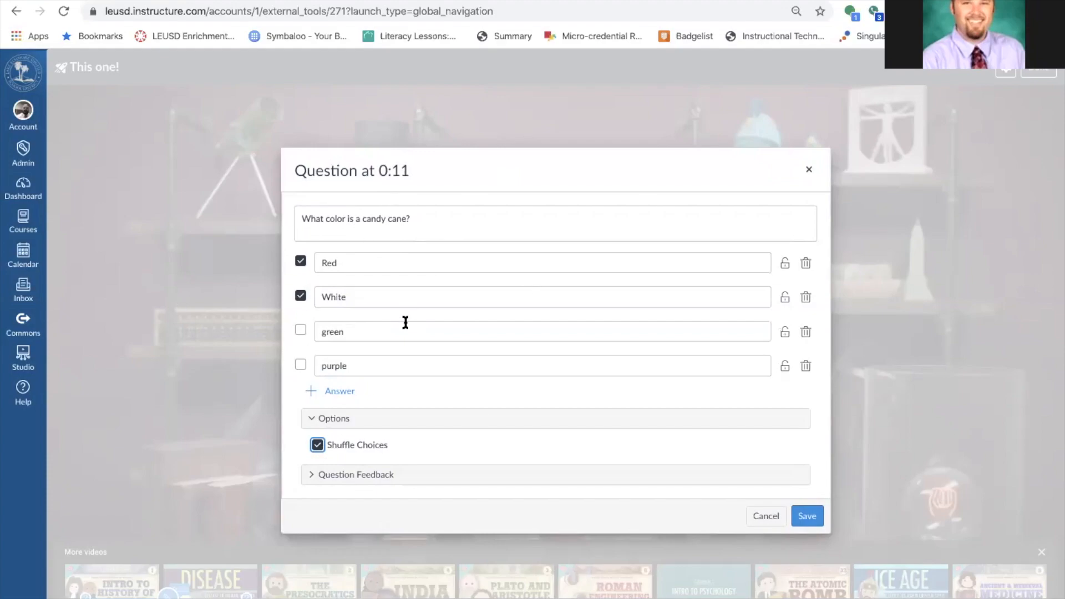
left_click(309, 474)
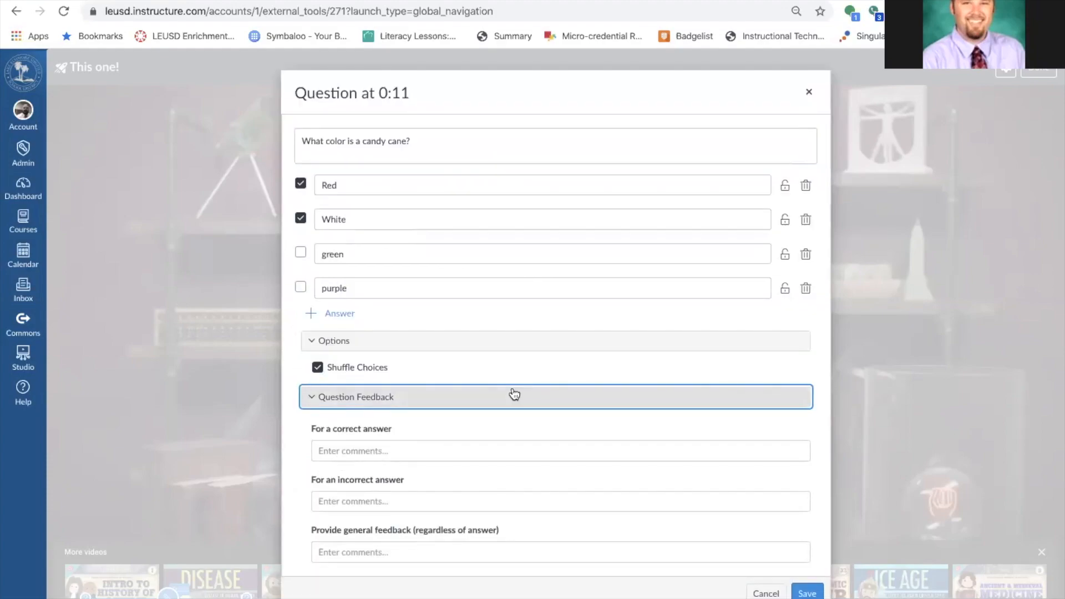
left_click(807, 593)
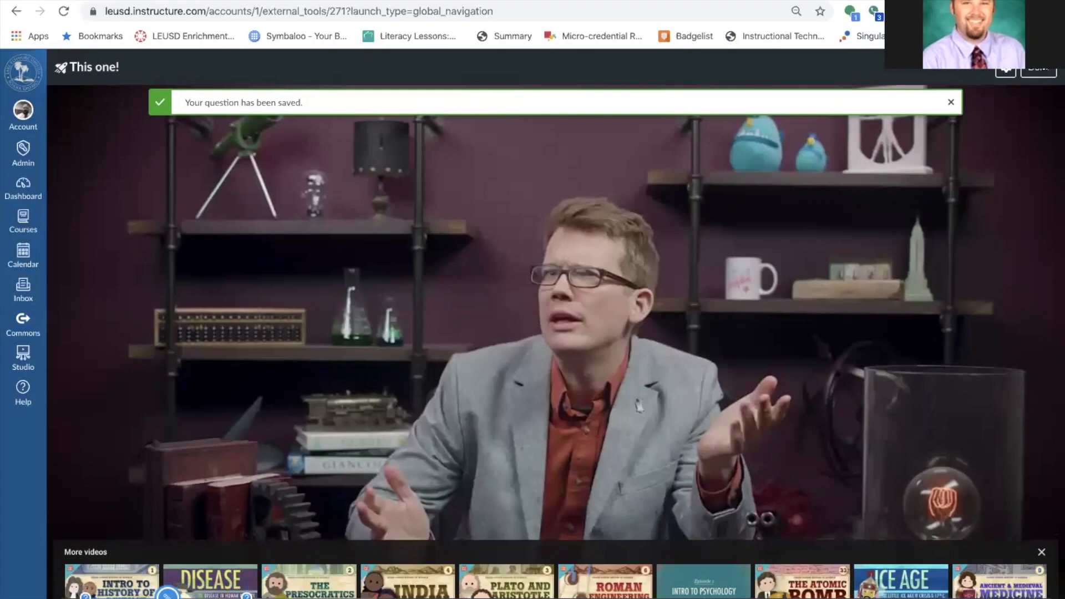
left_click(1040, 72)
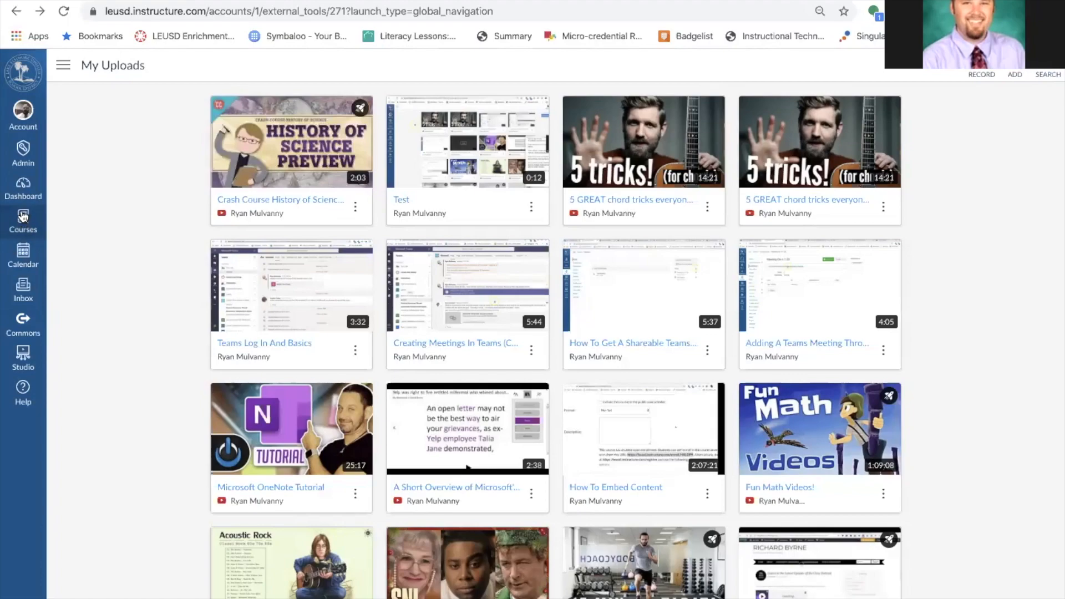
Add a new page 'Video on SM' to the Studio Stuff module and publish it.
left_click(23, 194)
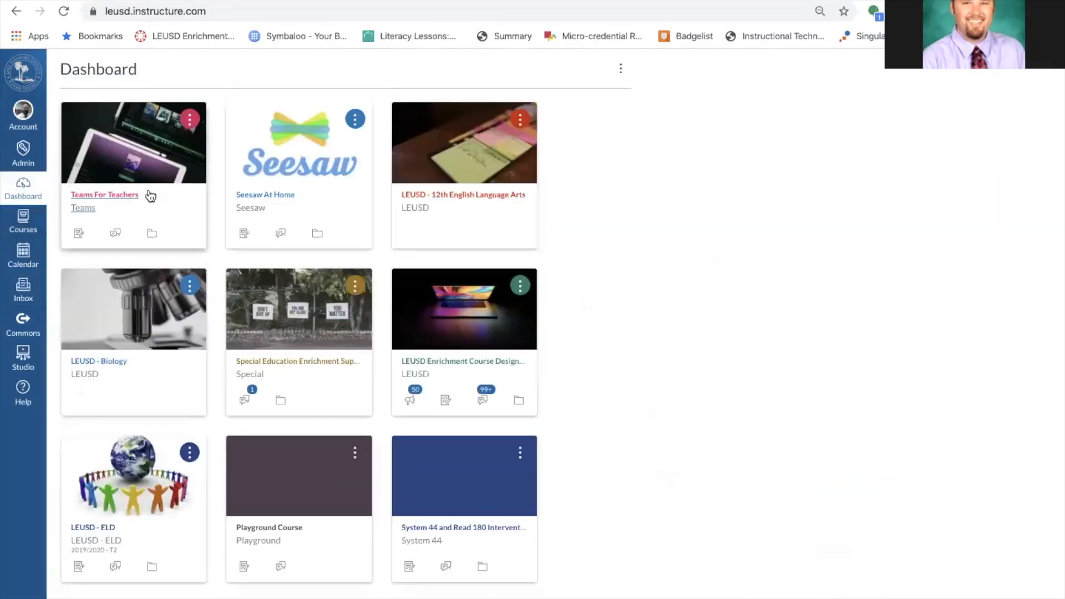
scroll(558, 349, "down", 5)
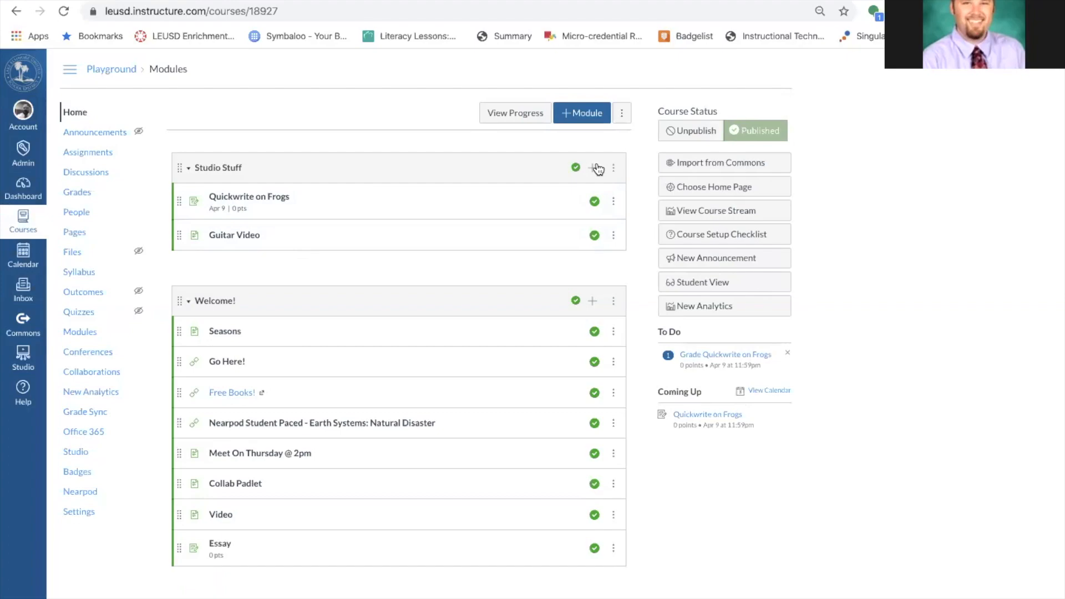
left_click(592, 167)
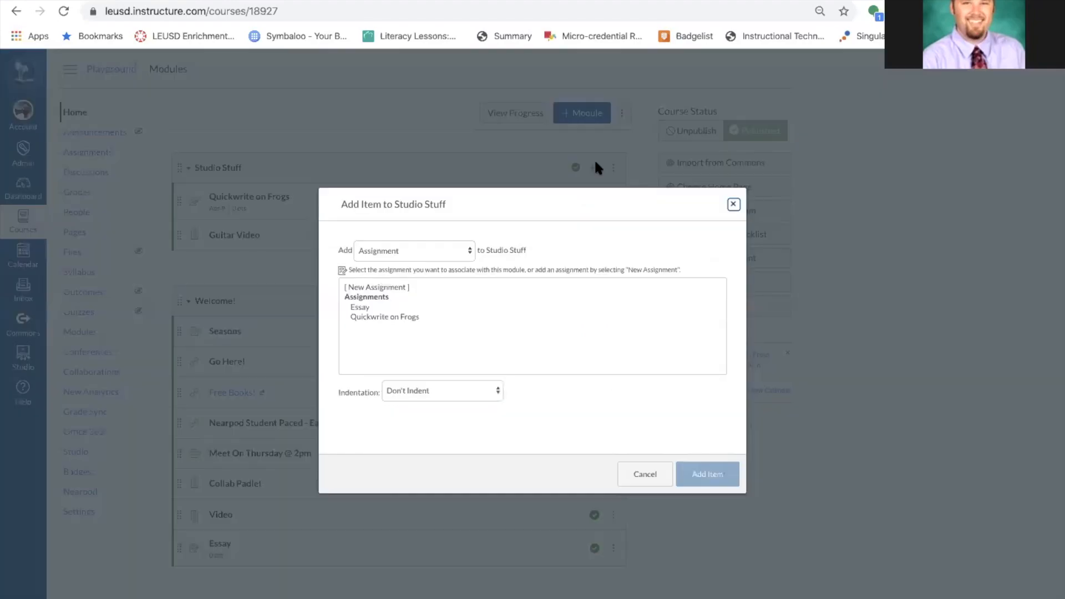
left_click(449, 248)
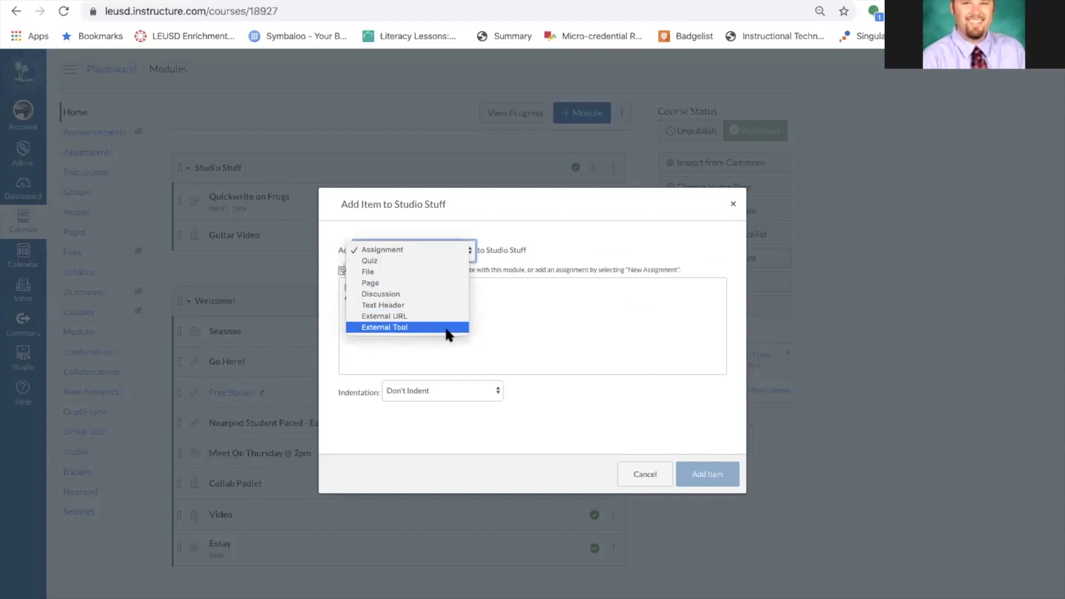
left_click(442, 283)
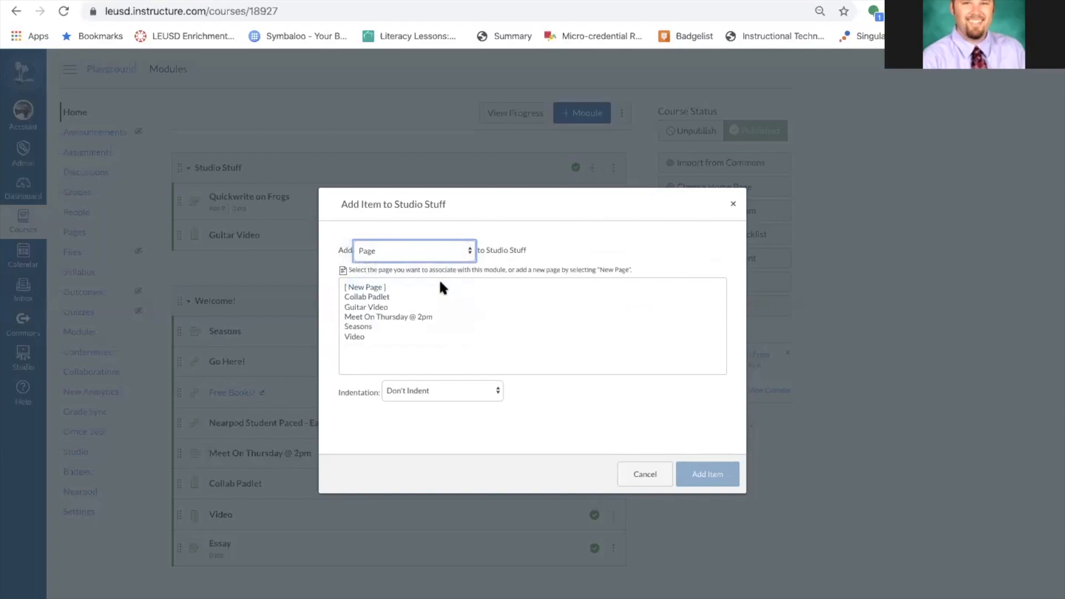
left_click(375, 286)
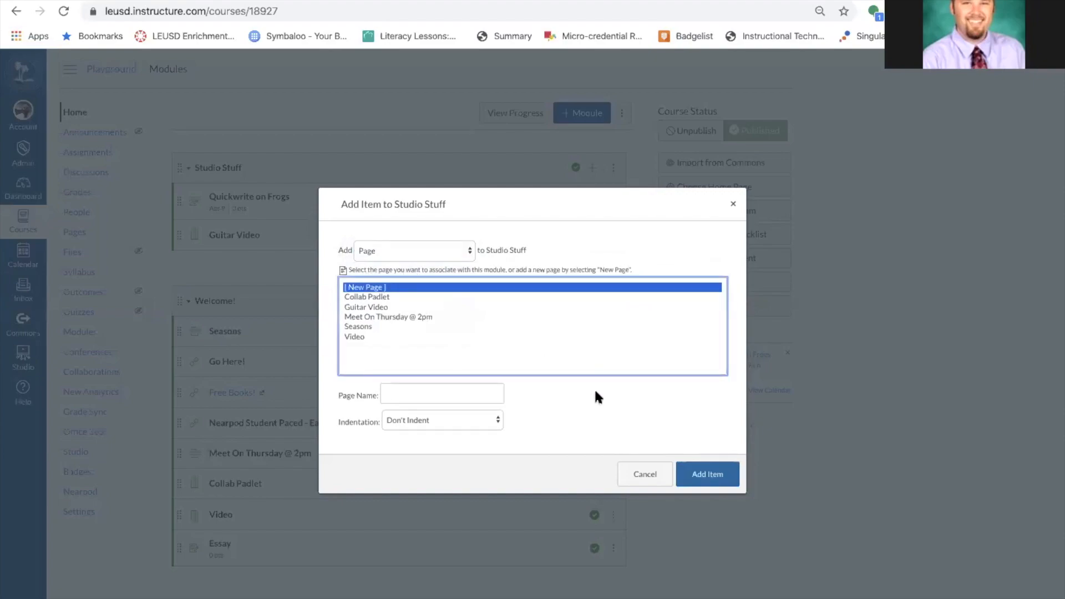
left_click(468, 392)
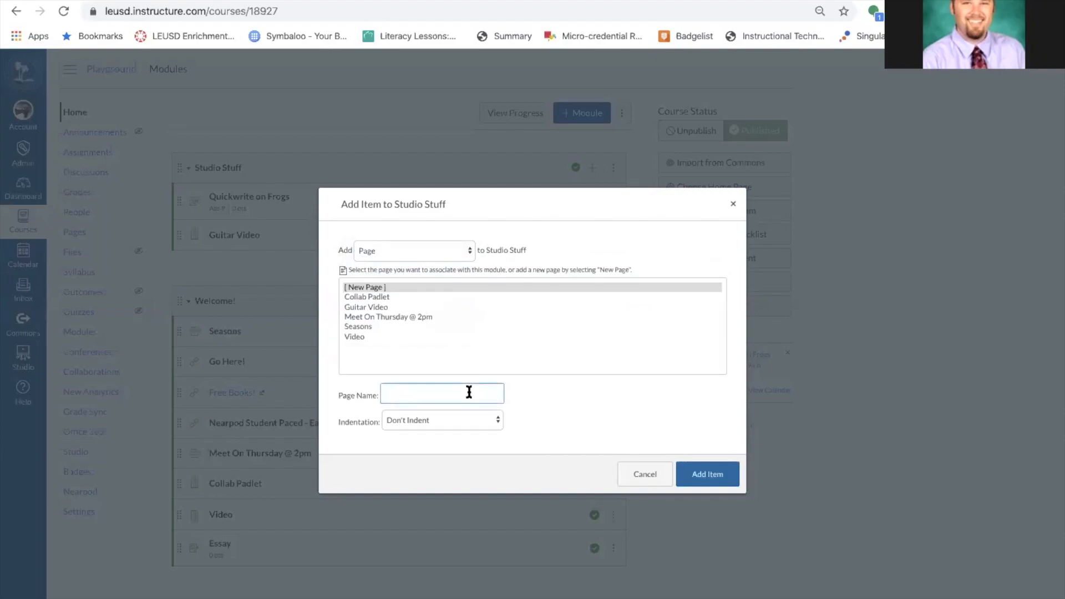
type("W")
left_click(703, 472)
left_click(593, 266)
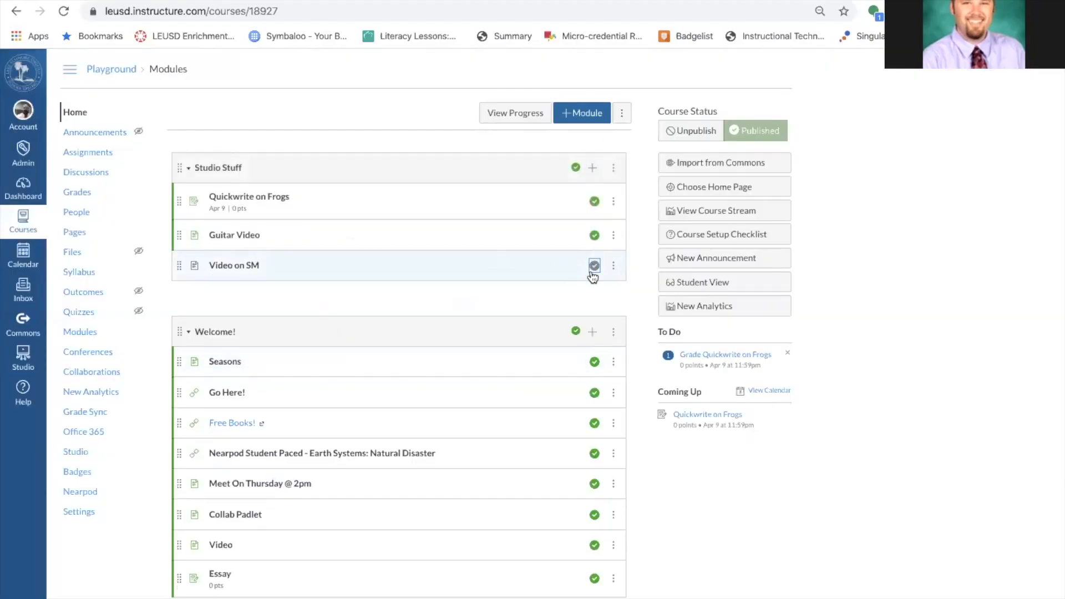
Write 'Watch the video, answer the questions.' in Video on SM, fixing 'teh', and save.
left_click(233, 267)
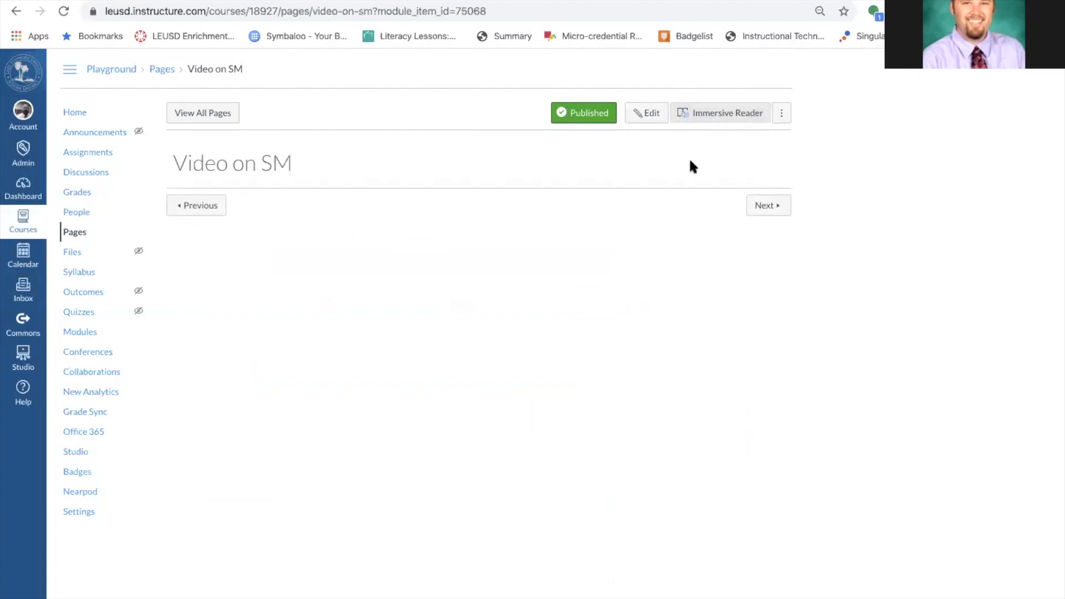
left_click(659, 117)
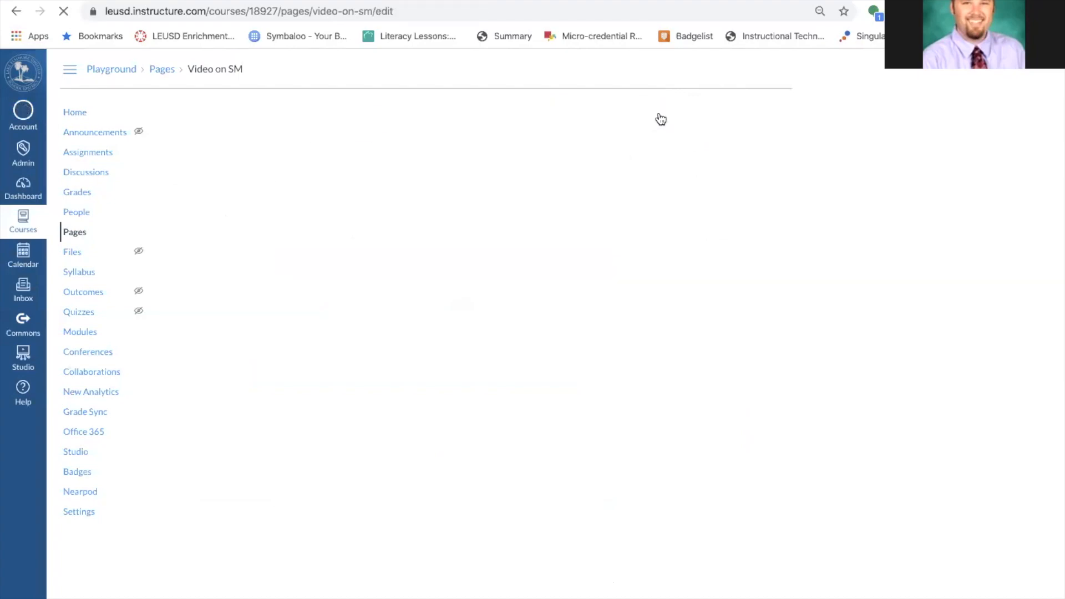
left_click(264, 184)
type("Watch the video, answer teh questions.")
double_click(285, 185)
type("the")
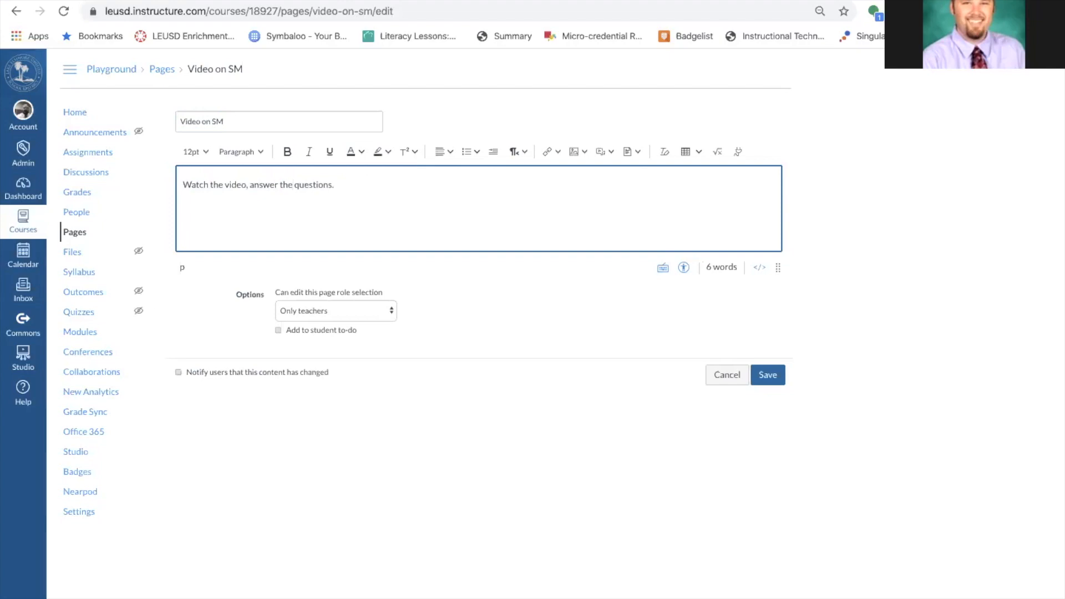
left_click(761, 376)
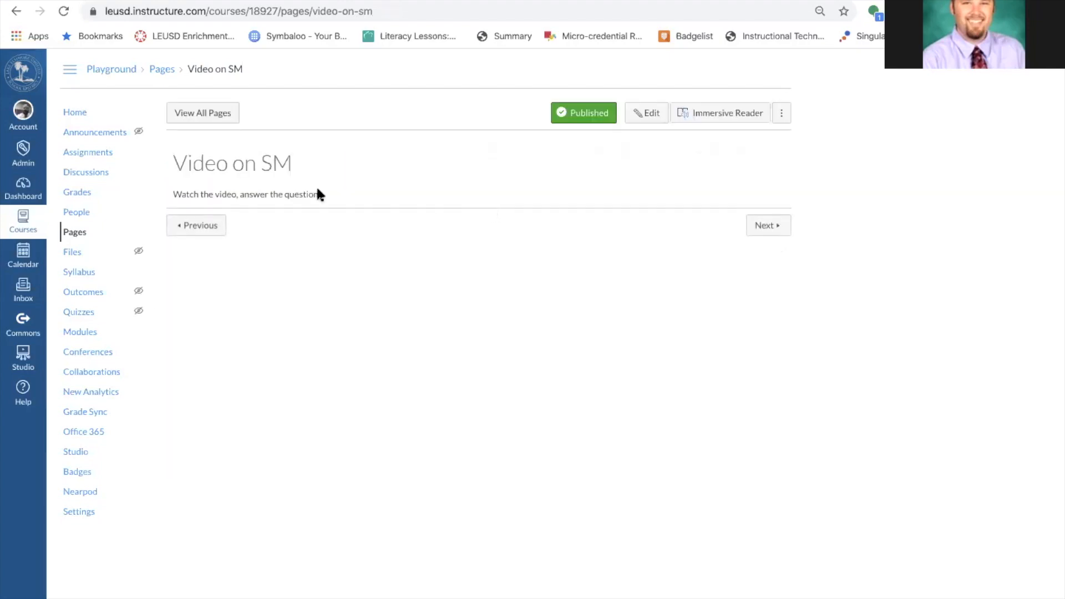
left_click(743, 114)
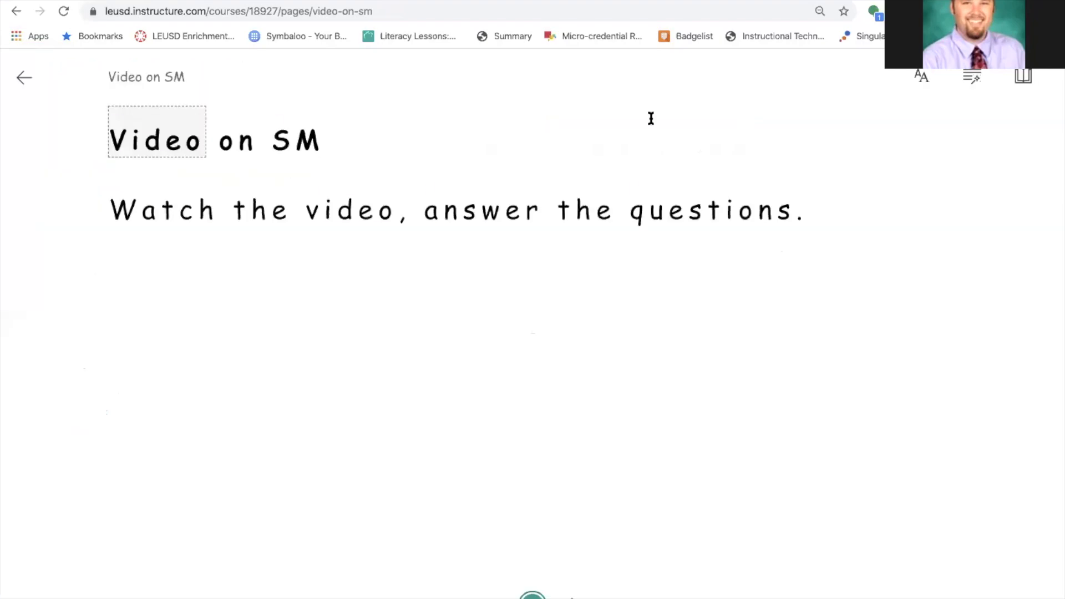
left_click(532, 597)
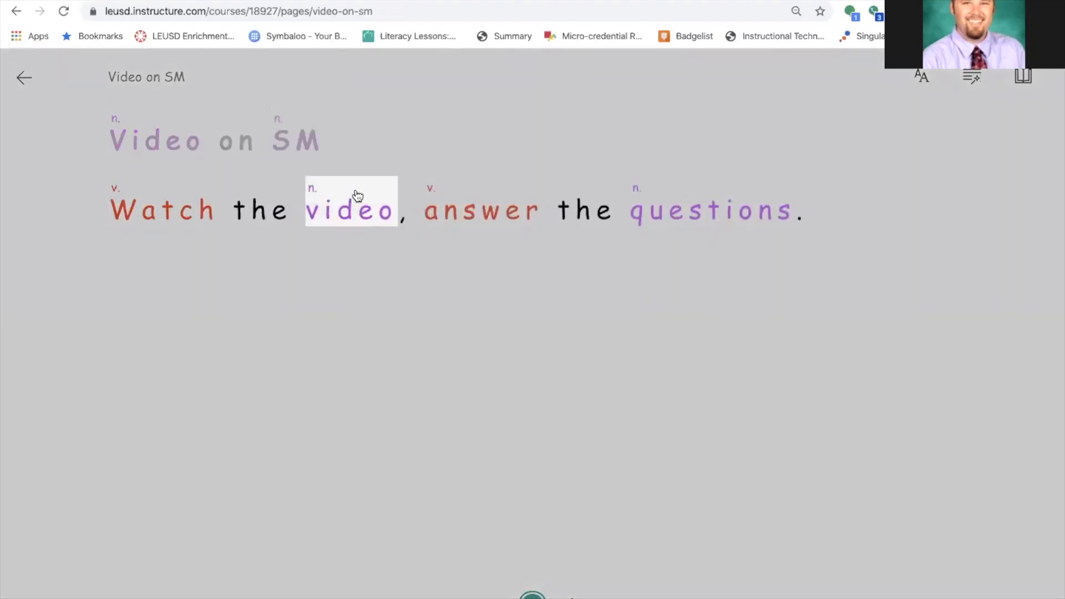
left_click(355, 213)
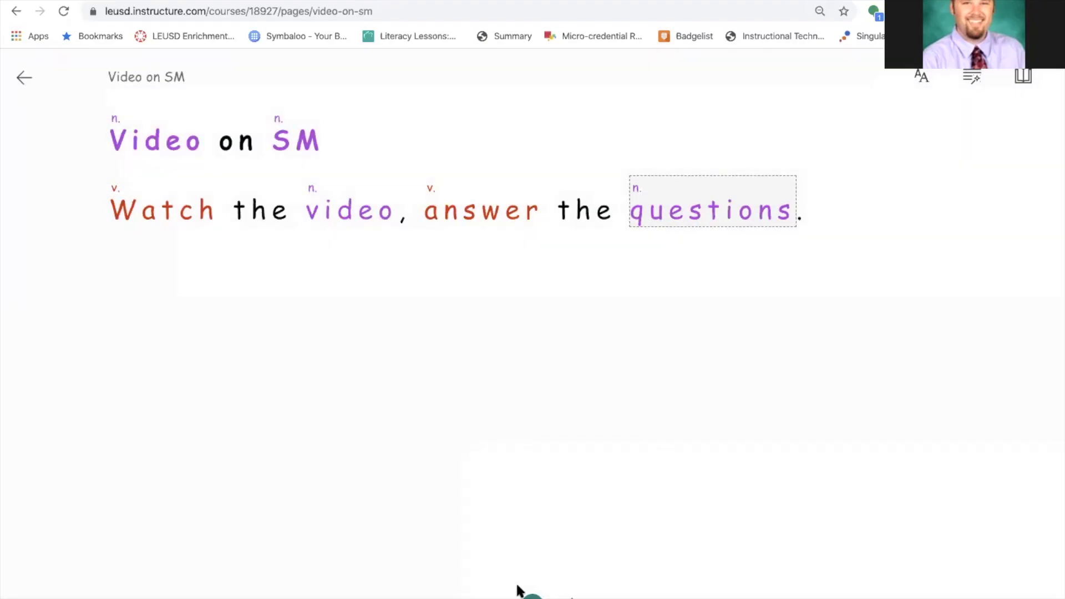
left_click(366, 216)
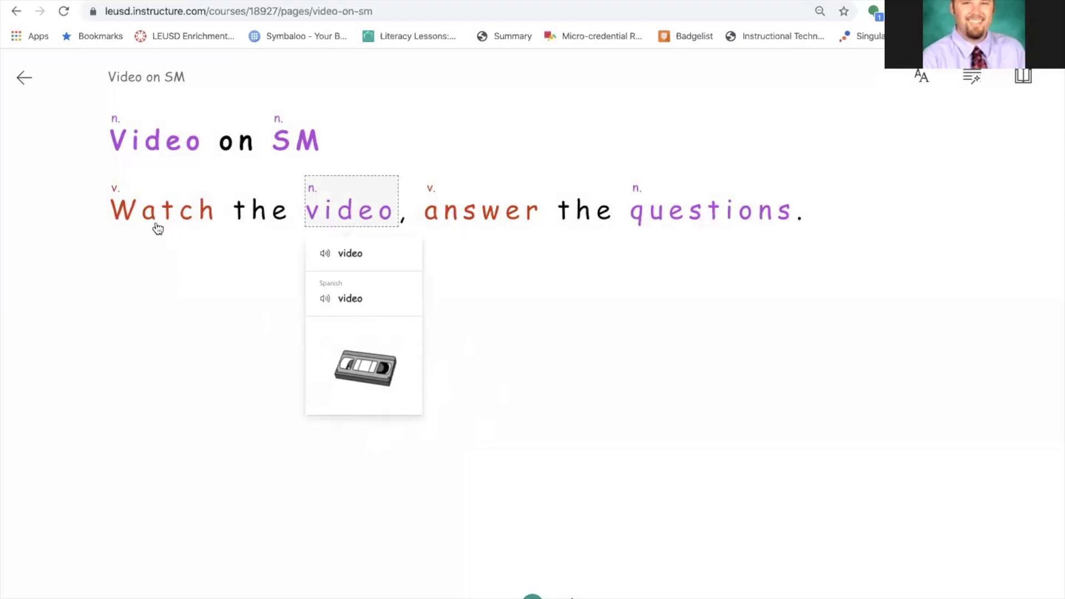
left_click(23, 78)
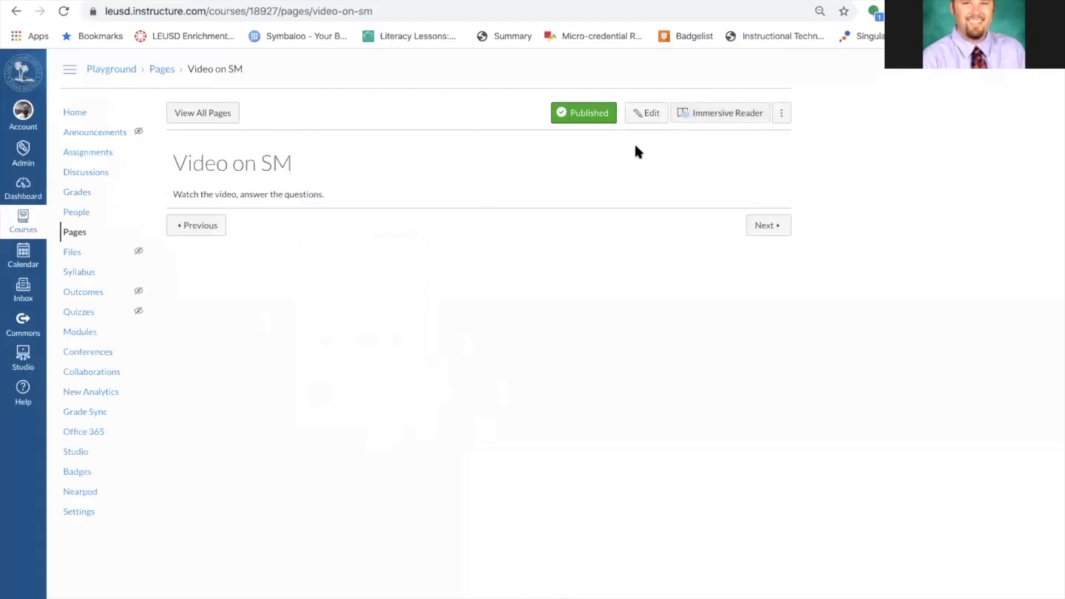
left_click(729, 116)
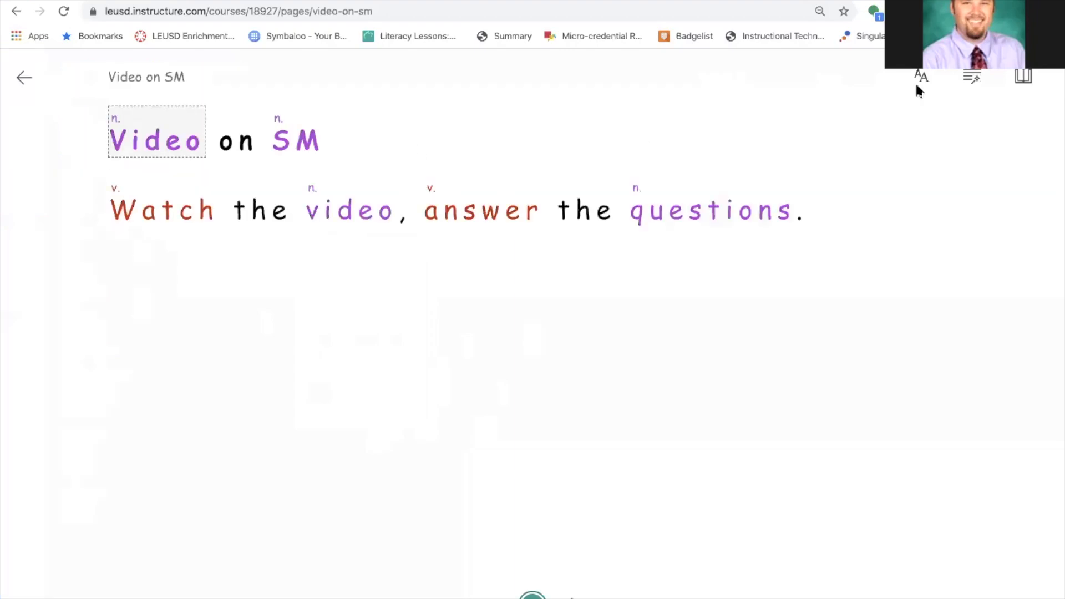
left_click(1022, 76)
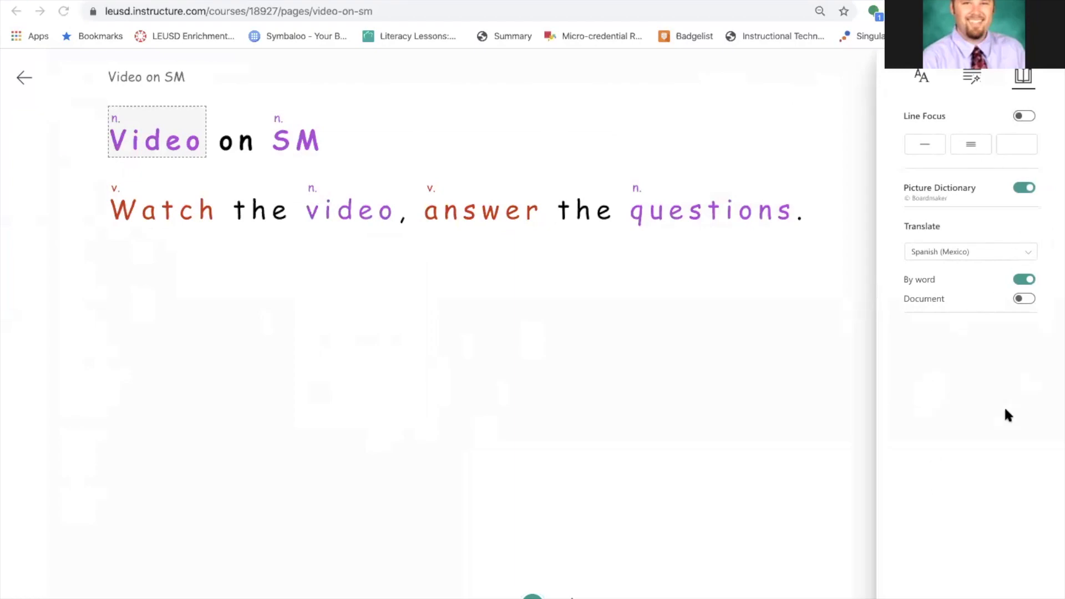
left_click(1024, 298)
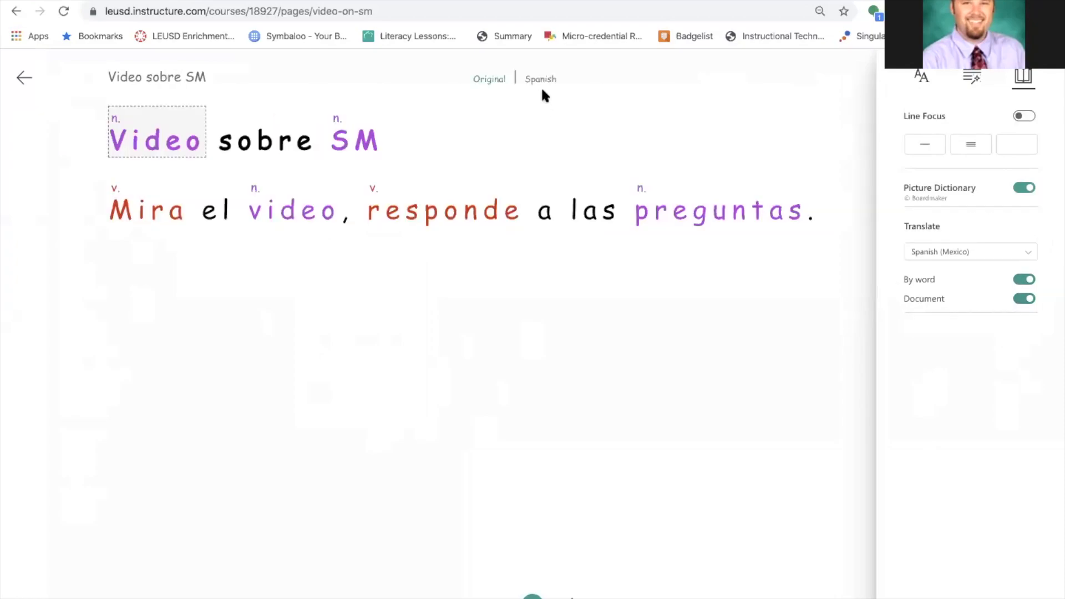
left_click(941, 260)
left_click(535, 304)
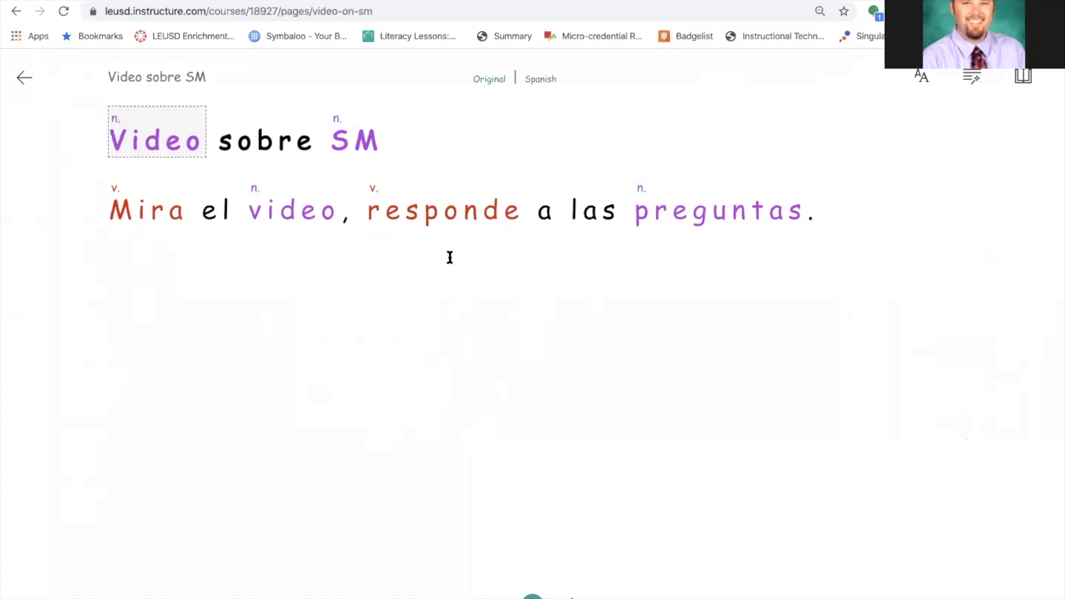
left_click(435, 217)
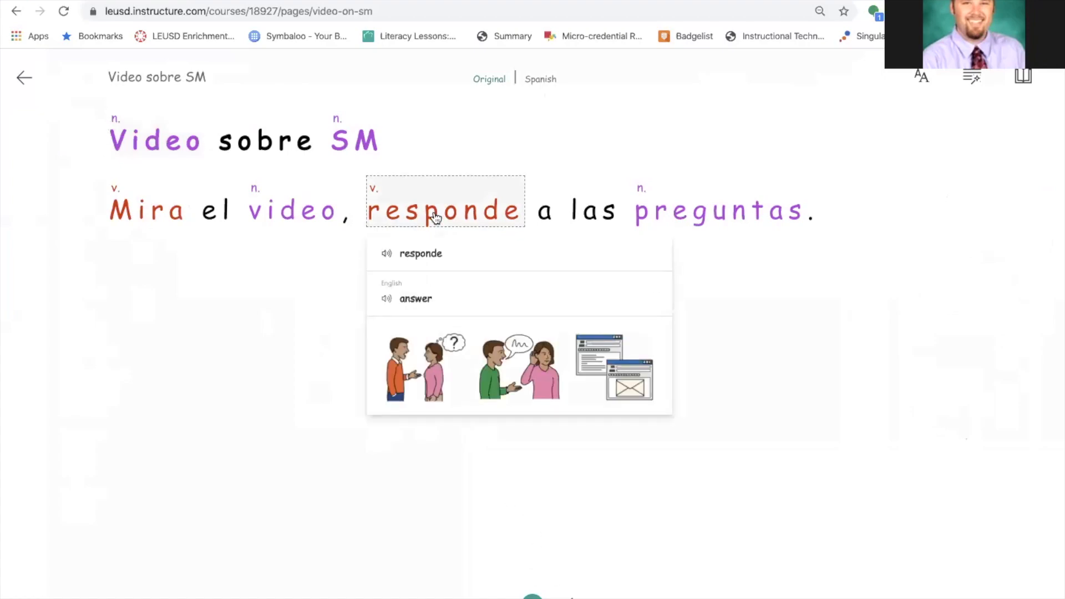
left_click(25, 88)
left_click(648, 115)
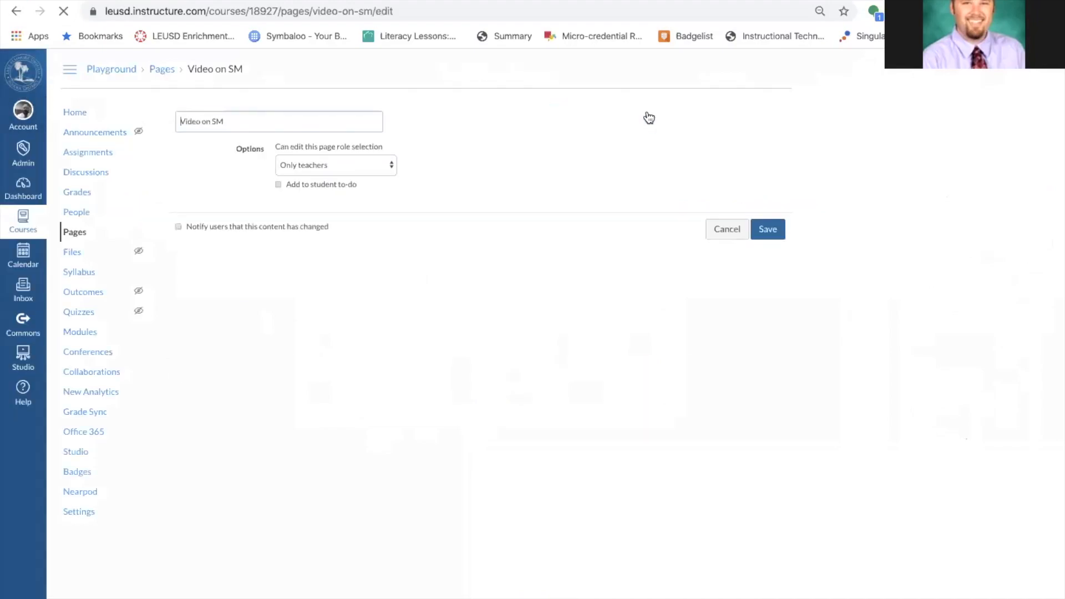
Insert content from Canvas Studio below the instruction, previewing the Test video before returning to the library.
left_click(371, 194)
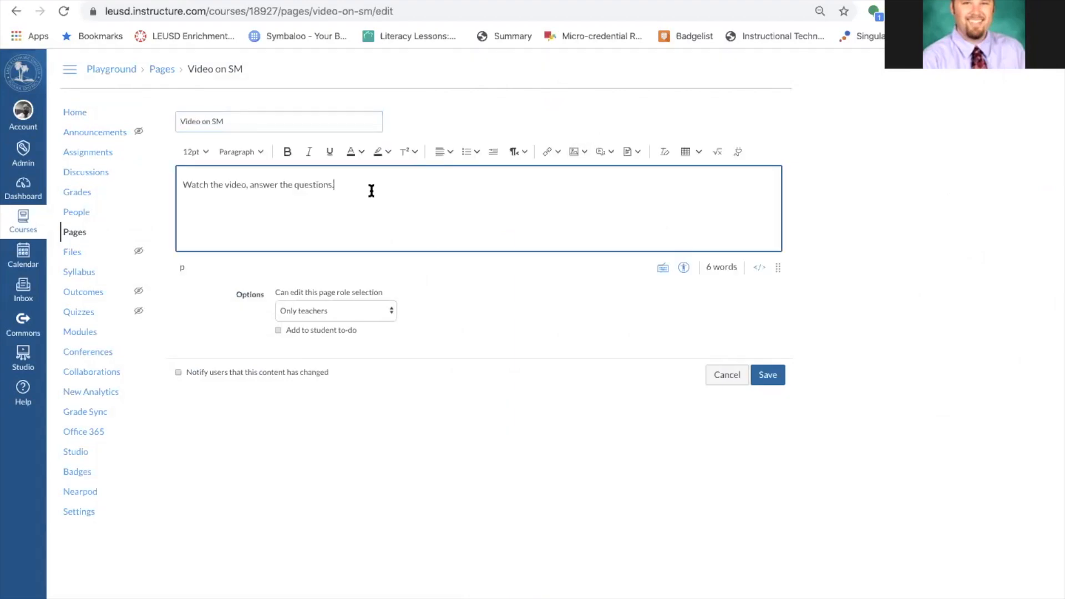
scroll(739, 146, "up", 3)
scroll(739, 146, "down", 3)
left_click(738, 152)
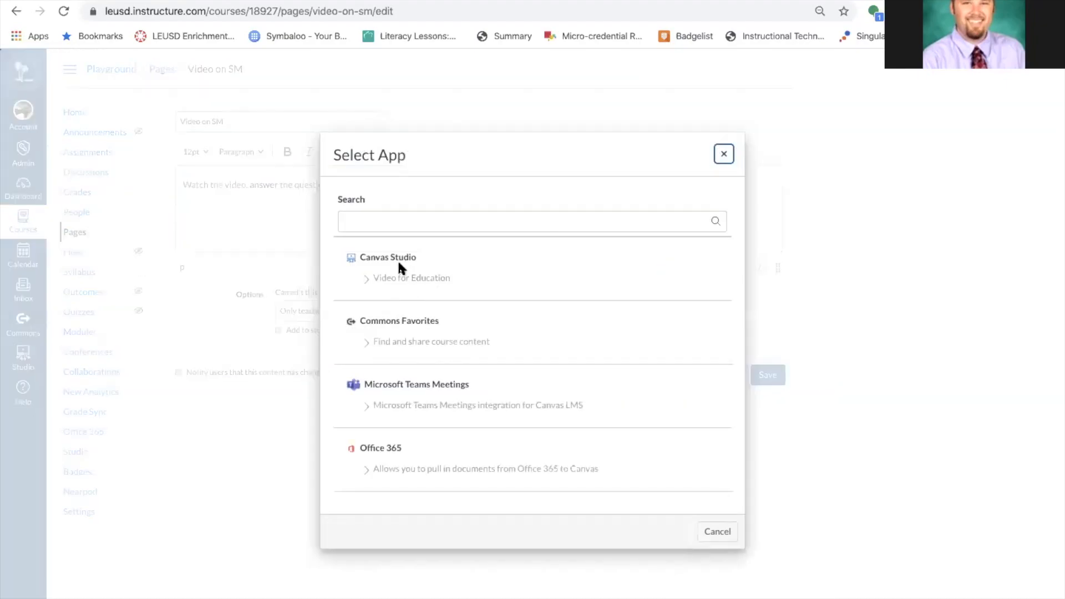
left_click(354, 256)
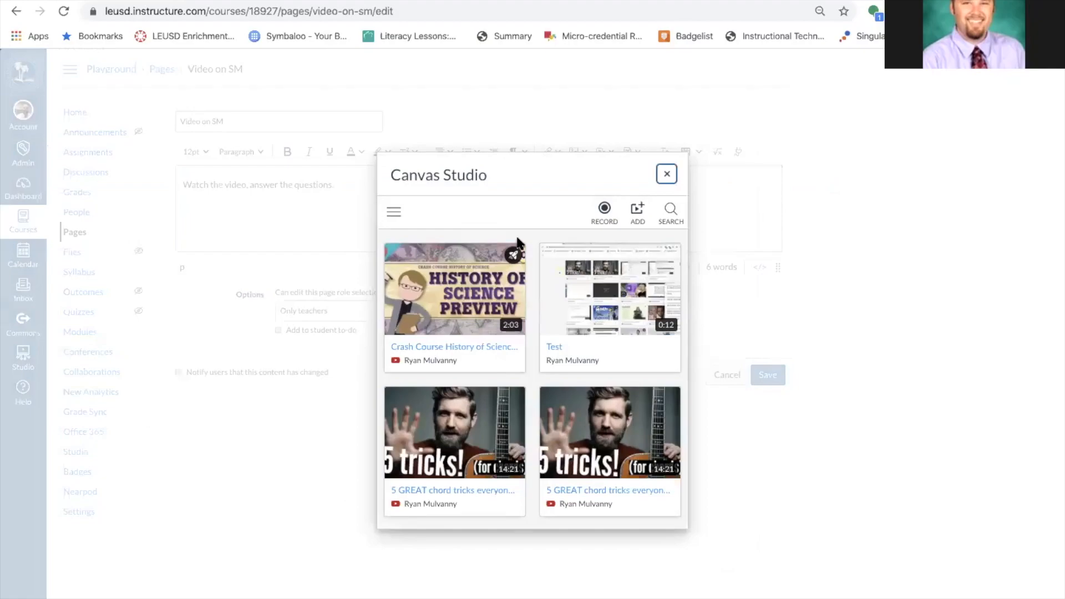
mouse_move(631, 314)
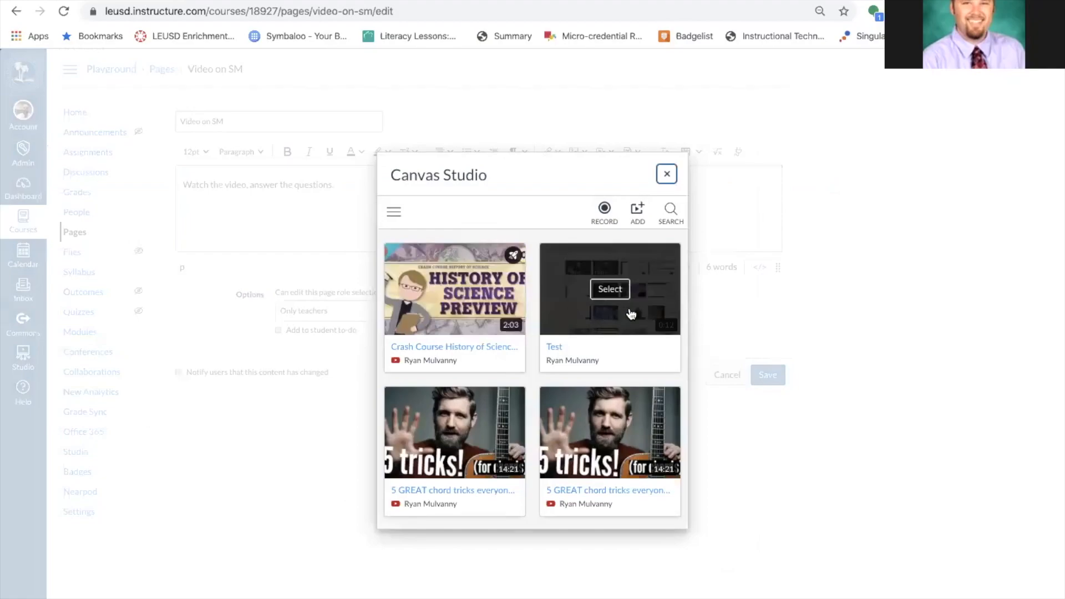
left_click(610, 288)
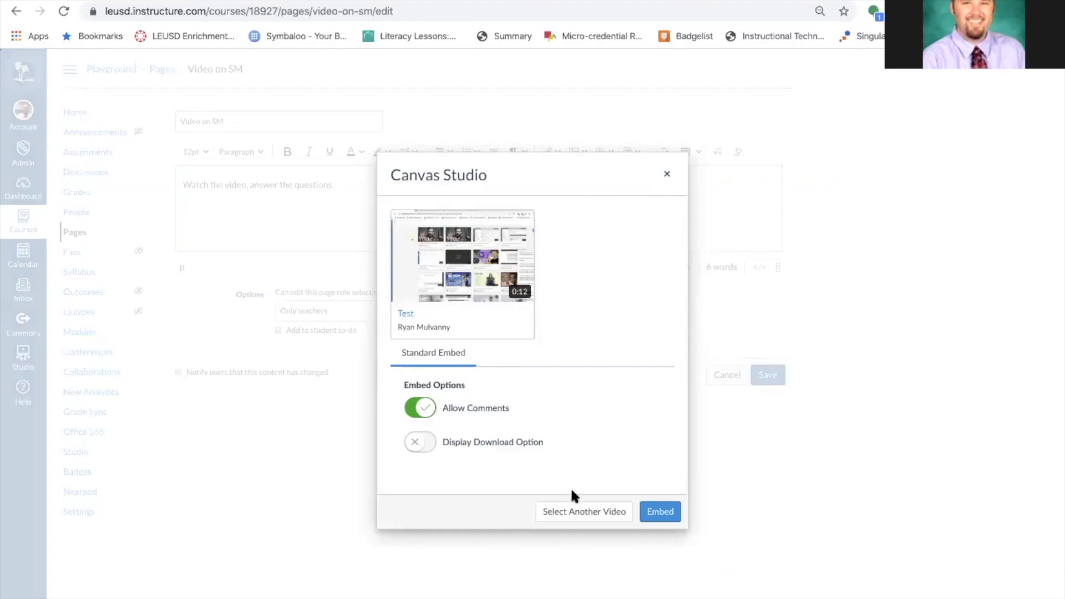
left_click(609, 518)
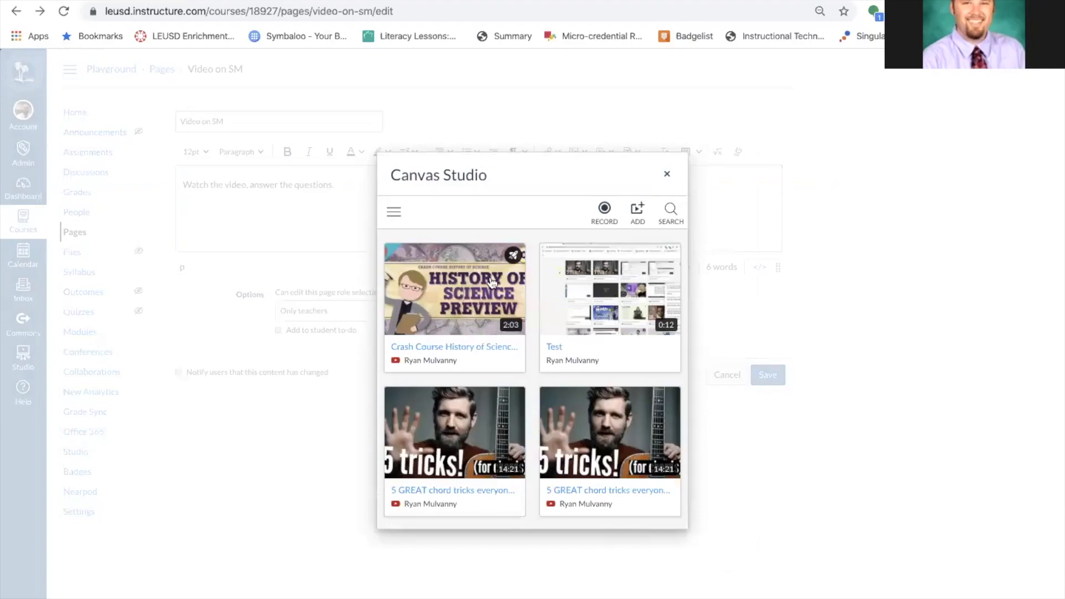
Embed the Crash Course History of Science Preview video as the 'This one!' video quiz.
mouse_move(521, 255)
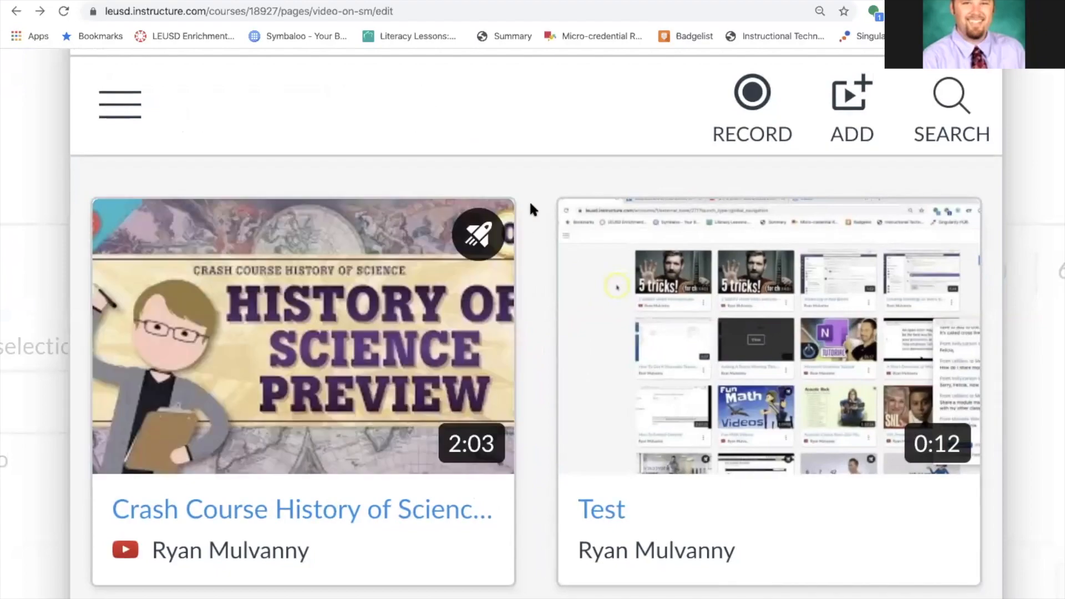
key("ctrl+0")
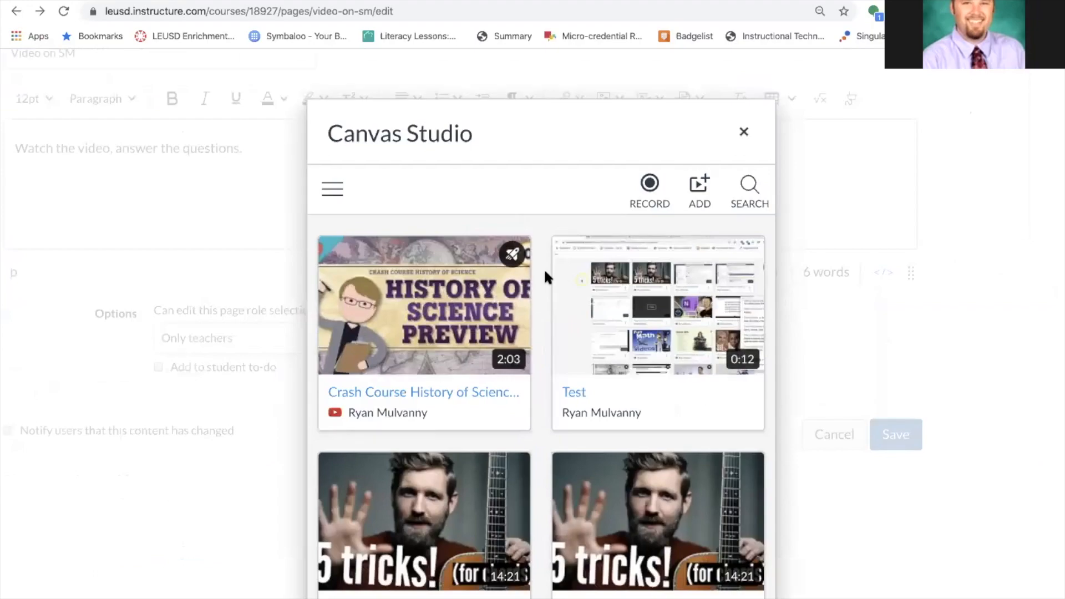
mouse_move(477, 355)
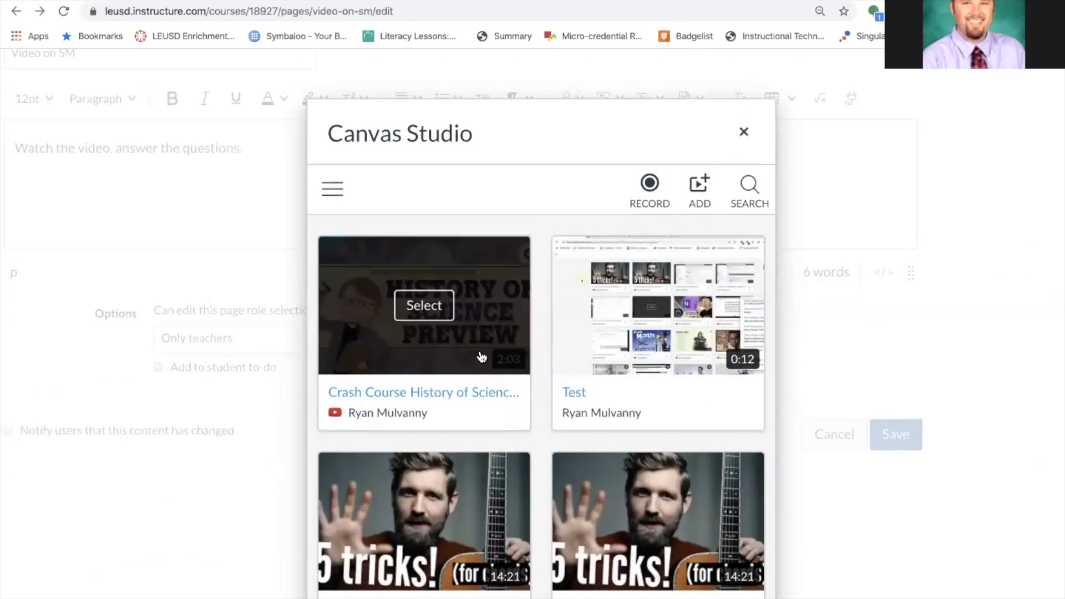
left_click(424, 305)
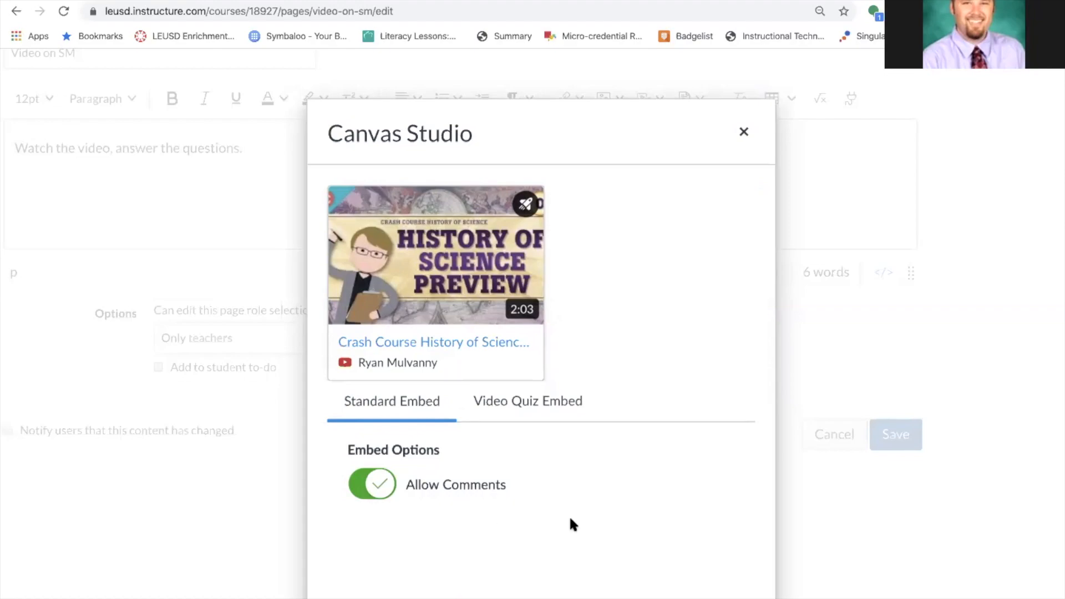
scroll(595, 421, "down", 1)
left_click(545, 343)
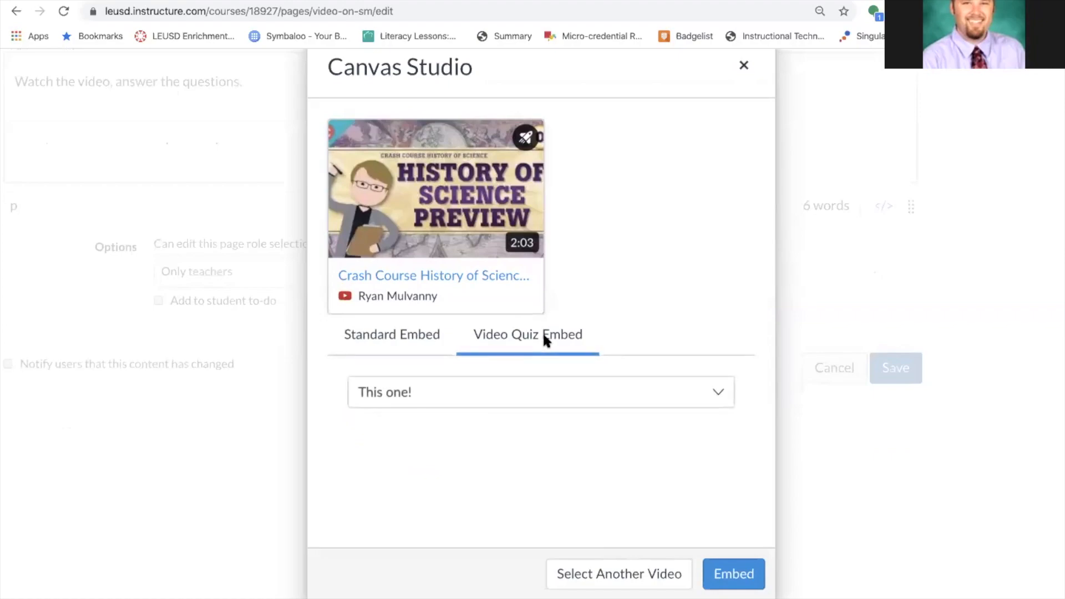
left_click(526, 391)
left_click(526, 391)
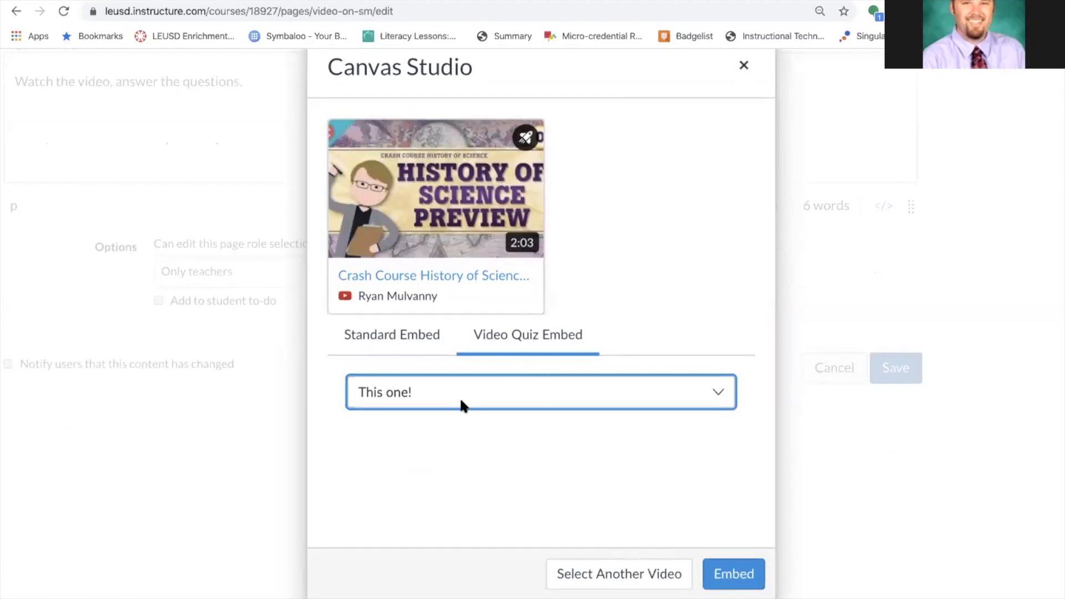
left_click(408, 336)
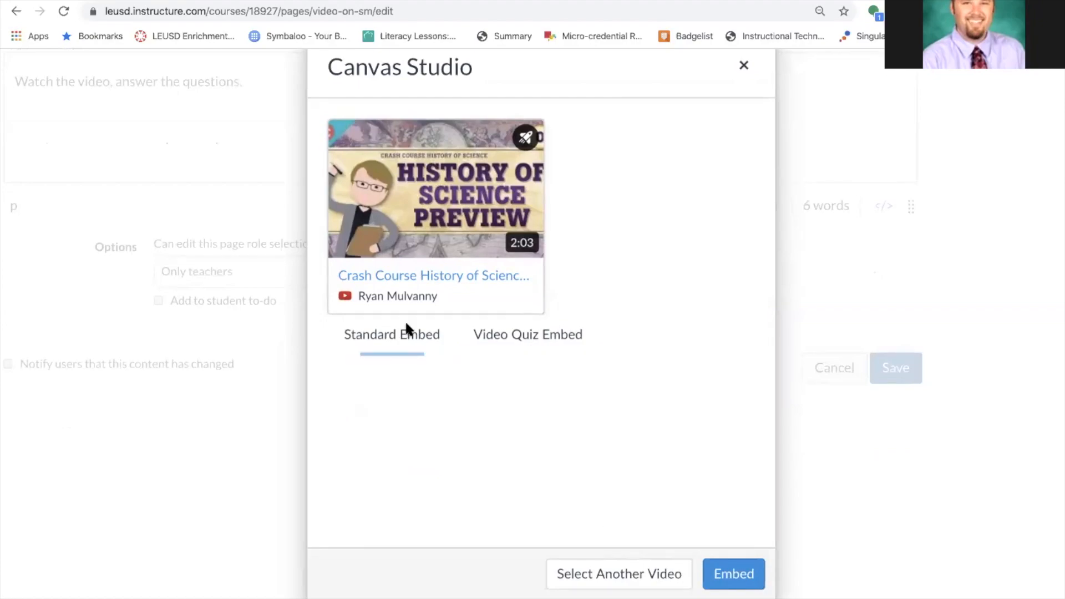
left_click(557, 339)
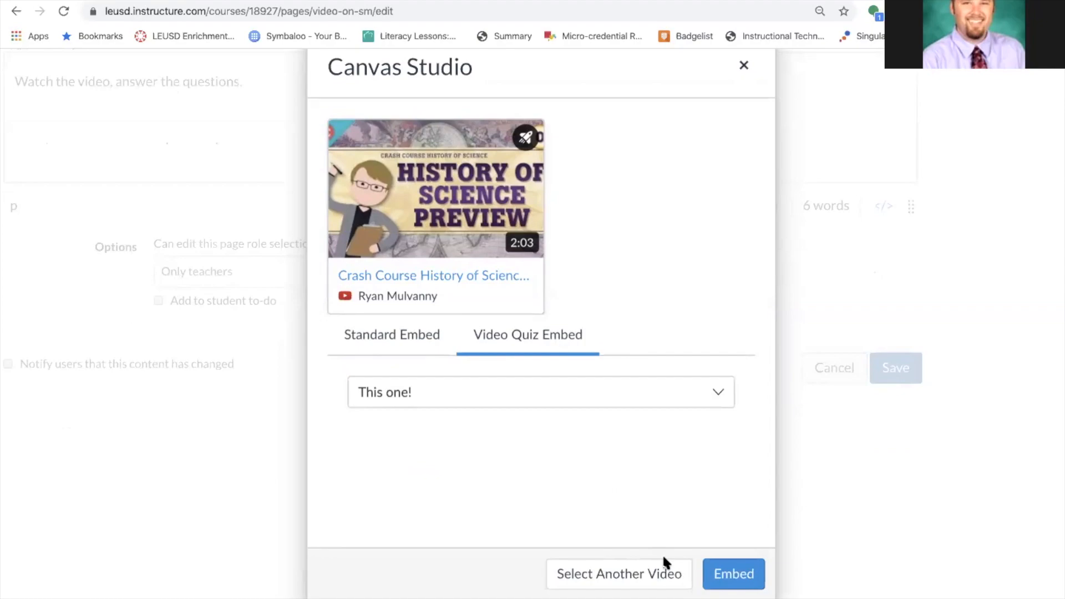
left_click(733, 577)
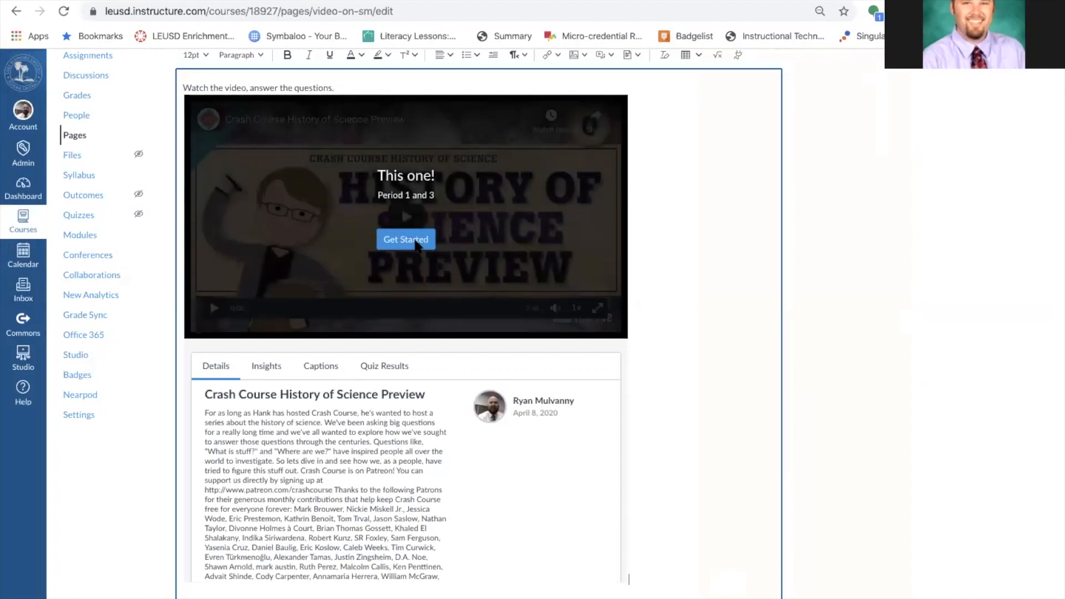
scroll(739, 319, "down", 3)
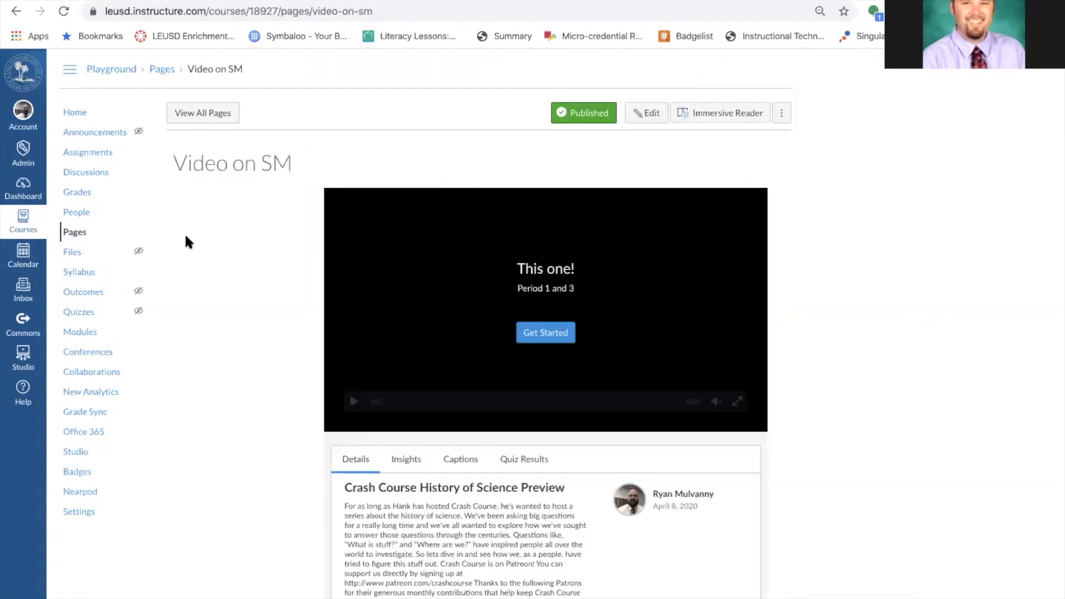
Go to the Playground course home and switch to Student View.
left_click(77, 116)
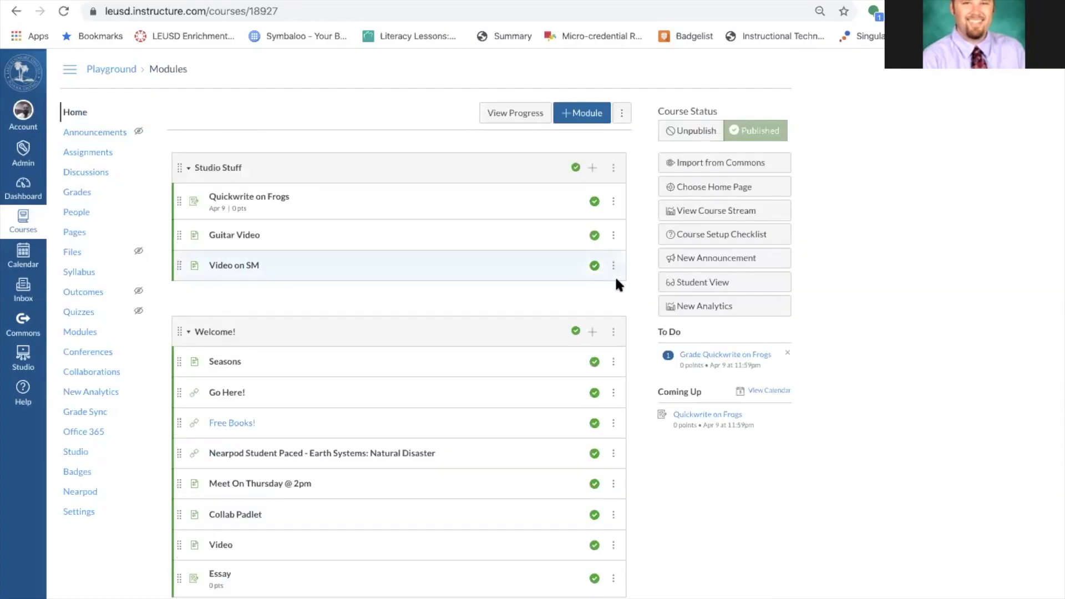
left_click(719, 285)
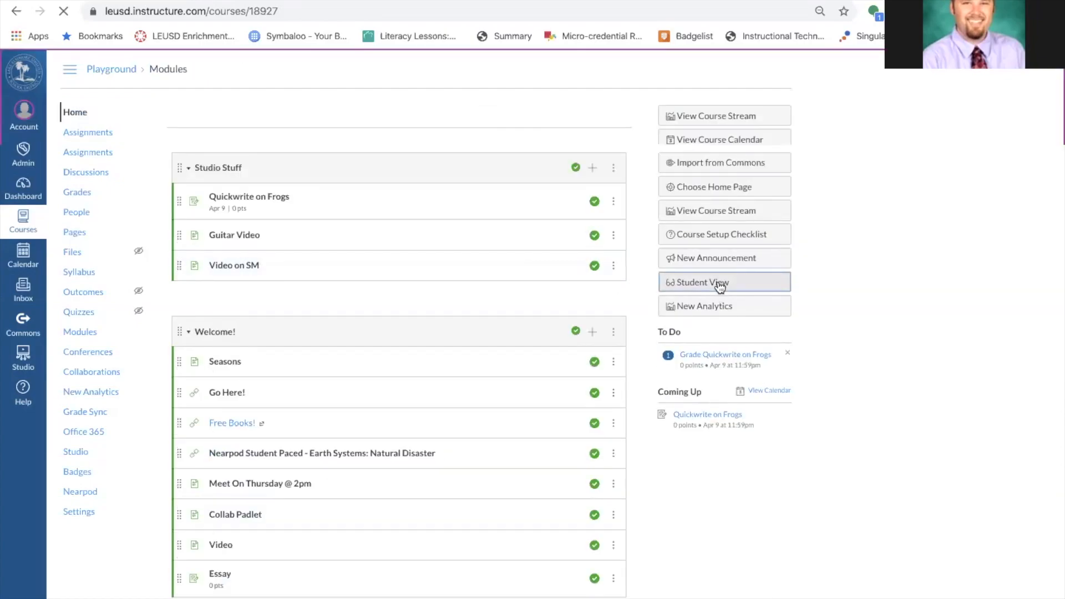
As the student, go from Guitar Video to the next page, Video on SM.
left_click(243, 238)
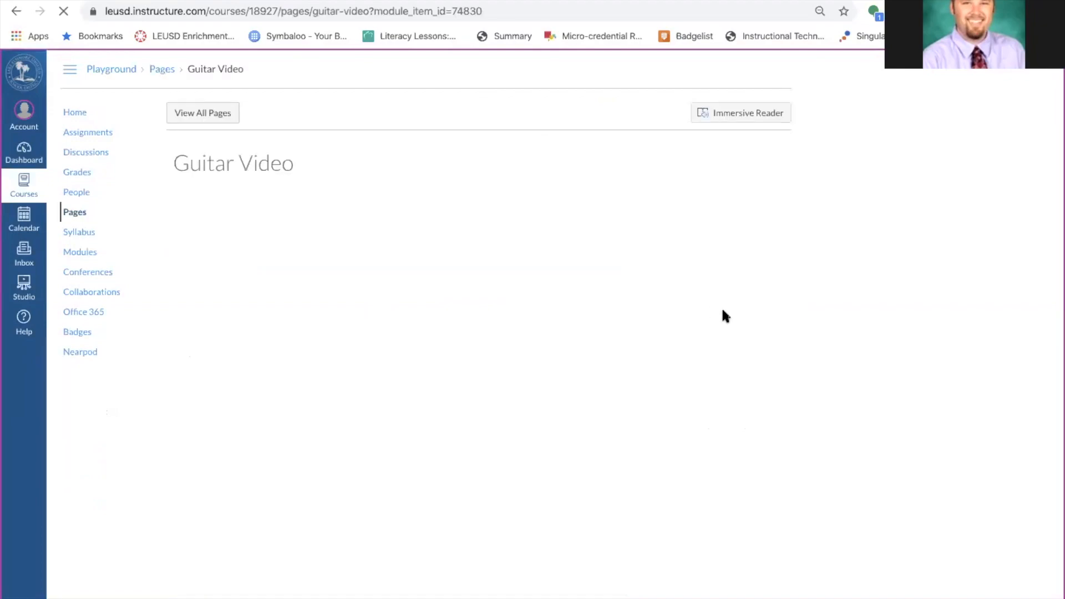
scroll(721, 306, "down", 3)
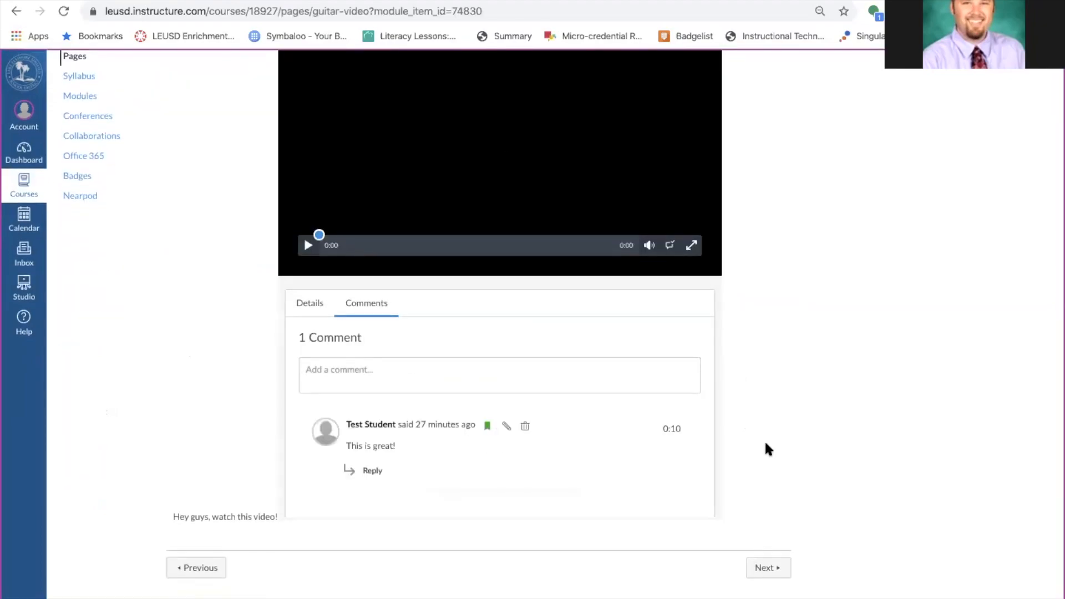
left_click(764, 566)
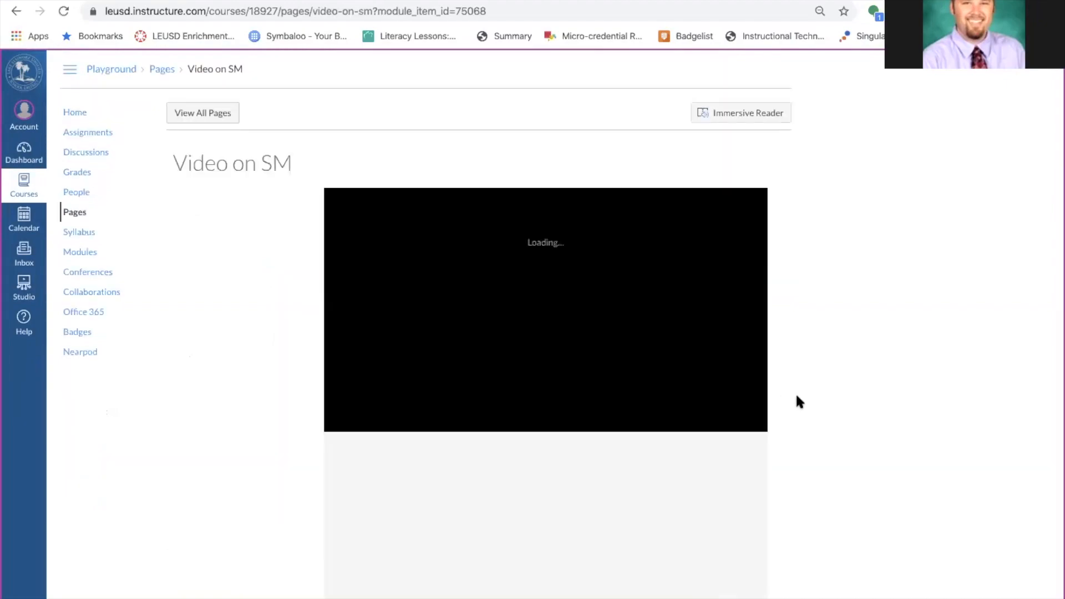
scroll(817, 409, "down", 1)
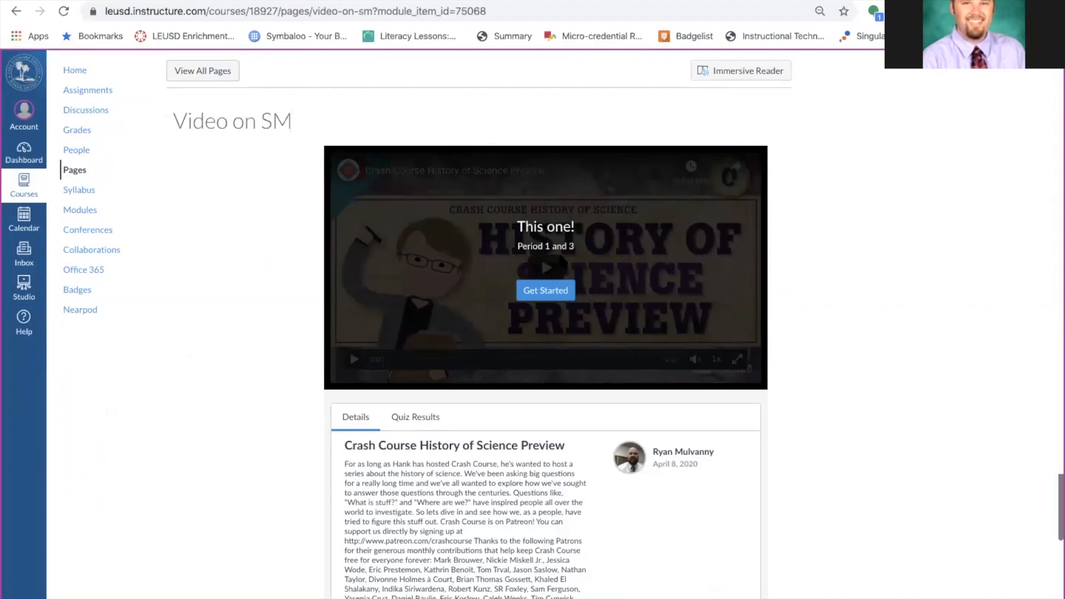
Start the video quiz, answer True to the first question, and skip ahead.
left_click(546, 291)
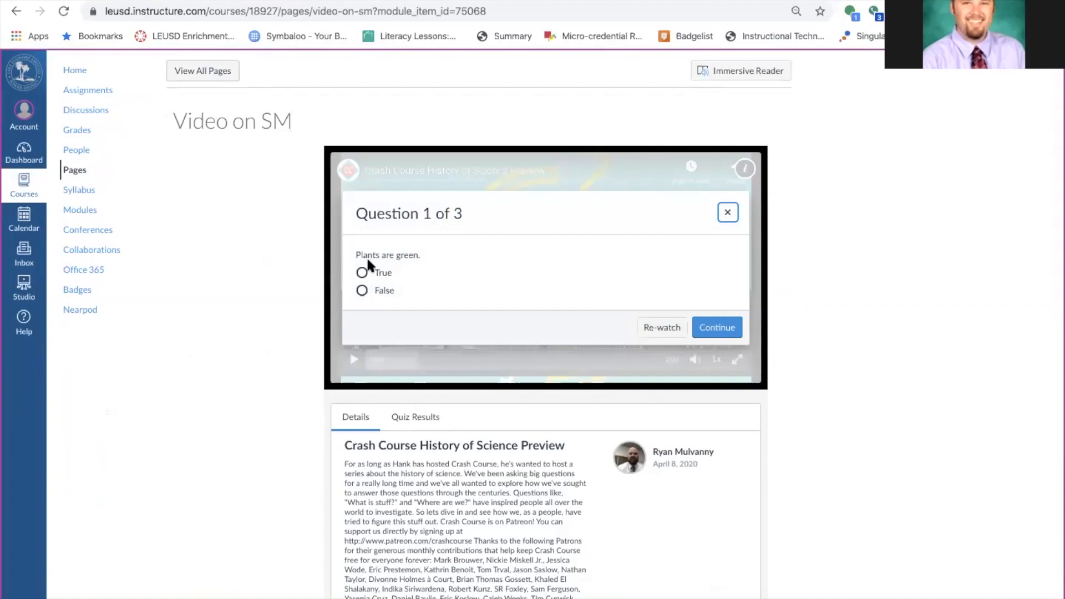
left_click(362, 272)
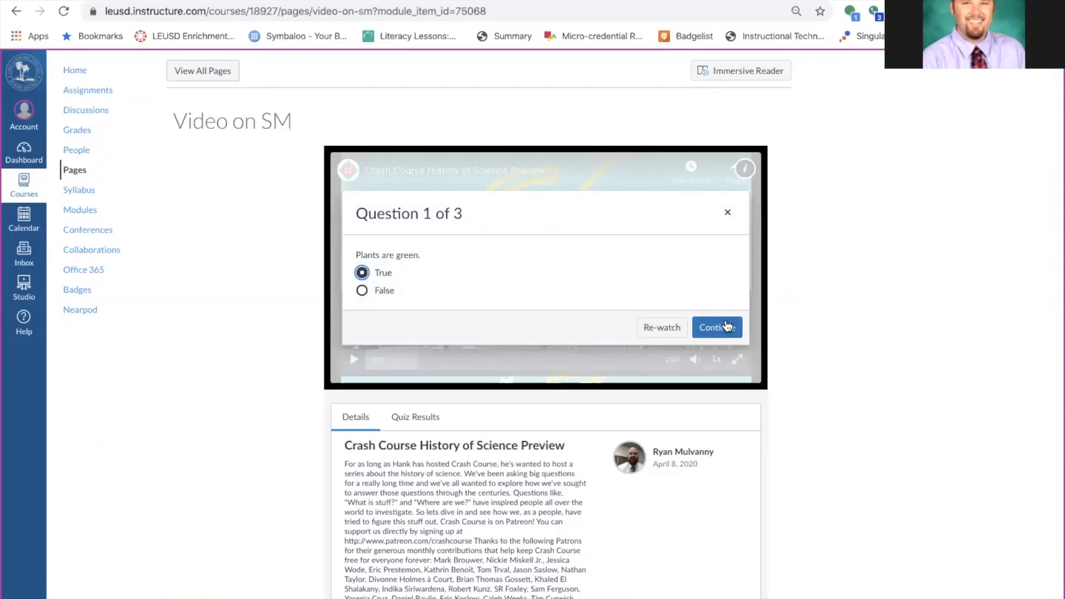
left_click(726, 326)
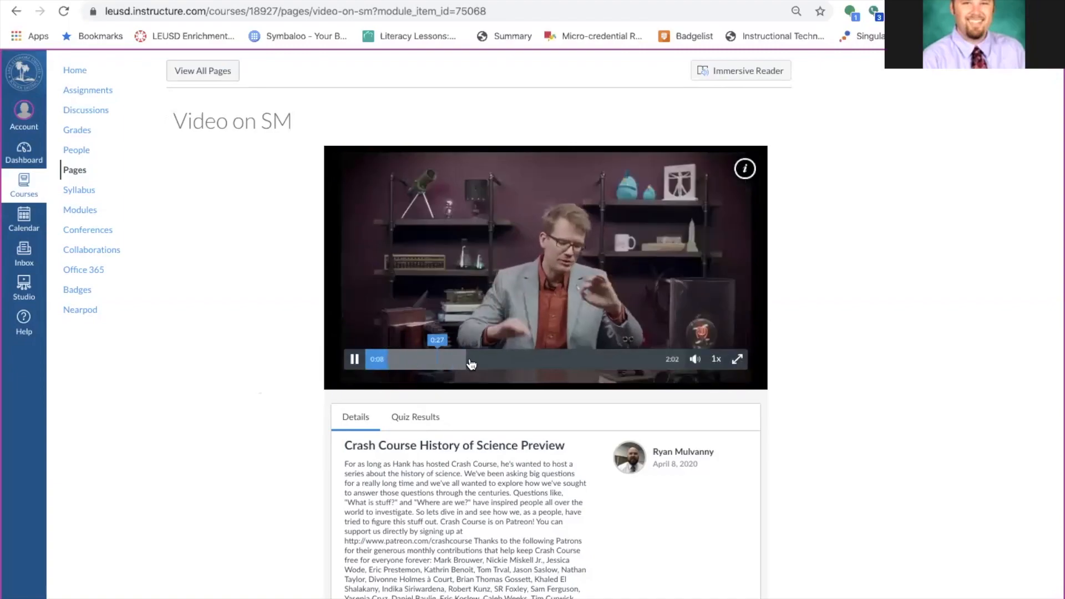
left_click(531, 361)
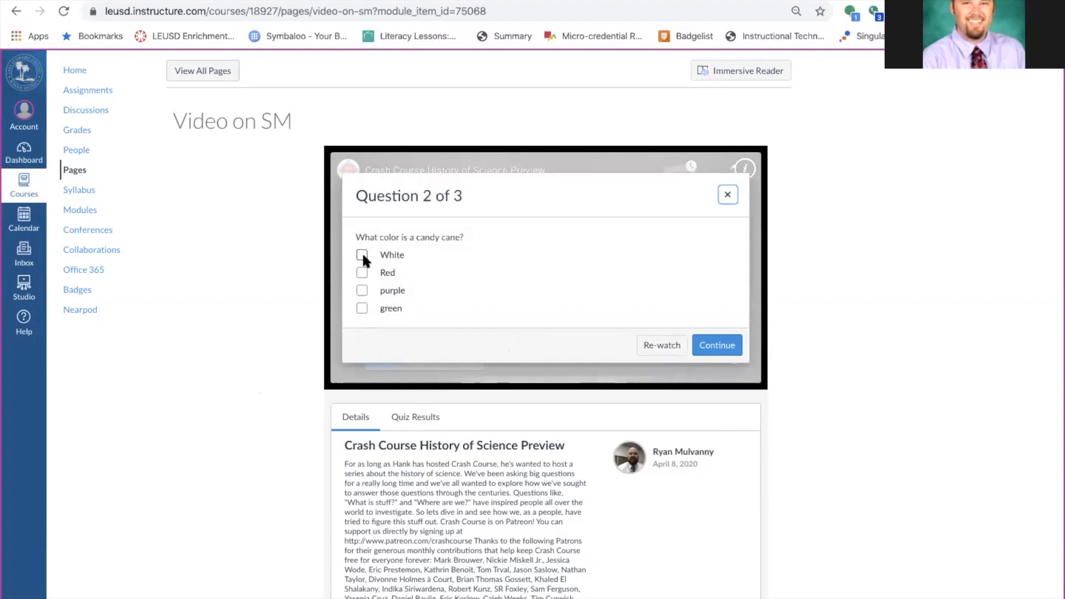
Answer the candy cane question with White and Red and continue the video.
left_click(363, 291)
left_click(663, 345)
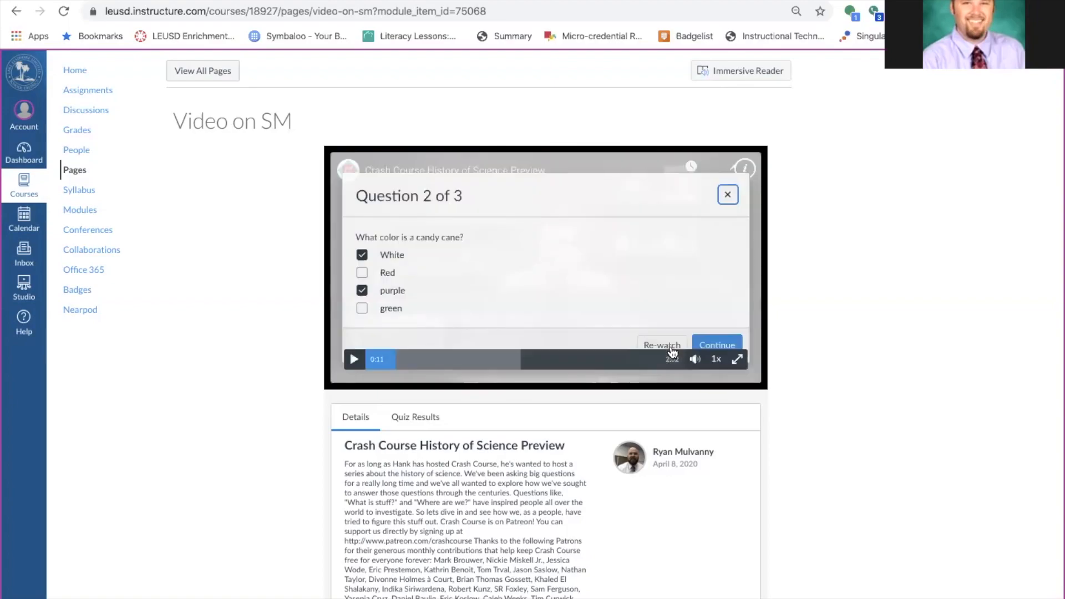
left_click(361, 272)
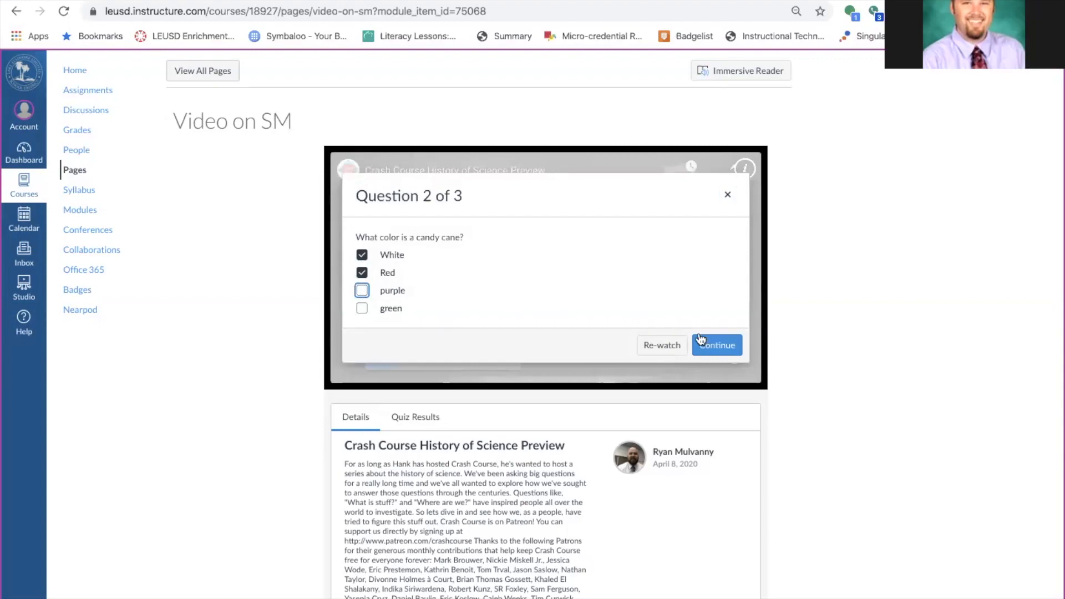
left_click(717, 345)
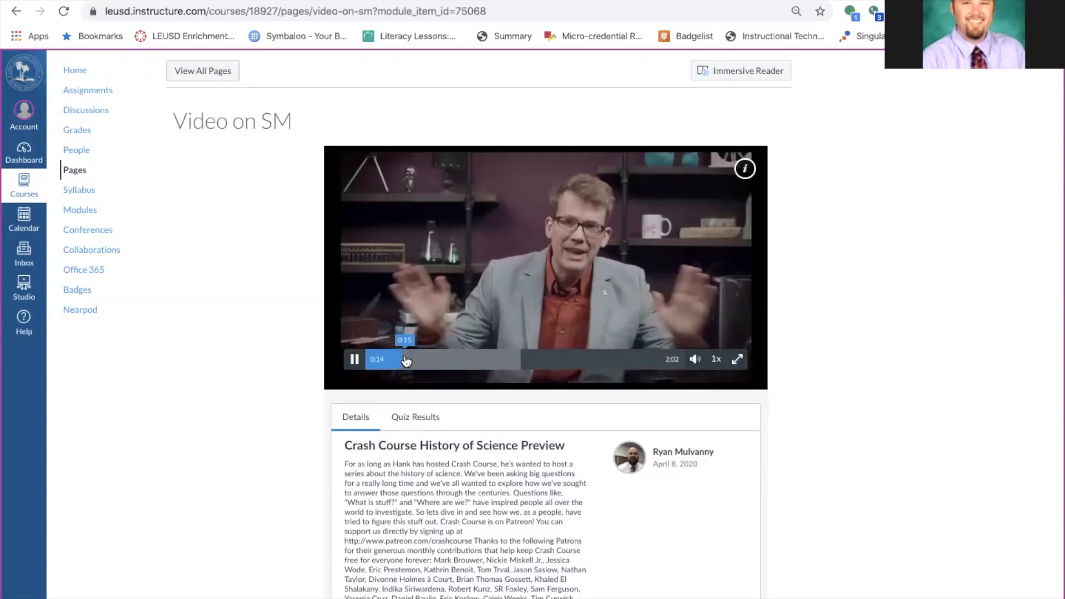
Skip ahead and play the video through to its 2:02 end.
left_click(424, 360)
left_click(430, 363)
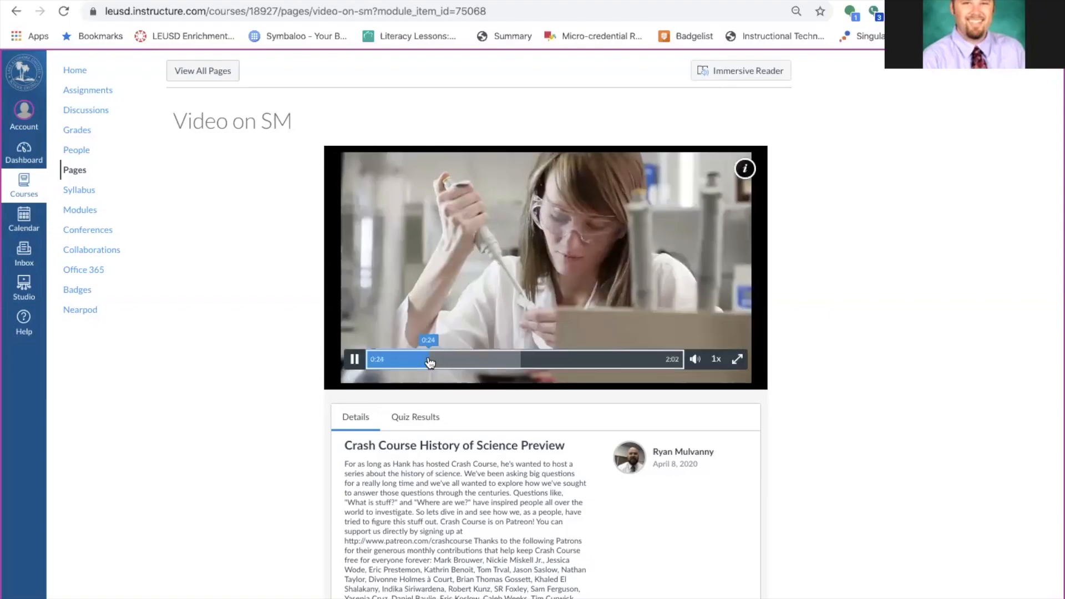
left_click(444, 361)
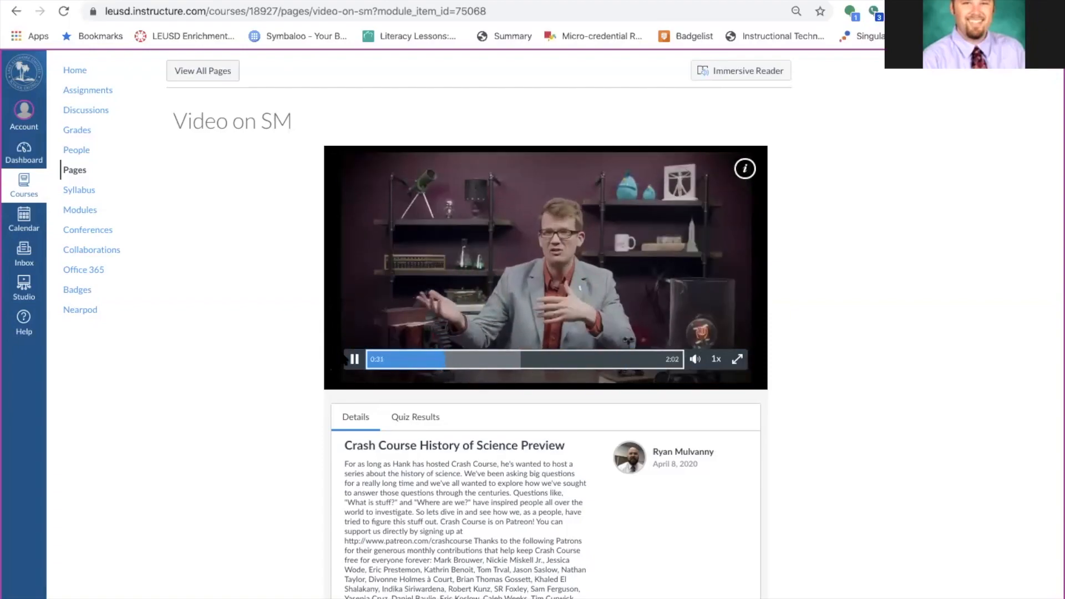
left_click(354, 359)
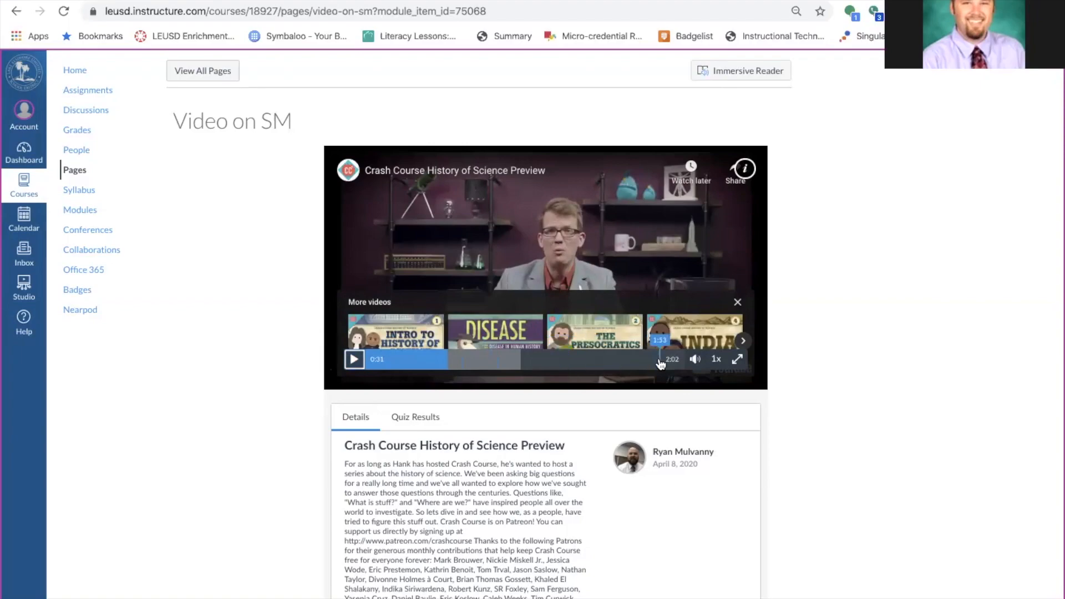
left_click(354, 360)
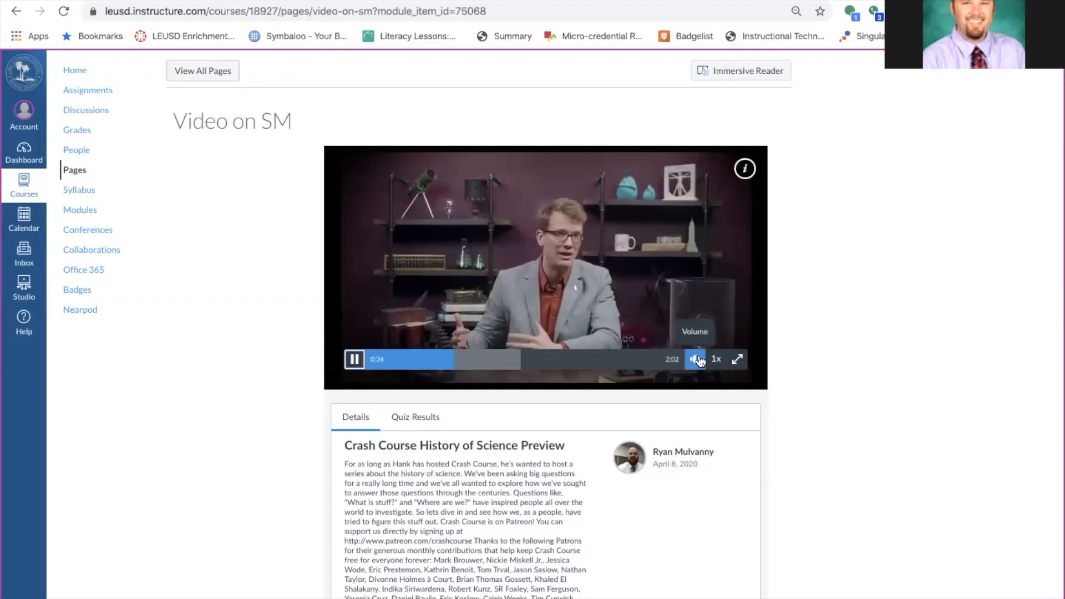
left_click(675, 364)
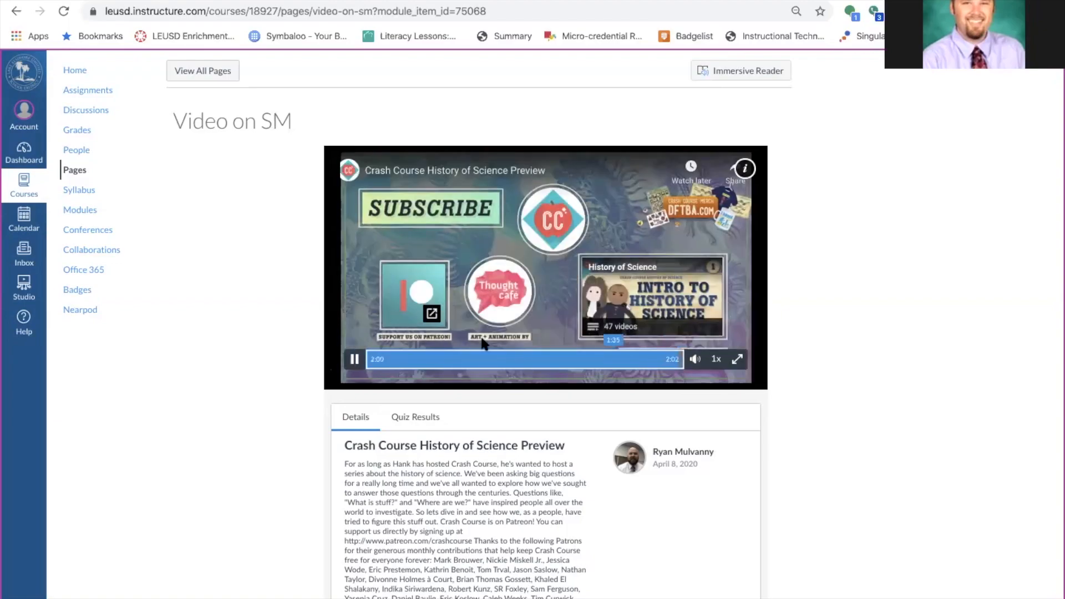
left_click(355, 359)
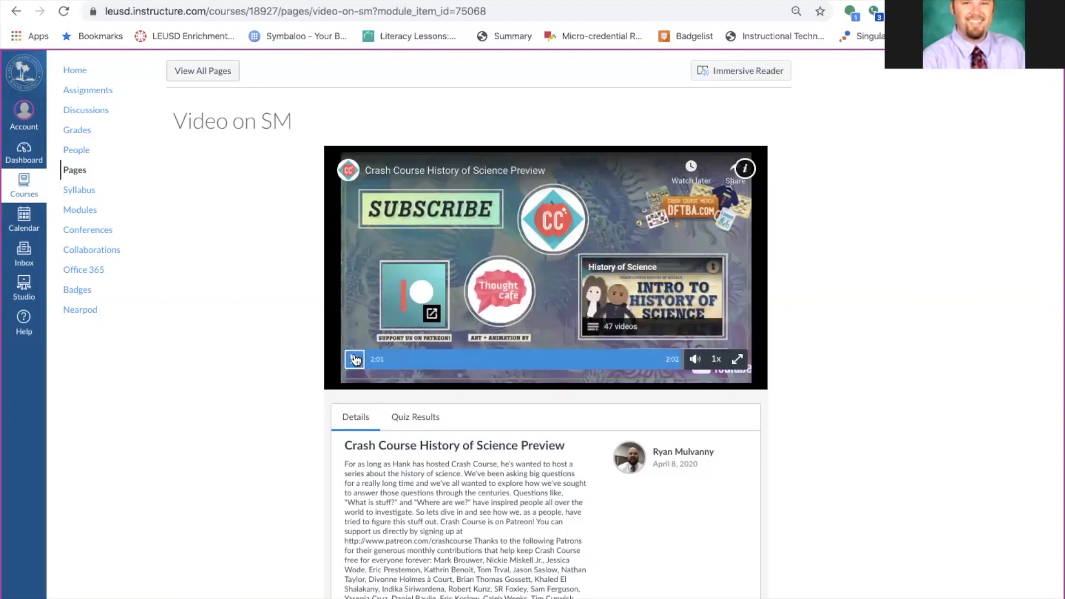
left_click(355, 359)
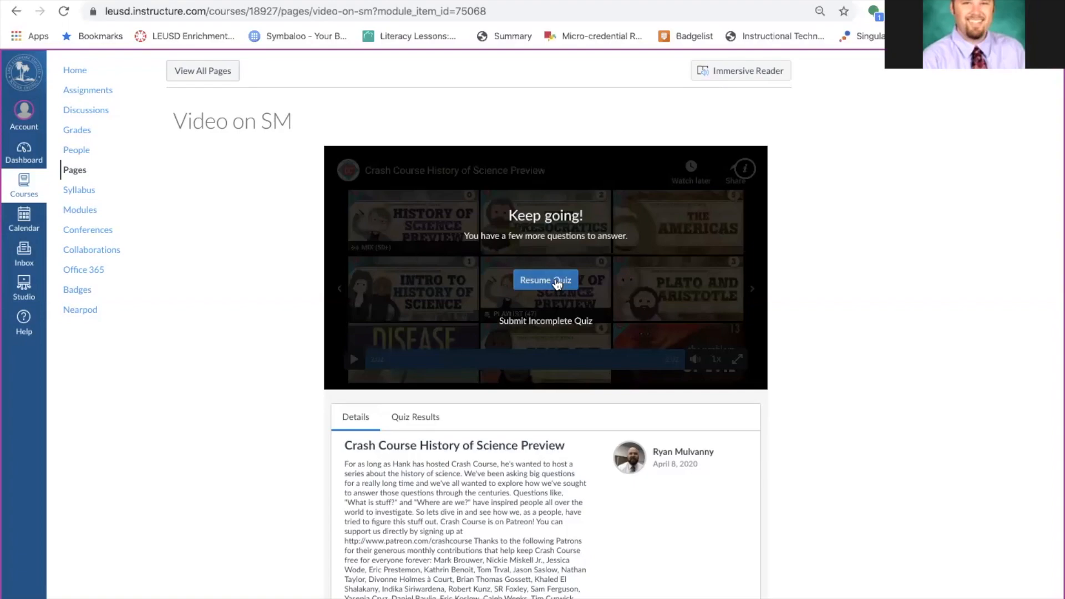
Resume the quiz, answer asdfrt, skip to the end, submit, and view the results.
left_click(557, 283)
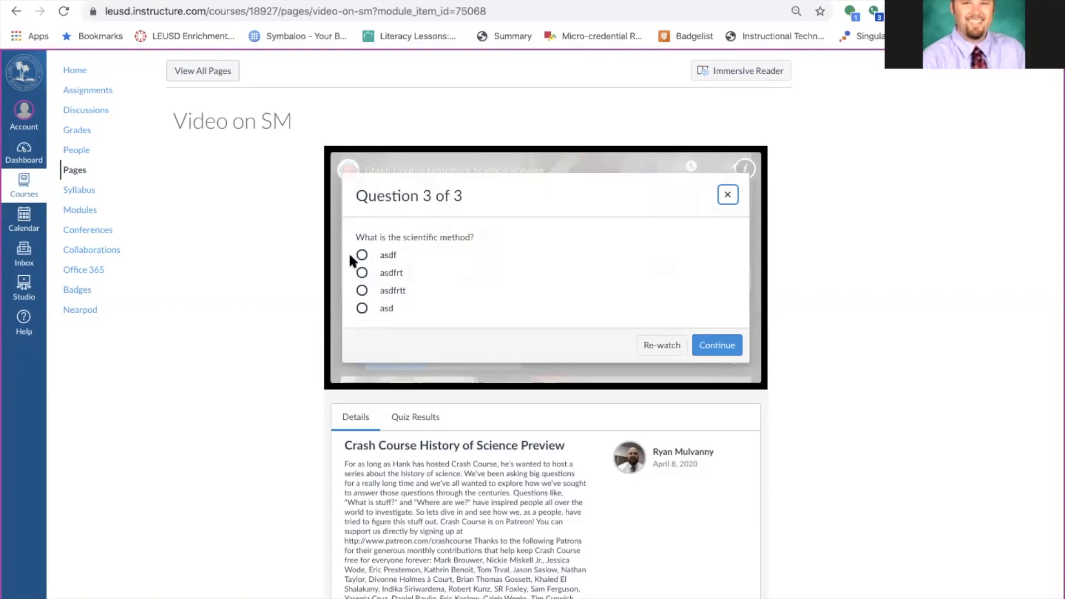
left_click(362, 272)
left_click(718, 347)
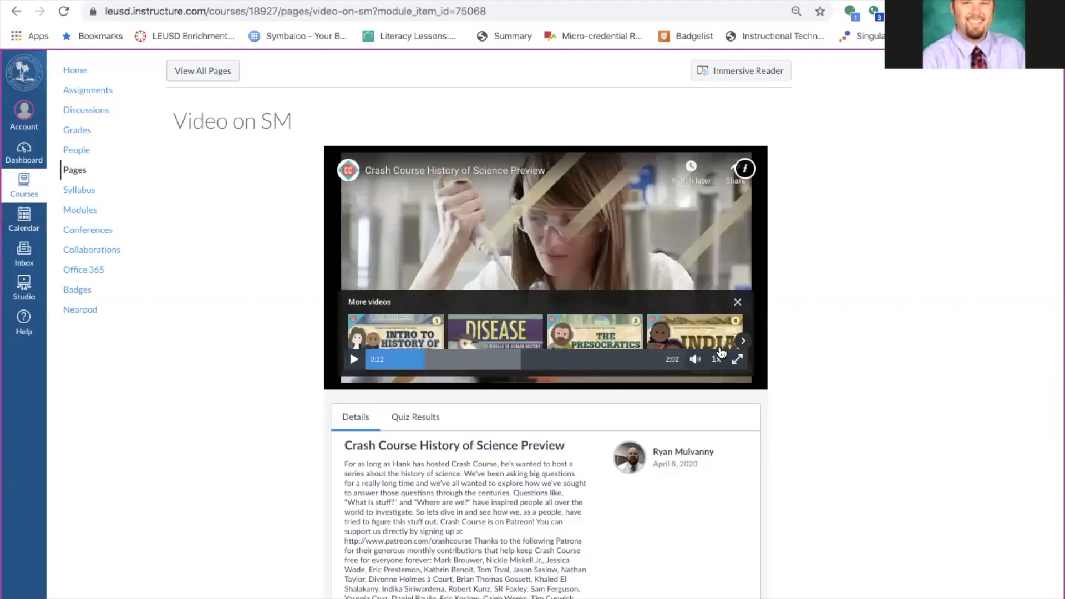
left_click(676, 361)
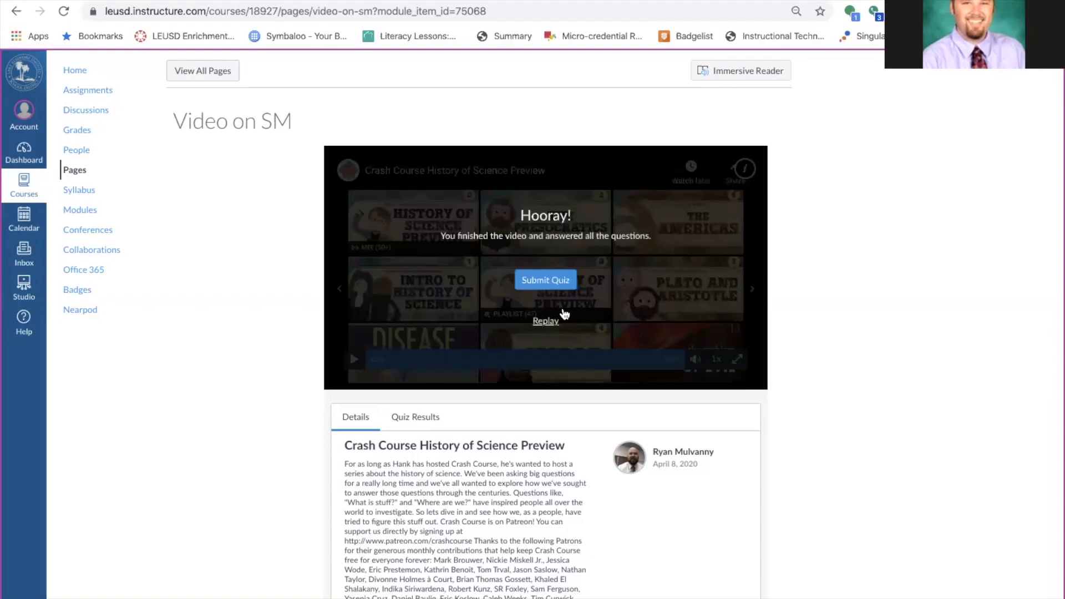
left_click(563, 281)
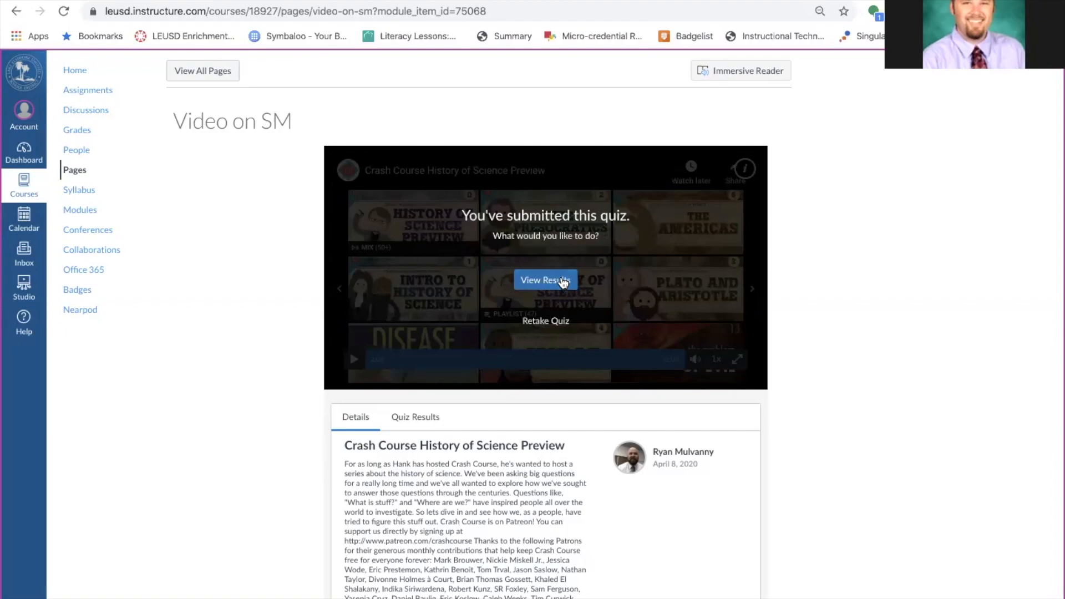
left_click(563, 281)
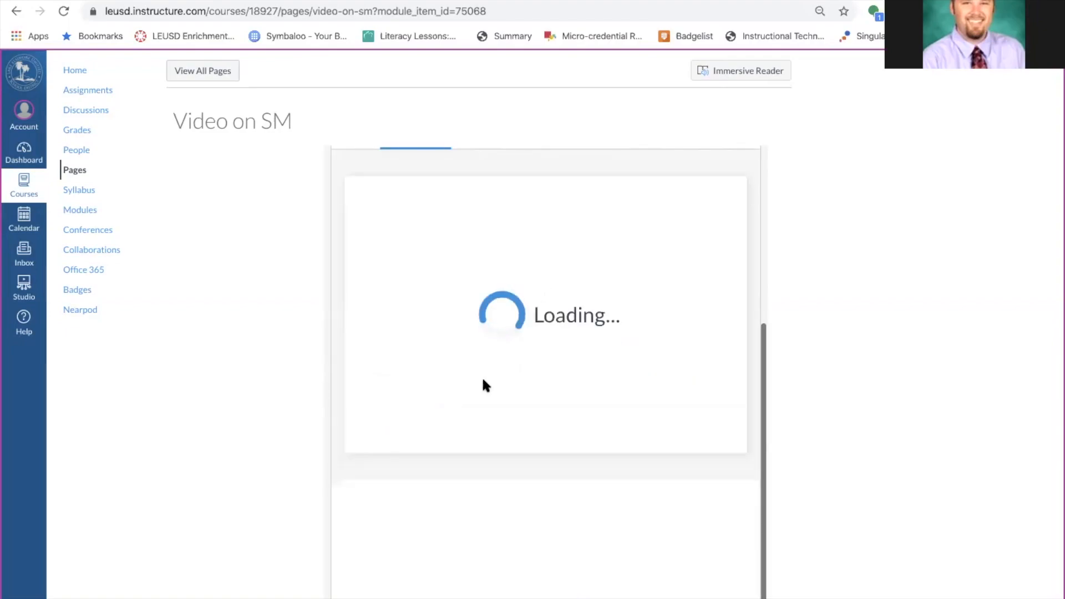
Review the 3-out-of-6 quiz results, then move on to the Seasons page.
scroll(248, 350, "down", 3)
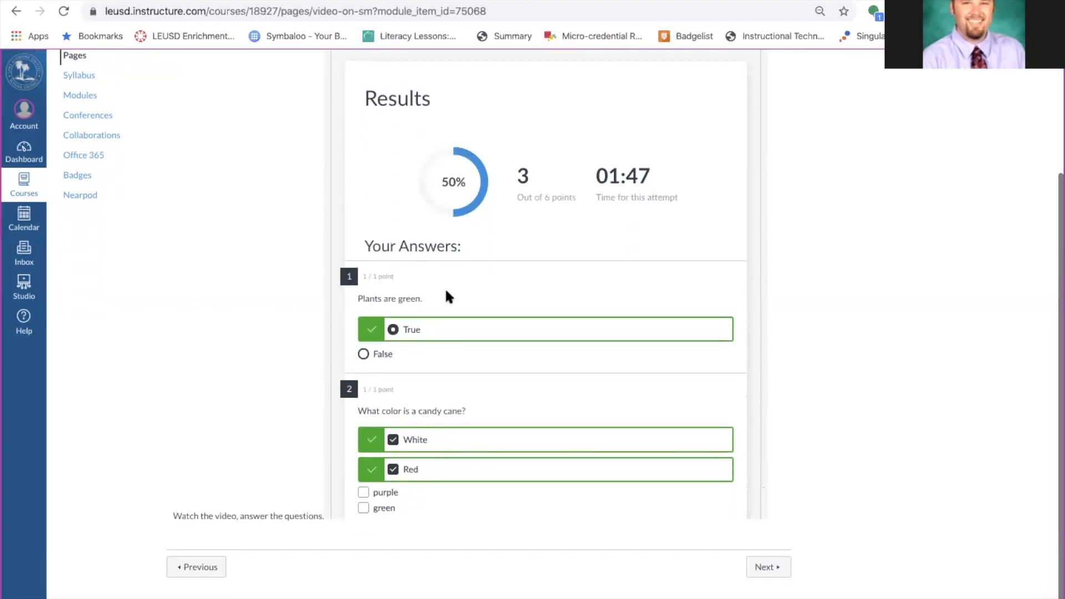
scroll(432, 282, "down", 3)
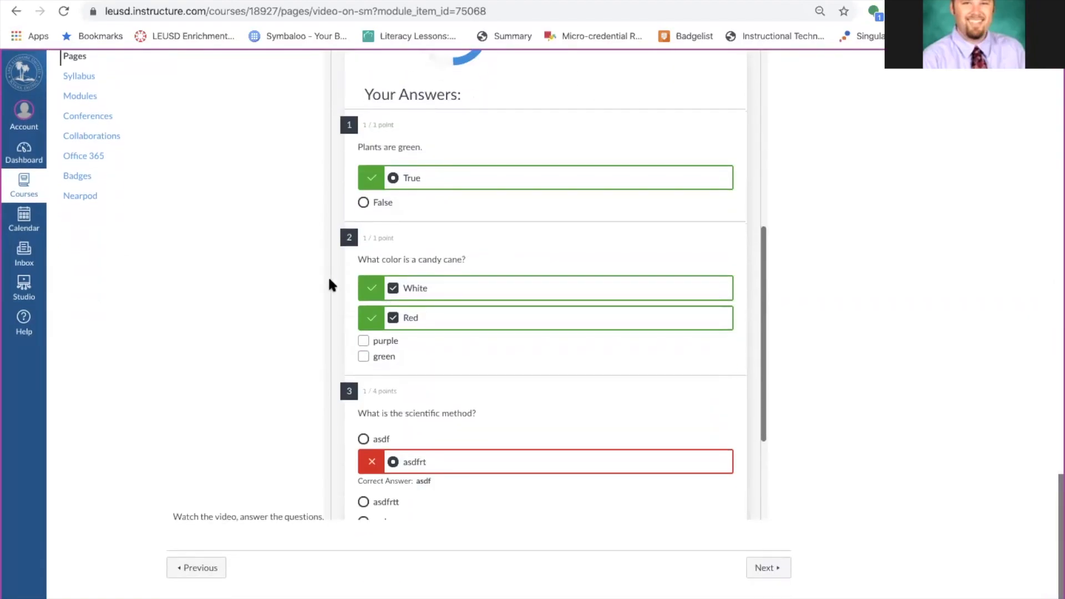
scroll(530, 288, "down", 3)
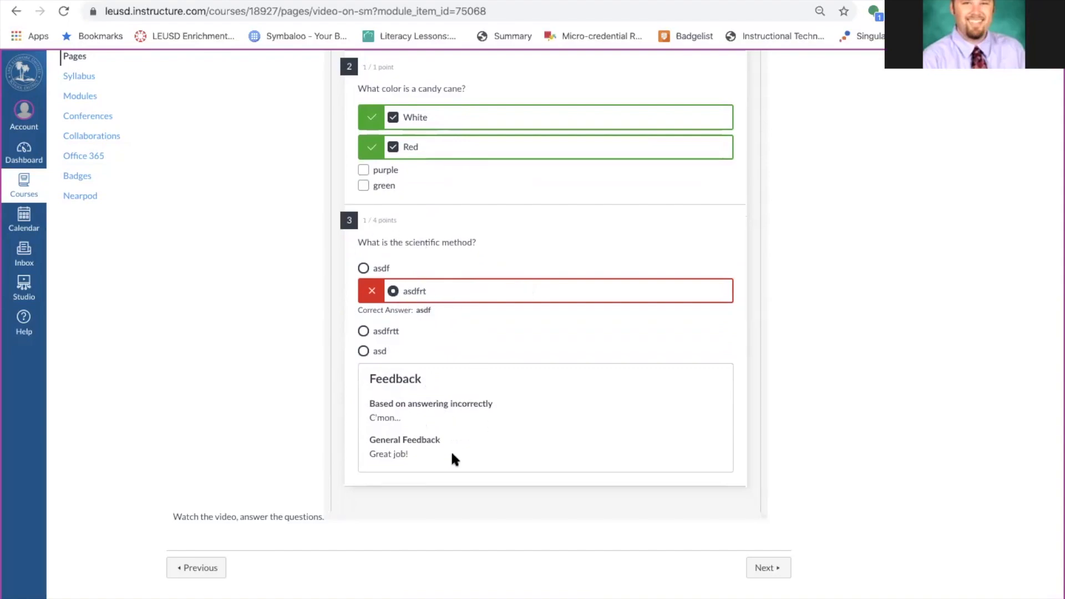
scroll(430, 431, "up", 7)
scroll(431, 432, "down", 5)
left_click(768, 566)
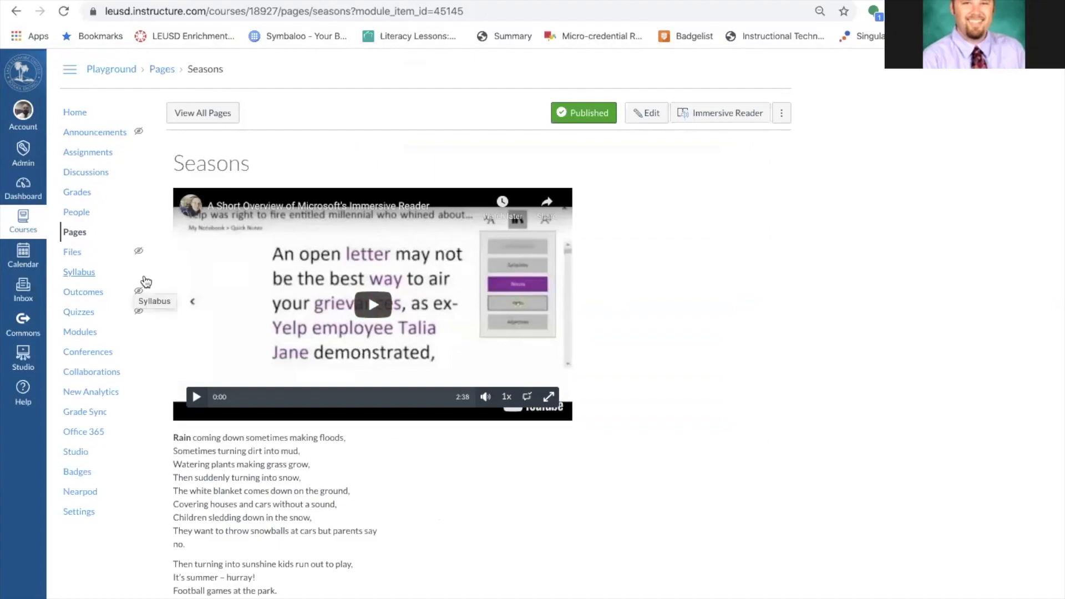
Translate the Seasons page into Spanish (Mexico) in Immersive Reader, then exit to the page.
left_click(717, 112)
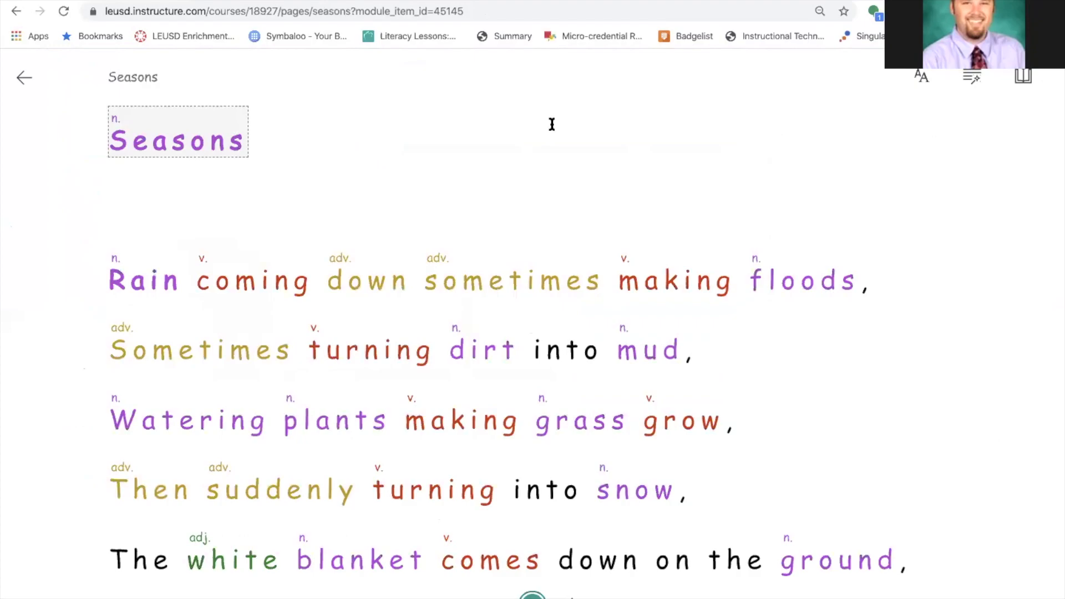
left_click(1023, 76)
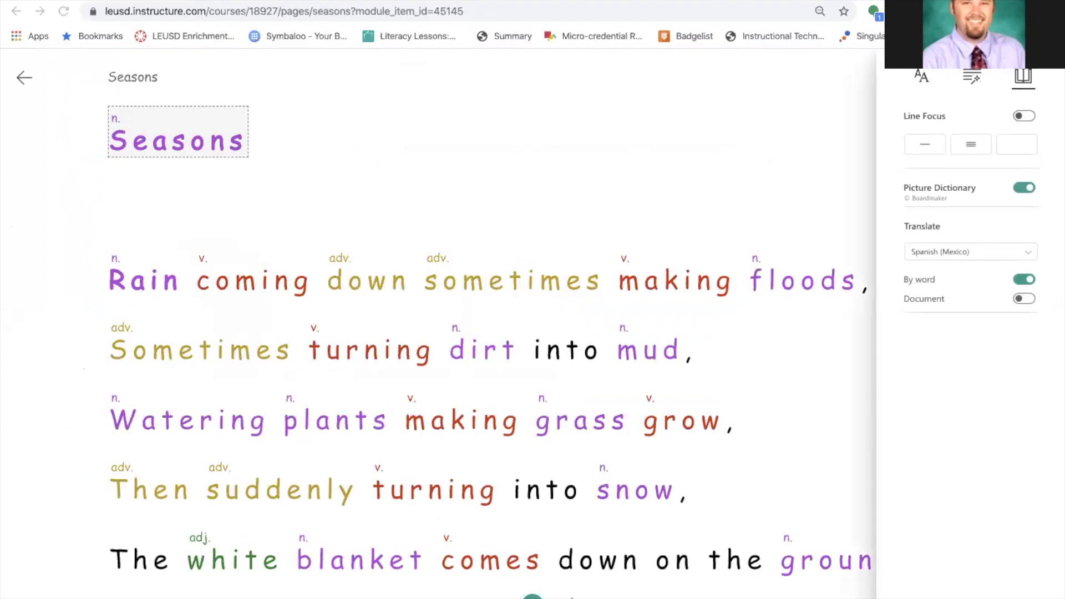
left_click(1023, 299)
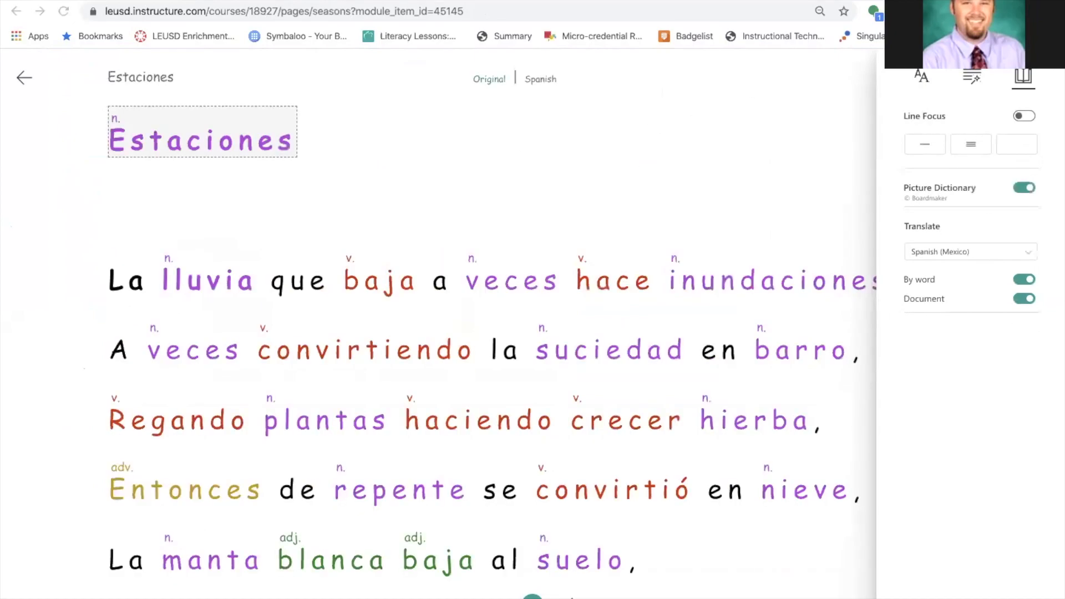
key("Return")
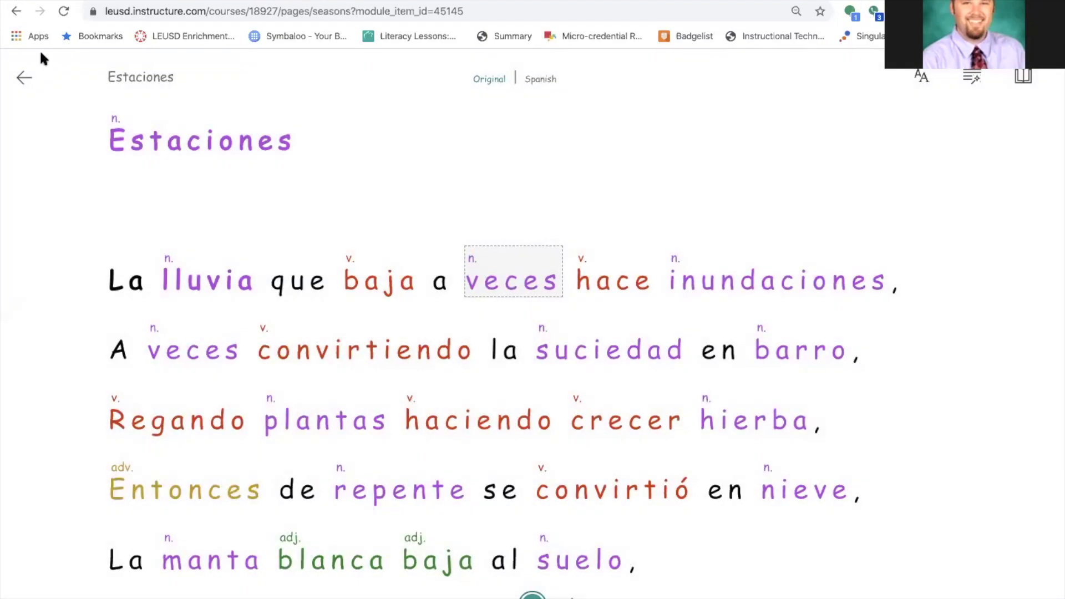
left_click(24, 77)
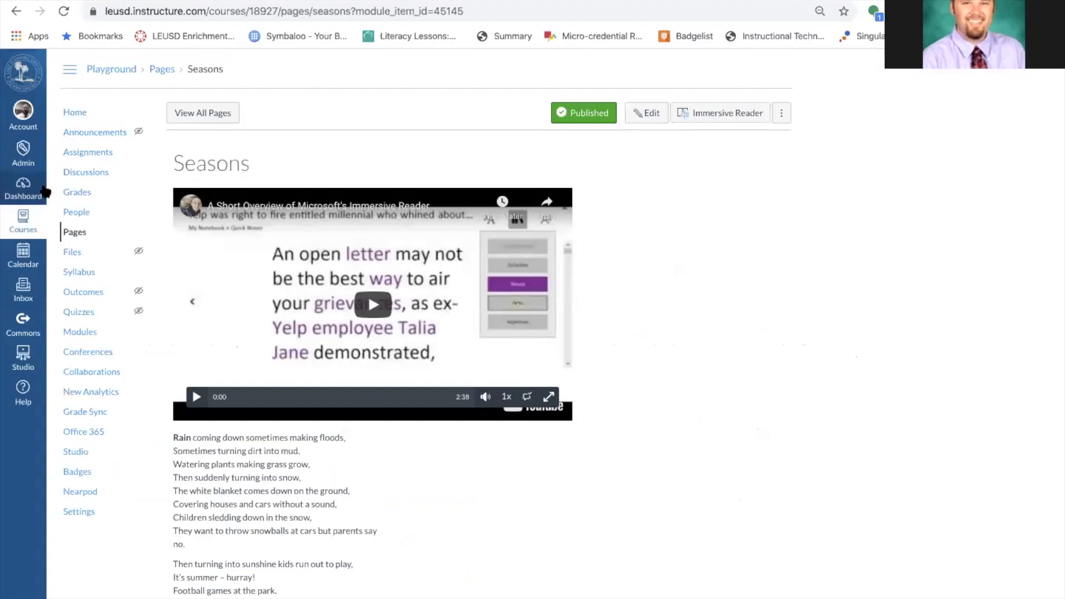
Open Video on SM and view the video's Insights for the Test Student and its Captions.
left_click(78, 115)
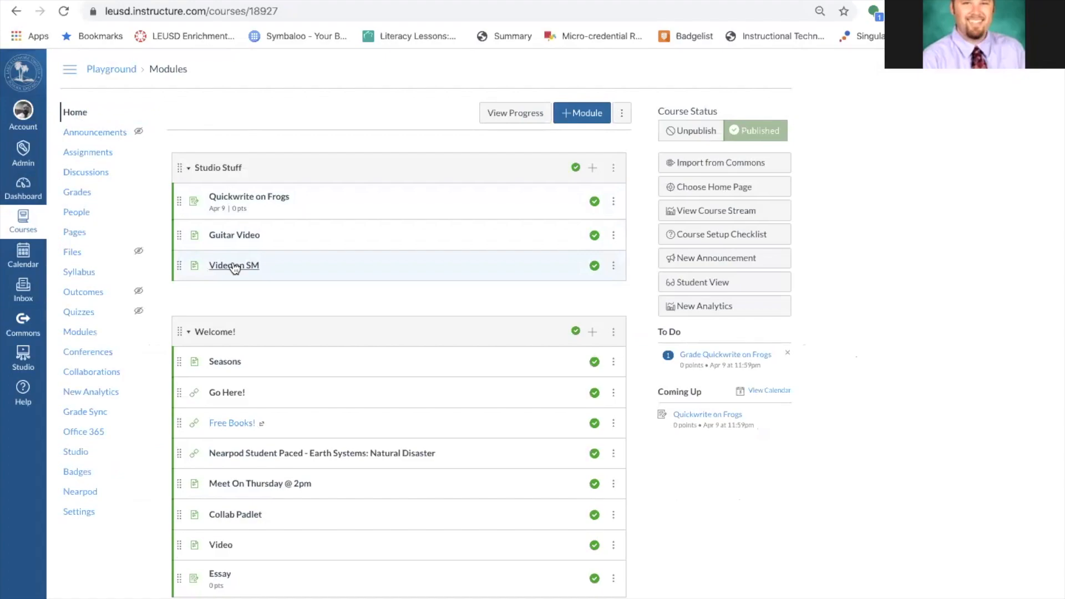
left_click(233, 265)
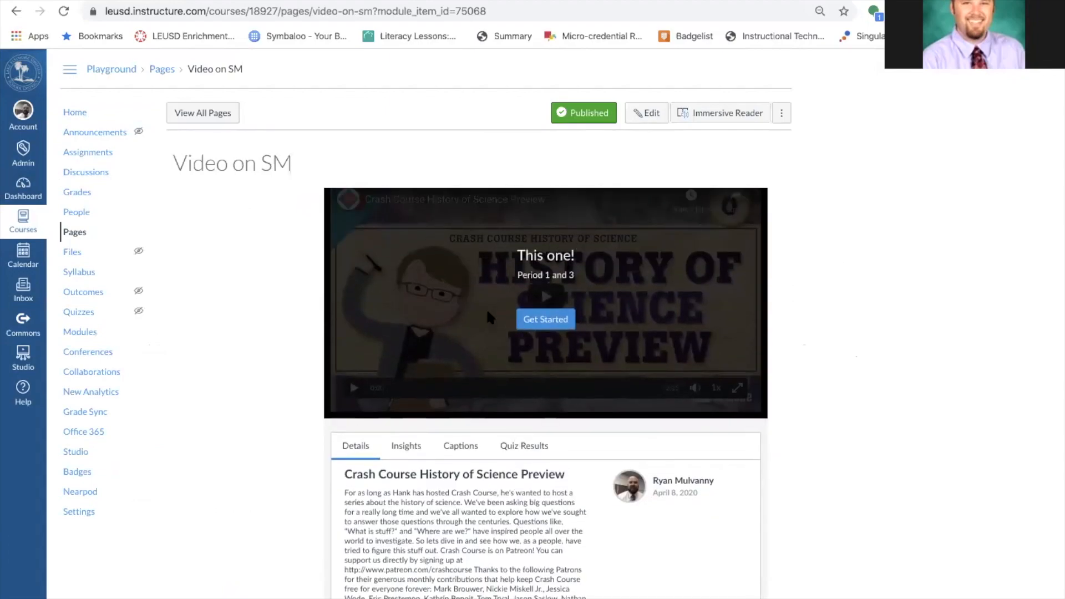
scroll(485, 308, "down", 3)
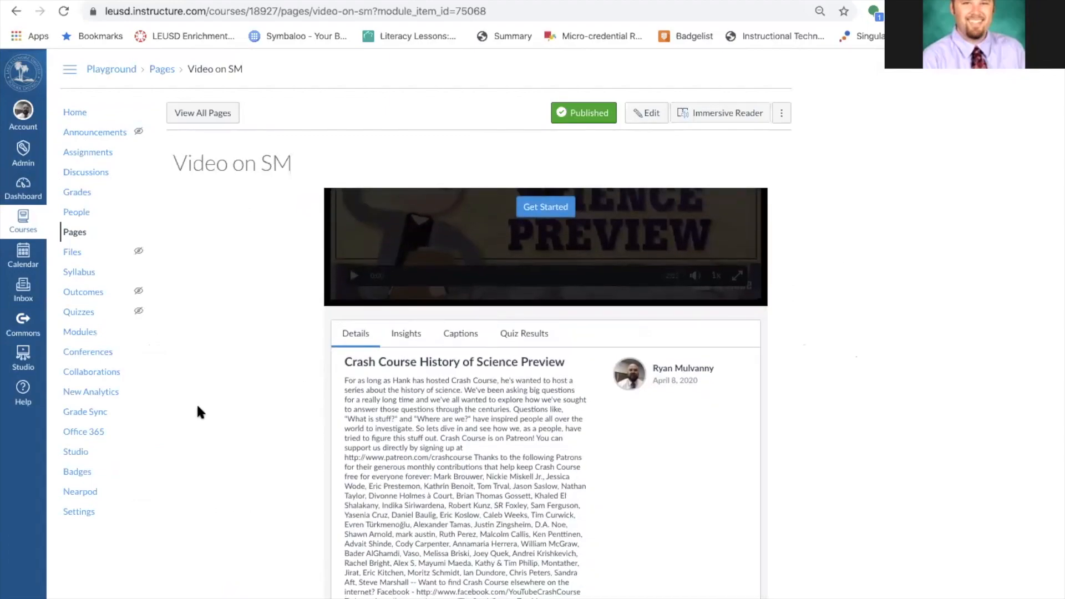
scroll(197, 402, "down", 2)
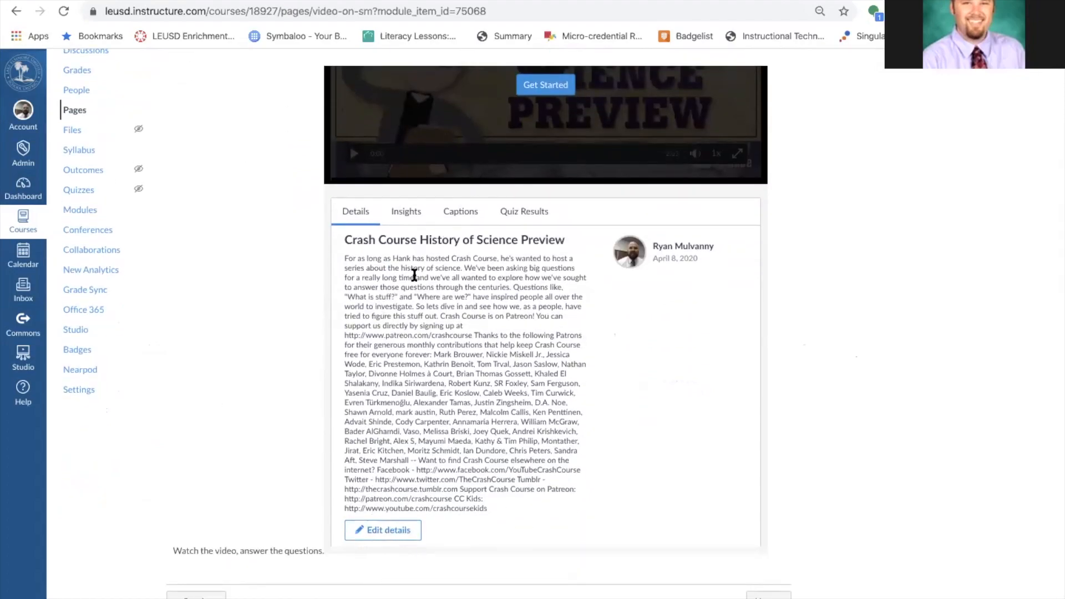
left_click(409, 214)
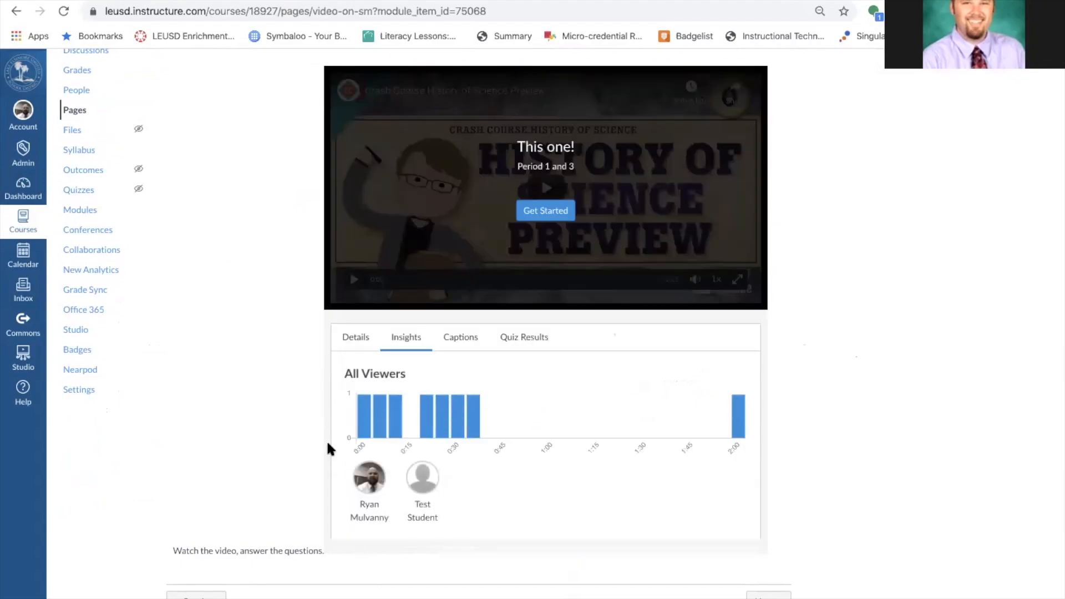
left_click(420, 488)
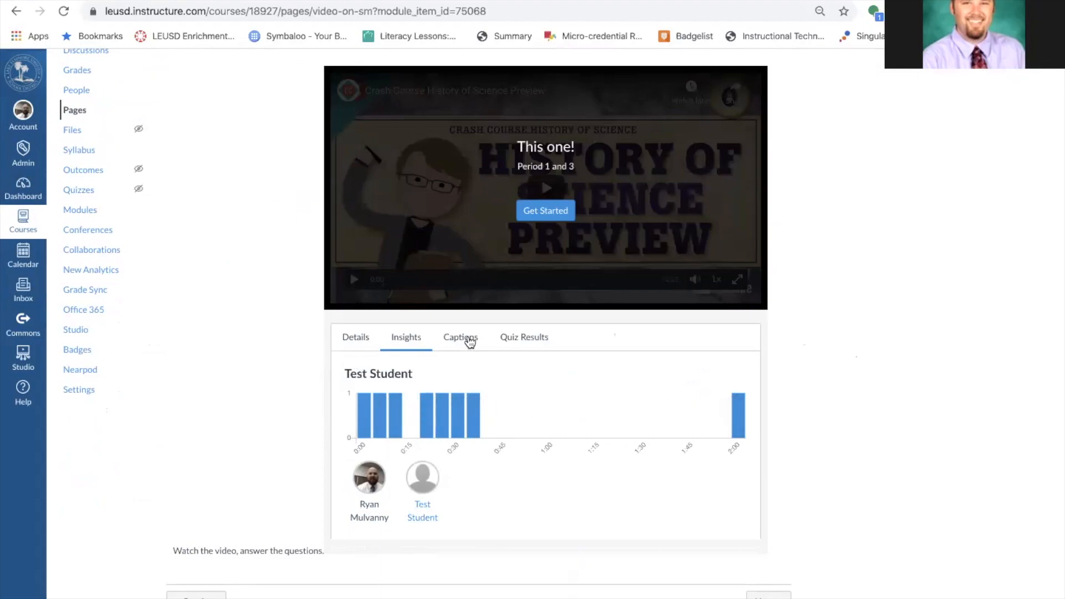
left_click(470, 342)
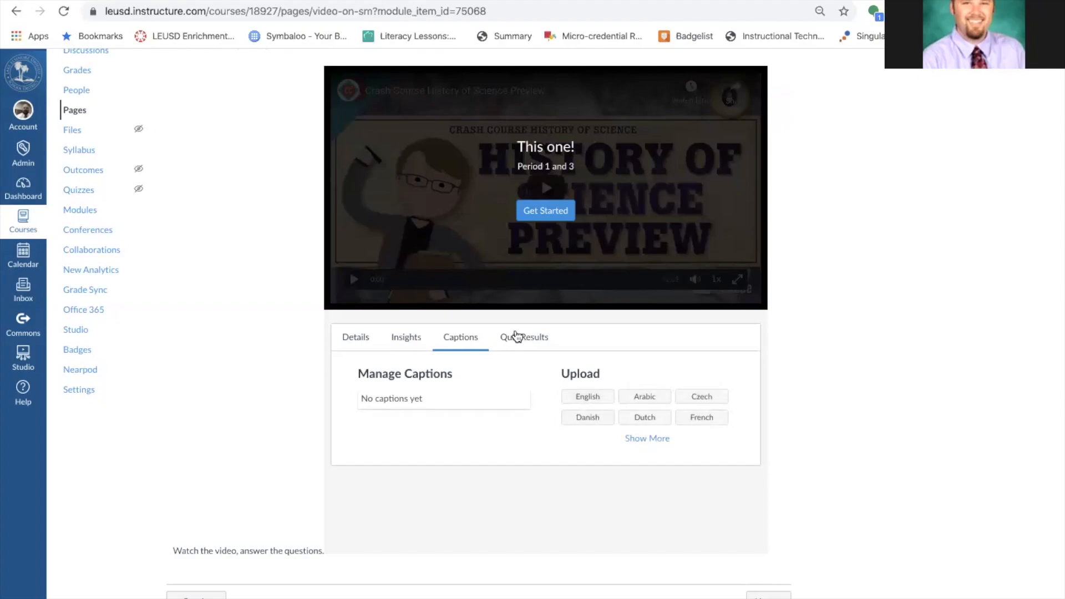
Show the Student Results quiz report, listing the test student's 50% attempt.
left_click(515, 335)
left_click(450, 397)
left_click(429, 424)
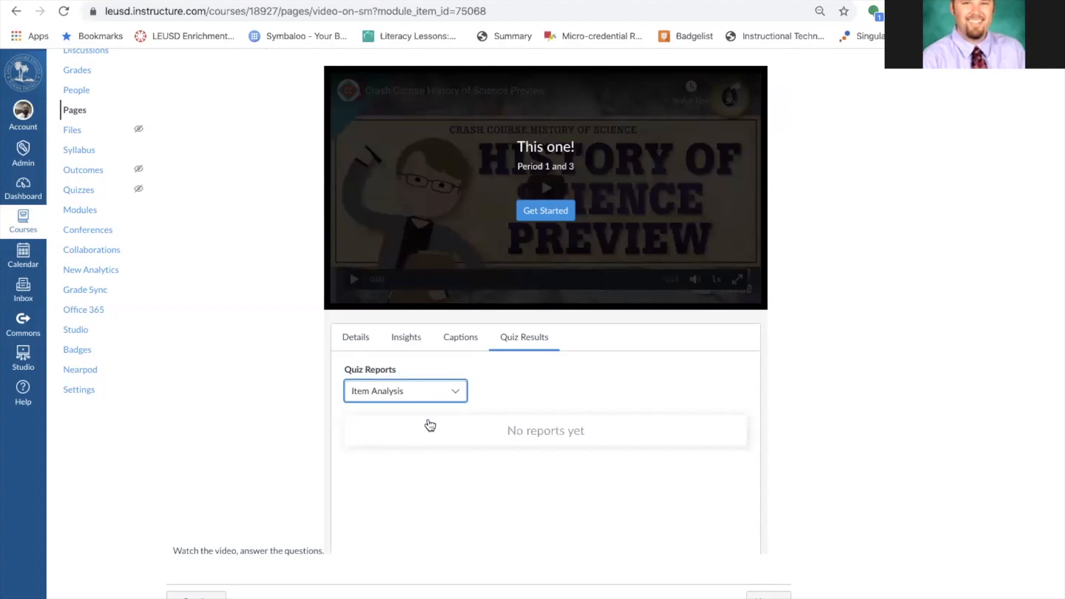
left_click(453, 394)
left_click(447, 438)
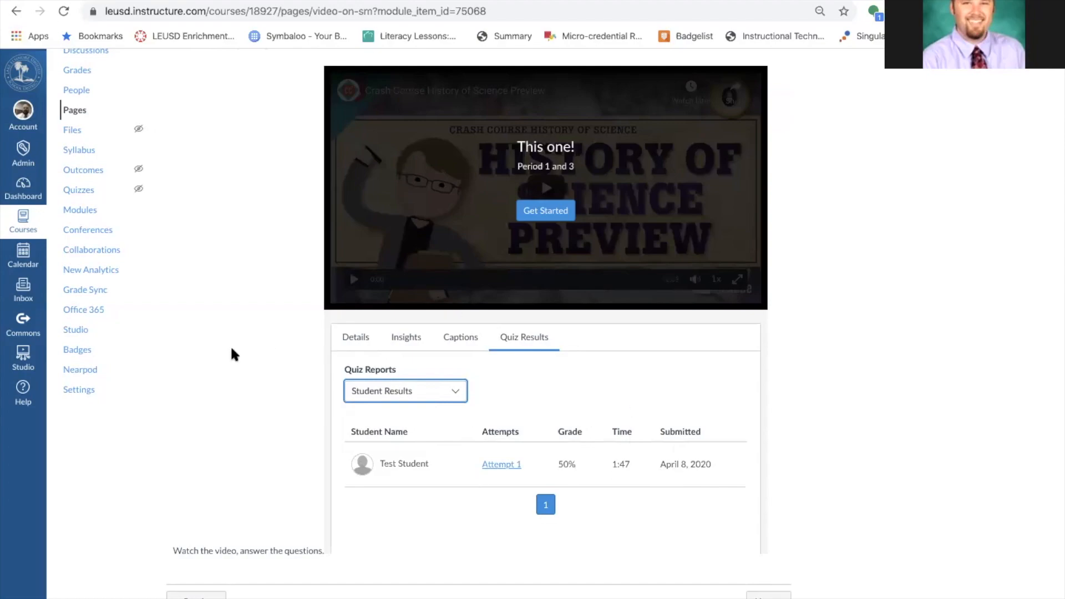
scroll(232, 353, "up", 2)
scroll(232, 353, "up", 2)
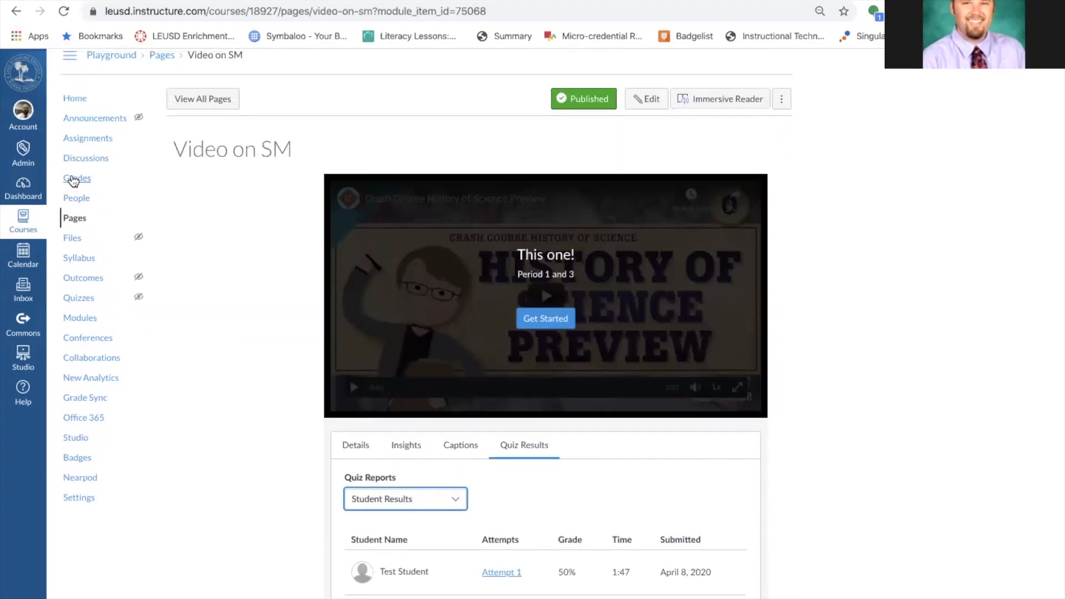
Review the course gradebook, then go back and return to the Playground course home Modules page.
left_click(73, 180)
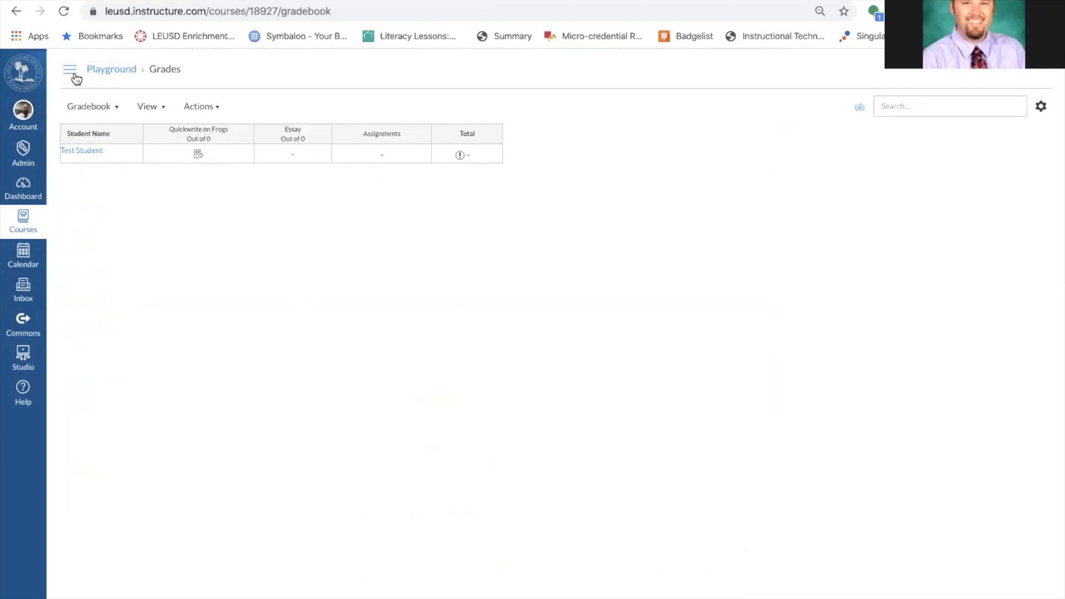
left_click(16, 12)
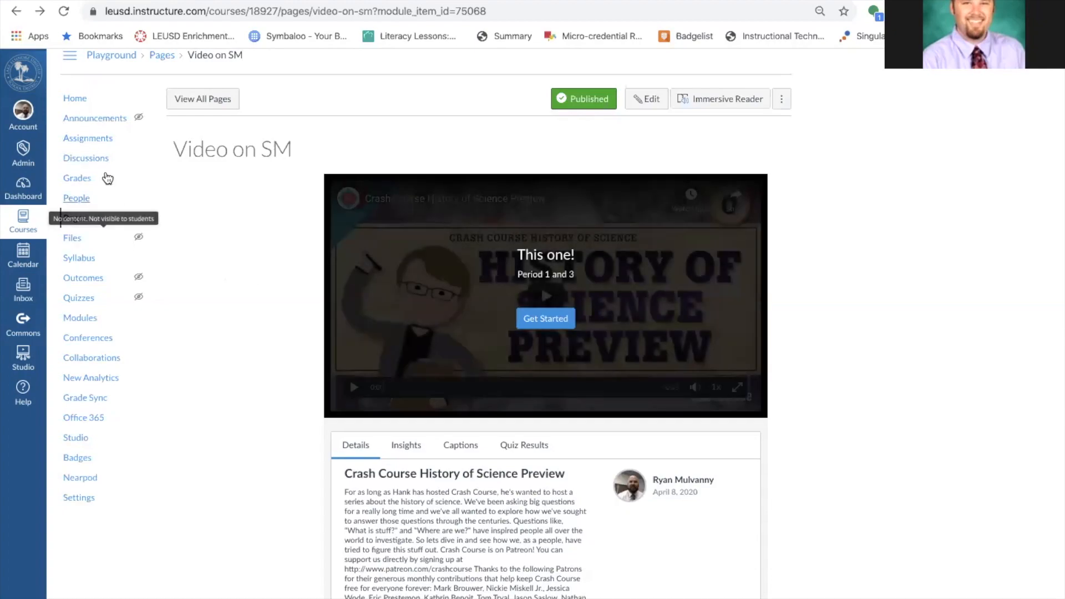
left_click(83, 100)
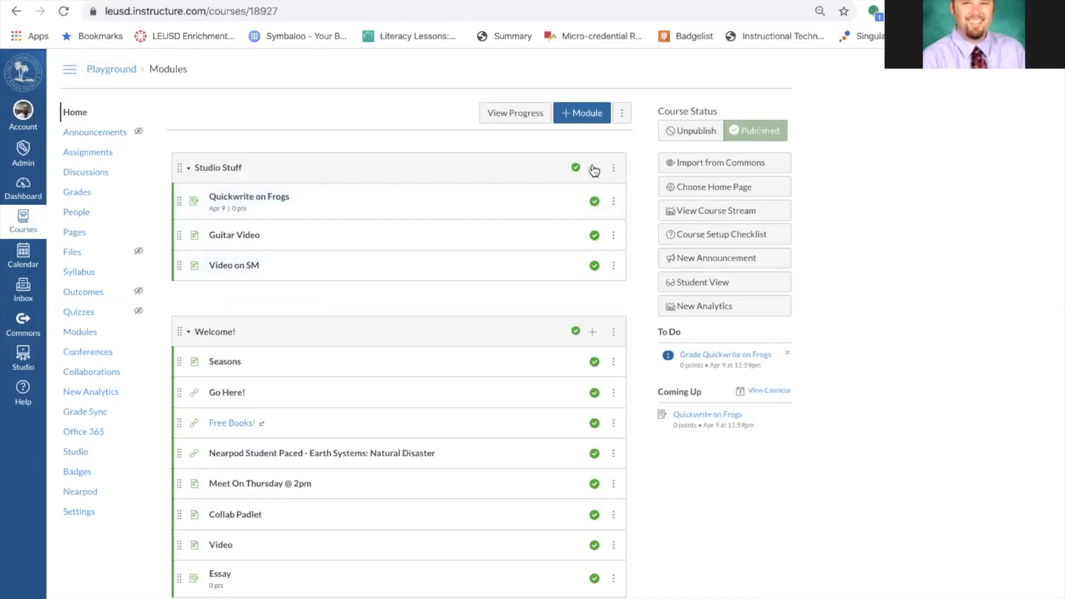
Add a new assignment named 'Test on frogs' to the Studio Stuff module.
left_click(592, 165)
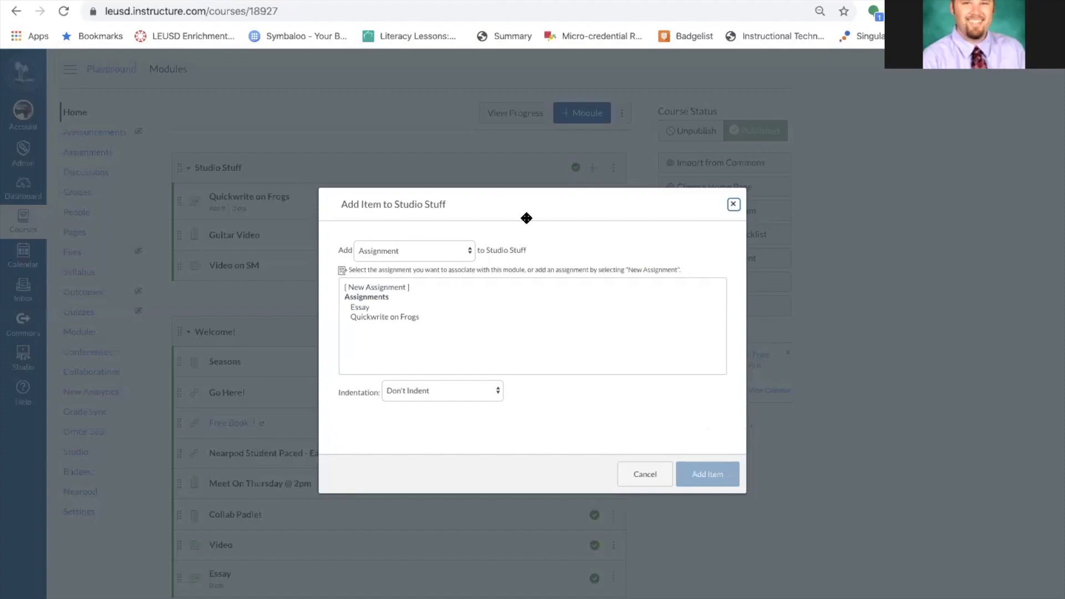
left_click(402, 286)
left_click(439, 394)
type("Test on f")
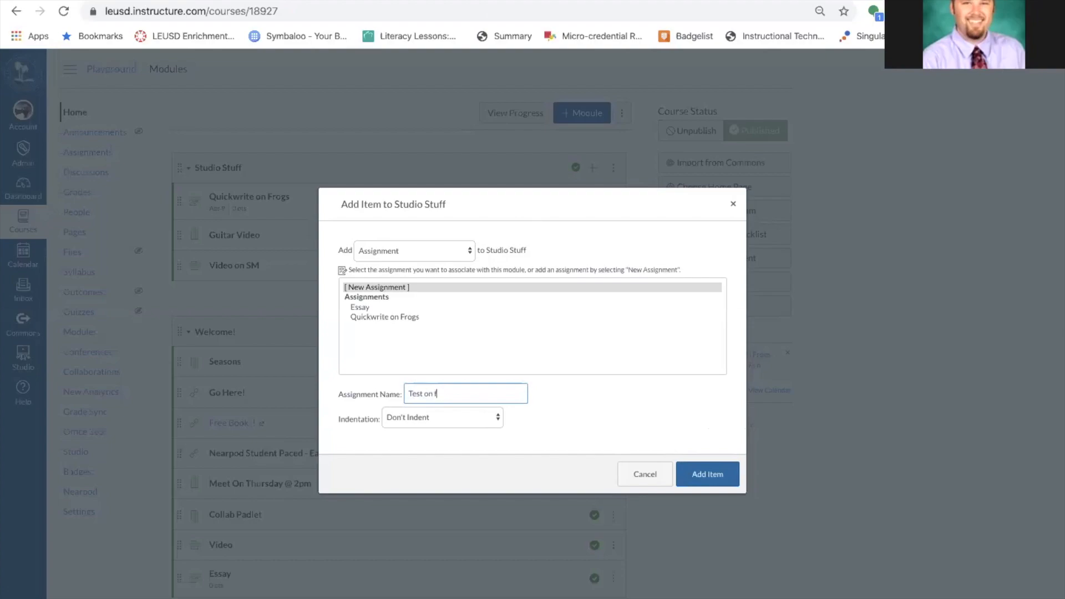
left_click(710, 473)
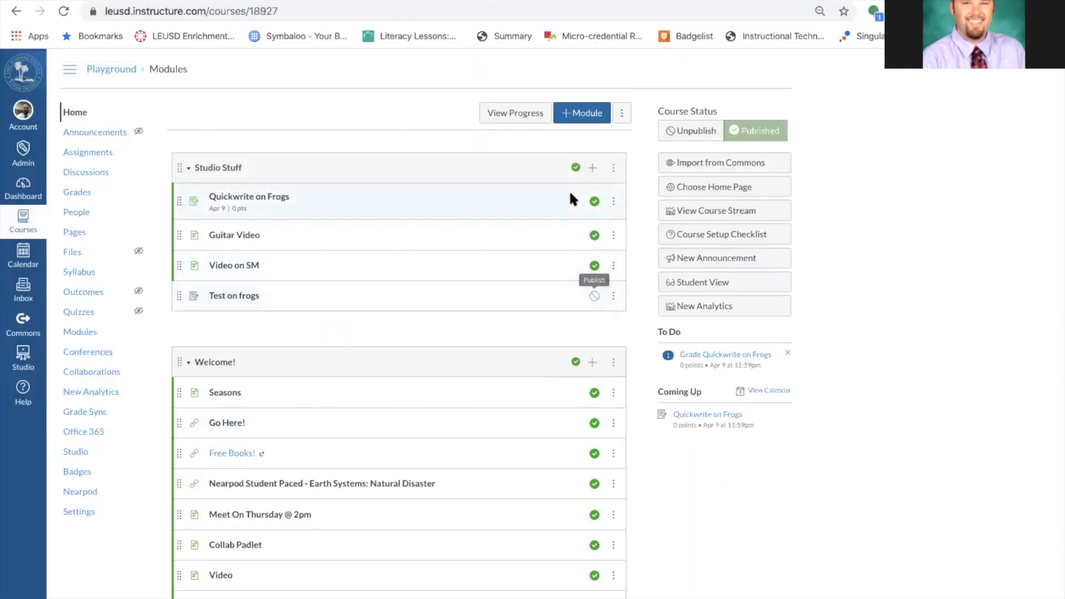
Publish the Test on frogs item and open its assignment edit form.
left_click(613, 296)
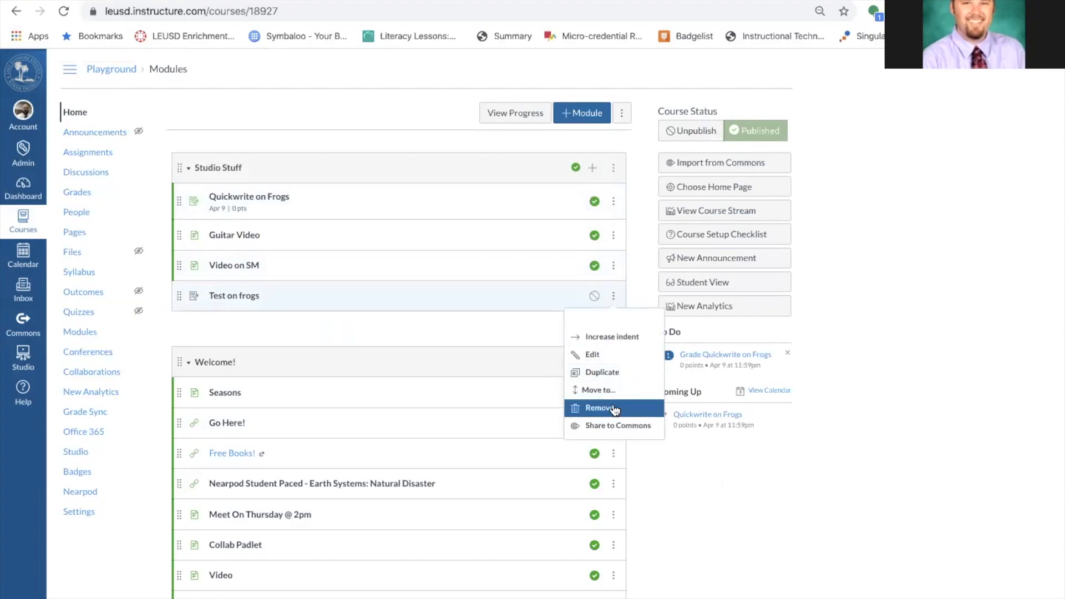
left_click(542, 289)
left_click(594, 295)
left_click(243, 296)
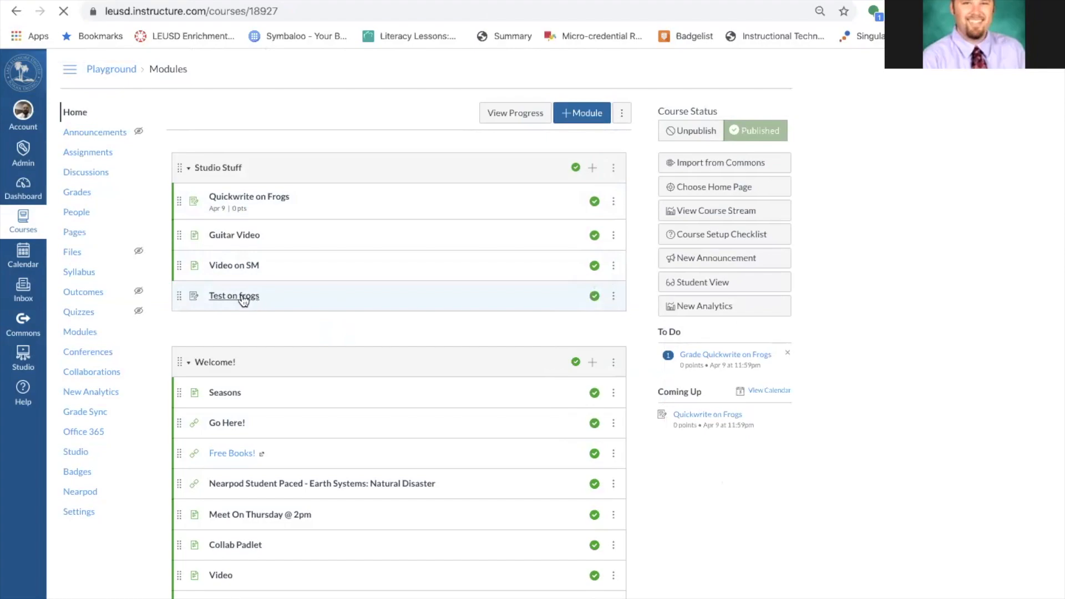
left_click(581, 117)
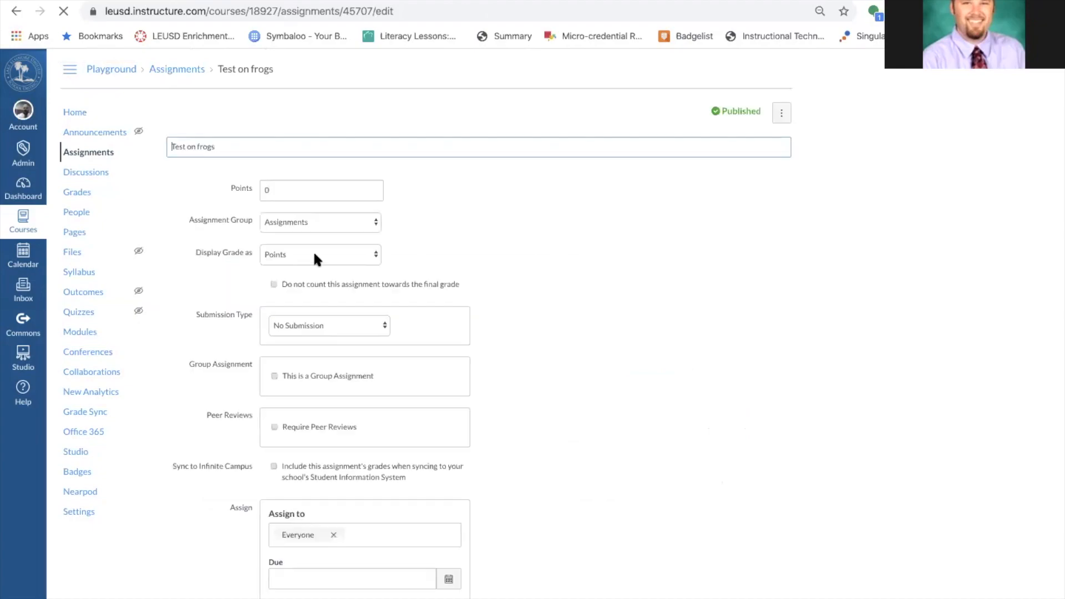
Set the submission type to External Tool and choose Canvas Studio as the tool.
scroll(472, 417, "down", 3)
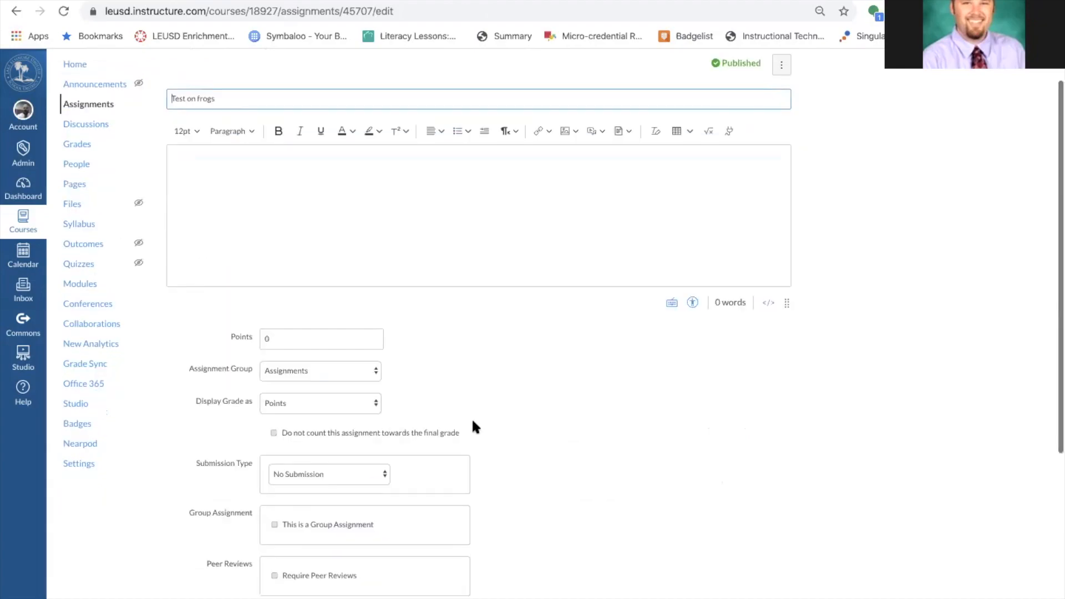
left_click(361, 387)
left_click(354, 420)
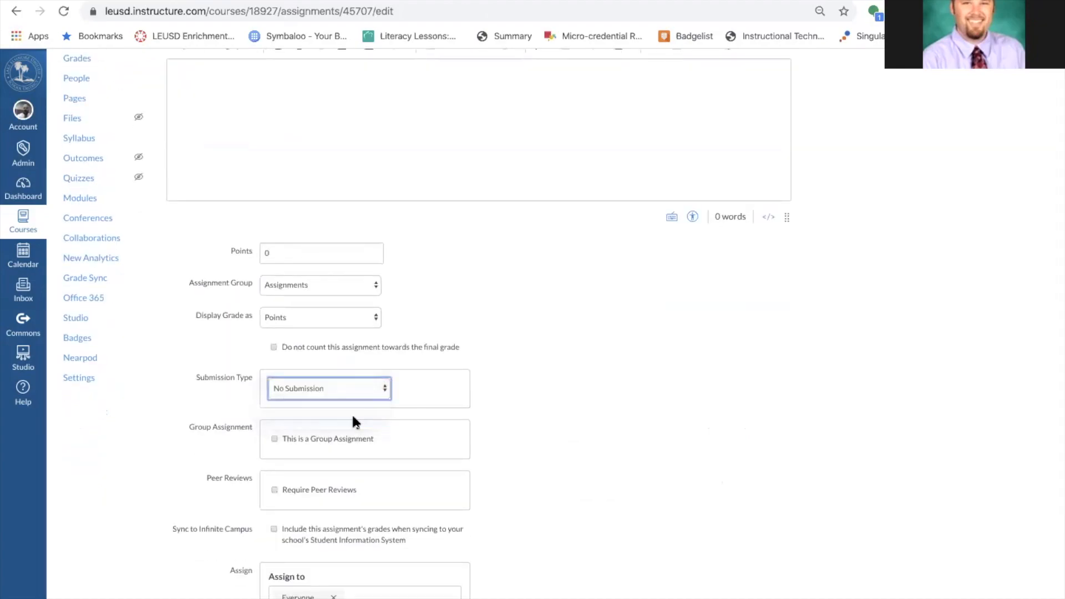
left_click(449, 455)
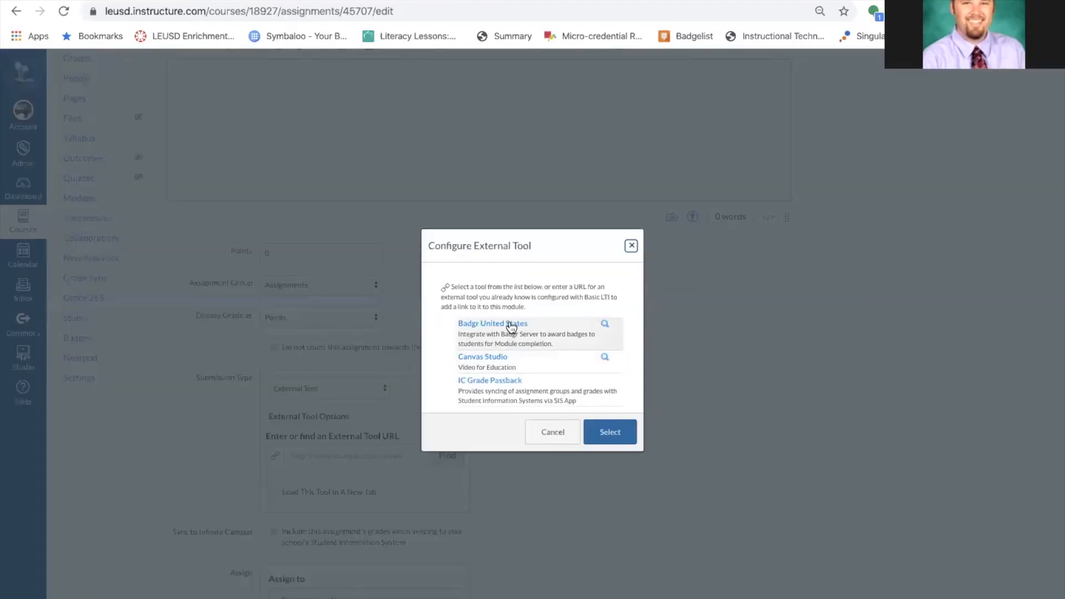
scroll(524, 368, "down", 1)
scroll(524, 368, "up", 1)
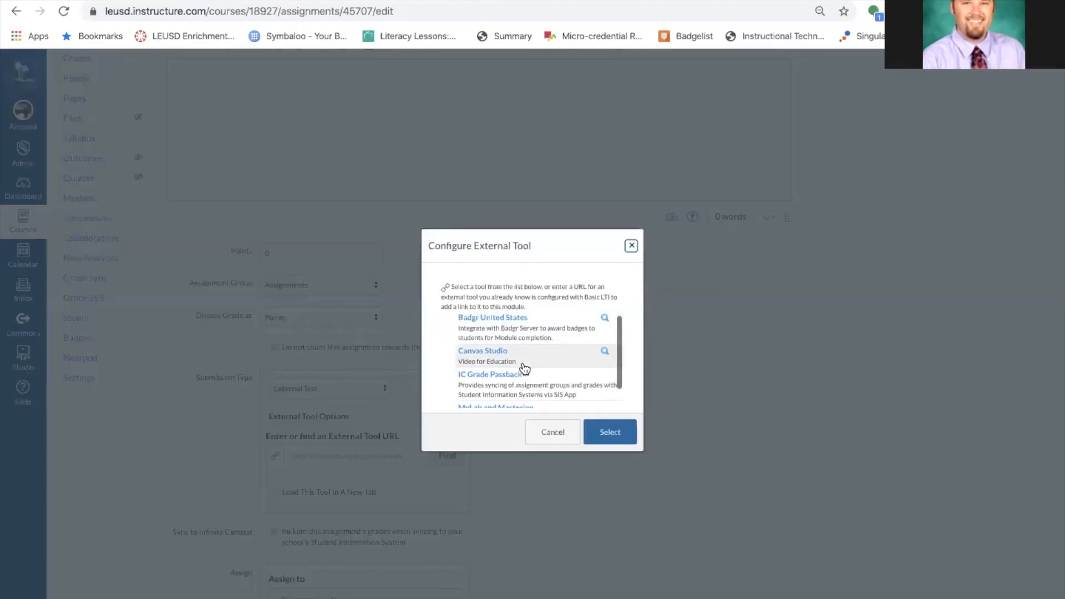
left_click(495, 349)
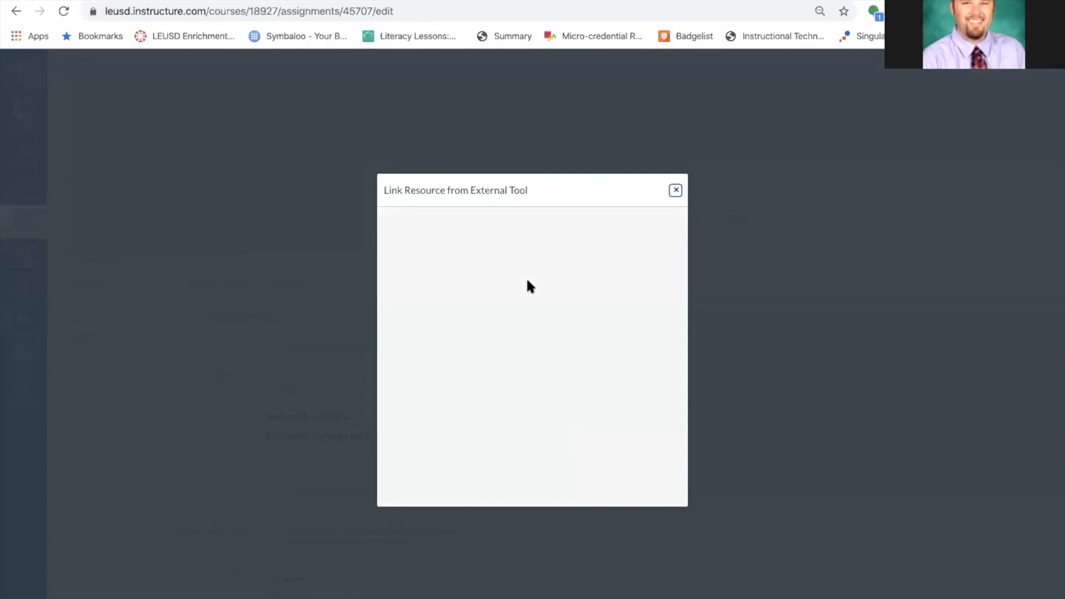
Embed the Crash Course History of Science Preview video as a video quiz and confirm the link.
mouse_move(492, 297)
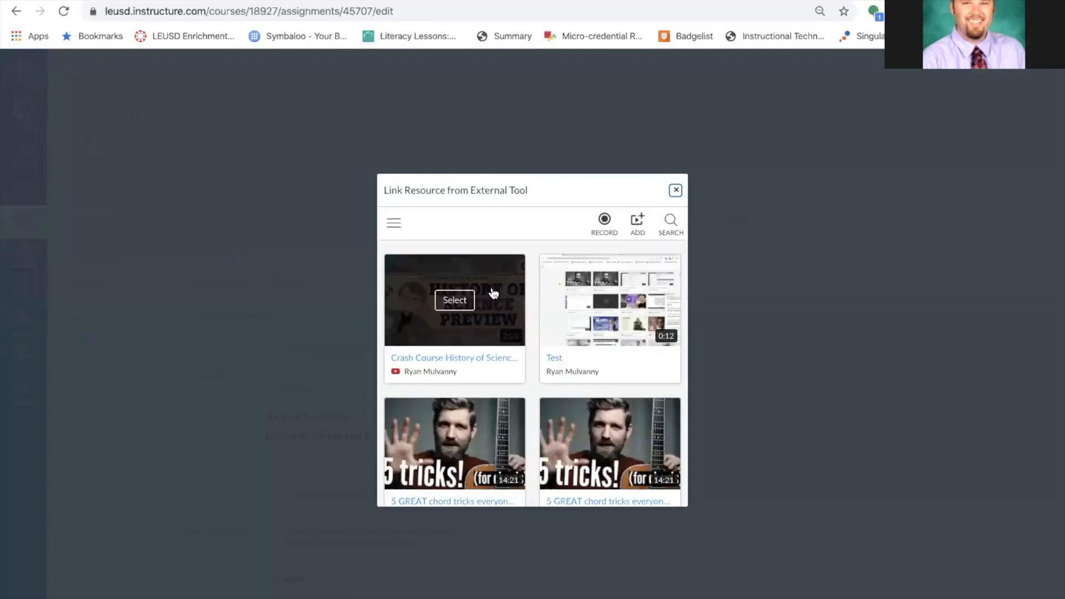
left_click(454, 302)
left_click(531, 375)
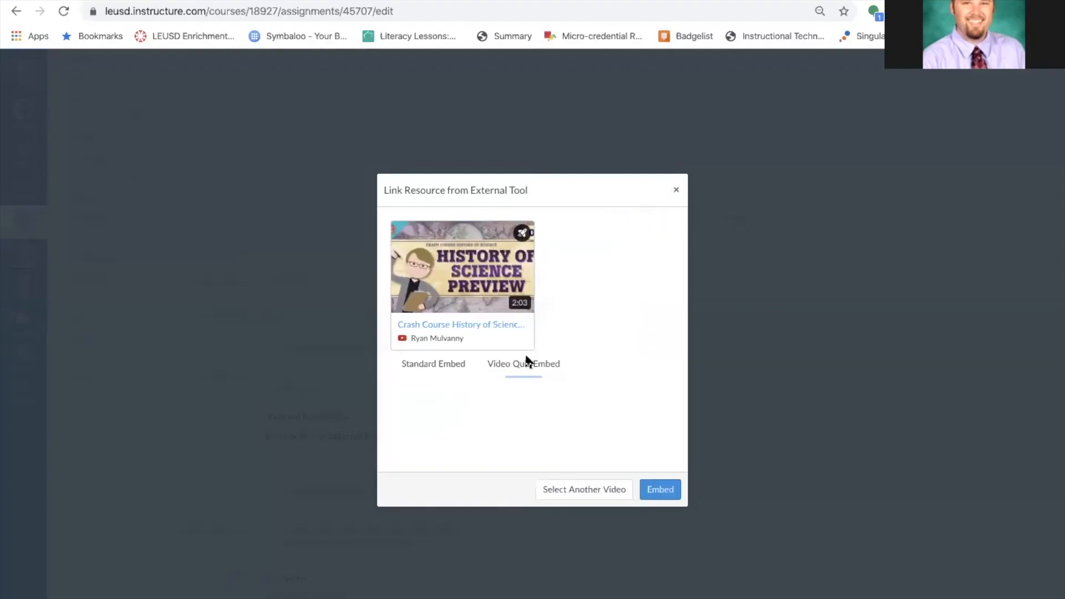
left_click(660, 493)
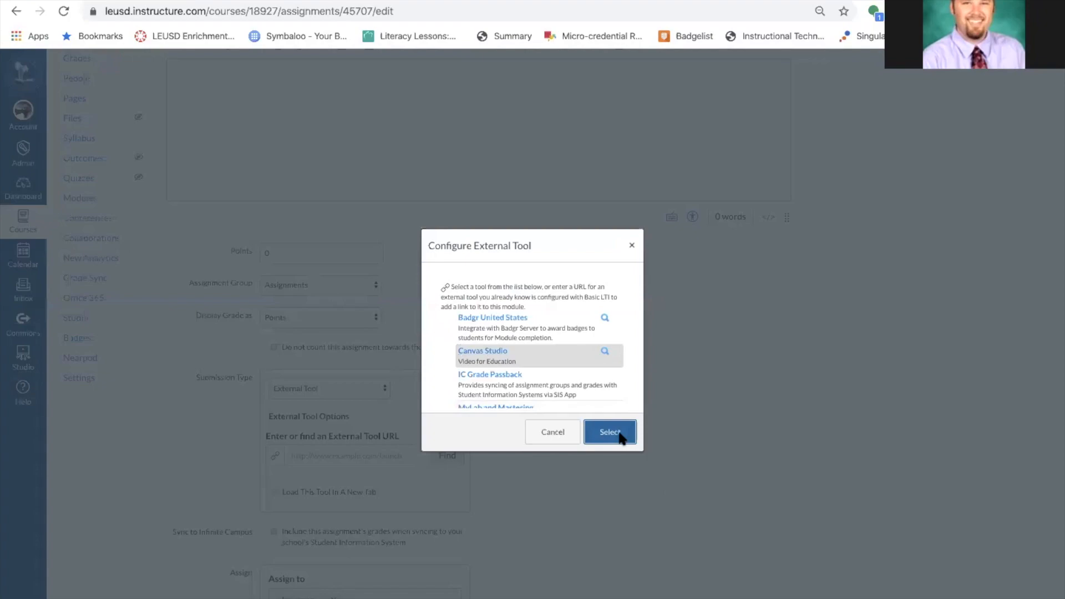
left_click(620, 436)
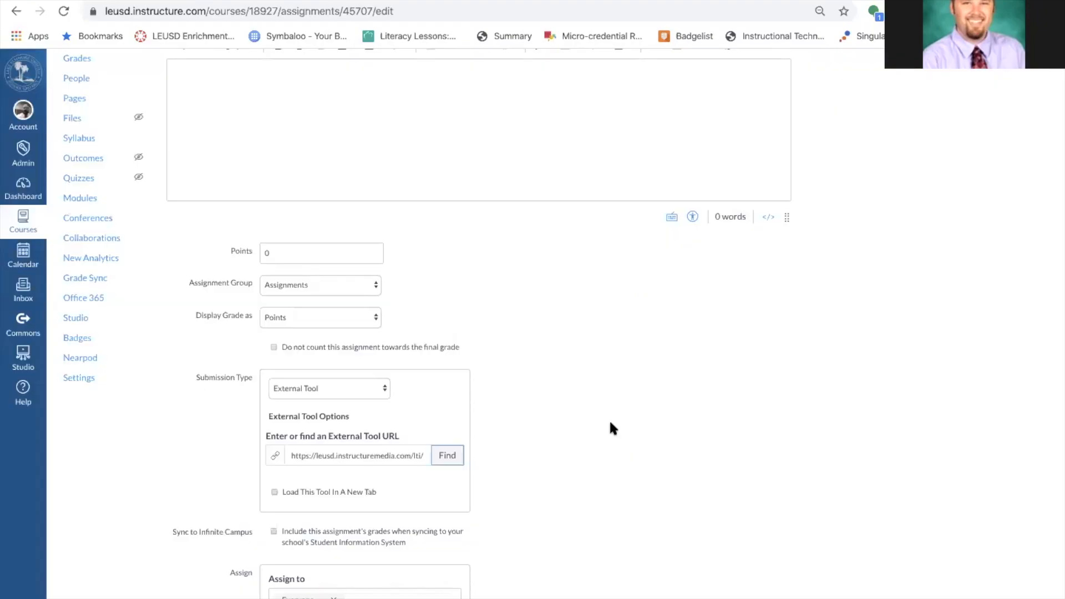
scroll(534, 335, "up", 1)
left_click(346, 296)
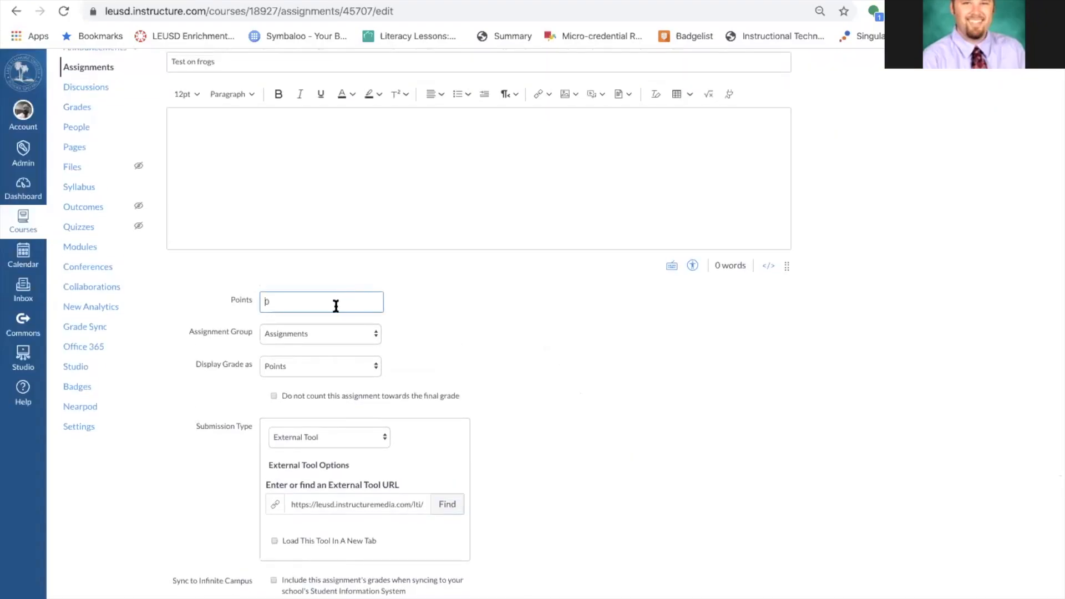
Set the Test on frogs points value to 1234.
type("1")
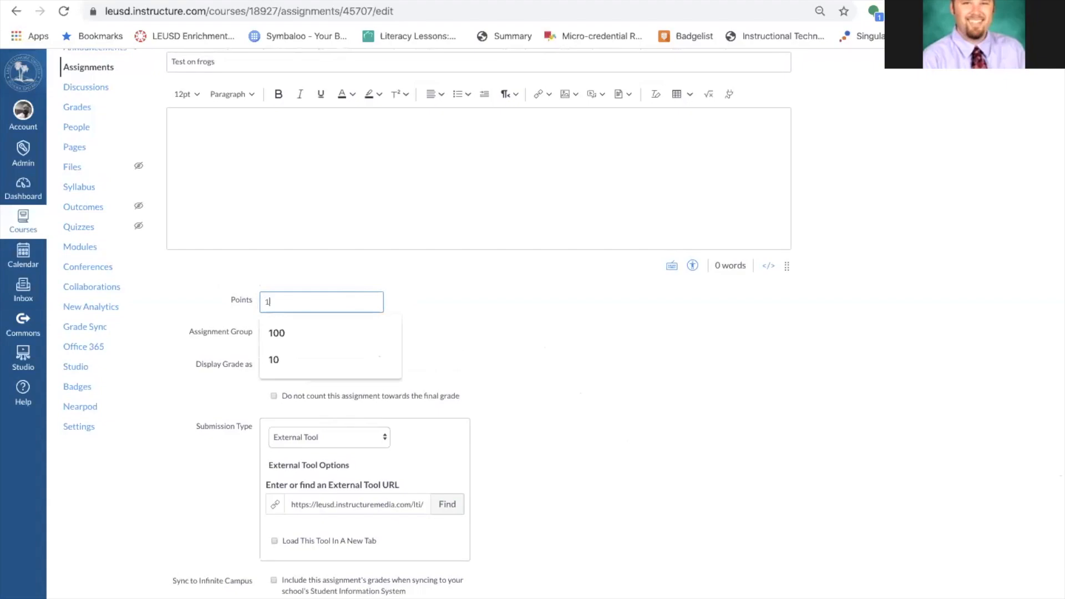
type("23")
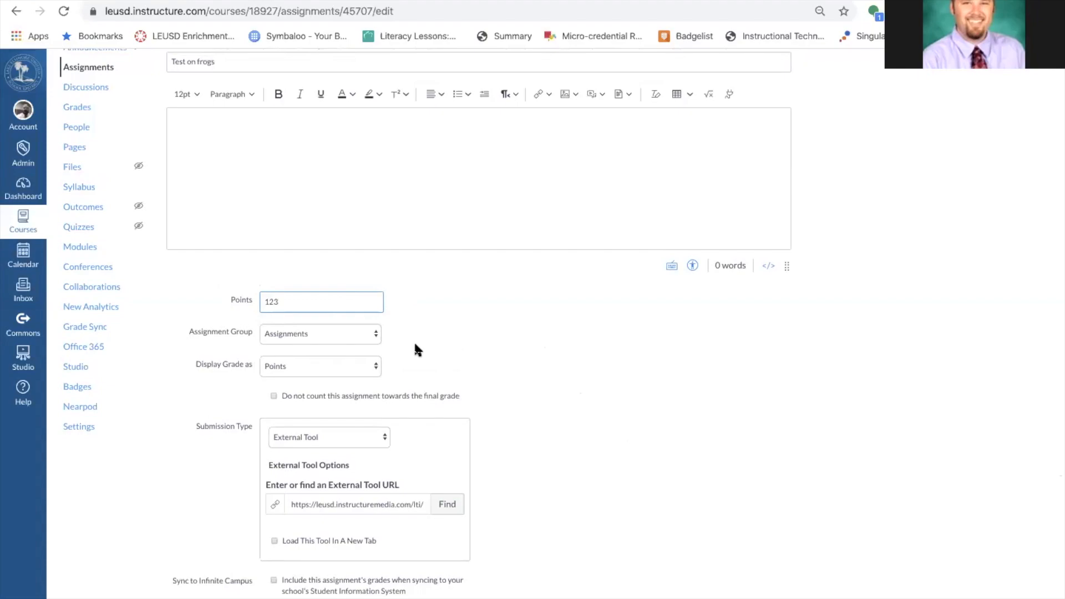
scroll(415, 344, "up", 3)
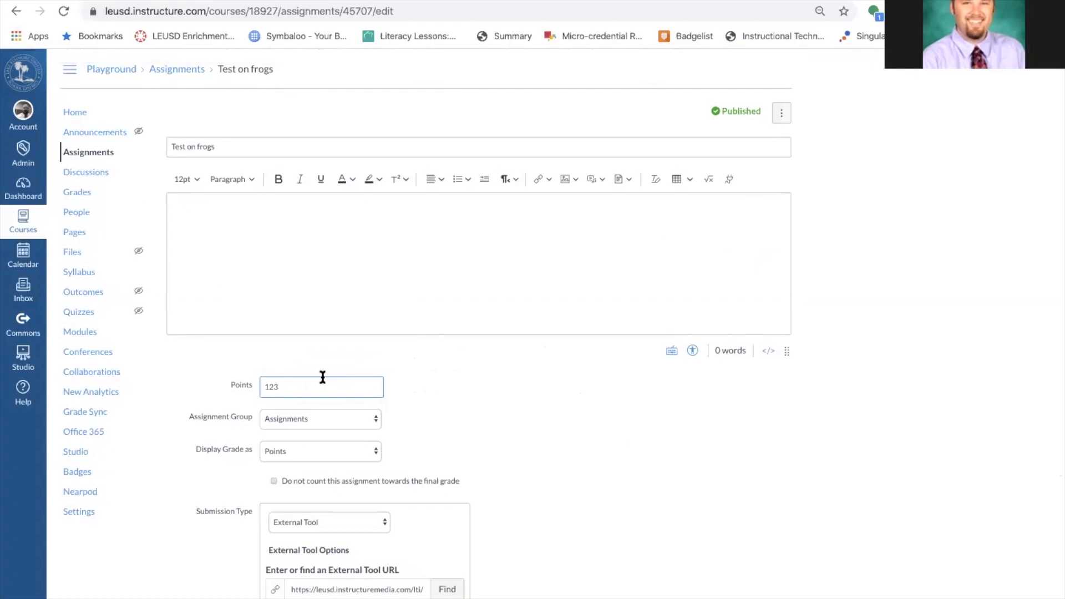
key("BackSpace")
key("BackSpace")
key("BackSpace")
left_click(502, 389)
left_click(294, 382)
type("1234")
scroll(497, 429, "down", 6)
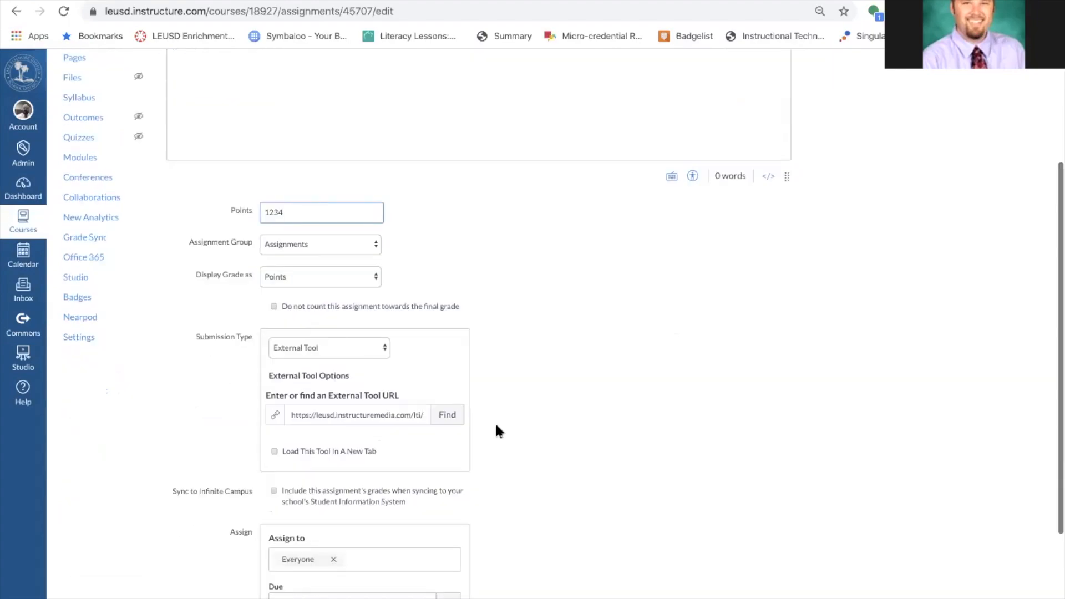
scroll(497, 430, "up", 1)
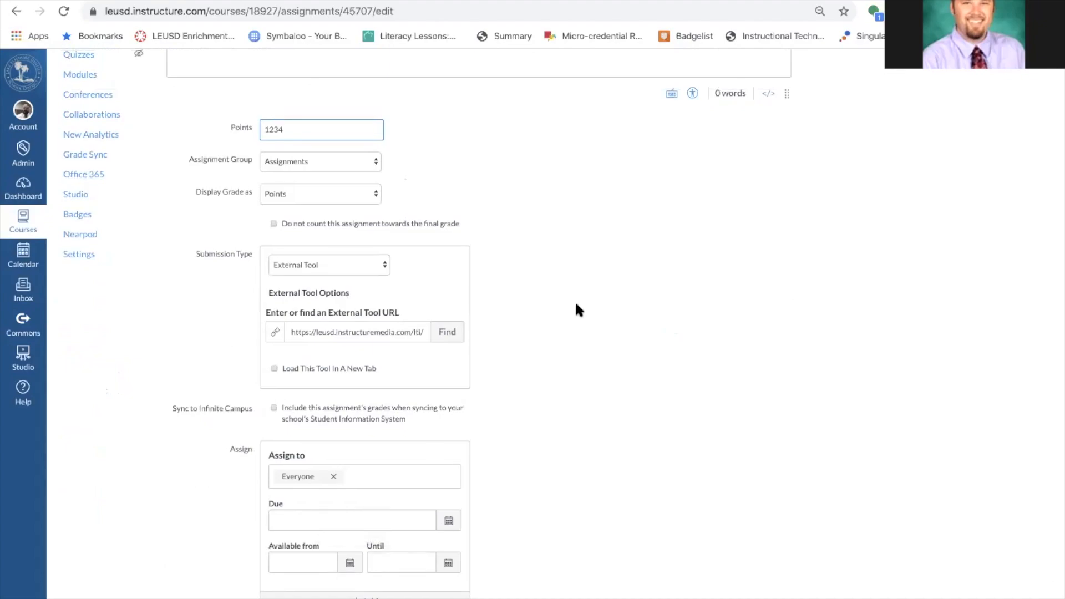
scroll(574, 300, "up", 2)
Keep External Tool submission, cancel the Canvas Studio chooser unchanged, and save the assignment.
left_click(354, 363)
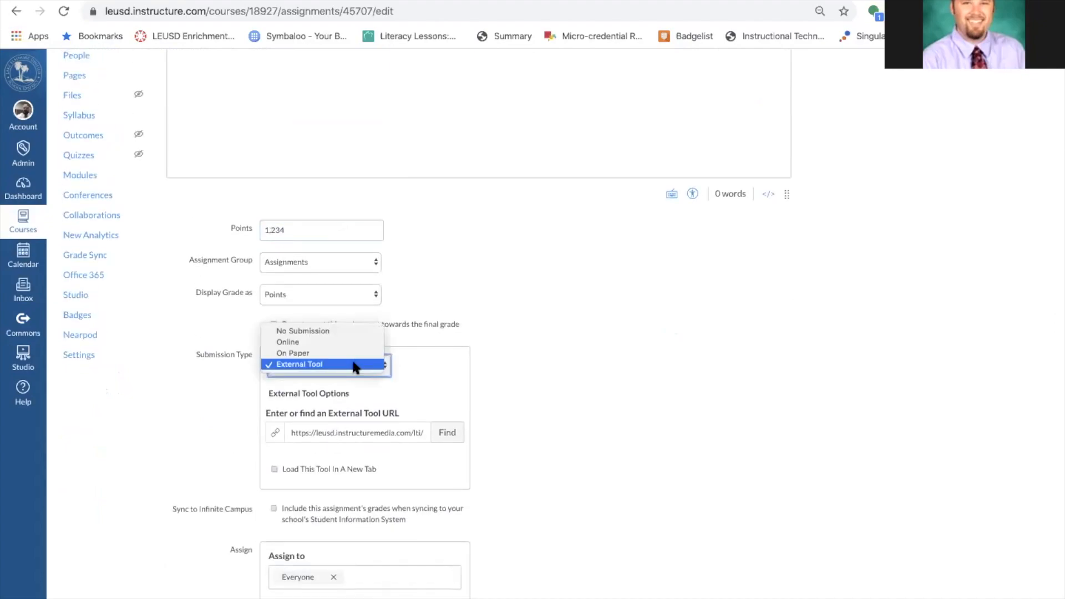
left_click(355, 365)
left_click(443, 430)
left_click(482, 354)
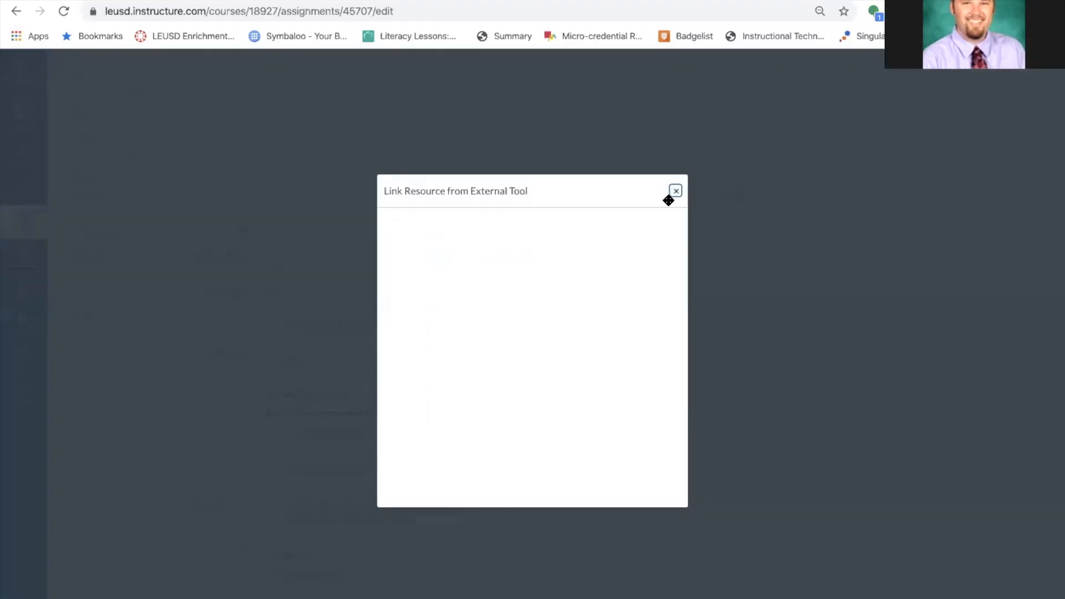
left_click(676, 191)
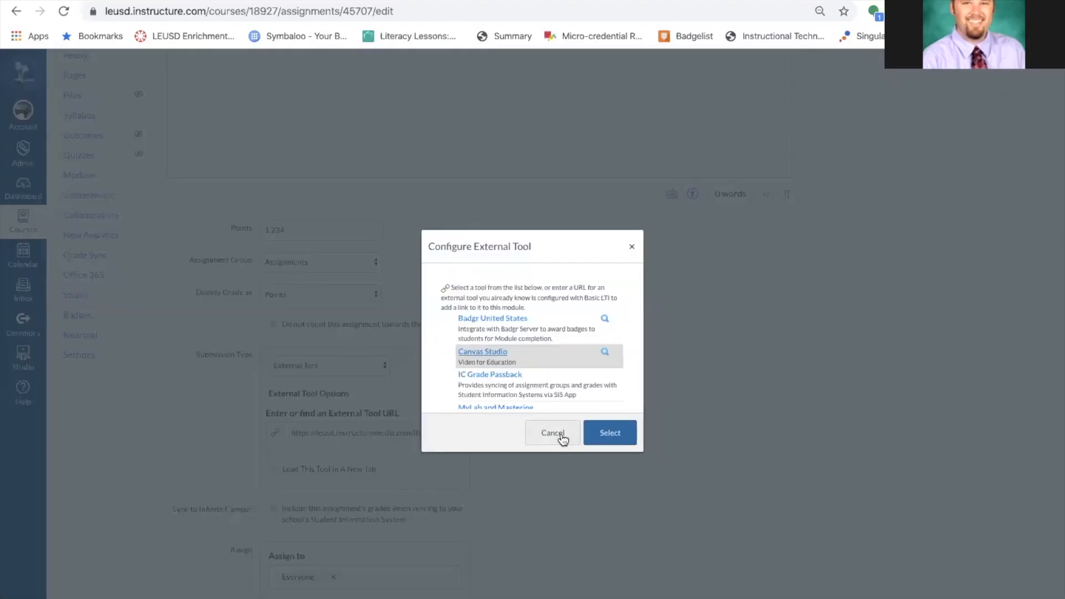
left_click(631, 246)
scroll(666, 431, "down", 1)
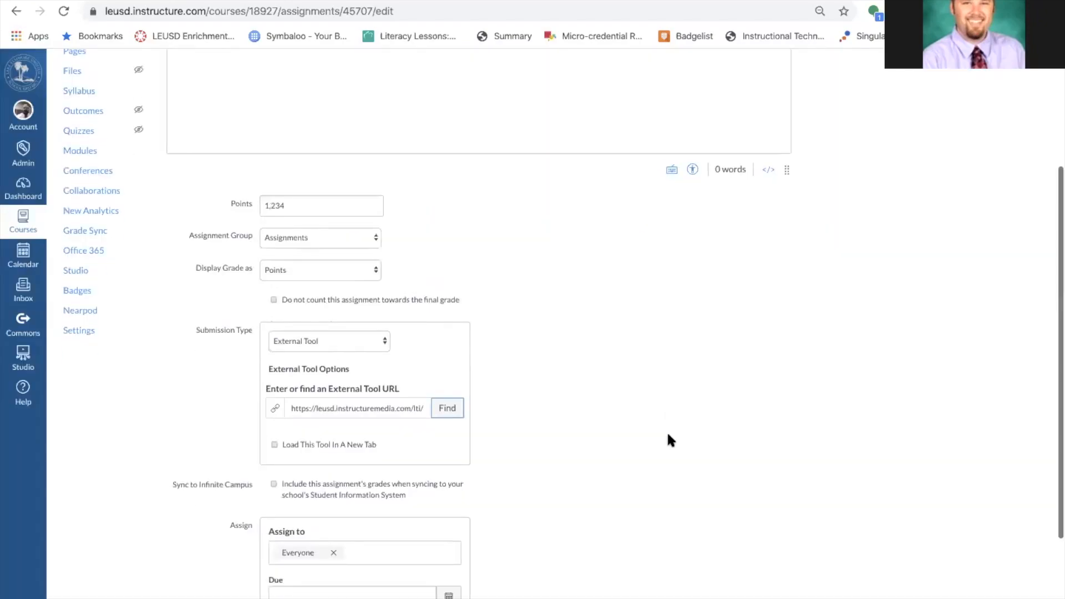
scroll(667, 435, "down", 5)
left_click(768, 583)
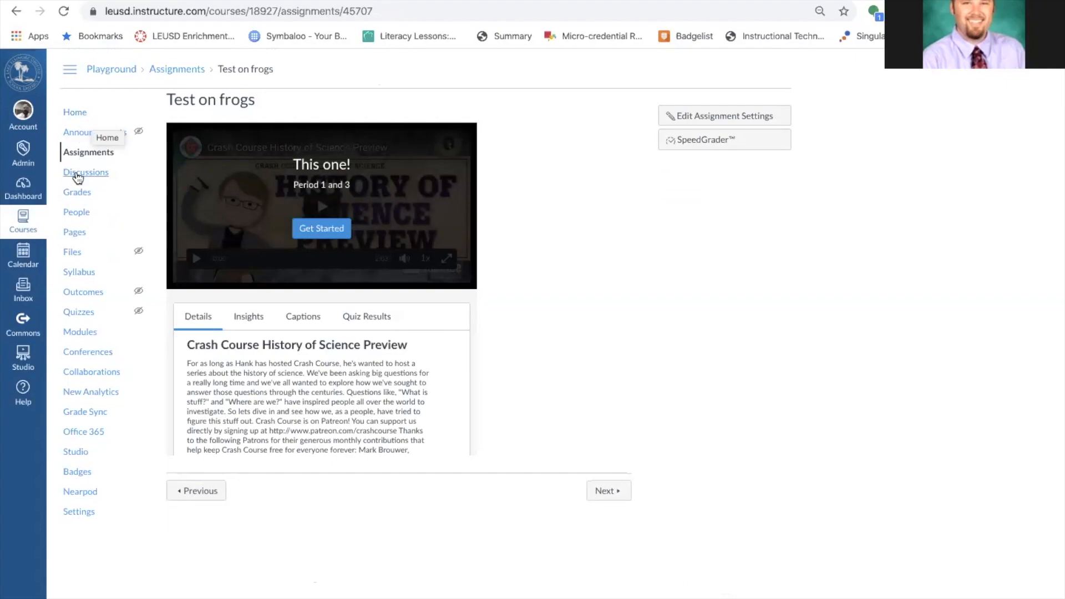
Check the gradebook's Test on frogs column out of 1,234, then launch Canvas Studio.
left_click(77, 194)
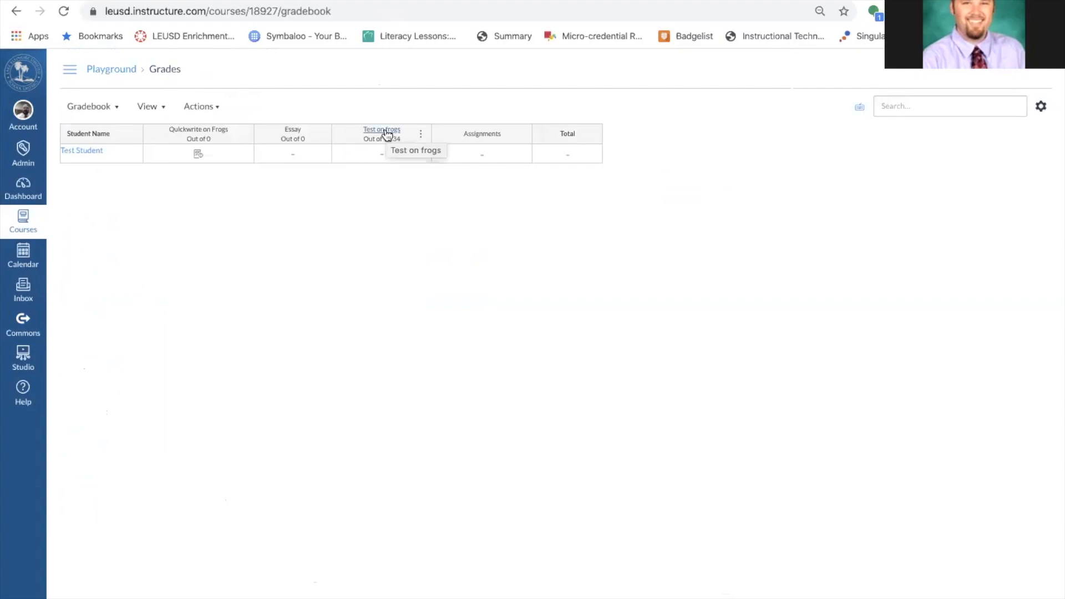
scroll(387, 134, "up", 5)
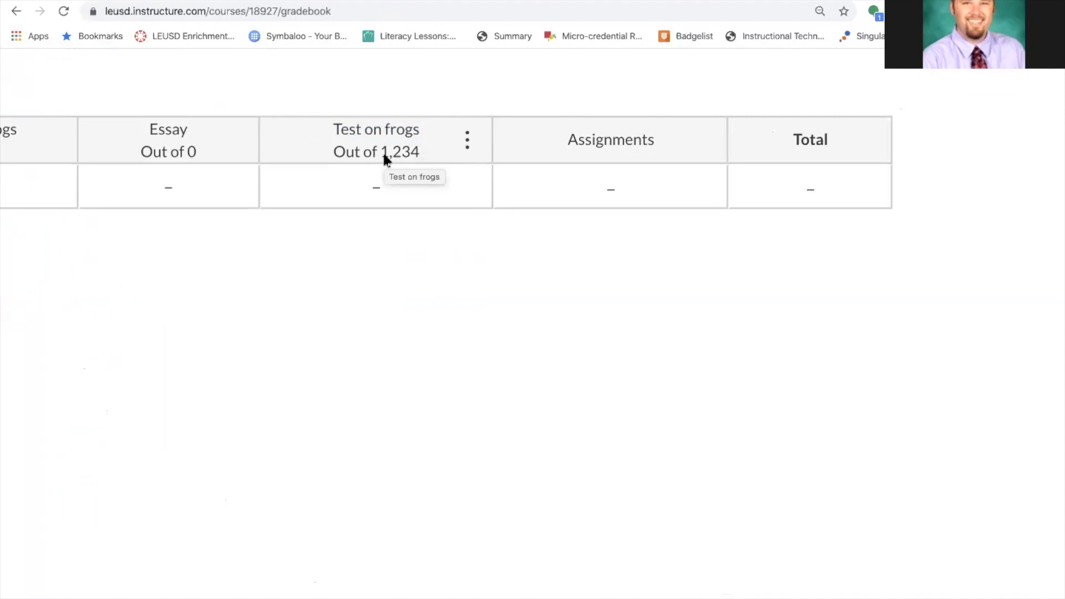
scroll(384, 159, "down", 5)
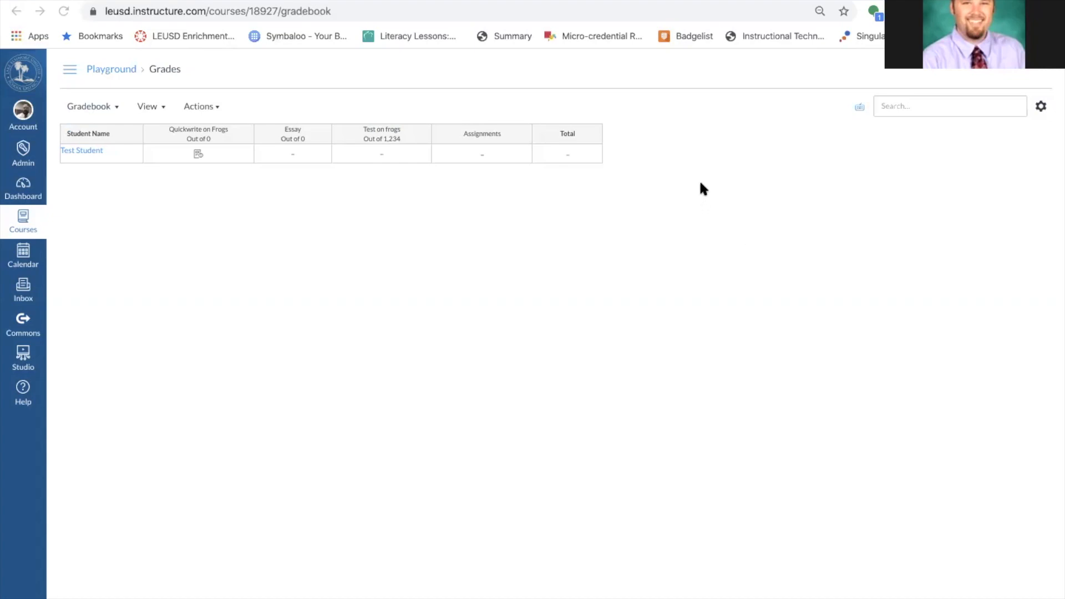
left_click(30, 358)
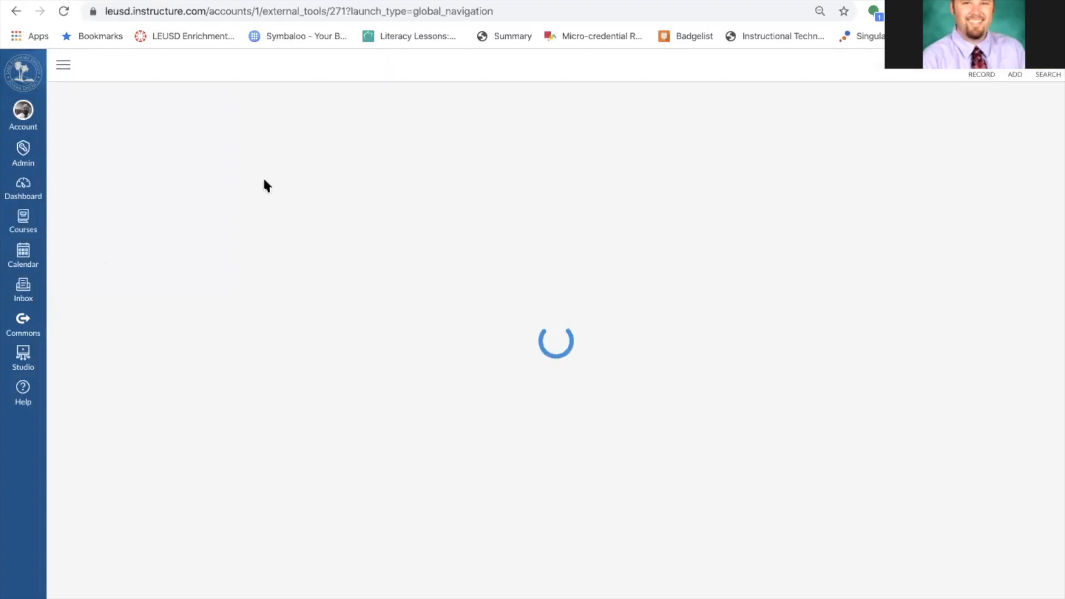
Create a public share link for the Crash Course History of Science Preview video and select it.
left_click(355, 206)
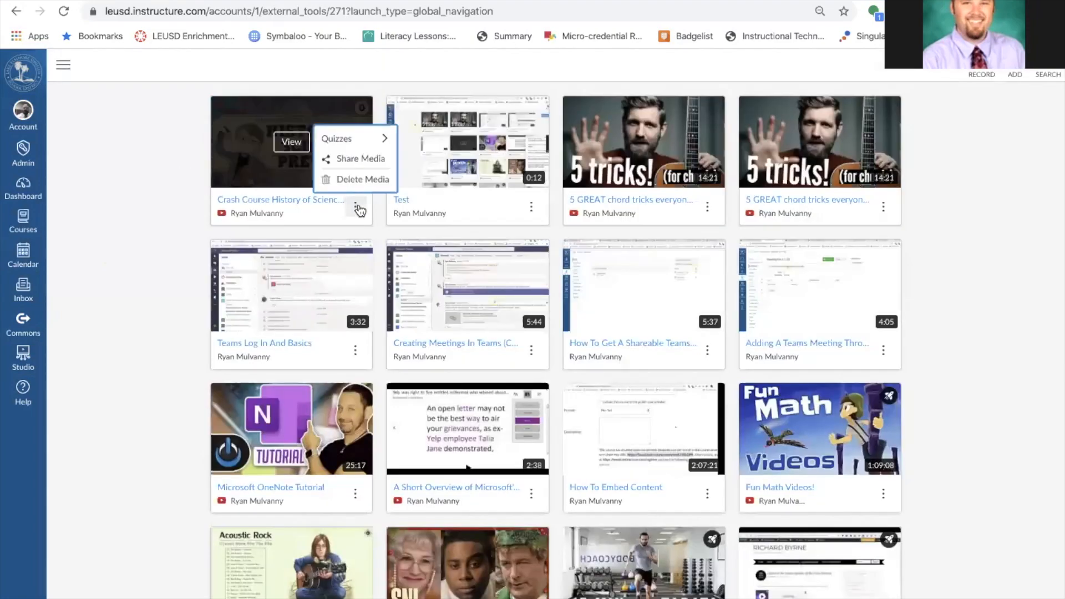
left_click(370, 157)
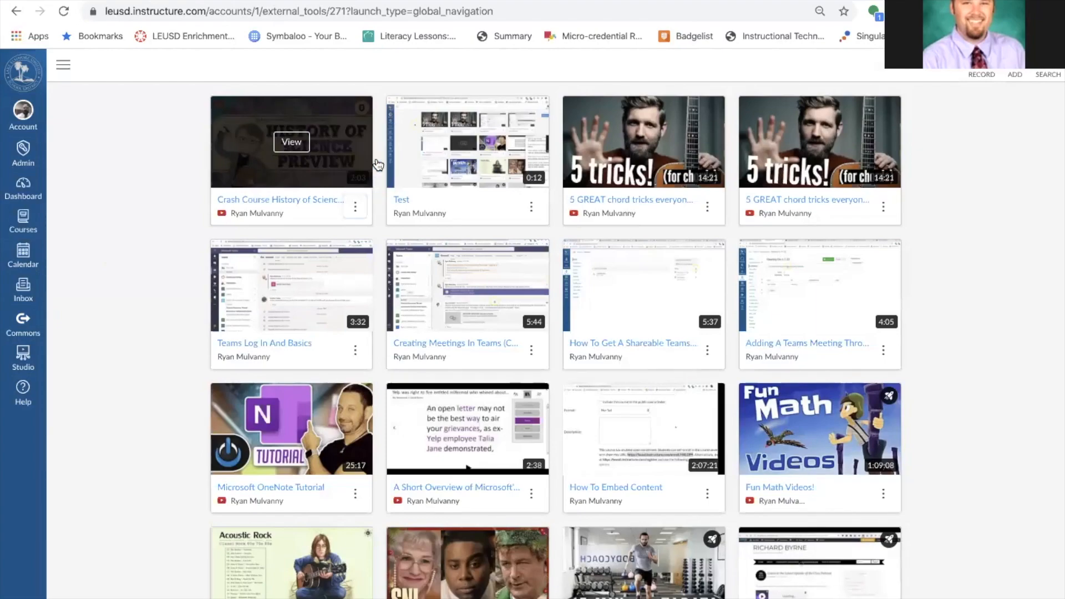
left_click(404, 368)
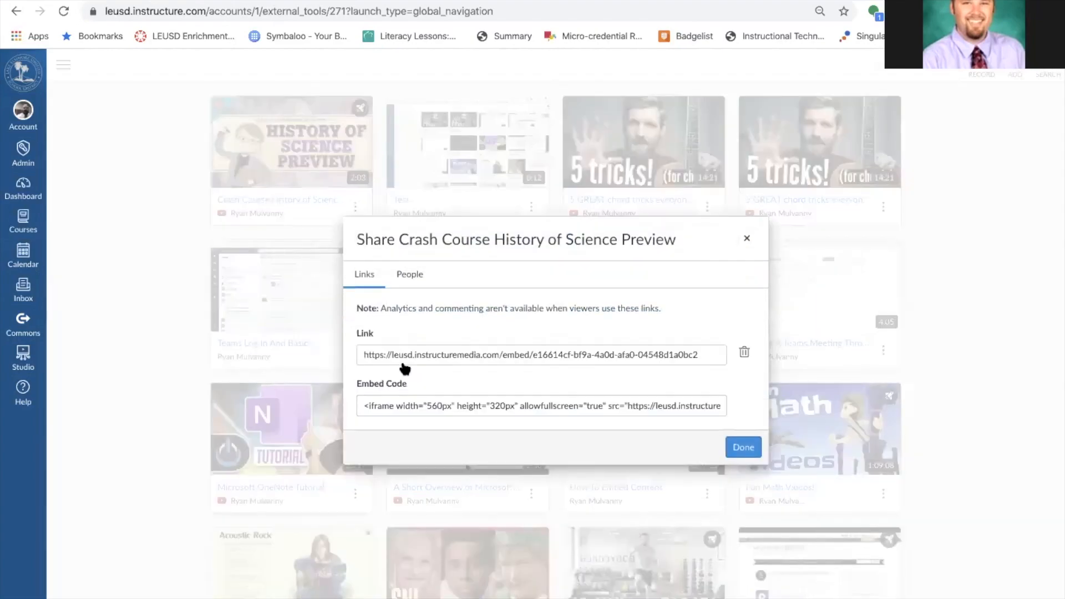
left_click(467, 351)
triple_click(466, 357)
key("ctrl+c")
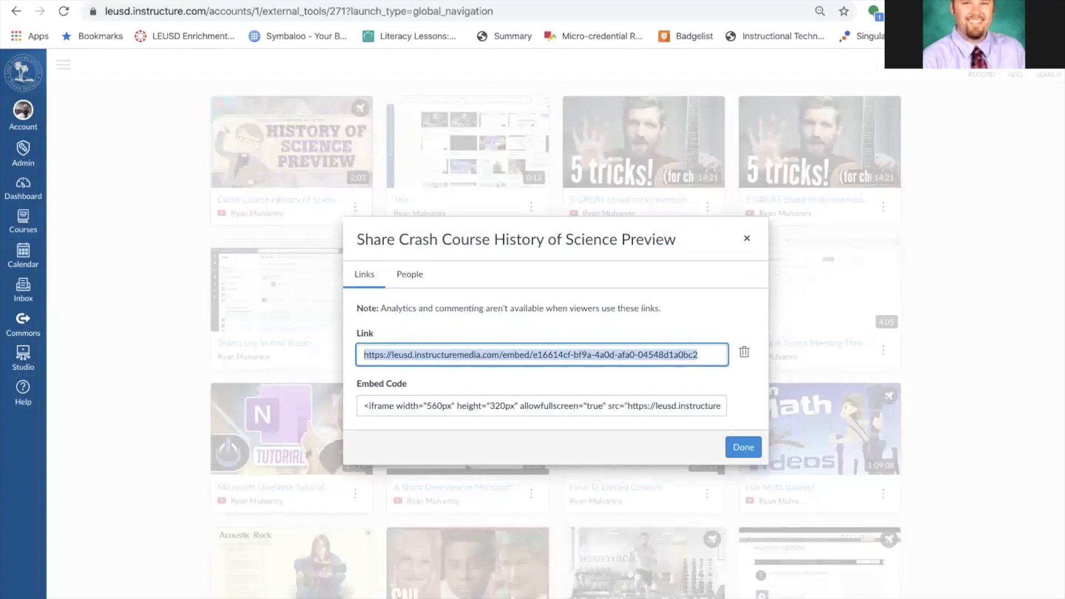
Load the public link in a new browser tab to confirm it plays, then close that tab.
key("ctrl+t")
key("ctrl+v")
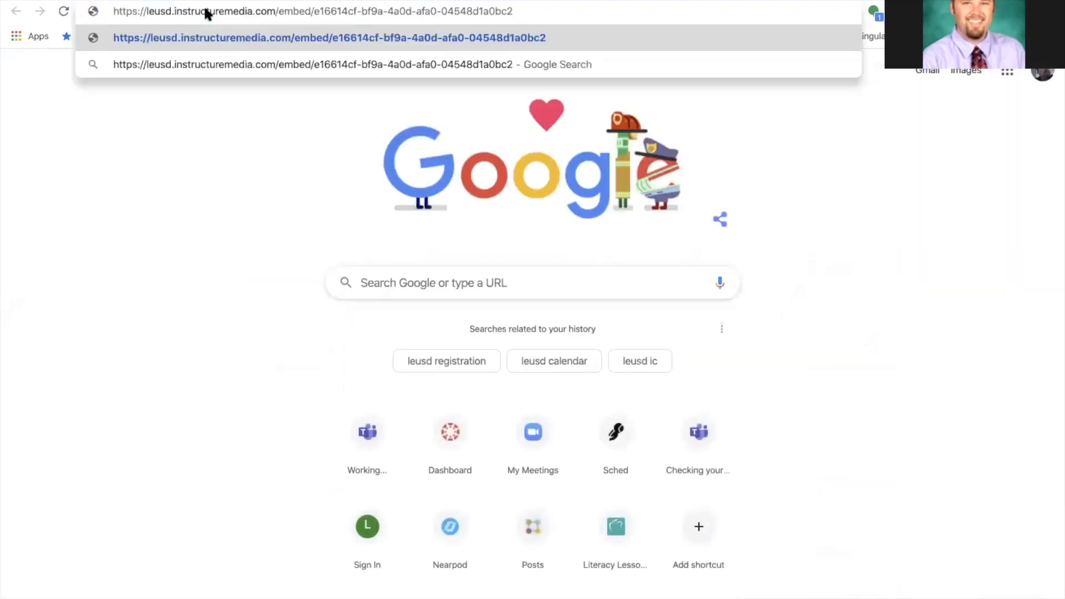
key("Return")
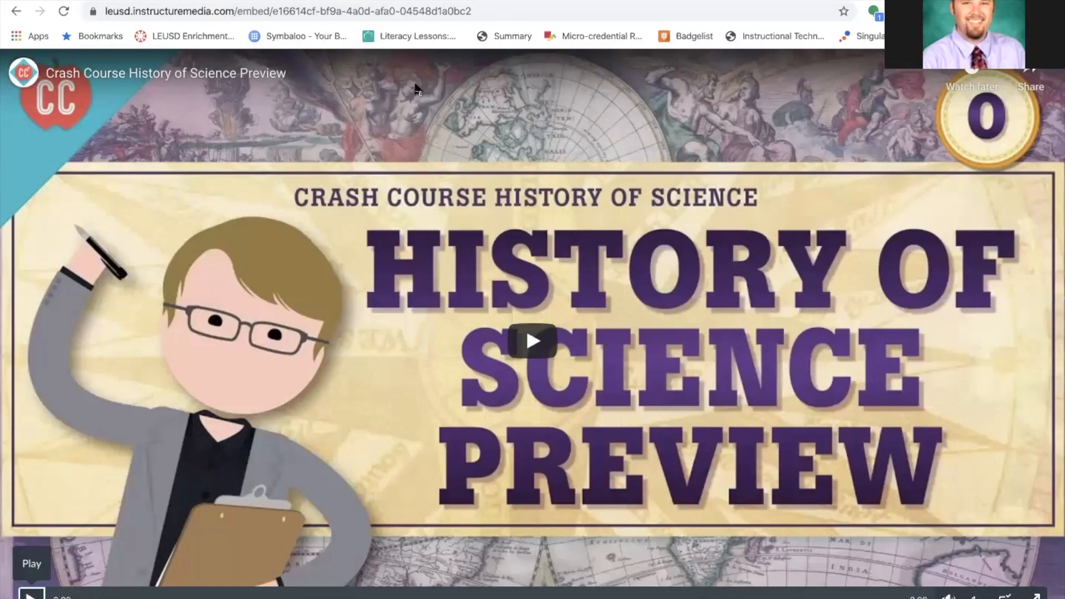
key("super+w")
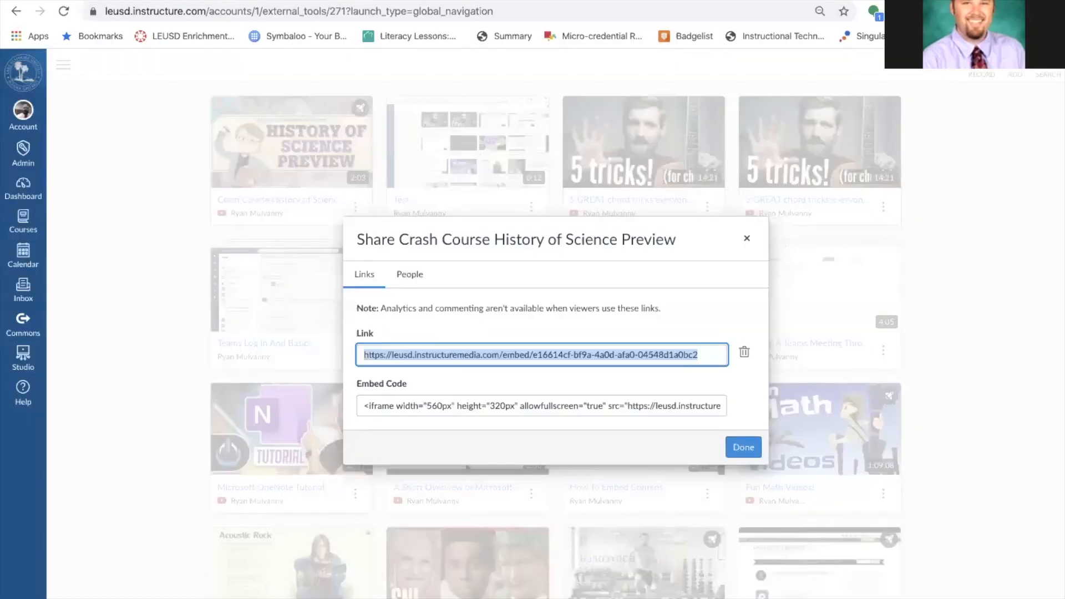
Close the Share window and dismiss Studio's recording options.
left_click(747, 241)
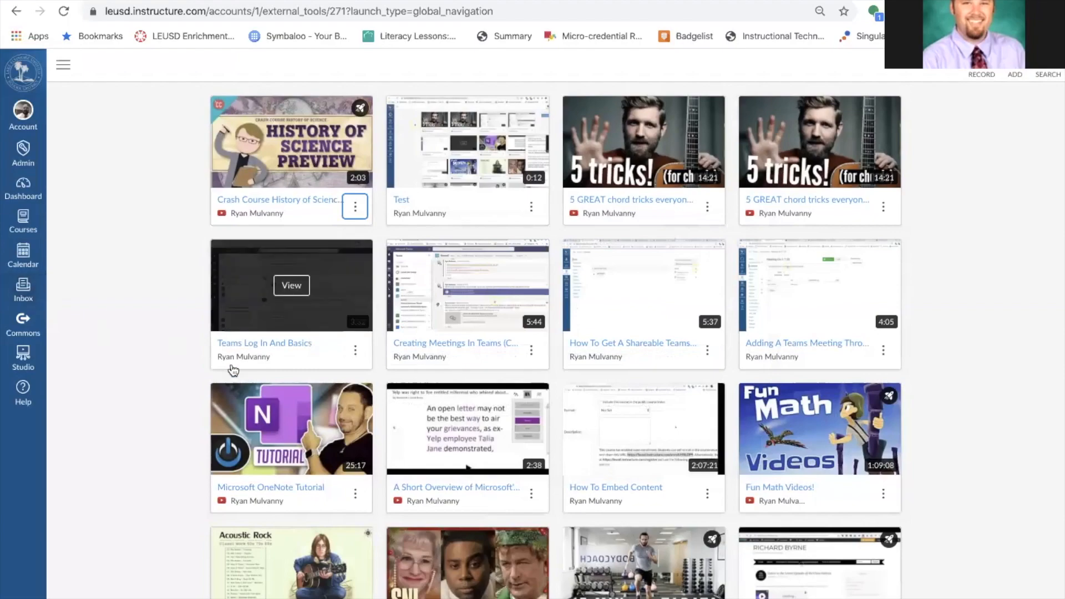
left_click(1039, 250)
left_click(992, 74)
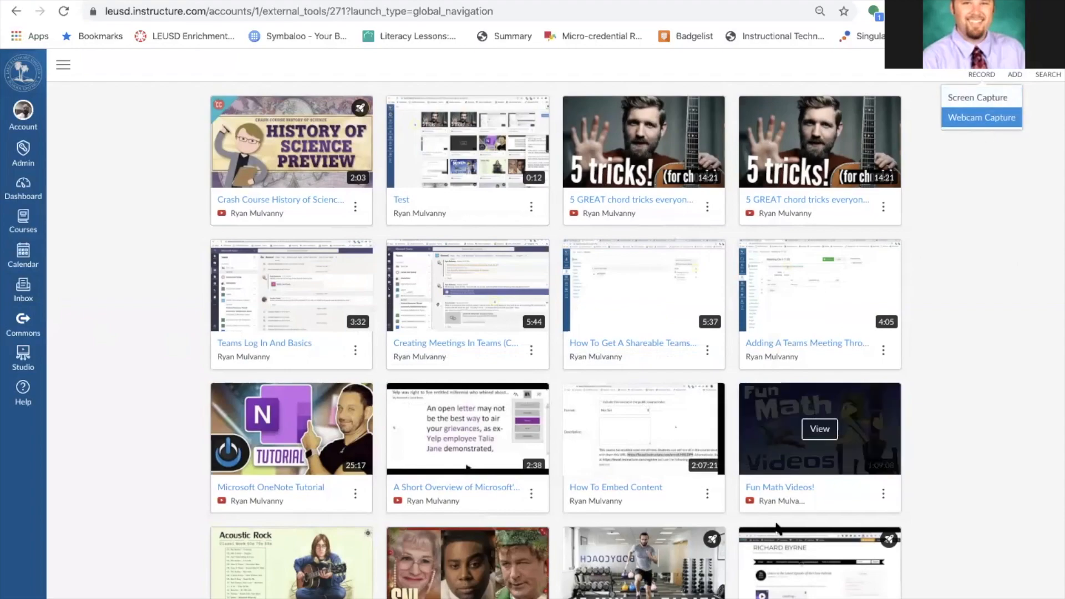
left_click(733, 593)
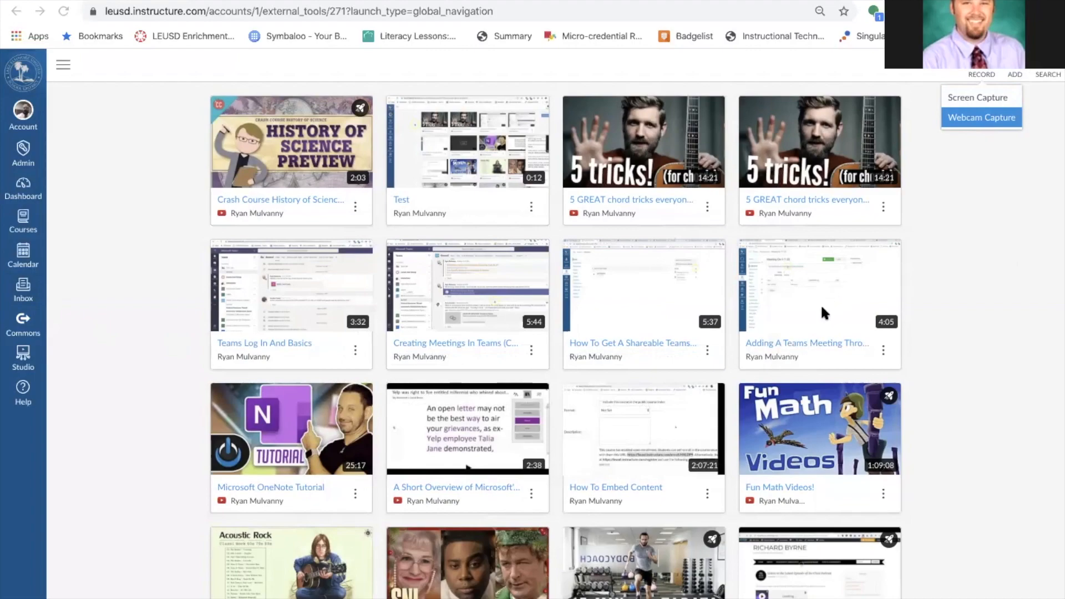
left_click(143, 304)
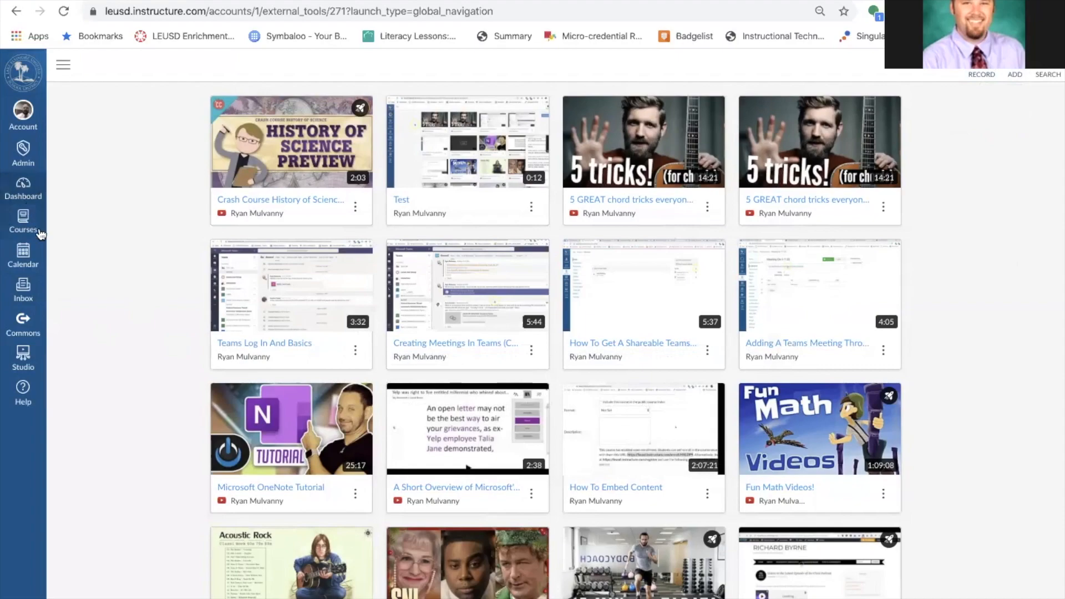
Go to the Canvas Dashboard and open the Playground Course.
left_click(25, 222)
left_click(26, 187)
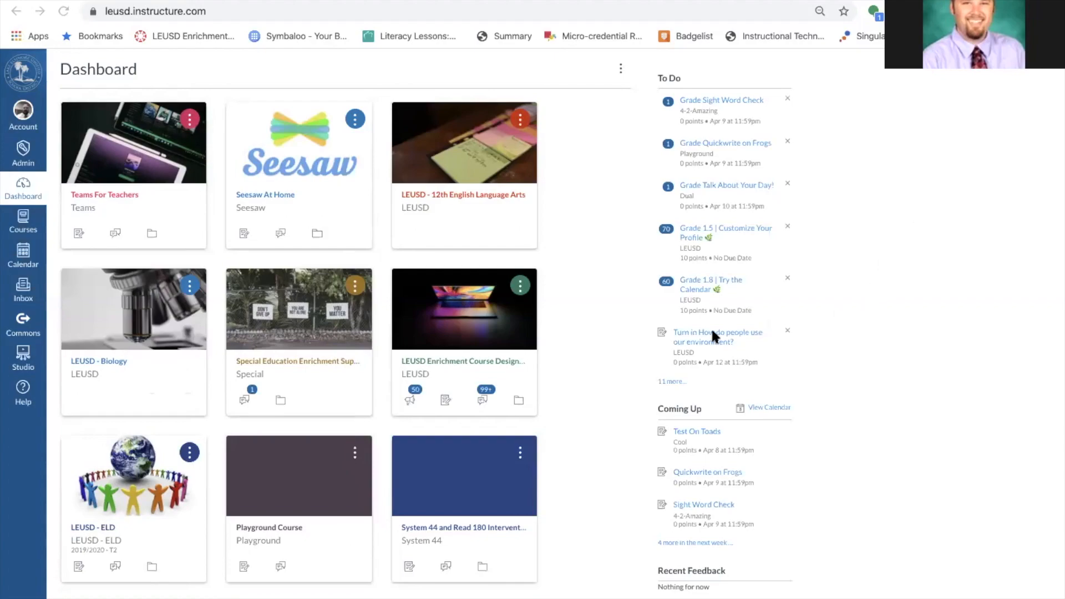
left_click(260, 529)
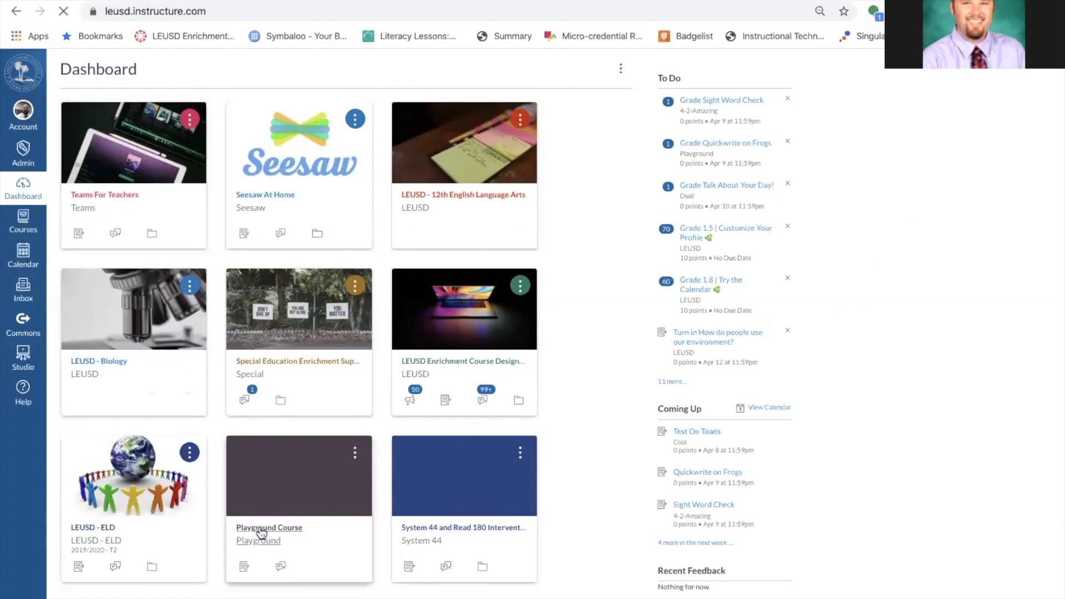
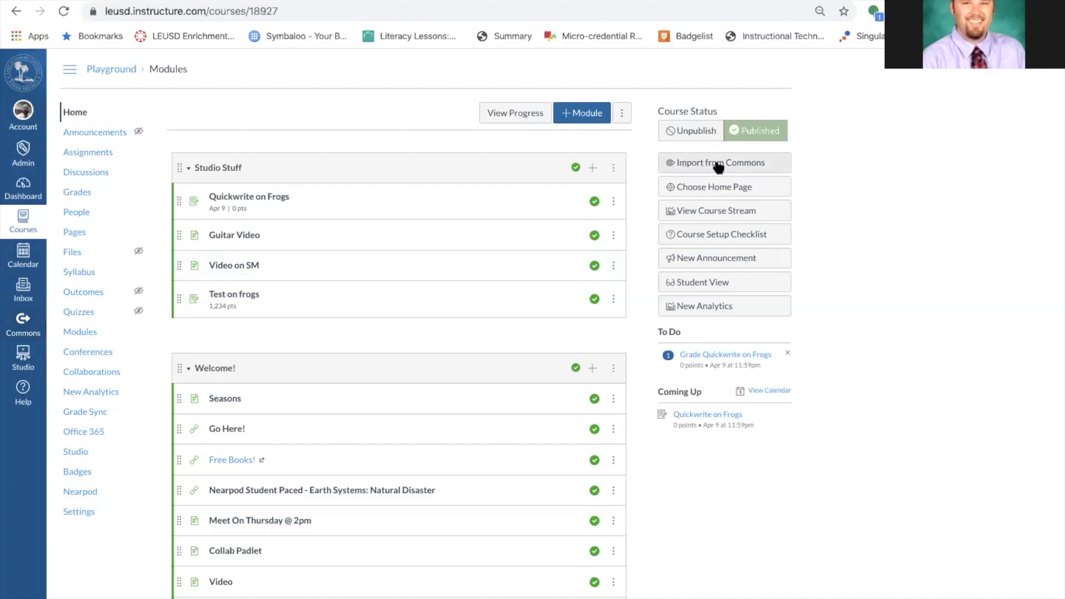
Find the 'E Learning - 6th Grade Math - April' module in Commons, check its Details, and view its lesson preview.
left_click(718, 164)
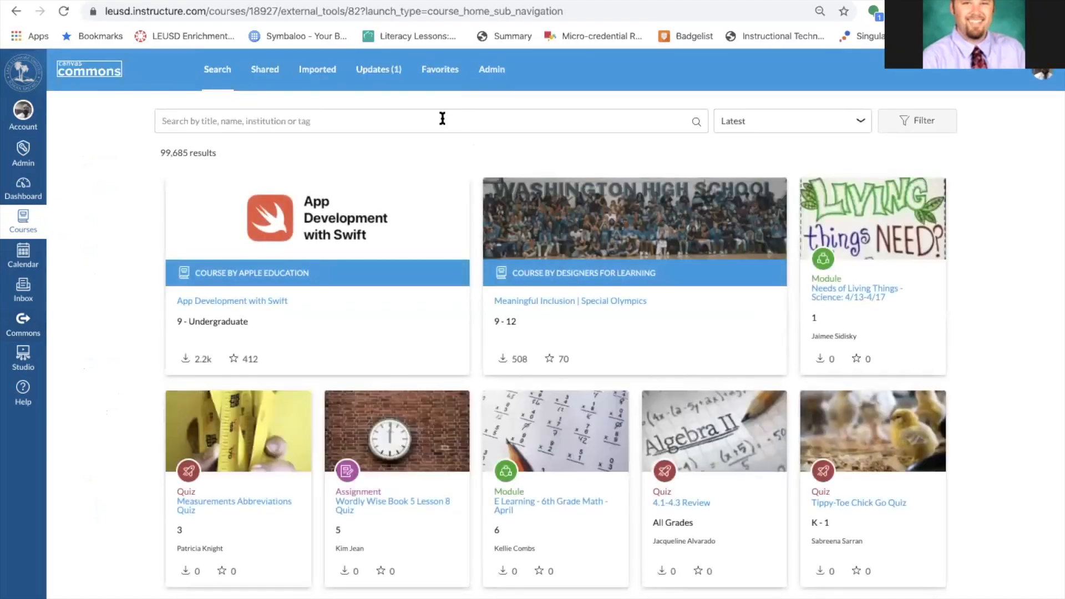
left_click(442, 119)
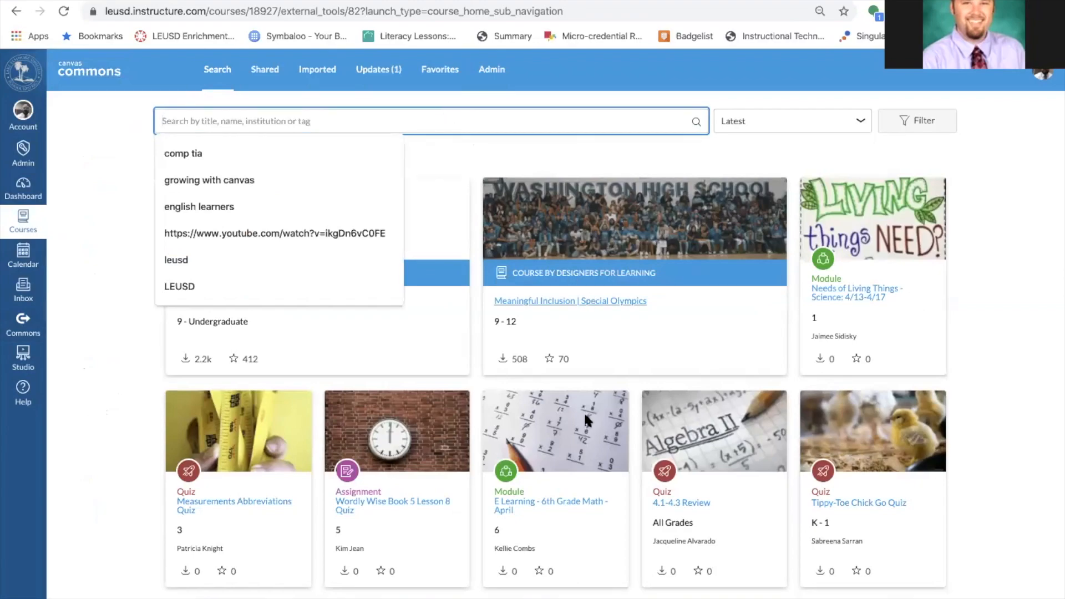
left_click(548, 502)
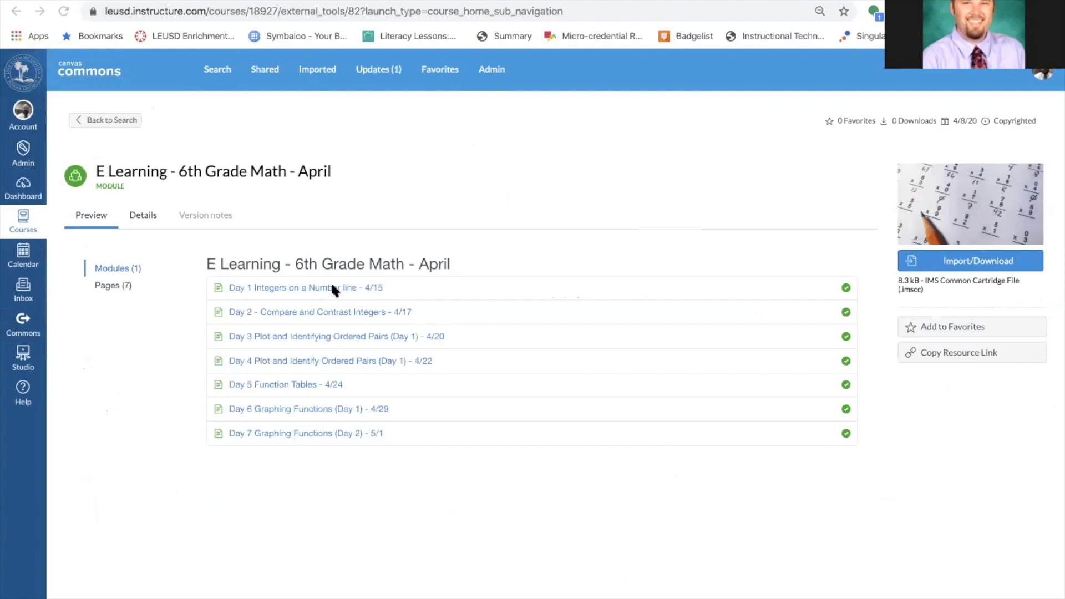
left_click(142, 218)
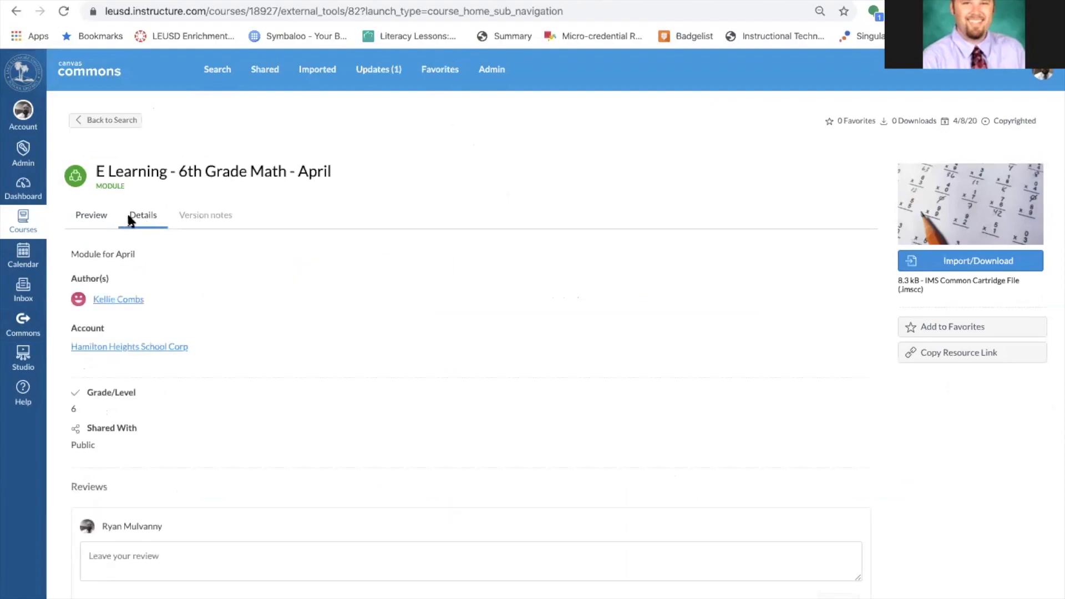
left_click(96, 220)
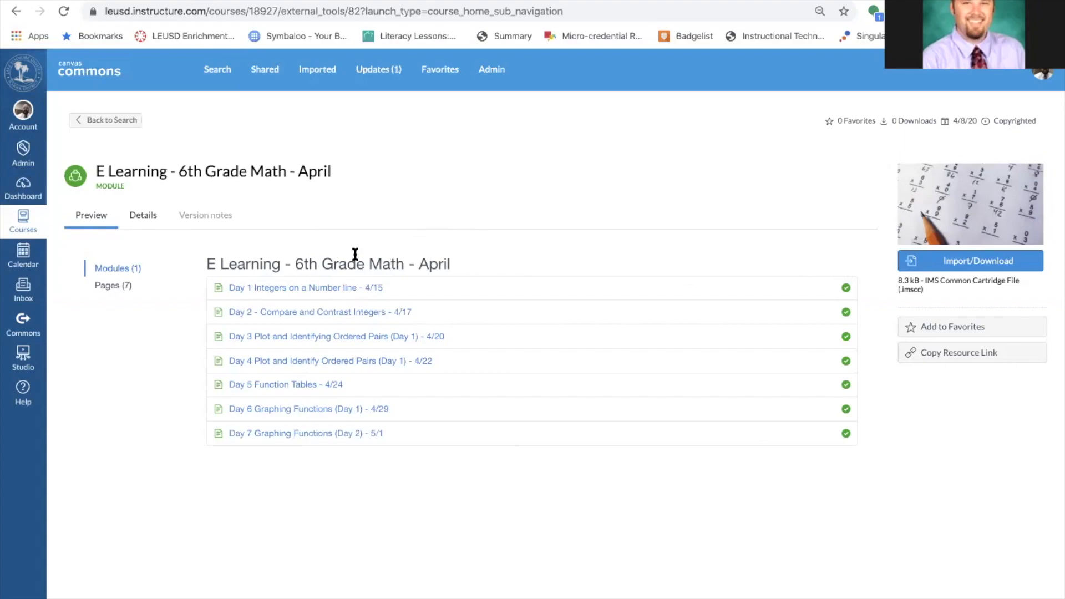
Start the module's Import/Download and try LEUSD - 6th Grade - Mathematics as a destination, then deselect it.
left_click(961, 264)
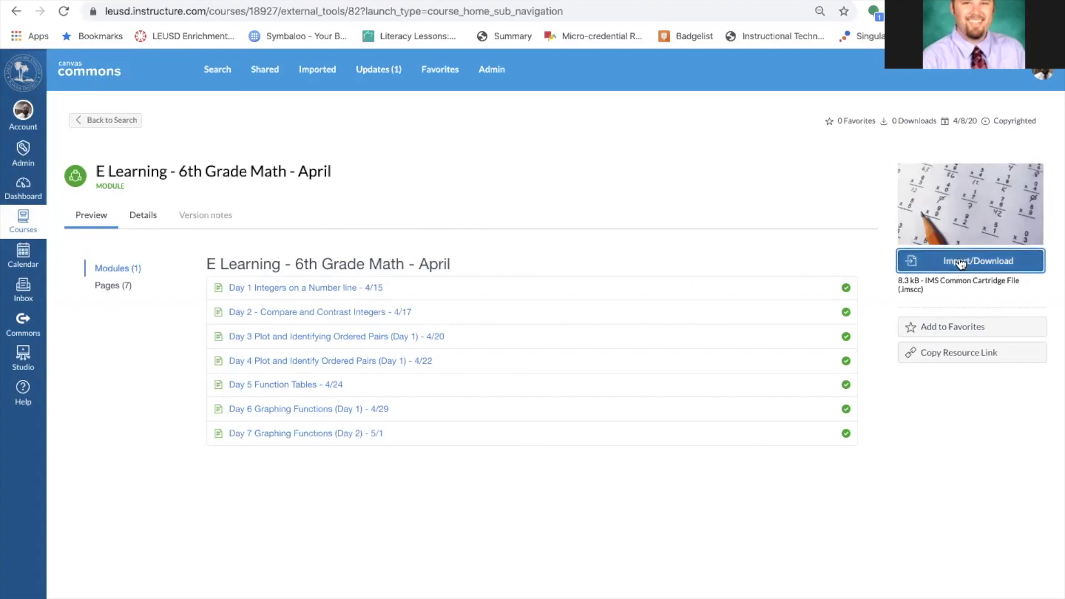
scroll(714, 369, "down", 15)
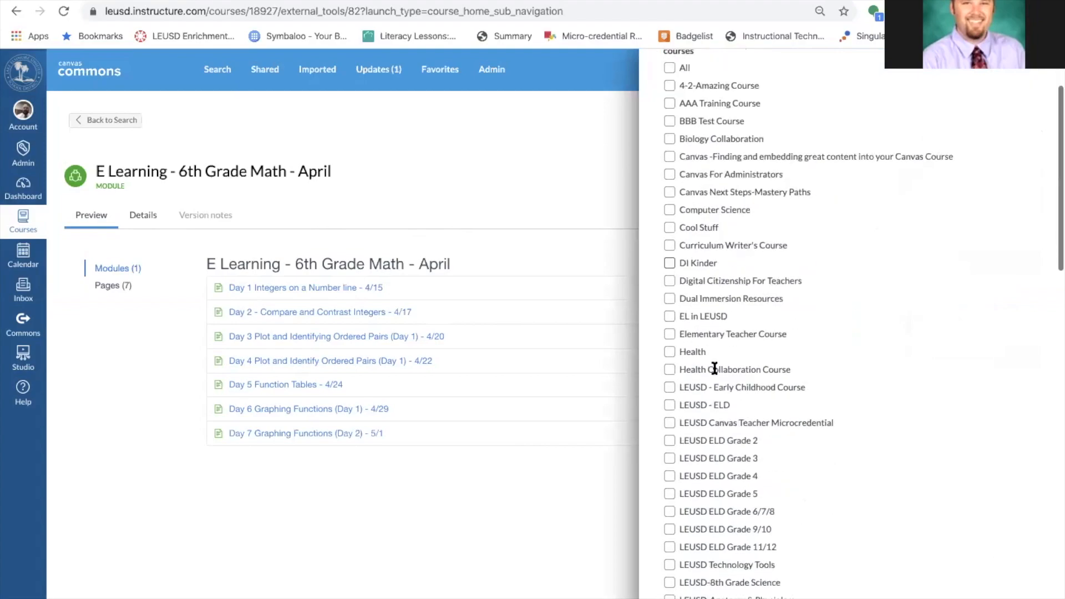
scroll(716, 371, "up", 10)
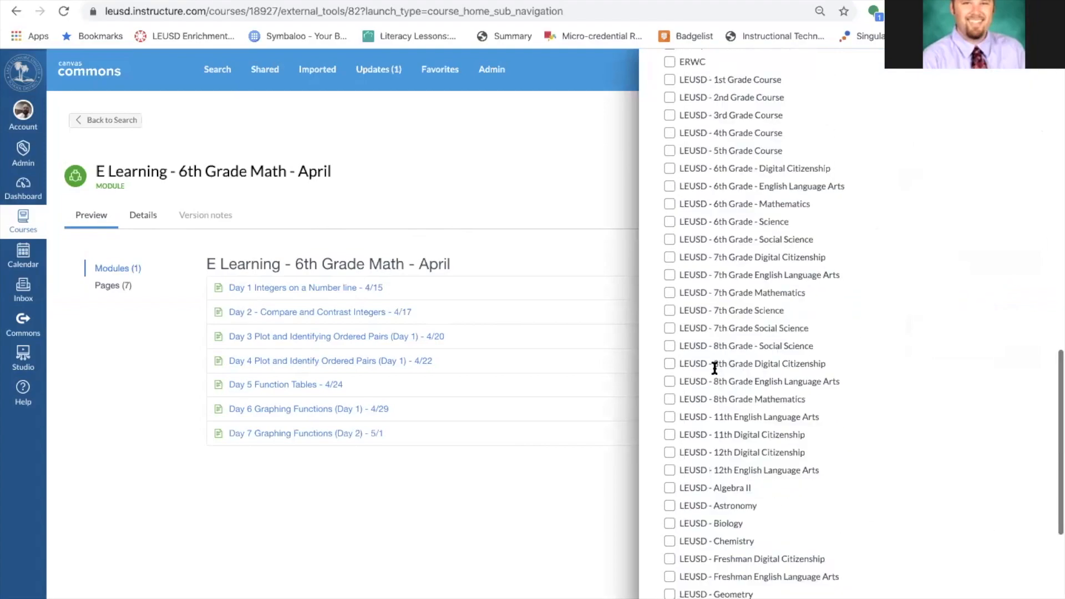
scroll(715, 371, "down", 10)
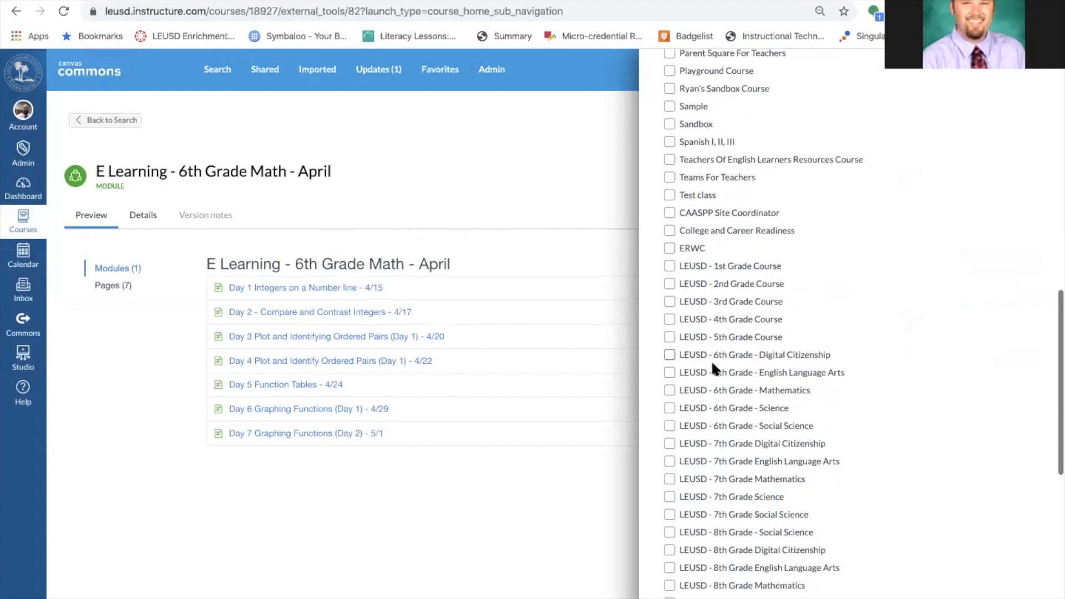
left_click(670, 390)
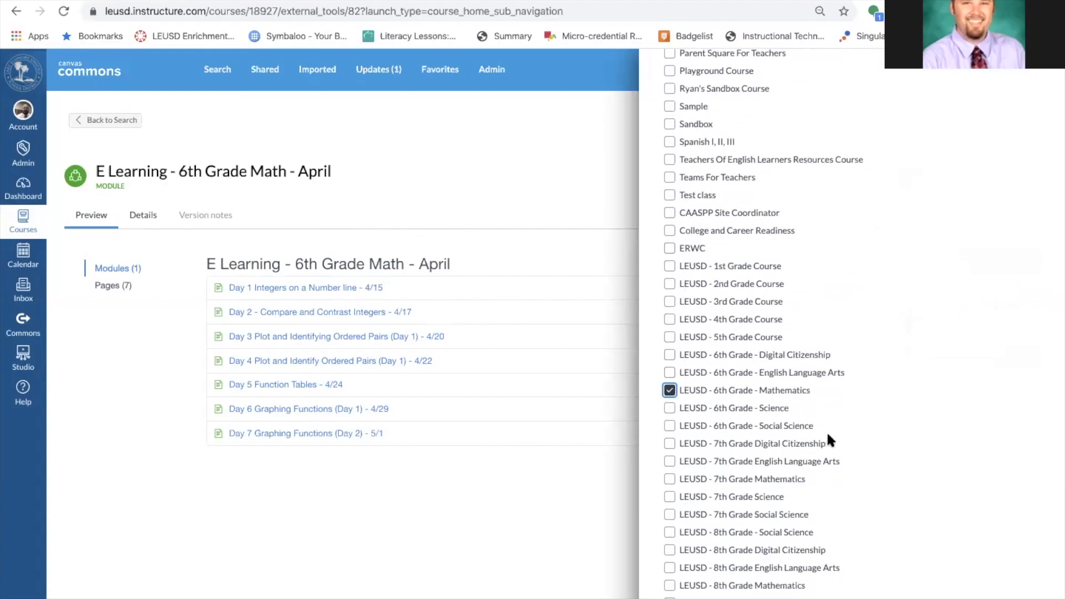
scroll(826, 433, "down", 9)
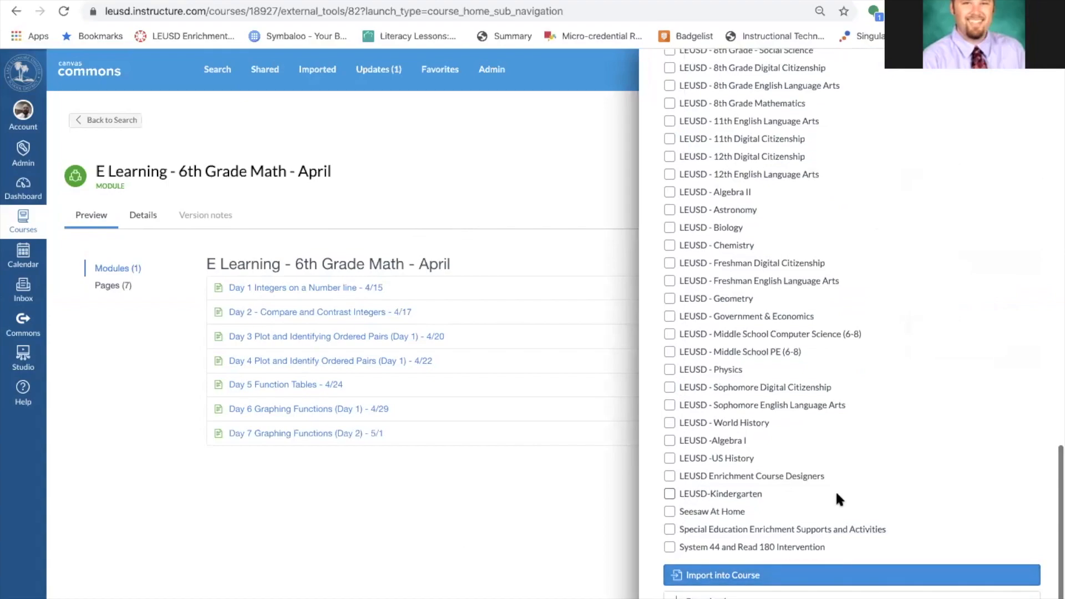
scroll(835, 461, "up", 10)
left_click(669, 462)
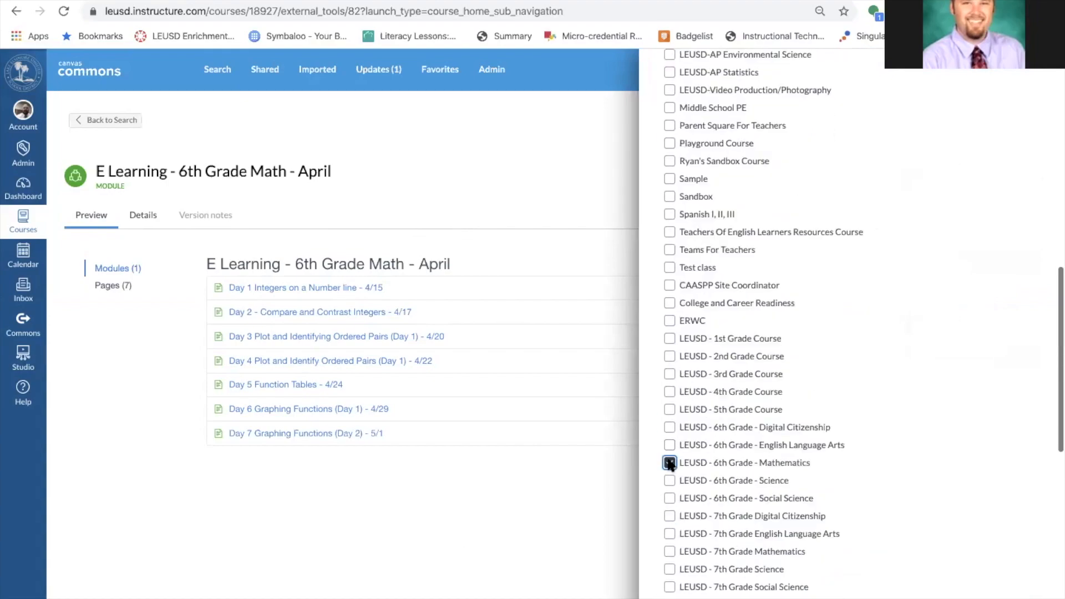
Tick Playground Course as the destination and import the module into it.
scroll(795, 301, "up", 2)
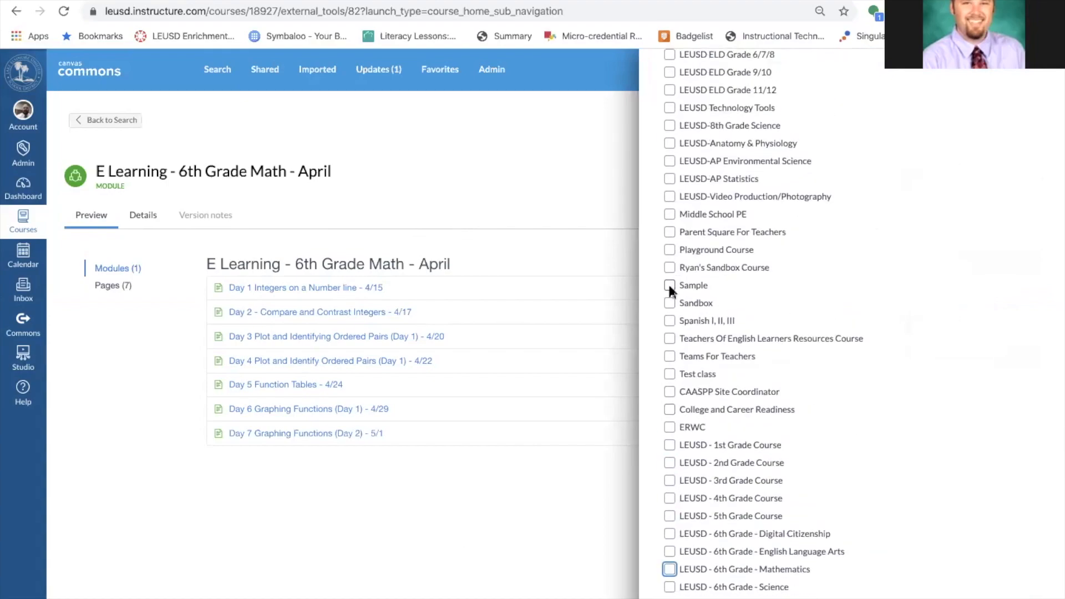
left_click(669, 249)
scroll(796, 281, "down", 10)
scroll(774, 364, "up", 10)
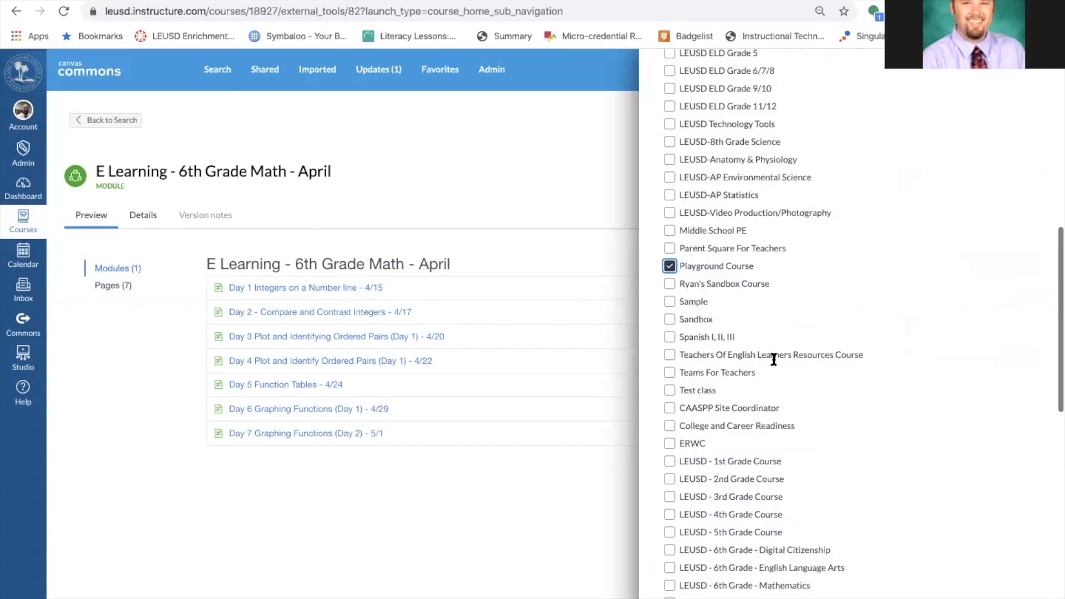
left_click(669, 278)
double_click(669, 278)
left_click(669, 277)
left_click(668, 243)
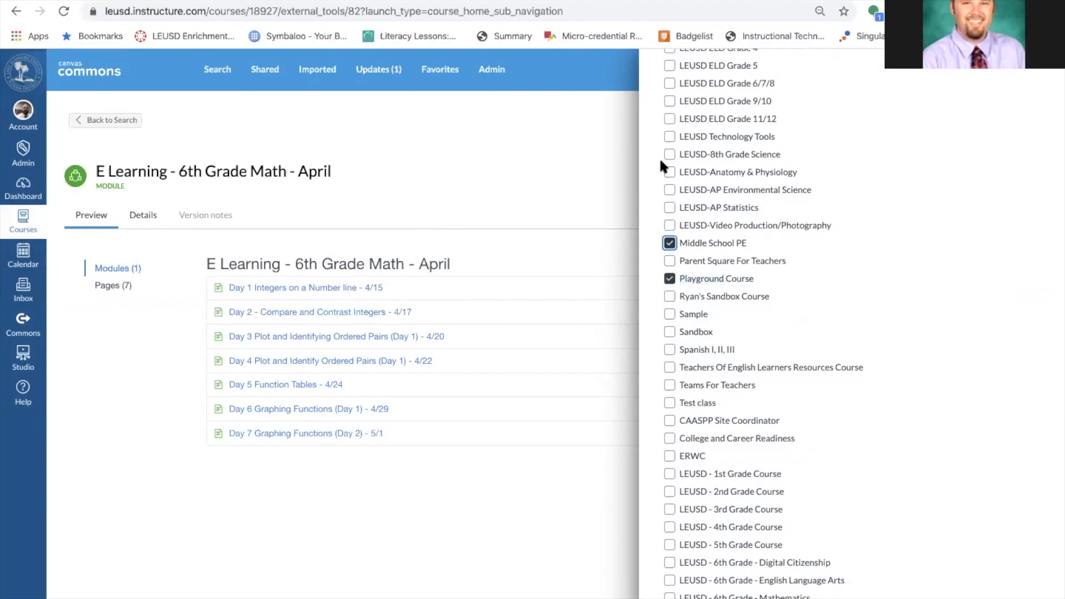
left_click(668, 173)
left_click(669, 243)
scroll(844, 304, "down", 10)
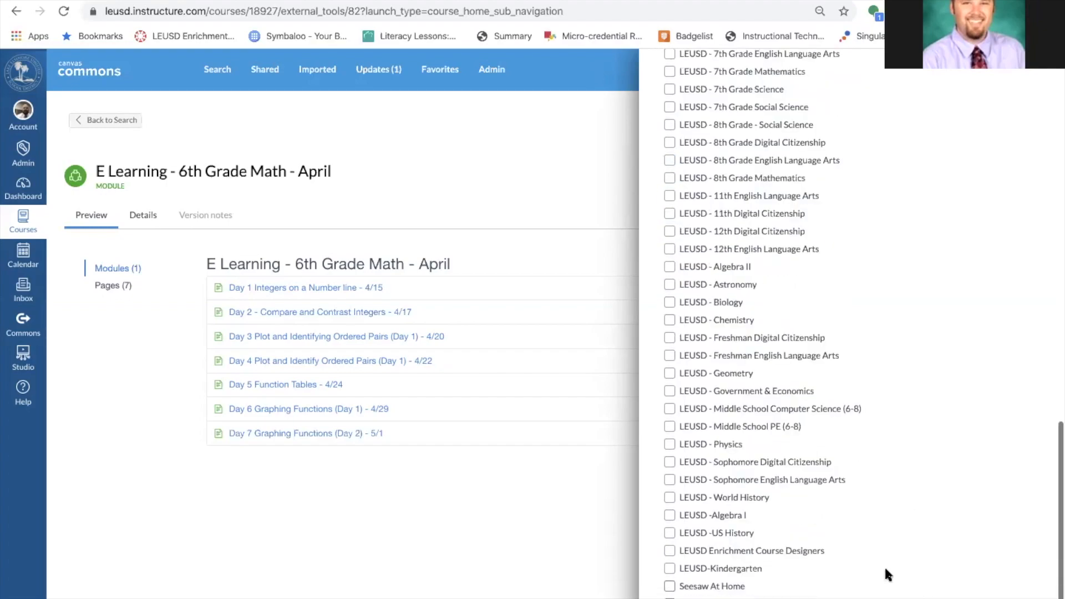
scroll(884, 564, "down", 2)
left_click(756, 576)
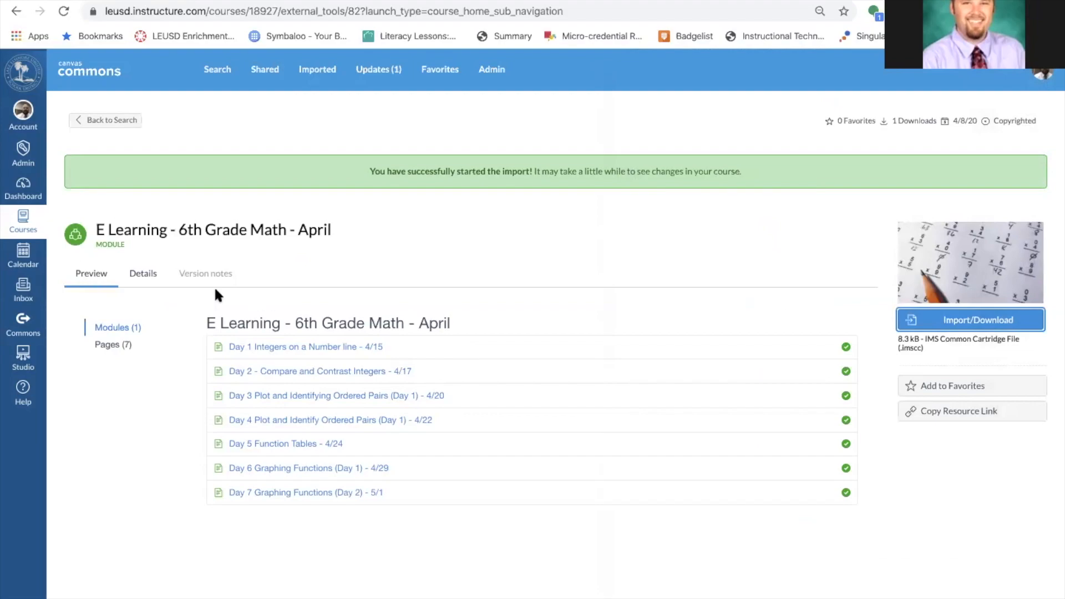
left_click(109, 120)
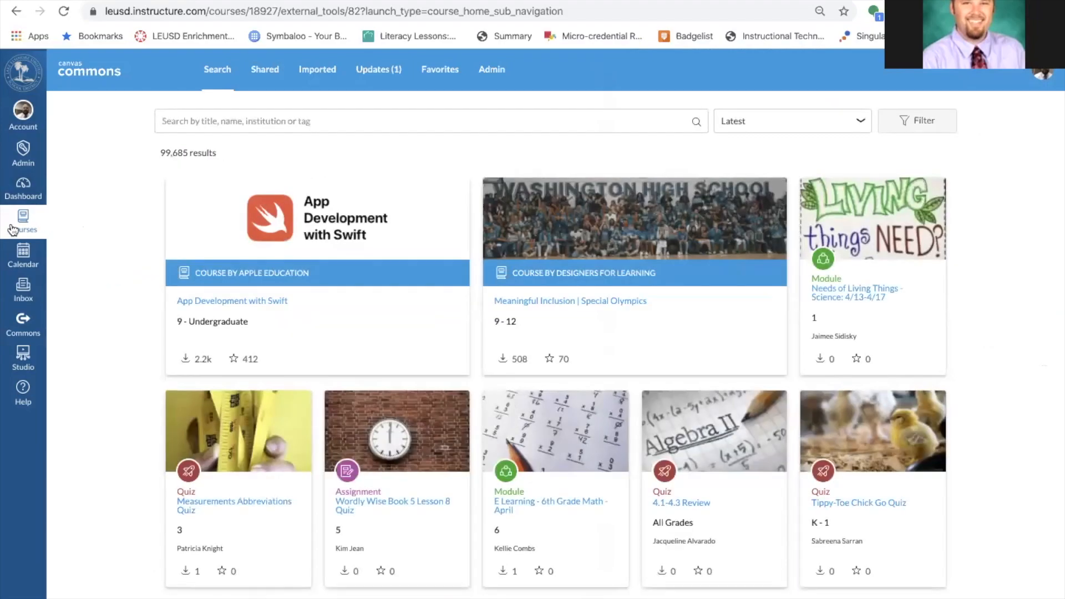
In the Playground Course modules, remove the Day 3 lesson from the E Learning module.
left_click(13, 229)
left_click(88, 200)
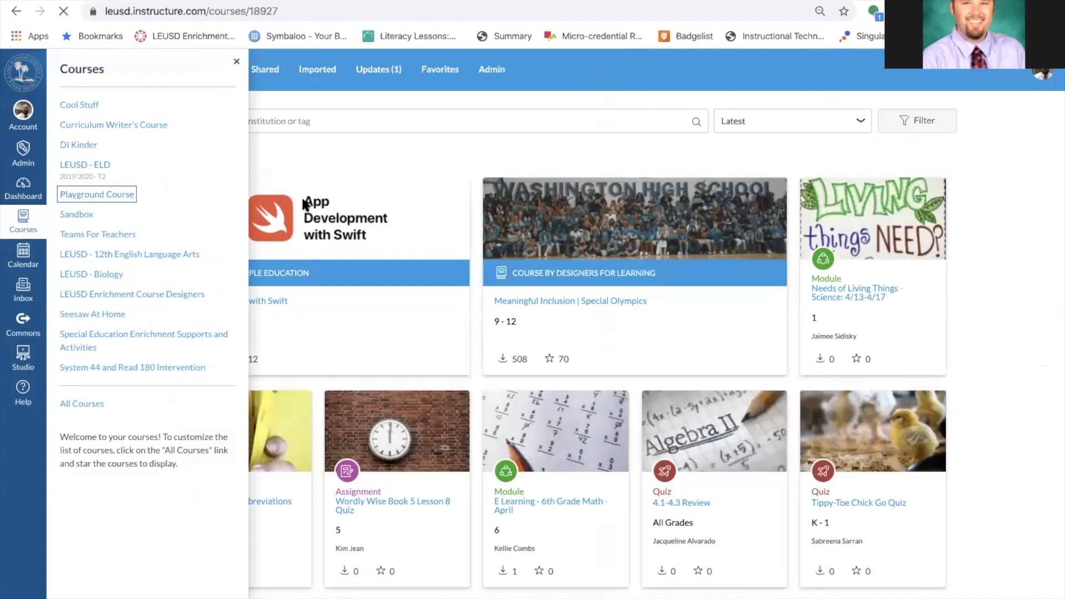
scroll(331, 256, "down", 1)
scroll(330, 260, "down", 7)
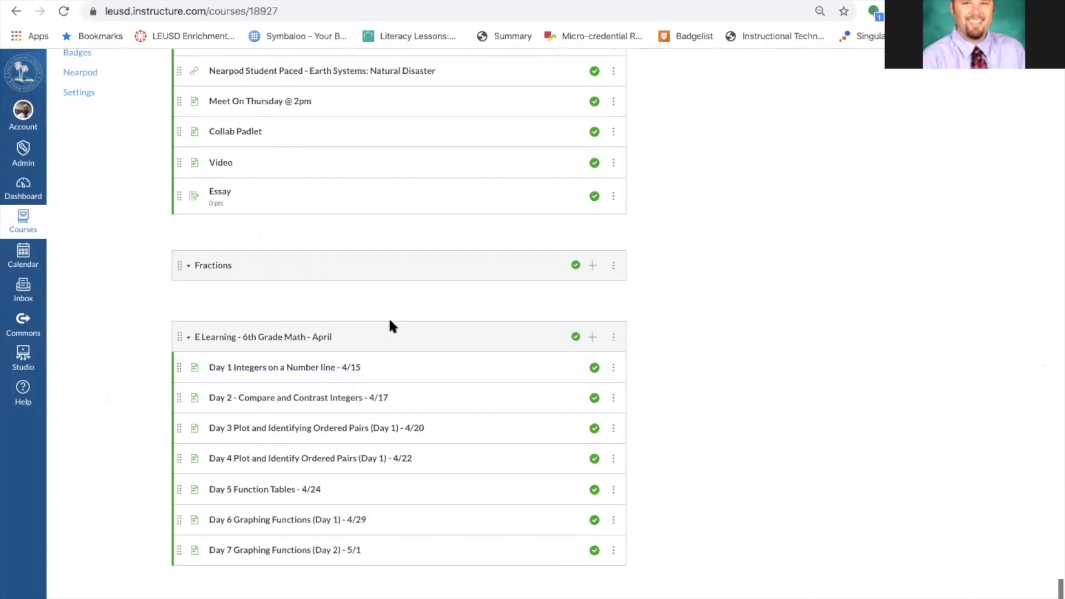
scroll(133, 313, "up", 1)
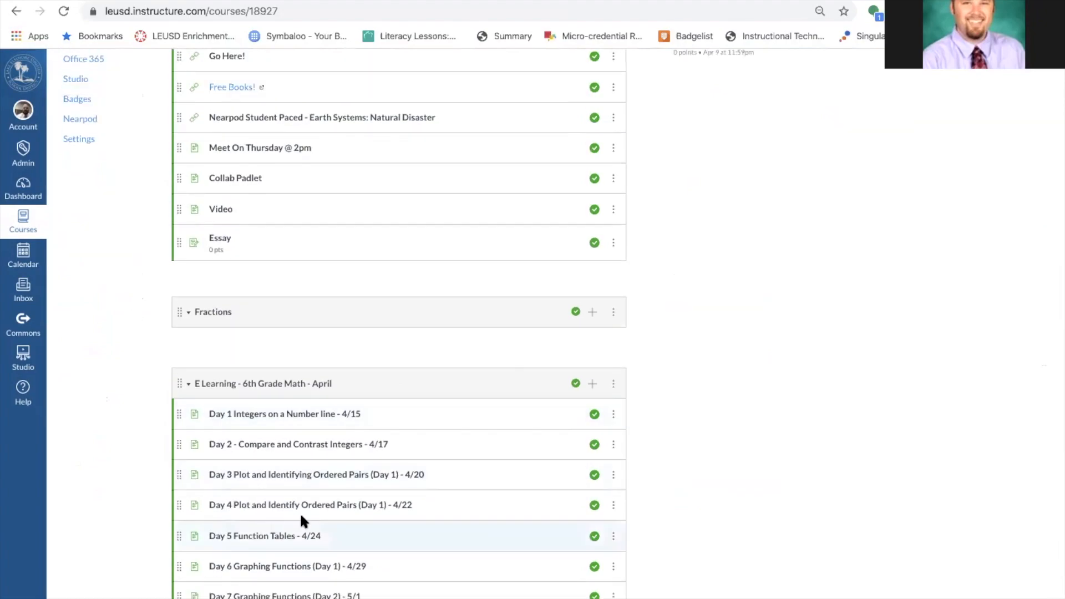
left_click(614, 476)
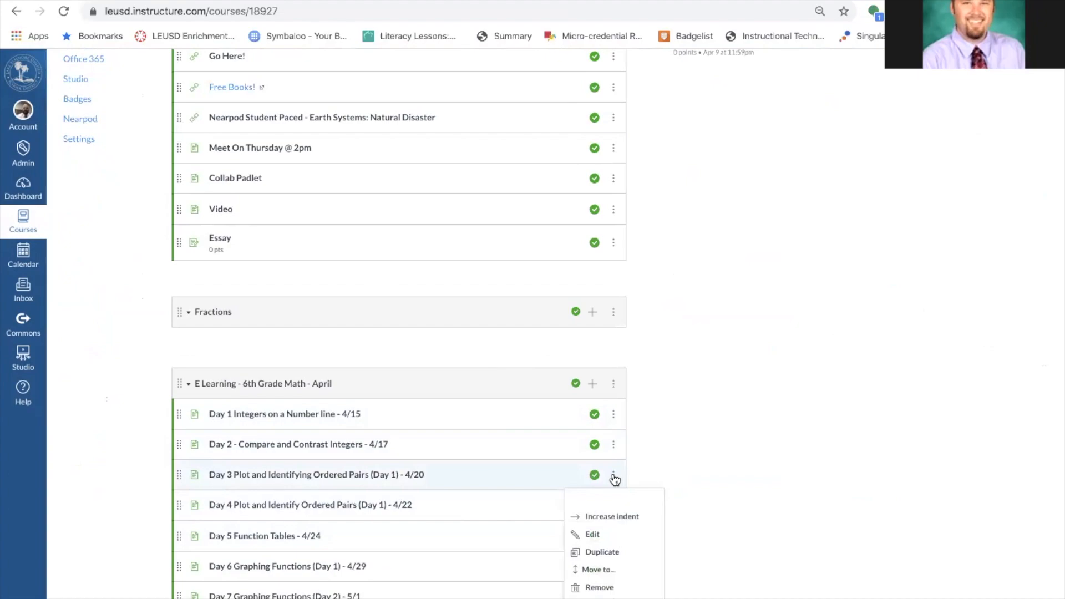
scroll(660, 432, "down", 1)
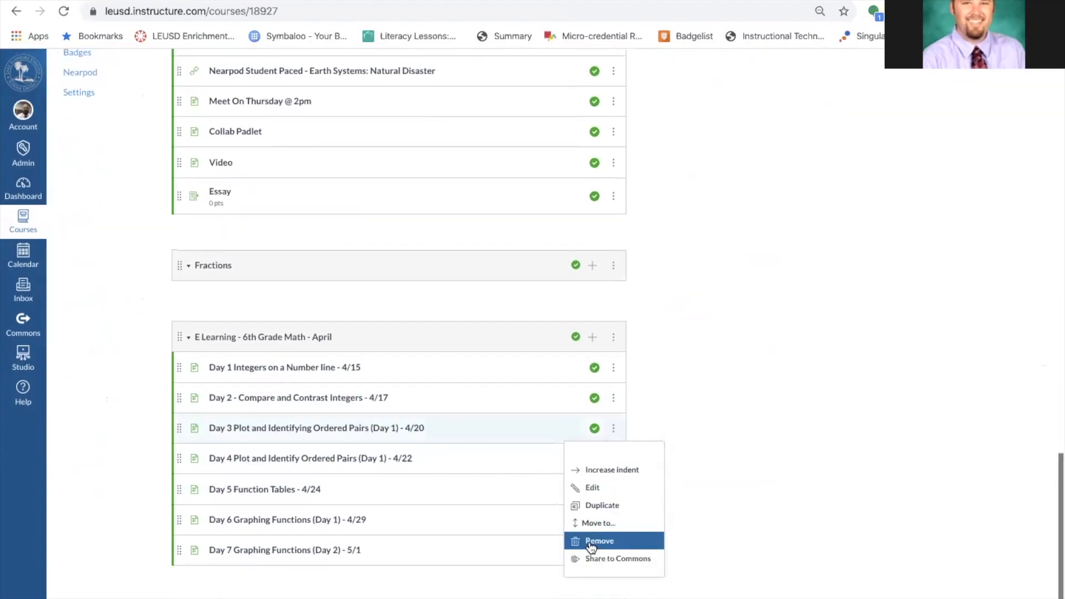
left_click(661, 94)
Open the 'Day 2 - Compare and Contrast Integers' page in the editor, then return to Modules.
left_click(286, 428)
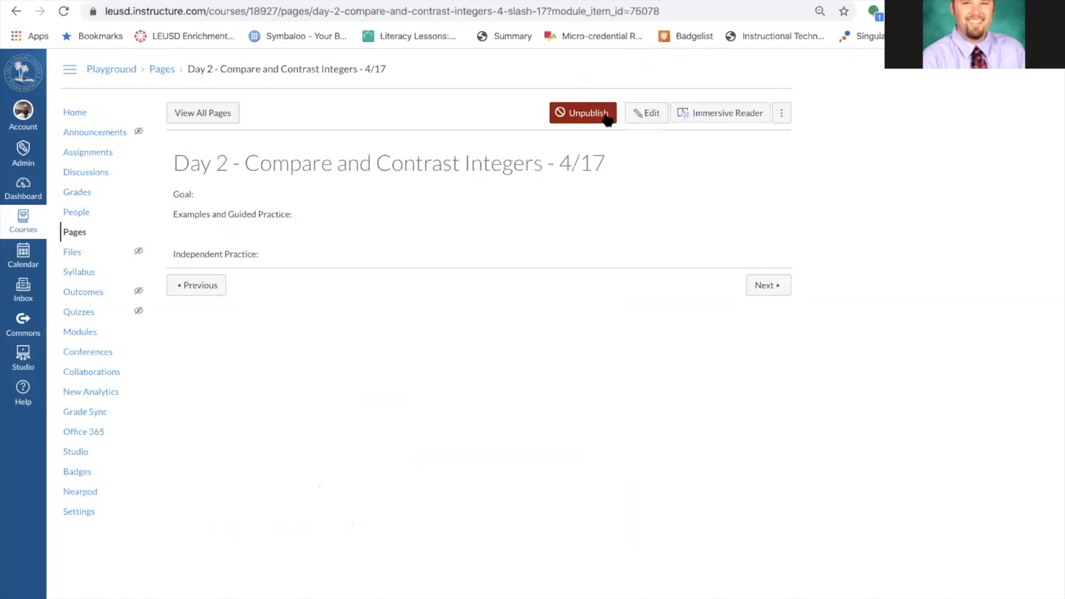
left_click(648, 113)
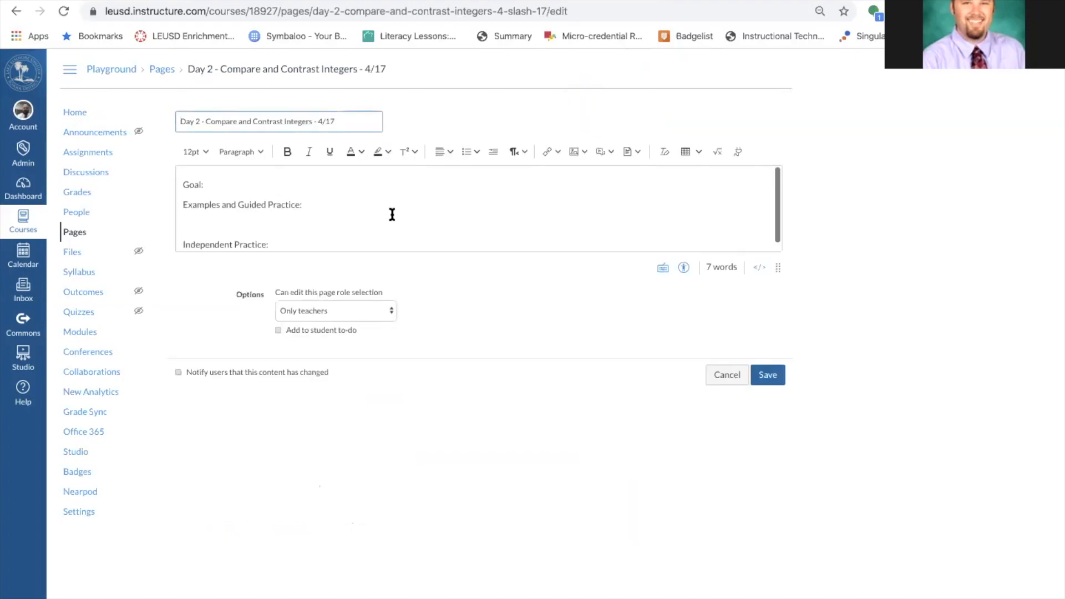
left_click(16, 12)
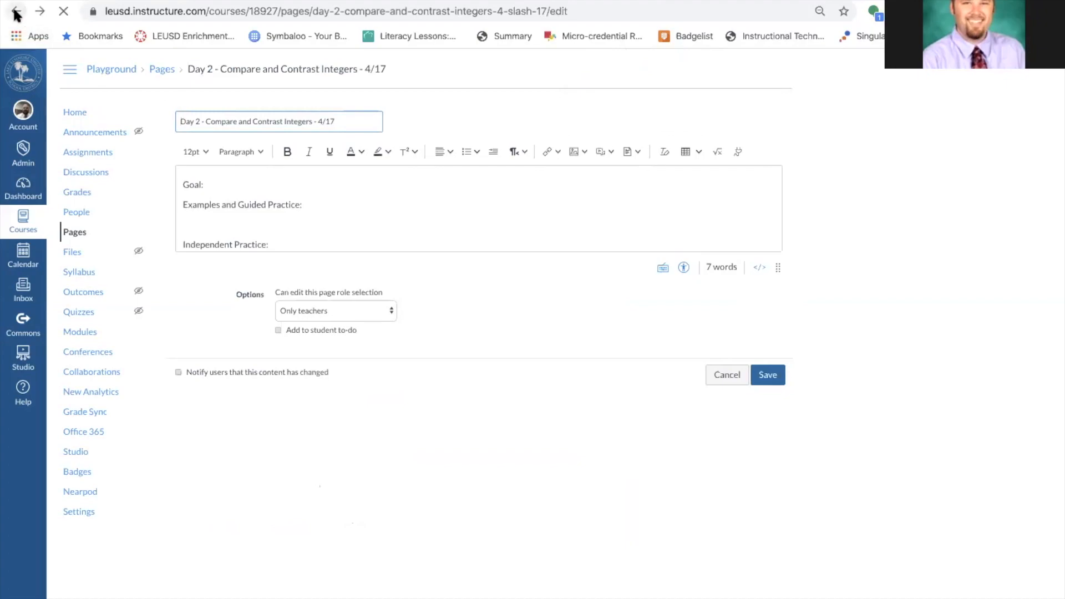
left_click(16, 12)
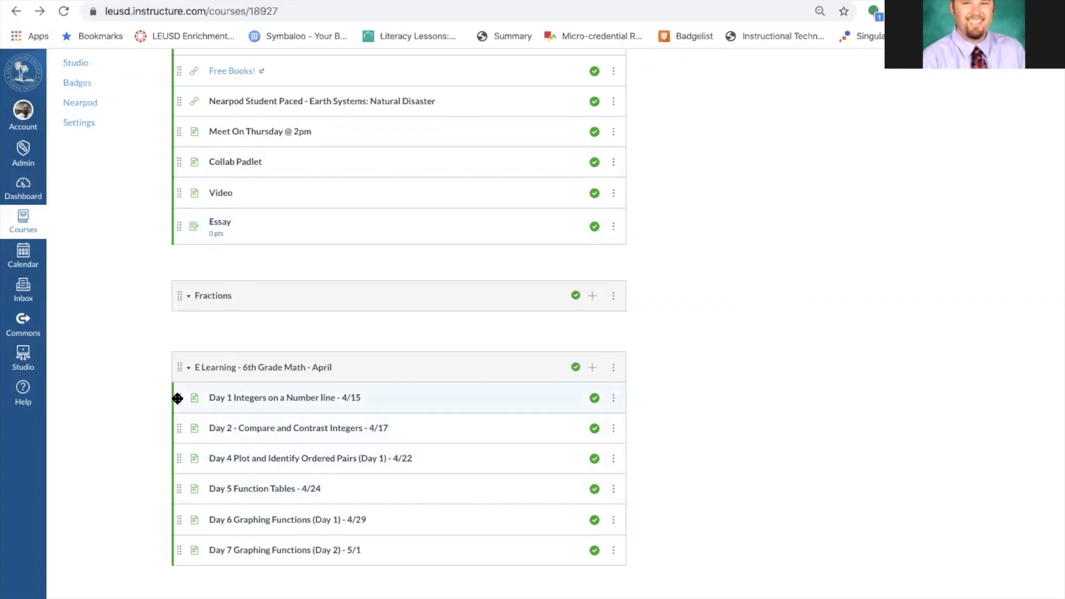
Drag the Day 1 and Day 2 lessons into the Welcome! module and unpublish the E Learning module.
left_click_drag(180, 398, 167, 254)
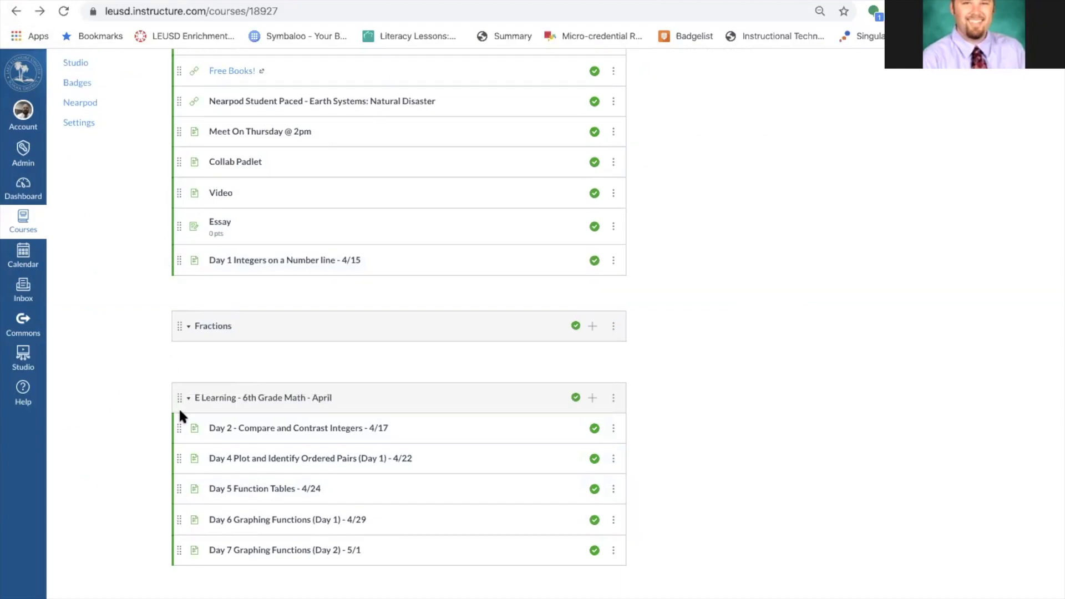
left_click_drag(173, 430, 162, 274)
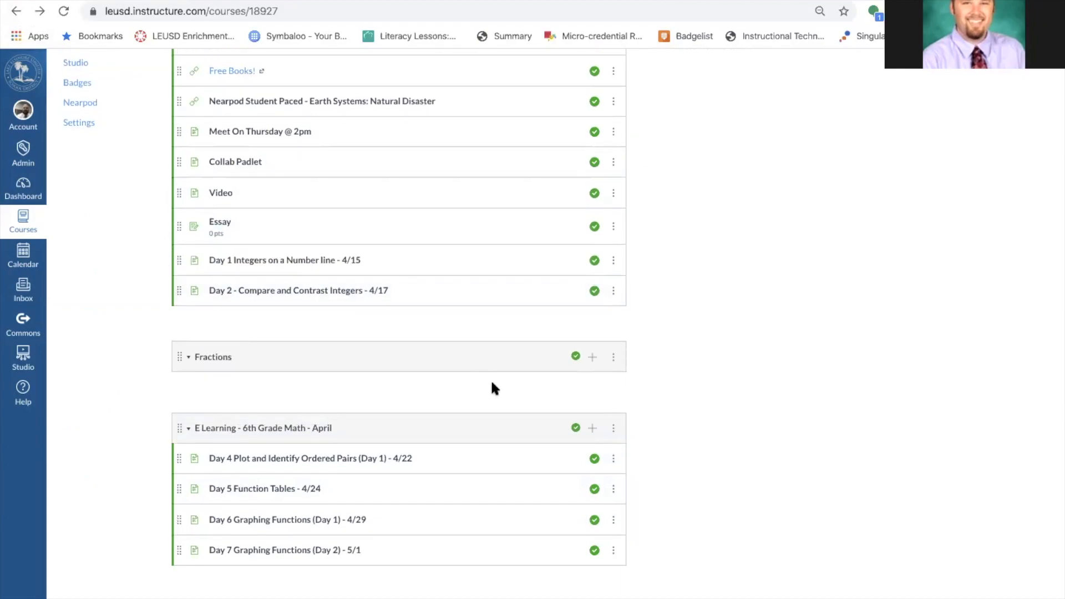
left_click(593, 428)
left_click(667, 473)
left_click(576, 428)
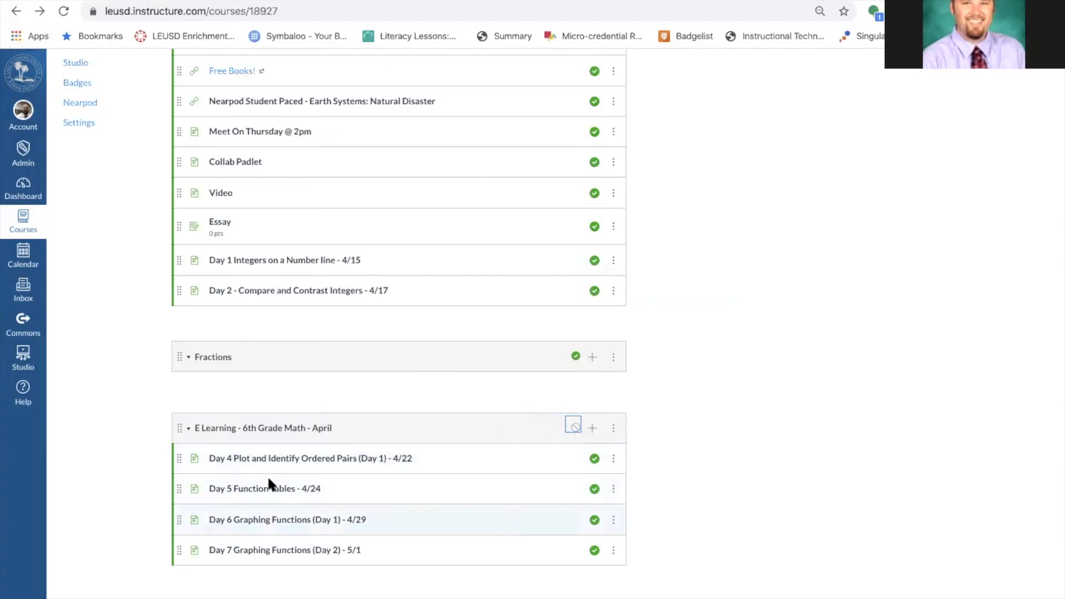
Move Day 4 into the Welcome! module and place Day 2 above Essay.
left_click_drag(169, 459, 169, 308)
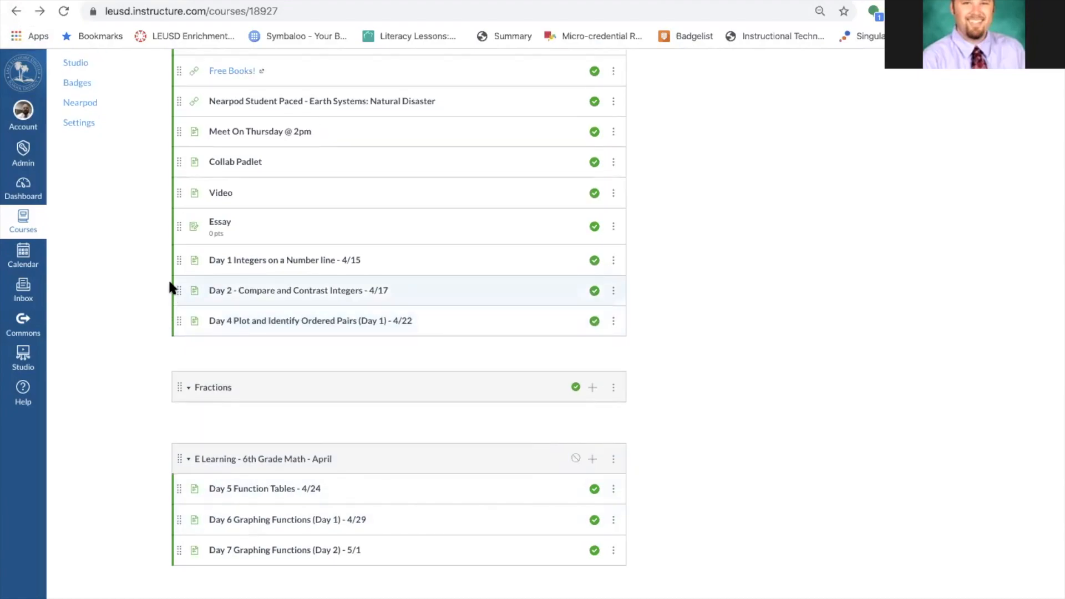
left_click_drag(173, 242, 173, 216)
left_click(298, 222)
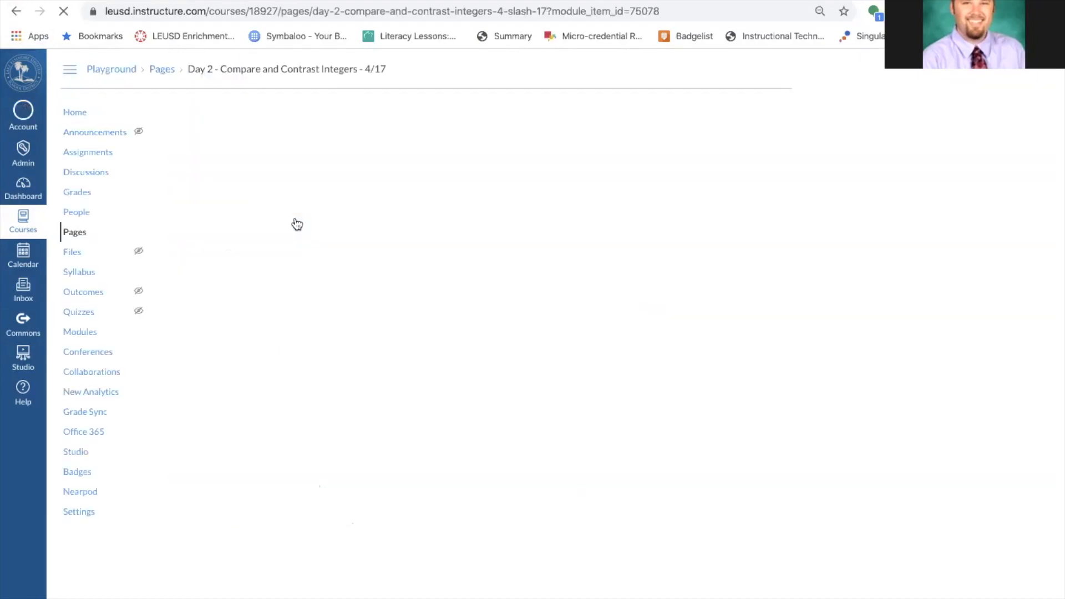
Delete the 'Examples and Guided Practice:' line from the Day 2 page, save it, and go to the Dashboard.
left_click(646, 112)
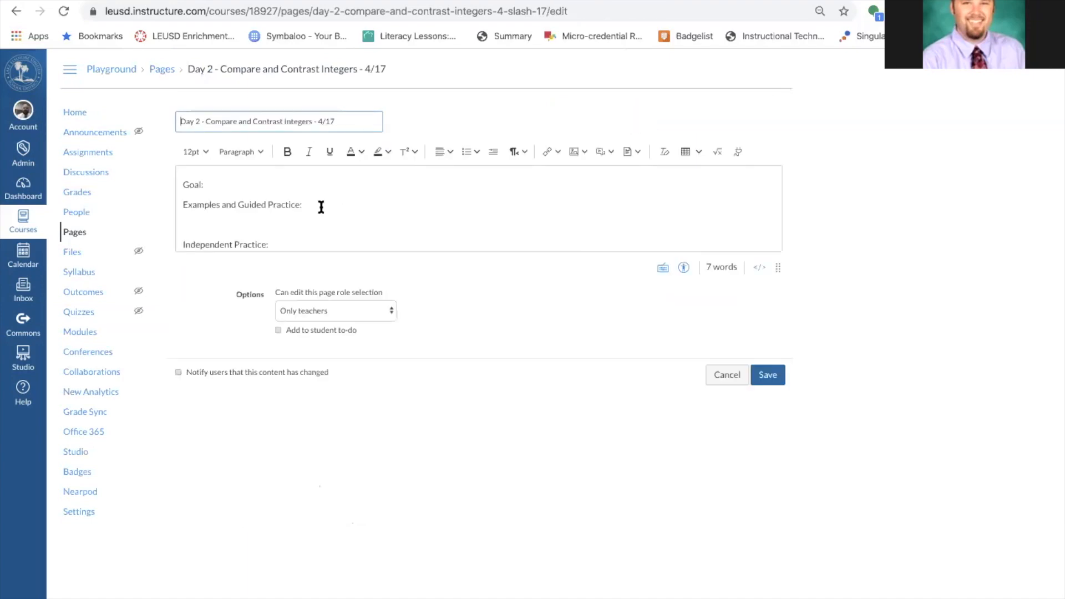
left_click_drag(330, 210, 146, 199)
key("BackSpace")
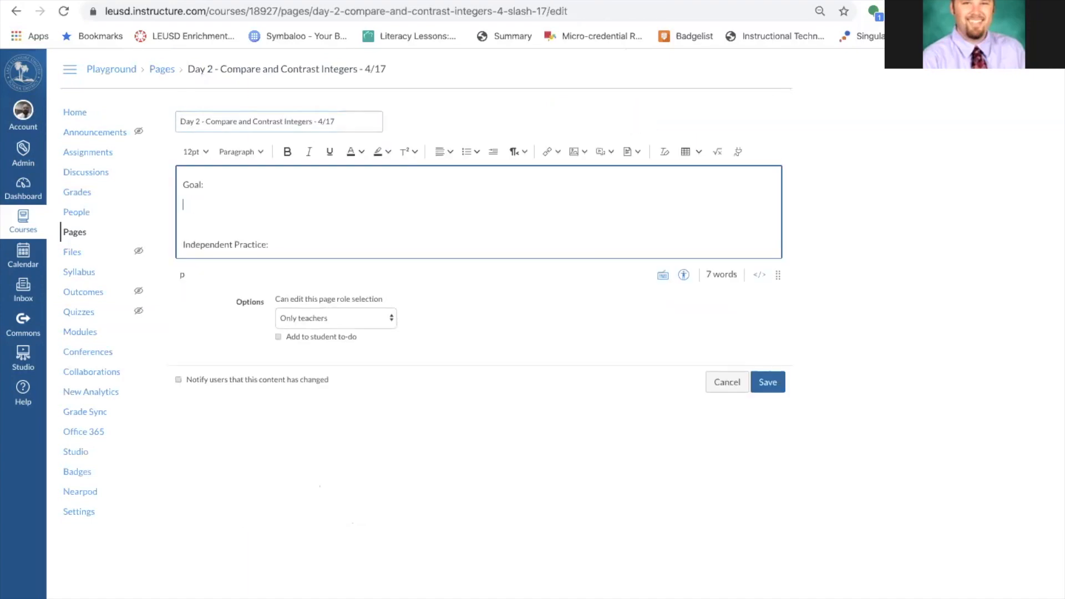
left_click(768, 381)
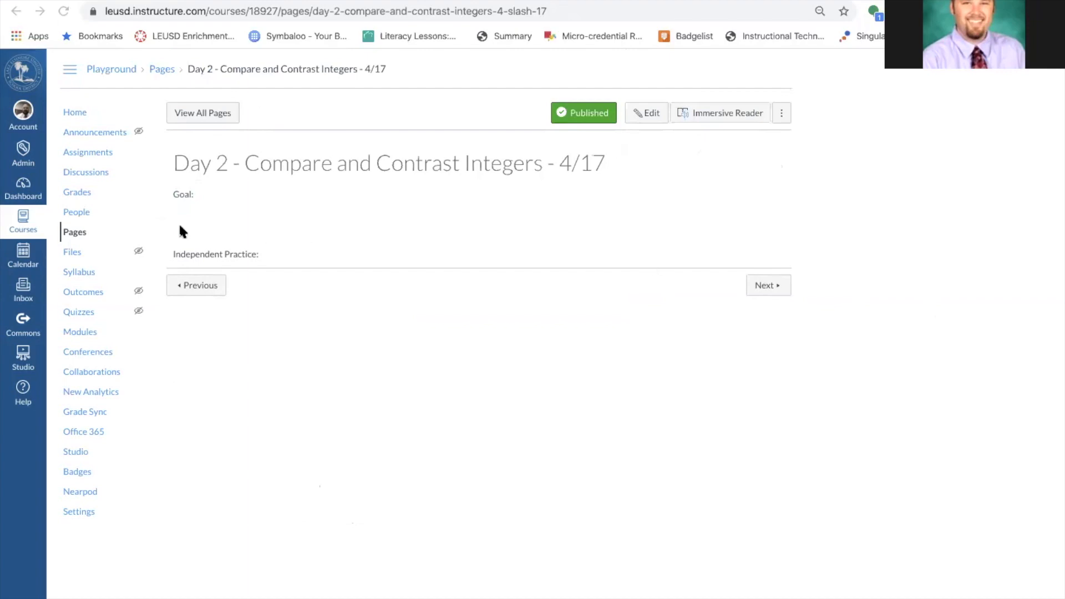
left_click(21, 192)
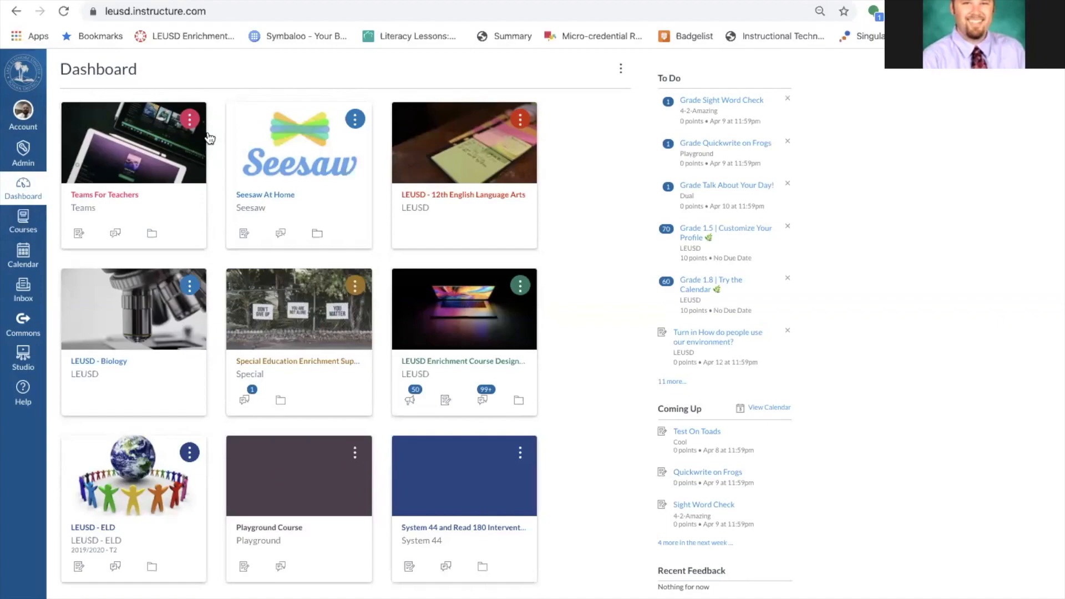
Open the LEUSD - 12th English Language Arts course from its Dashboard card.
left_click(23, 224)
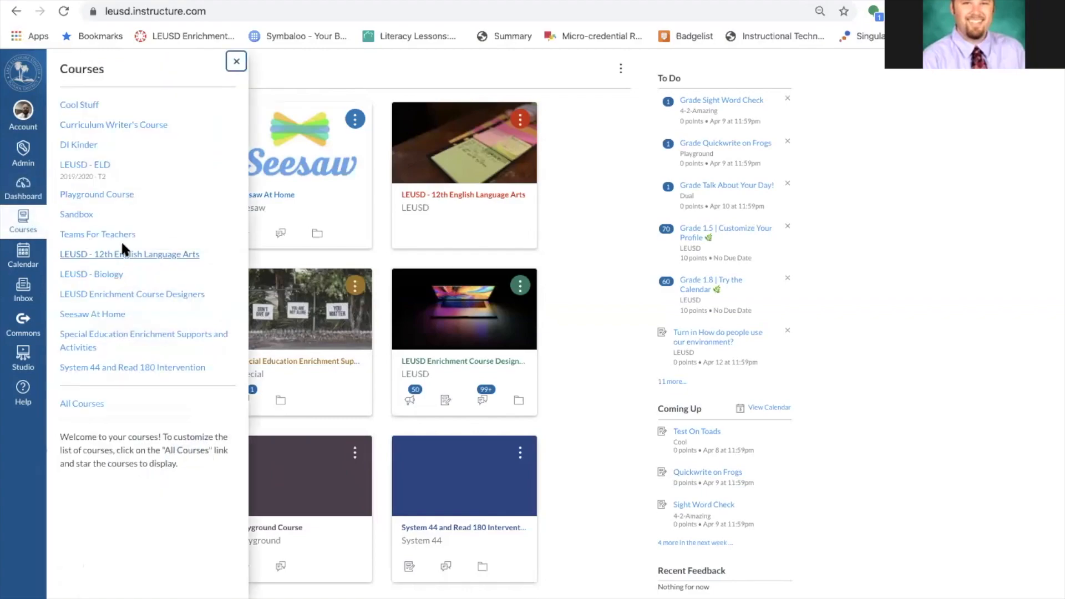
left_click(592, 242)
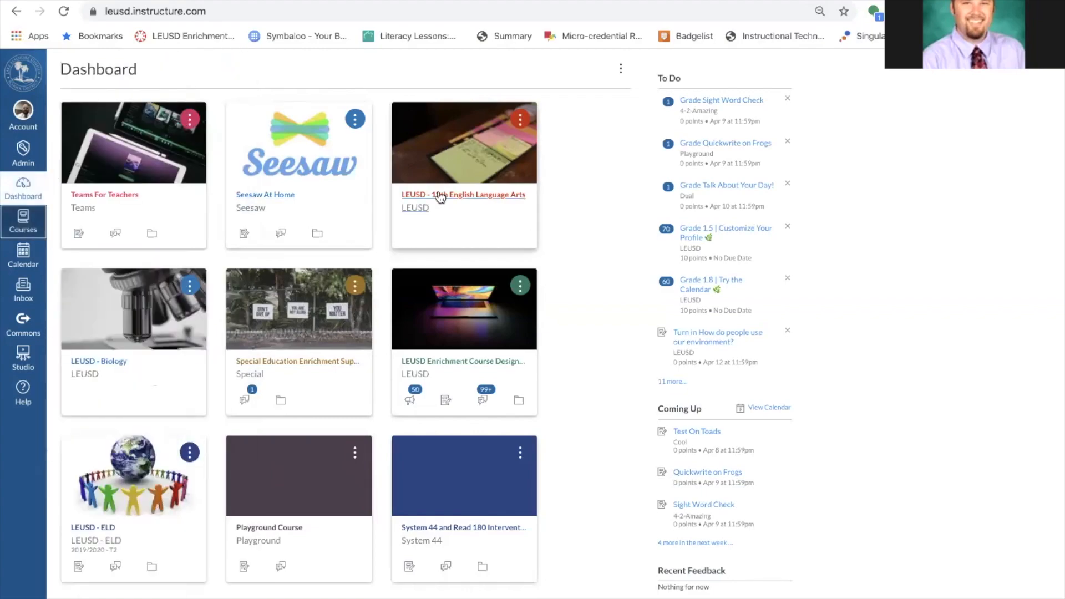
left_click(458, 195)
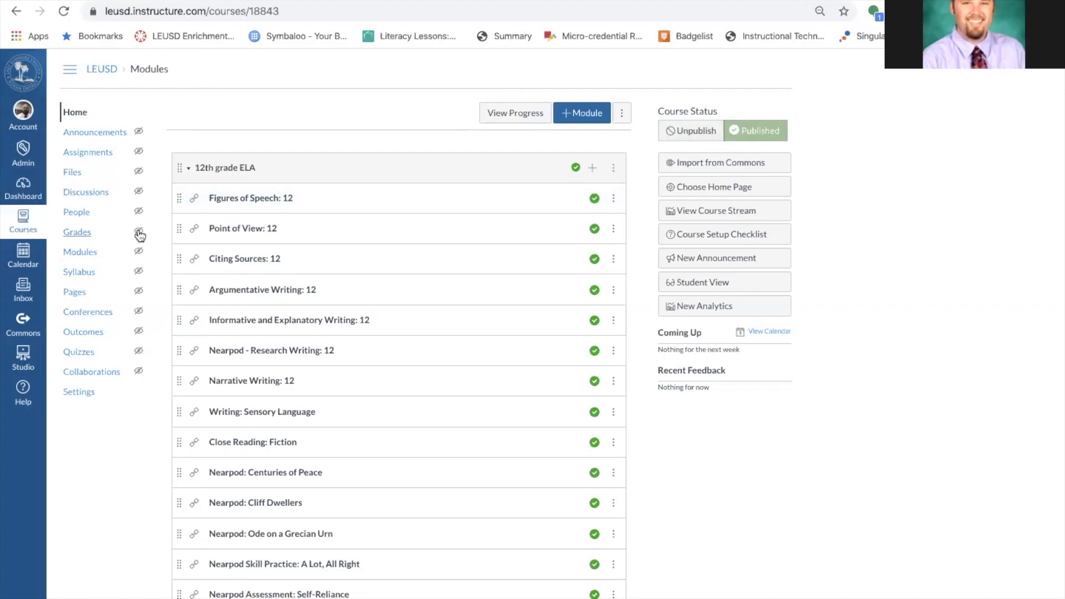
scroll(329, 450, "down", 15)
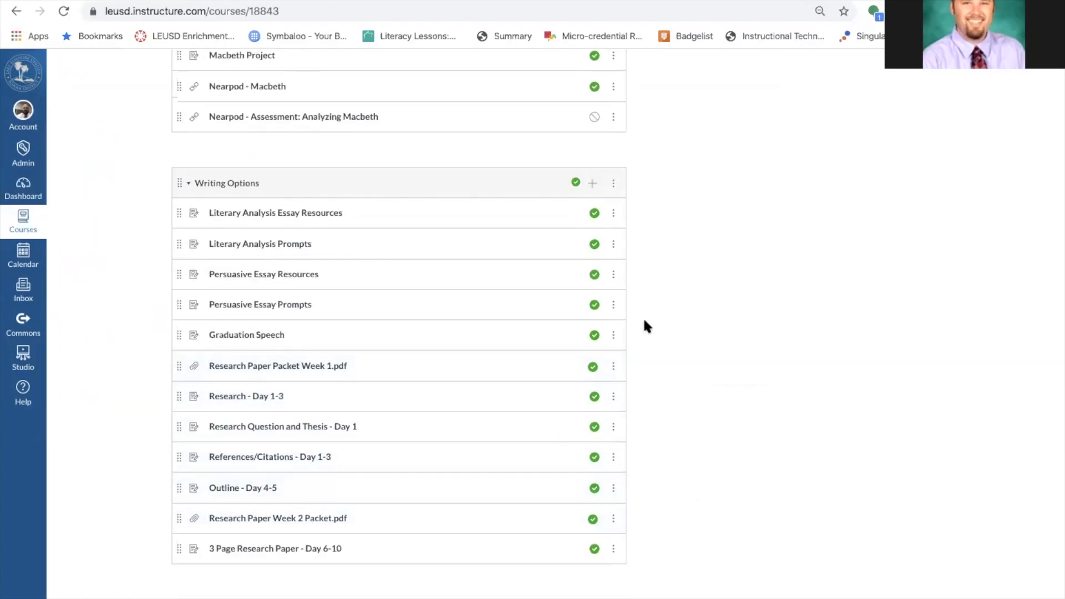
scroll(643, 319, "up", 10)
scroll(633, 191, "up", 10)
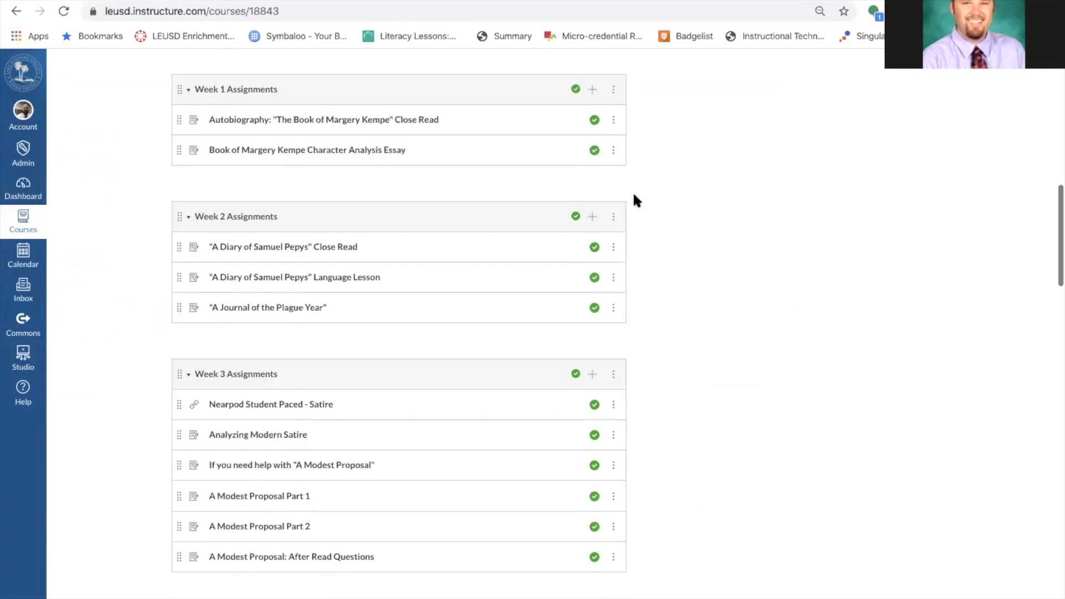
scroll(634, 197, "up", 4)
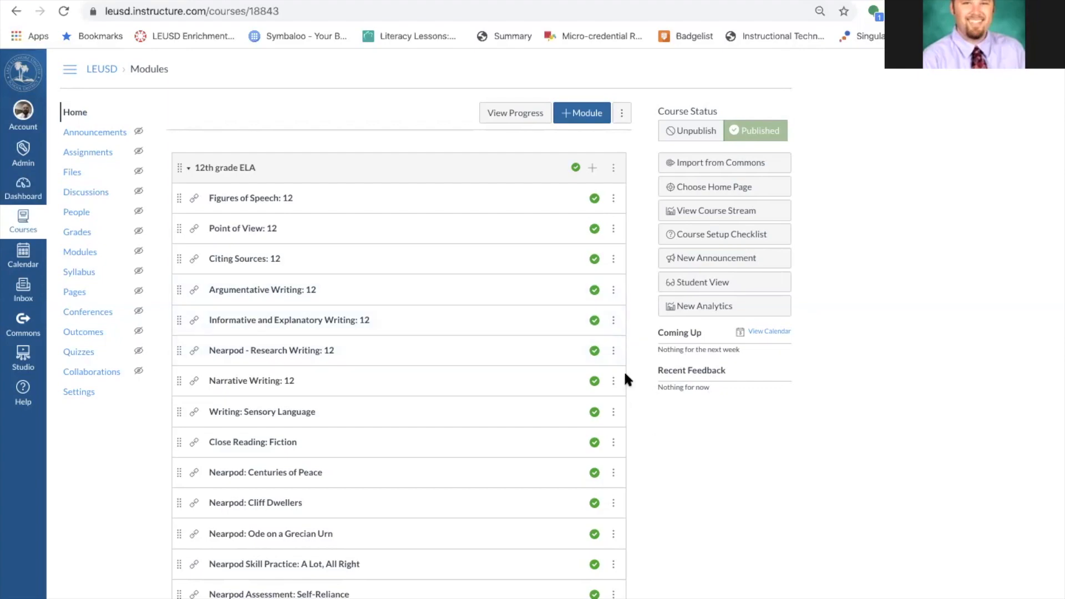
scroll(650, 378, "down", 6)
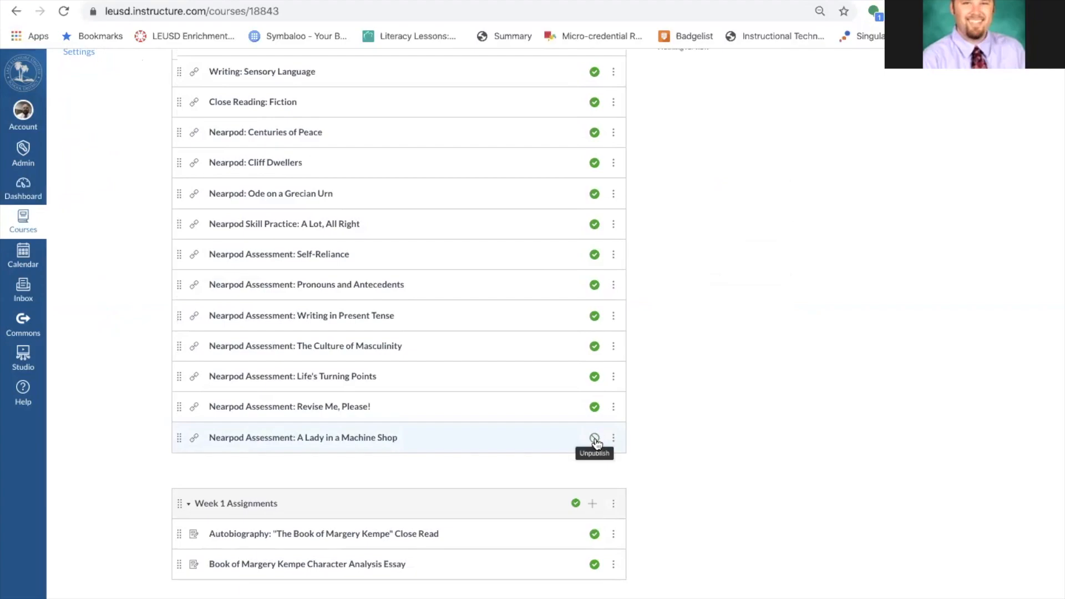
scroll(666, 380, "up", 6)
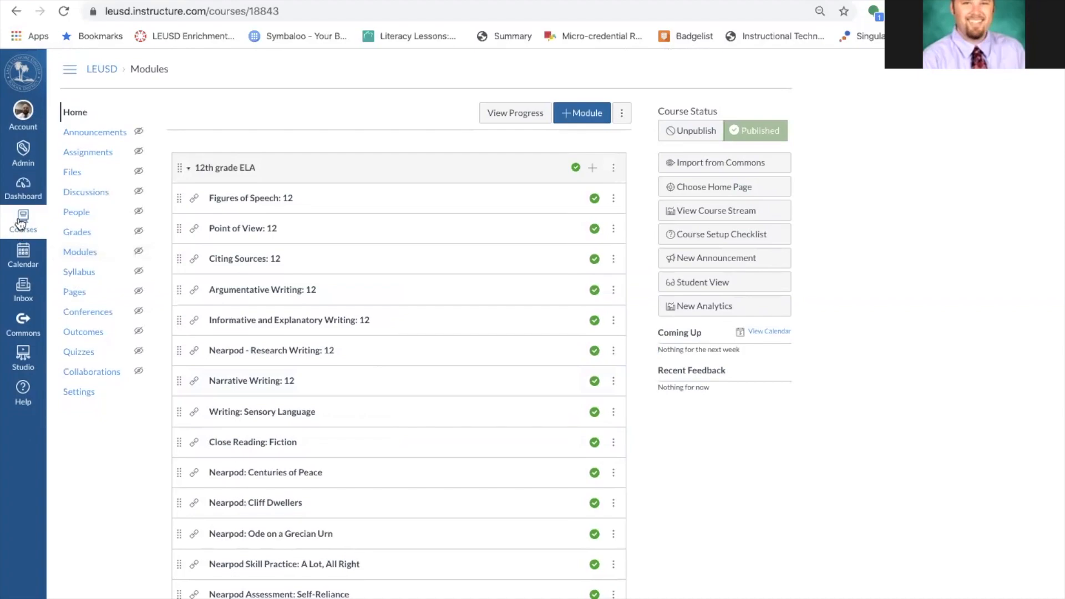
In Playground Course, start adding a Nearpod external tool item to the Studio Stuff module.
left_click(17, 224)
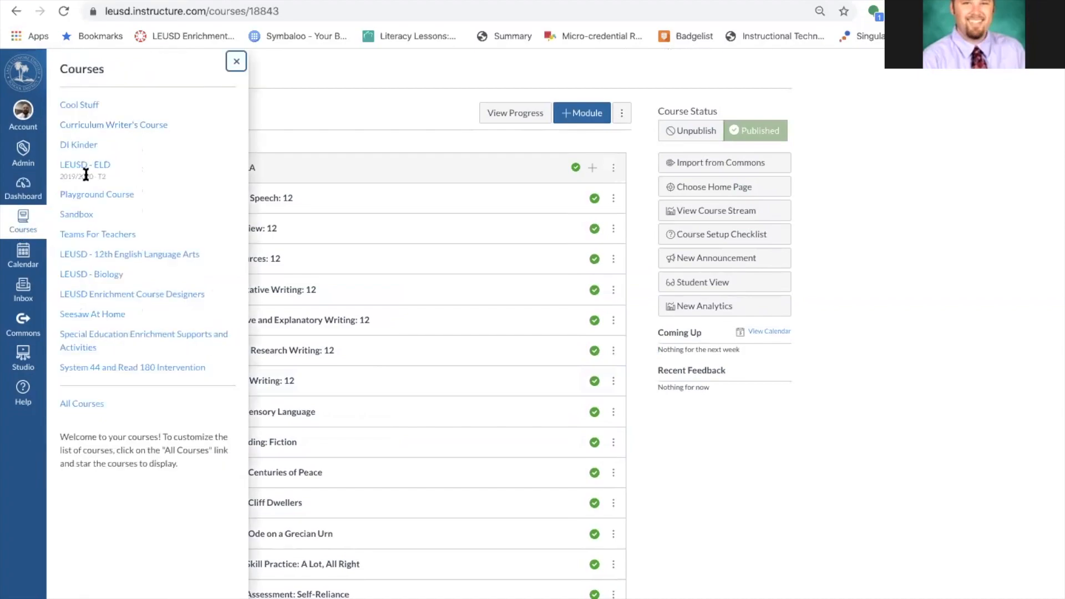
left_click(123, 199)
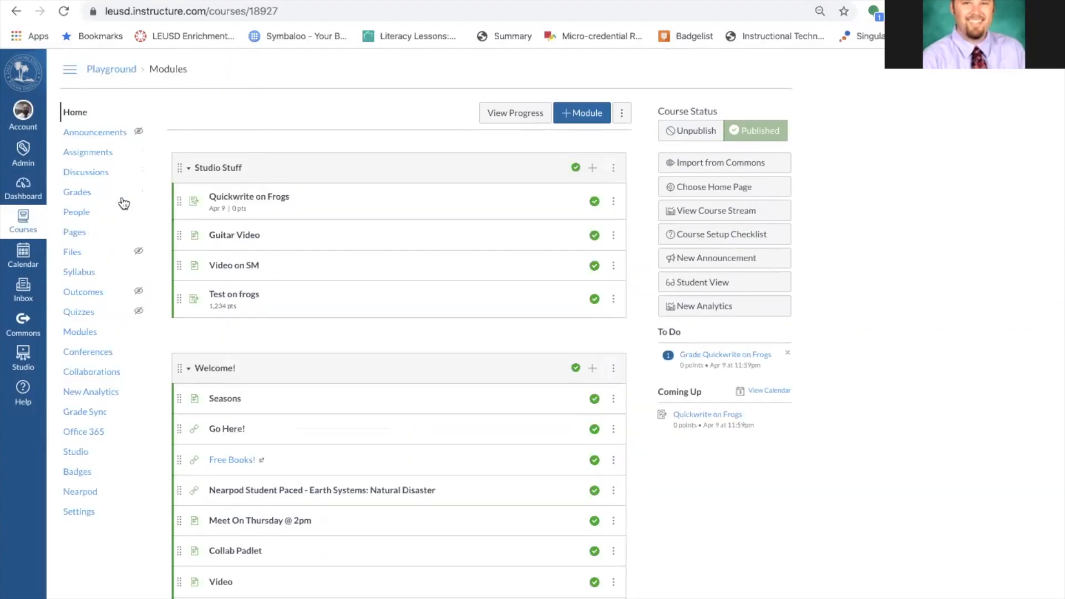
left_click(596, 169)
left_click(417, 250)
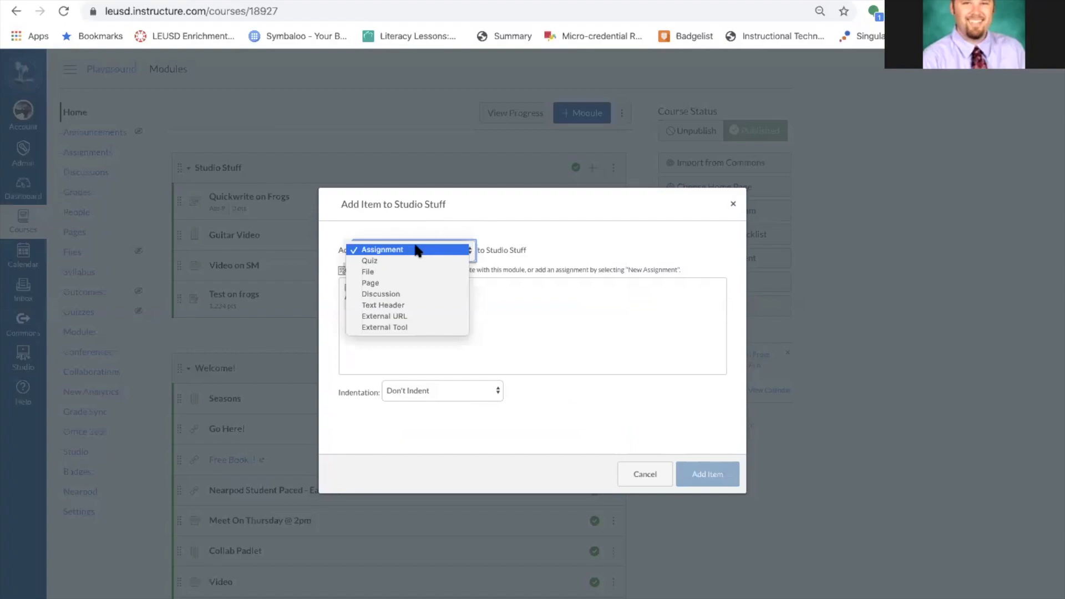
left_click(420, 327)
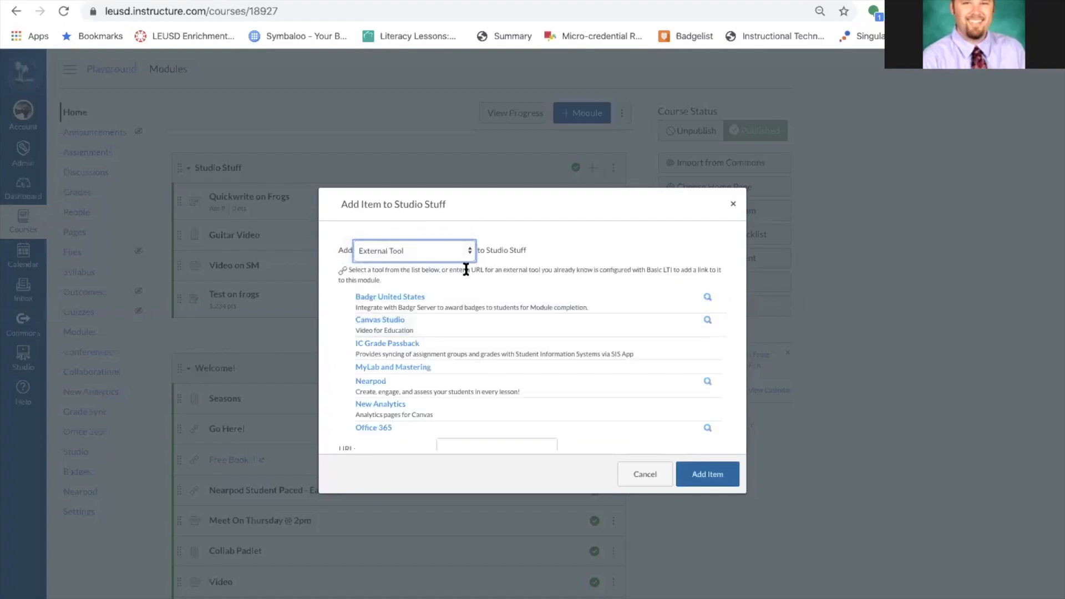
scroll(523, 278, "down", 1)
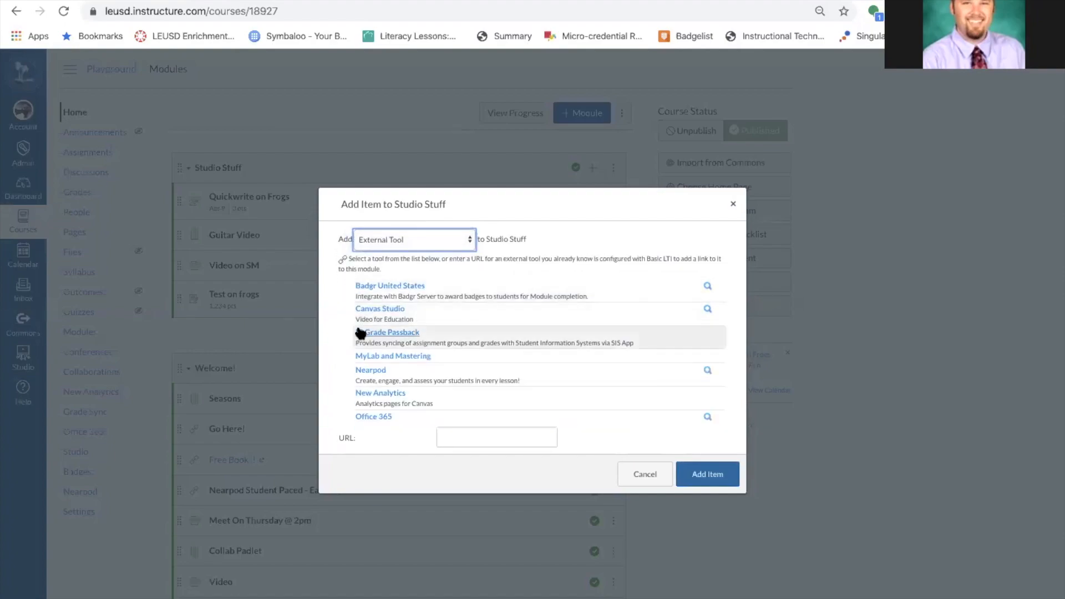
left_click(371, 370)
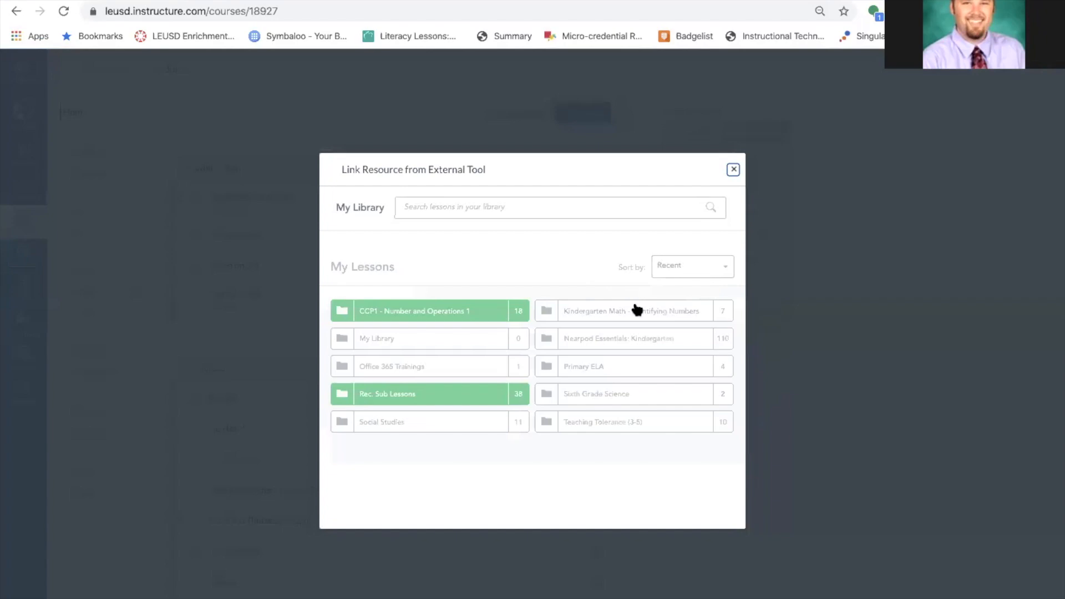
Link 'Are You a Producer or a Consumer?' as student-paced, add it, and publish the item.
left_click_drag(617, 172, 528, 135)
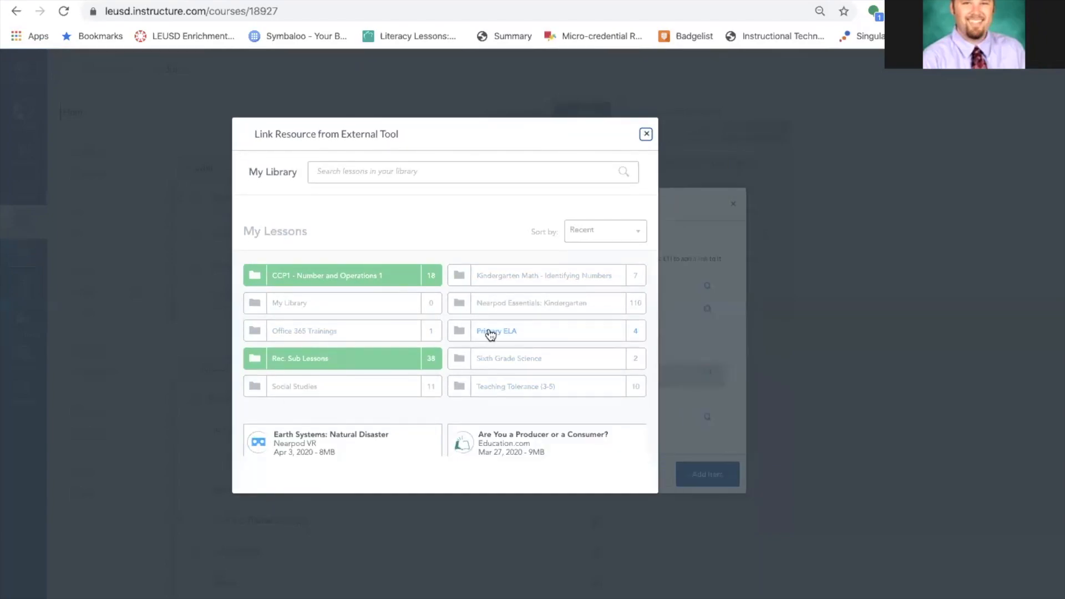
scroll(490, 334, "down", 5)
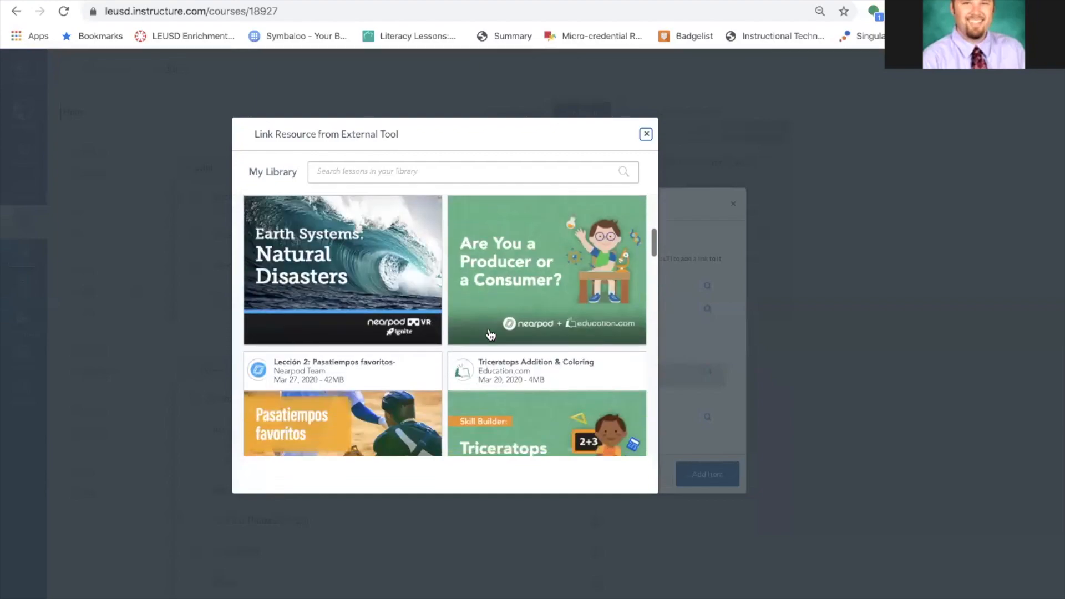
scroll(490, 334, "up", 1)
mouse_move(560, 242)
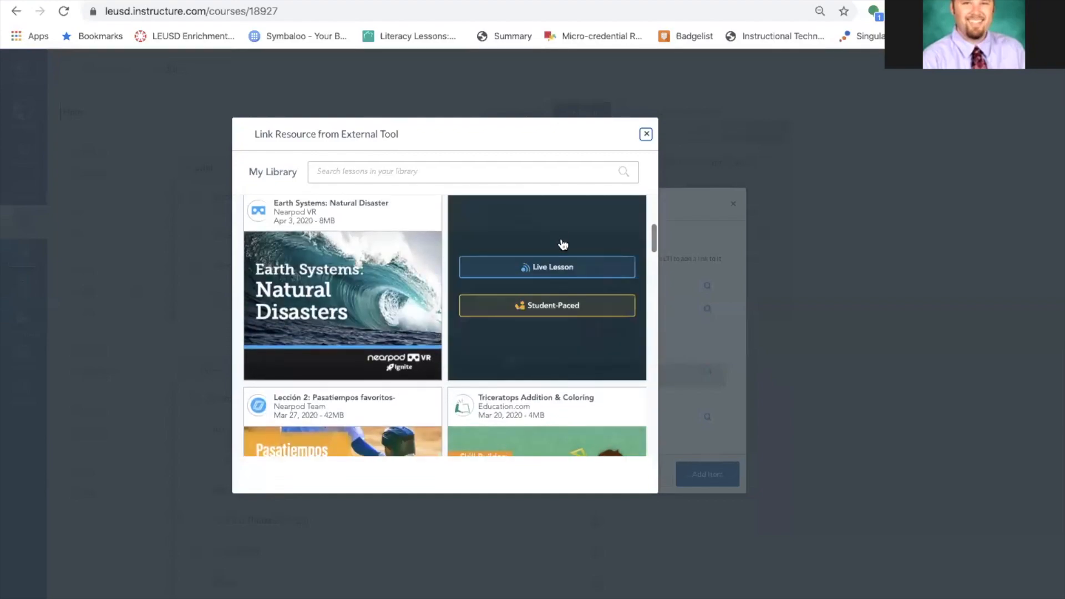
left_click(551, 307)
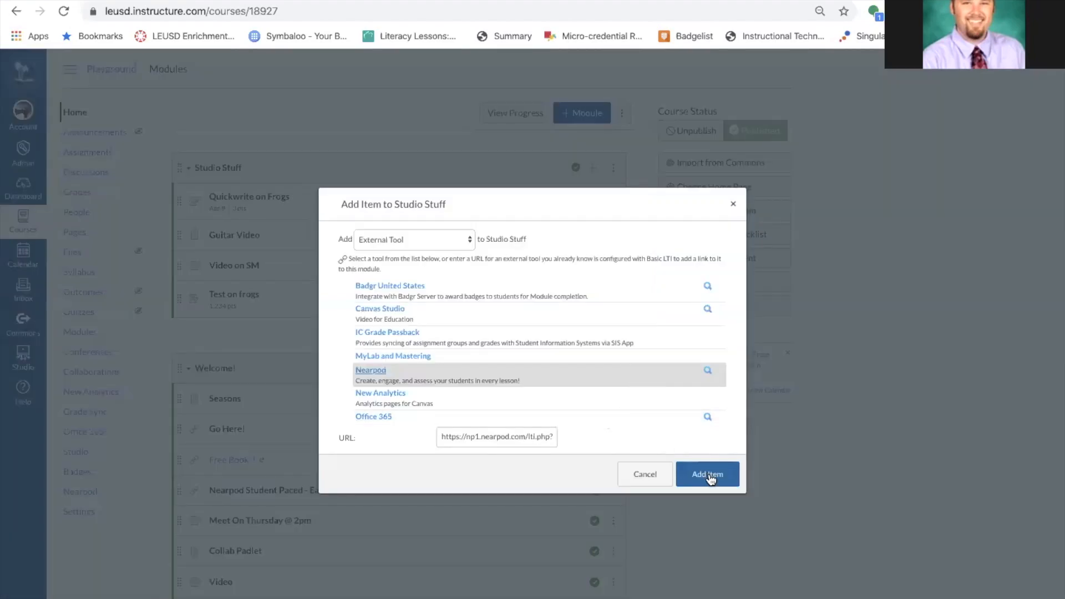
left_click(708, 473)
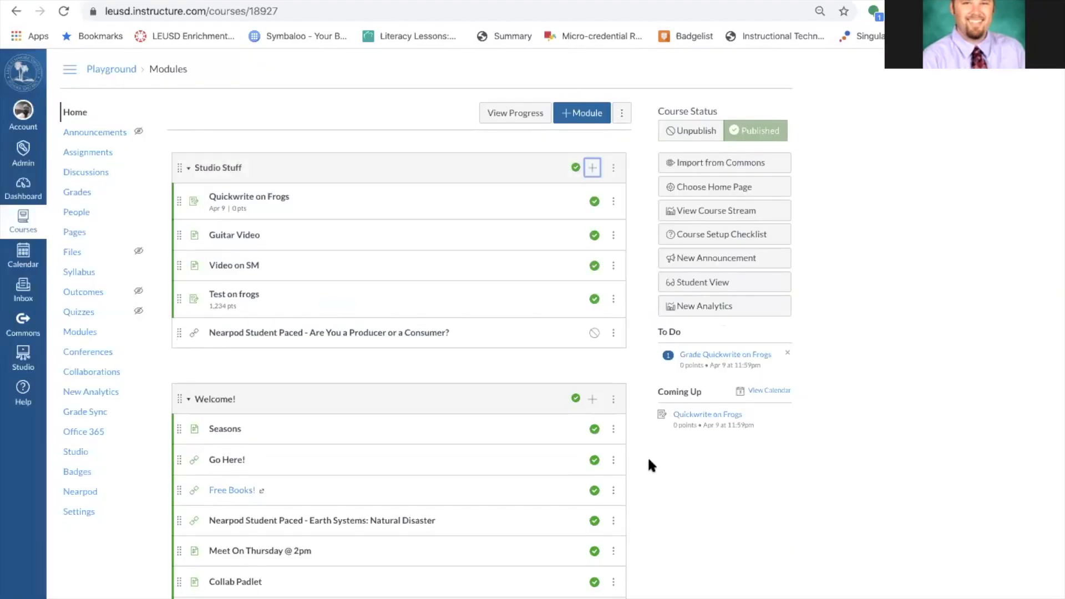
left_click(593, 333)
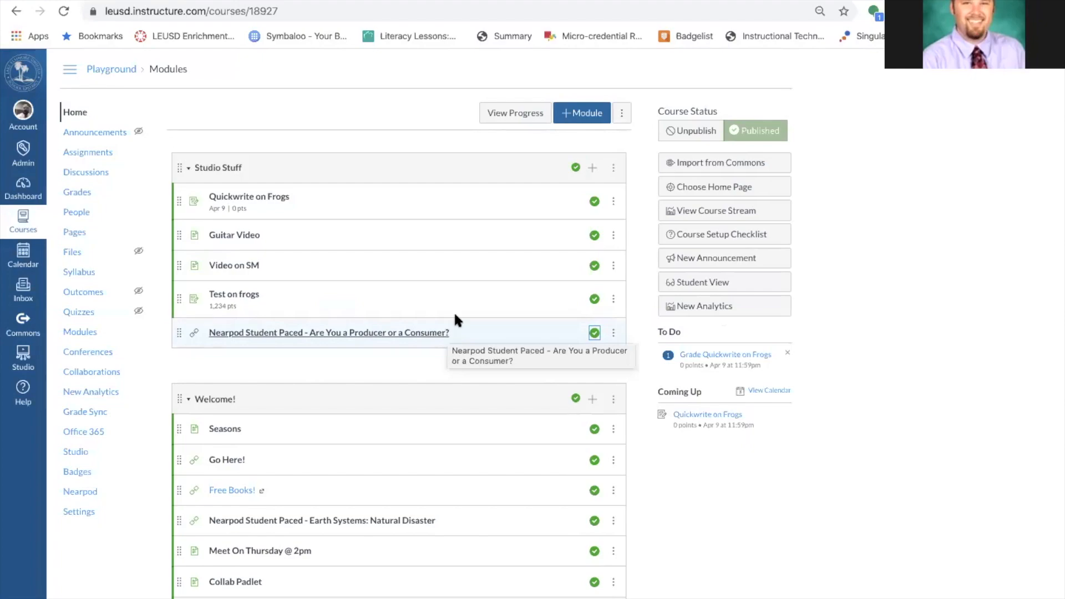
Create a new assignment named 'Tester' in Studio Stuff, publish it, and open it.
left_click(592, 168)
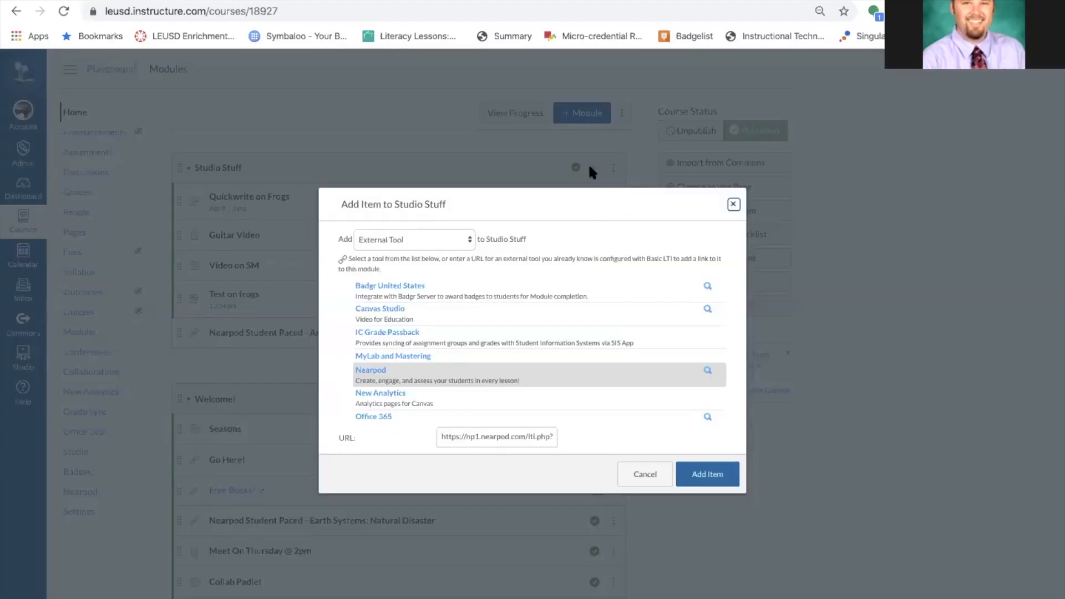
left_click(441, 240)
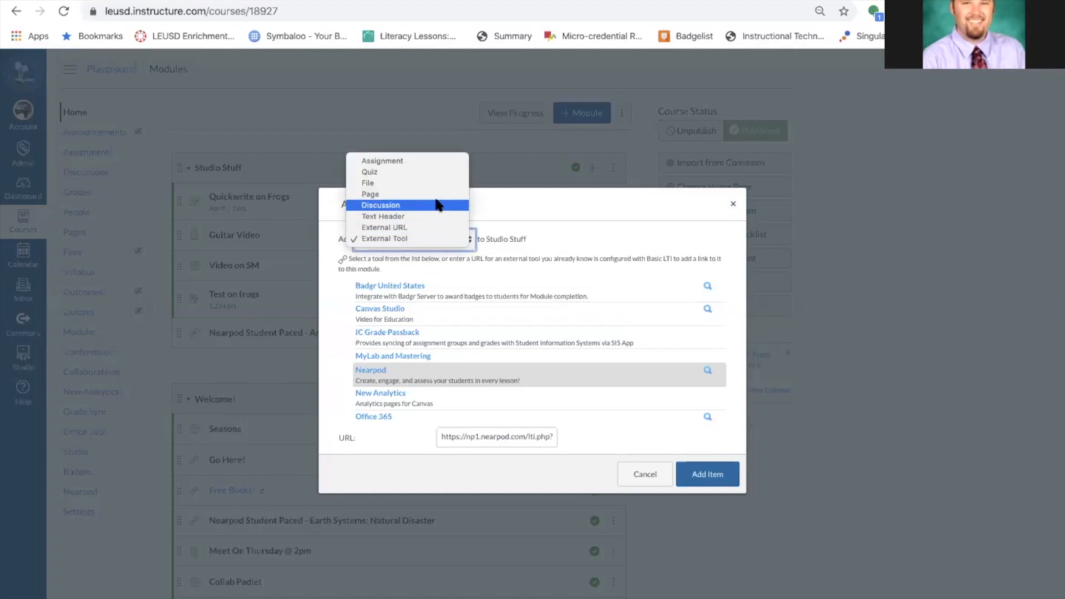
left_click(442, 162)
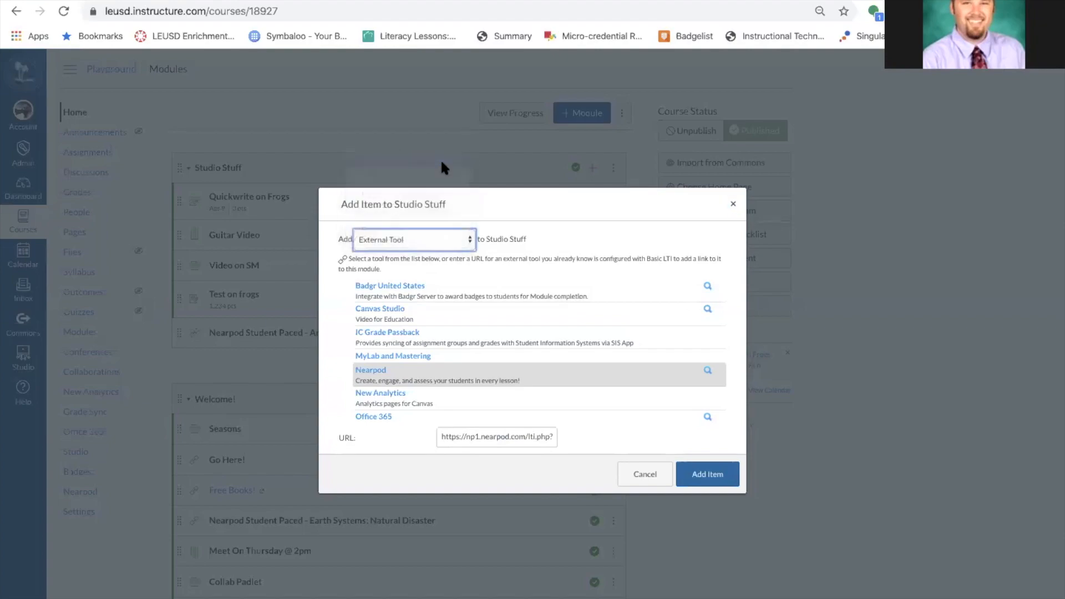
left_click(410, 286)
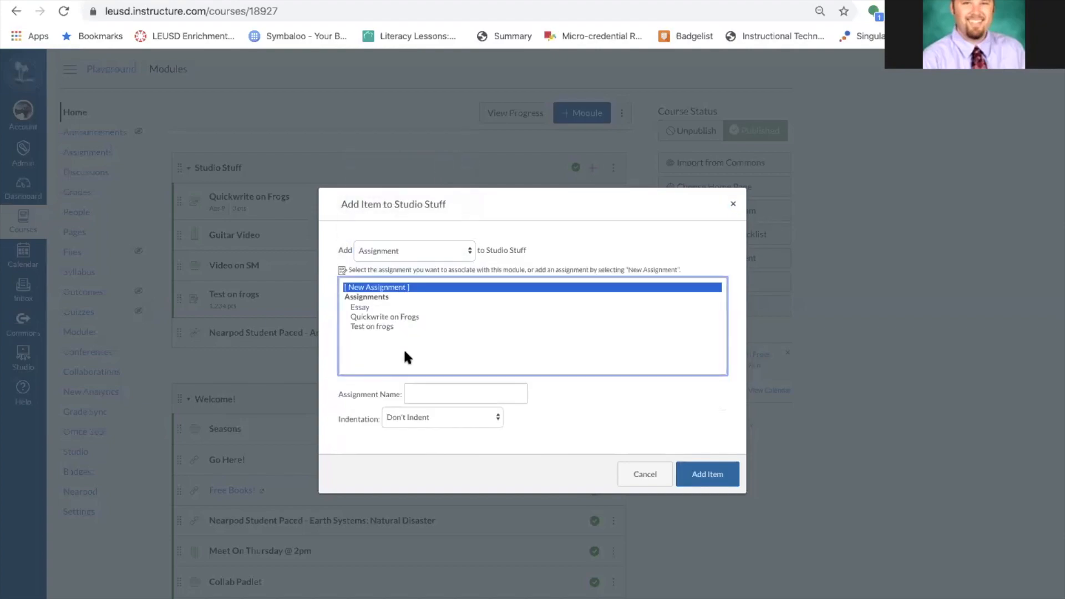
left_click(419, 388)
type("Tester")
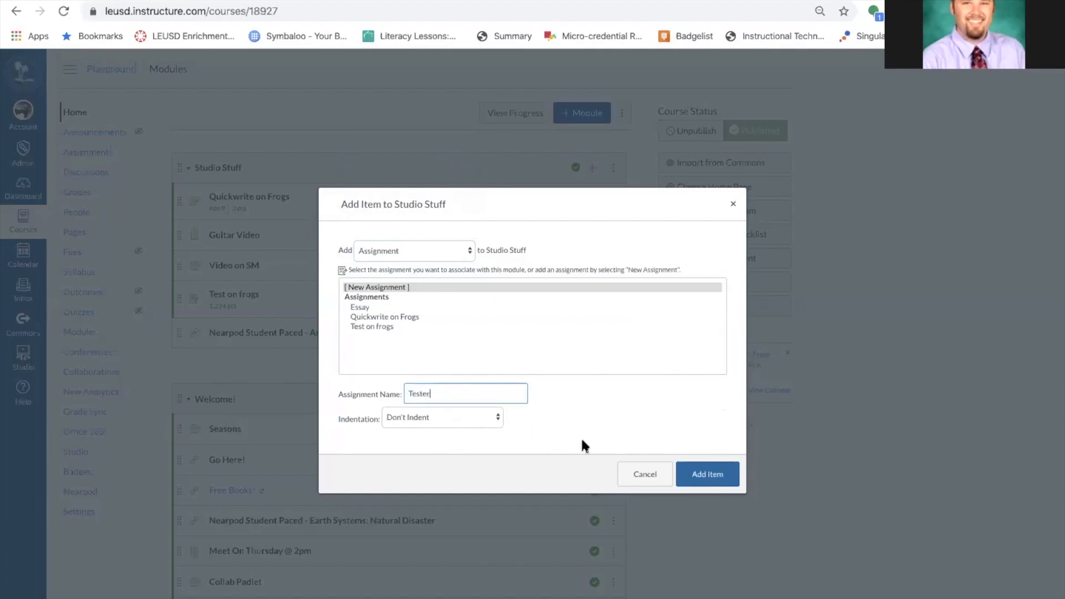
left_click(703, 474)
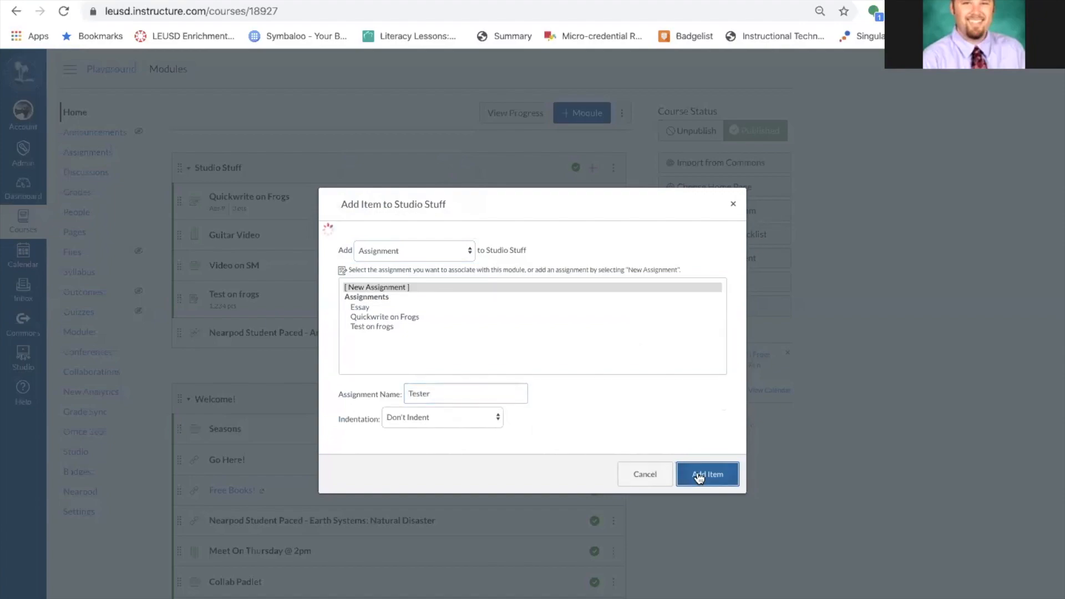
left_click(594, 366)
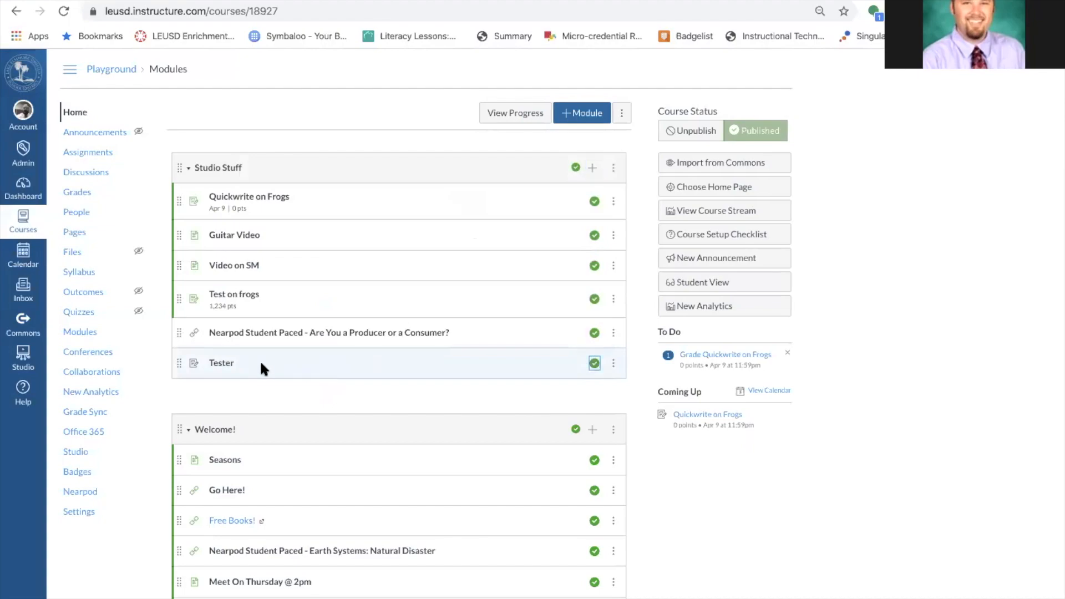
left_click(220, 363)
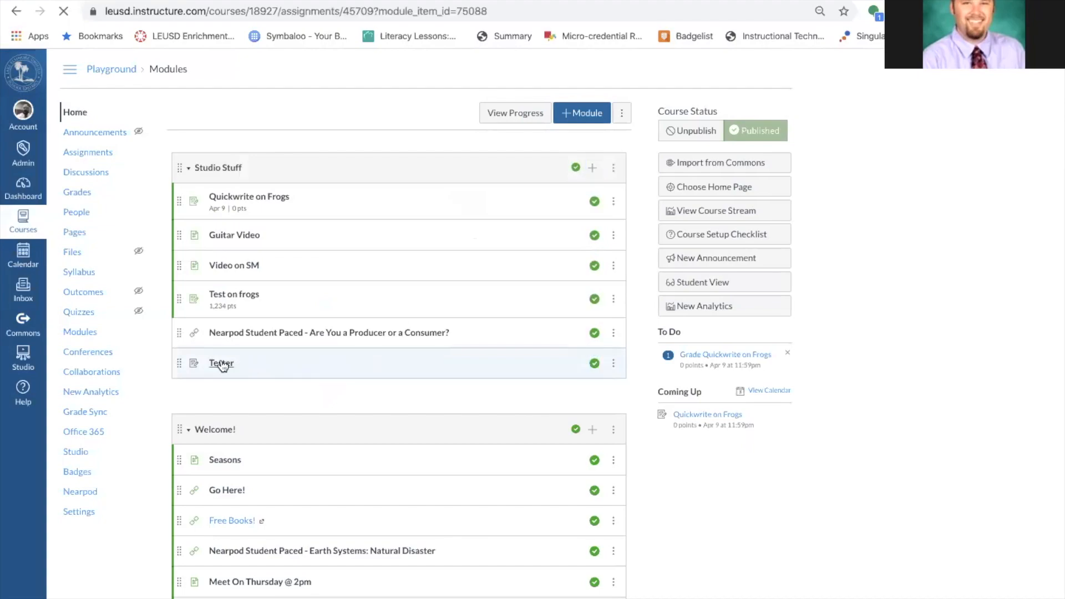
Give the Tester assignment 100 points and an April 10 due date.
left_click(586, 114)
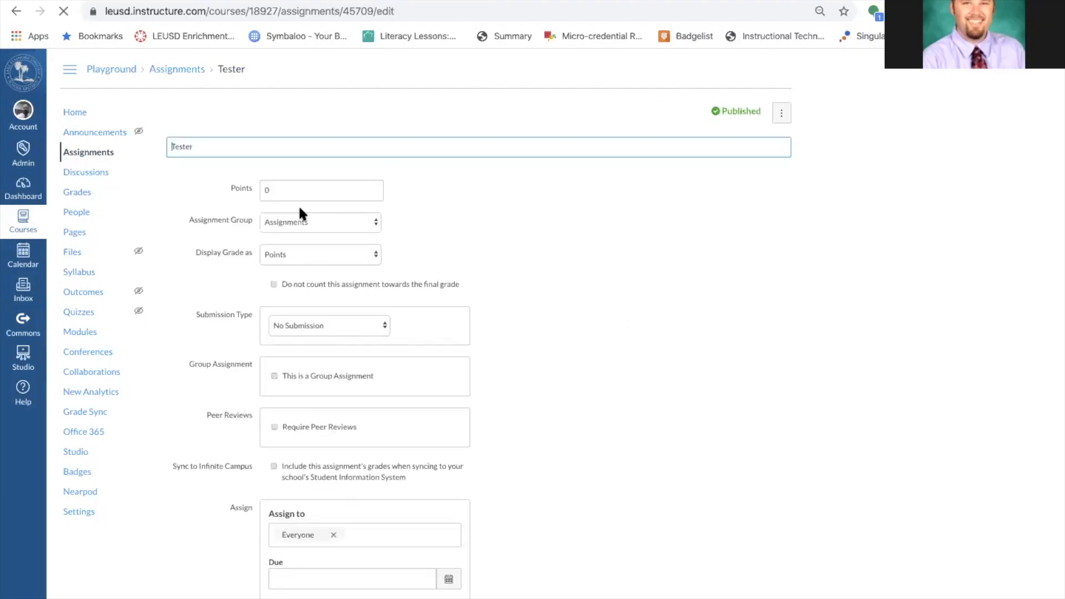
left_click(245, 210)
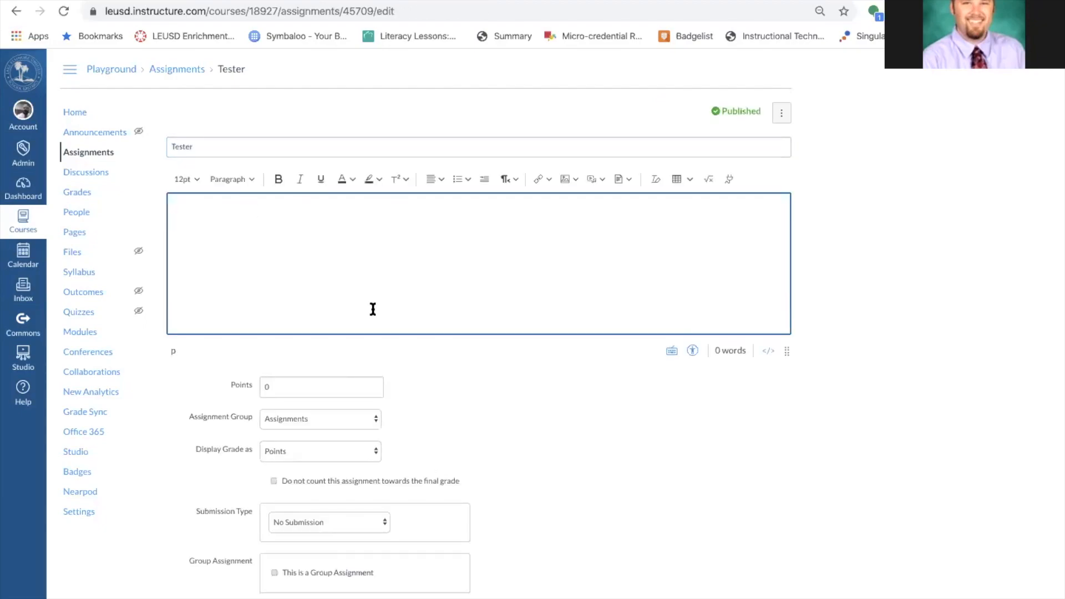
left_click(321, 377)
type("1000")
key("BackSpace")
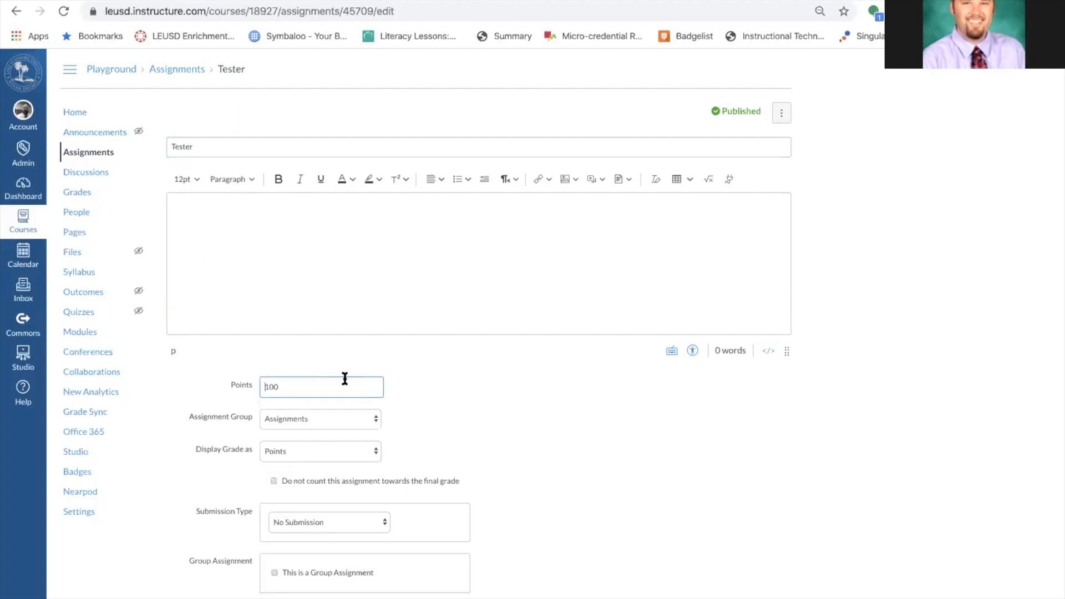
scroll(438, 397, "down", 6)
left_click(449, 452)
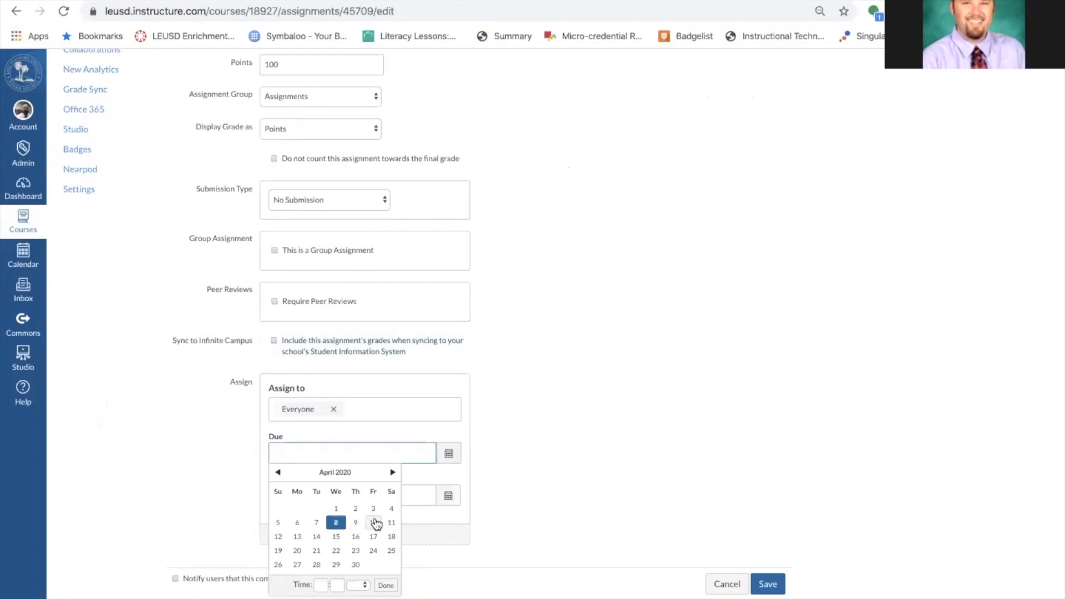
left_click(372, 522)
left_click(585, 333)
scroll(586, 334, "up", 5)
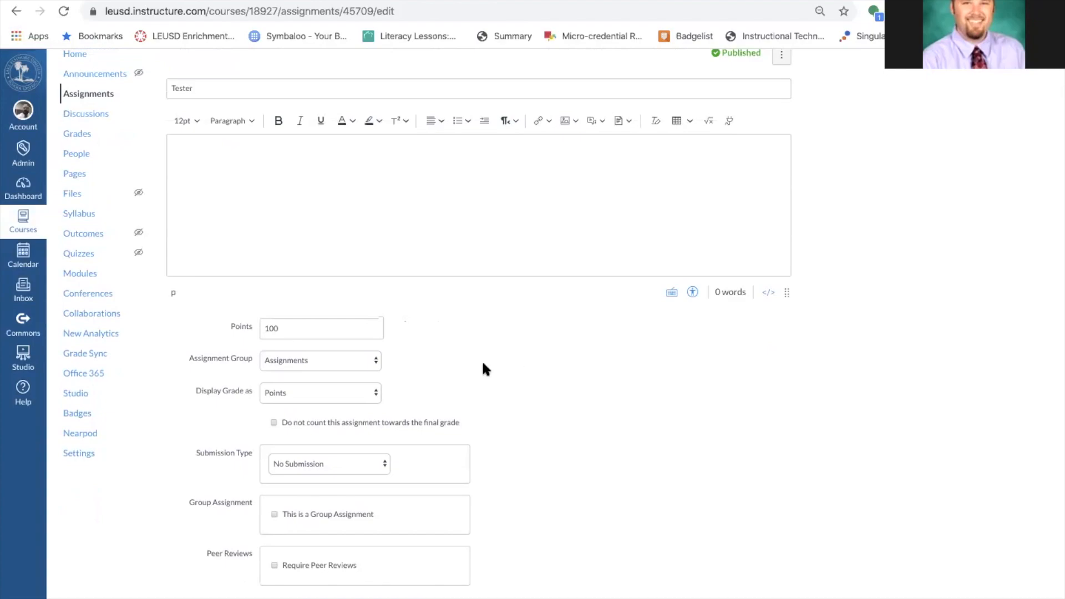
scroll(477, 361, "down", 2)
Set submission to External Tool linking the Nearpod Producer or Consumer lesson student-paced, save, and preview it.
left_click(359, 401)
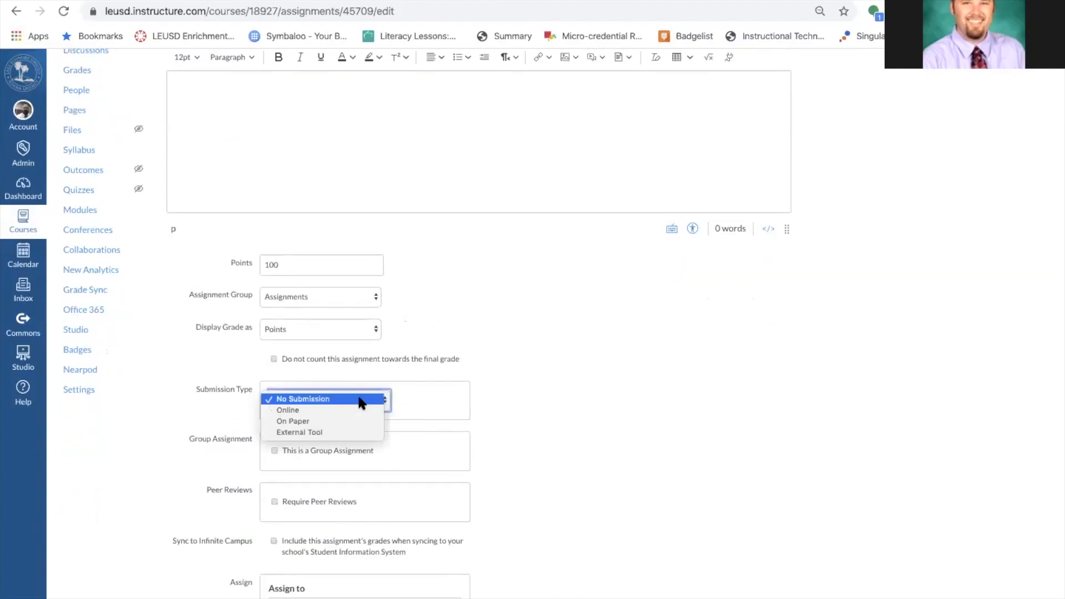
left_click(351, 433)
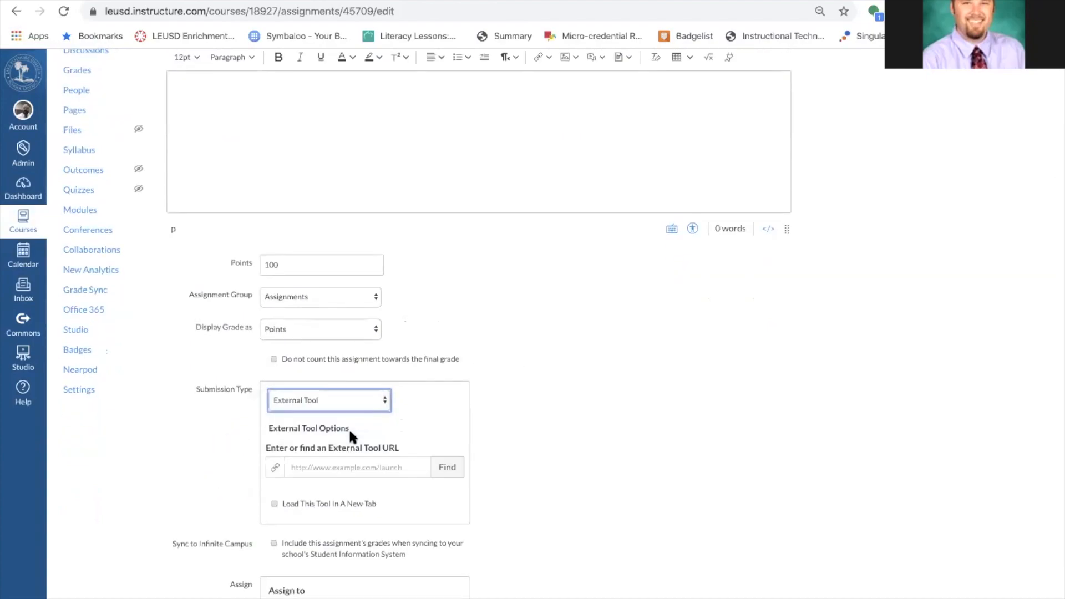
left_click(458, 469)
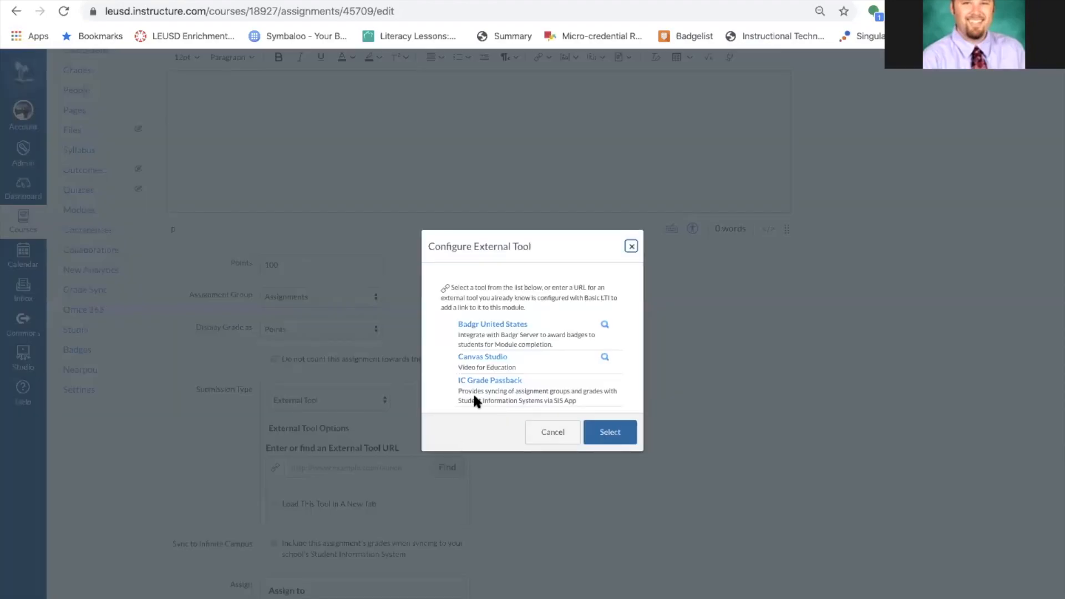
scroll(529, 344, "down", 3)
left_click(516, 345)
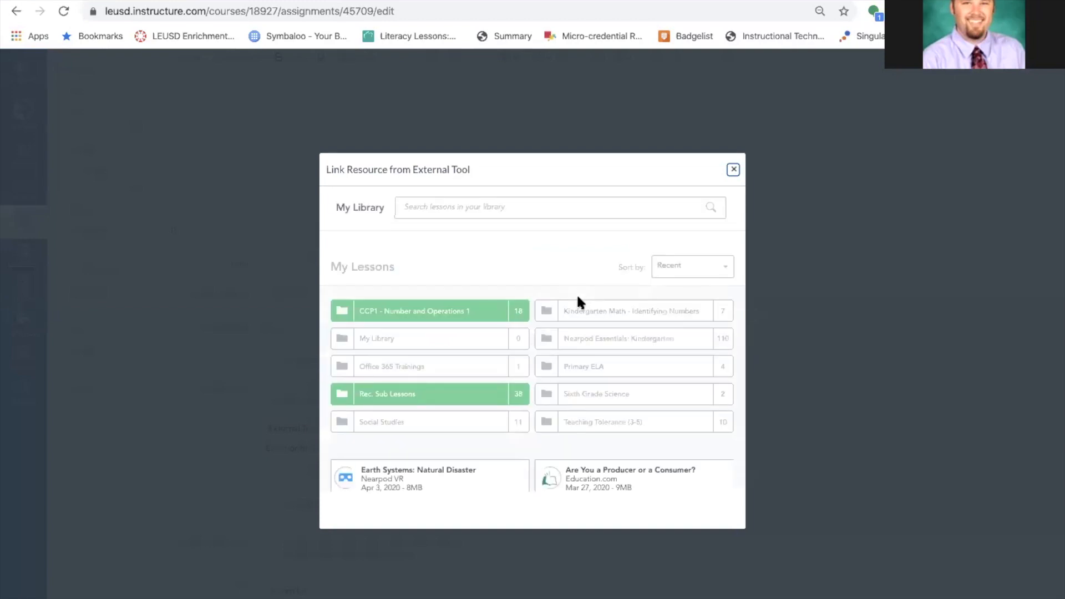
scroll(577, 293, "down", 4)
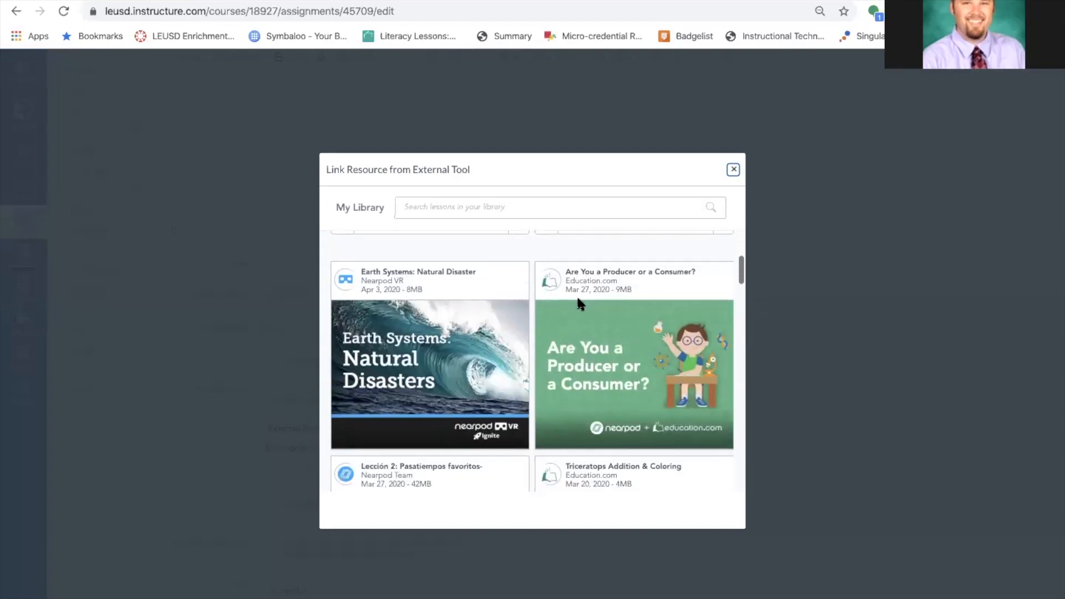
left_click(643, 371)
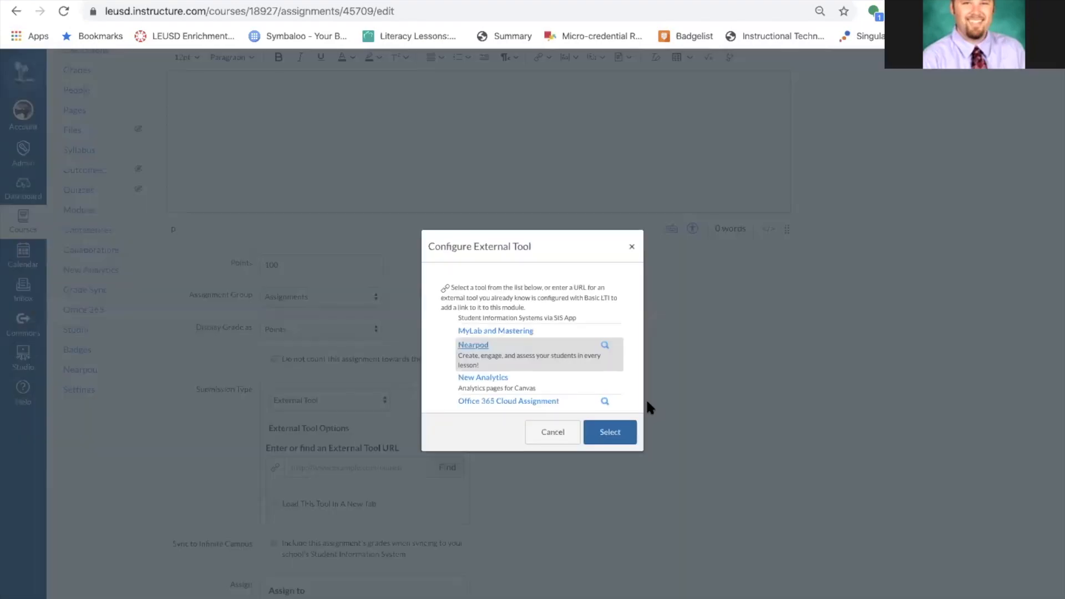
left_click(607, 432)
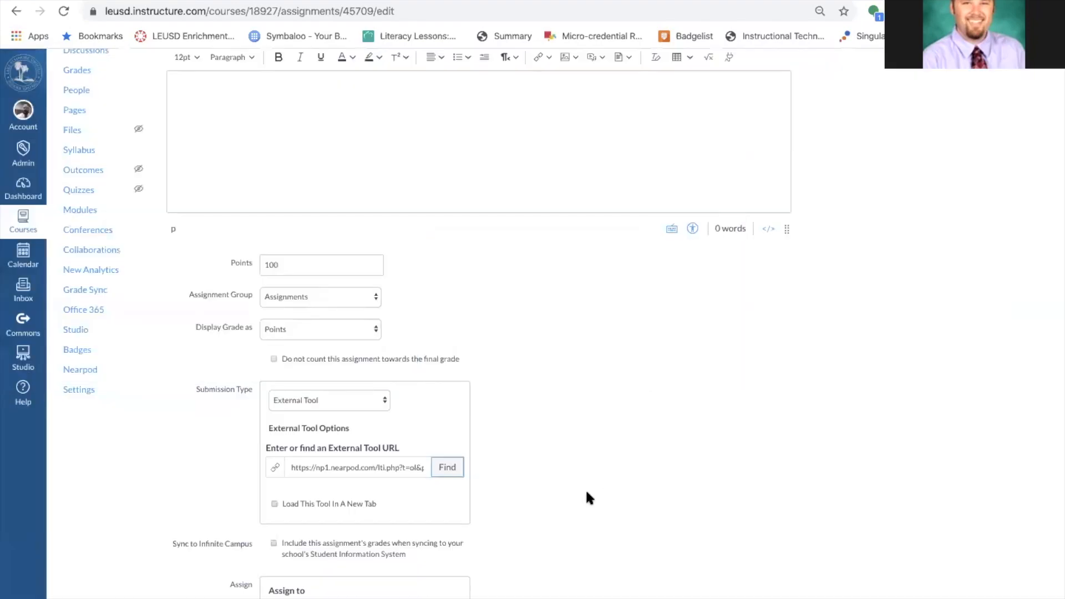
scroll(584, 488, "down", 4)
left_click(767, 577)
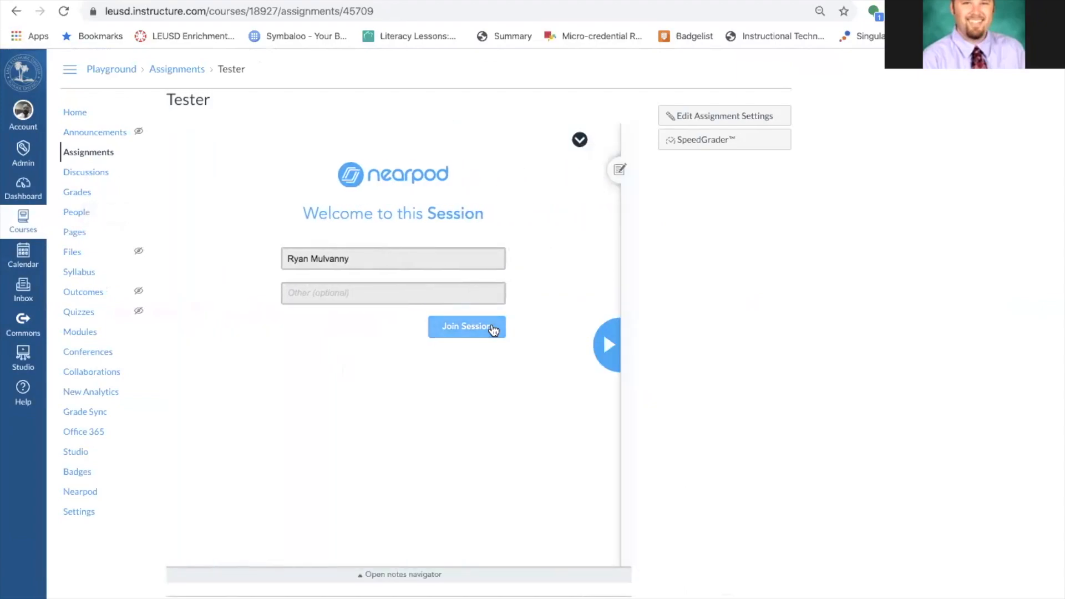
left_click(491, 326)
left_click(610, 345)
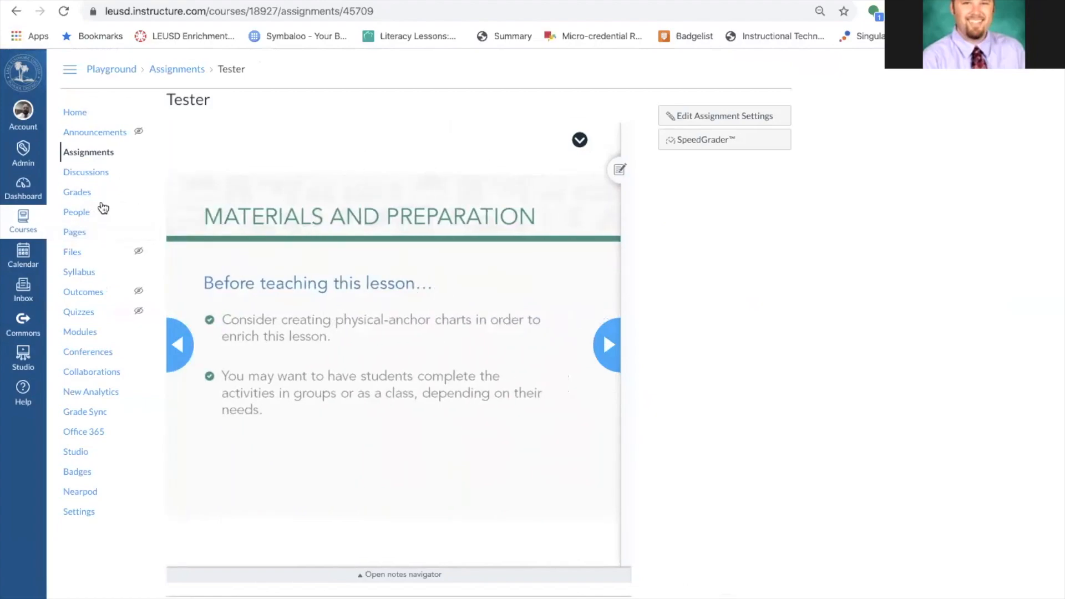
Check the Tester column in the gradebook, then view the Playground Course in Student View.
left_click(79, 193)
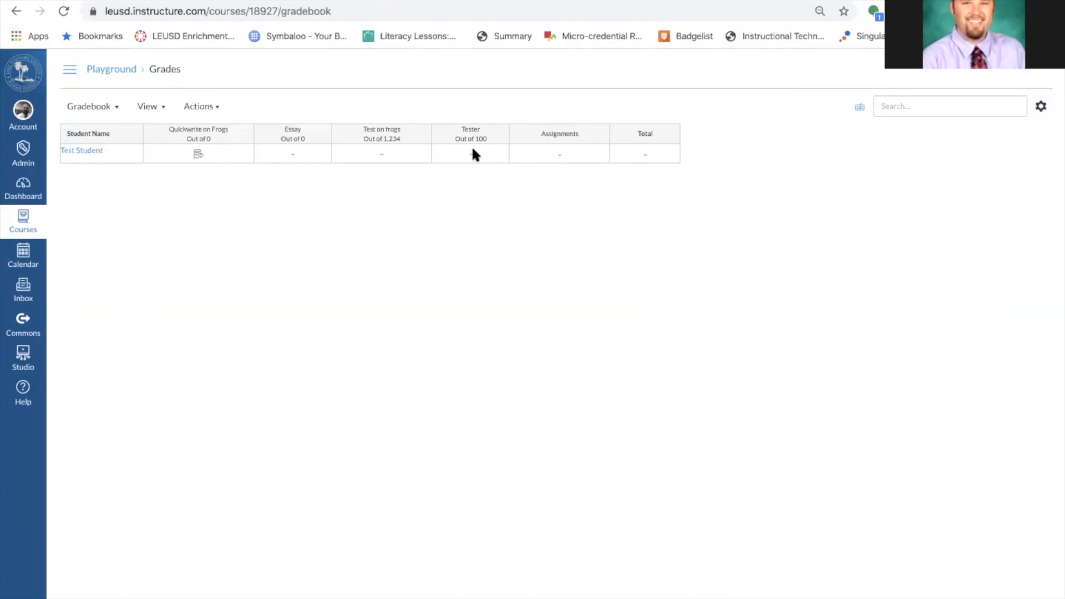
mouse_move(482, 126)
left_click(23, 229)
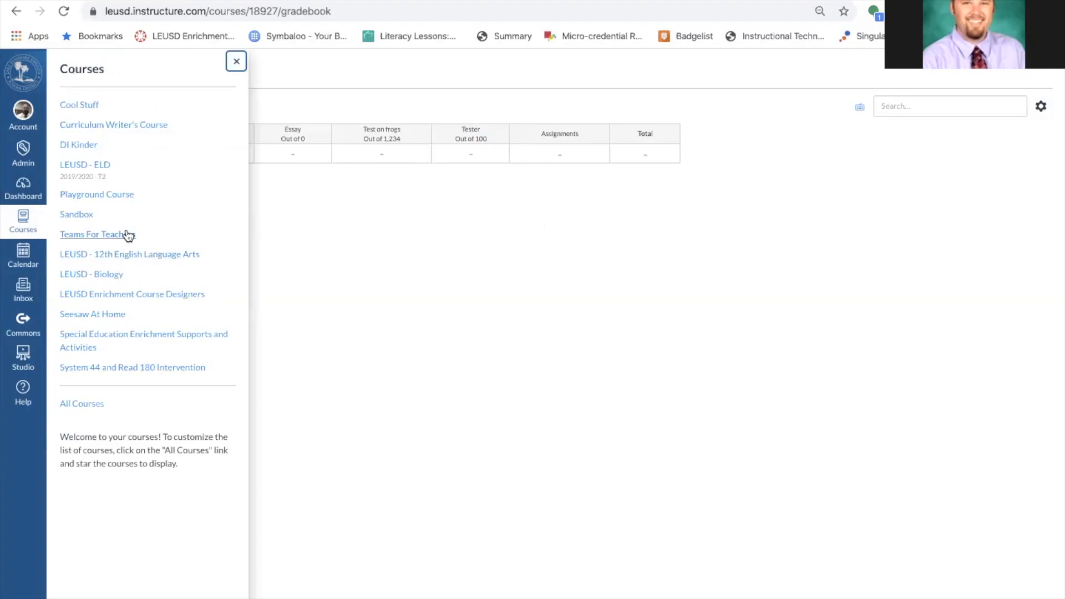
left_click(111, 194)
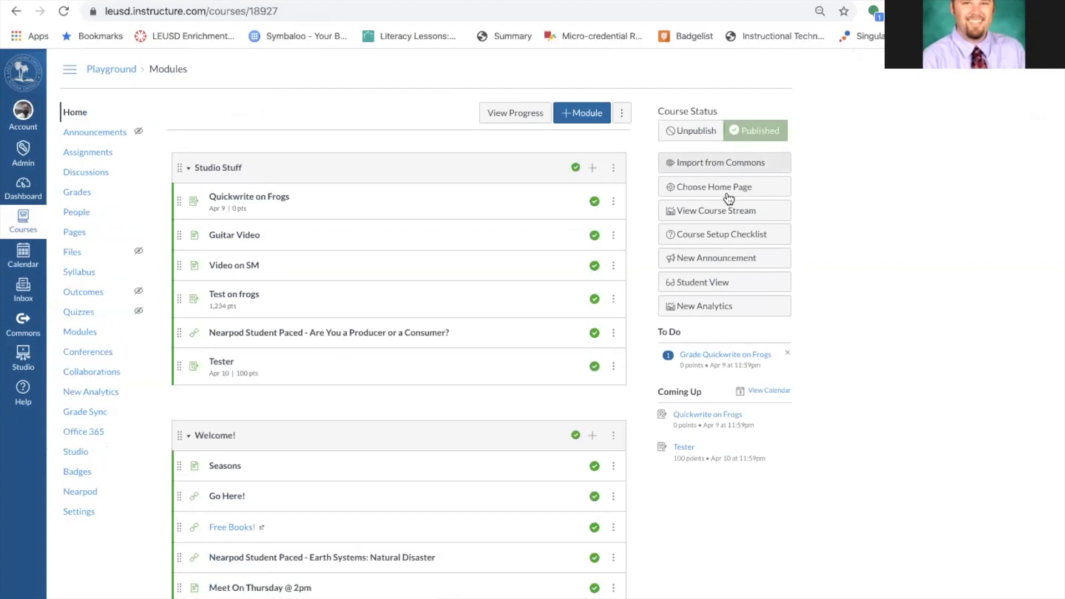
left_click(702, 287)
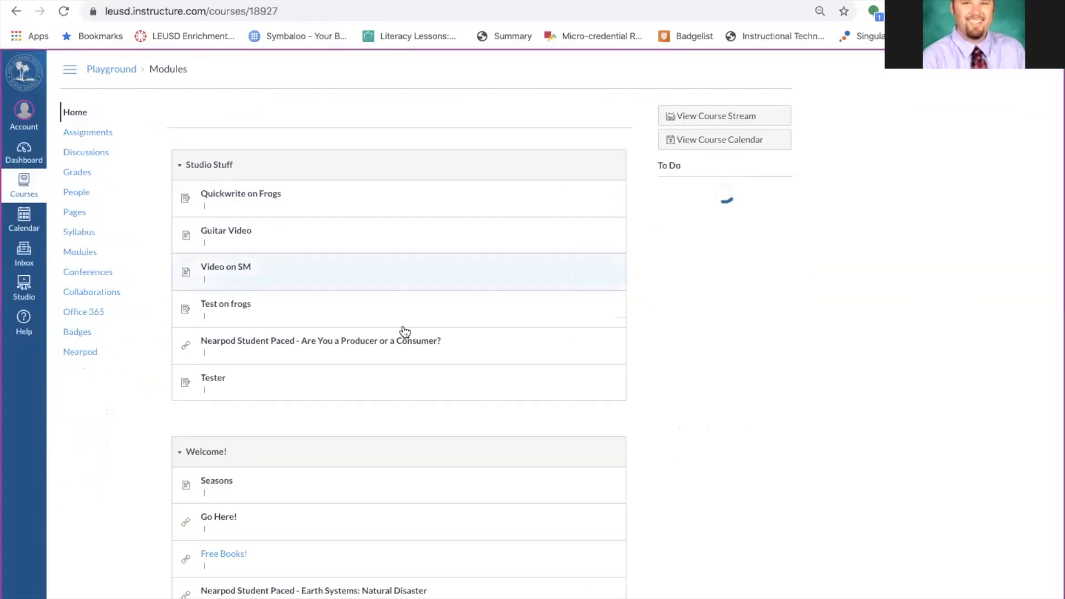
As the test student, open Tester, join the Nearpod session and advance to the fill-in-the-blanks activity.
left_click(215, 360)
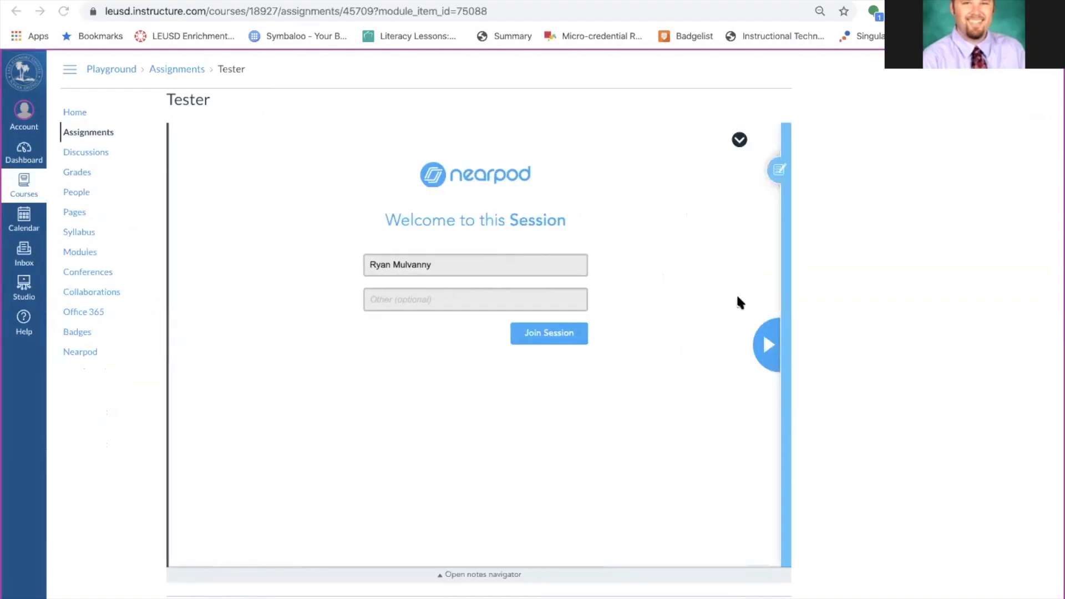
left_click(572, 336)
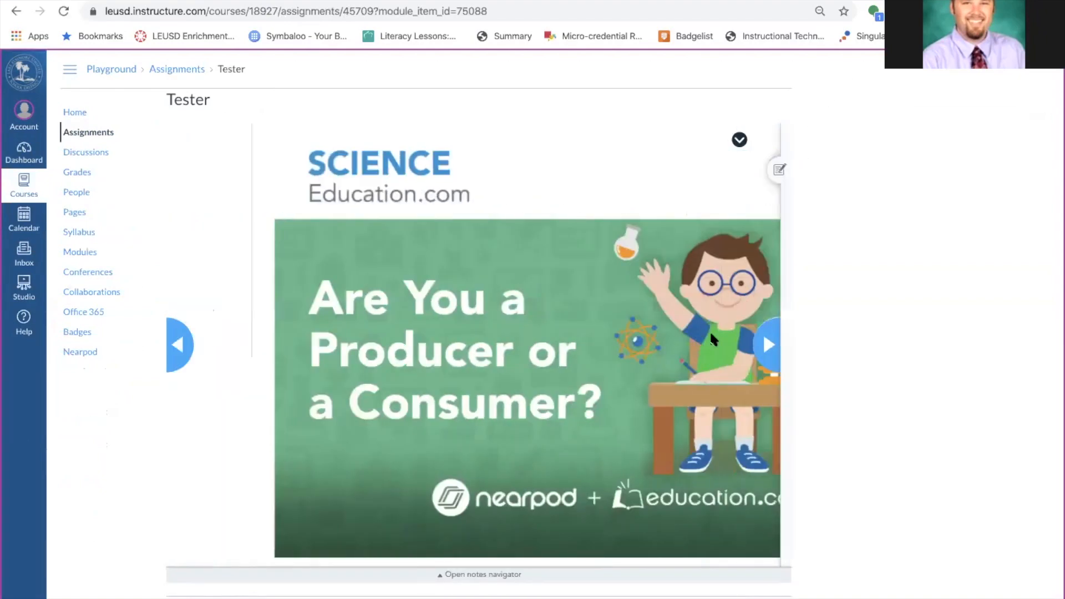
left_click(771, 344)
left_click(770, 344)
left_click(770, 345)
left_click(770, 344)
left_click(771, 345)
left_click(770, 344)
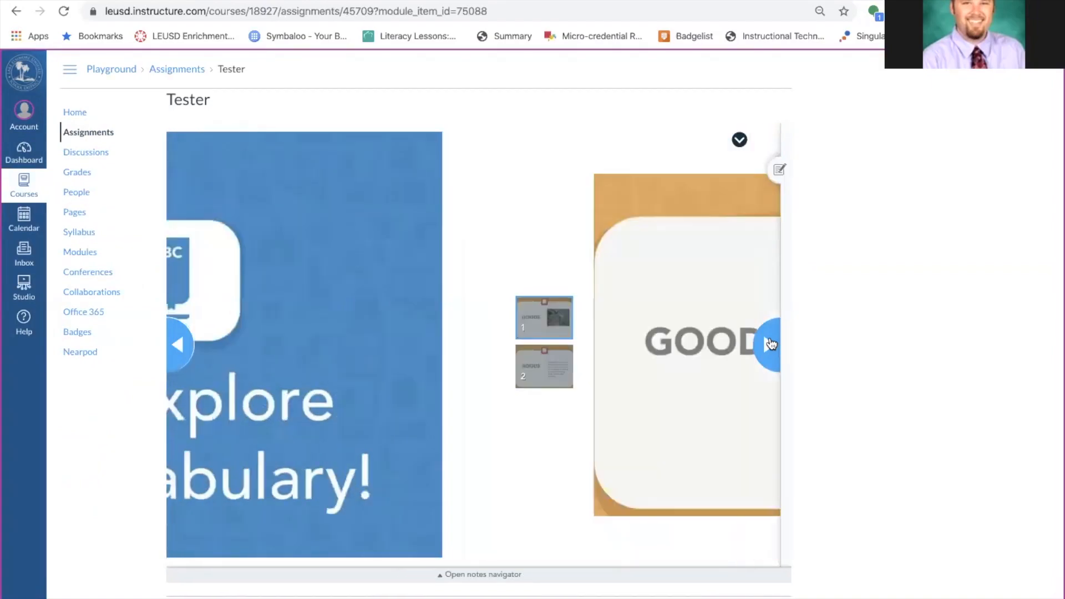
left_click(770, 345)
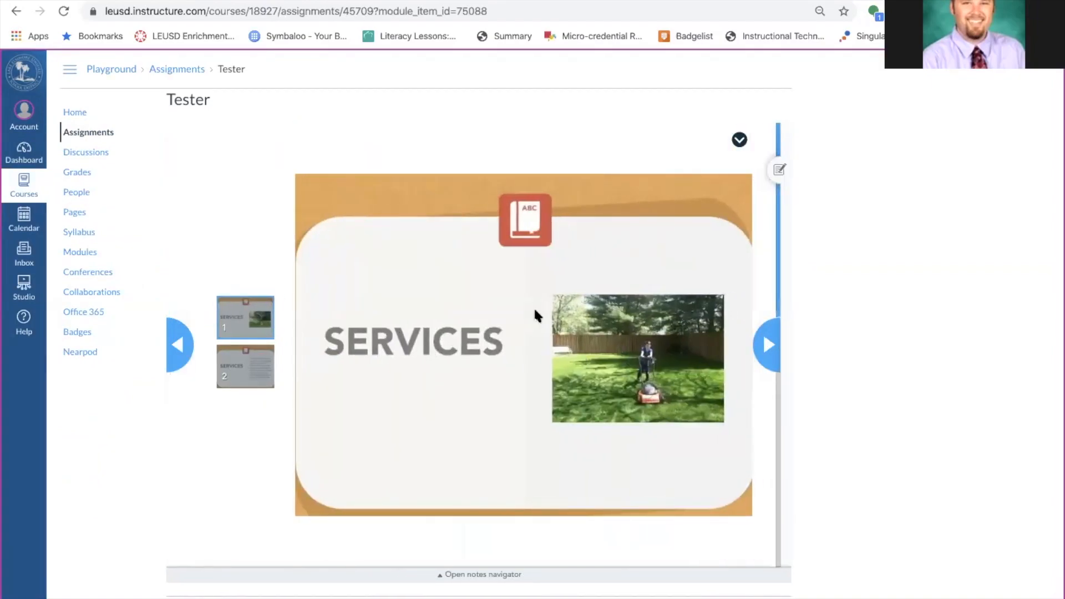
left_click(769, 346)
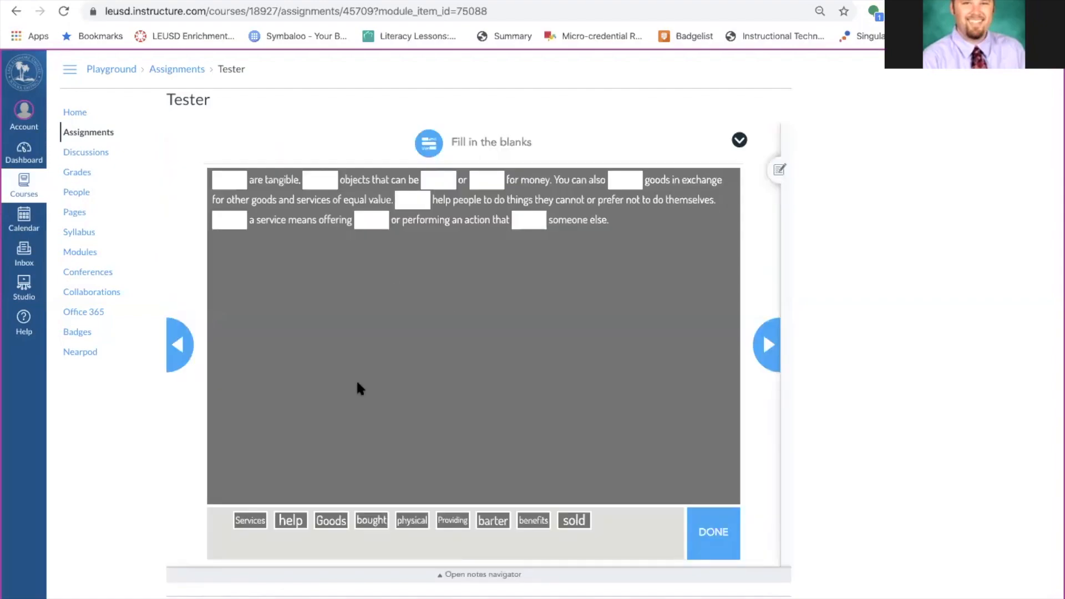
Fill the blanks with 'Services' and 'Goods', submit the activity, and dismiss the results message.
left_click_drag(247, 523, 229, 180)
left_click_drag(293, 513, 373, 222)
left_click(710, 518)
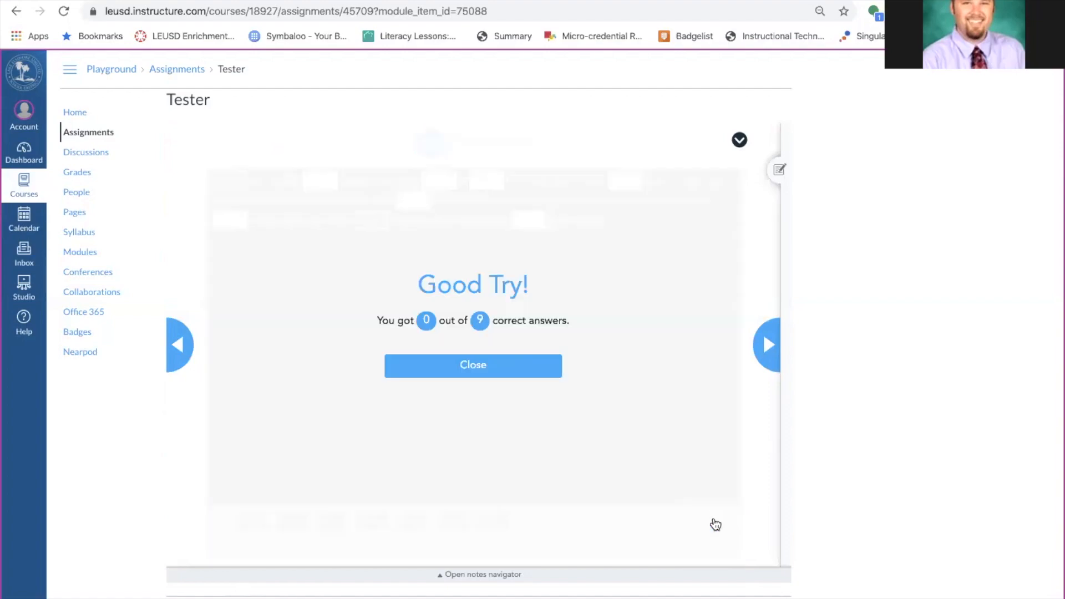
left_click(483, 366)
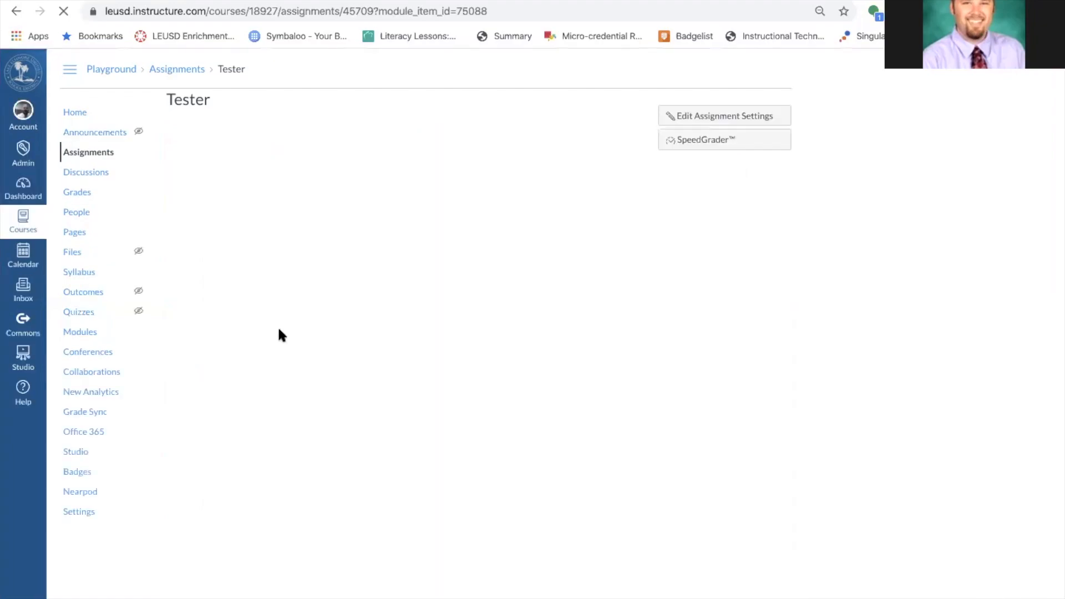
From Grades, open the Test Student's Tester submission in SpeedGrader through the grade detail tray.
left_click(80, 197)
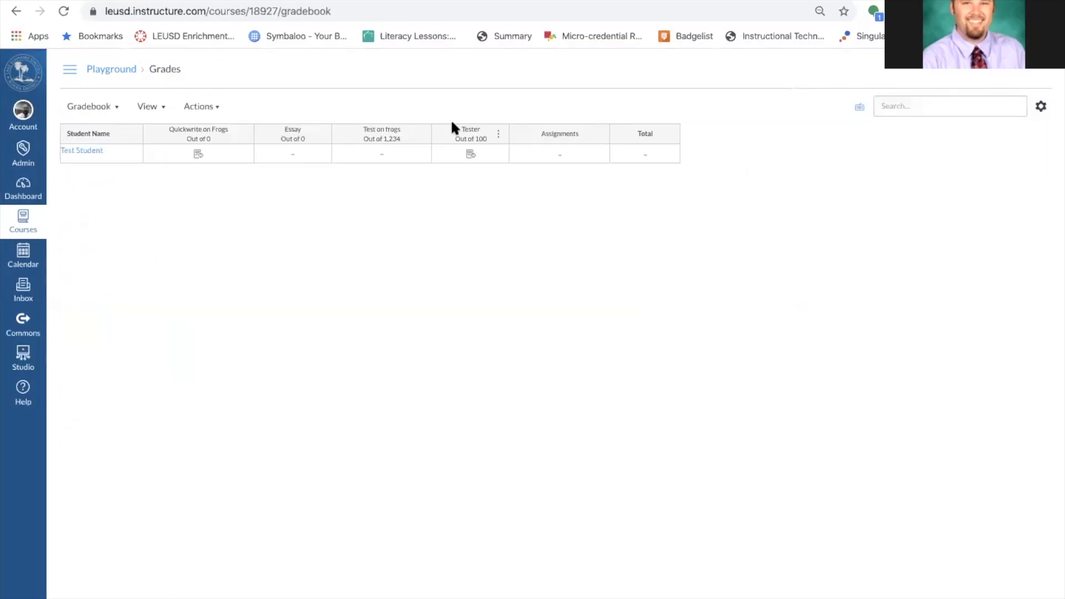
left_click(468, 155)
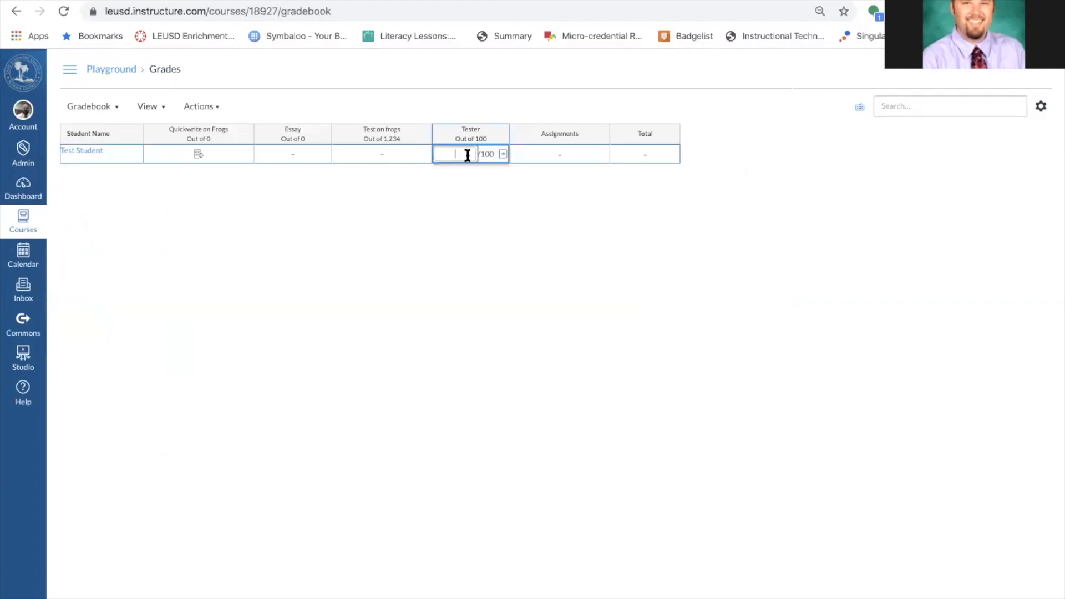
left_click(503, 153)
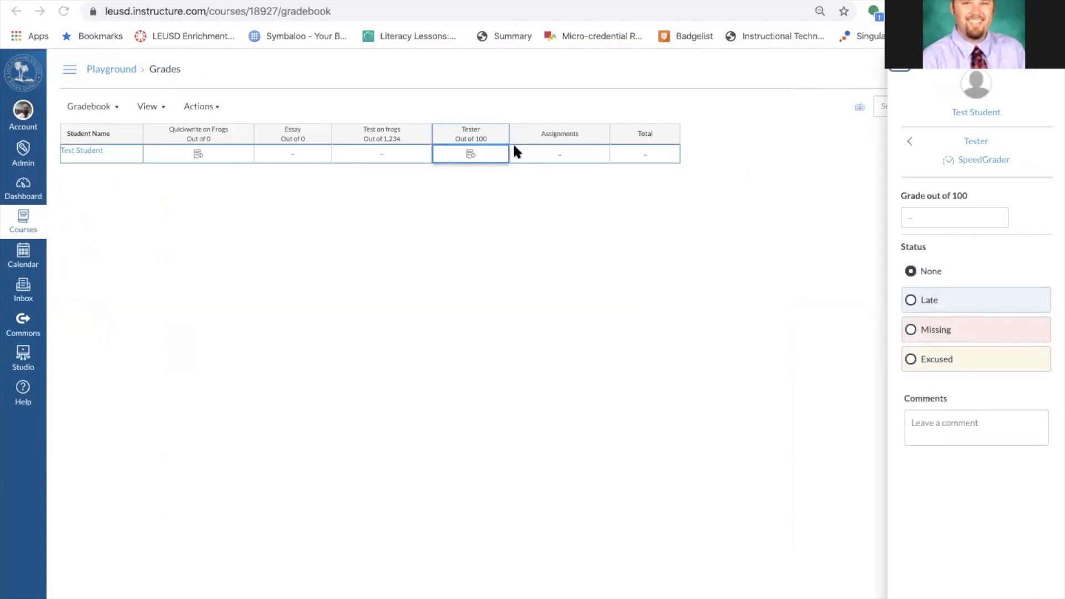
left_click(987, 161)
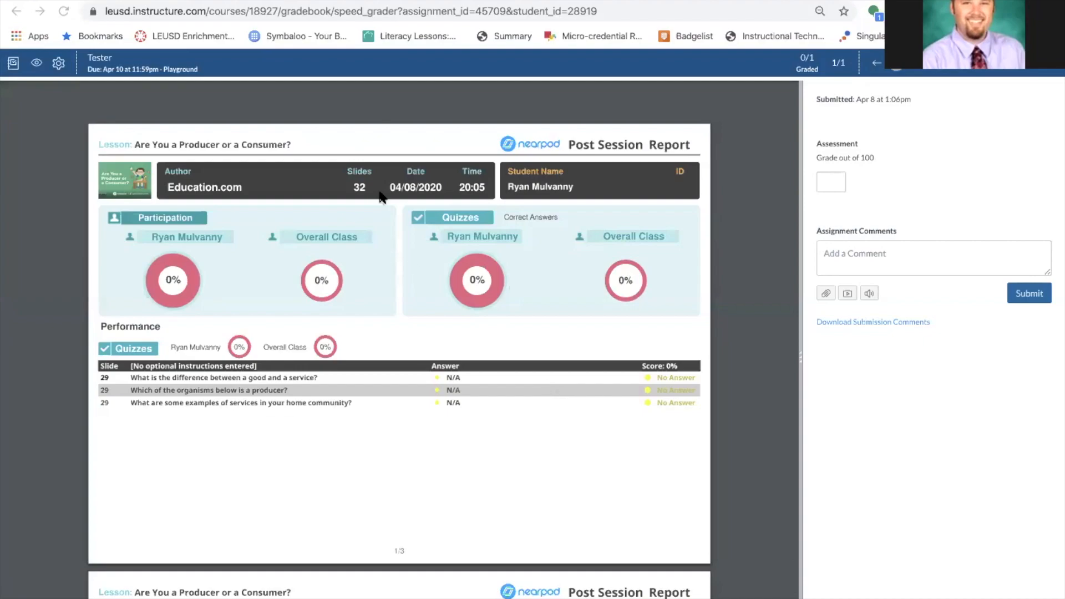
Give the Tester submission a grade of 1 out of 100.
scroll(375, 375, "down", 7)
scroll(375, 379, "down", 2)
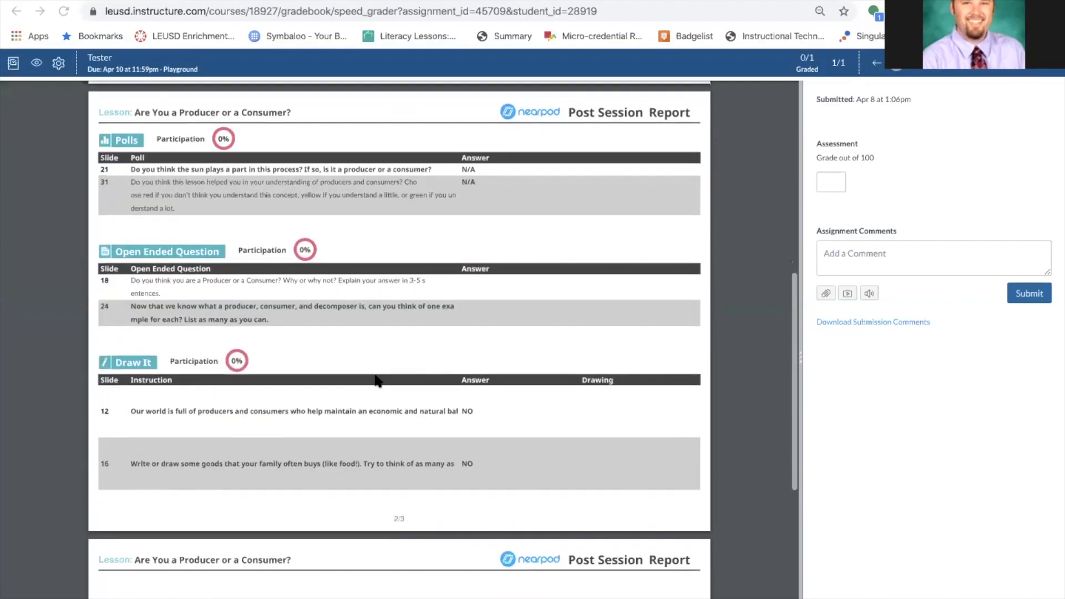
scroll(375, 381, "down", 6)
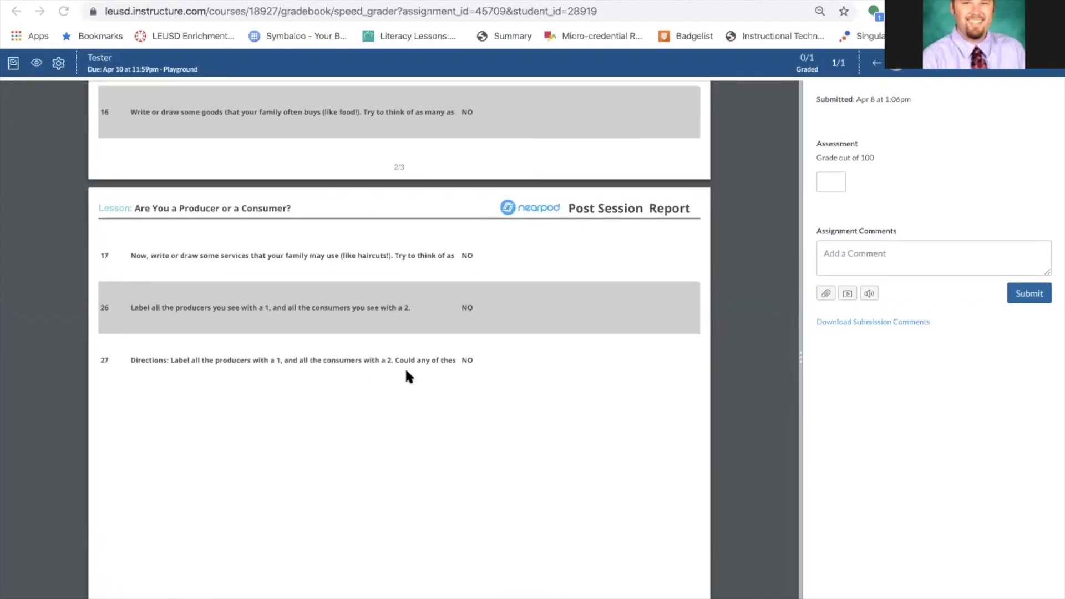
left_click(829, 181)
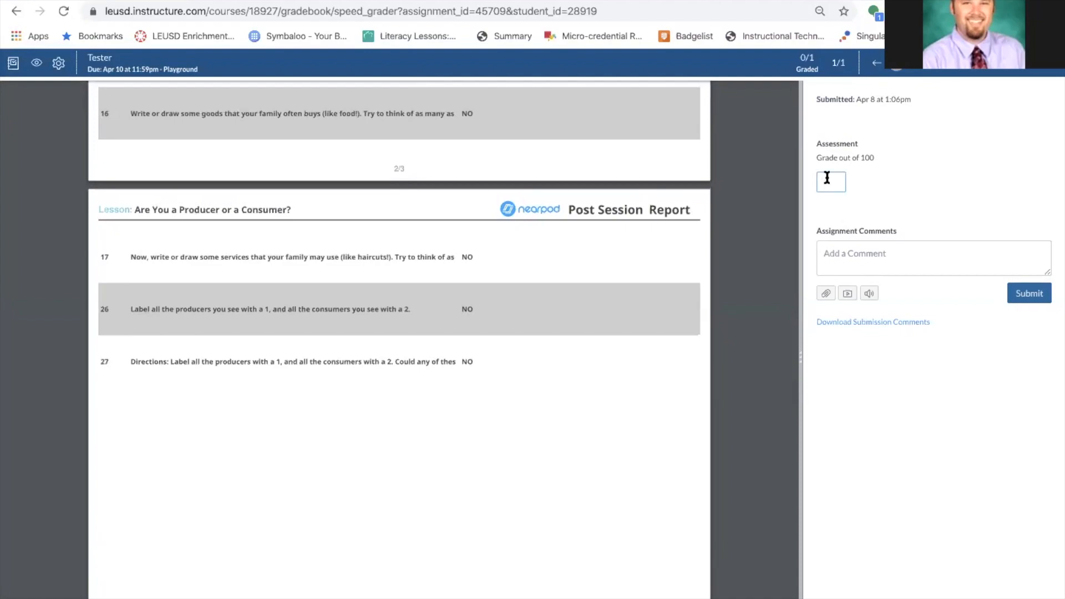
type("1")
left_click(920, 174)
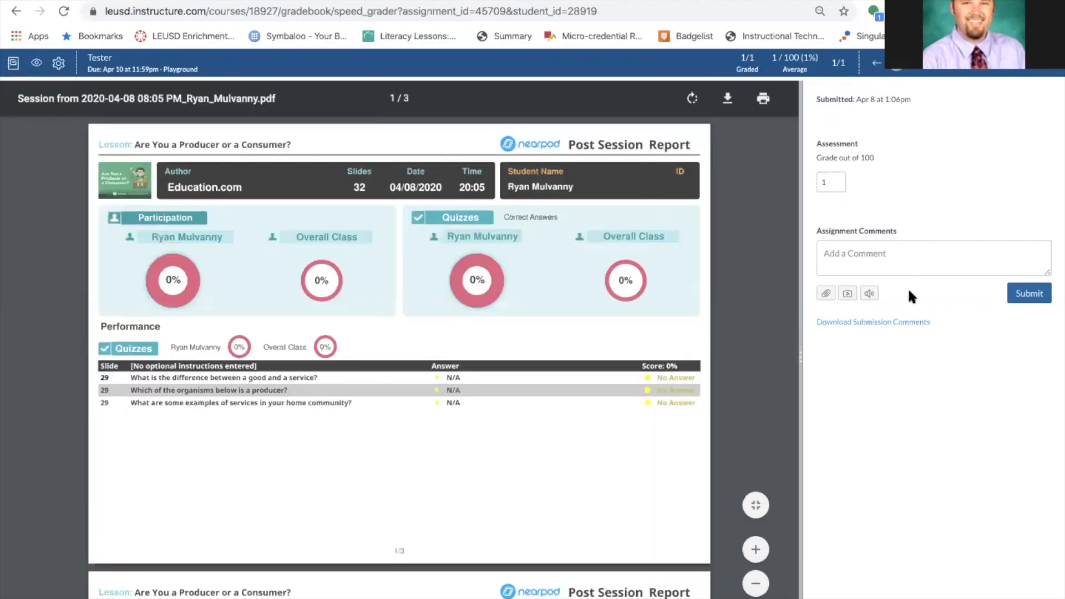
Type the comment 'Wha??' and then delete it, leaving the comment box empty.
left_click(857, 261)
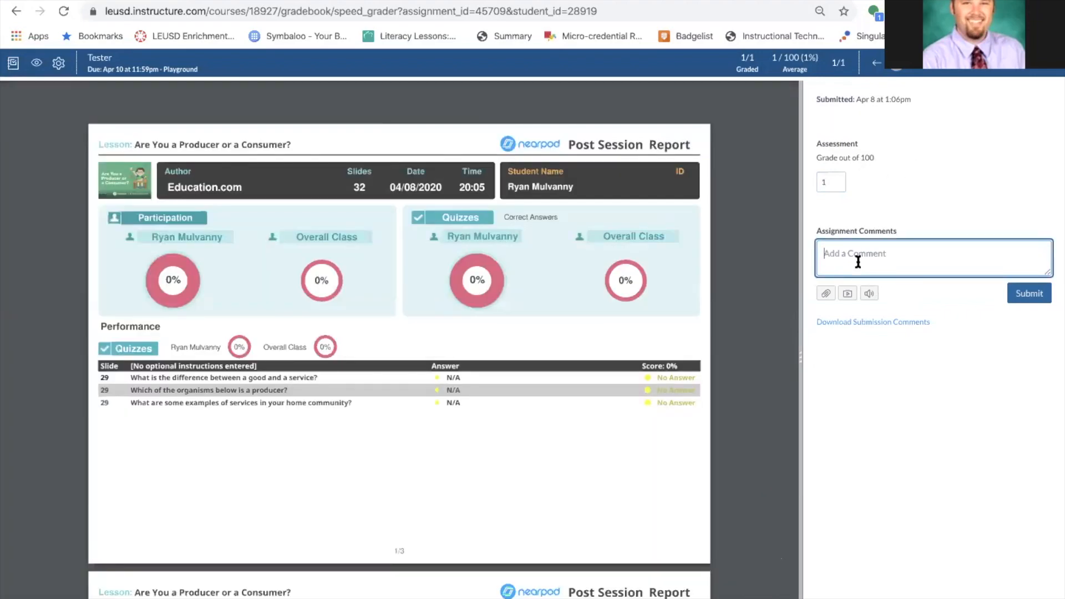
type("Wha??")
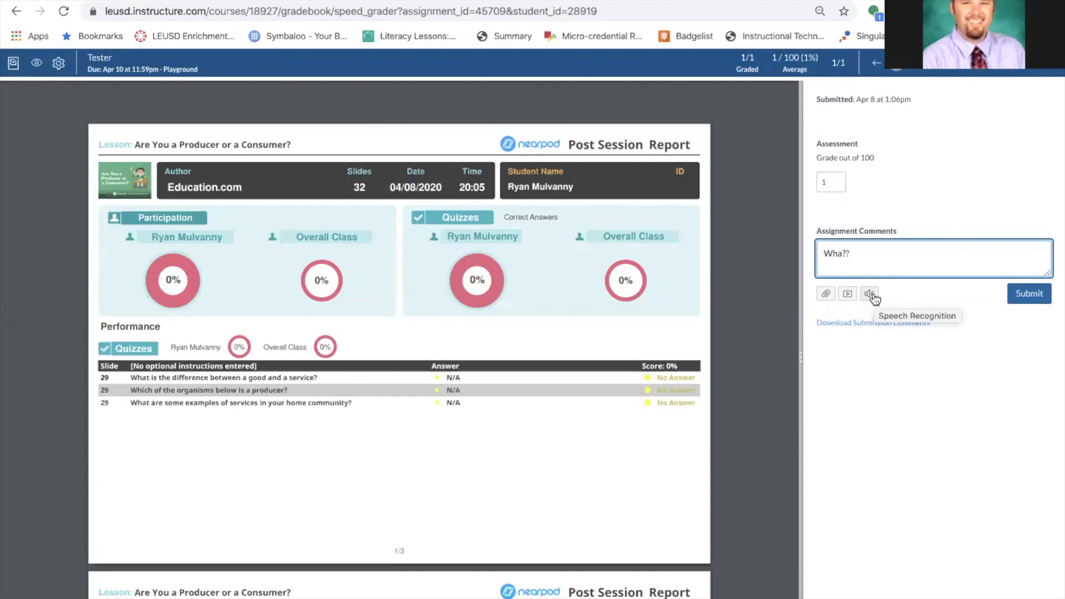
triple_click(855, 259)
key("BackSpace")
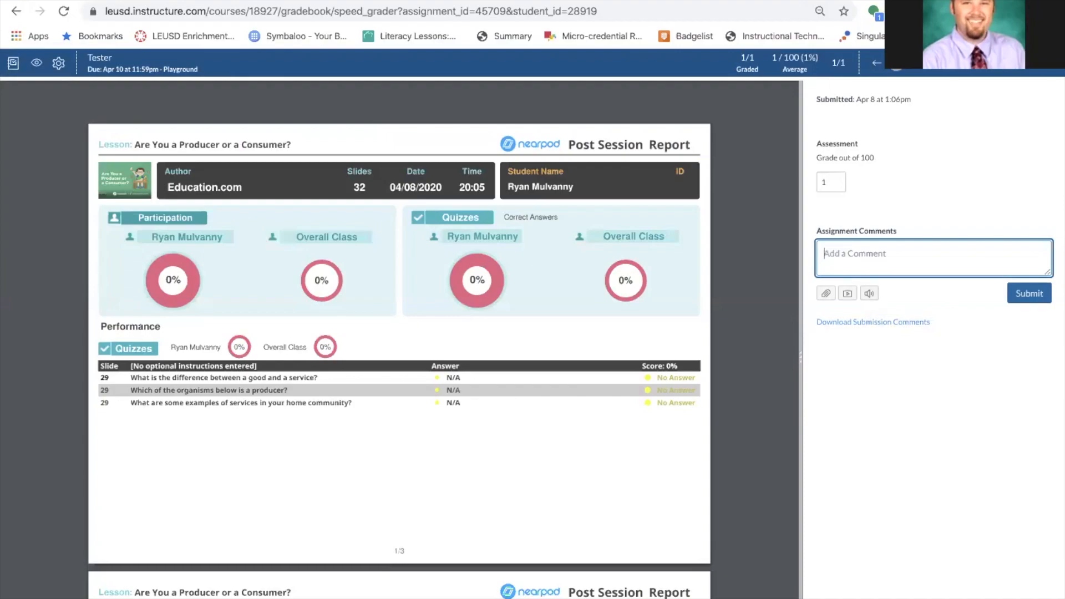
Dictate a comment that the student did none of the Nearpod work, and post it.
left_click(869, 294)
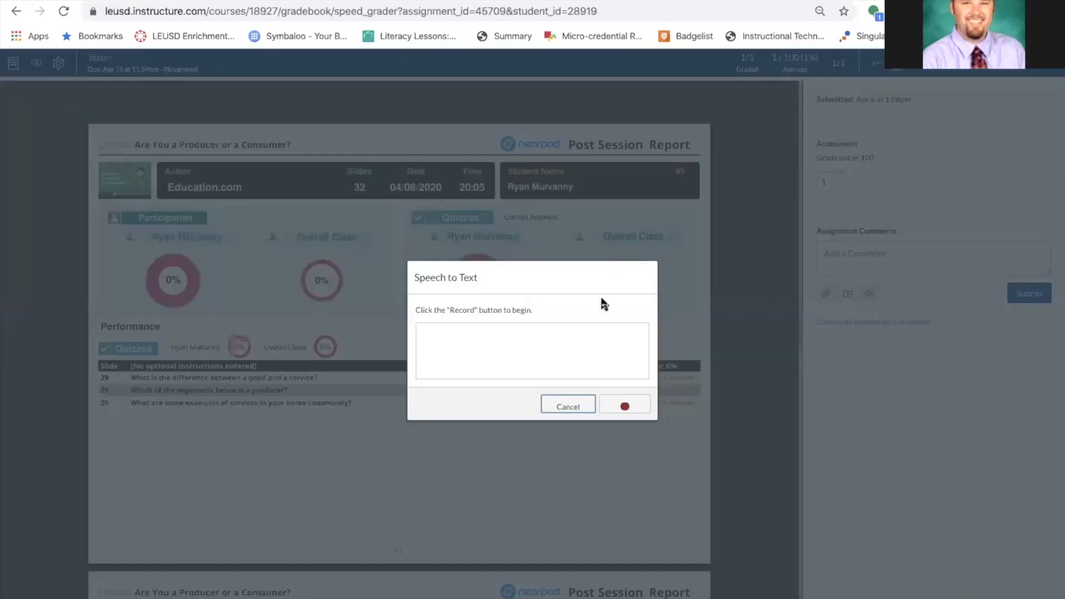
left_click(620, 404)
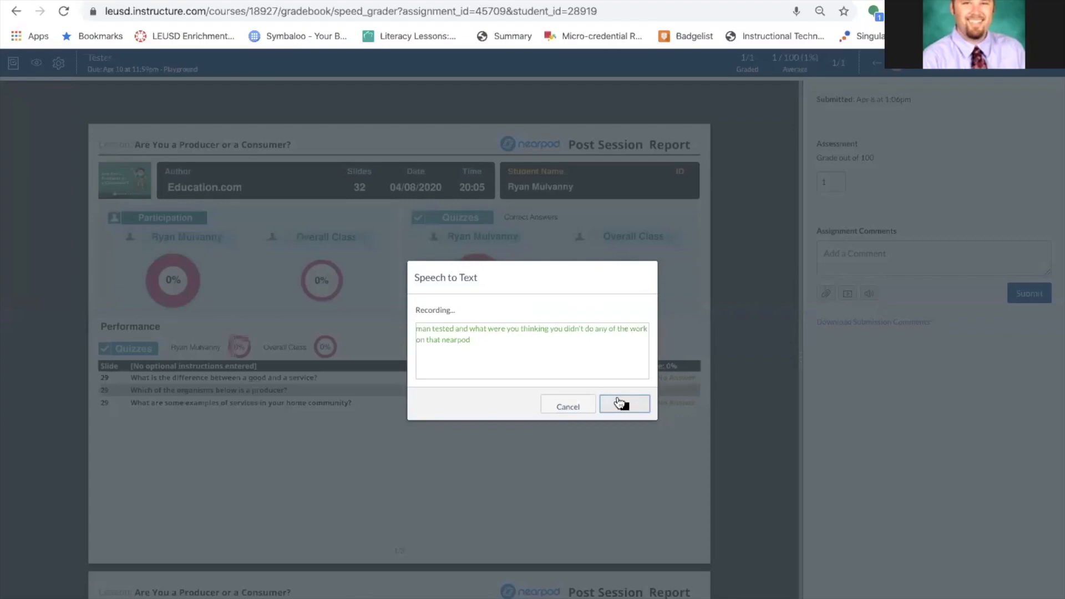
left_click(620, 403)
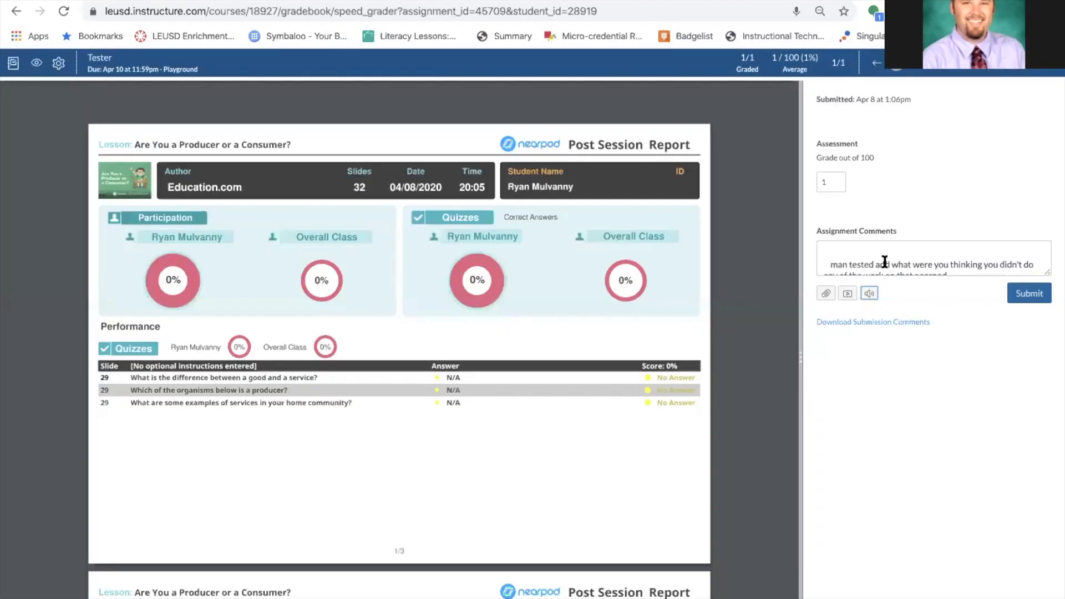
left_click(1029, 293)
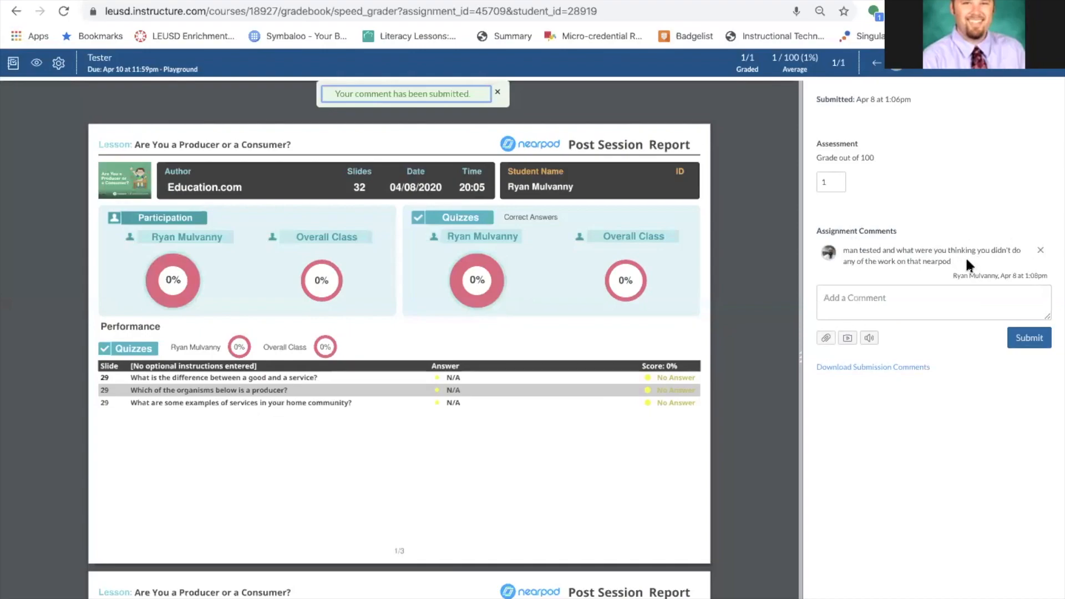
Record a 9-second webcam video comment in the media comment recorder.
left_click(848, 340)
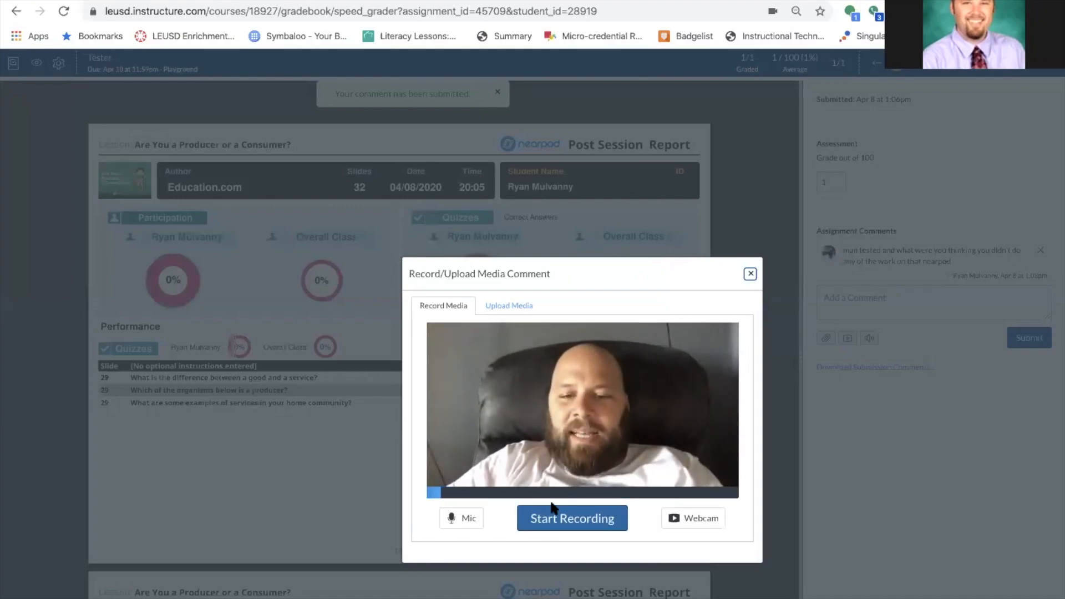
left_click(562, 517)
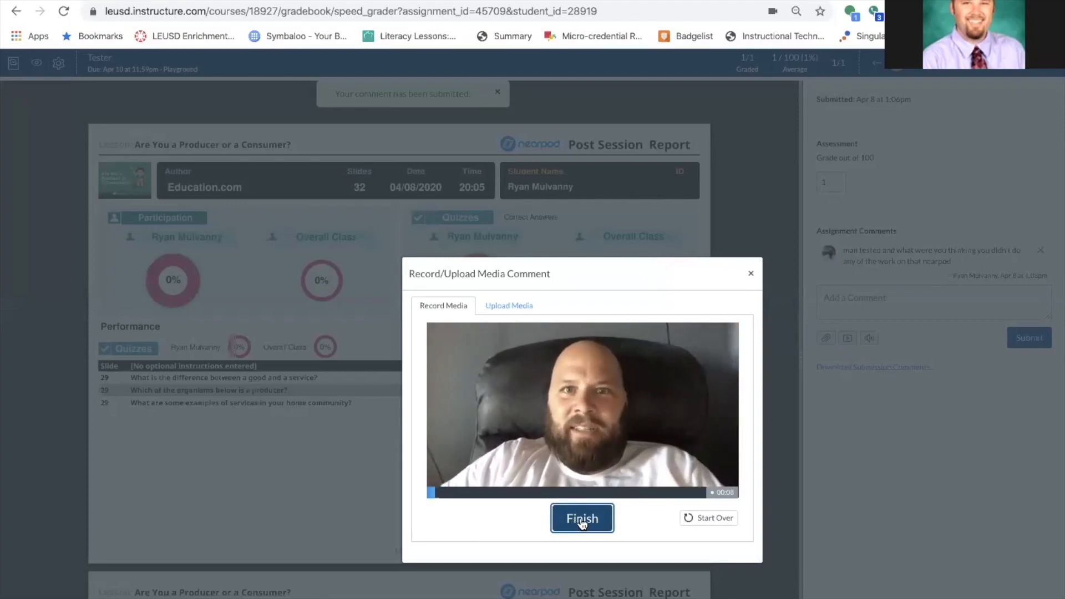
left_click(581, 522)
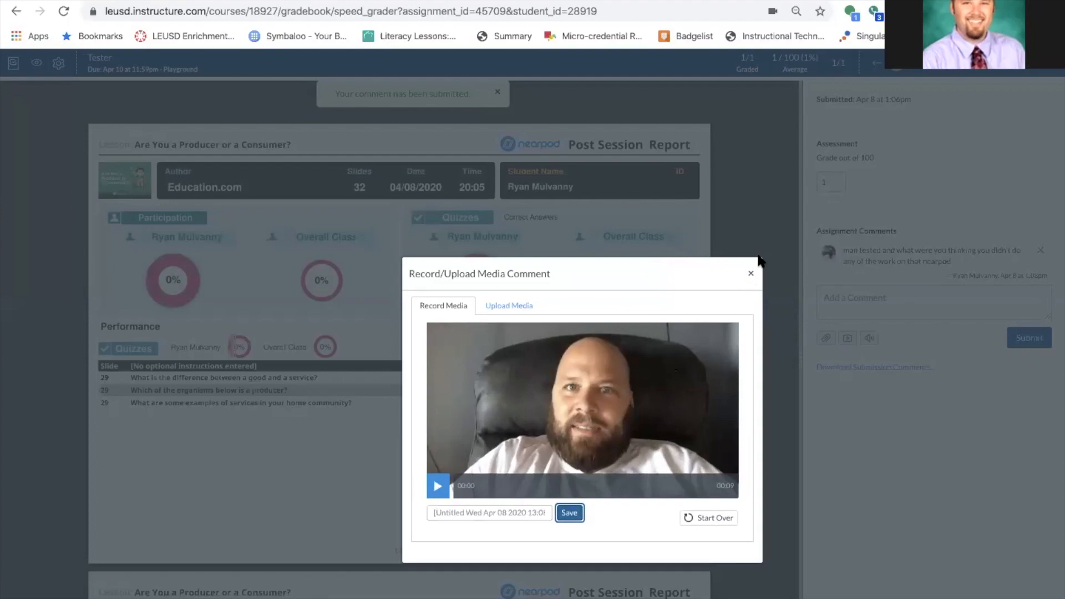
Close the media dialog so the video comment posts, then go back to the Playground gradebook.
left_click(750, 274)
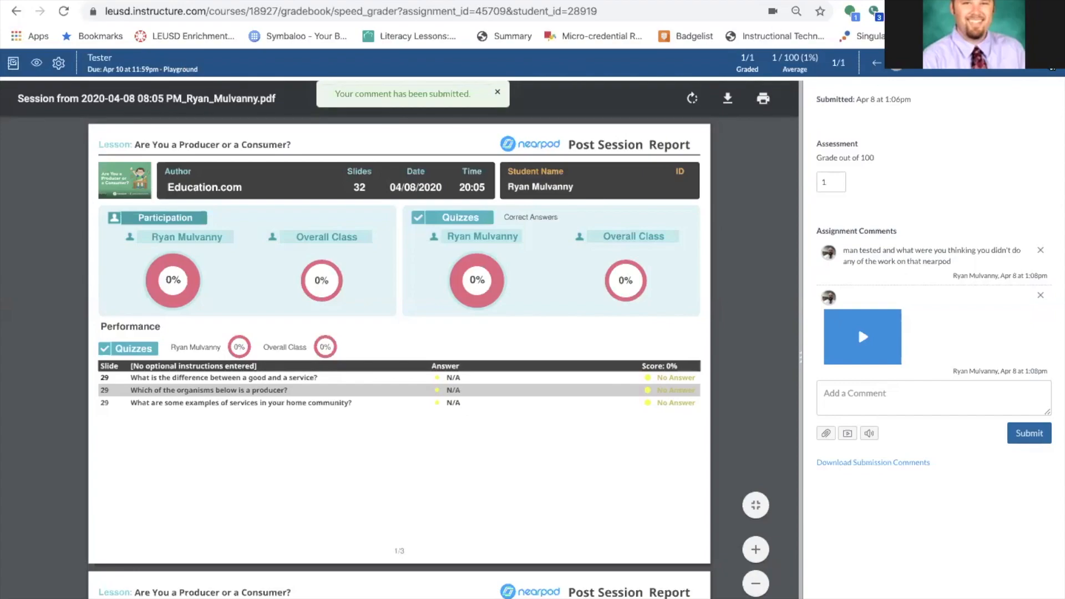
left_click(17, 11)
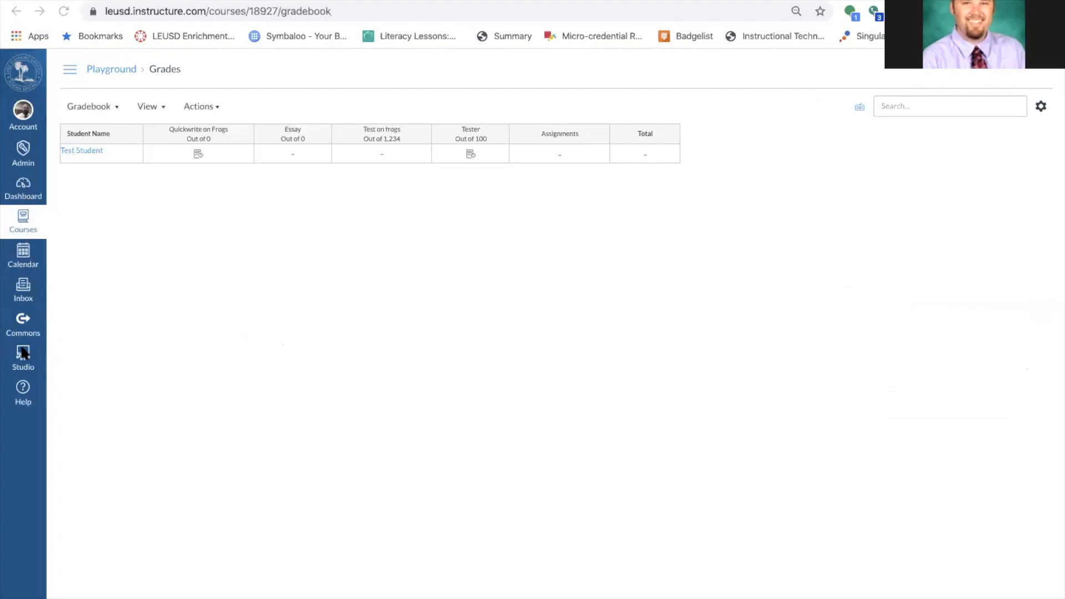
Open the Curriculum Writer's Course modules from the Courses tray.
left_click(22, 328)
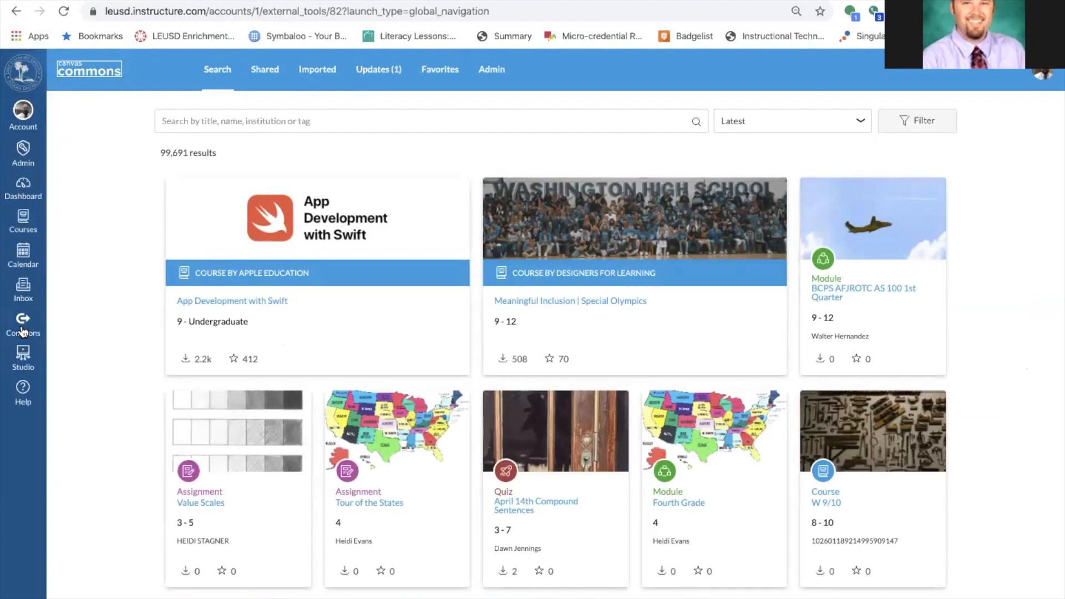
left_click(24, 225)
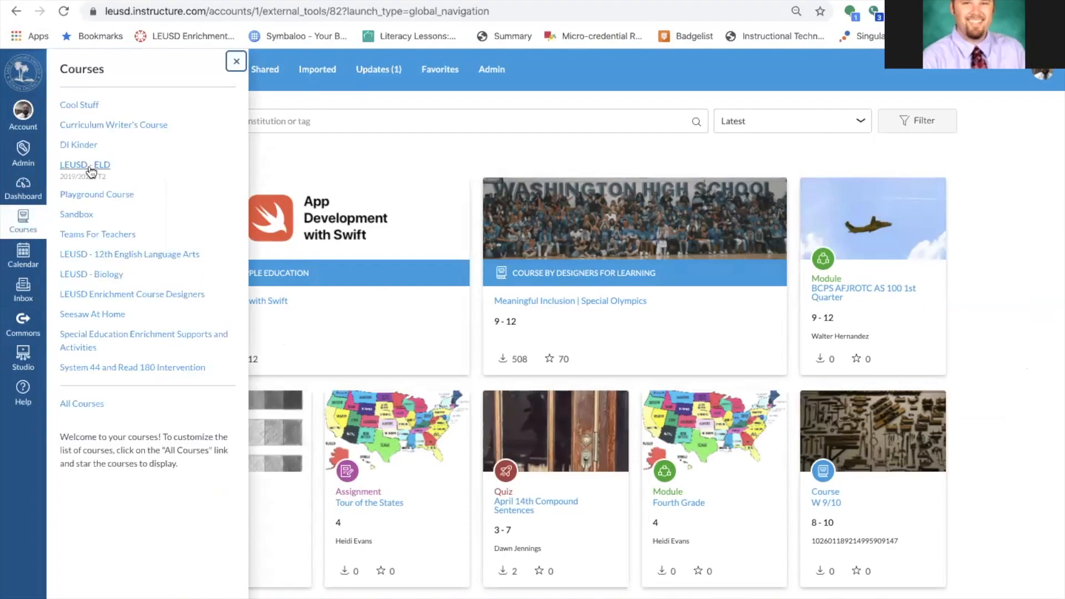
left_click(109, 125)
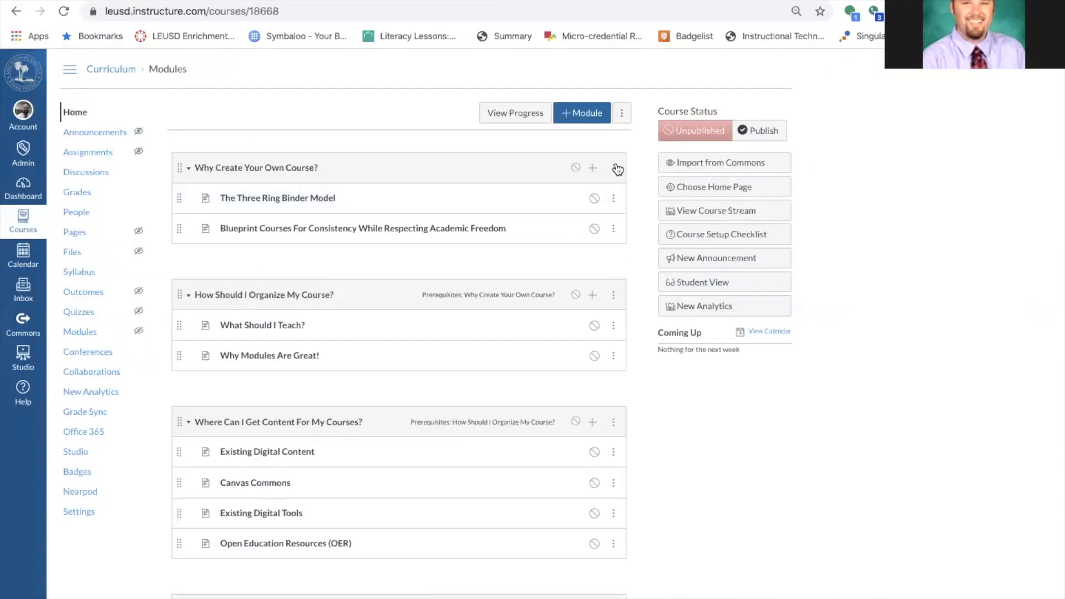
Share the 'Why Create Your Own Course?' module to Commons for the district, not public, then go to Dashboard.
left_click(616, 168)
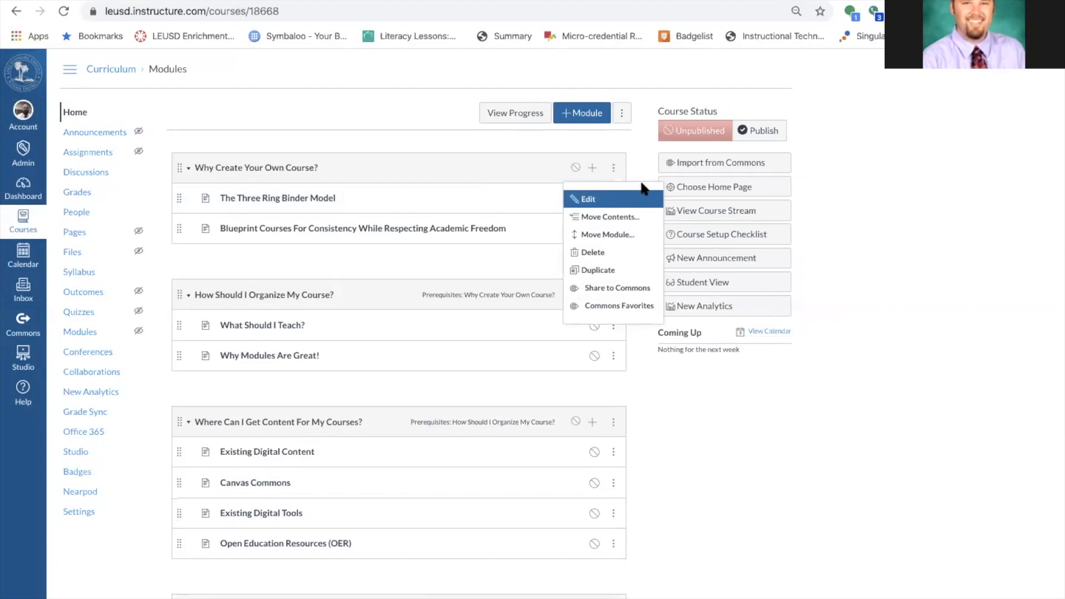
left_click(614, 168)
left_click(614, 169)
left_click(621, 289)
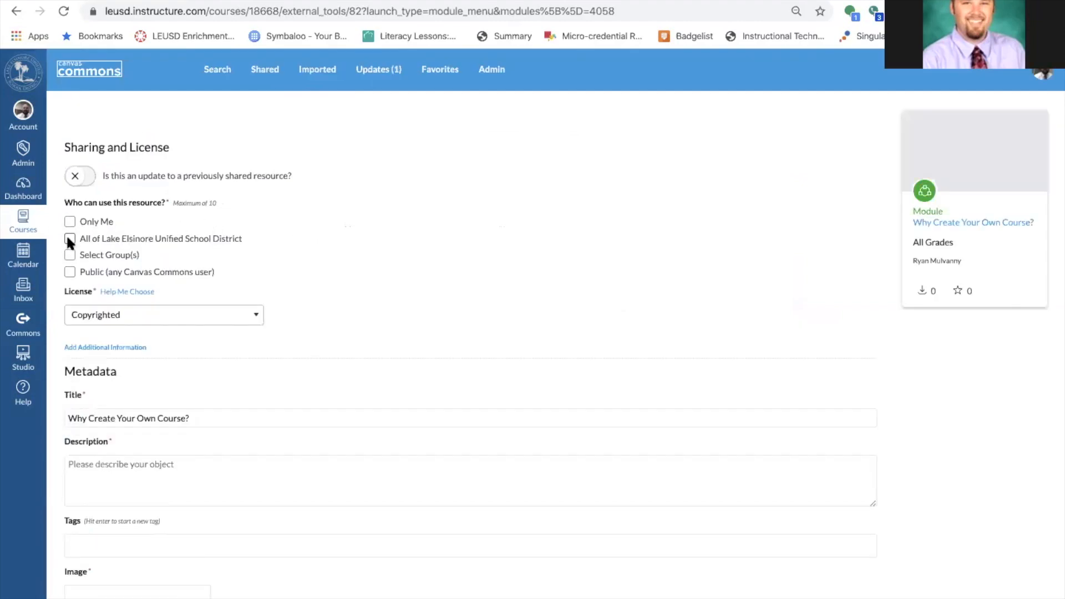
left_click(69, 239)
left_click(70, 272)
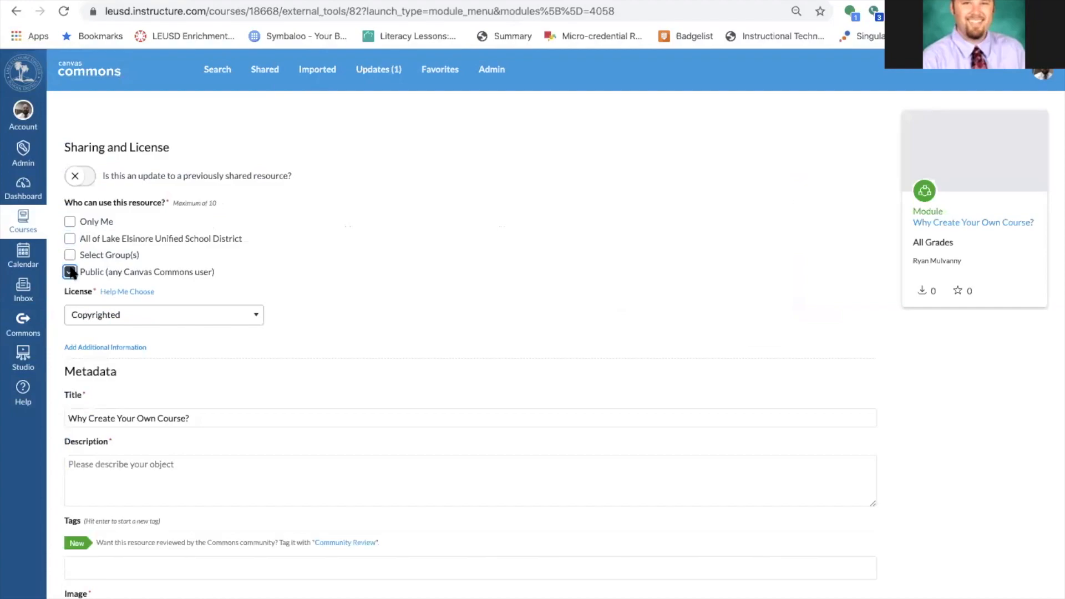
left_click(70, 272)
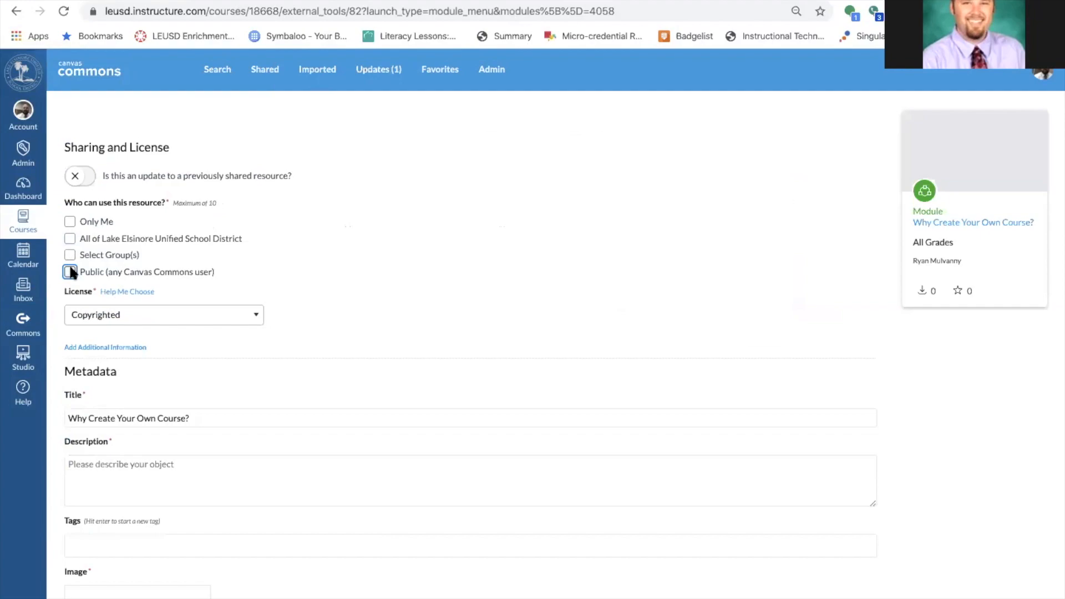
left_click(25, 189)
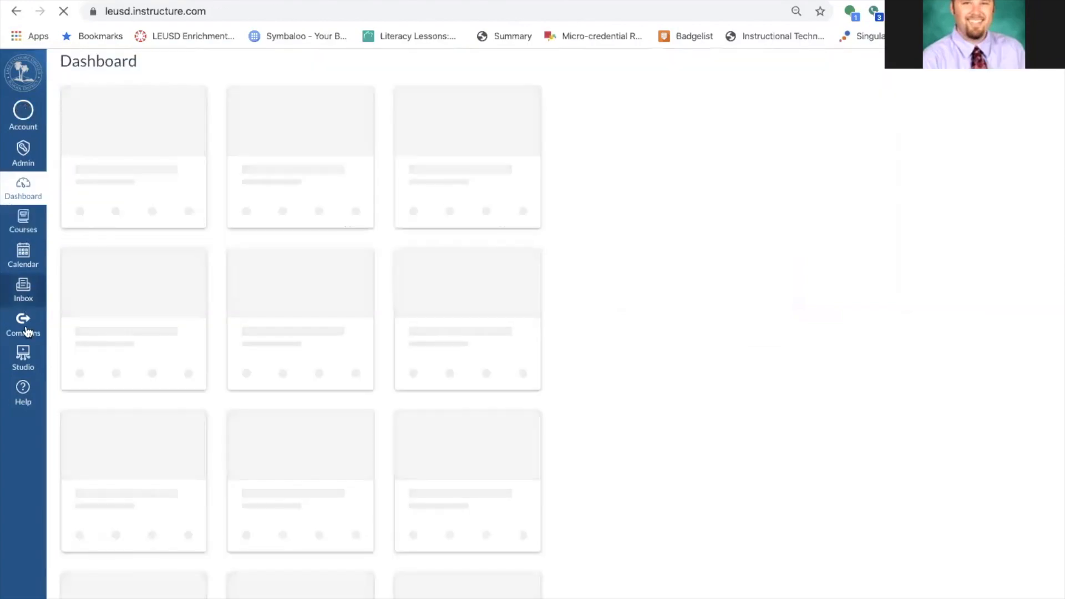
Search Canvas Commons for 'fractions'.
left_click(25, 325)
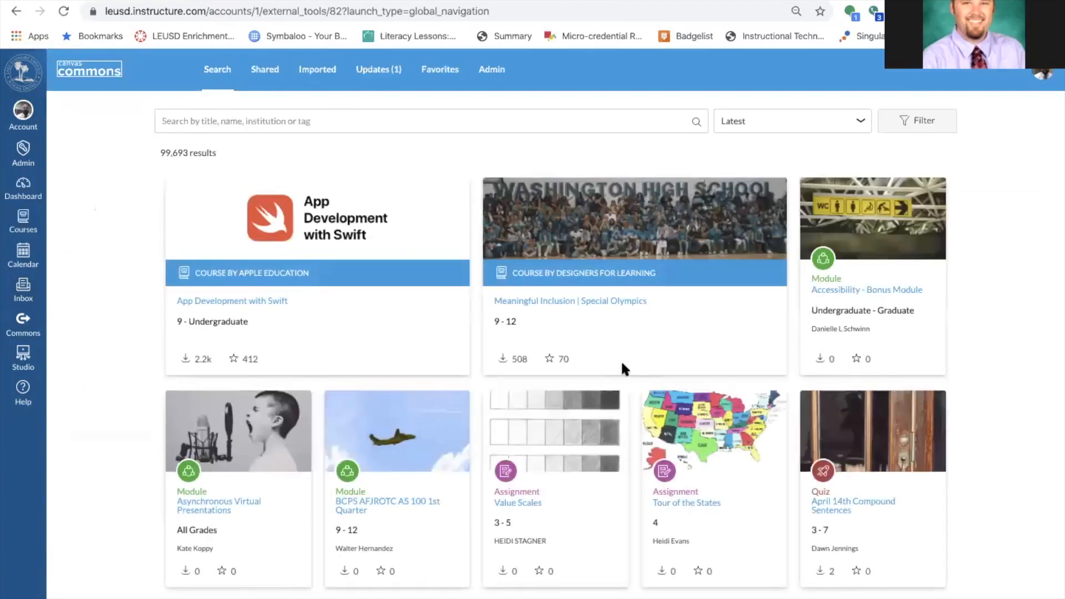
left_click(507, 129)
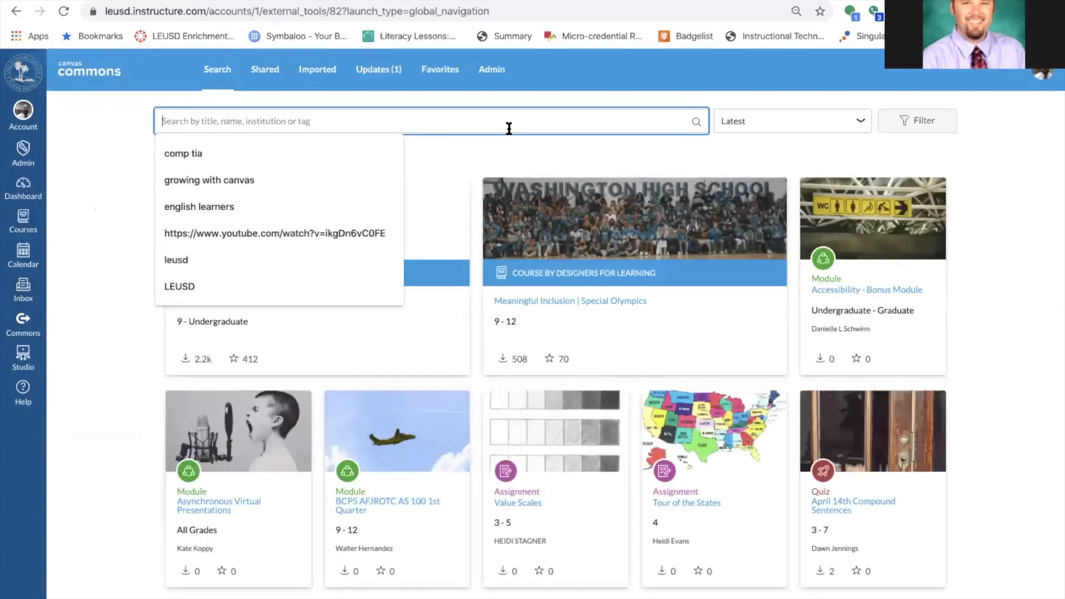
type("fractions")
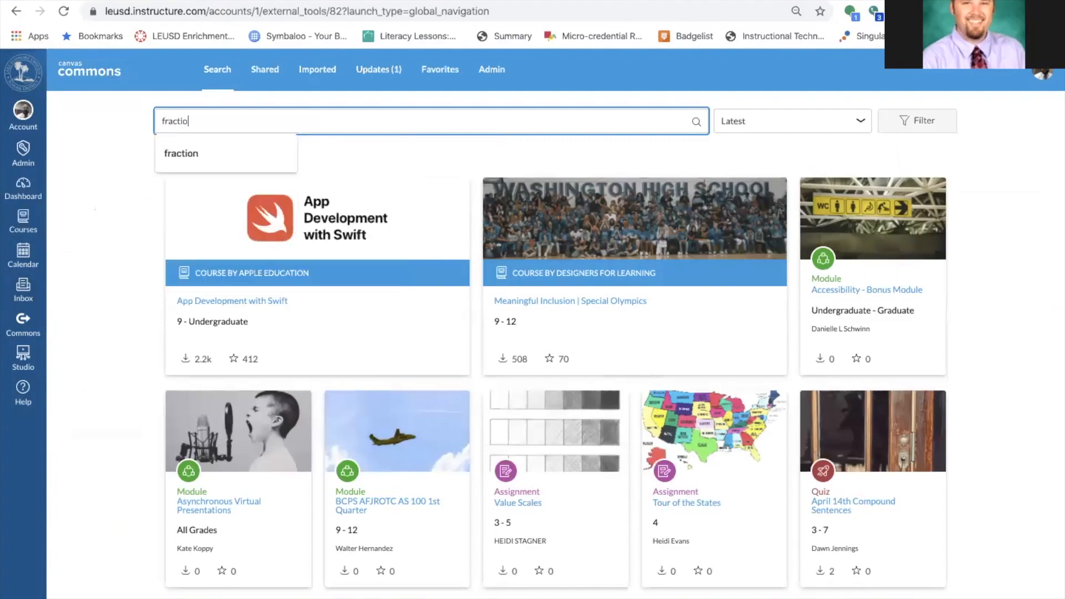
key("Return")
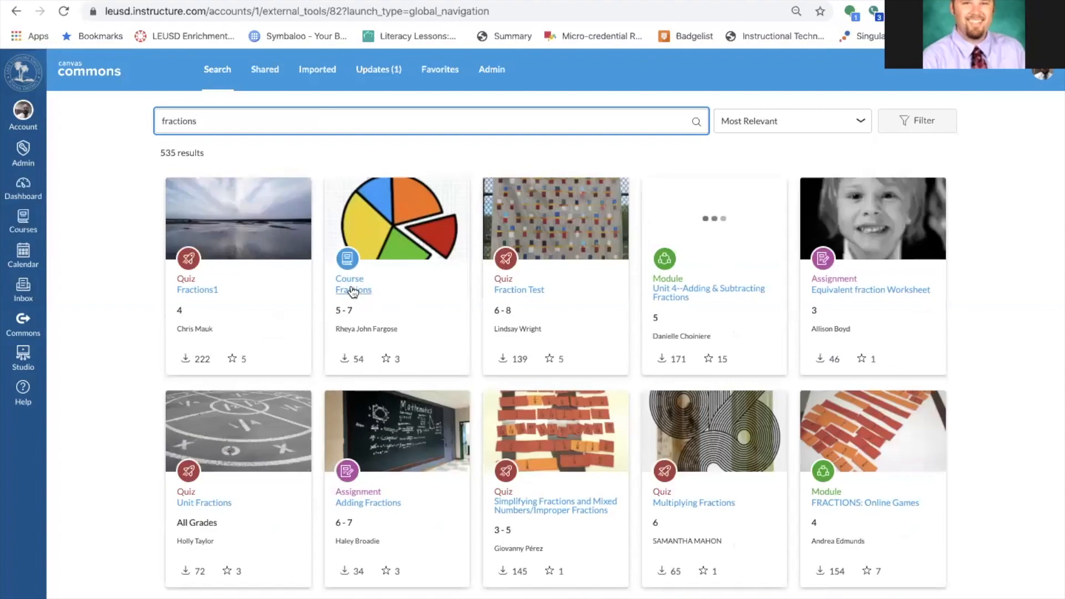
Preview the Fractions course's like, unlike and converting fractions pages, then return to the results.
left_click(353, 290)
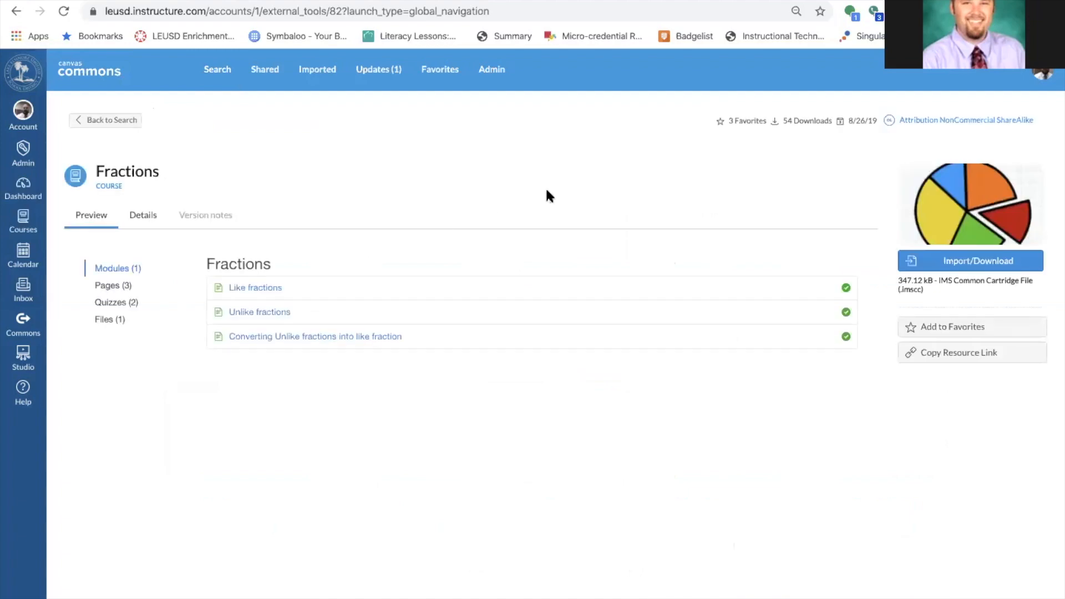
left_click(275, 290)
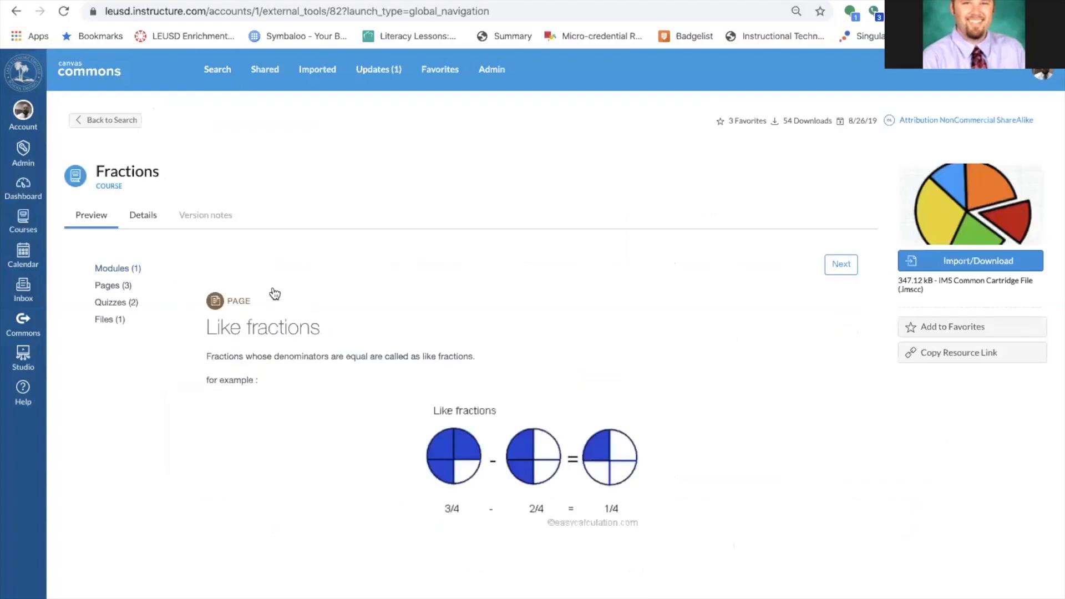
scroll(379, 293, "down", 1)
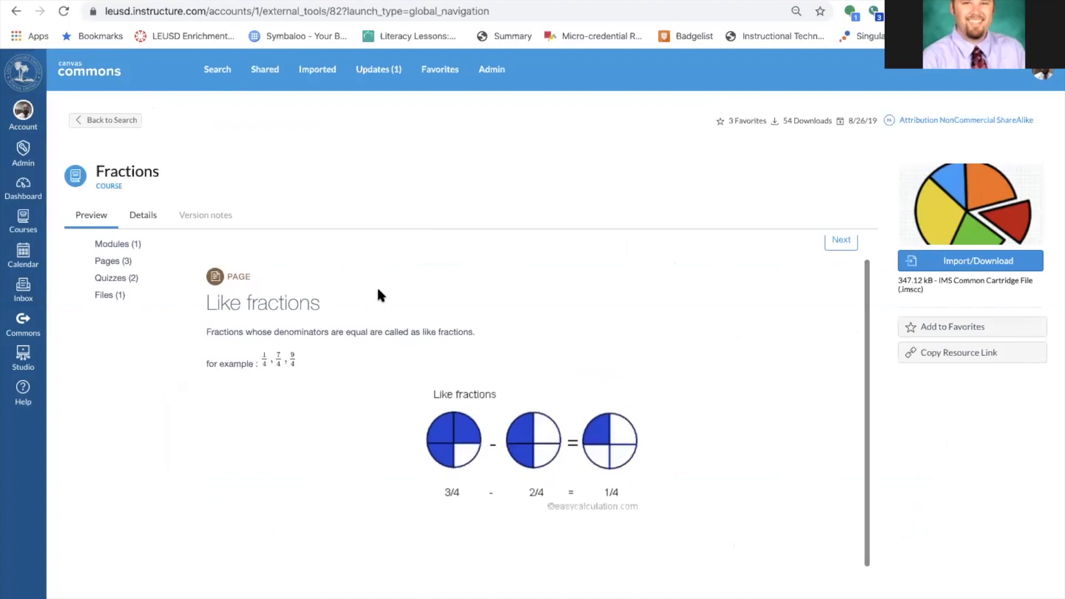
scroll(380, 295, "up", 1)
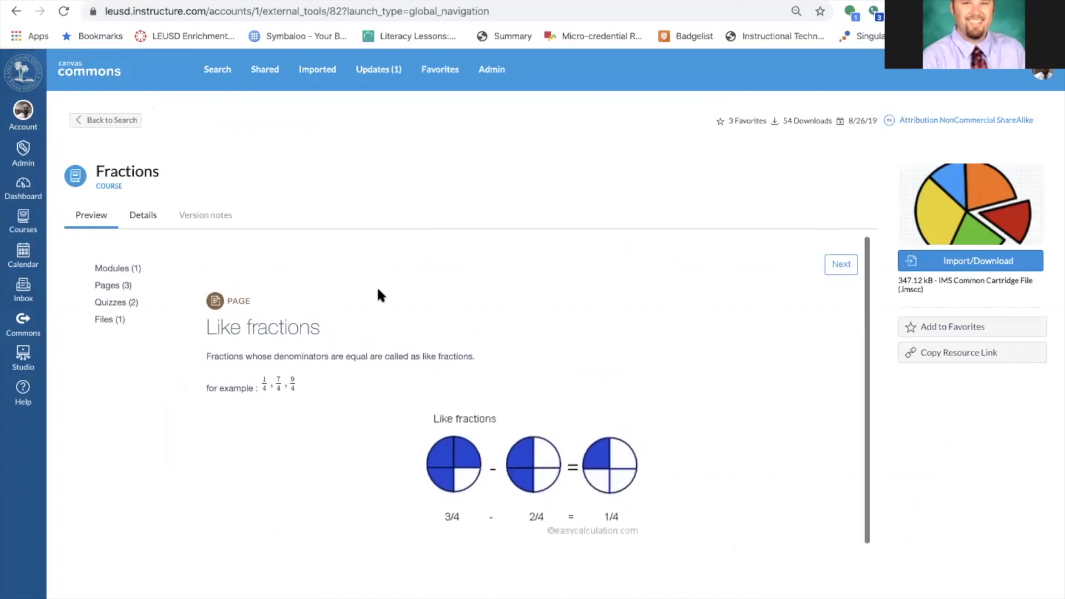
left_click(843, 265)
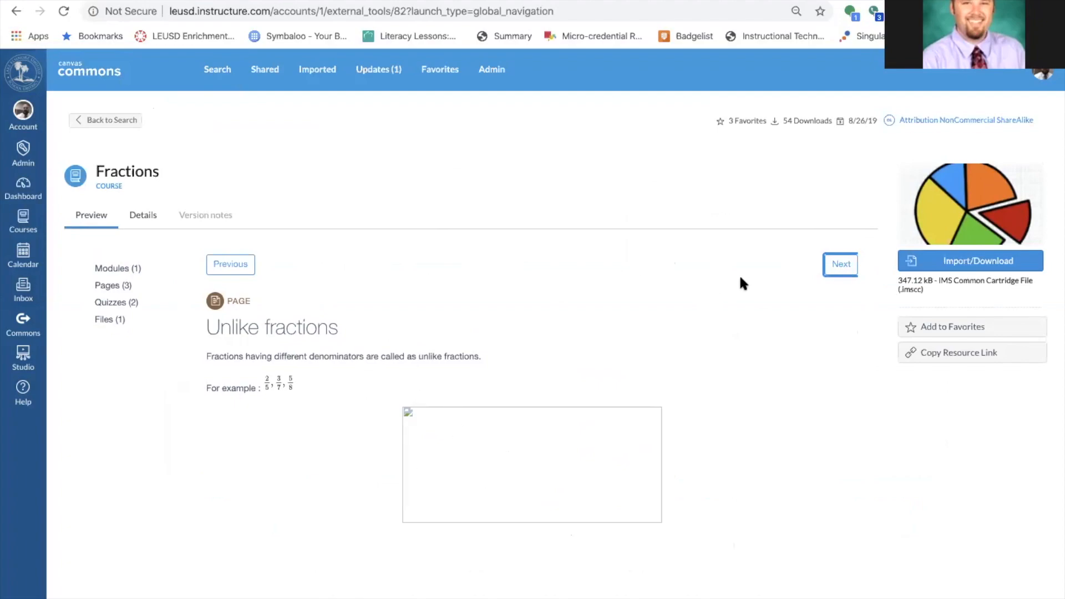
left_click(839, 265)
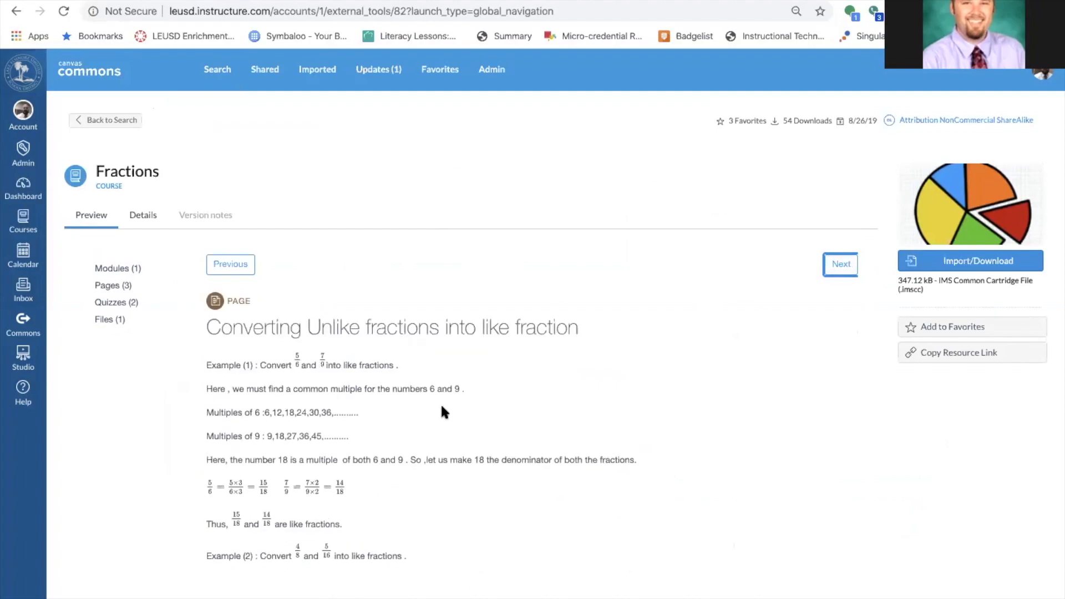
scroll(442, 415, "down", 3)
scroll(441, 415, "up", 3)
left_click(88, 127)
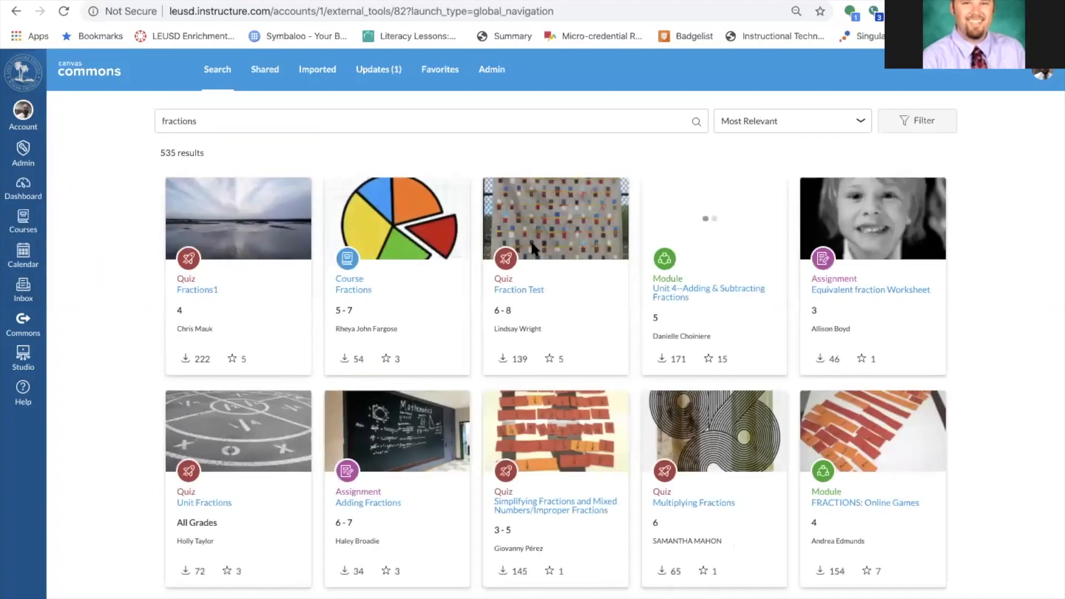
Preview the Fraction Test quiz and return to the fractions results.
left_click(521, 289)
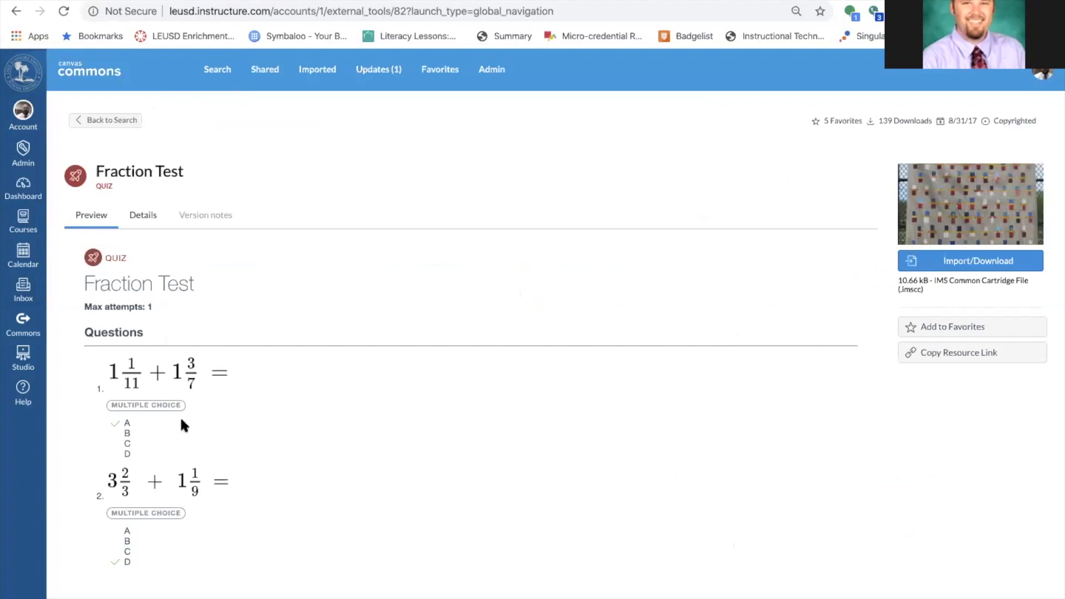
scroll(245, 427, "down", 2)
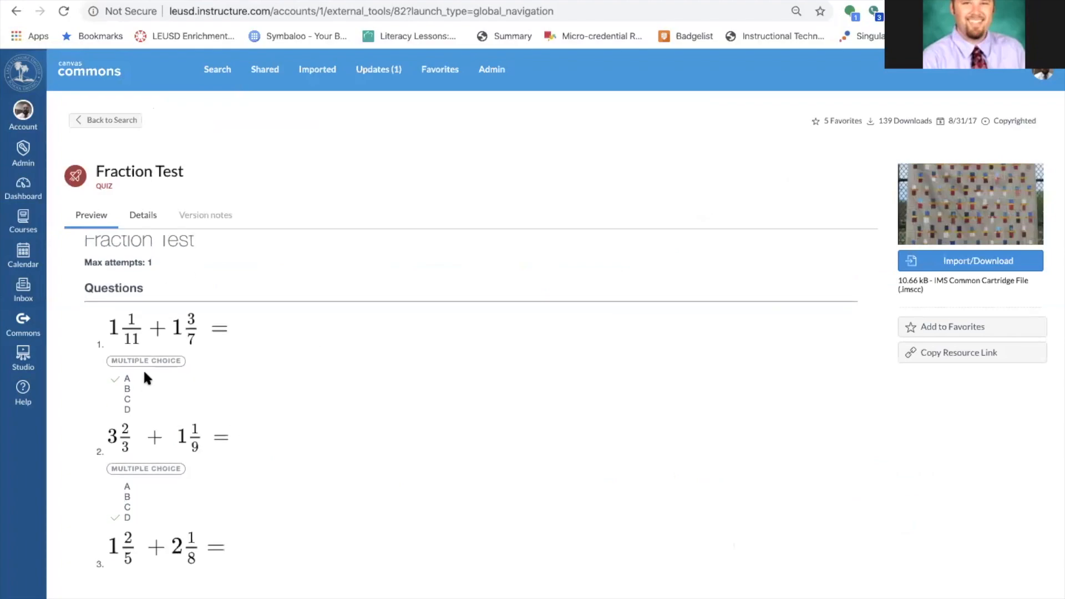
left_click(92, 122)
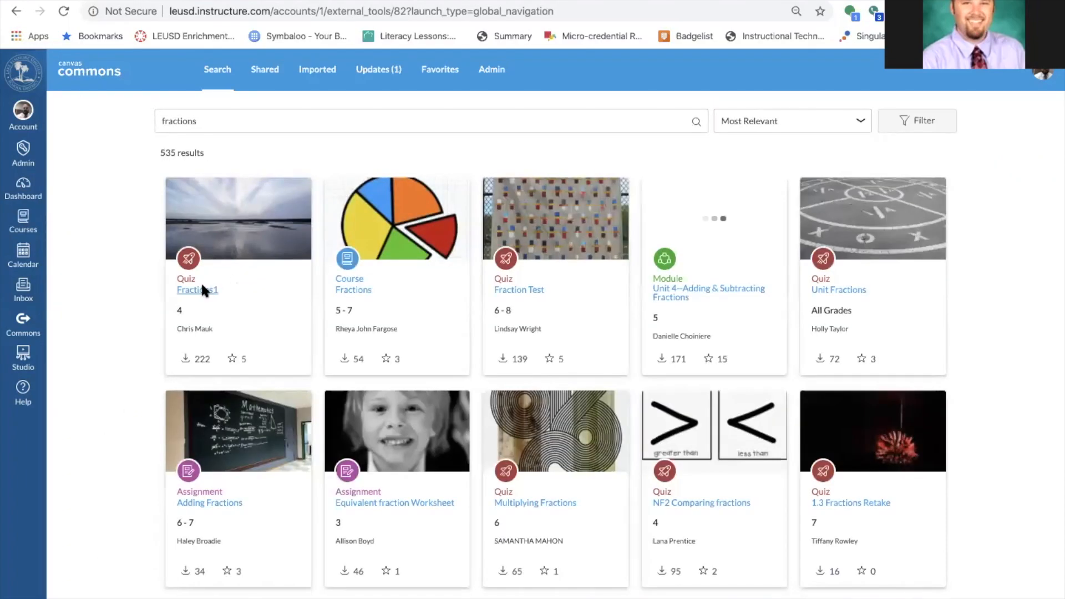
Open the Fractions1 quiz preview and review its multiple-choice questions.
left_click(202, 288)
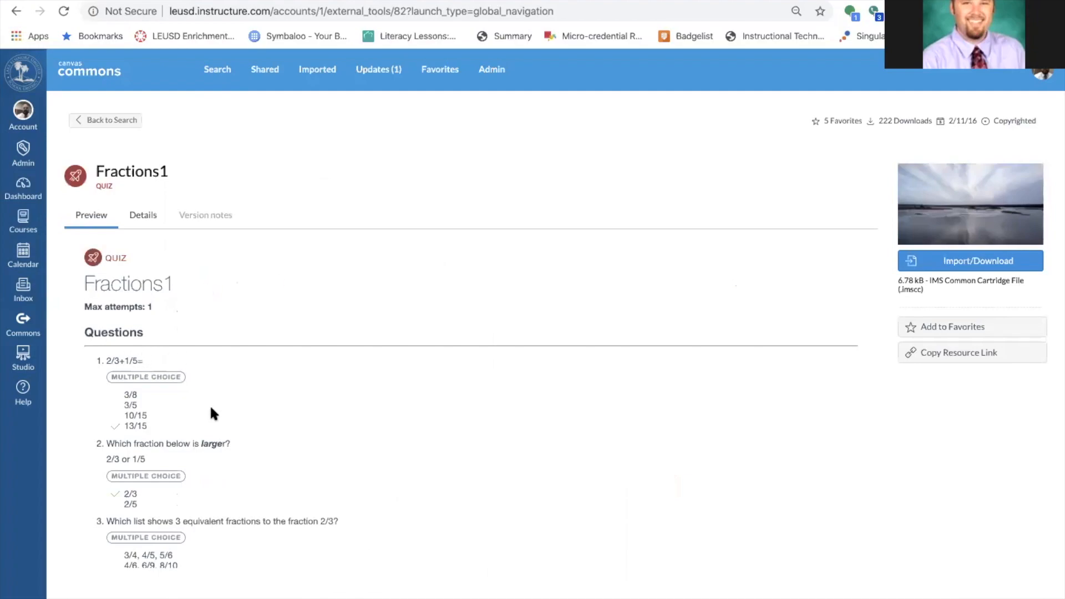
scroll(212, 413, "down", 5)
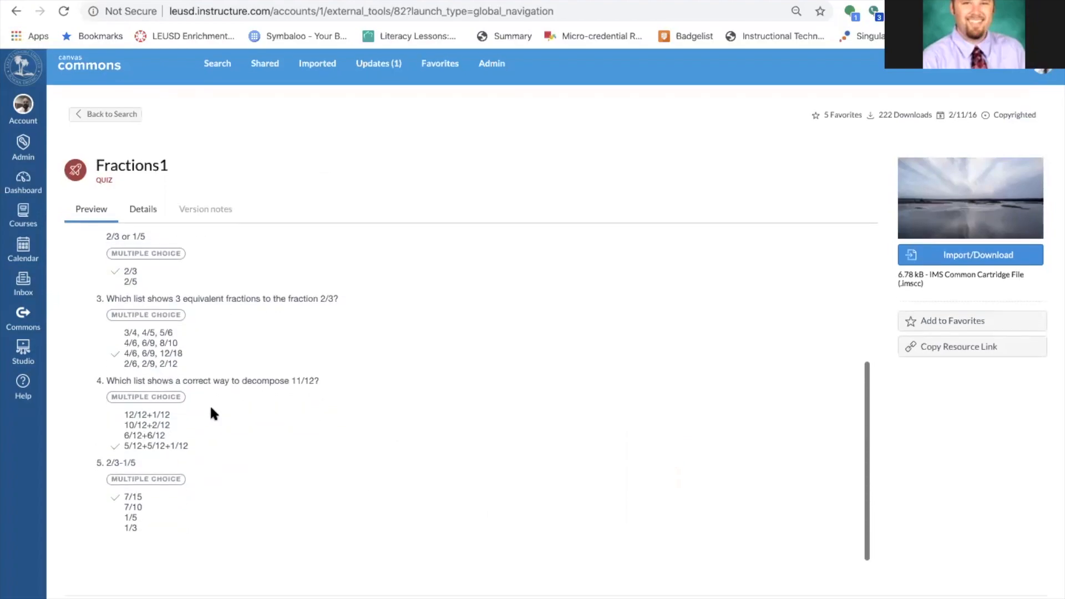
scroll(212, 410, "up", 5)
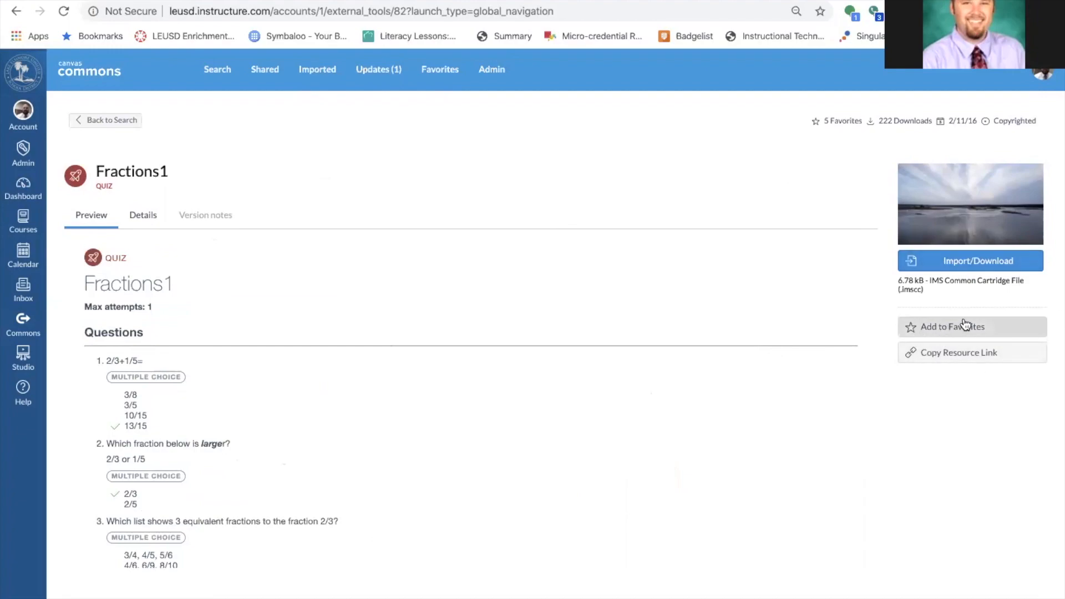
Import the Fractions1 quiz into AAA Training Course, then bring up the All Courses list.
left_click(918, 267)
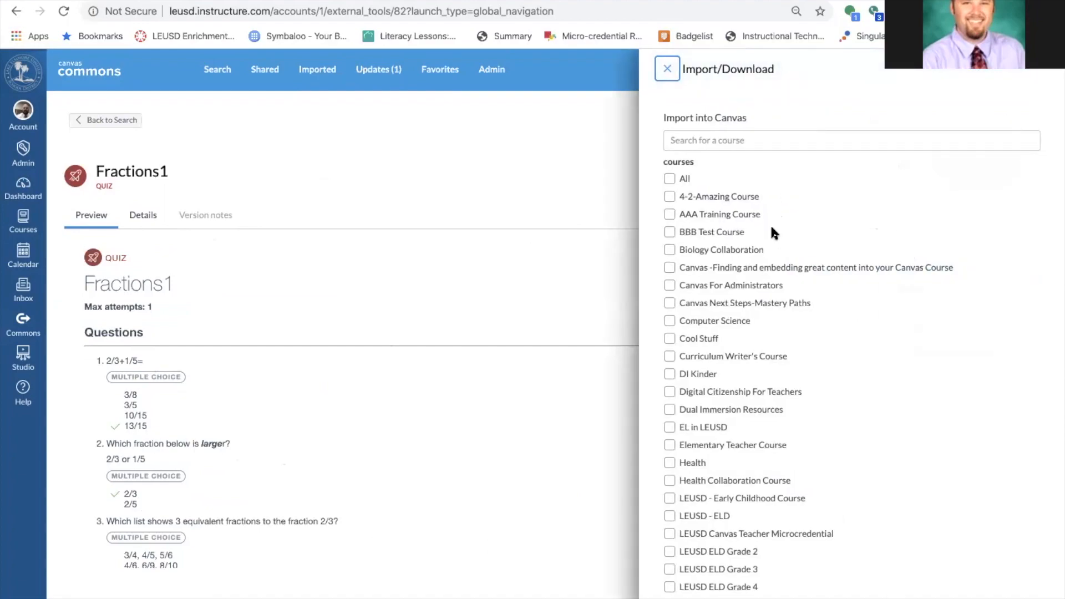
left_click(670, 214)
scroll(809, 283, "down", 10)
scroll(836, 523, "down", 9)
left_click(730, 584)
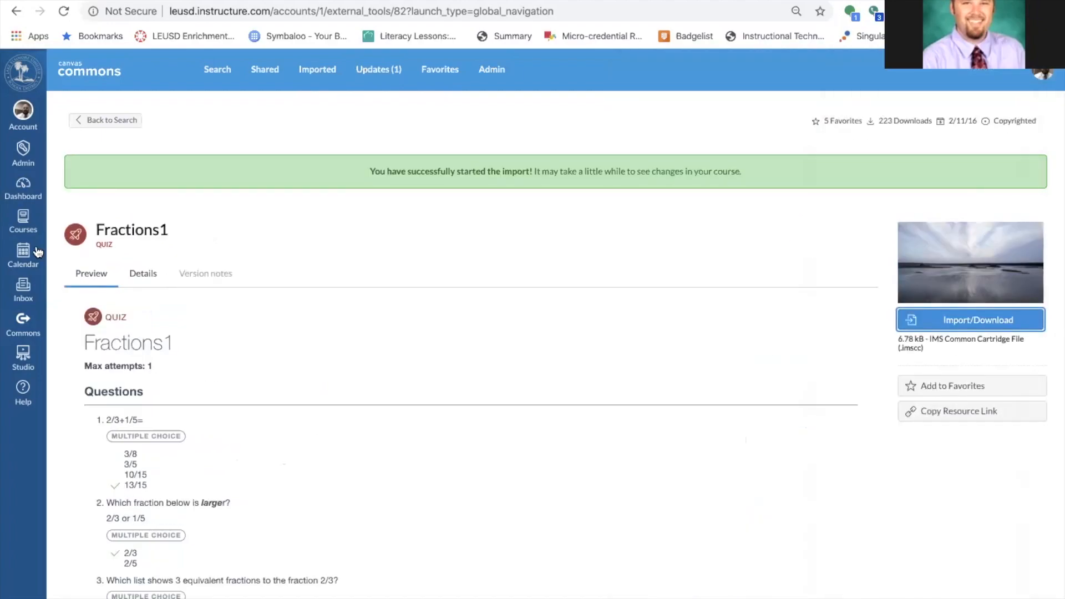
left_click(22, 220)
left_click(87, 403)
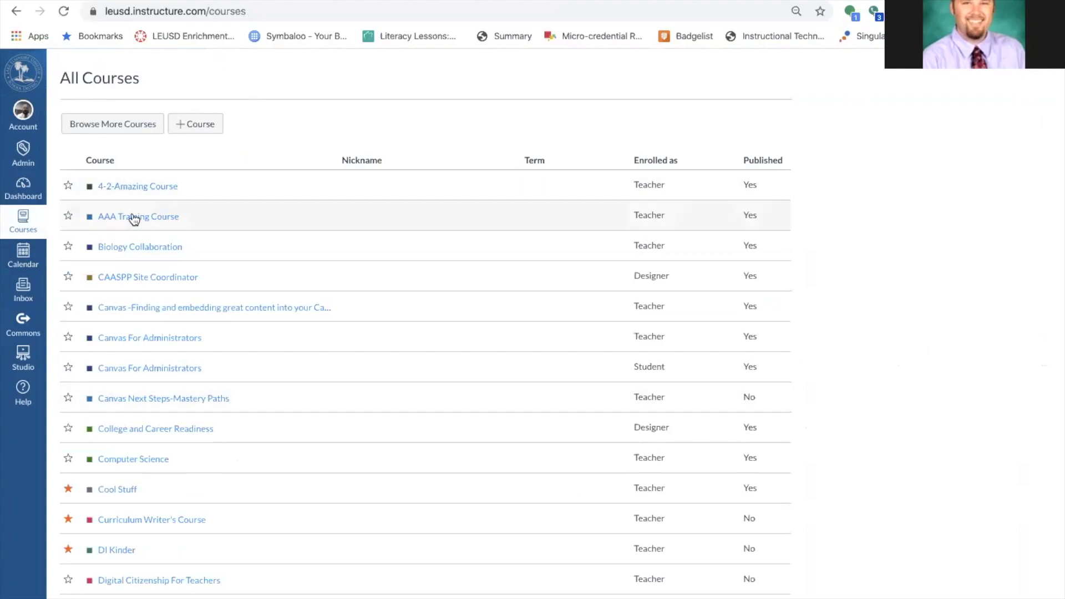
In AAA Training Course modules, move A Floor Full of Pennies below Writing Assignment on Frogs.
left_click(134, 217)
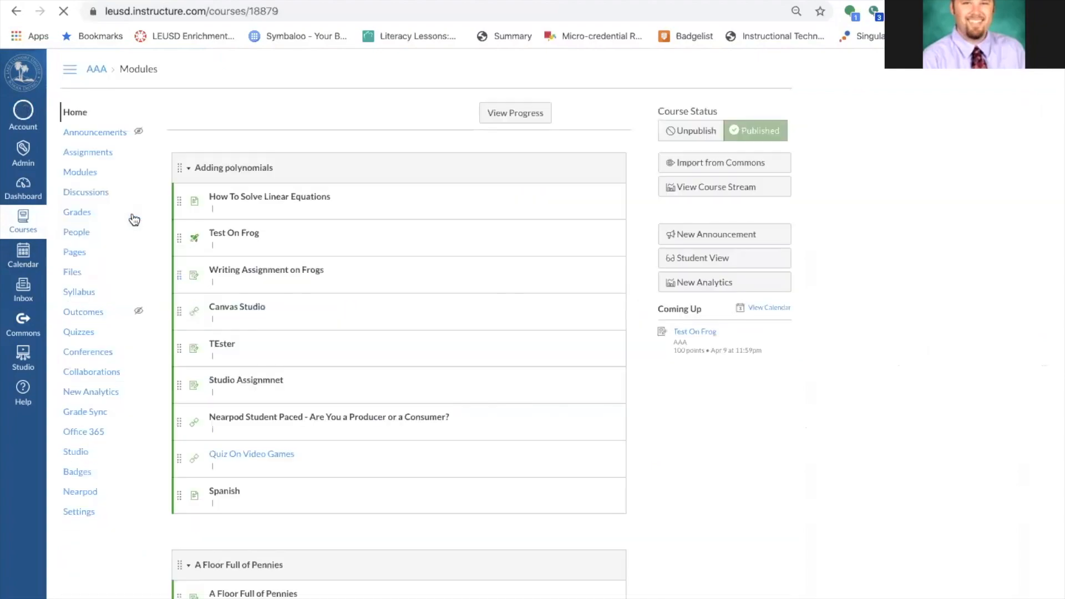
scroll(290, 258, "down", 2)
scroll(290, 258, "up", 2)
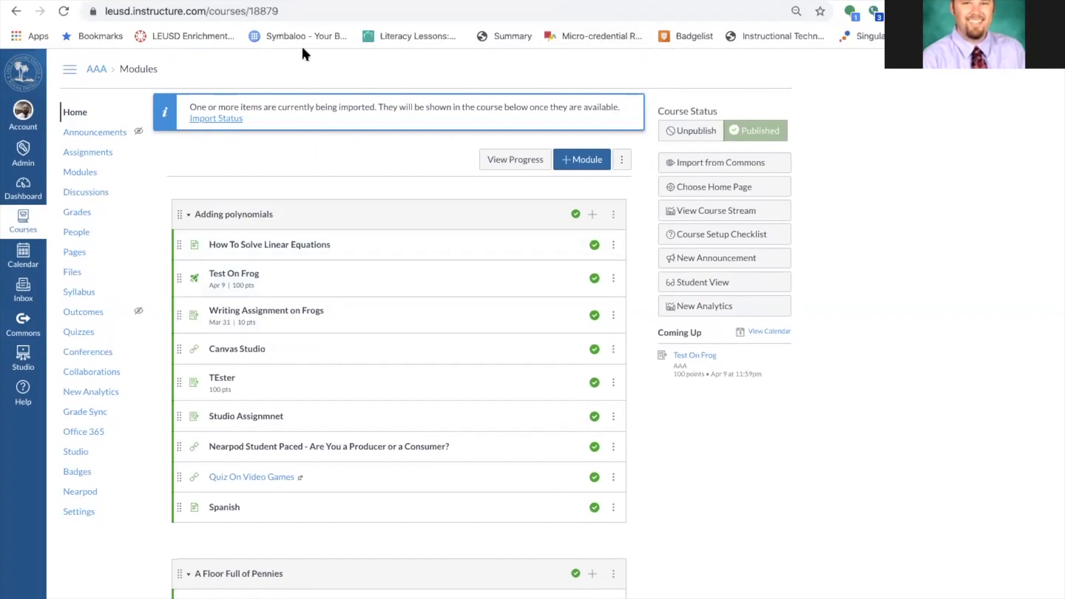
scroll(482, 327, "down", 2)
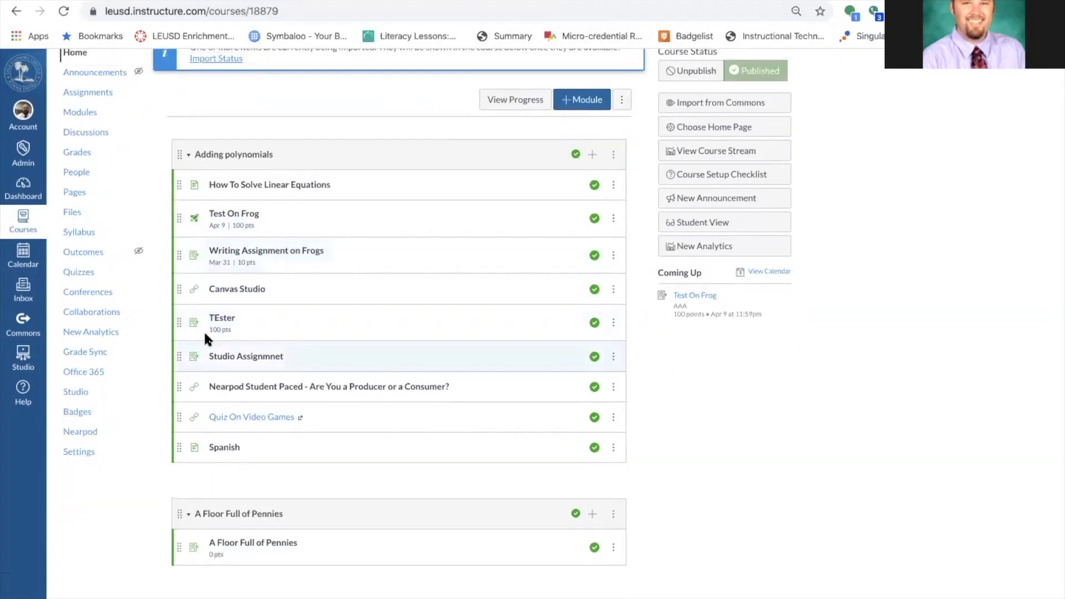
scroll(413, 129, "up", 2)
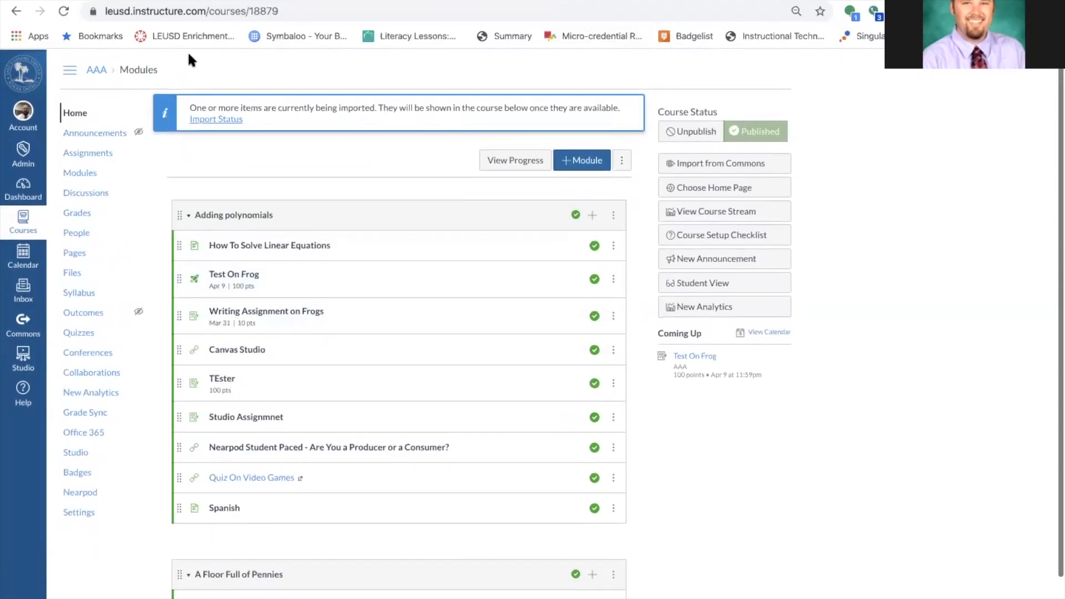
left_click(65, 12)
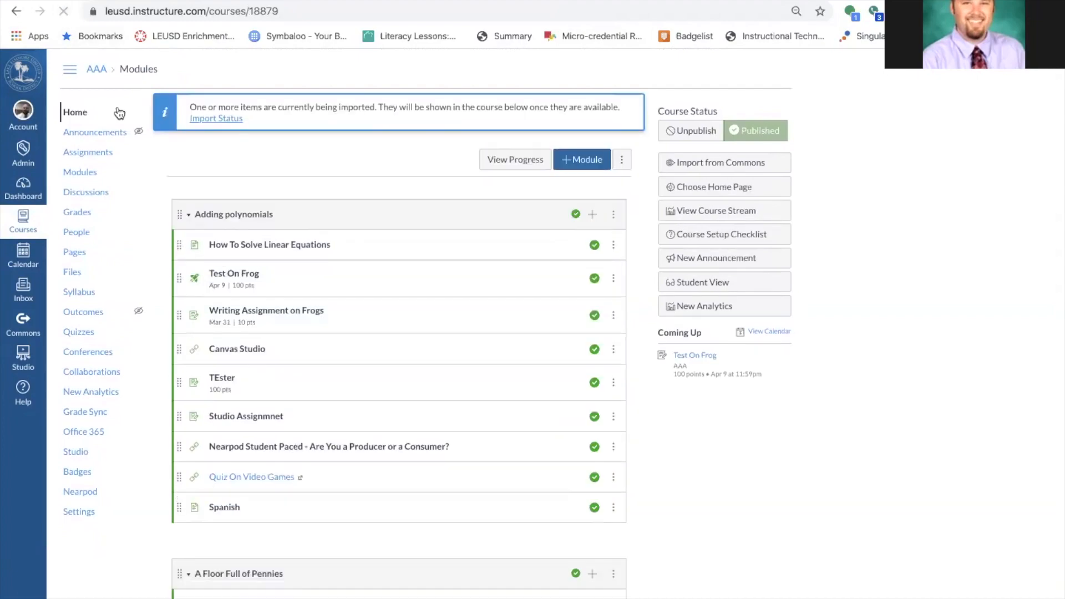
scroll(163, 242, "down", 2)
scroll(163, 237, "up", 2)
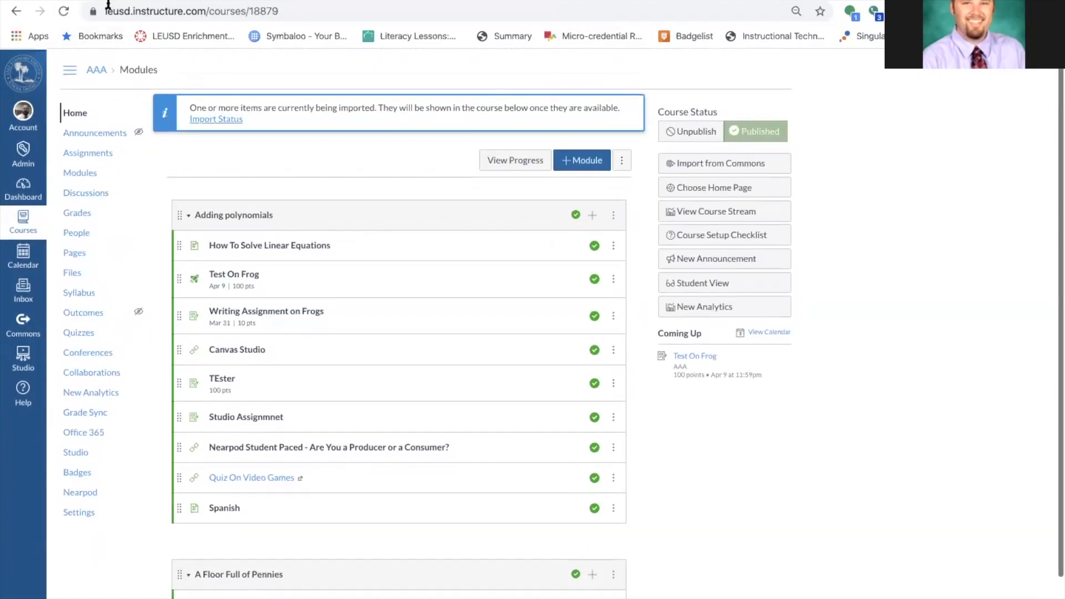
left_click(65, 13)
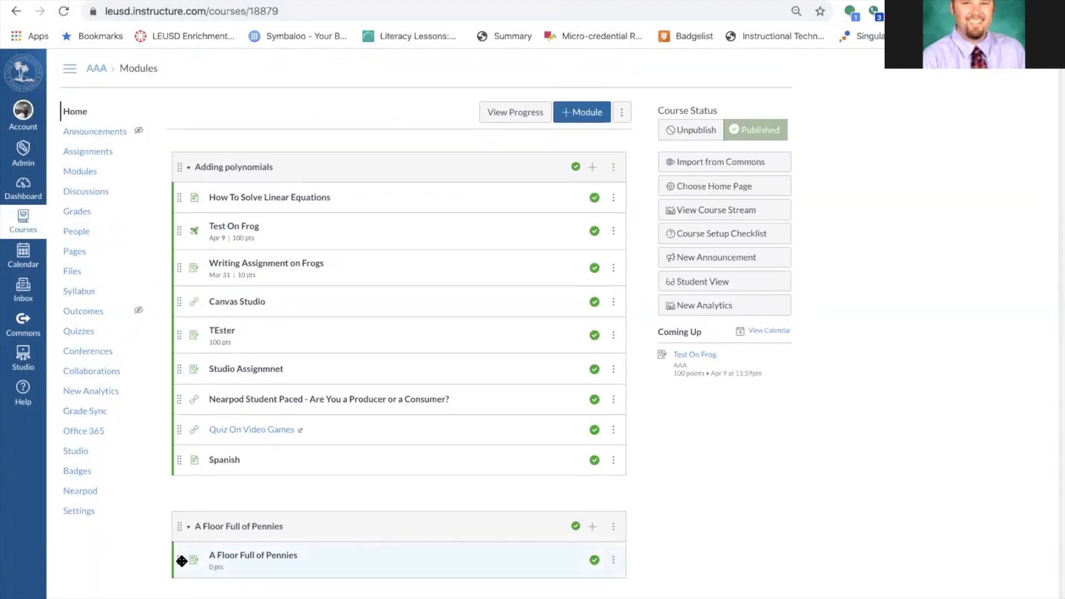
left_click_drag(181, 561, 191, 305)
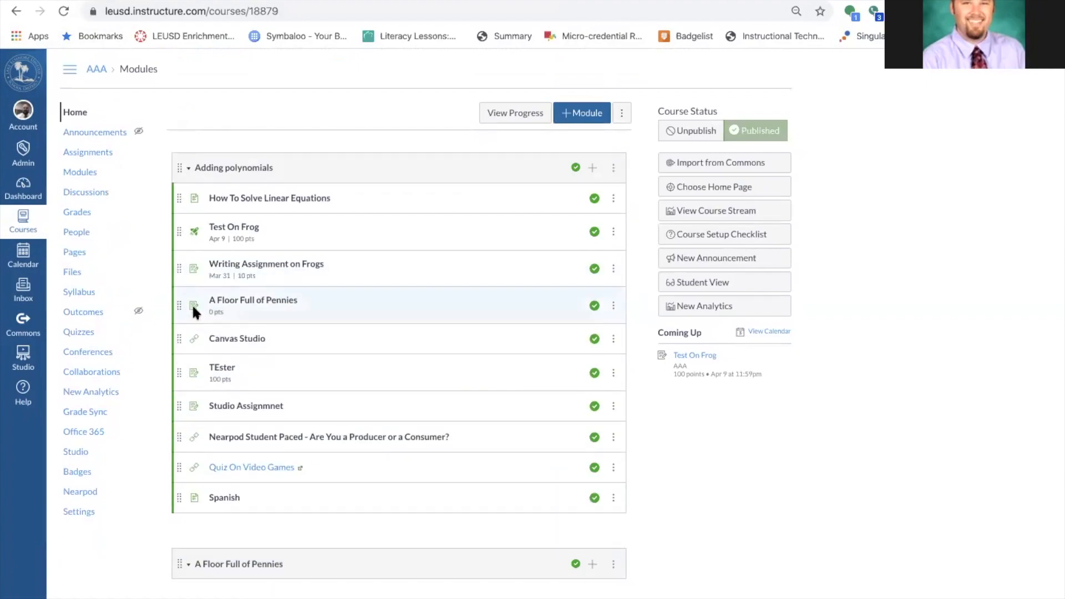
Read through the A Floor Full of Pennies assignment, then go to the AAA course Settings.
left_click(277, 305)
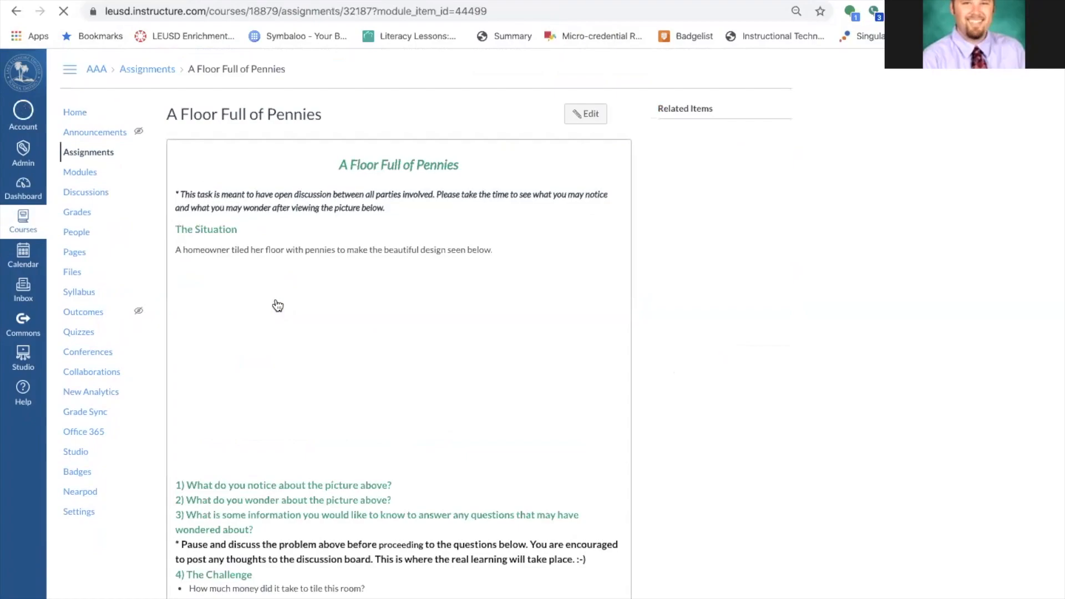
scroll(402, 286, "down", 2)
scroll(402, 286, "down", 1)
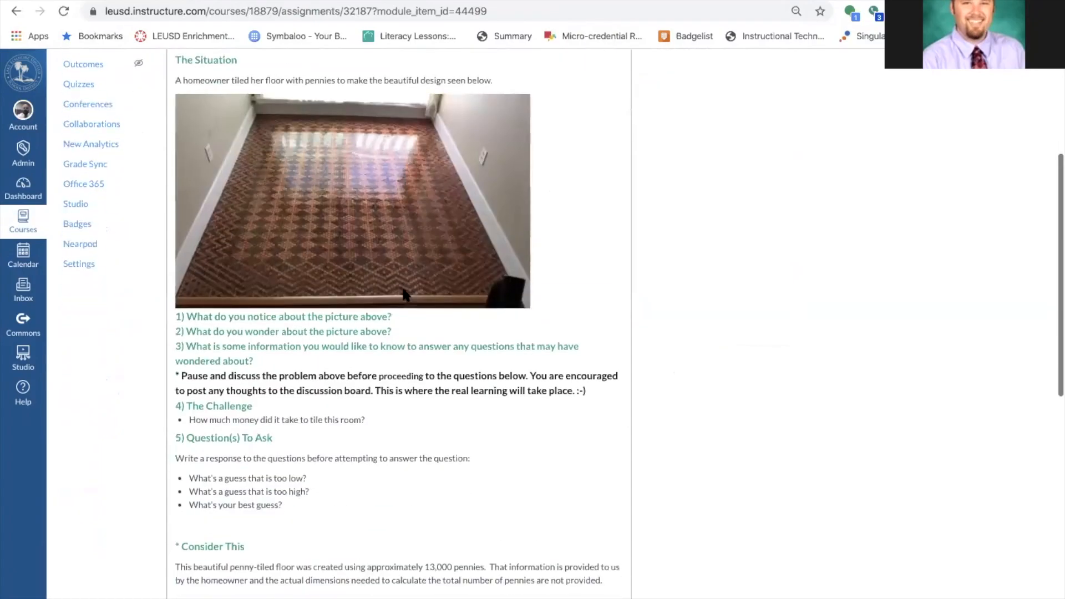
scroll(401, 287, "up", 1)
scroll(403, 294, "up", 2)
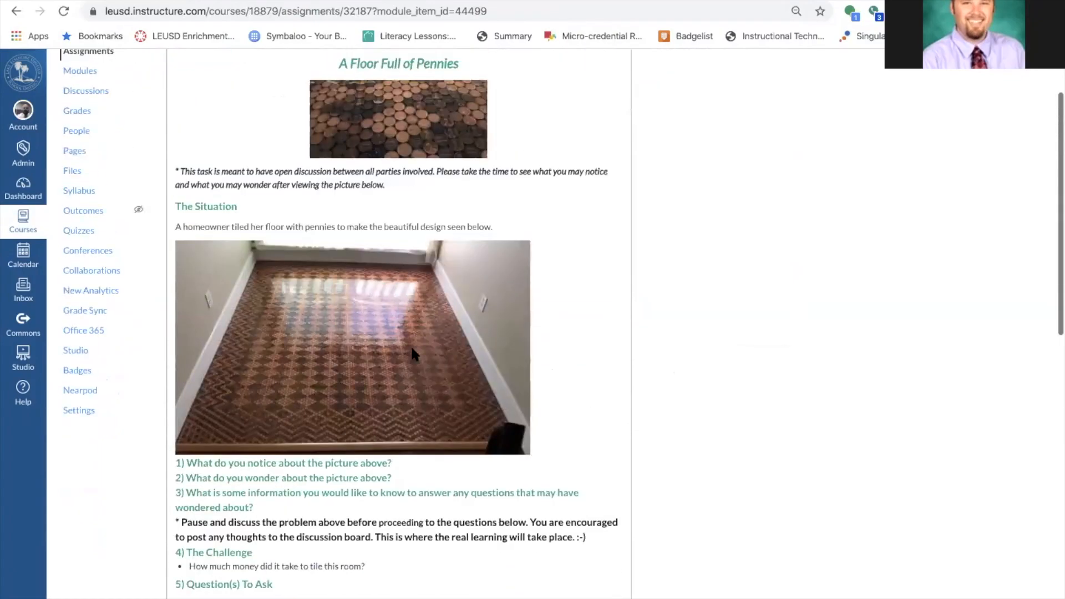
scroll(320, 336, "down", 3)
scroll(320, 336, "down", 1)
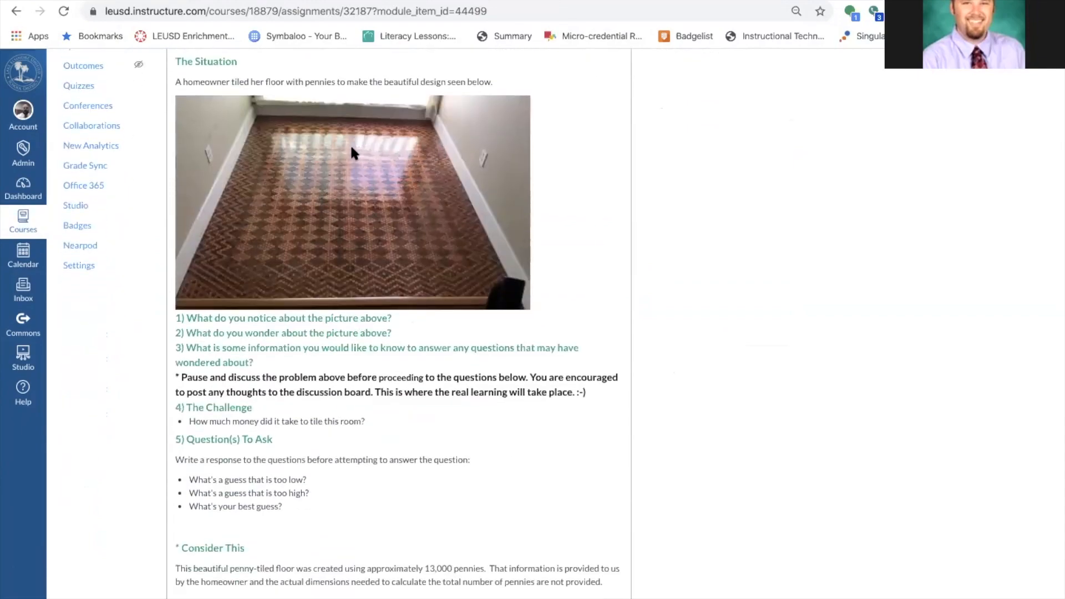
scroll(377, 274, "down", 3)
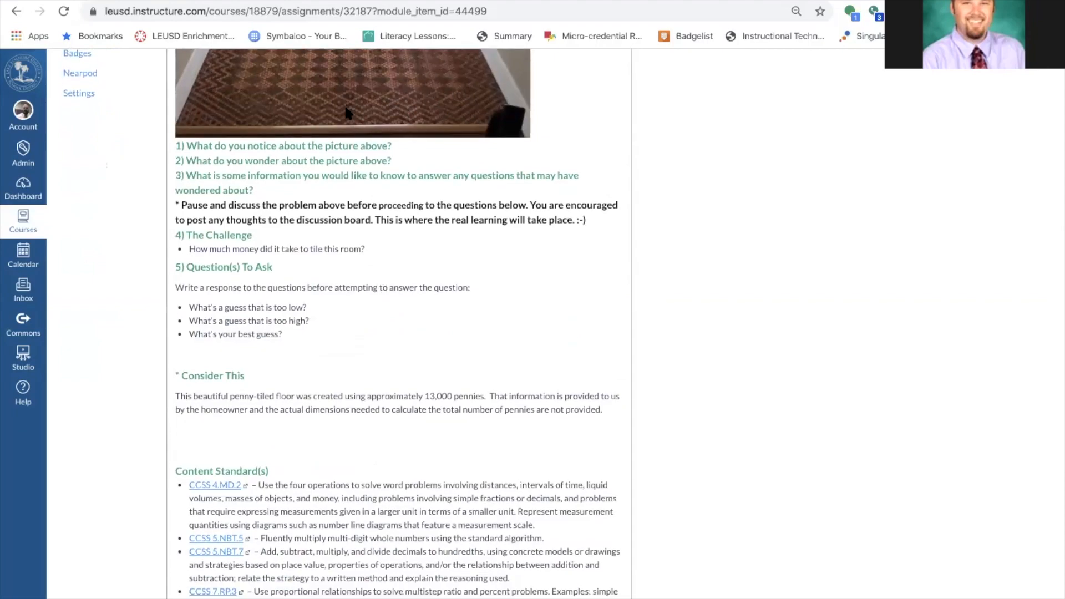
scroll(343, 105, "up", 1)
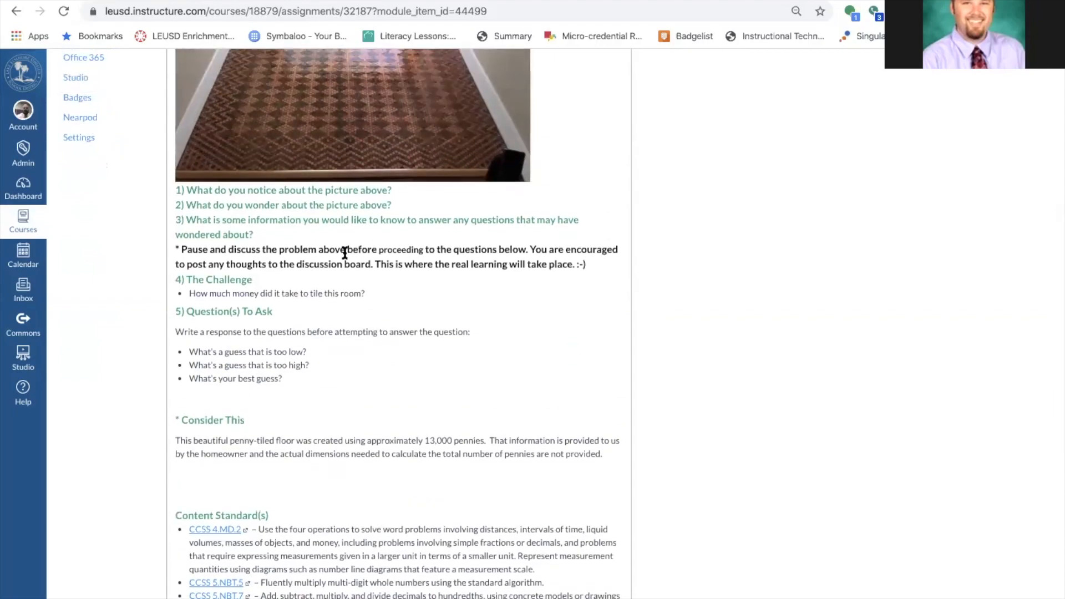
scroll(459, 240, "up", 7)
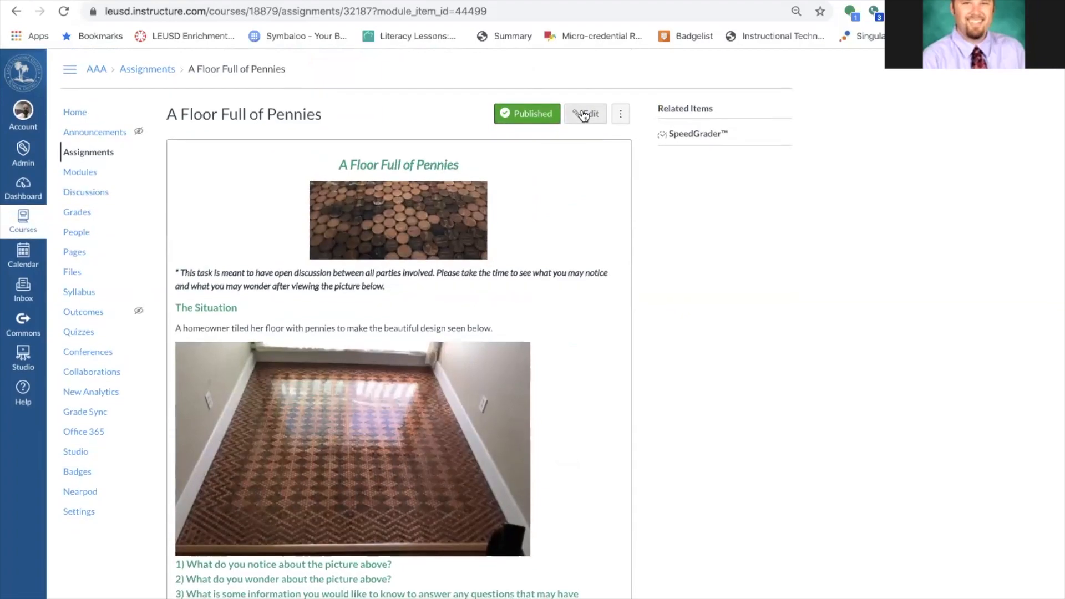
scroll(552, 266, "down", 3)
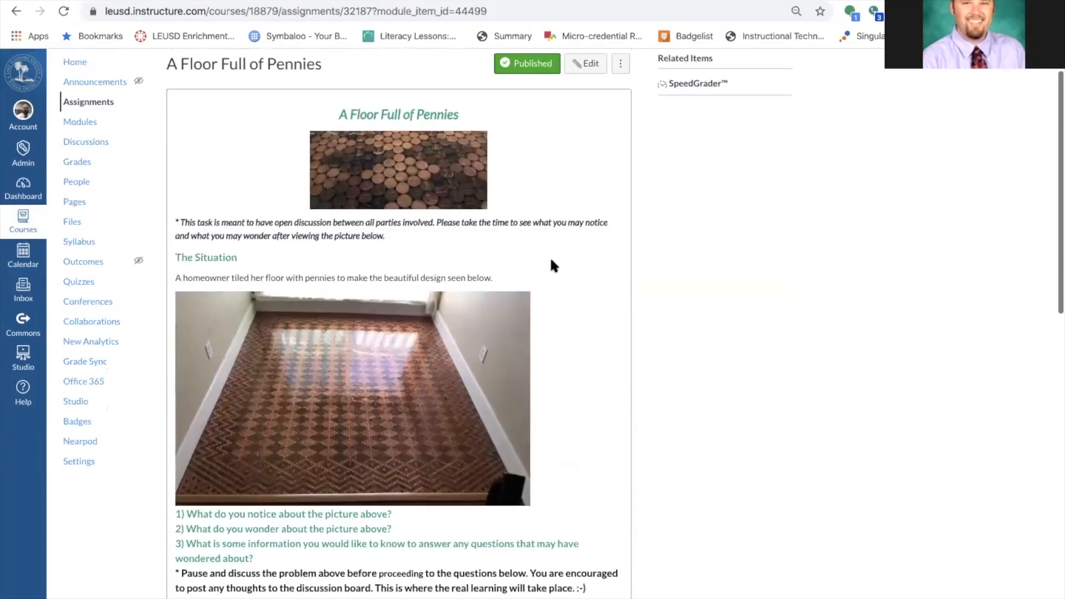
scroll(551, 266, "down", 1)
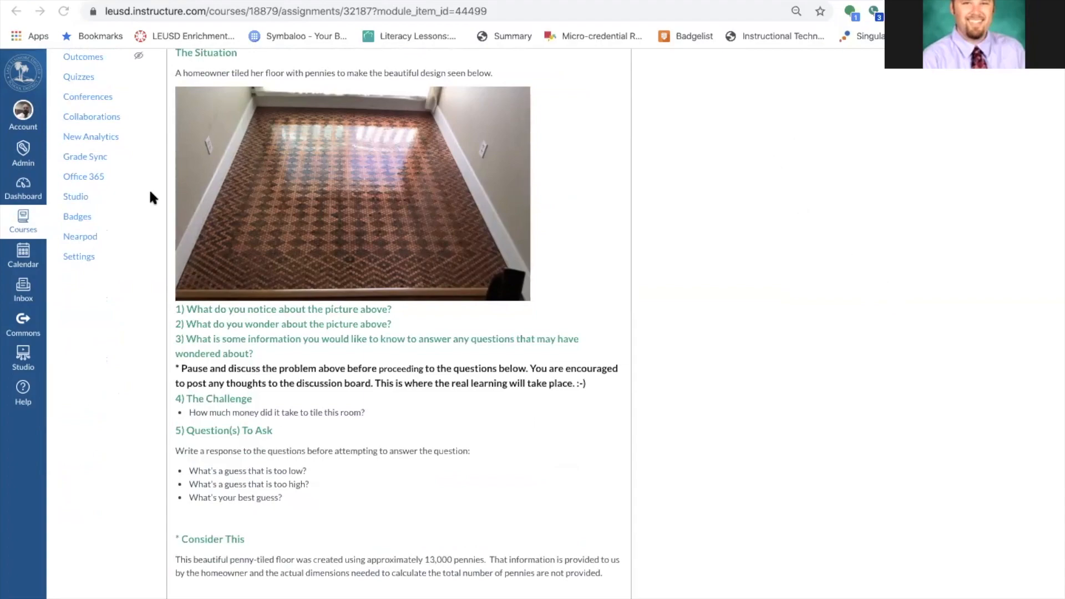
scroll(80, 256, "up", 5)
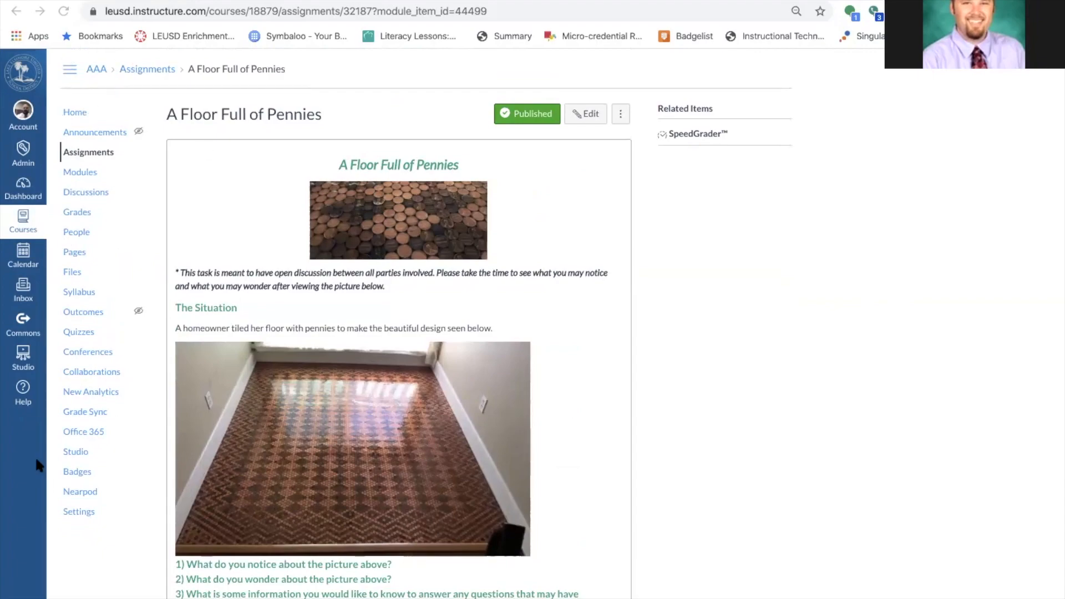
left_click(79, 512)
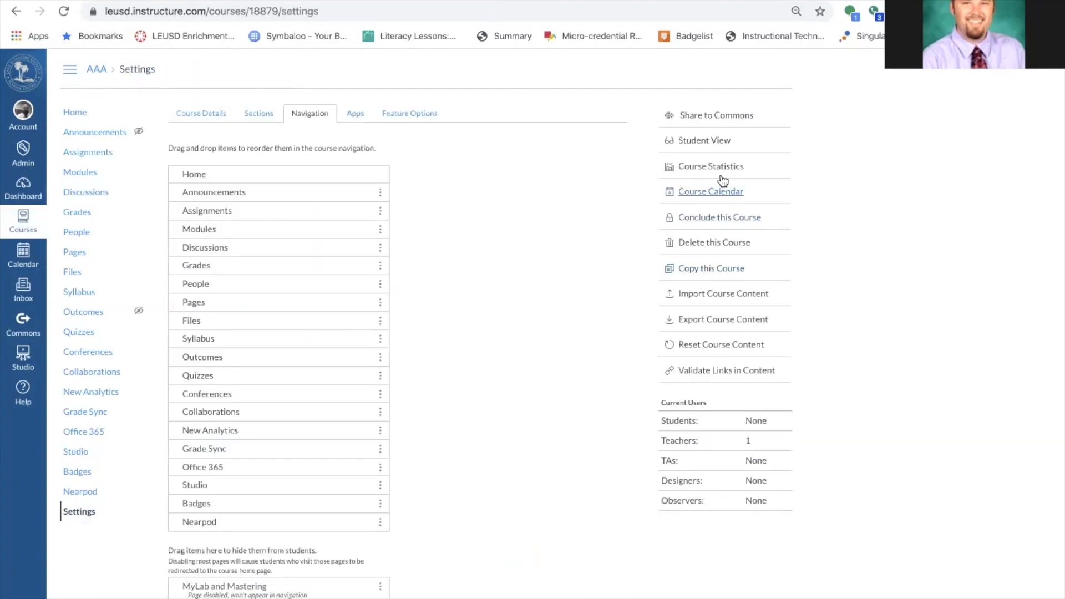
Start a Copy a Canvas Course import, searching 1066 and picking Applied Biology as the source.
left_click(745, 299)
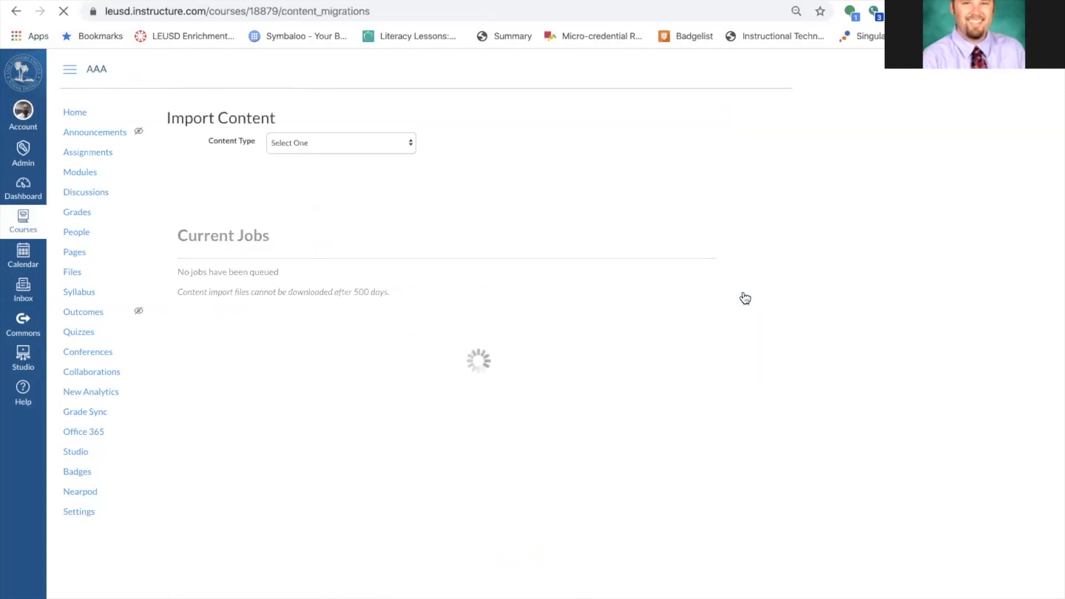
left_click(350, 141)
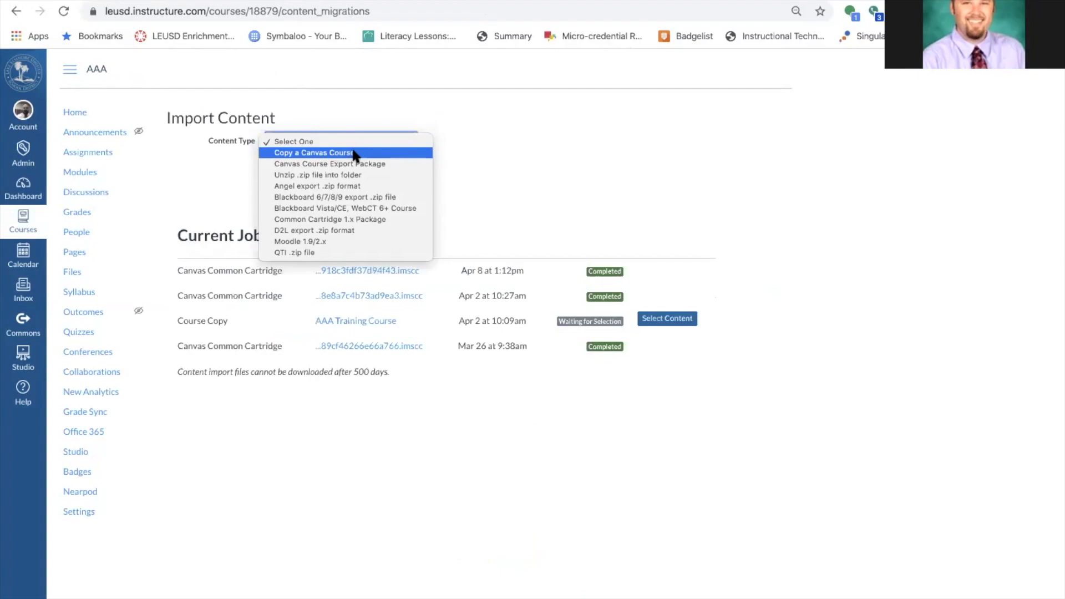
left_click(353, 153)
left_click(339, 175)
type("1066")
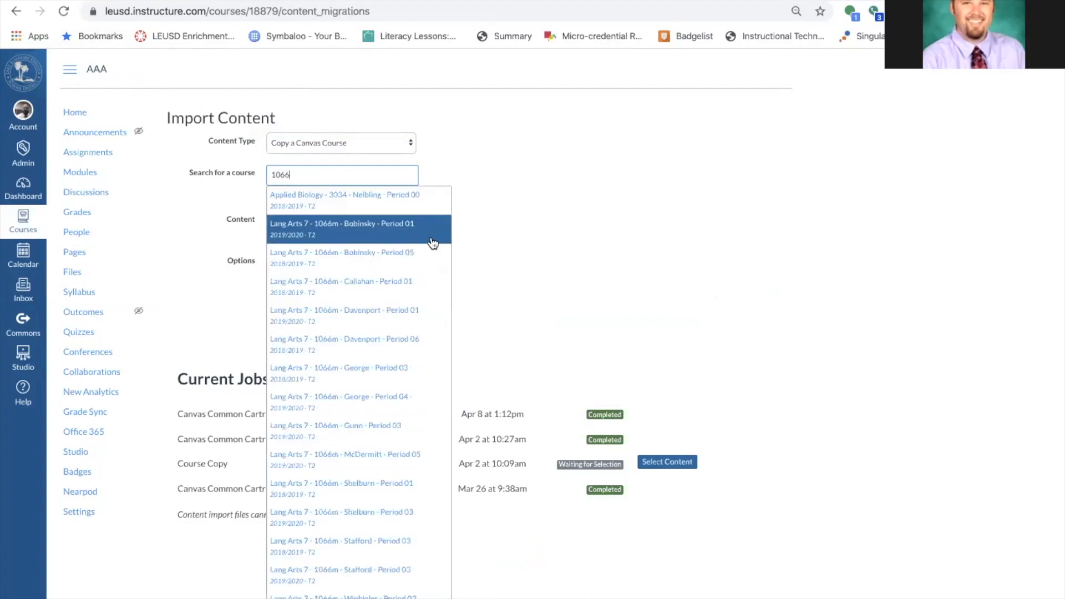
left_click(392, 201)
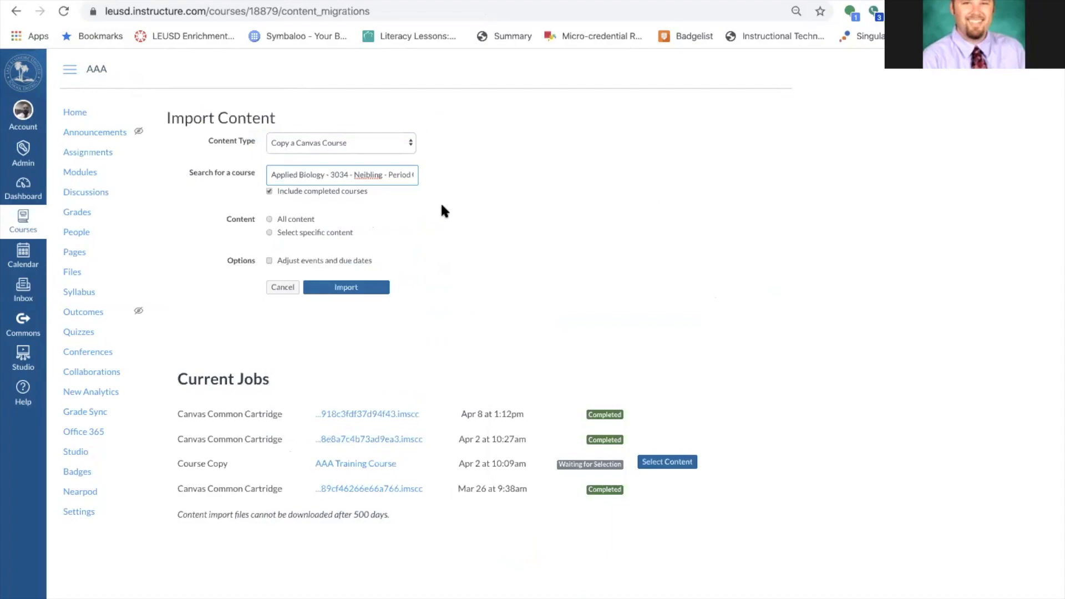
Choose 'Select specific content' instead of importing all course content.
left_click(270, 219)
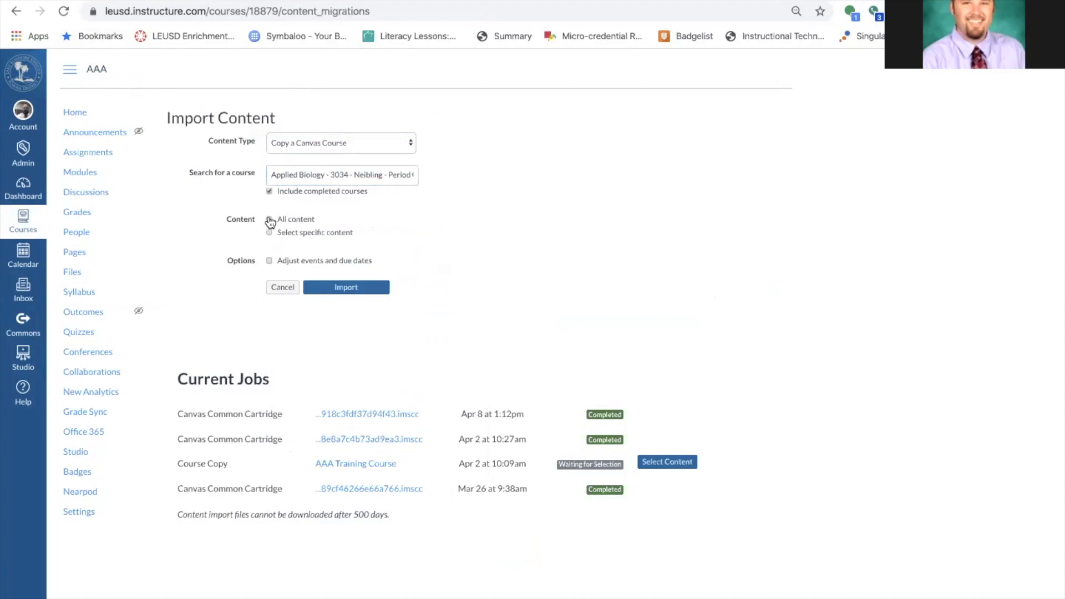
left_click(270, 220)
left_click(269, 233)
Shift event and due dates from 08/06/2019 to 8/11/2020 and start the Applied Biology import.
left_click(269, 261)
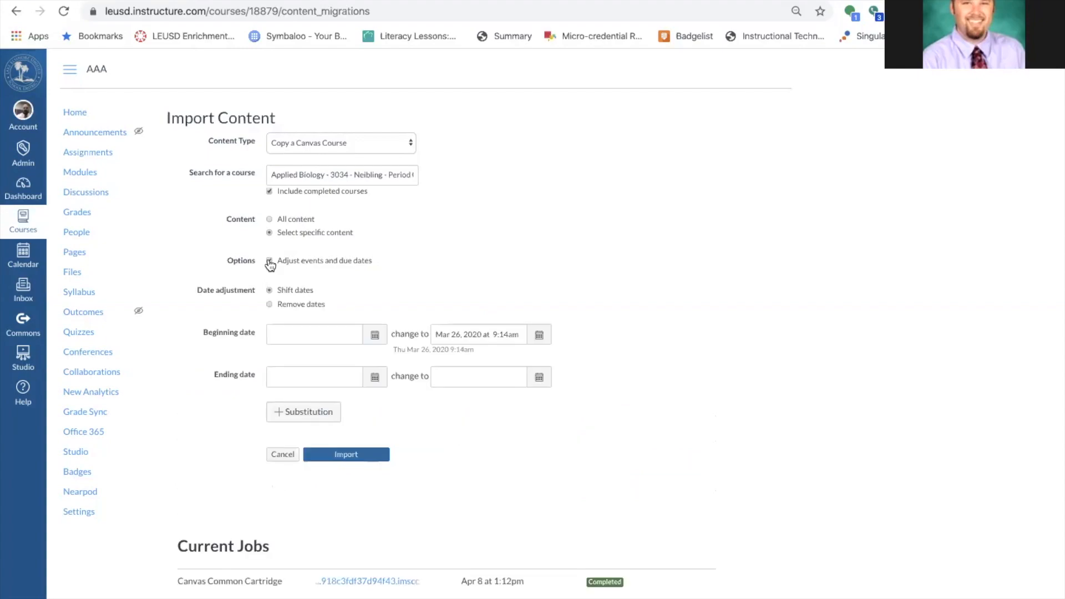
left_click(316, 334)
type("08/0")
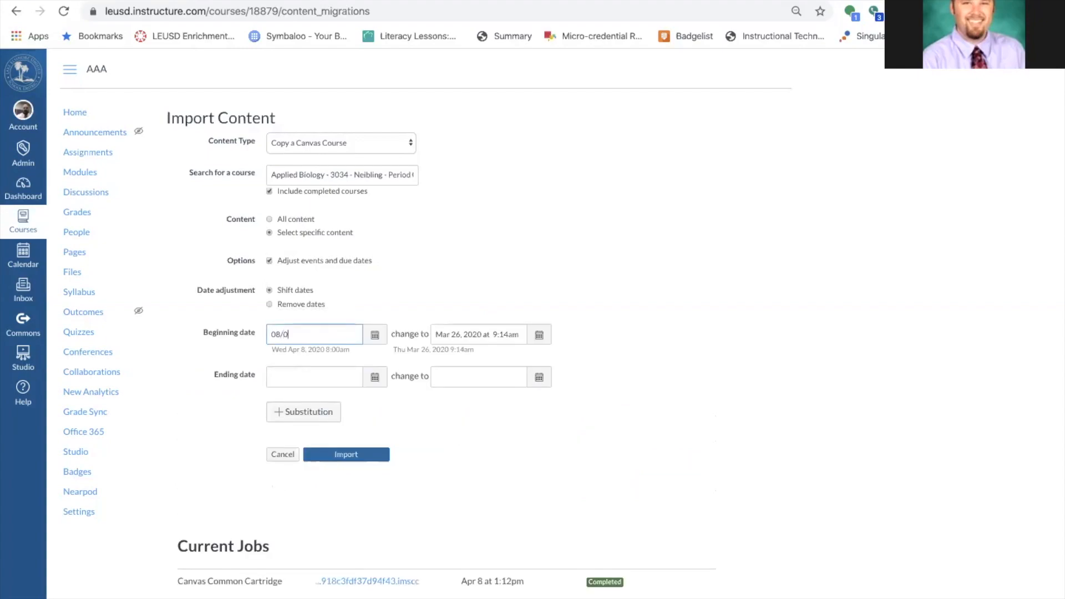
type("6/2019")
left_click(300, 377)
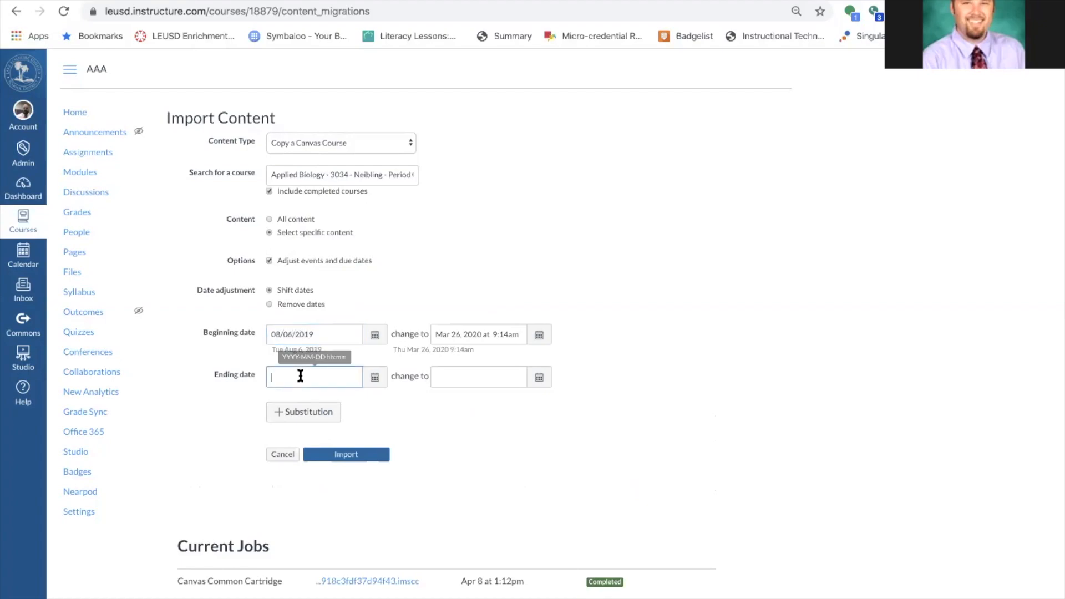
triple_click(468, 335)
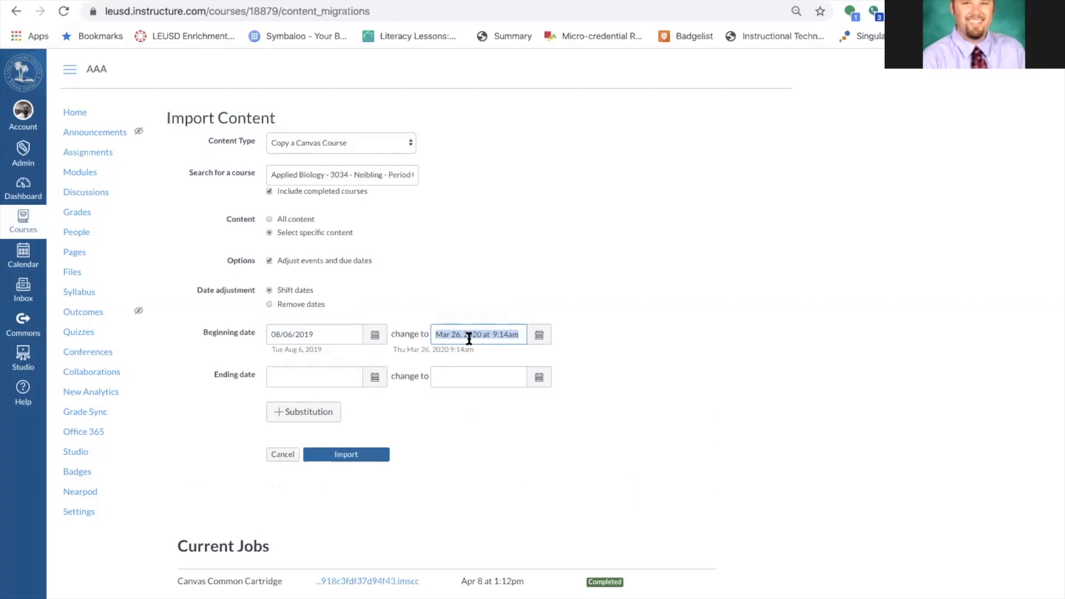
type("-8/")
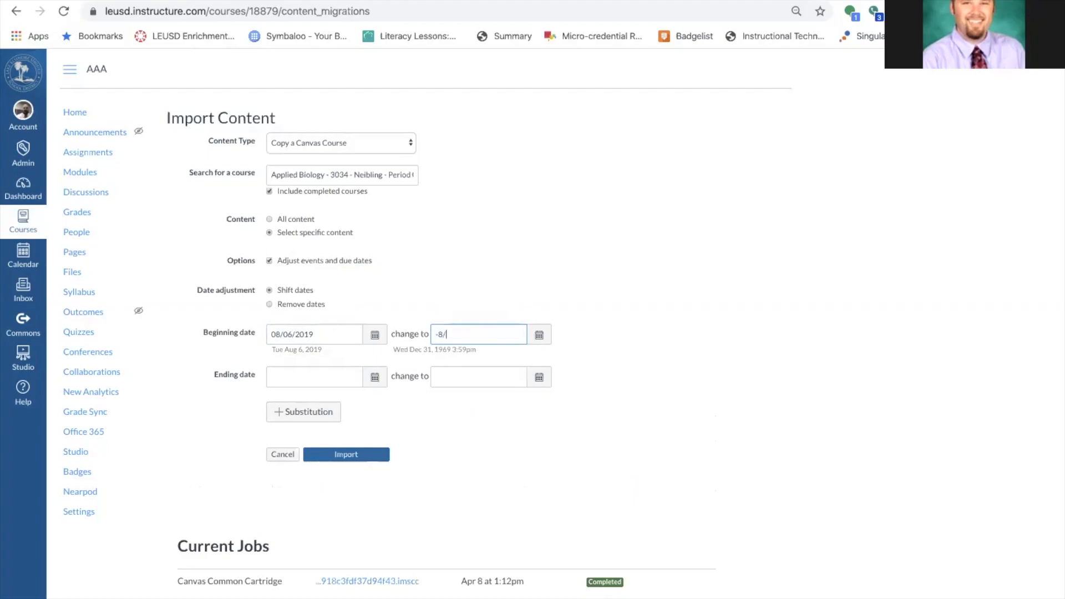
type("11/2020")
left_click(351, 454)
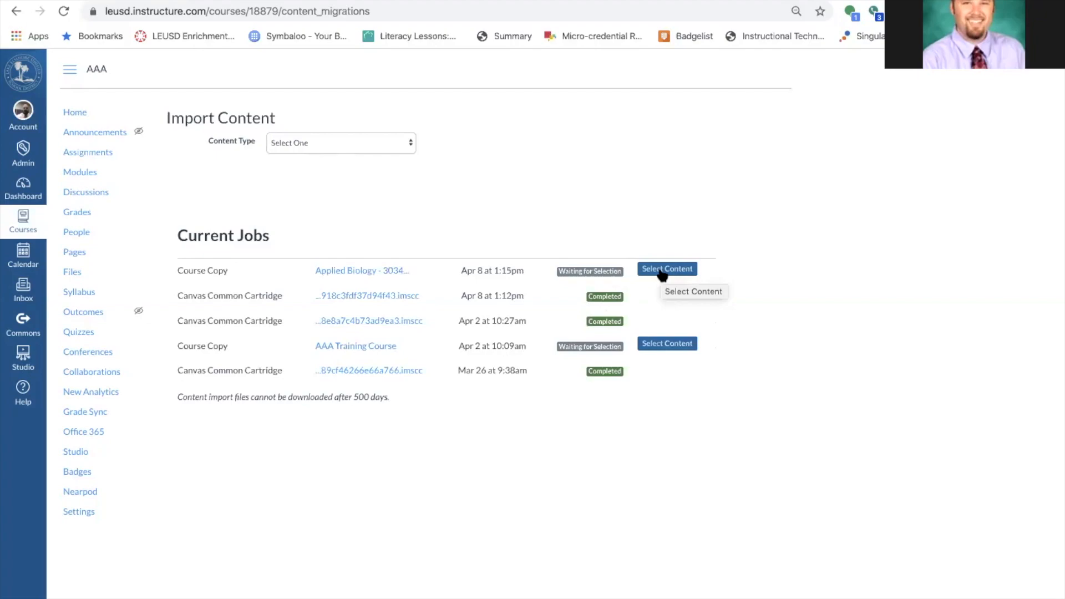
Select only the Syllabus Body for the Applied Biology copy job, then view the Syllabus page.
left_click(661, 270)
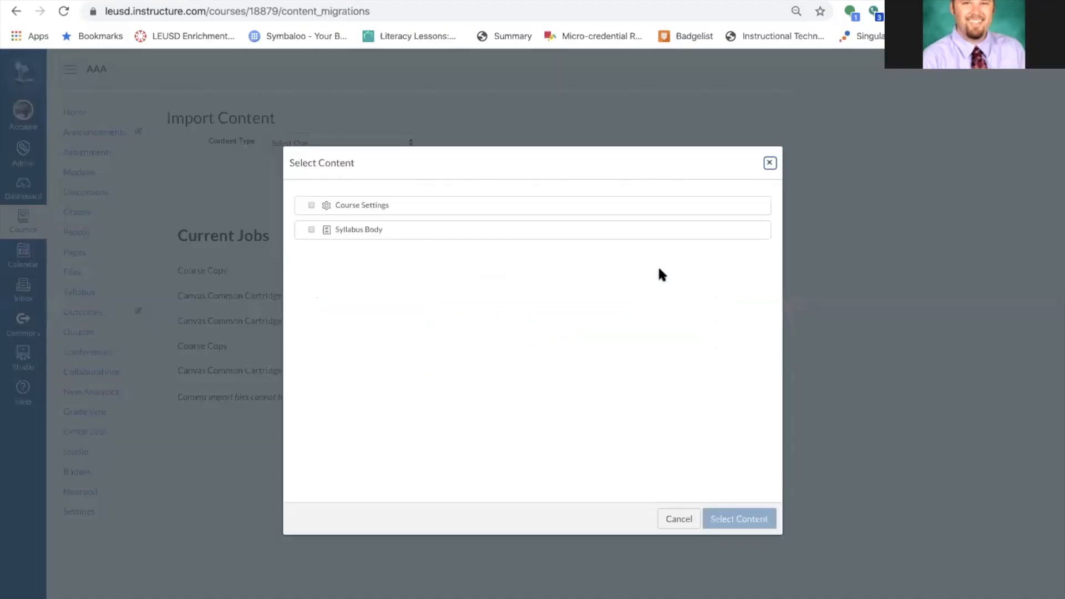
left_click(311, 230)
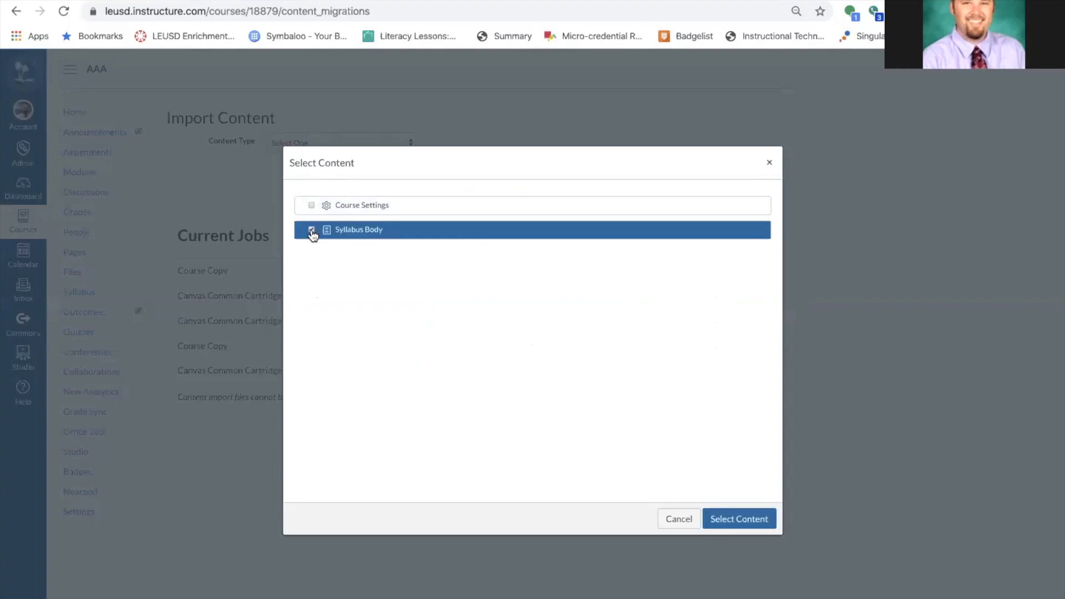
left_click(738, 520)
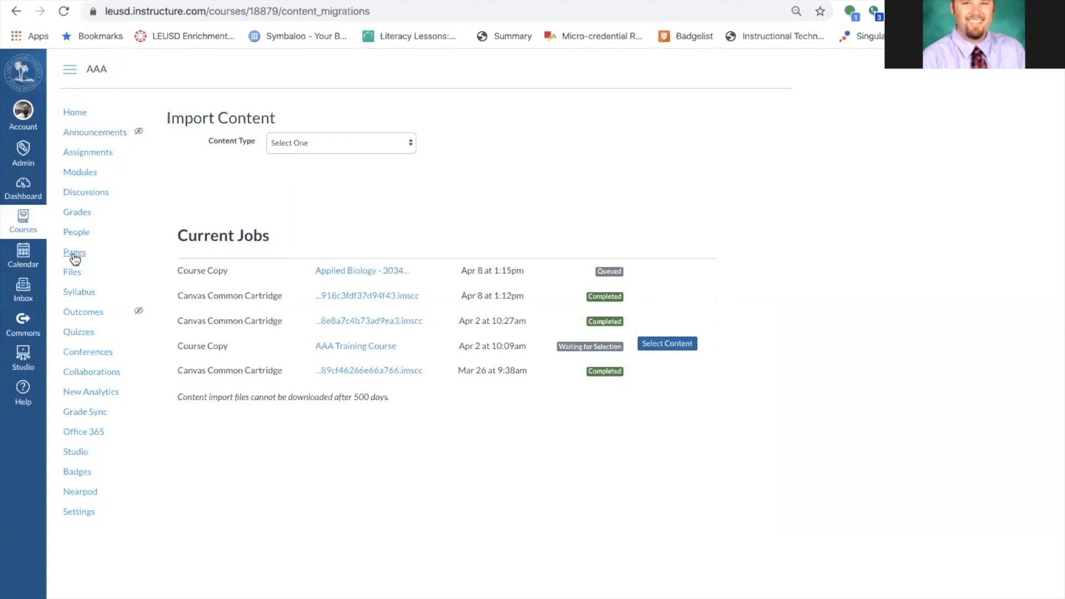
left_click(81, 293)
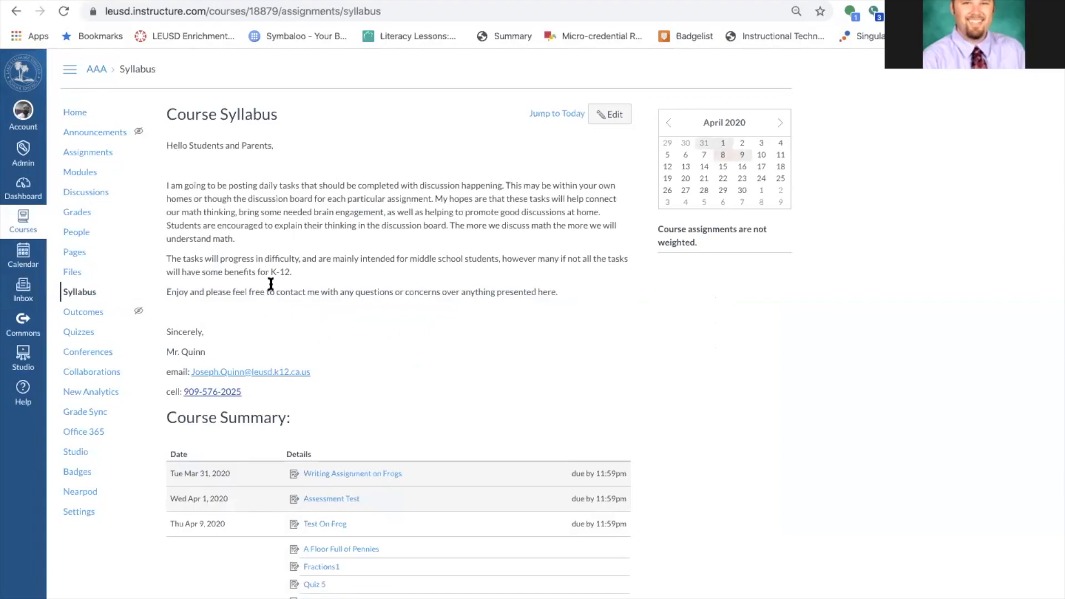
After checking the copied syllabus, return to the AAA course Home modules page.
left_click(76, 112)
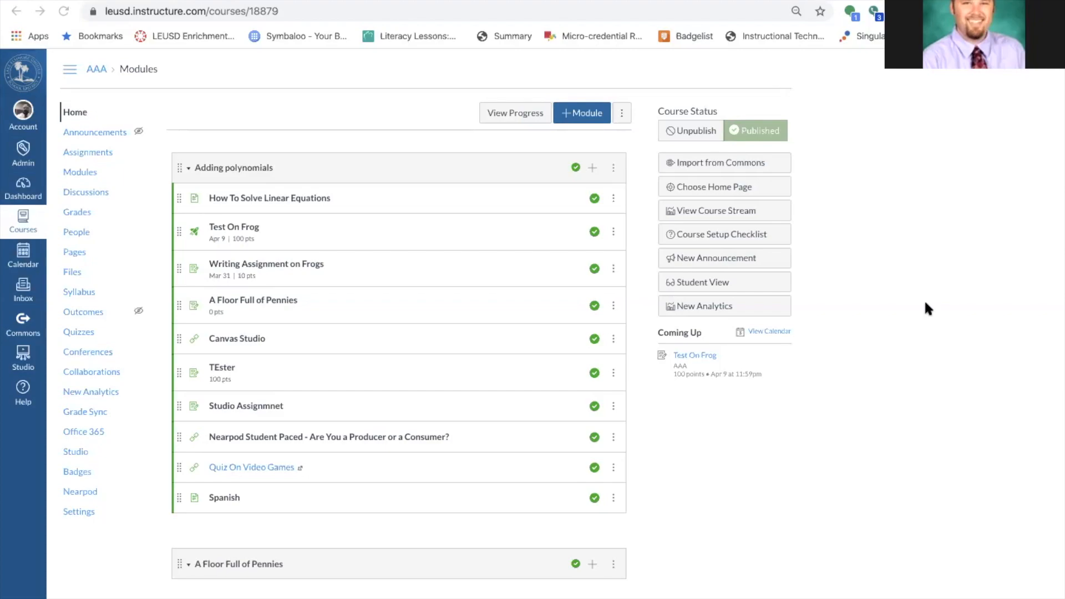
Go to the Dashboard, open Canvas Commons, then bring up the Courses list.
left_click(25, 189)
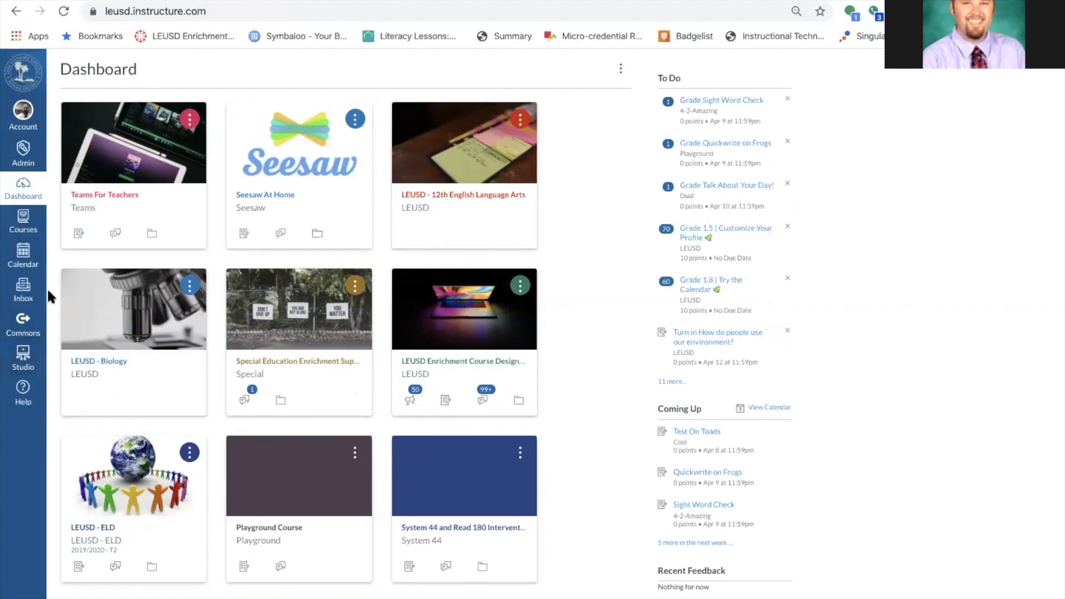
left_click(23, 324)
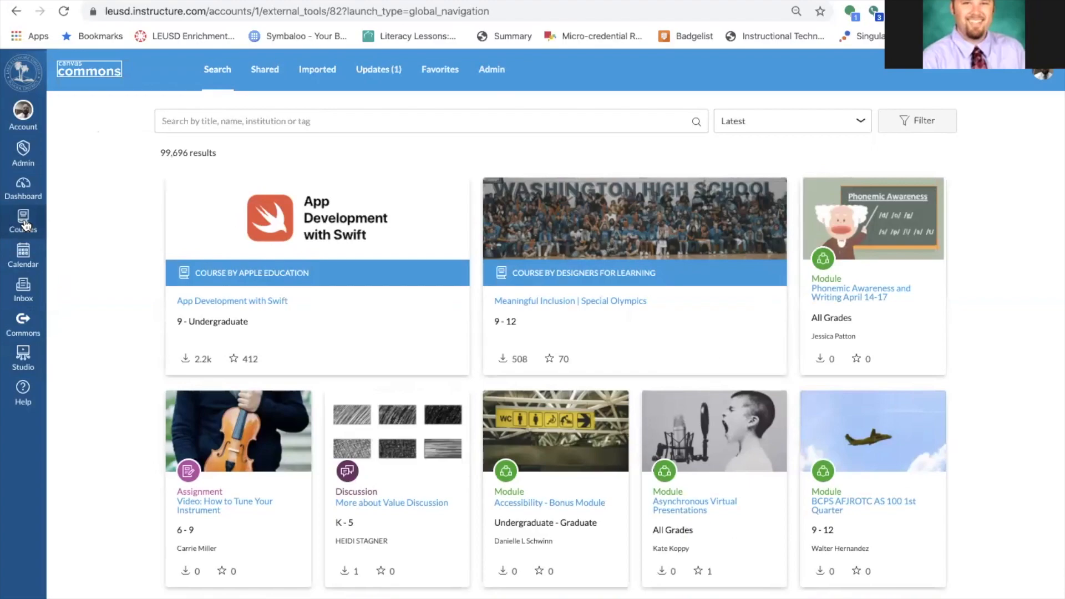
left_click(23, 225)
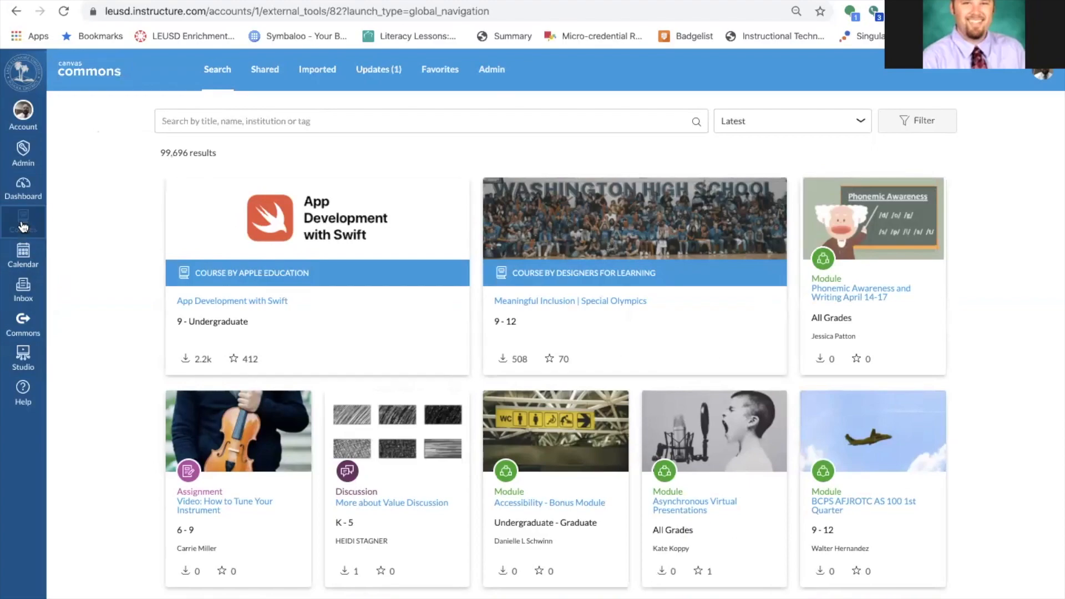
Open the LEUSD - Biology course and view its Settings navigation options.
left_click(114, 277)
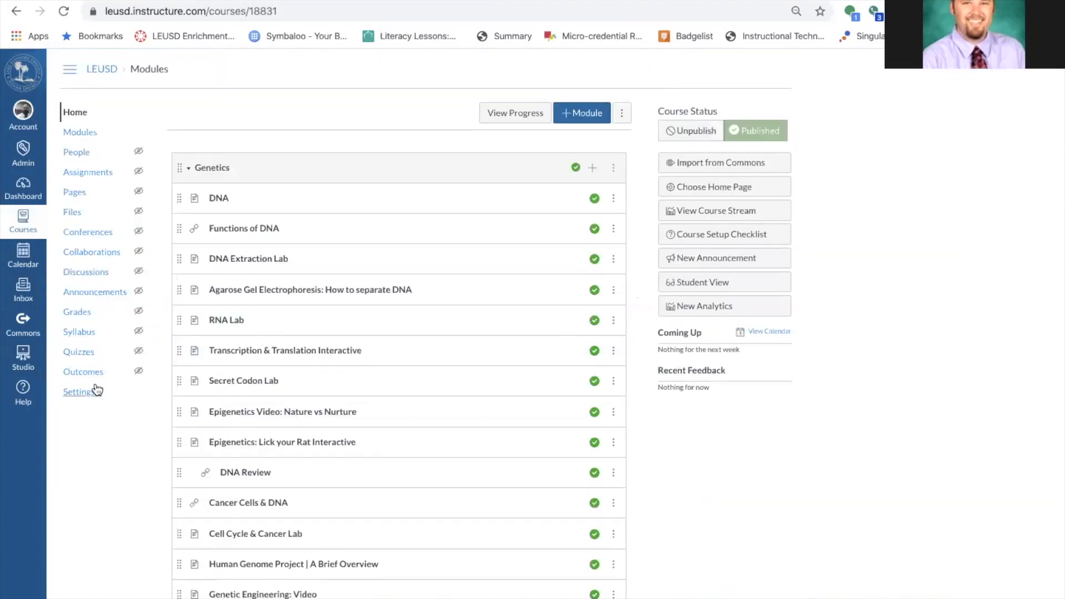
left_click(95, 391)
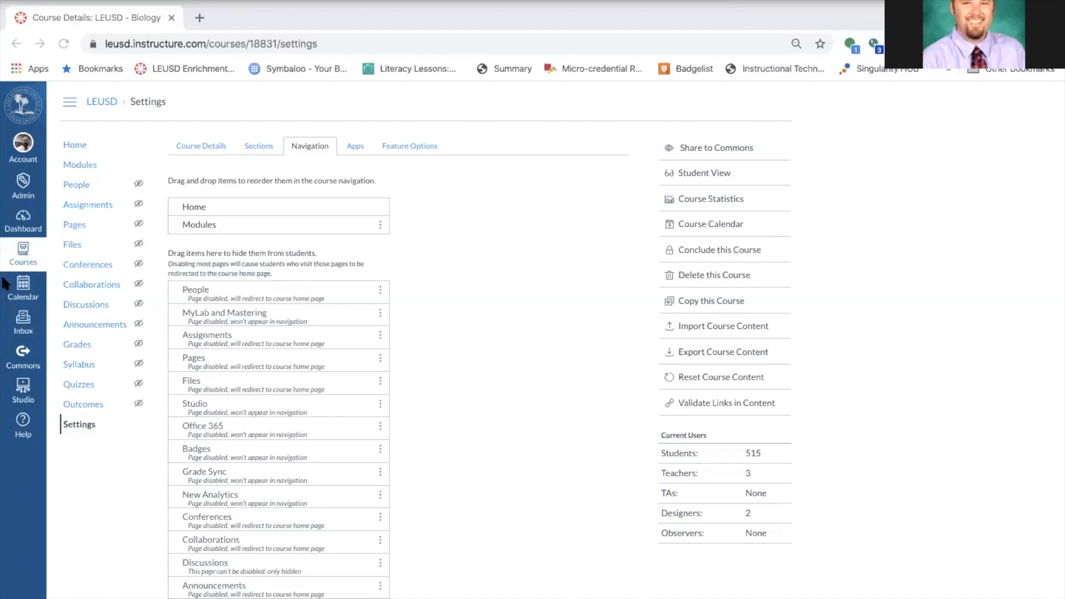
In a new tab, go to Sched and open LEUSD PD 2019/2020 from My Events.
left_click(200, 17)
type("sched")
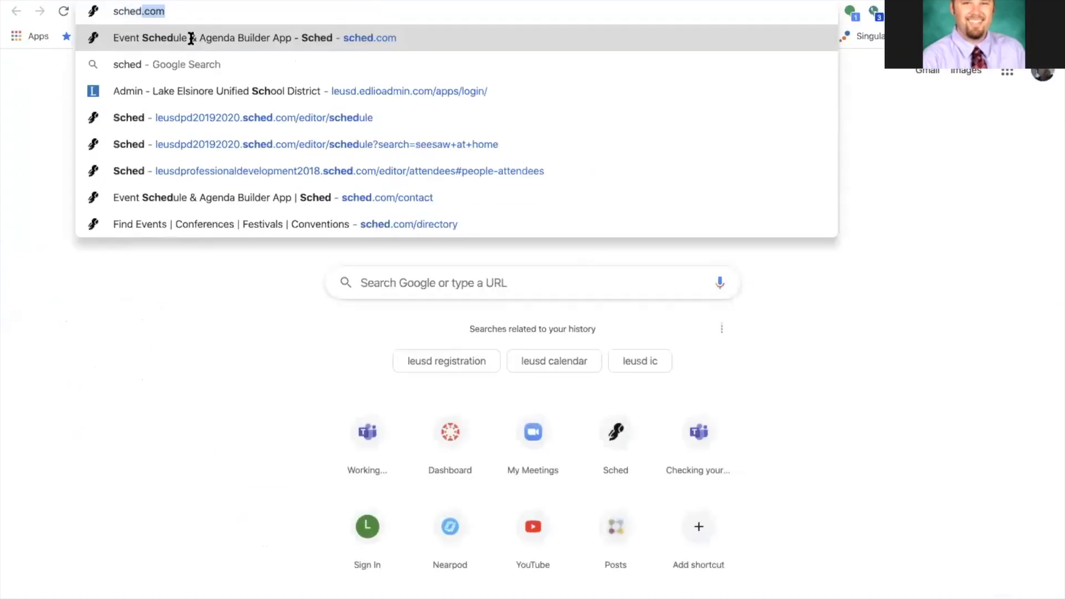
key("Return")
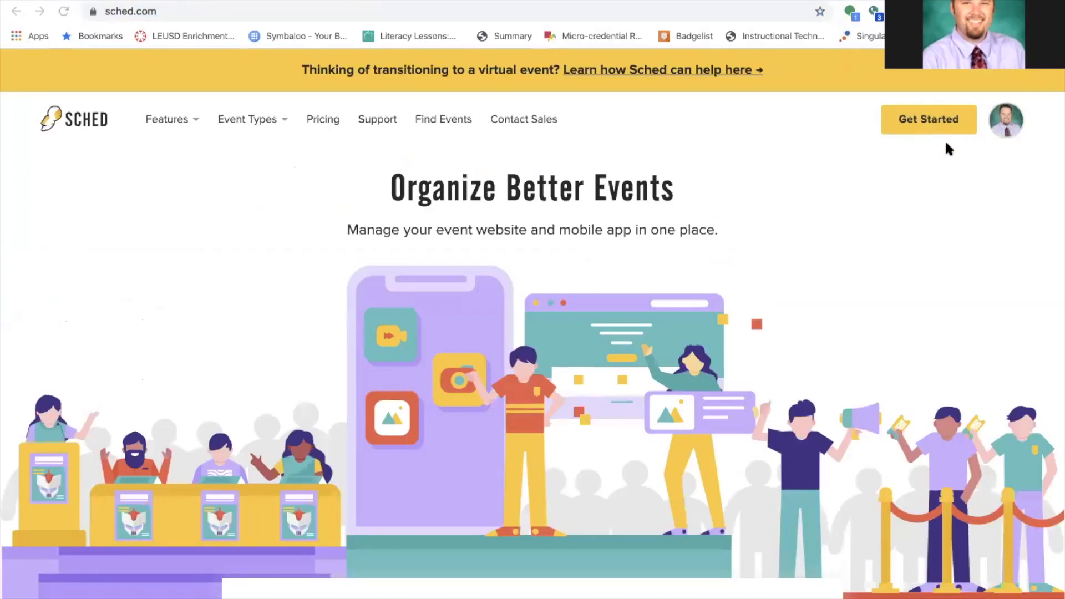
left_click(1005, 119)
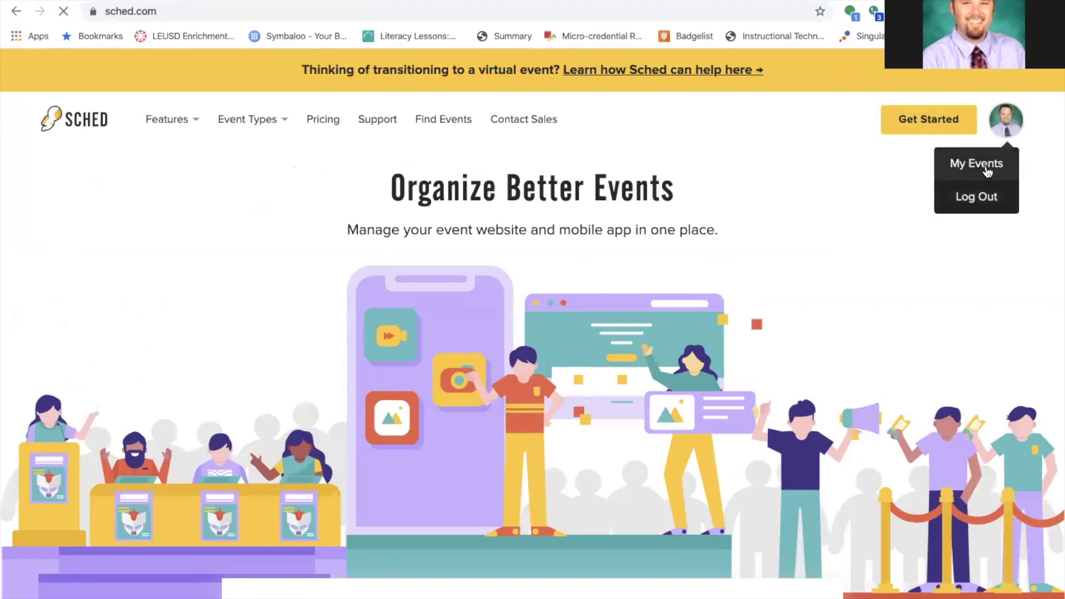
left_click(986, 163)
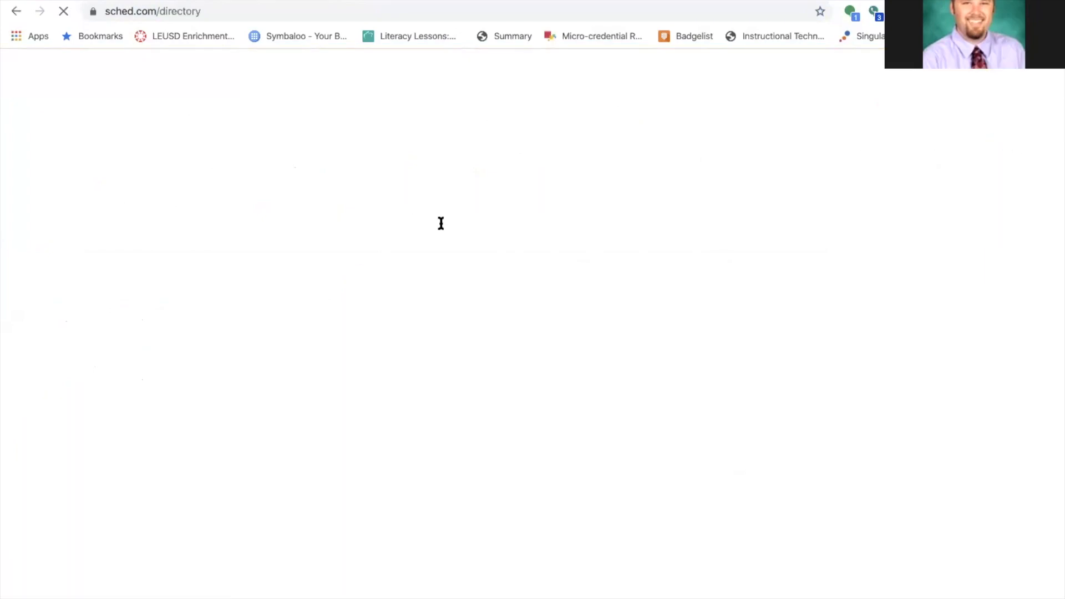
scroll(361, 407, "down", 5)
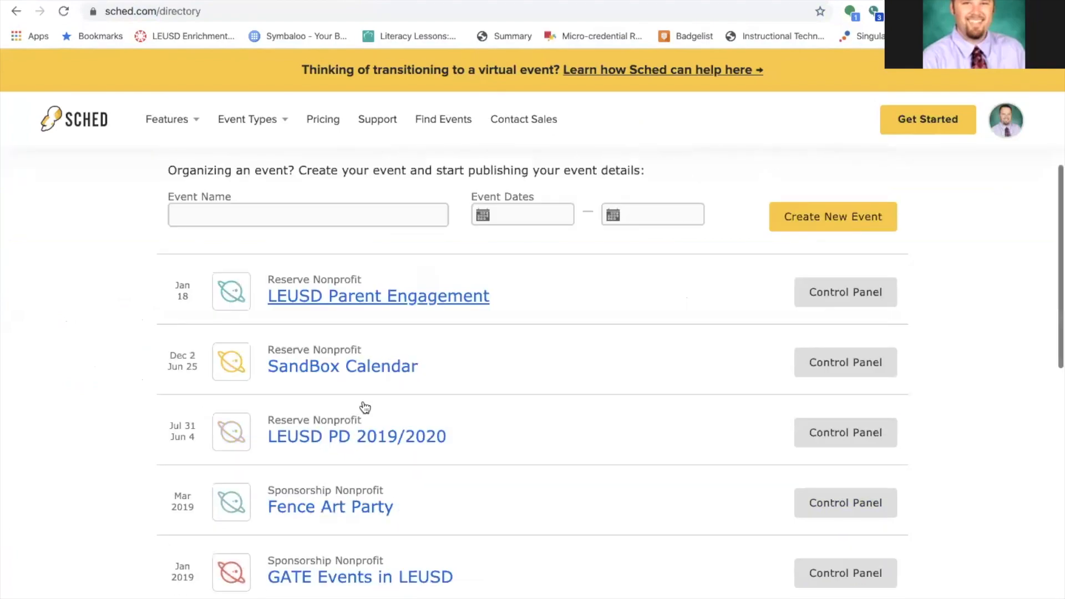
left_click(360, 435)
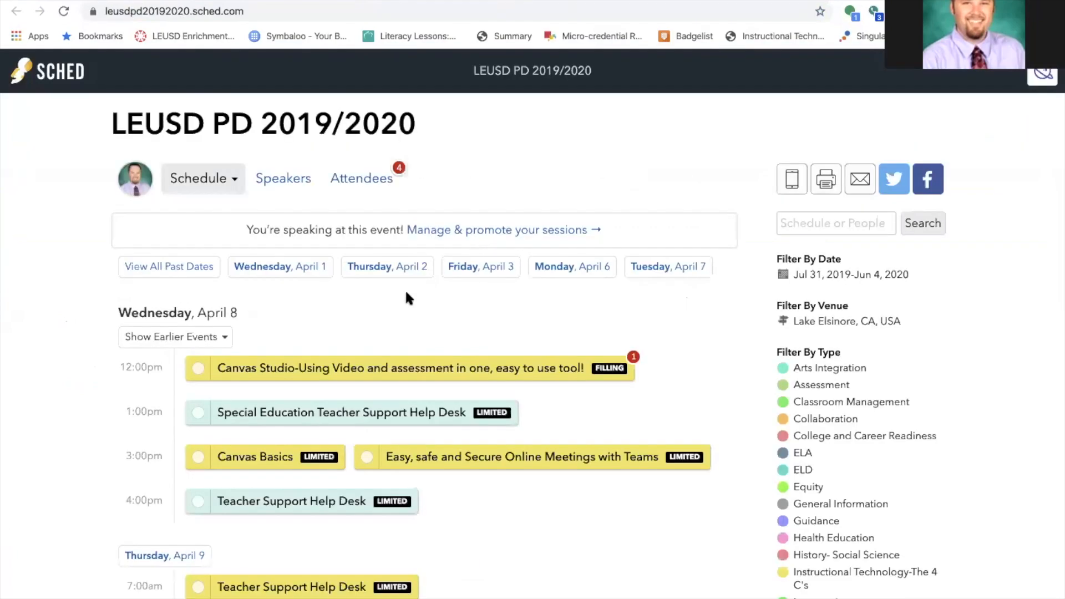
scroll(408, 294, "down", 3)
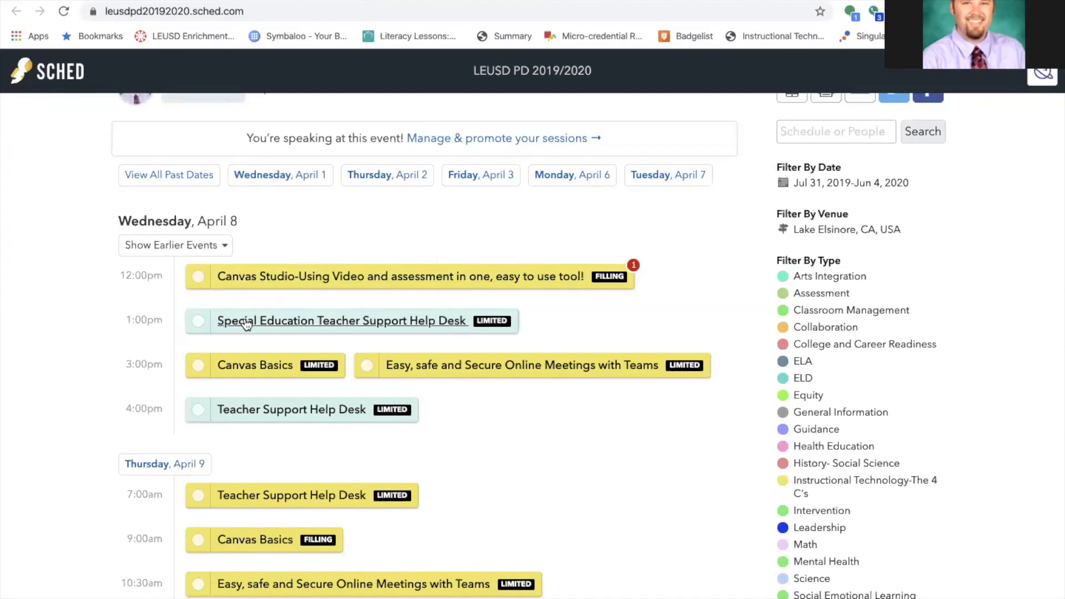
mouse_move(246, 324)
mouse_move(267, 370)
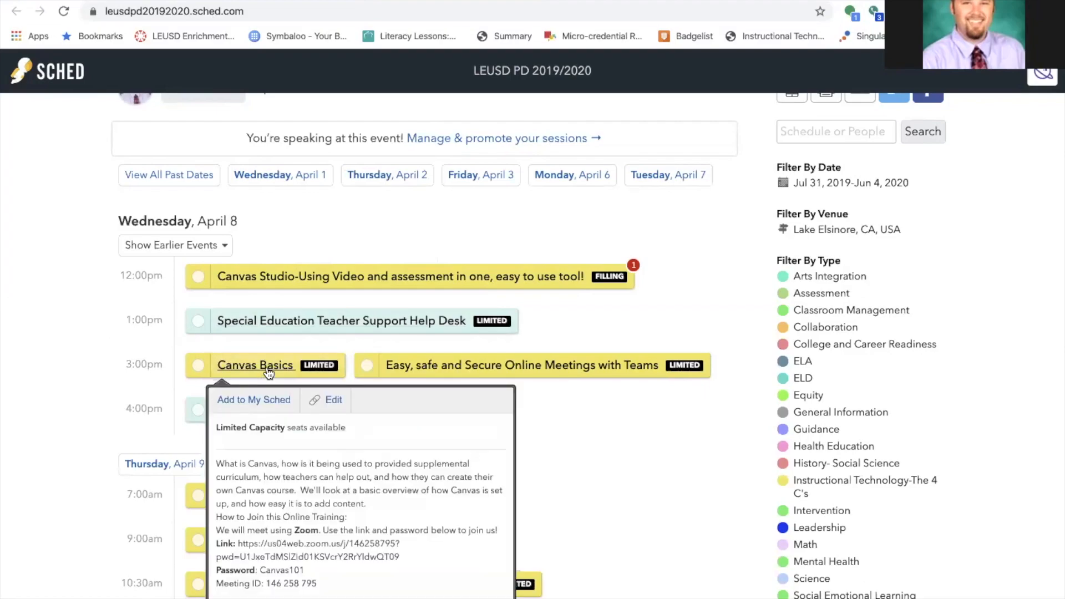
mouse_move(506, 377)
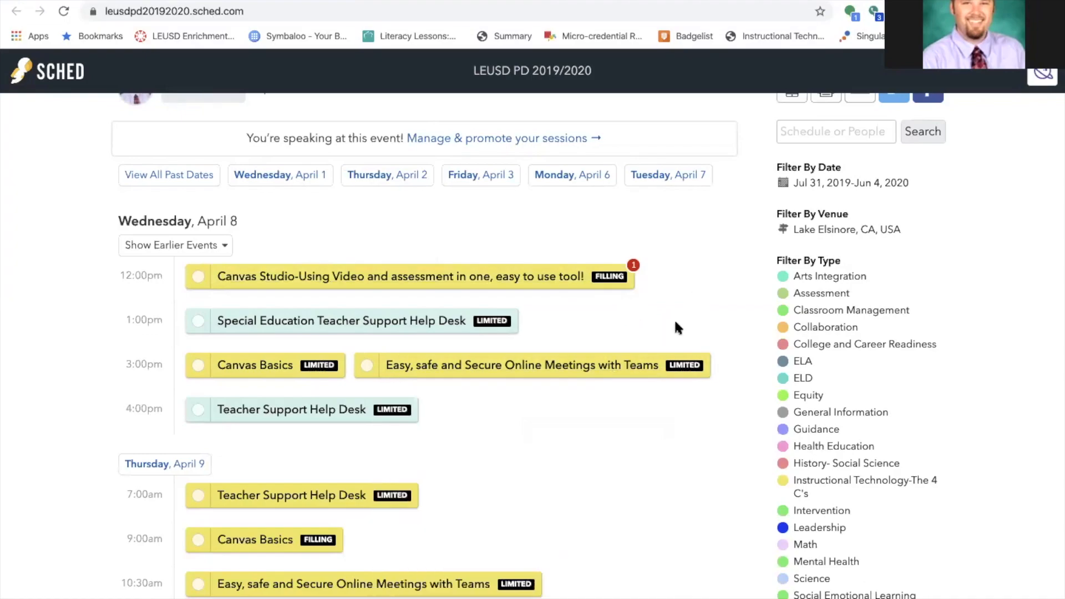
scroll(58, 430, "down", 3)
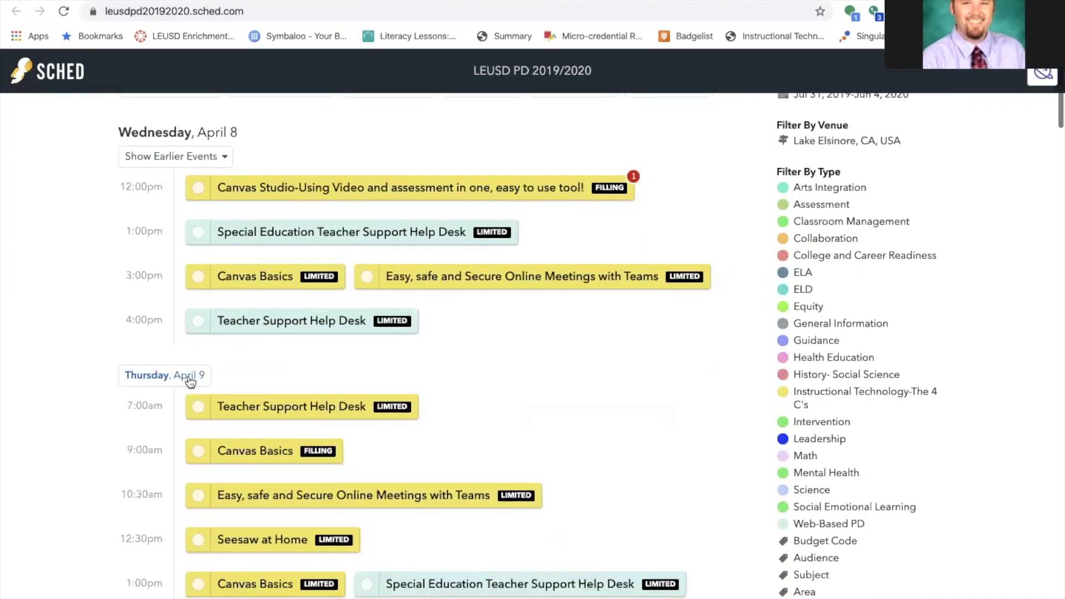
mouse_move(337, 325)
left_click(322, 319)
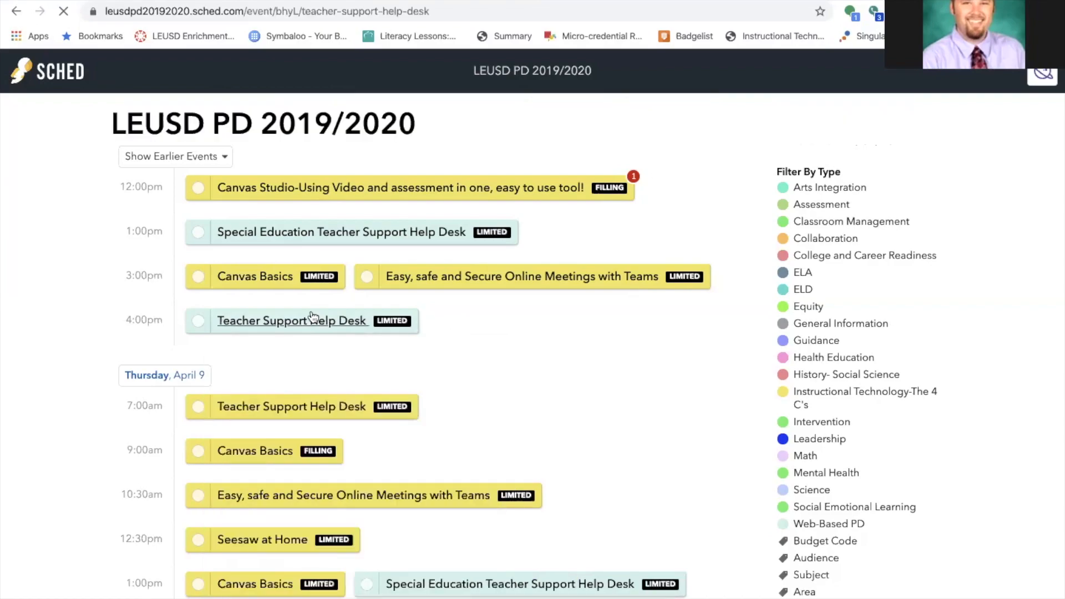
scroll(416, 438, "down", 3)
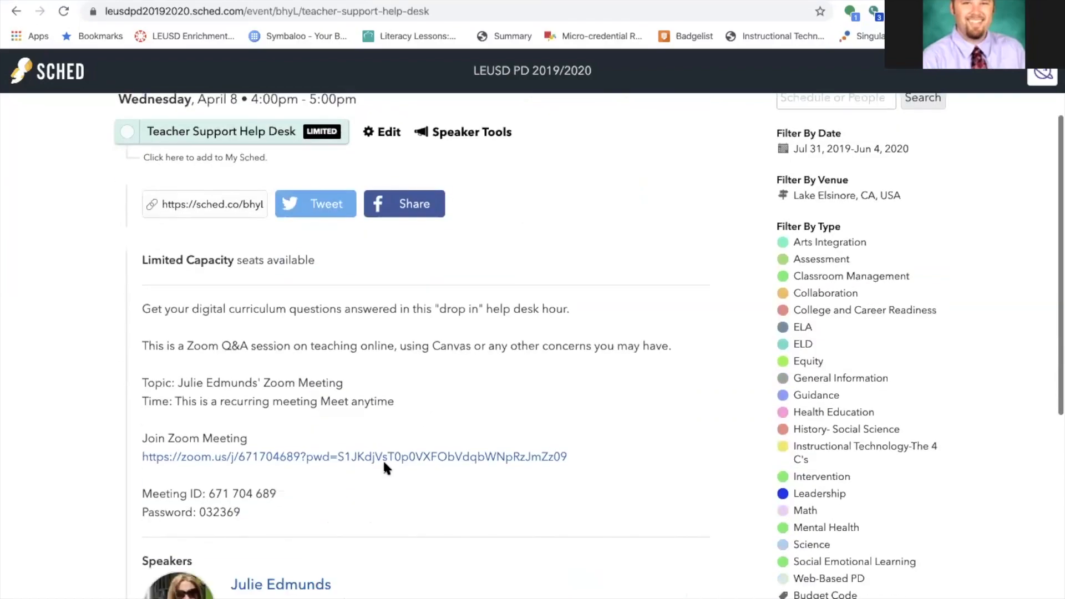
scroll(459, 395, "up", 3)
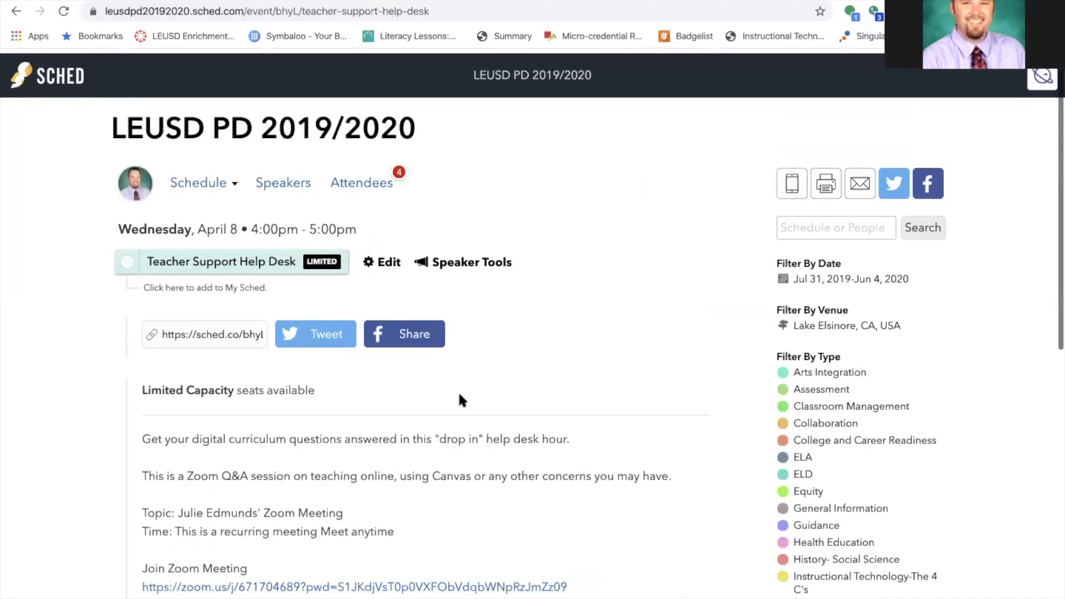
left_click(13, 7)
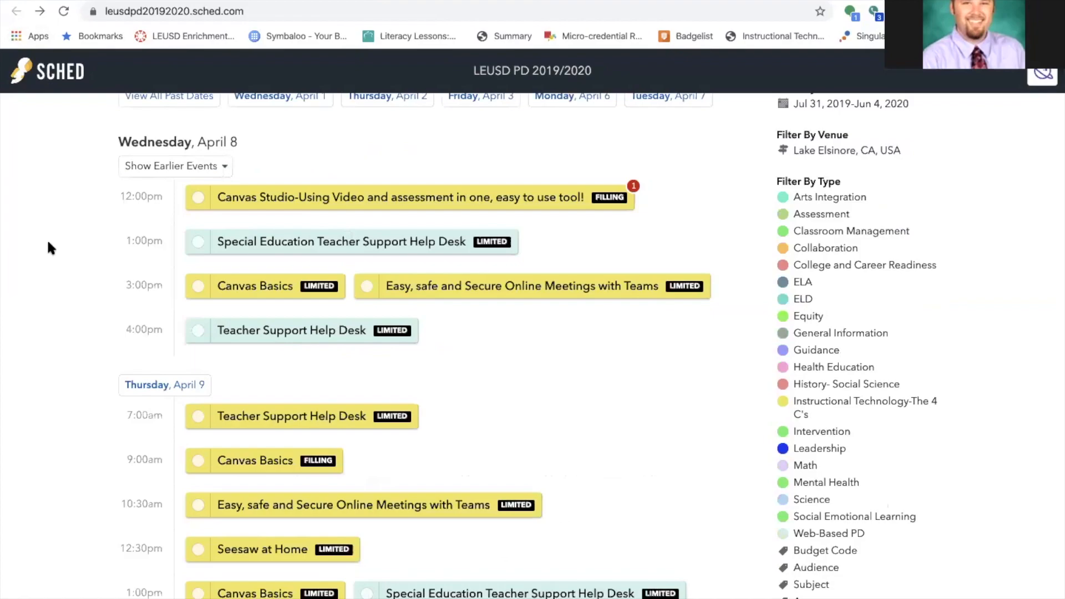
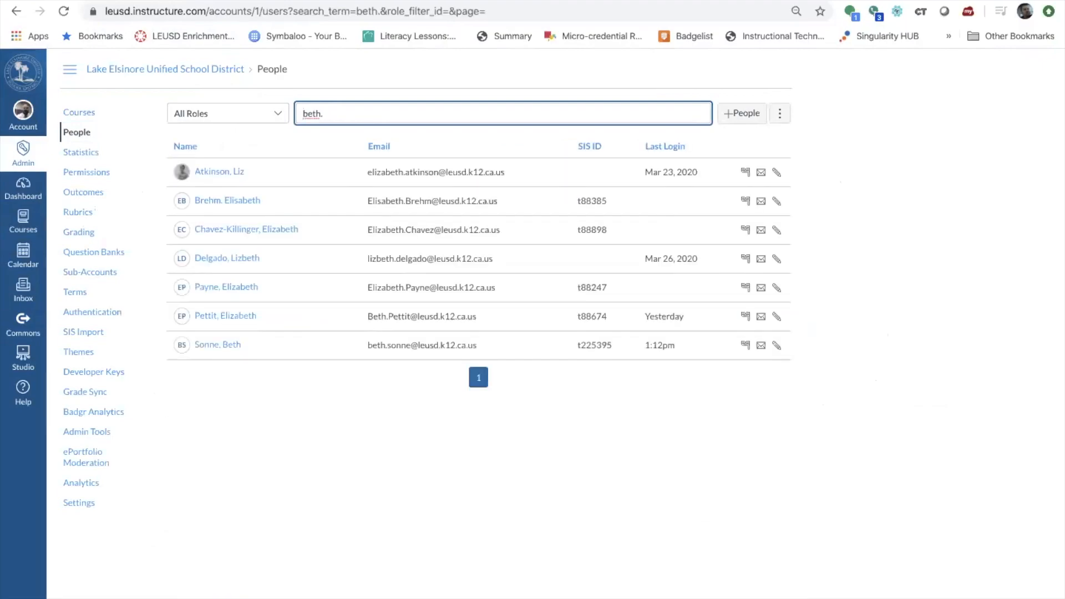
Open the matching teacher's profile and act as that user, confirming with Proceed.
left_click(229, 346)
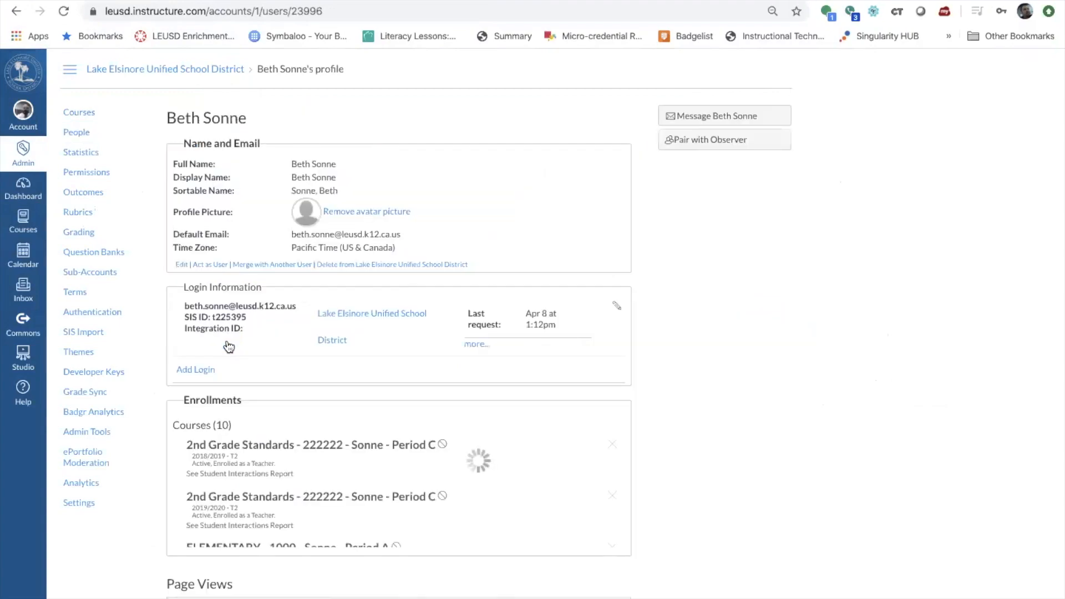
left_click(209, 264)
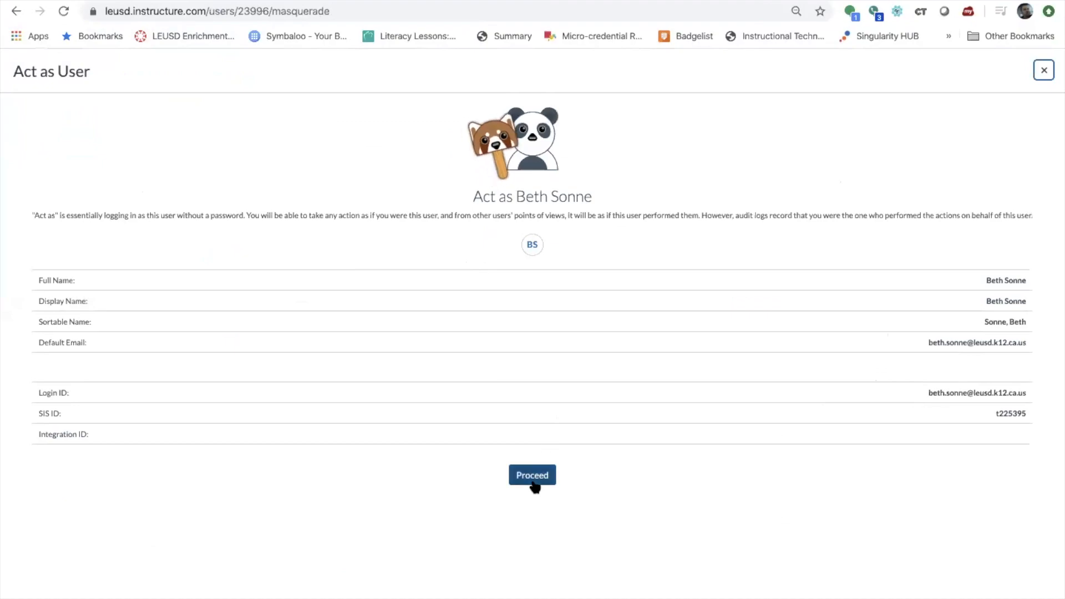
left_click(537, 477)
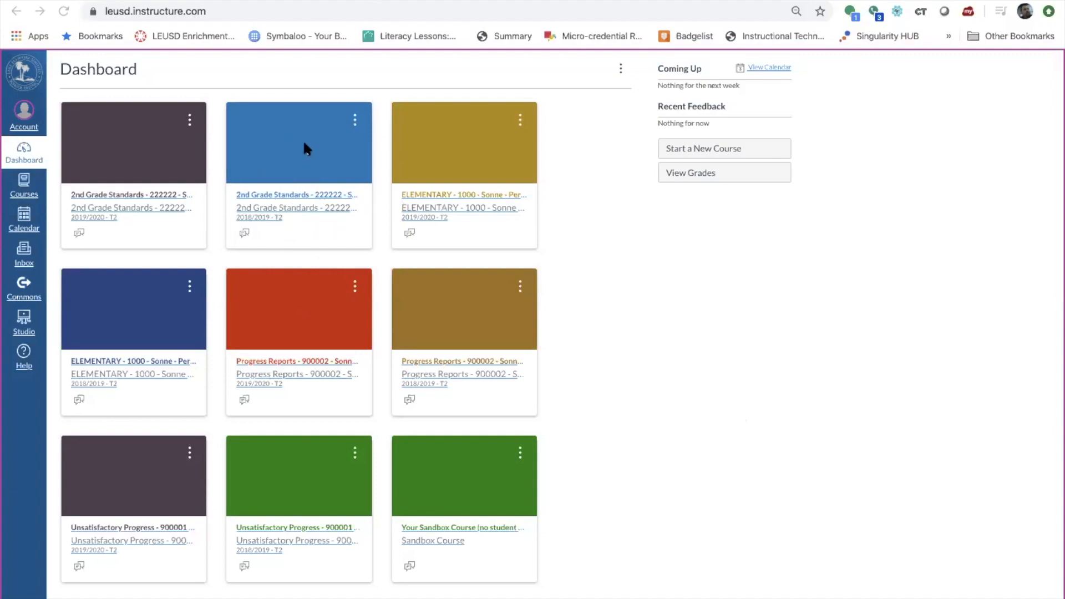
Reload the teacher's dashboard and open the LEUSD - 2nd Grade Course card.
left_click(294, 199)
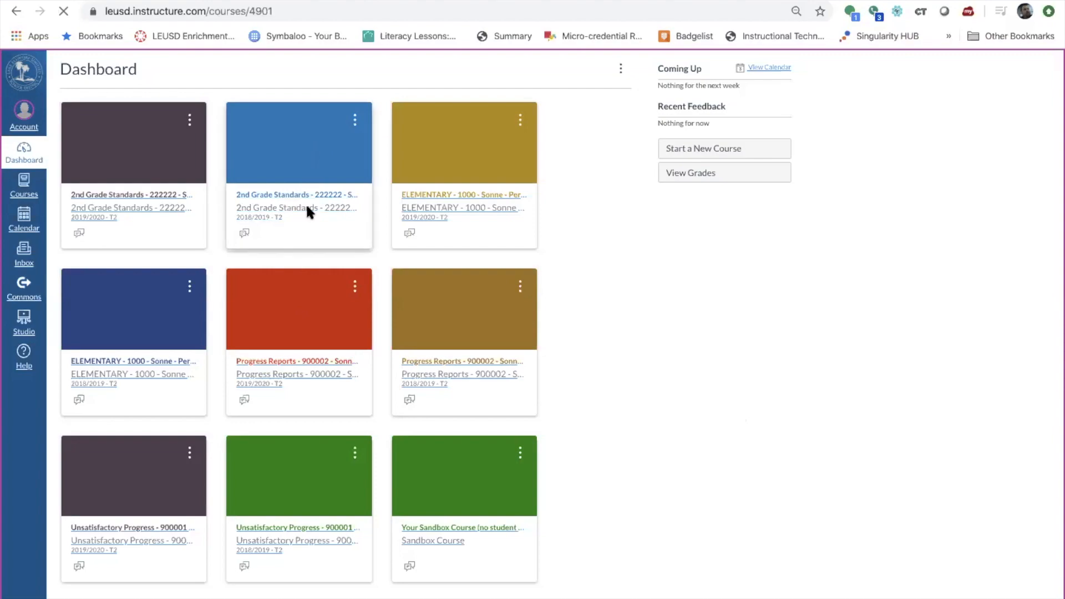
left_click(11, 6)
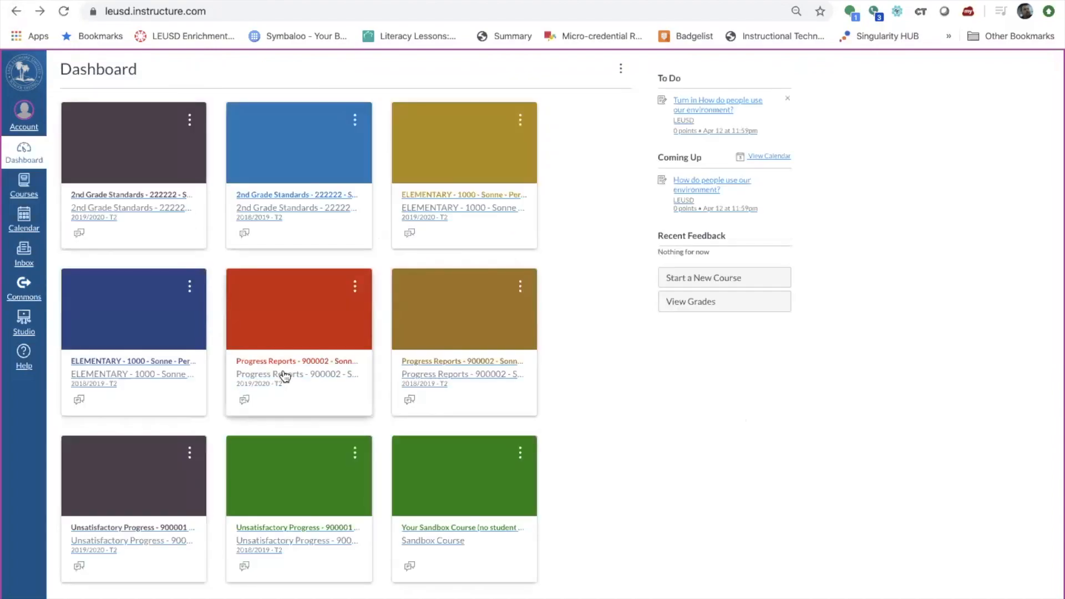
scroll(439, 348, "down", 2)
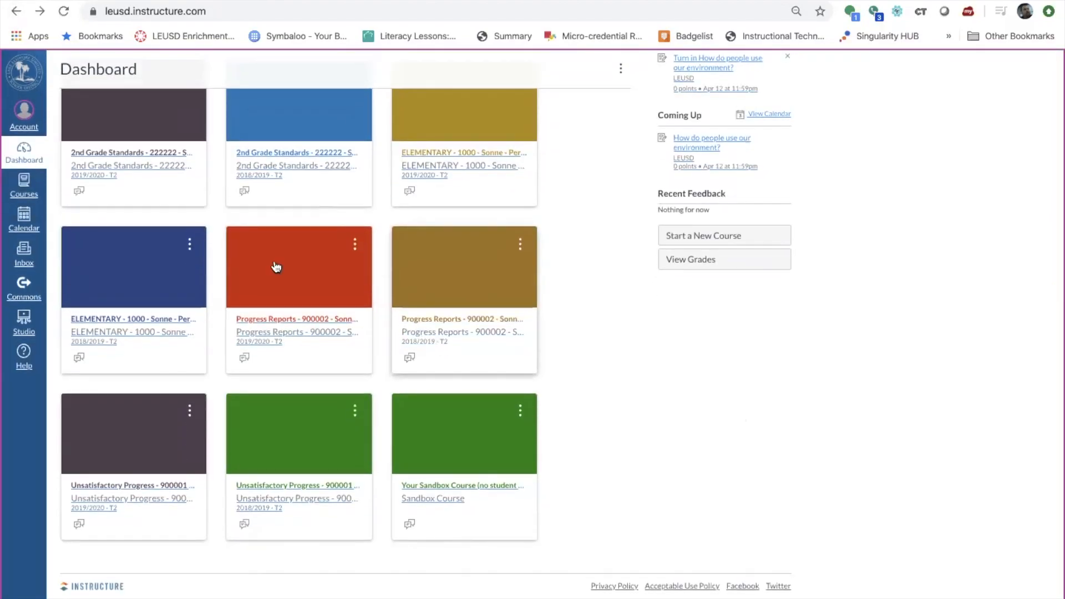
scroll(275, 266, "up", 2)
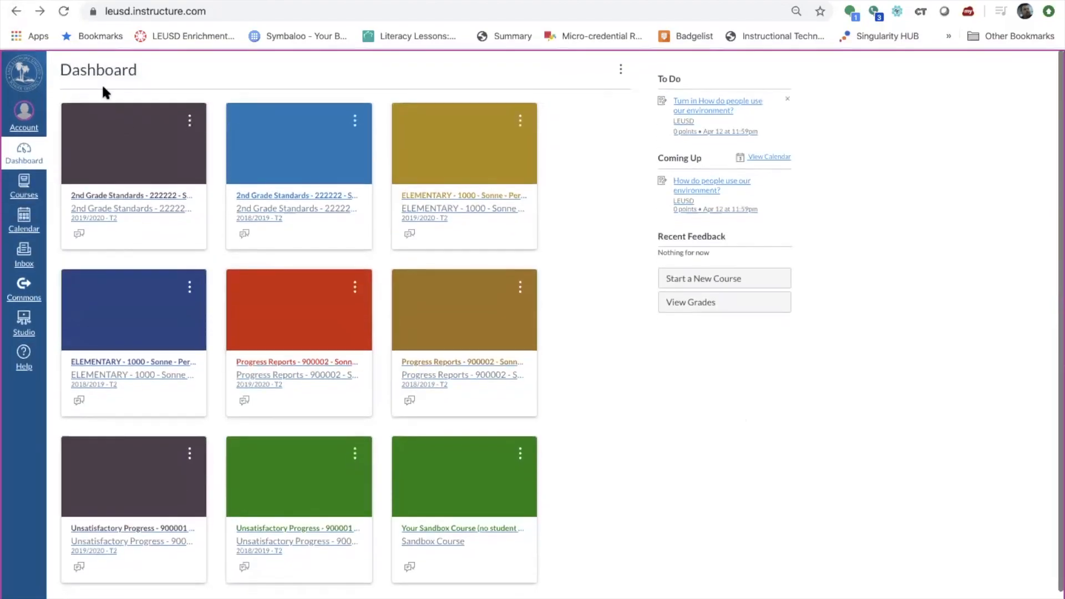
left_click(65, 11)
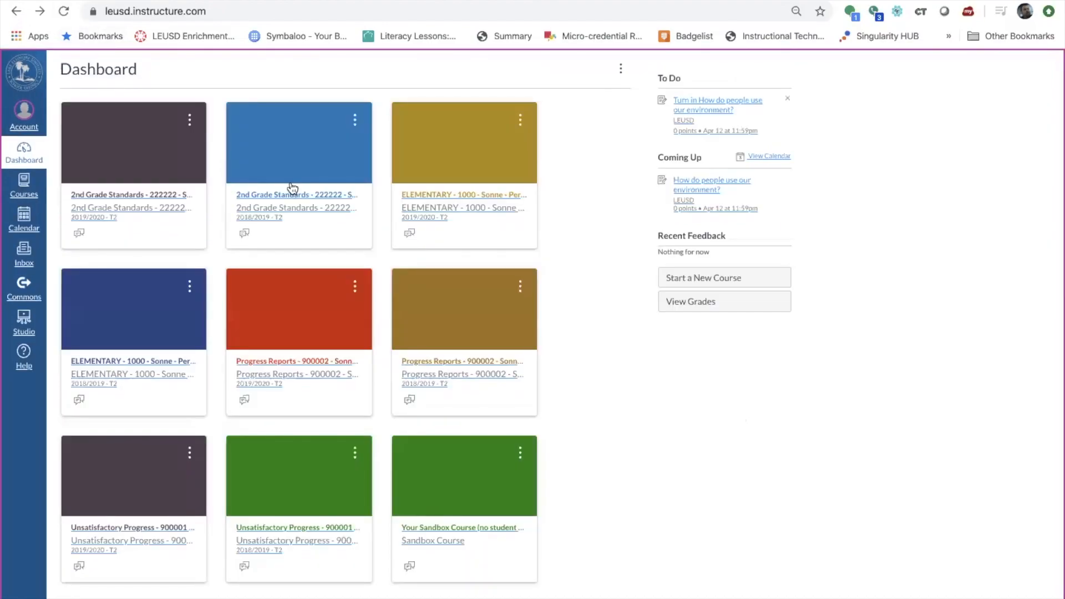
scroll(335, 208, "down", 5)
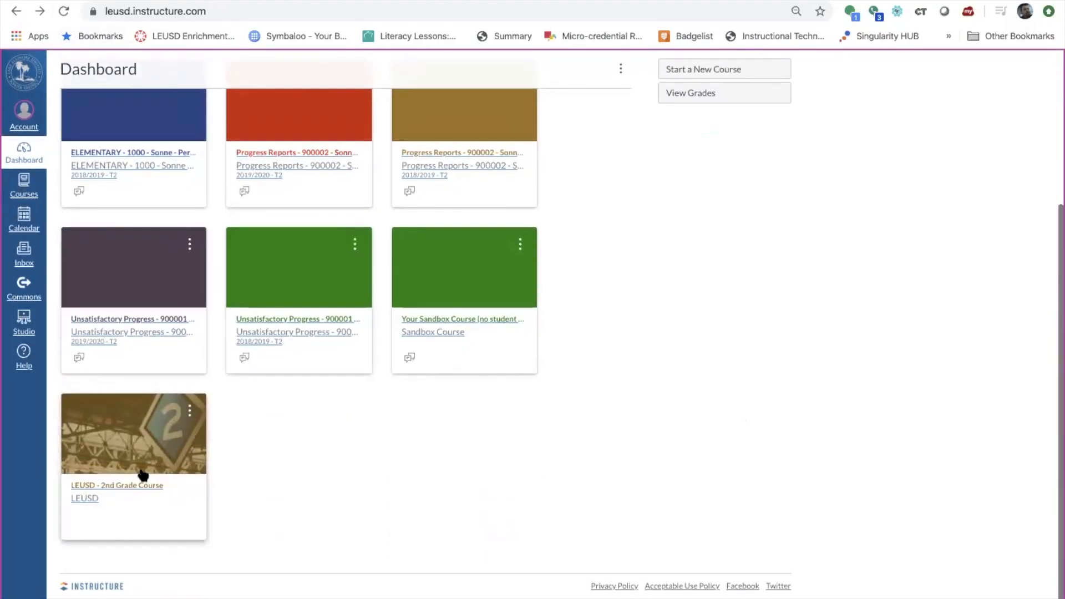
left_click(138, 486)
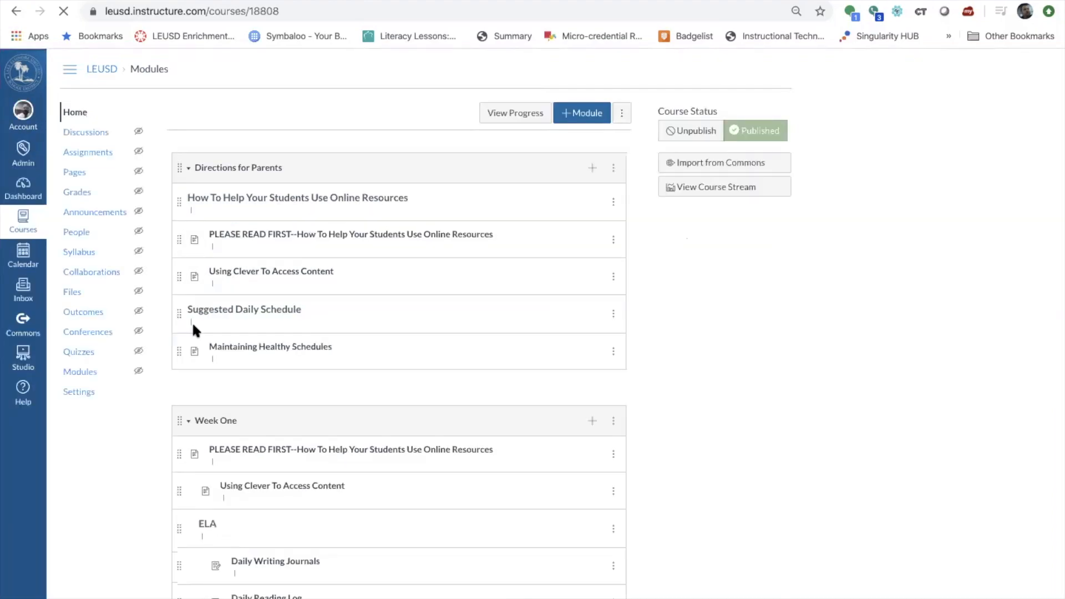
Search the 2nd Grade Course People list by the teacher's first name and open their details.
left_click(79, 233)
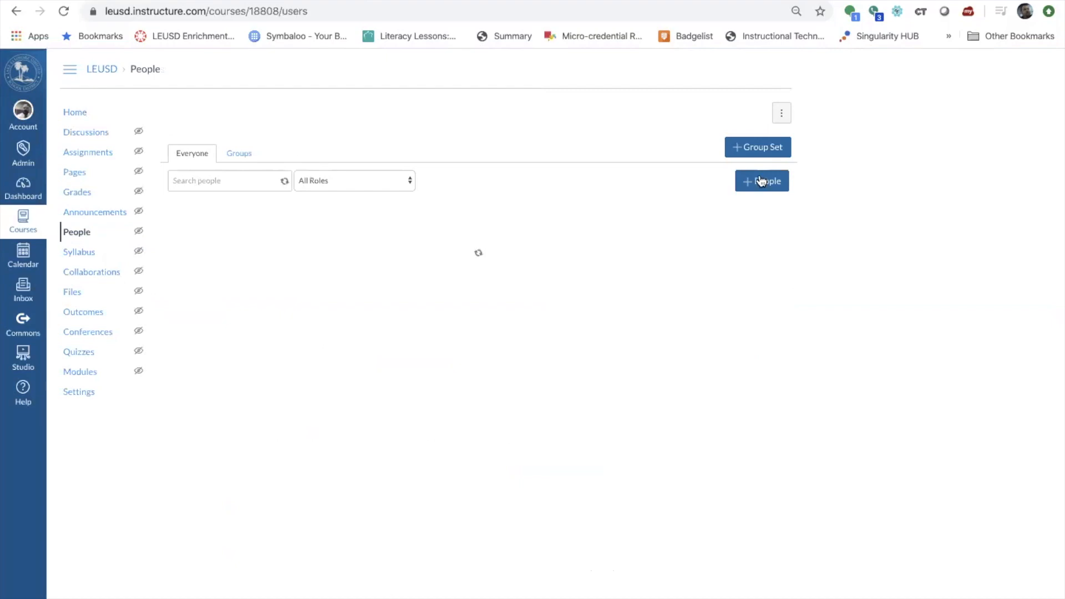
left_click(761, 181)
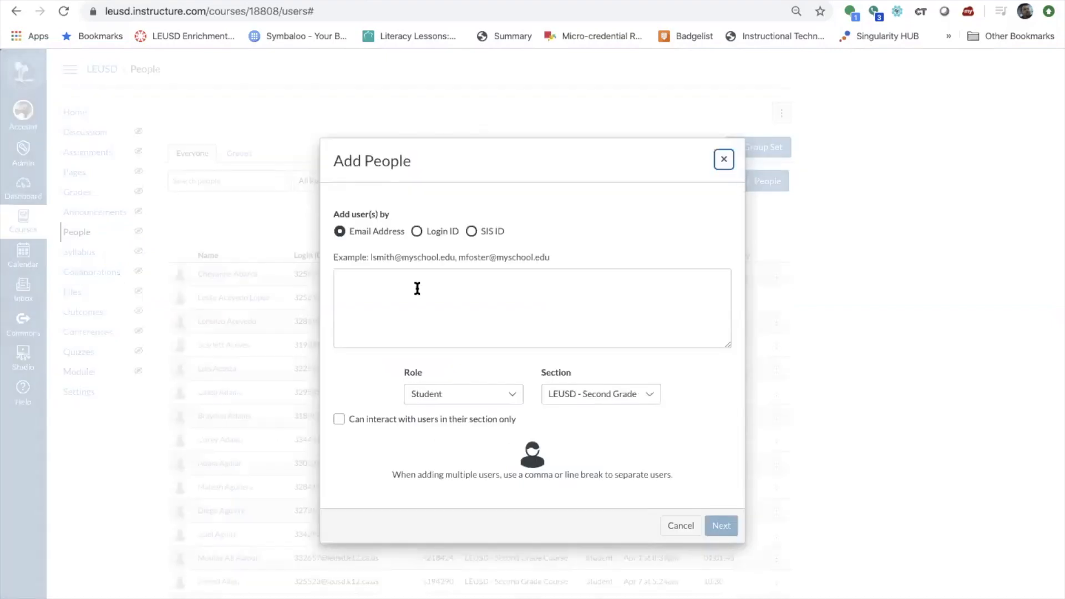
left_click(723, 159)
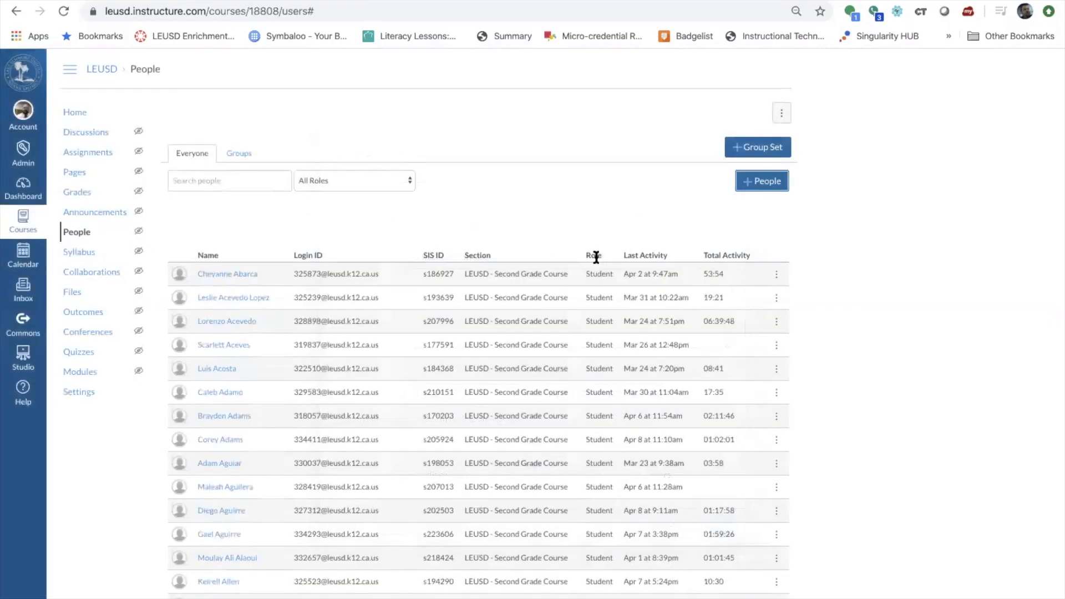
scroll(558, 261, "down", 1)
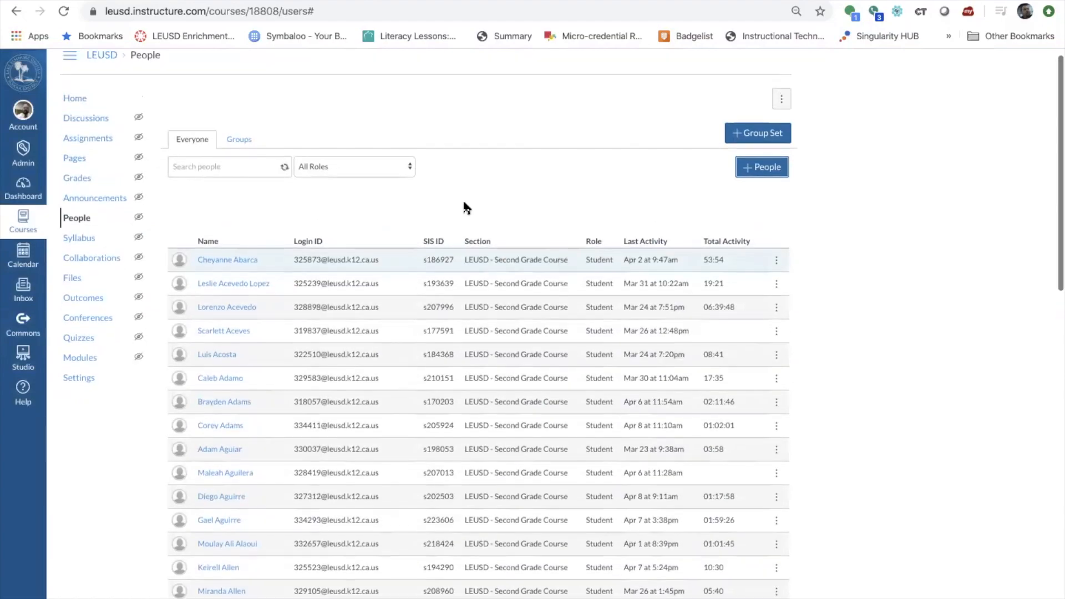
left_click(255, 168)
type("beth")
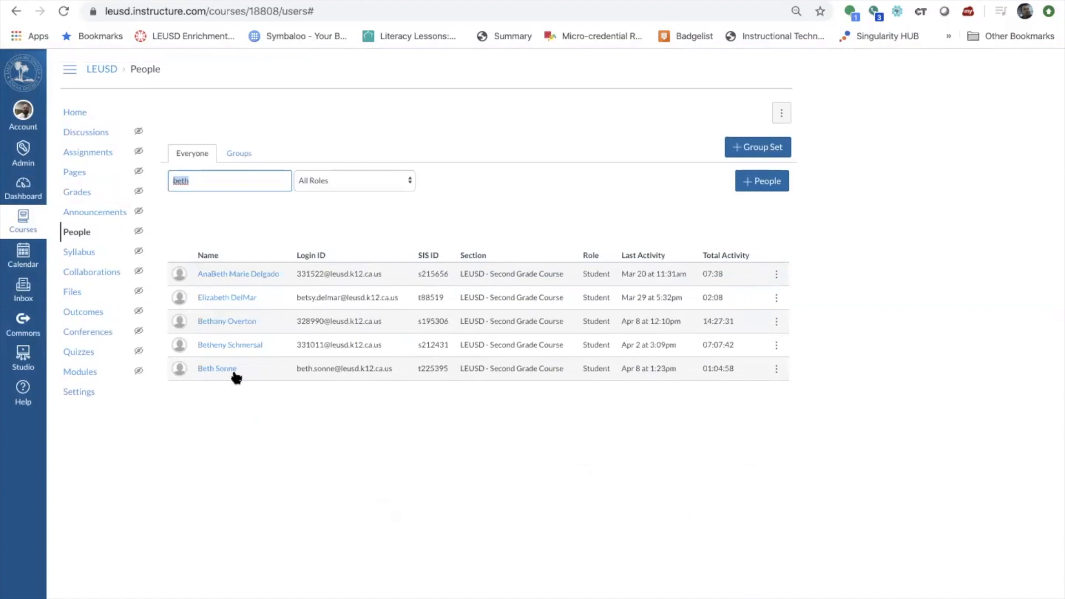
left_click(221, 370)
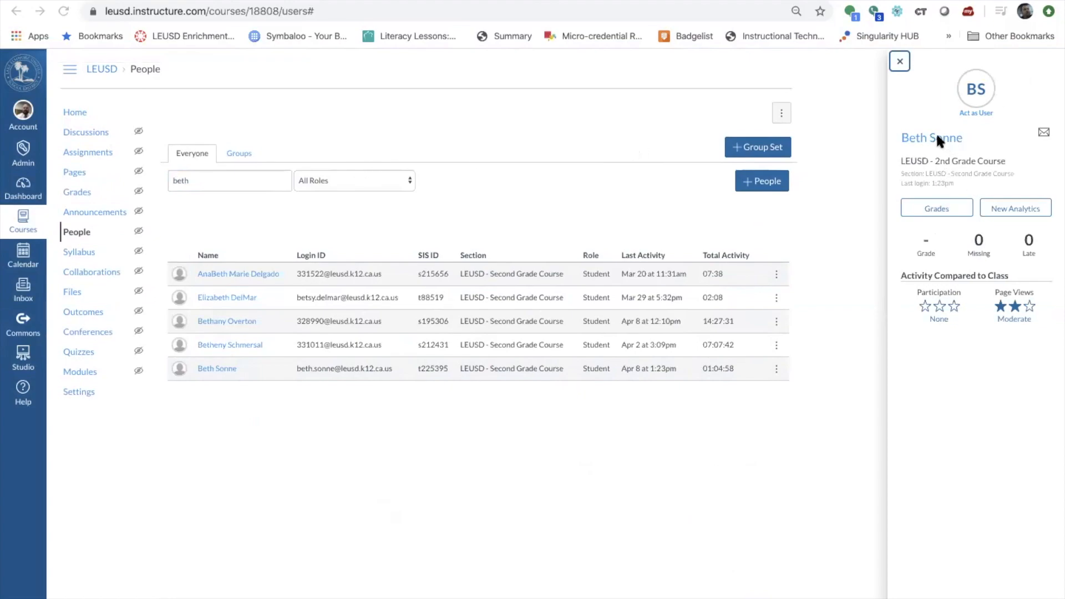
Change the teacher's 2nd Grade Course role from Student to Teacher, then return to the course home.
left_click(899, 61)
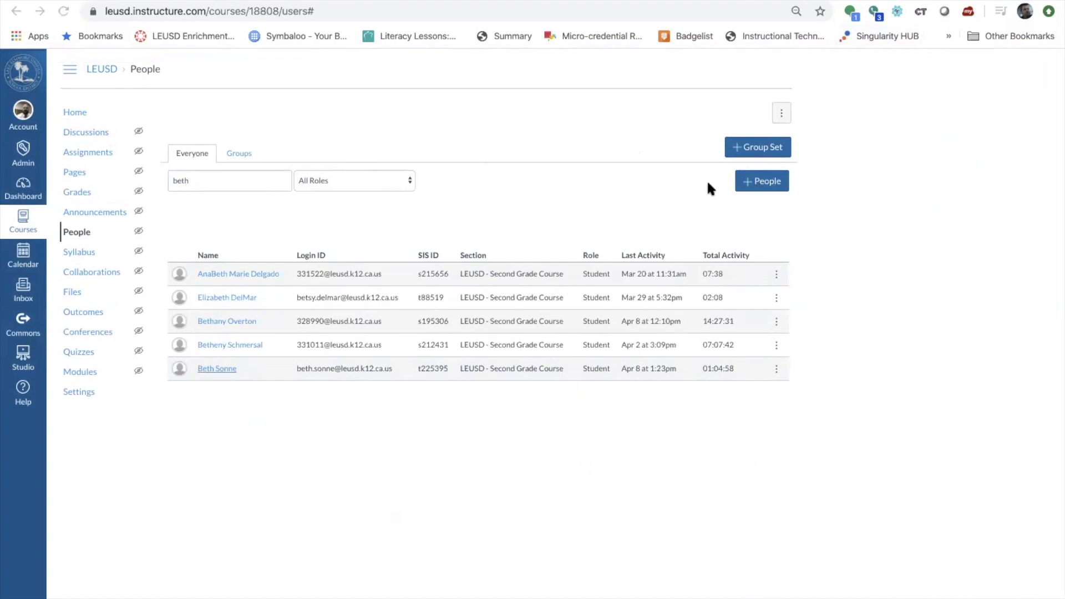
left_click(220, 370)
left_click(899, 62)
left_click(776, 366)
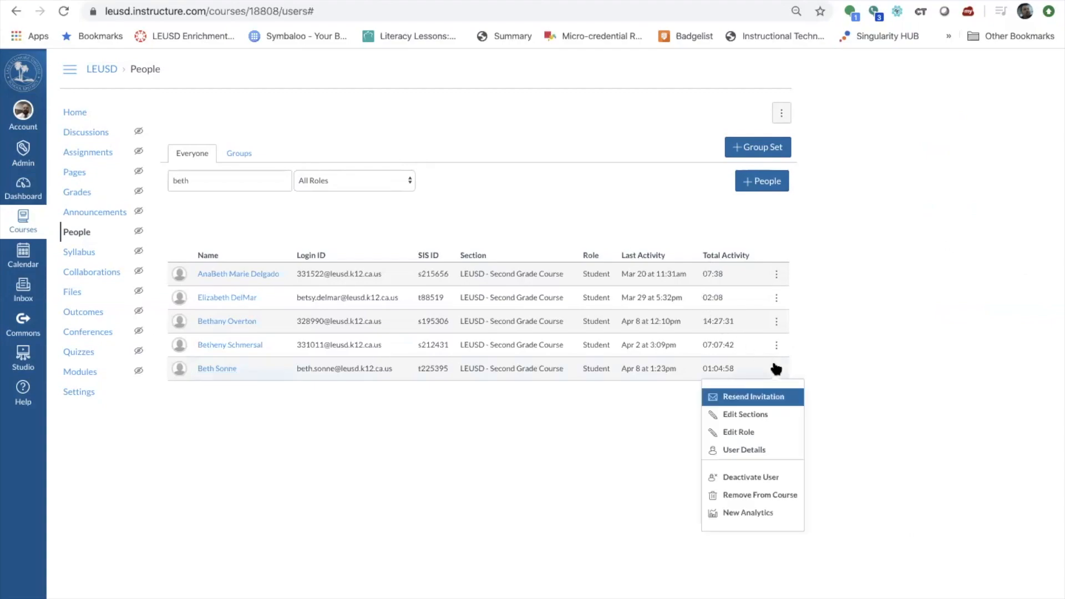
left_click(757, 432)
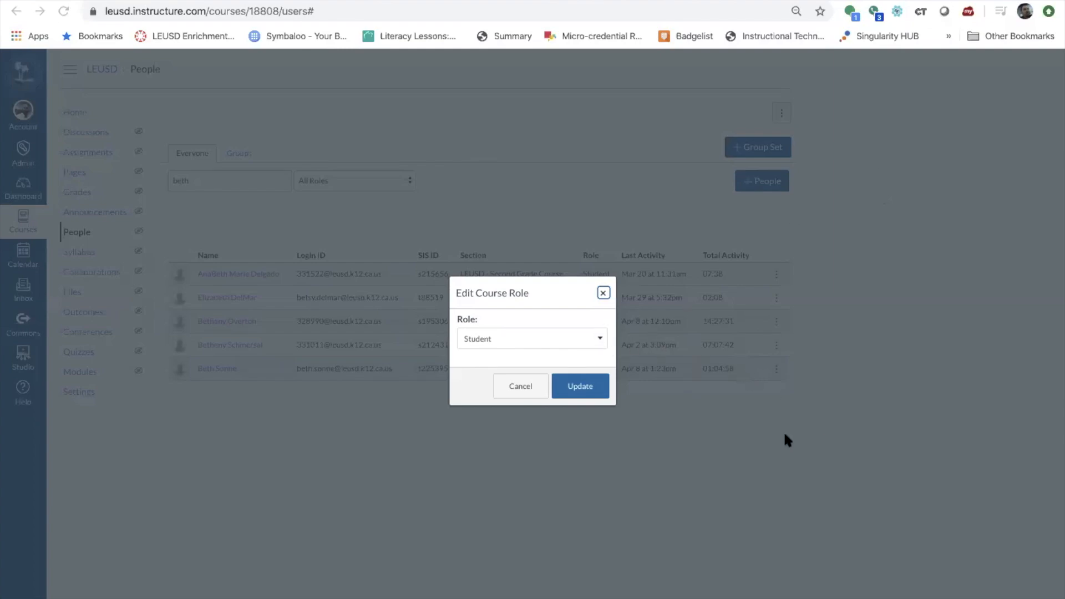
left_click(510, 338)
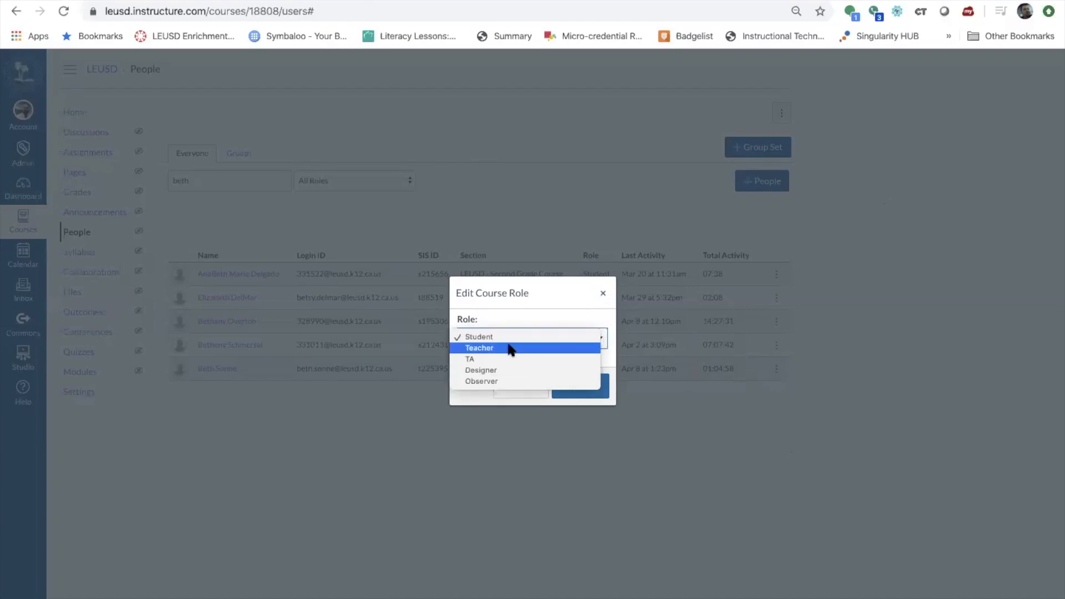
left_click(511, 349)
left_click(572, 386)
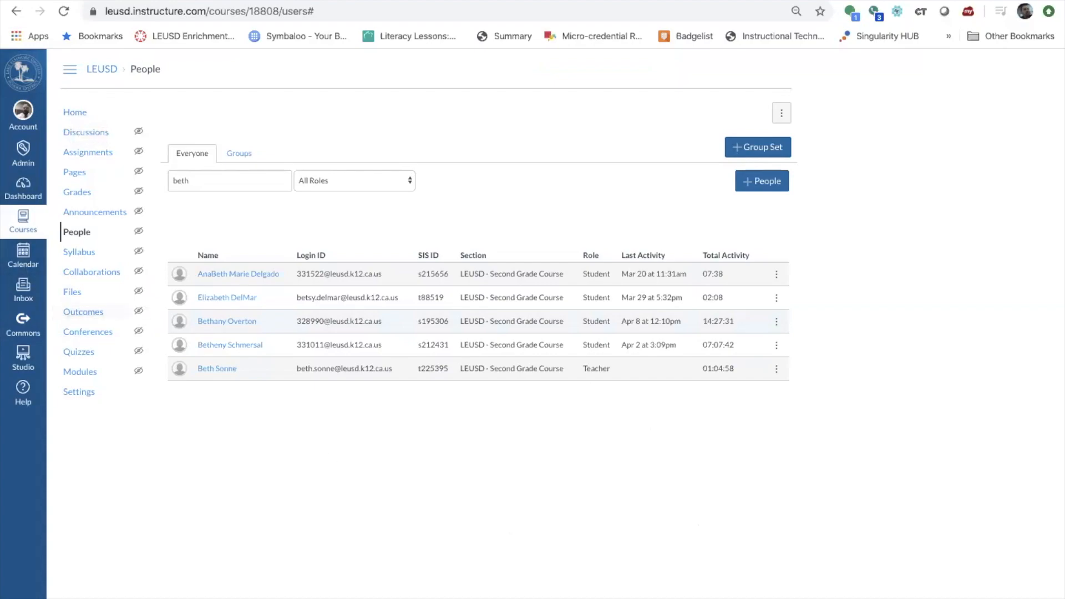
left_click(744, 596)
left_click(73, 115)
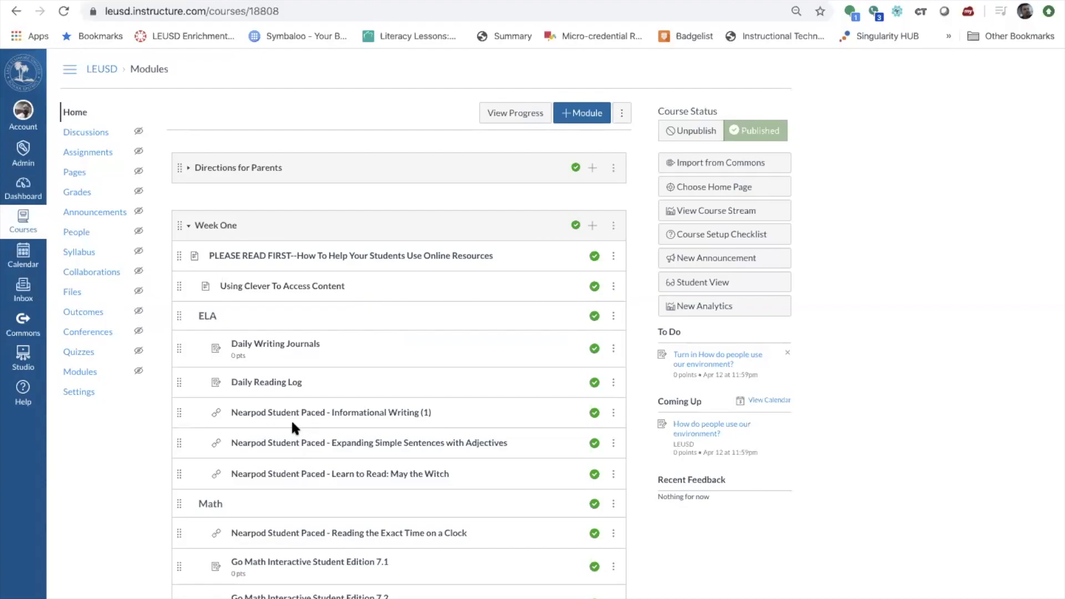
Return to the Dashboard and open the Courses tray listing thirteen courses.
scroll(292, 426, "down", 3)
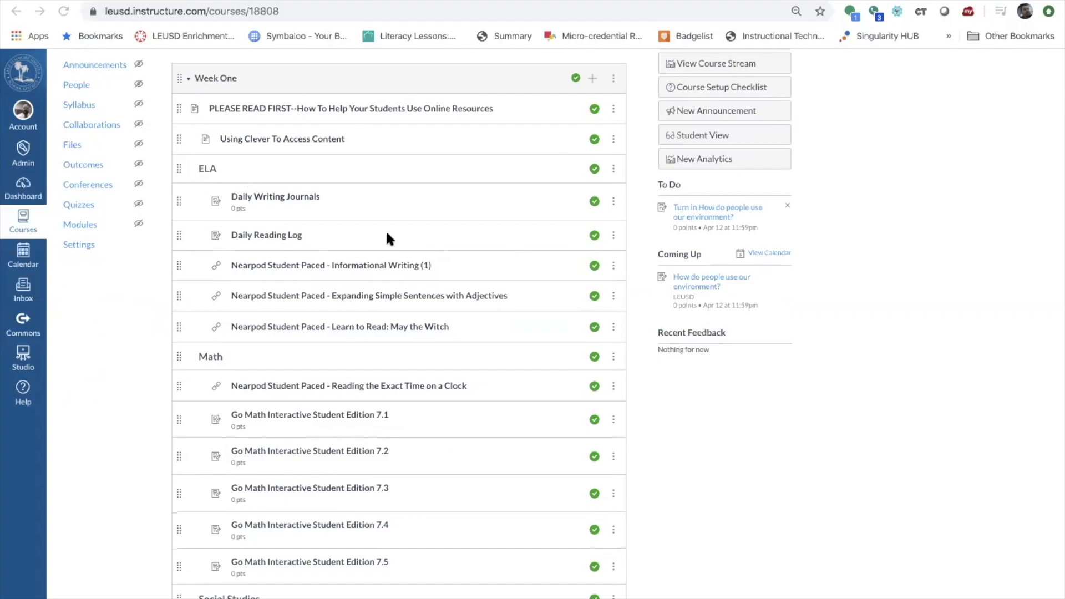
scroll(386, 232, "up", 3)
left_click(22, 197)
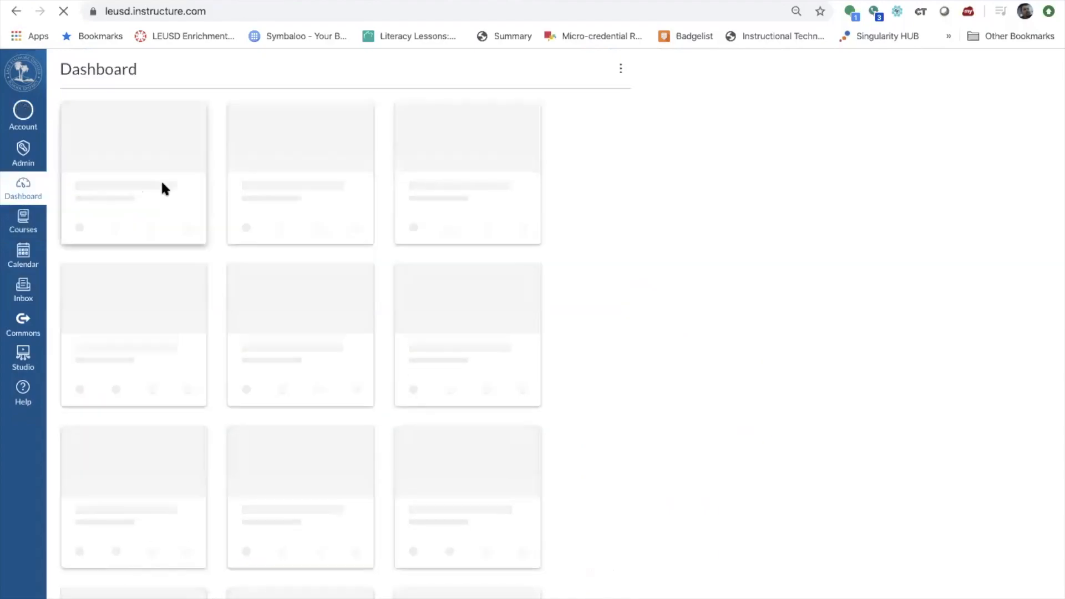
scroll(397, 209, "down", 4)
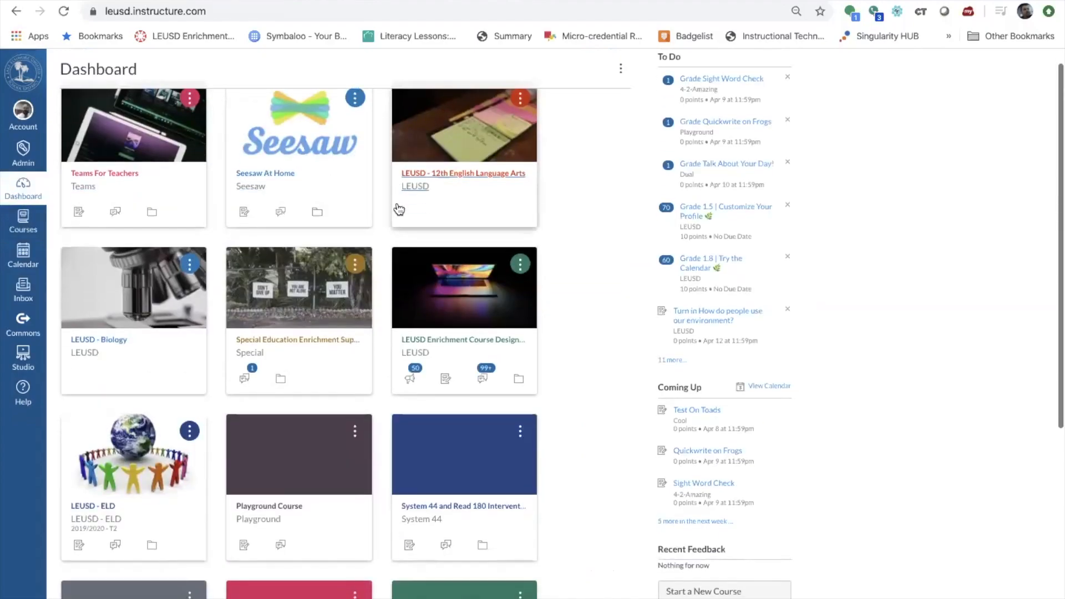
scroll(432, 222, "down", 1)
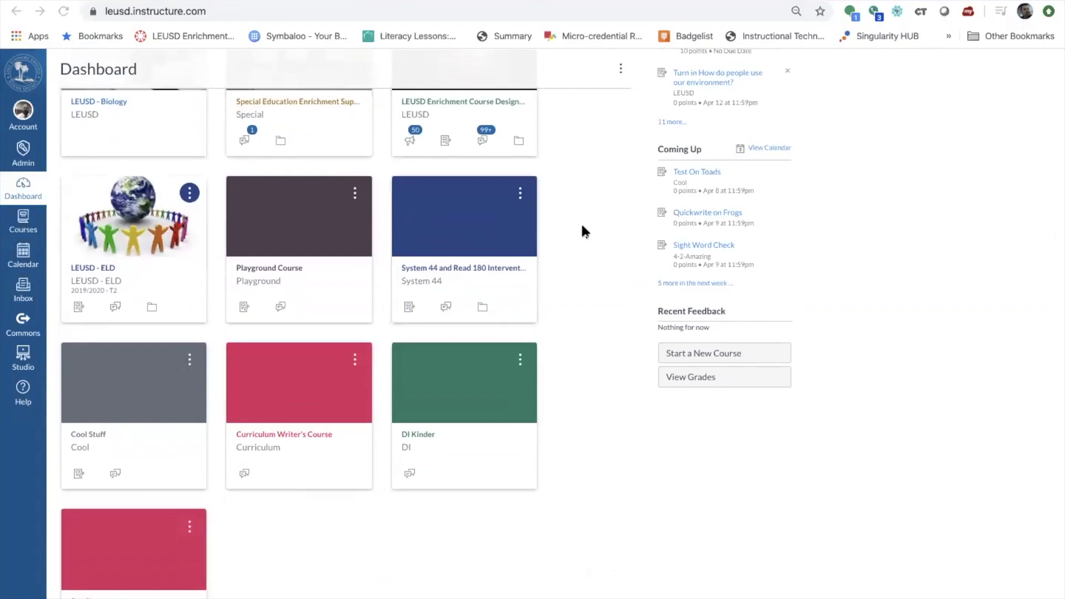
scroll(535, 175, "up", 5)
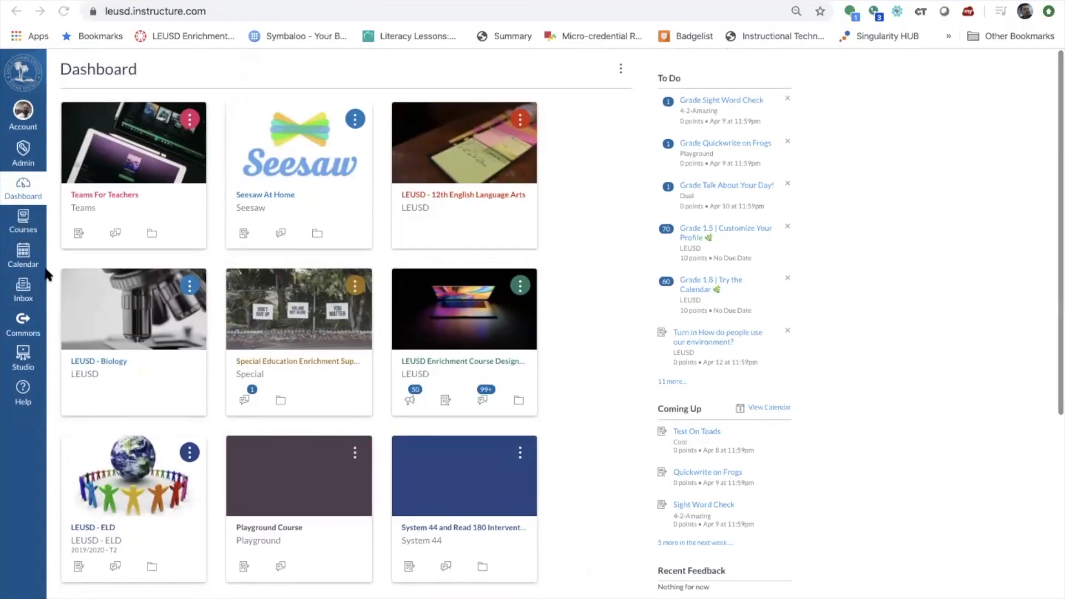
left_click(25, 230)
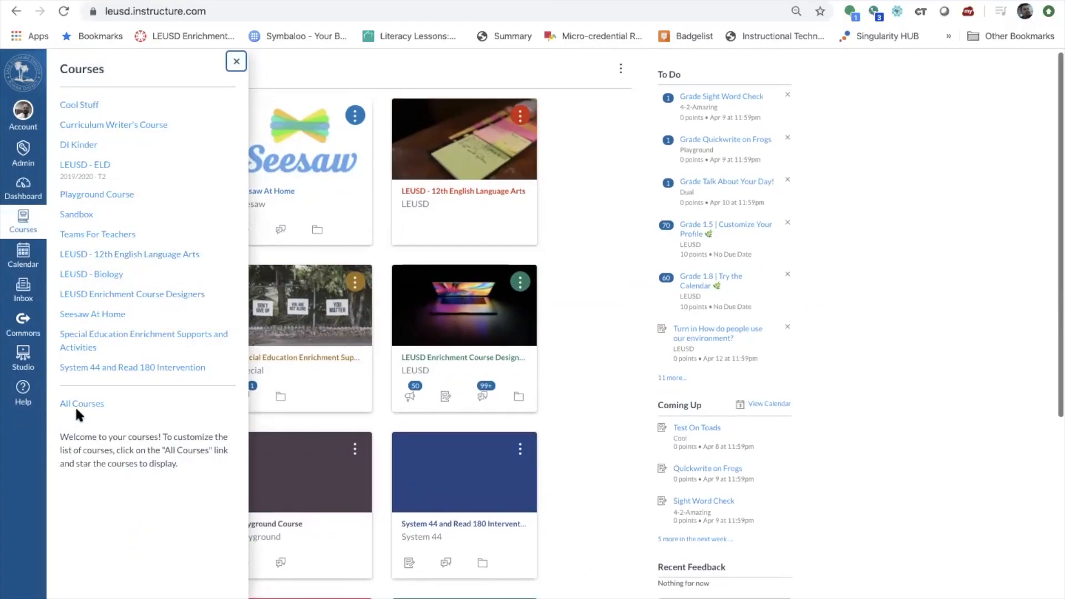
Open LEUSD - 5th Grade Course from All Courses and search its People list for the teacher's name.
left_click(78, 404)
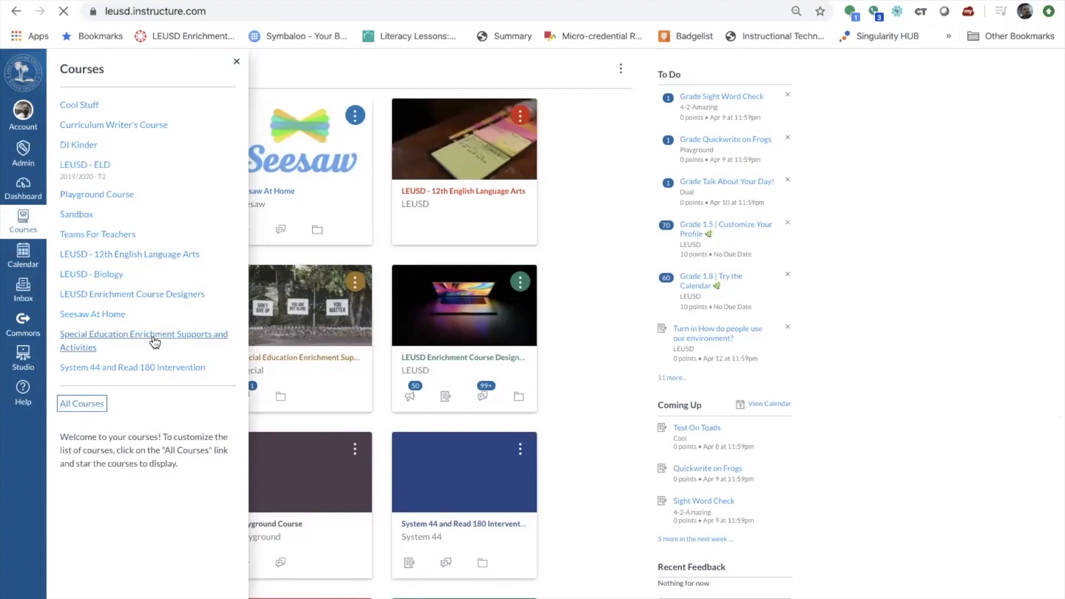
scroll(273, 325, "down", 1)
scroll(275, 334, "down", 10)
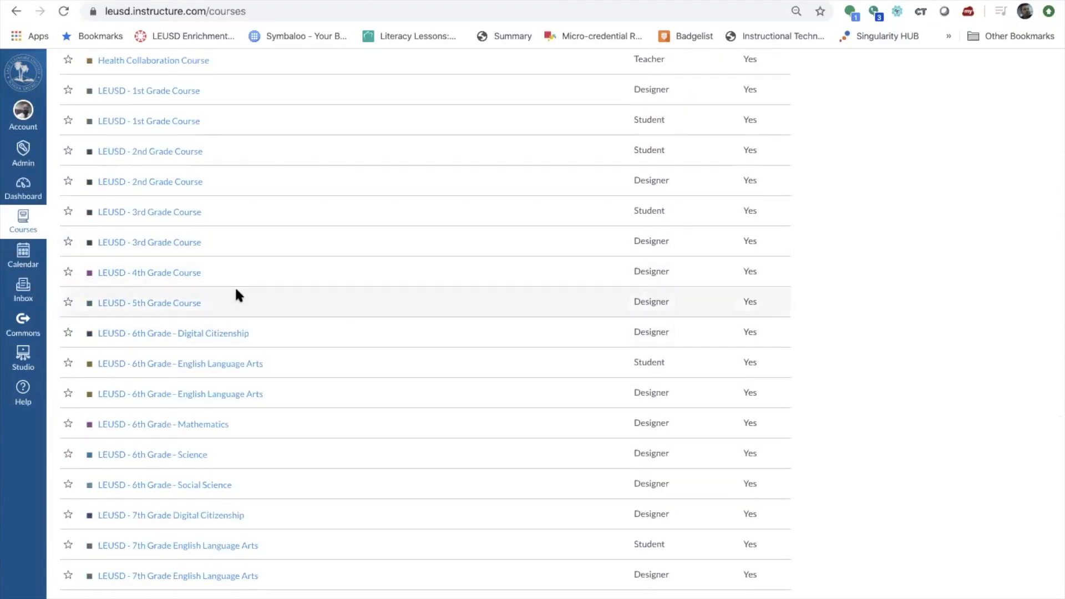
left_click(160, 302)
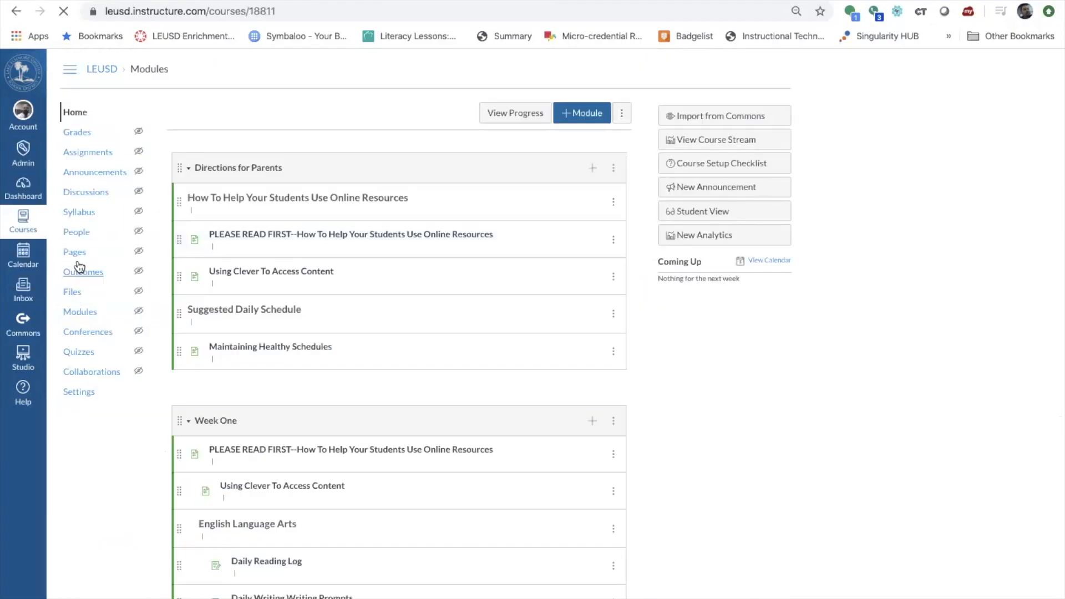
left_click(76, 231)
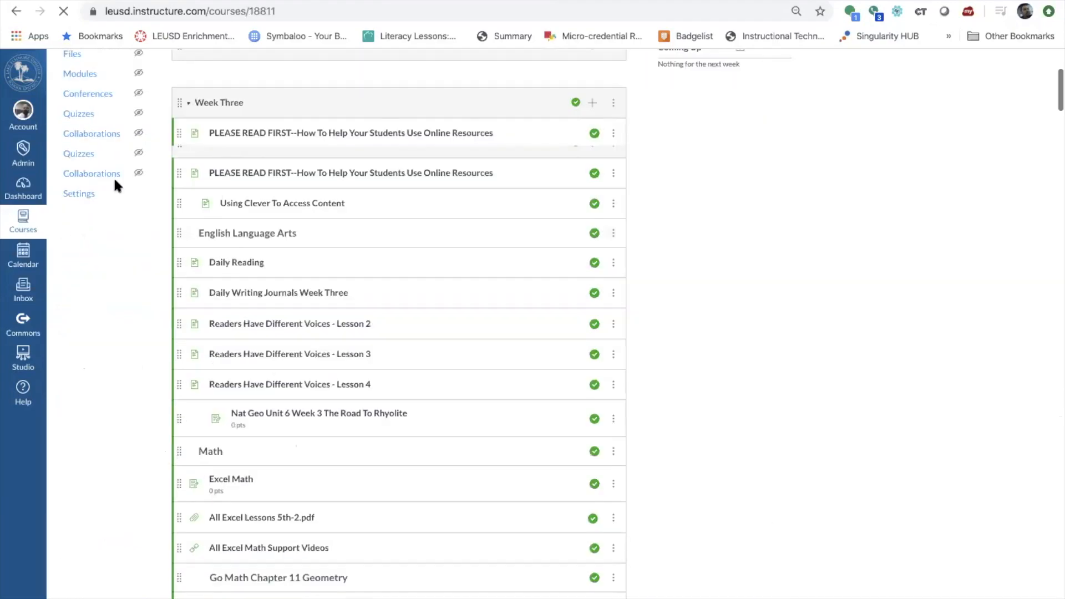
left_click(237, 188)
type("carrie")
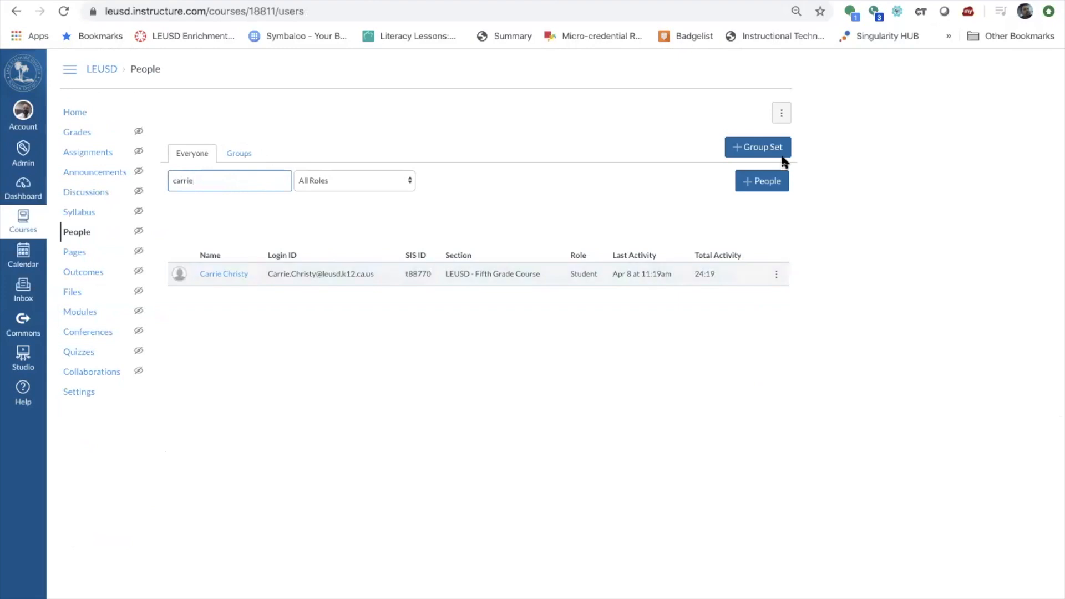
Switch the matched member's 5th Grade Course role from Student to Teacher and reload People.
left_click(776, 274)
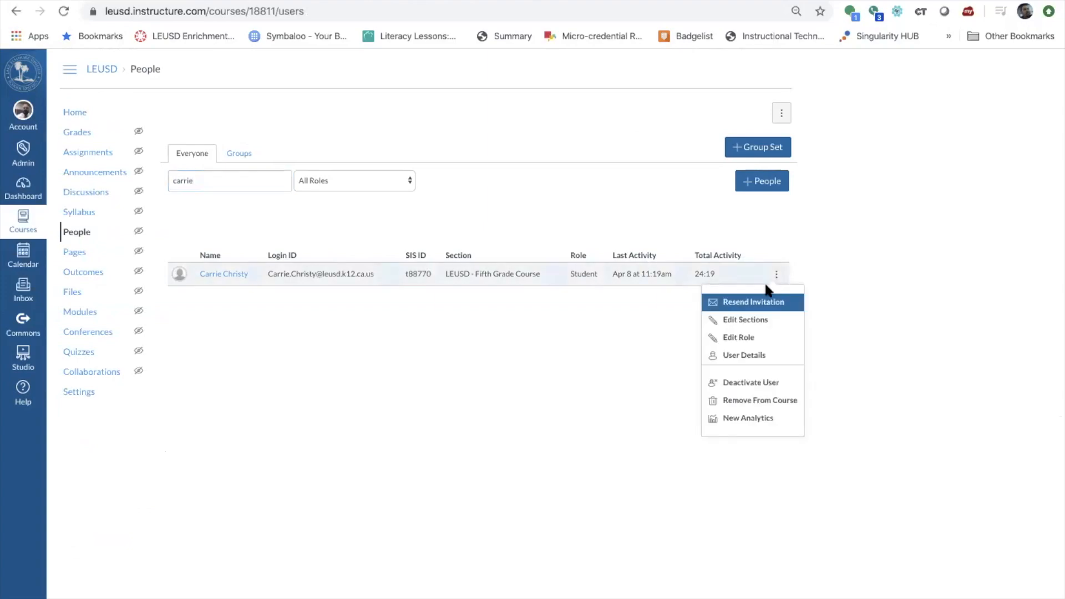
left_click(761, 337)
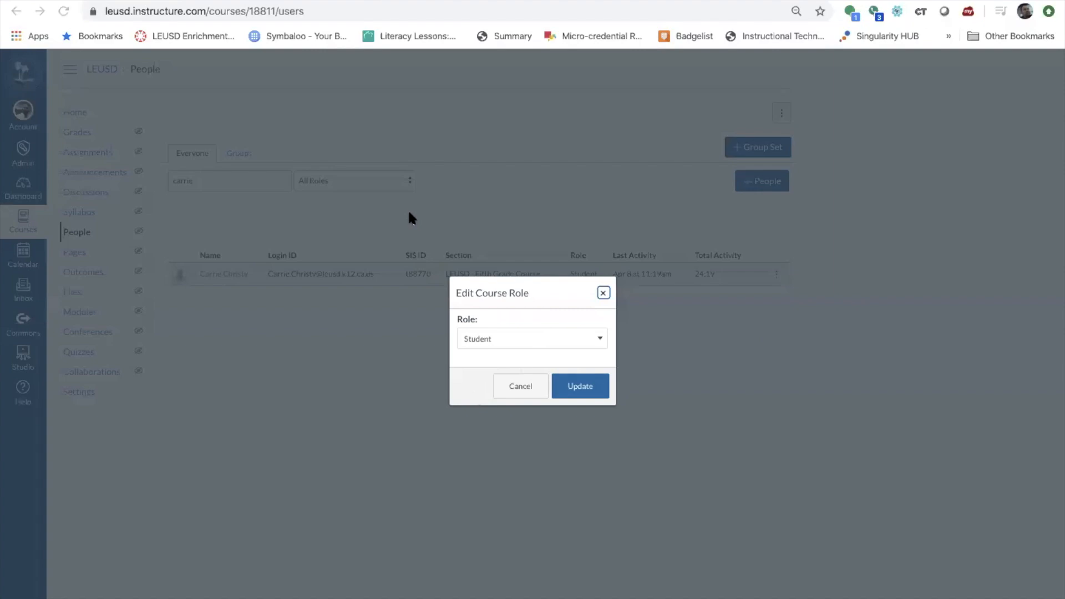
left_click(571, 337)
left_click(528, 351)
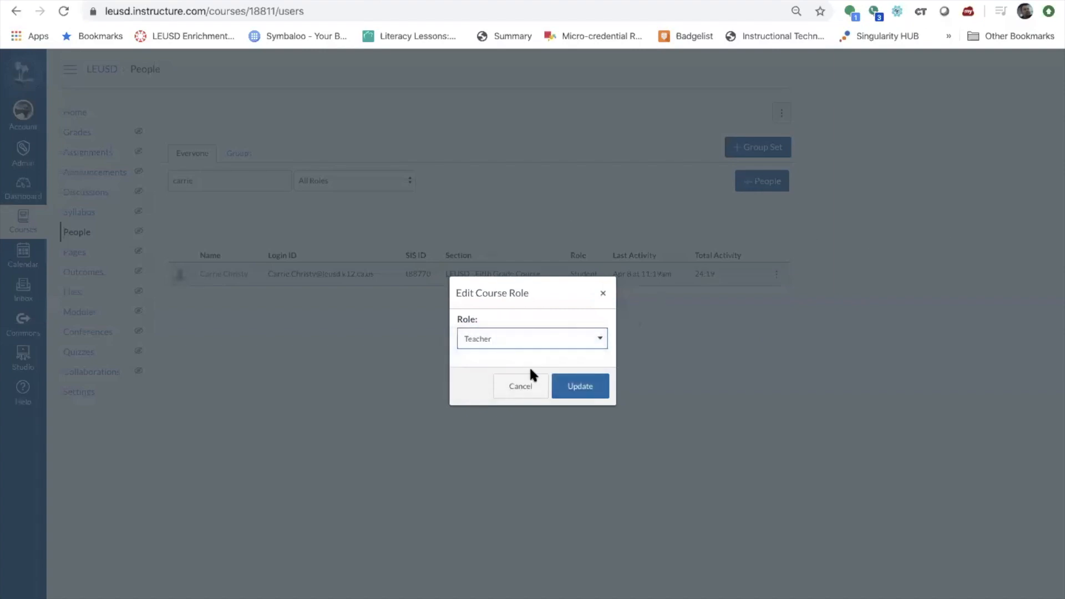
left_click(572, 387)
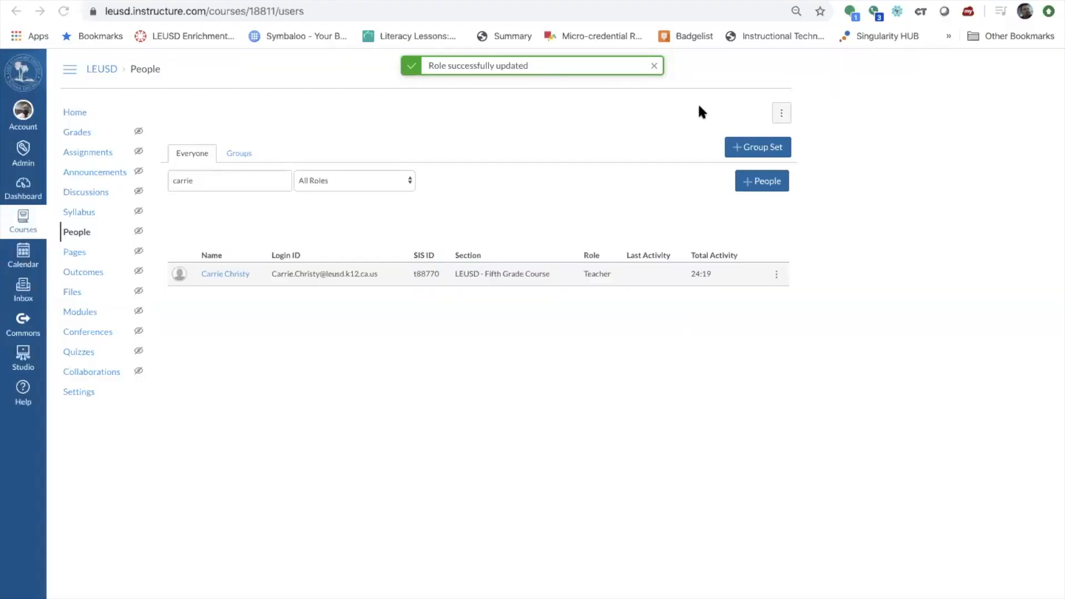
left_click(81, 232)
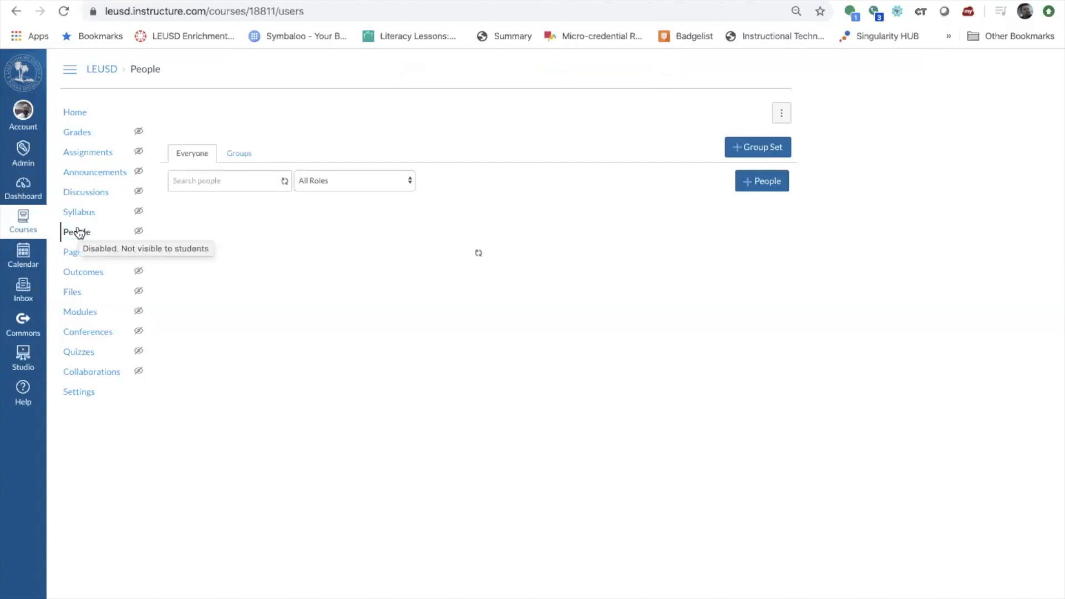
Confirm in the 5th Grade Course settings that Current Users lists 6 teachers, then go to the Dashboard.
left_click(83, 396)
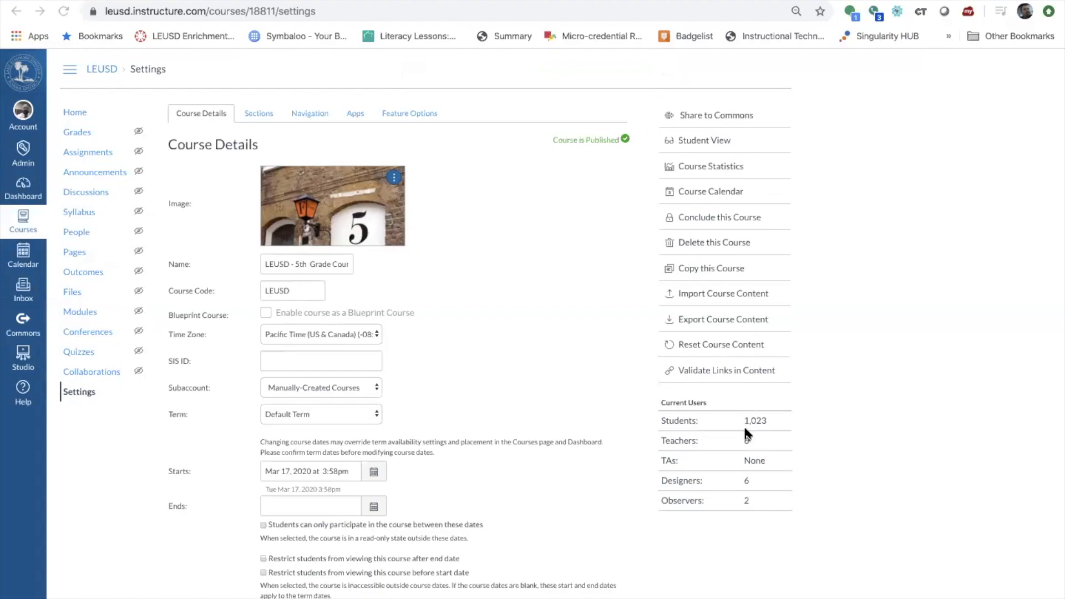
scroll(744, 429, "up", 5)
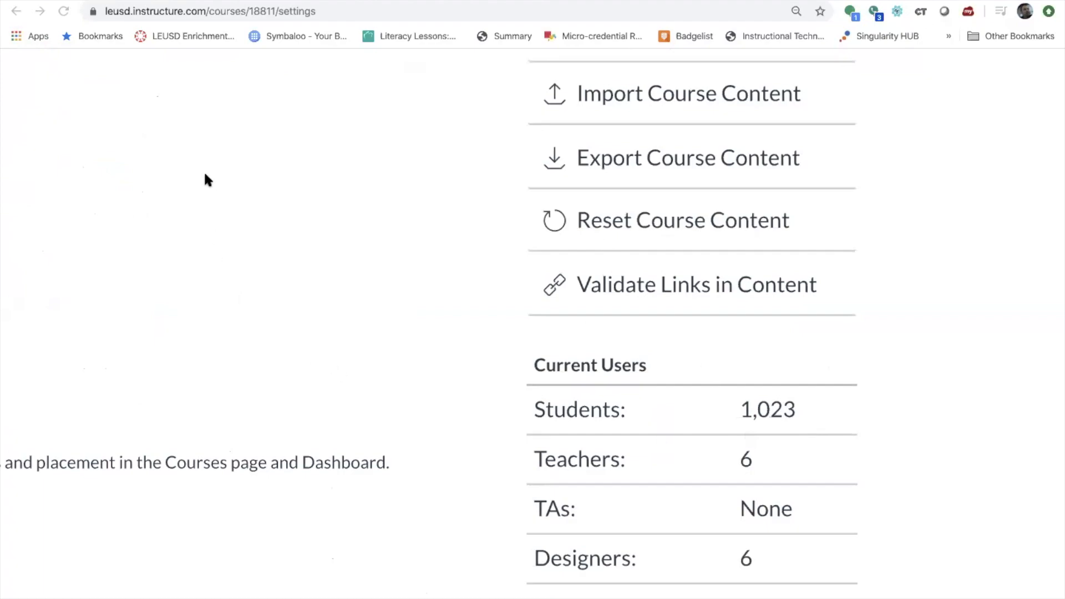
scroll(192, 228, "down", 5)
scroll(192, 227, "left", 8)
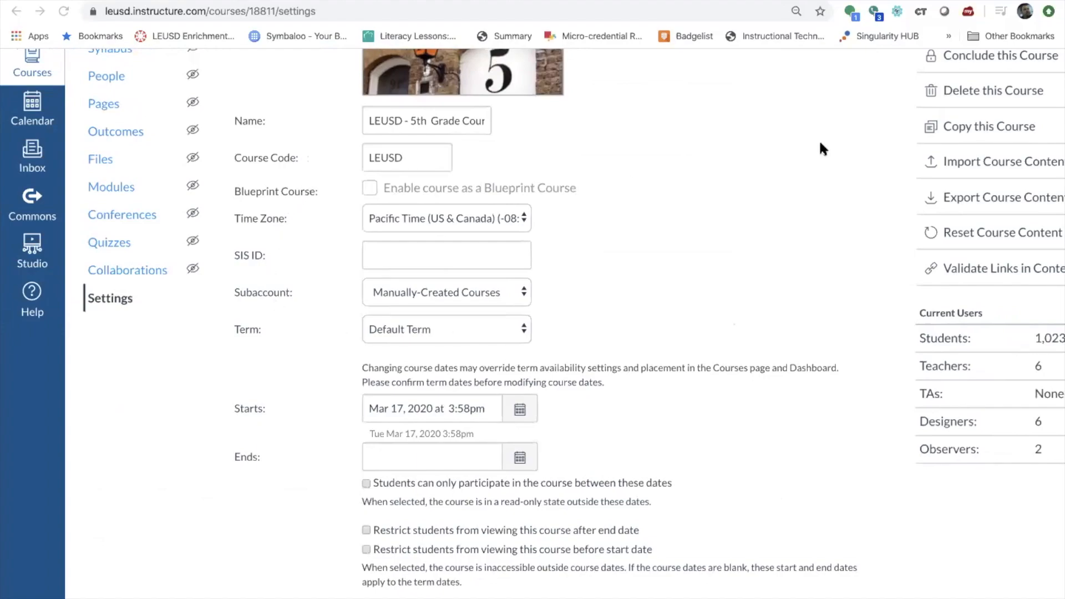
scroll(190, 147, "up", 5)
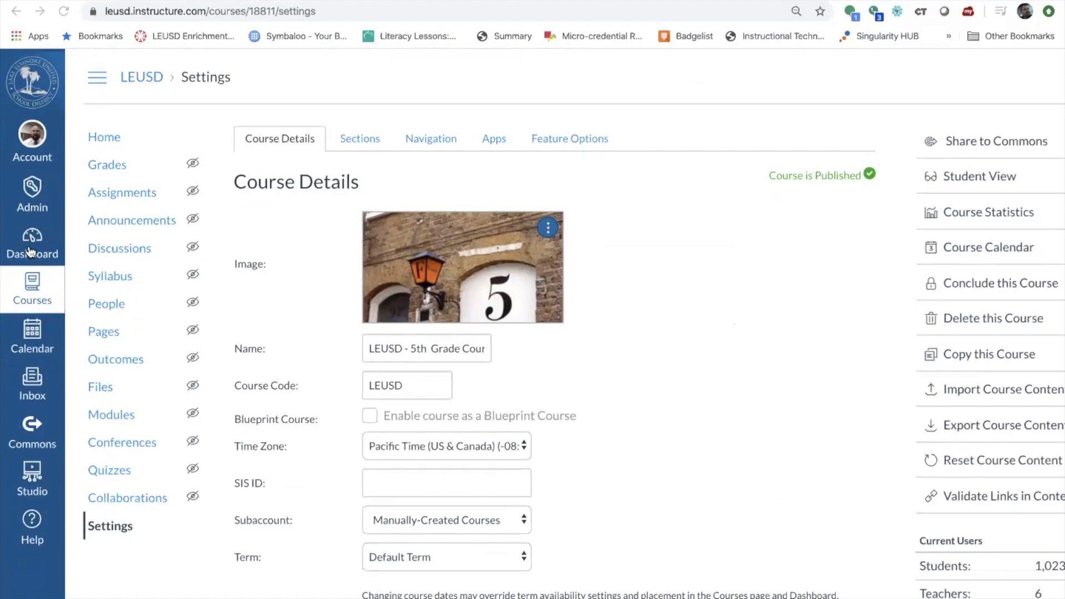
left_click(31, 253)
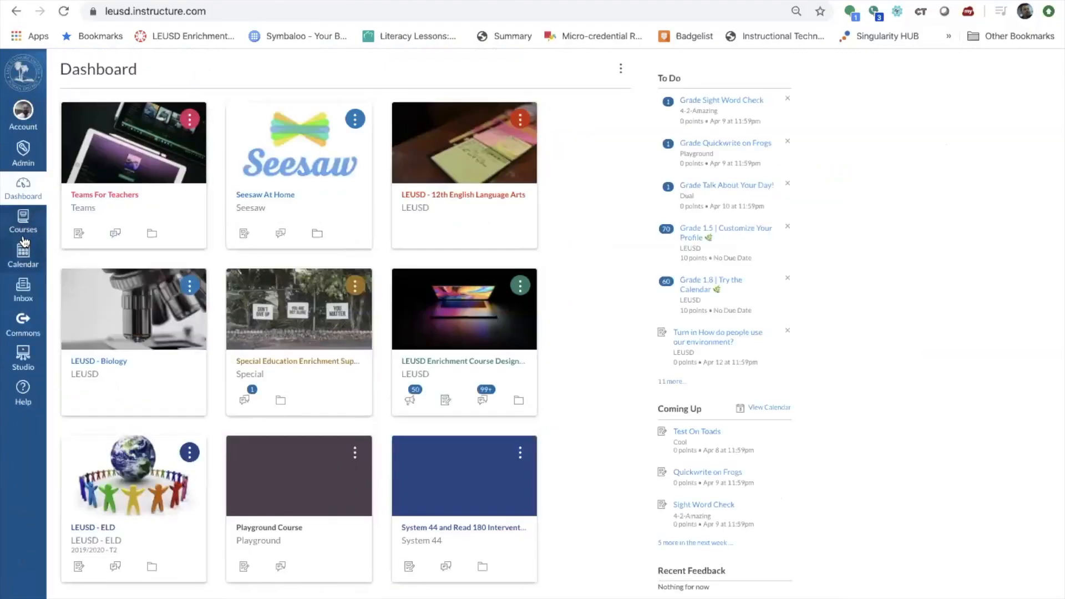
From All Courses, open the 6th Grade Social Science course in a new tab.
left_click(26, 231)
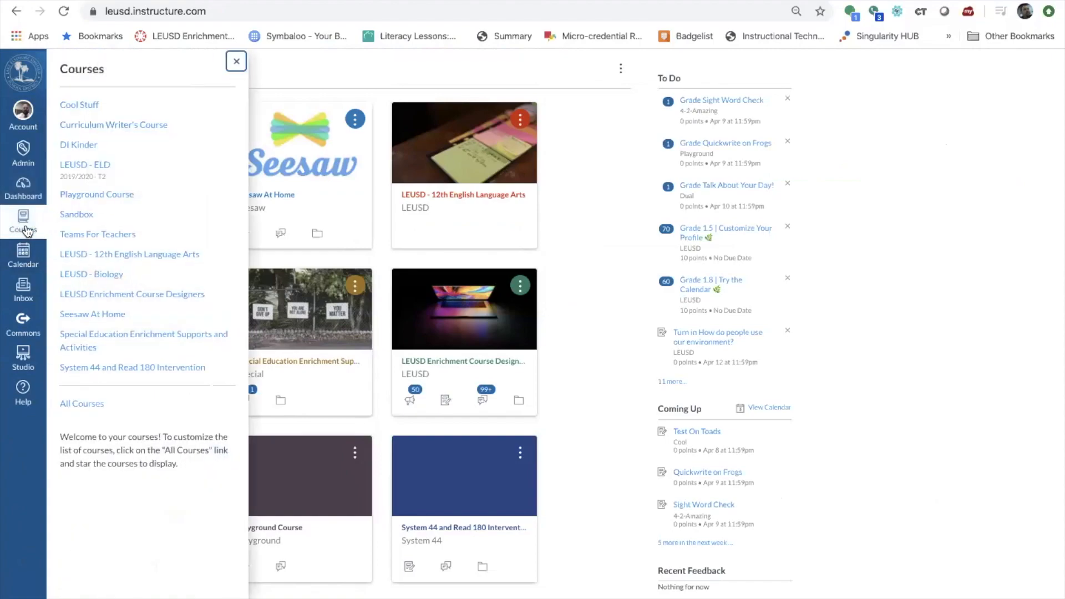
left_click(89, 406)
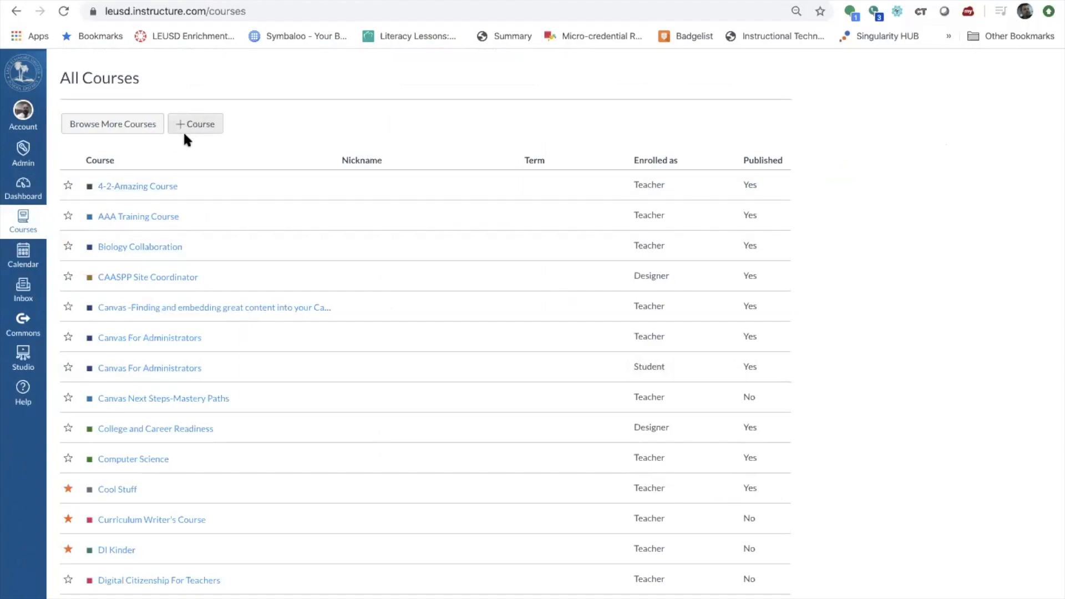
scroll(258, 166, "down", 15)
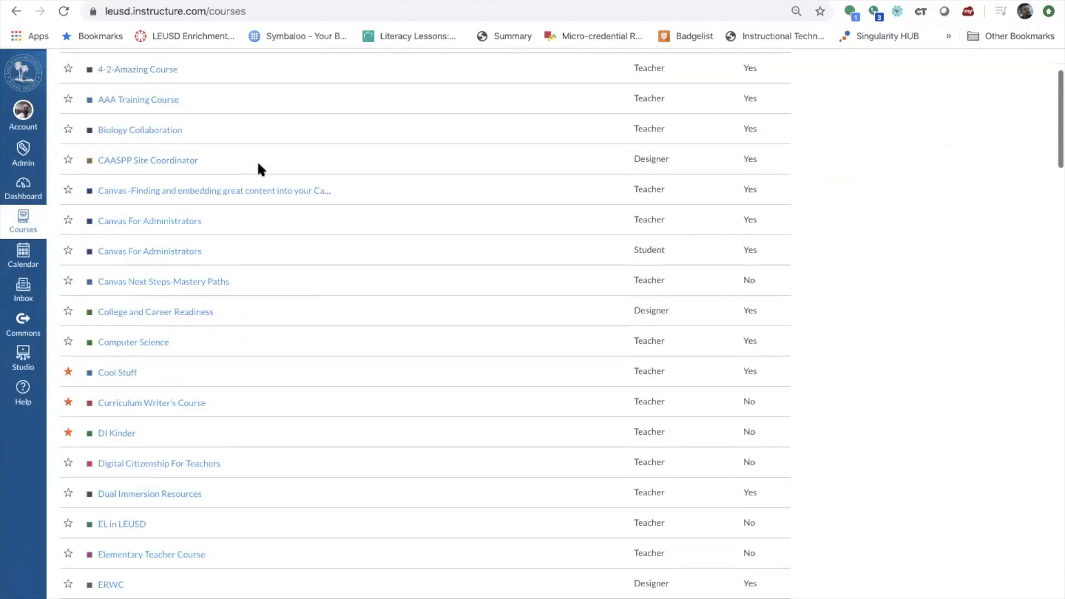
scroll(258, 167, "down", 5)
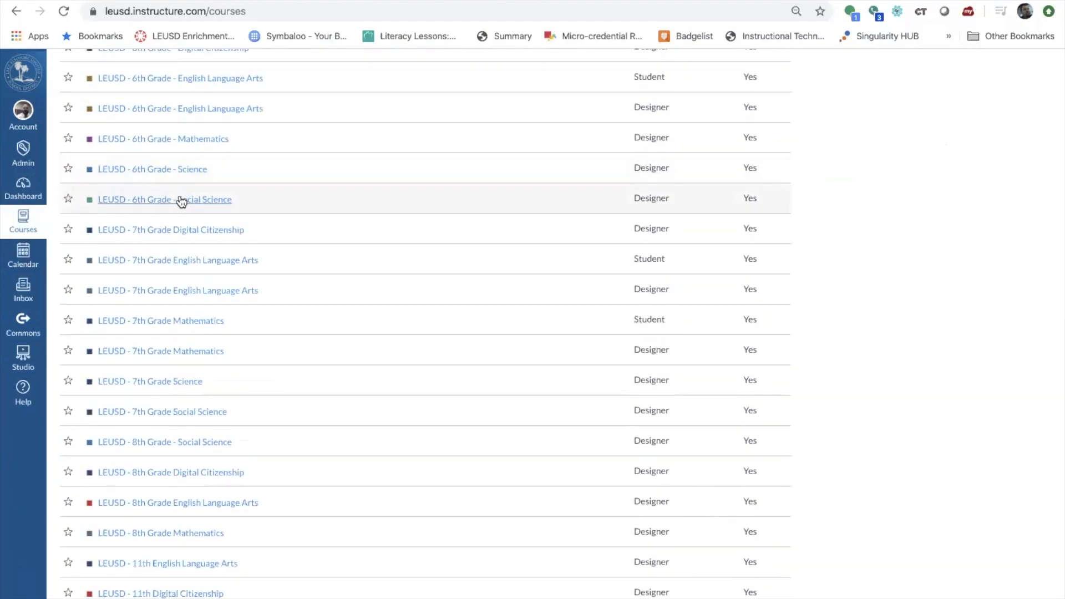
right_click(181, 200)
left_click(214, 203)
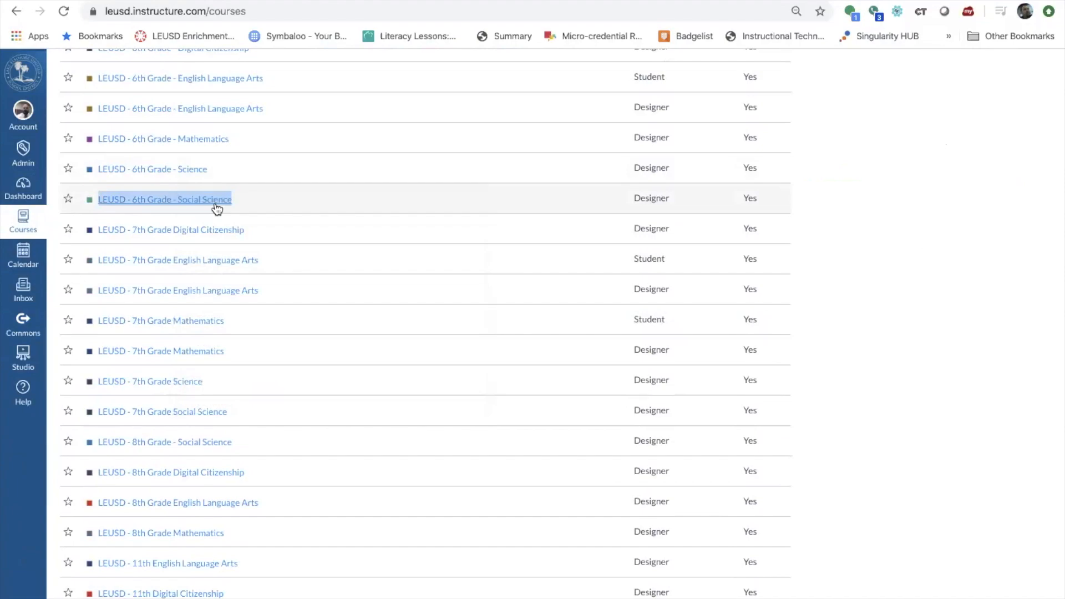
Open another LEUSD course from the list in a new tab and switch to it.
scroll(220, 312, "down", 2)
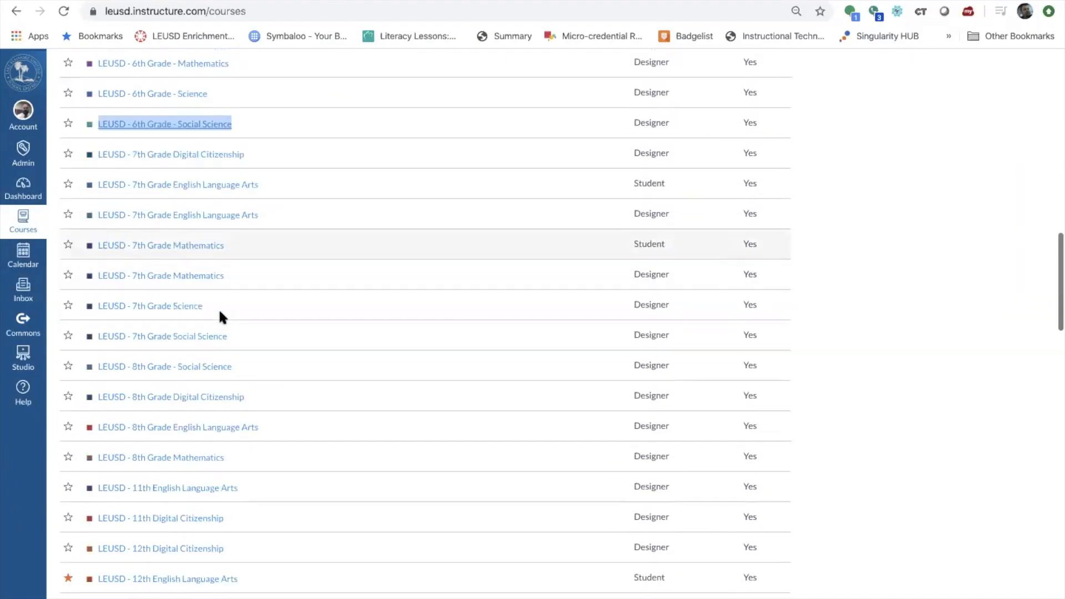
scroll(206, 248, "down", 1)
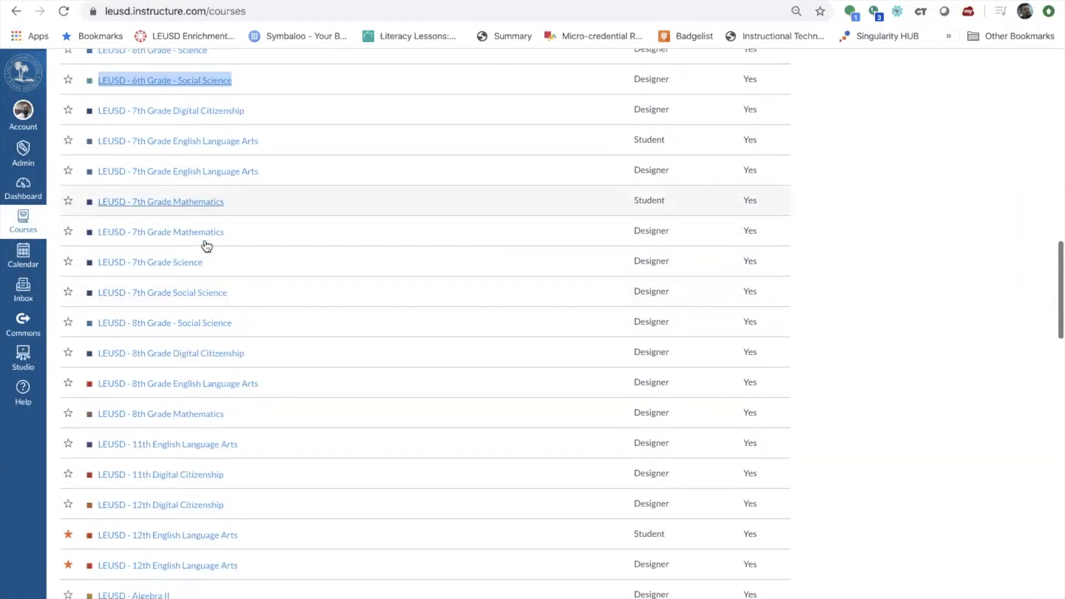
right_click(187, 322)
left_click(219, 326)
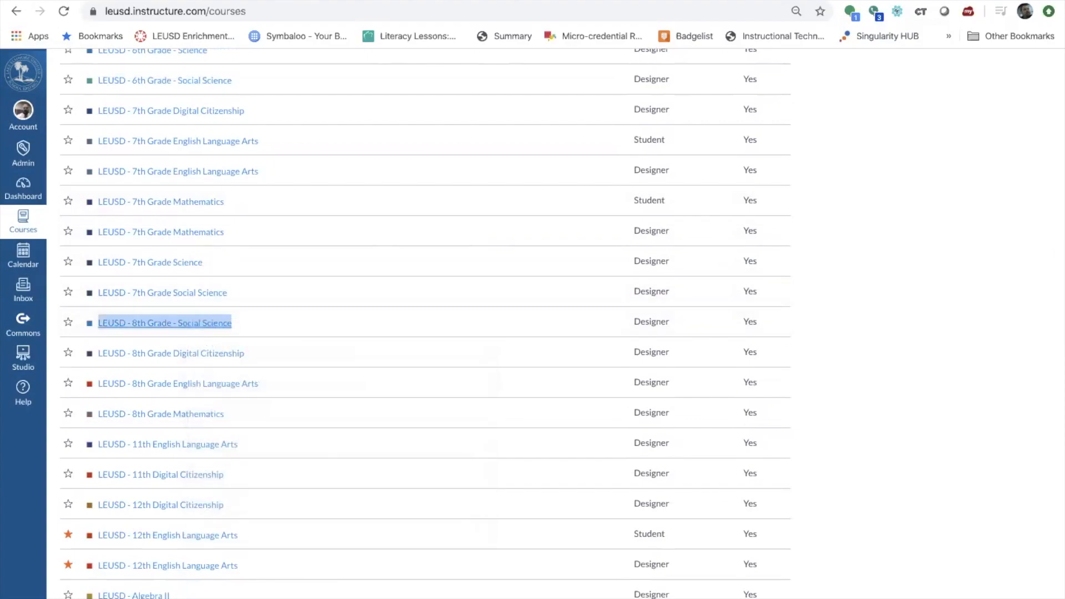
key("ctrl+Tab")
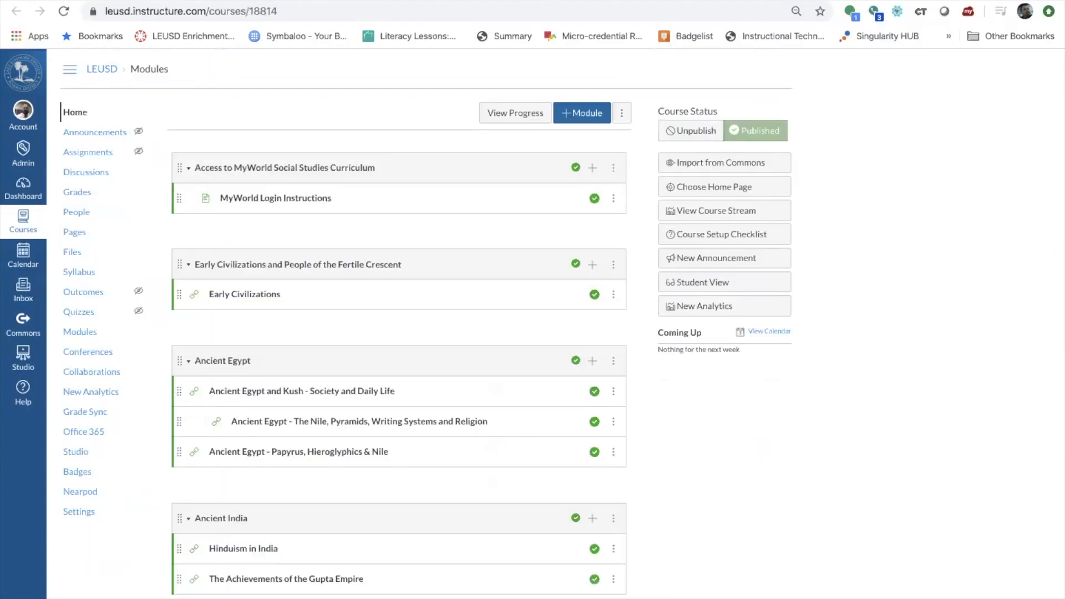
Search the Sixth Grade Social Science People roster for the teacher's name.
left_click(77, 215)
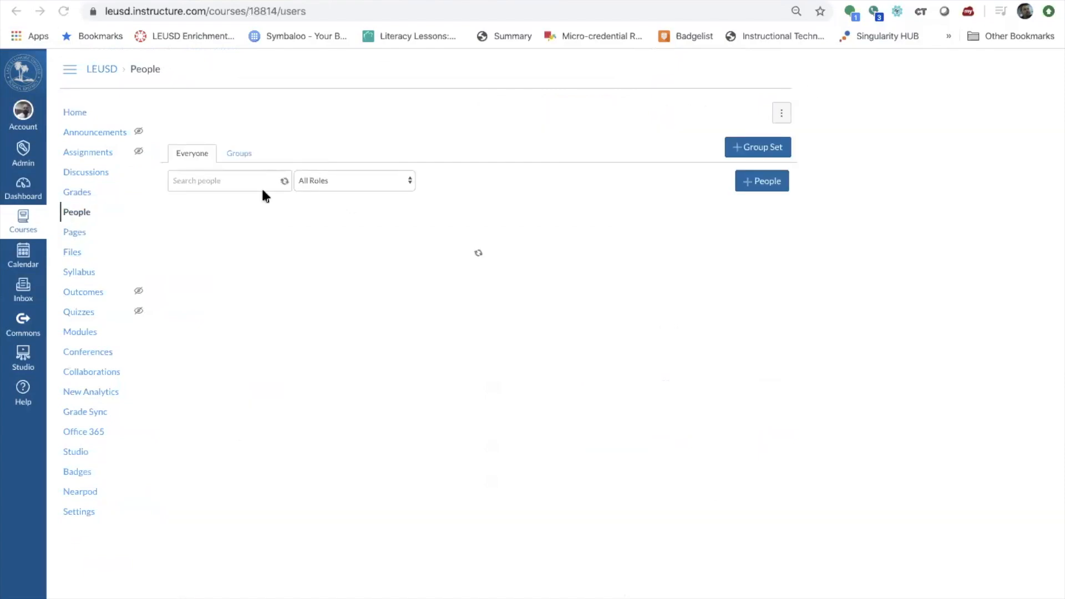
left_click(233, 179)
type("jennifer.")
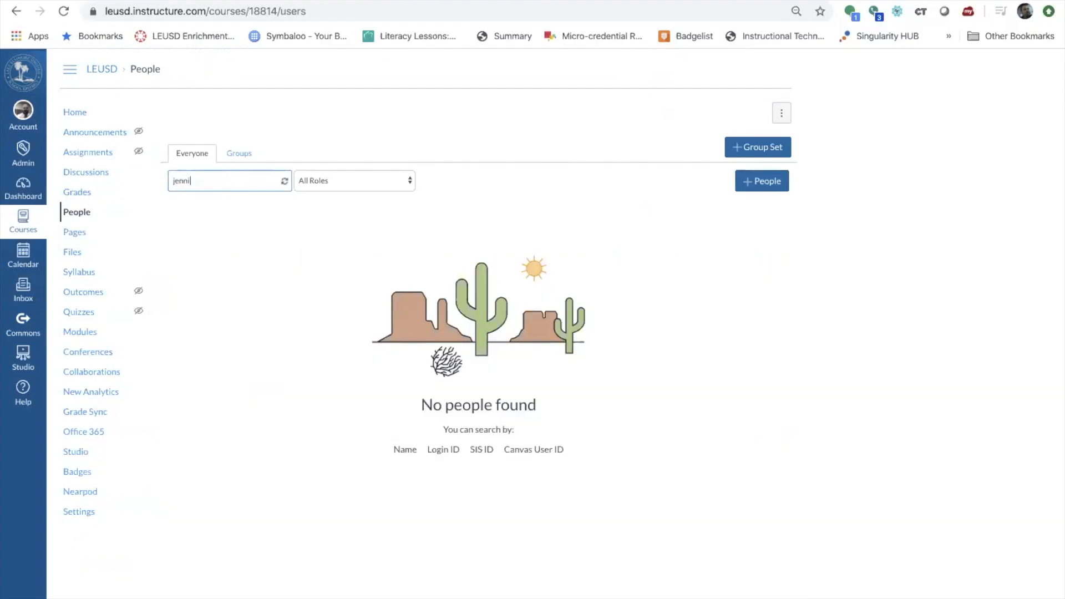
key("ctrl+a")
Start adding the teacher by e-mail address with the Teacher role and look up the address.
left_click(747, 182)
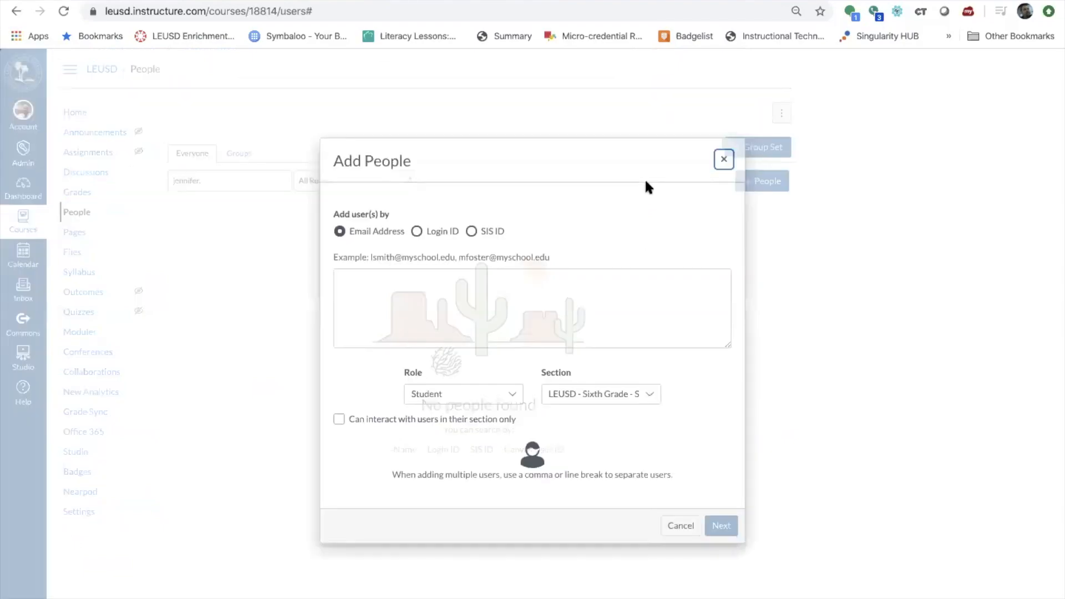
left_click(461, 299)
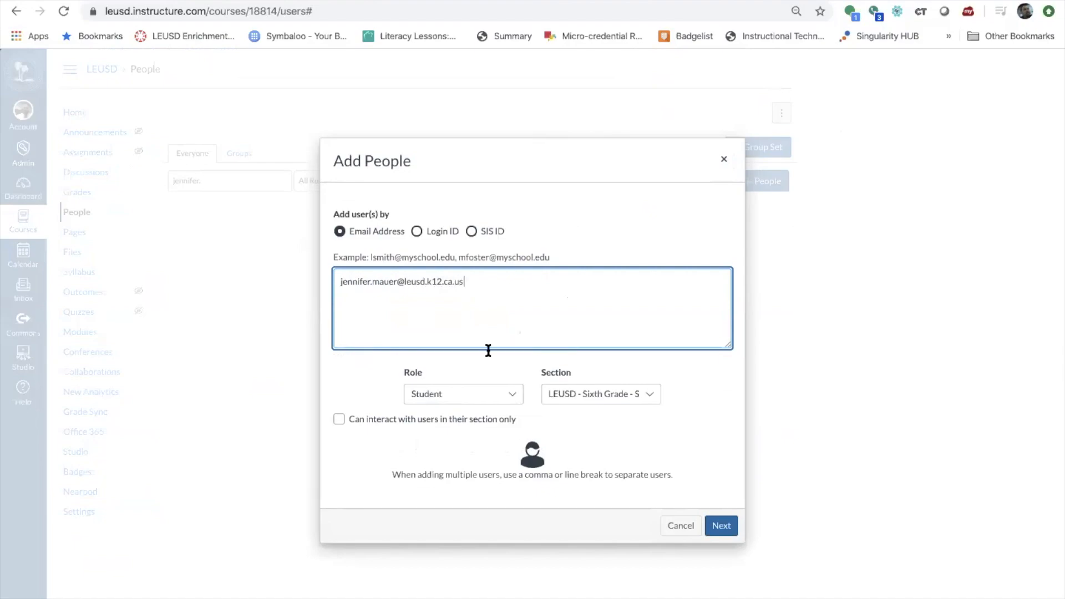
left_click(499, 391)
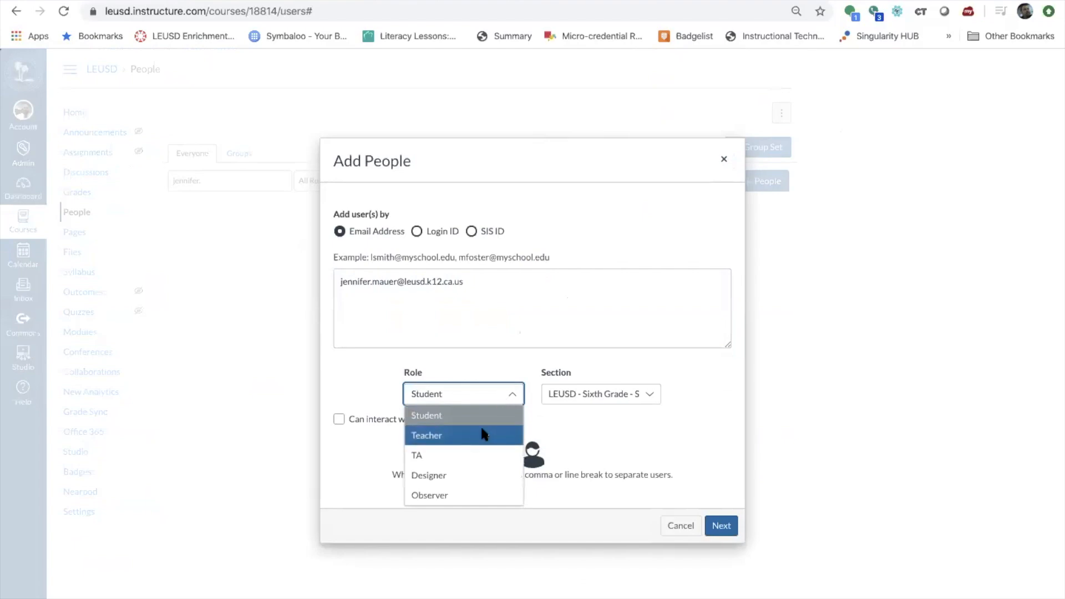
left_click(480, 435)
left_click(721, 530)
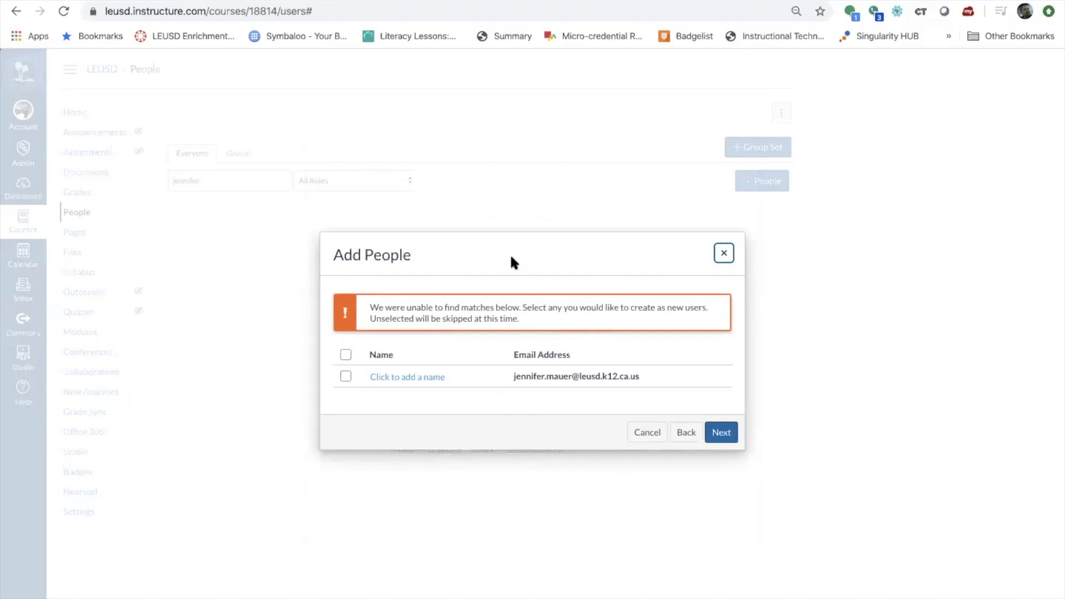
left_click_drag(510, 257, 353, 192)
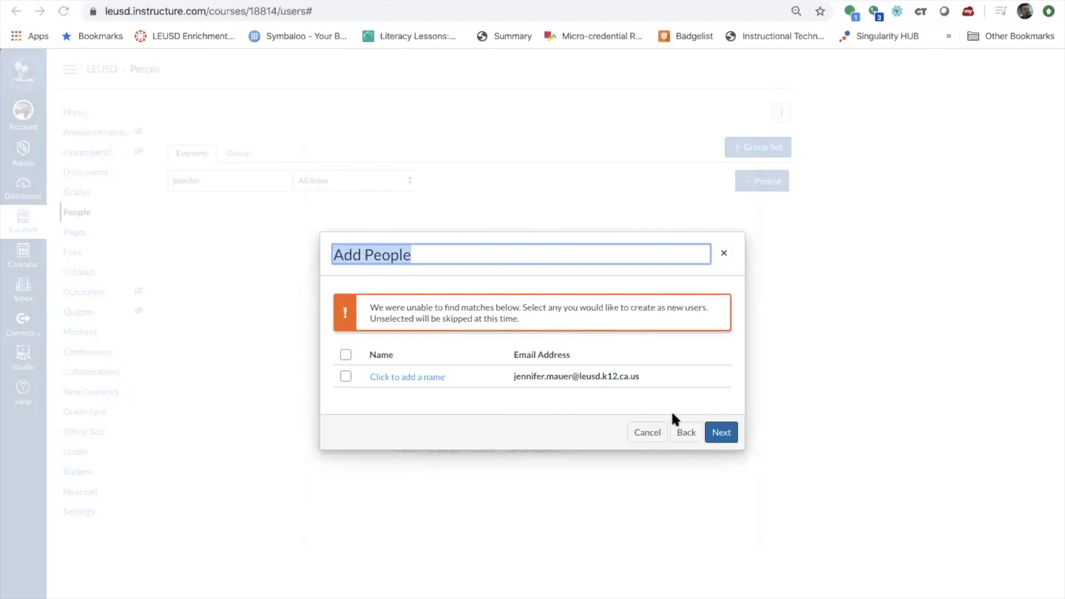
Correct the misspelt surname in the e-mail and add the matched teacher to the course.
left_click(683, 430)
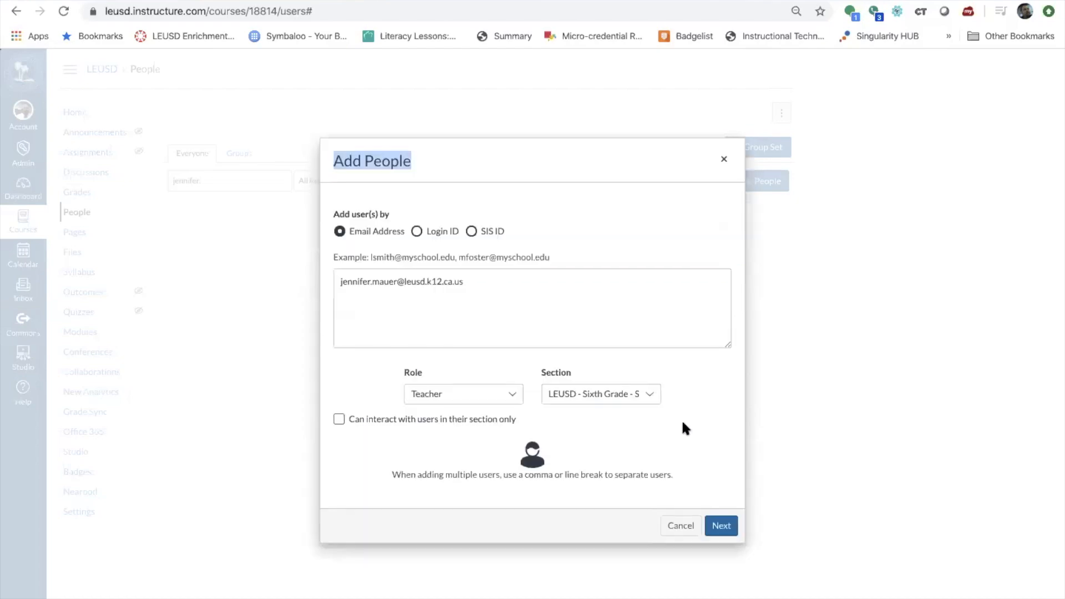
left_click(385, 282)
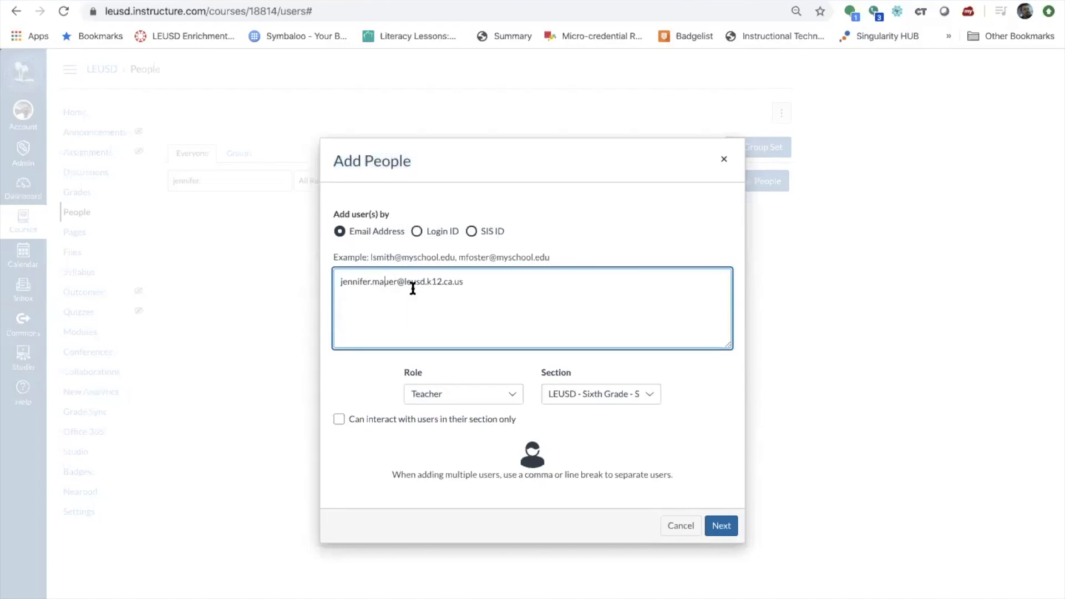
type("r")
left_click(736, 530)
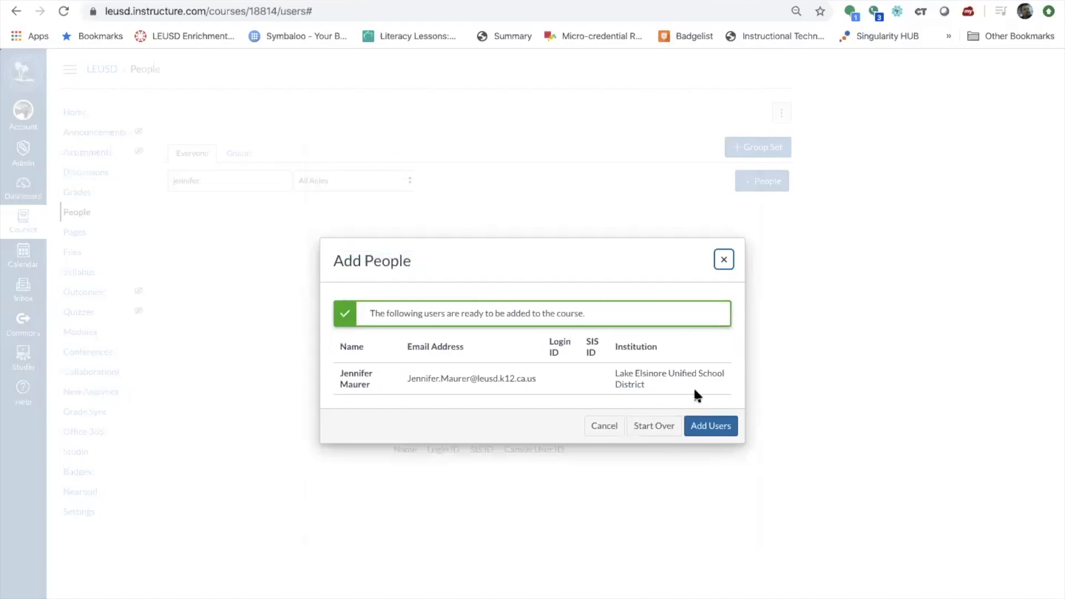
left_click(708, 427)
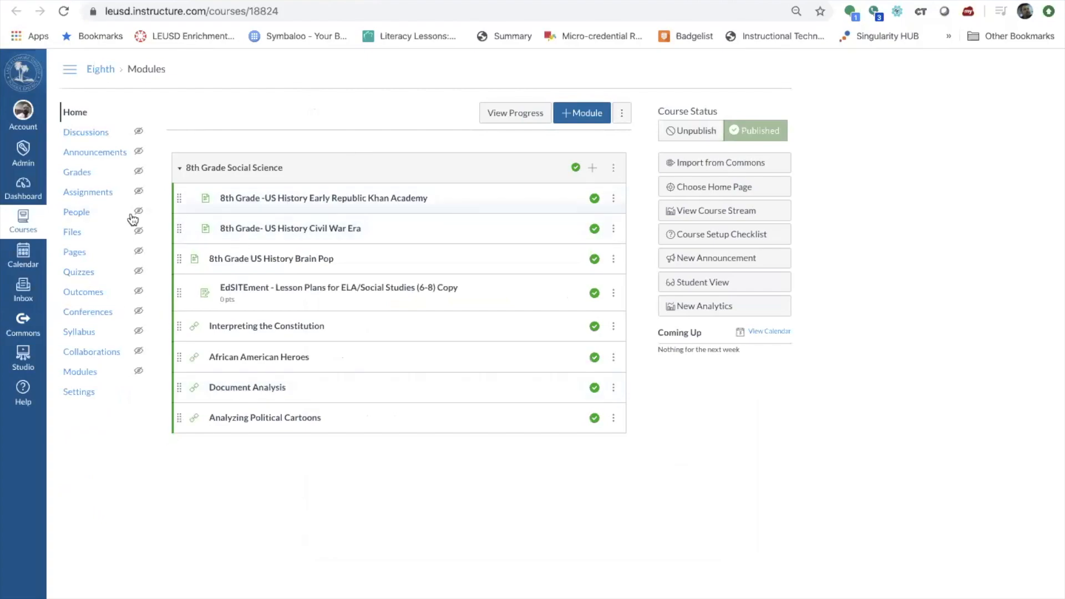
From the Eighth course's People roster, start adding people and enter the teacher's e-mail address.
left_click(78, 214)
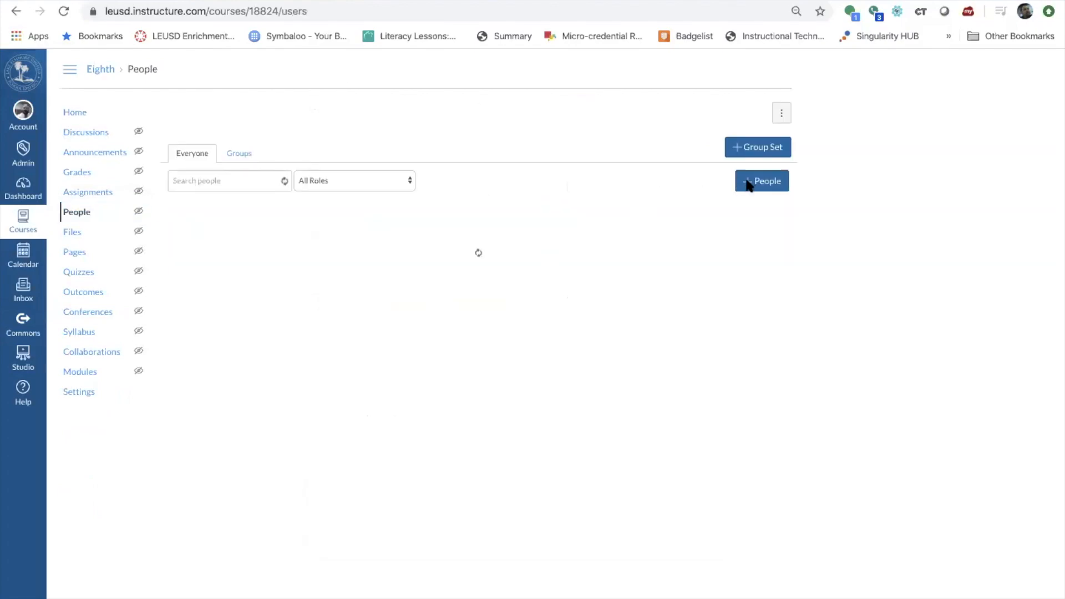
left_click(747, 181)
left_click(492, 297)
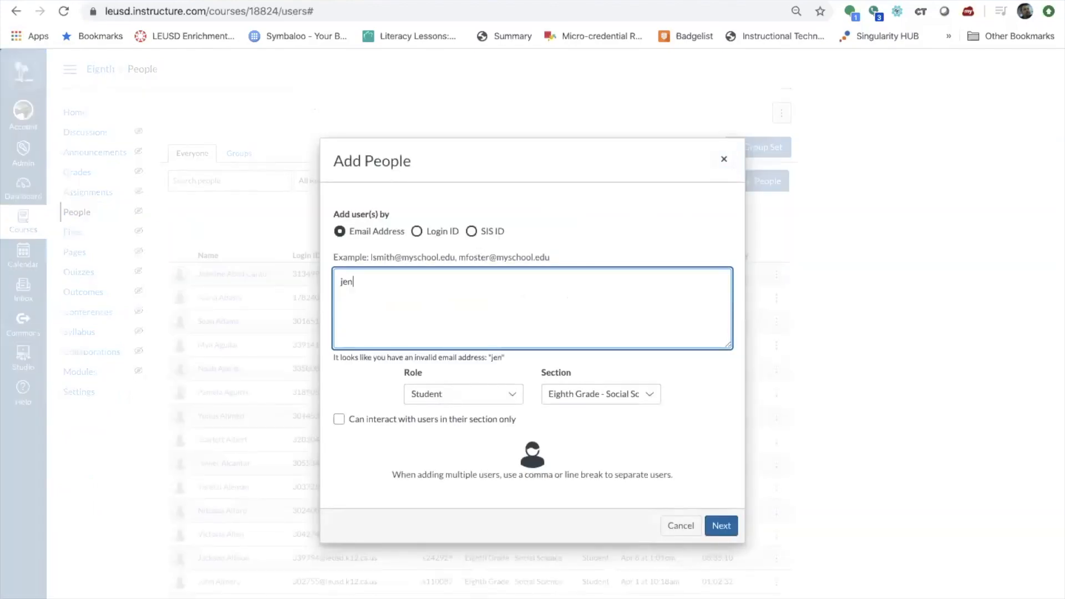
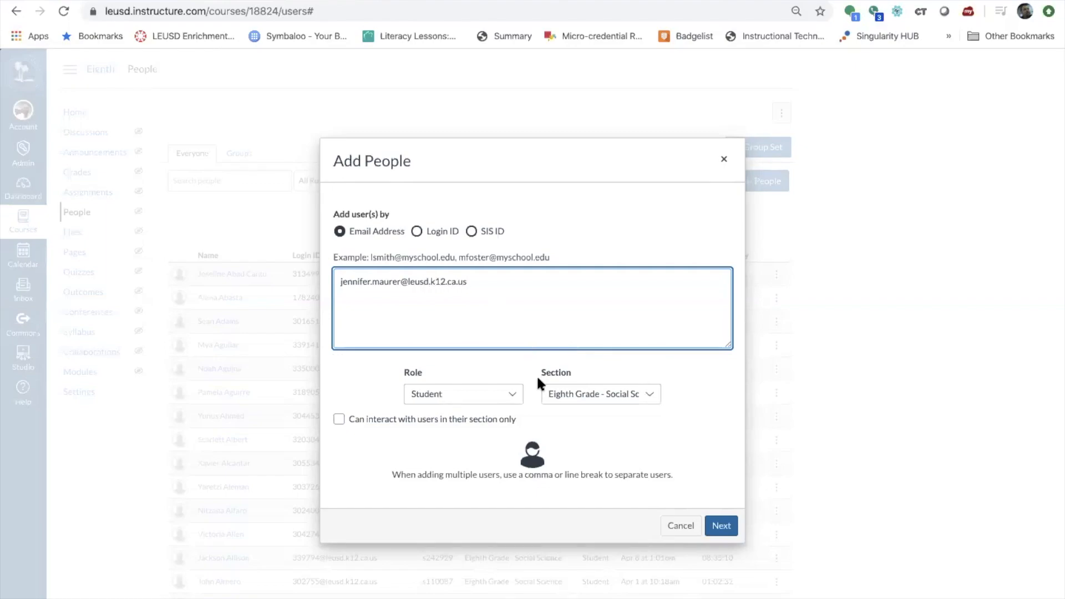
Give the new user the Teacher role, add them to Eighth Grade Social Science, and return home.
left_click(470, 392)
left_click(466, 435)
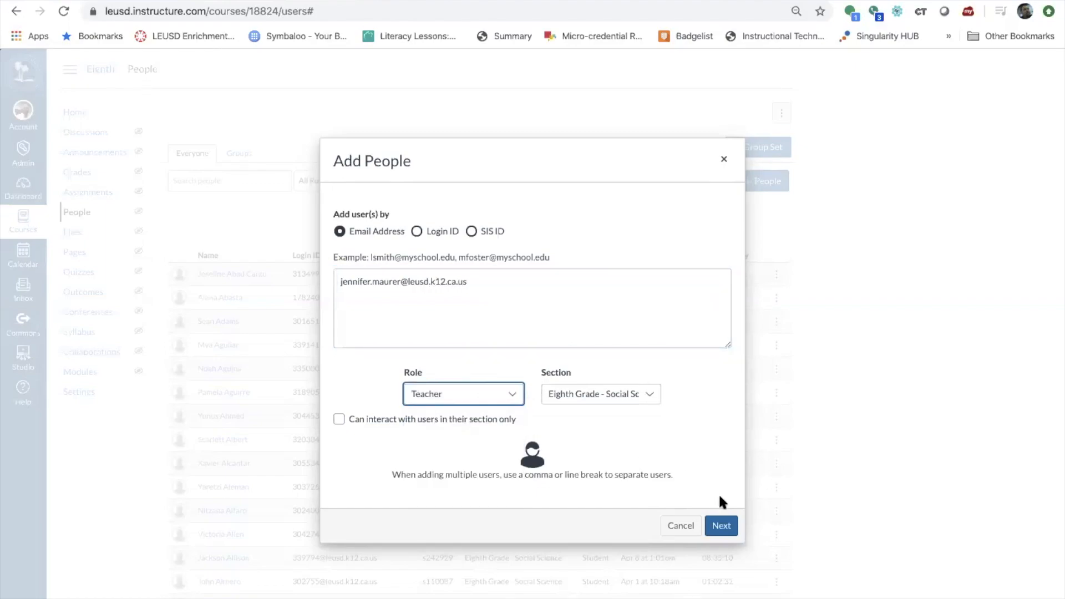
left_click(721, 527)
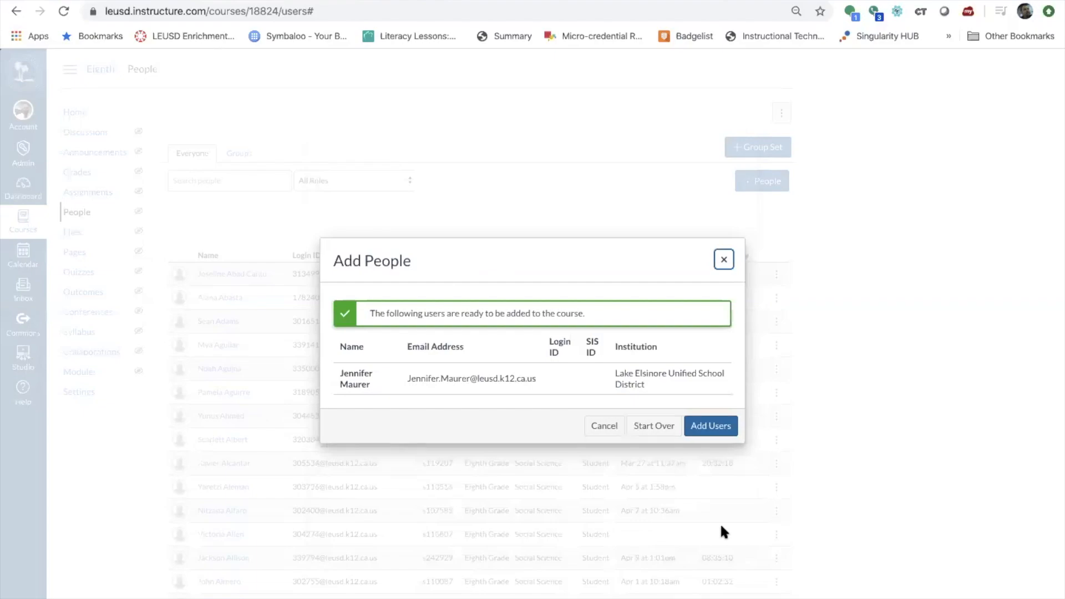
left_click(715, 425)
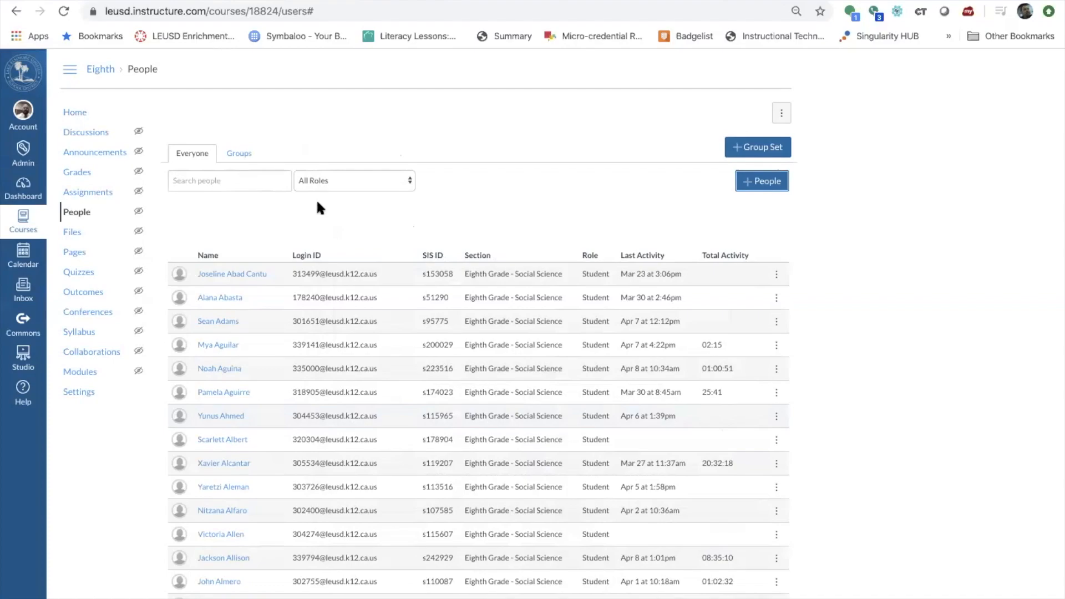
left_click(75, 113)
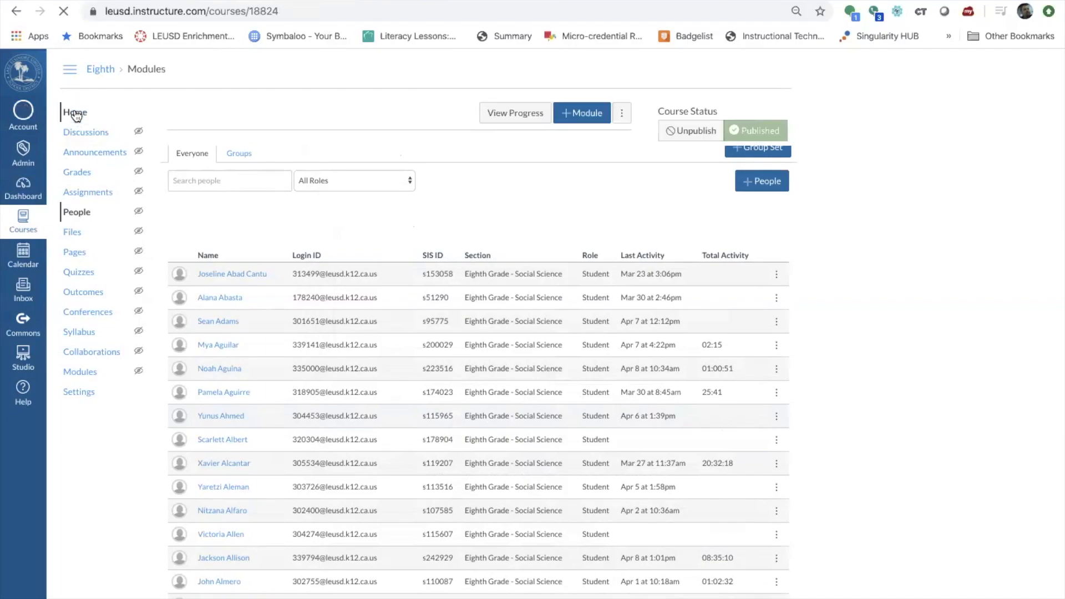